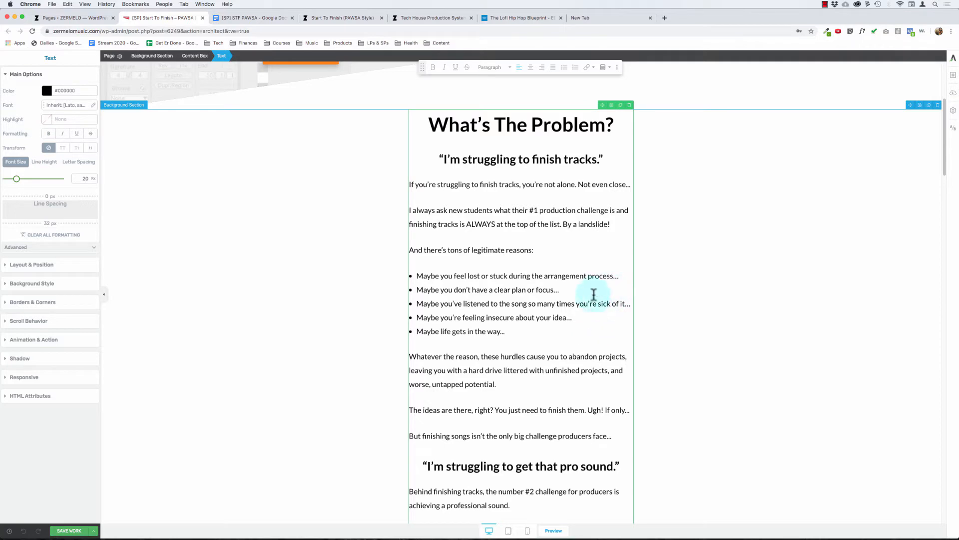
Step: Review the copy and formatting from the "What's The Problem?" section down to "What's The Solution?"
{"action": "scroll", "coordinate": [584, 305], "scroll_direction": "up", "scroll_amount": 2}
{"action": "scroll", "coordinate": [585, 305], "scroll_direction": "down", "scroll_amount": 7}
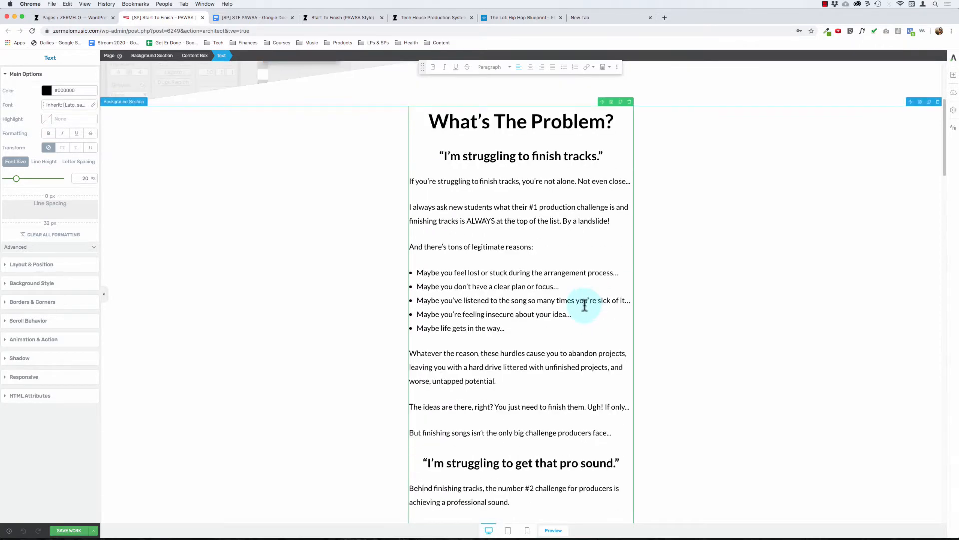
{"action": "scroll", "coordinate": [585, 305], "scroll_direction": "down", "scroll_amount": 4}
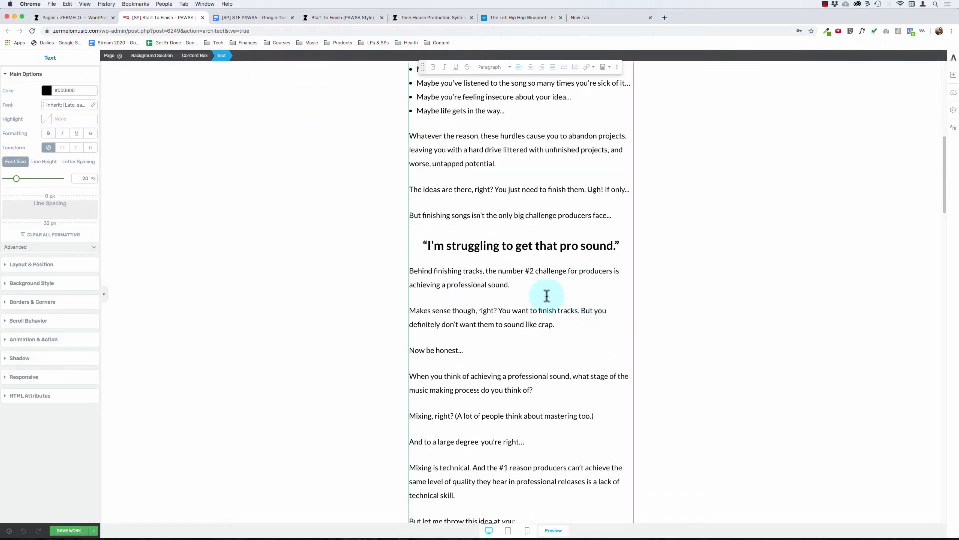
{"action": "scroll", "coordinate": [584, 300], "scroll_direction": "up", "scroll_amount": 17}
{"action": "scroll", "coordinate": [469, 349], "scroll_direction": "down", "scroll_amount": 20}
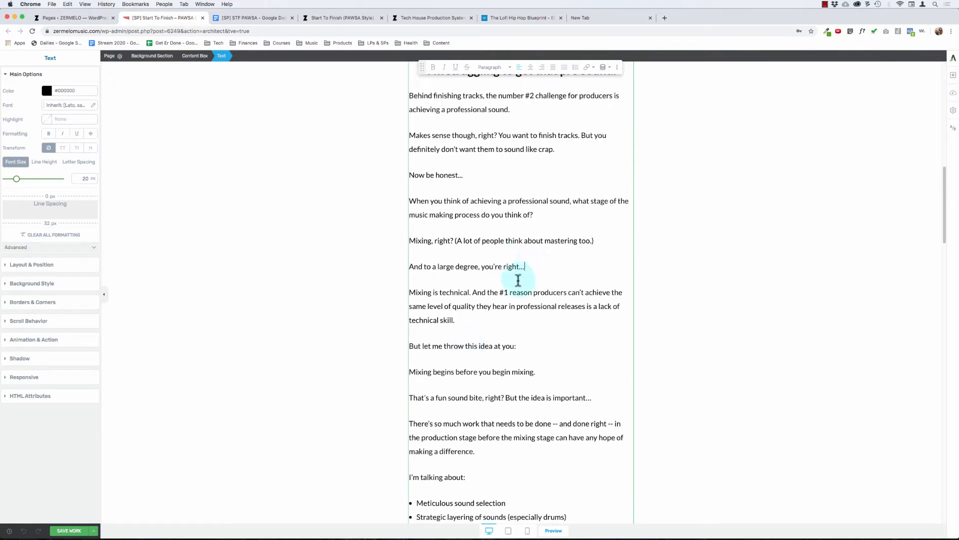
{"action": "scroll", "coordinate": [514, 285], "scroll_direction": "down", "scroll_amount": 4}
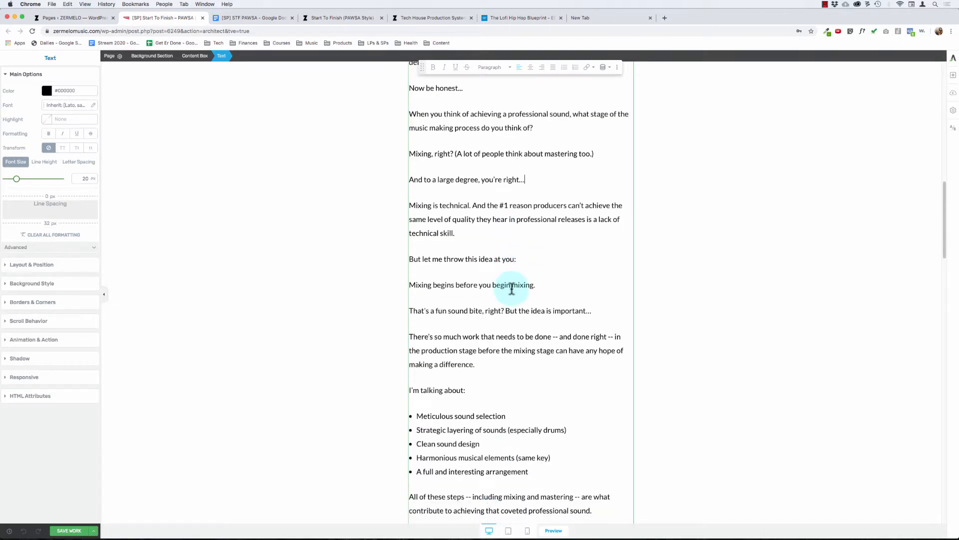
{"action": "scroll", "coordinate": [488, 300], "scroll_direction": "down", "scroll_amount": 4}
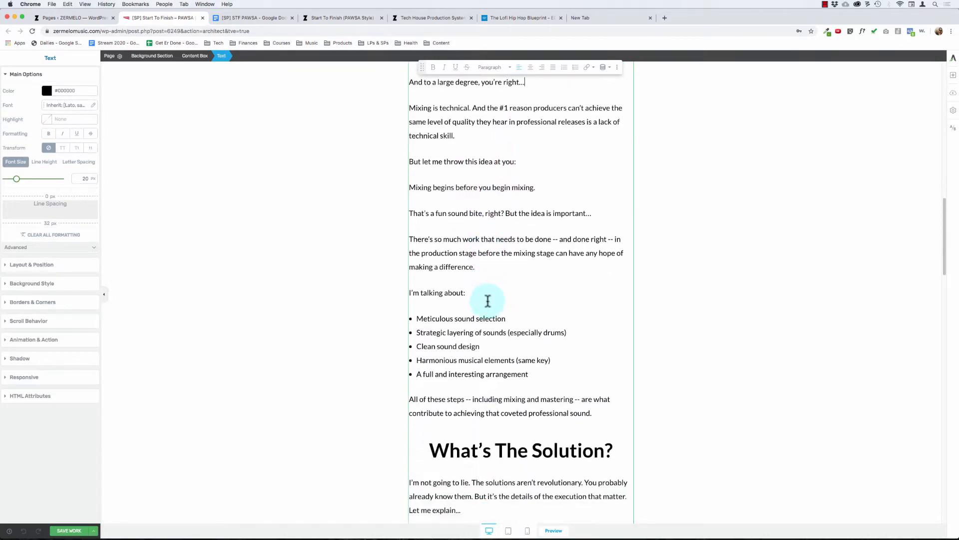
{"action": "scroll", "coordinate": [488, 301], "scroll_direction": "down", "scroll_amount": 12}
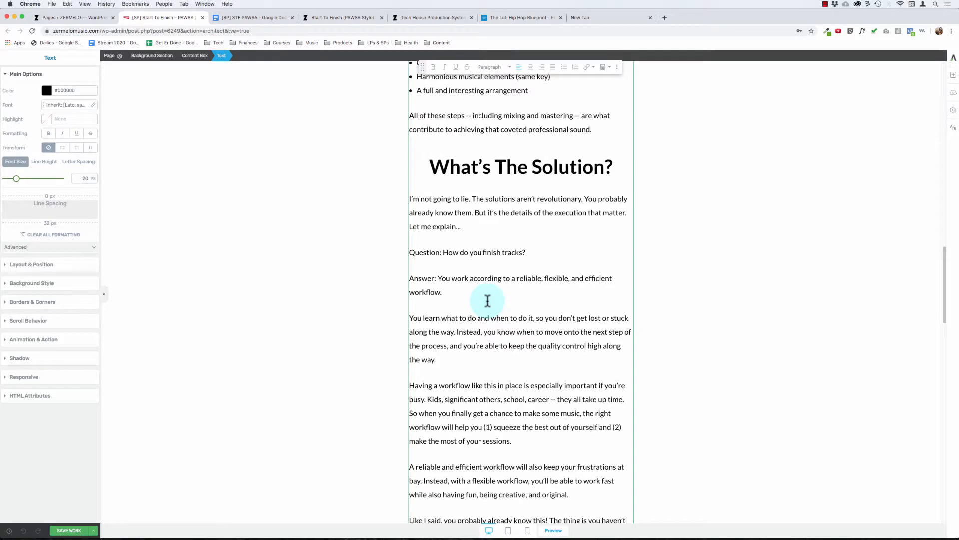
Step: Join the first "Answer:" paragraph to its "How do you finish tracks?" question, separated only by a line break
{"action": "left_click", "coordinate": [438, 278]}
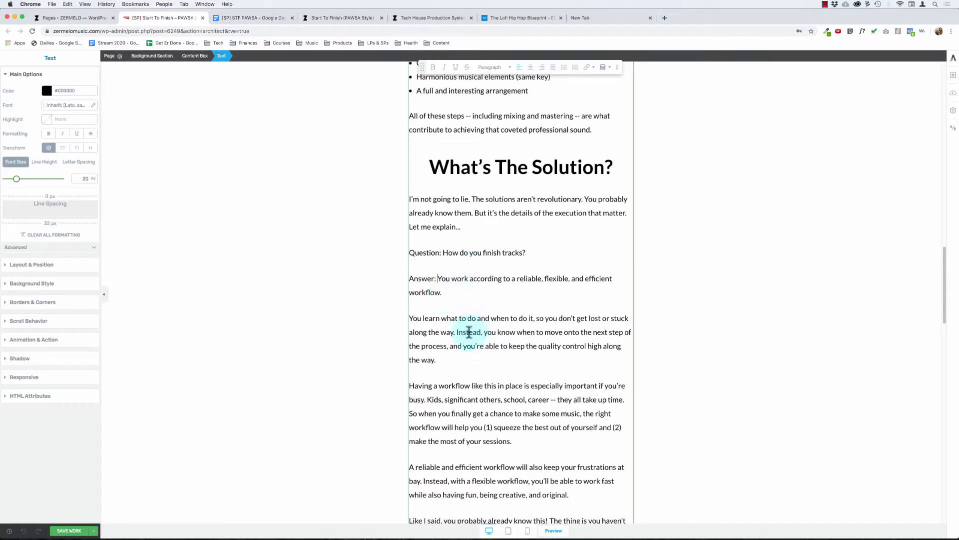
{"action": "scroll", "coordinate": [467, 332], "scroll_direction": "up", "scroll_amount": 1}
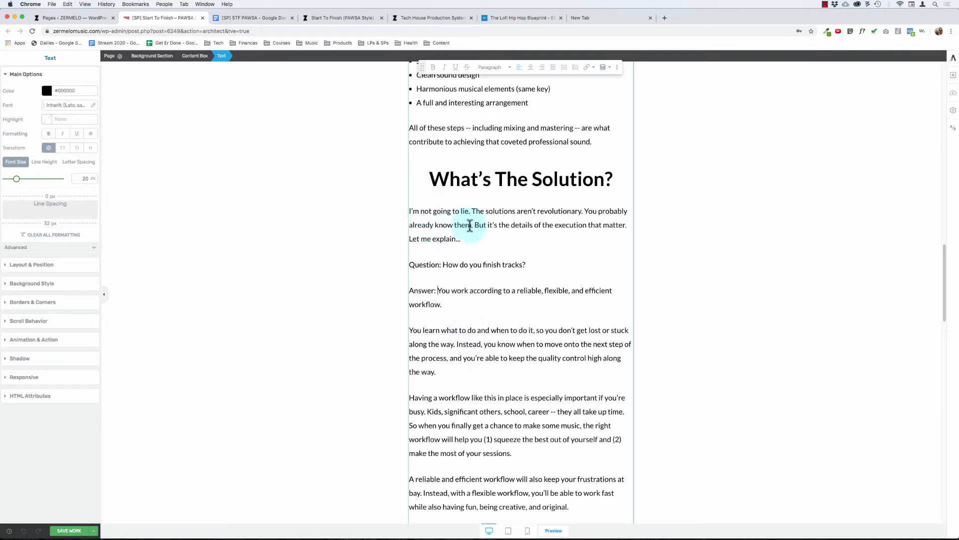
{"action": "left_click", "coordinate": [442, 264]}
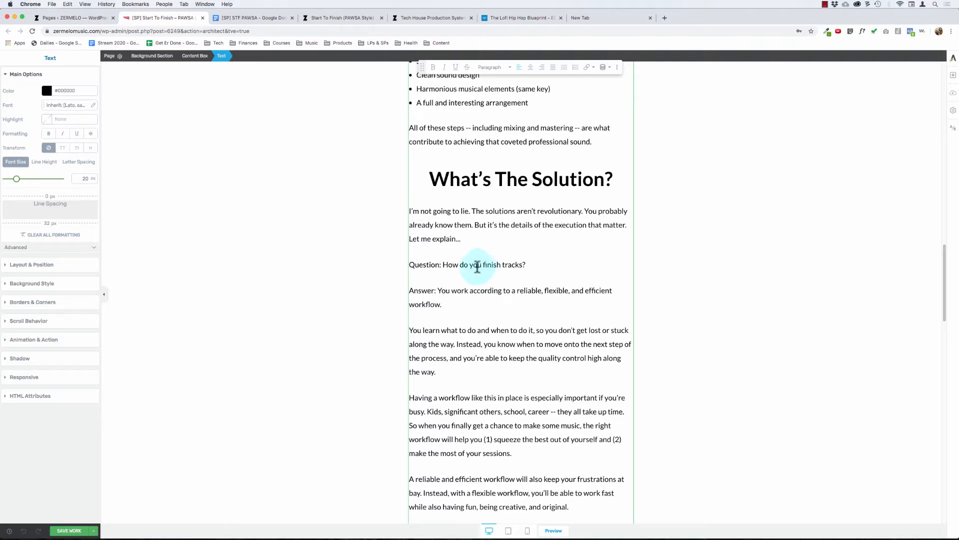
{"action": "left_click", "coordinate": [470, 289]}
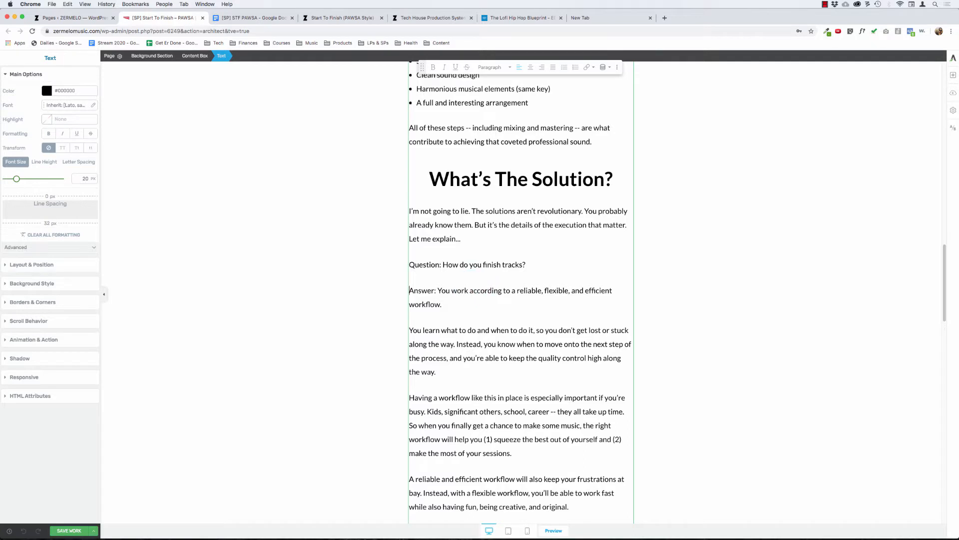
{"action": "key", "text": "BackSpace"}
{"action": "key", "text": "shift+Return"}
Step: Bold the "Question:" and "Answer:" labels of the "How do you finish tracks?" passage
{"action": "key", "text": "Up"}
{"action": "key", "text": "alt+shift+Right"}
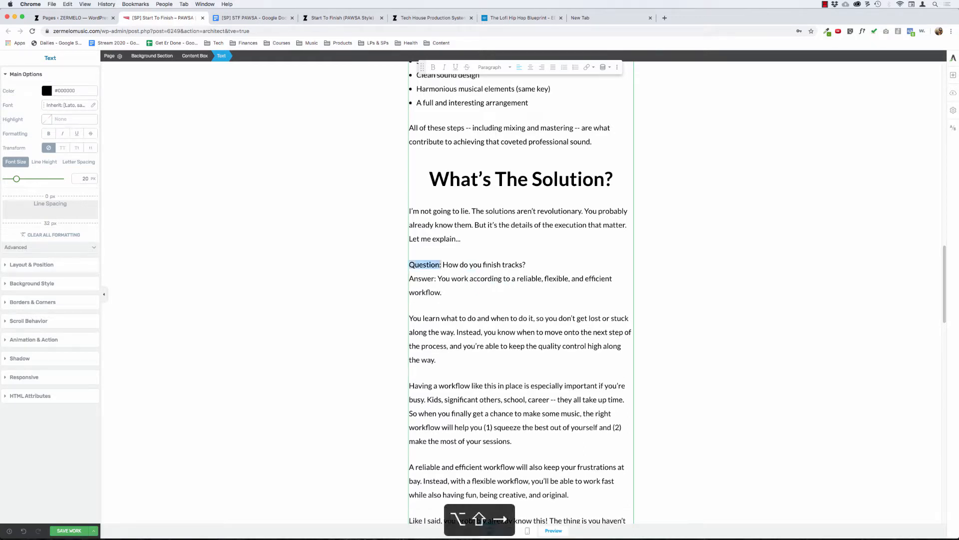
{"action": "key", "text": "super+b"}
{"action": "key", "text": "Down"}
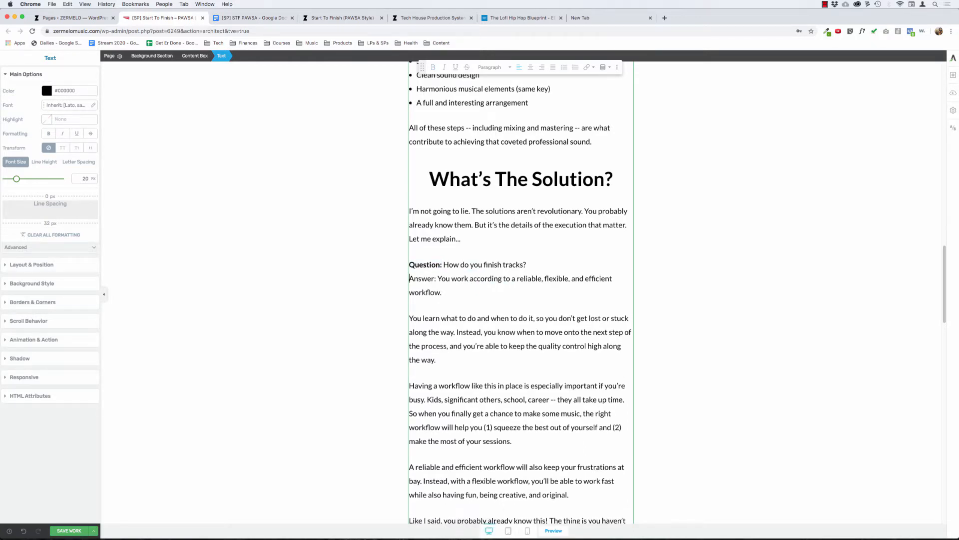
{"action": "key", "text": "alt+shift+Right"}
{"action": "key", "text": "super+b"}
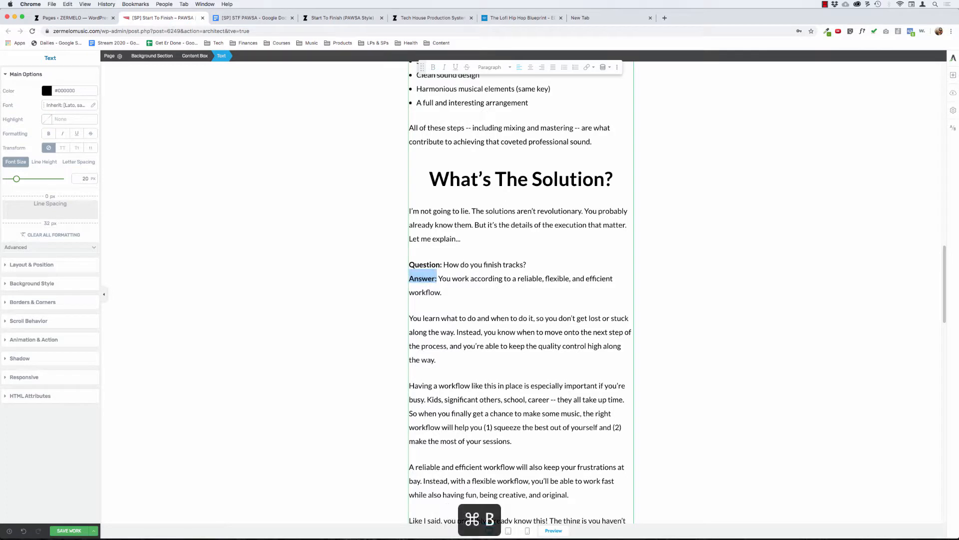
Step: Set the font size of the "How do you finish tracks?" question and its answer to 32 px
{"action": "left_click", "coordinate": [456, 296]}
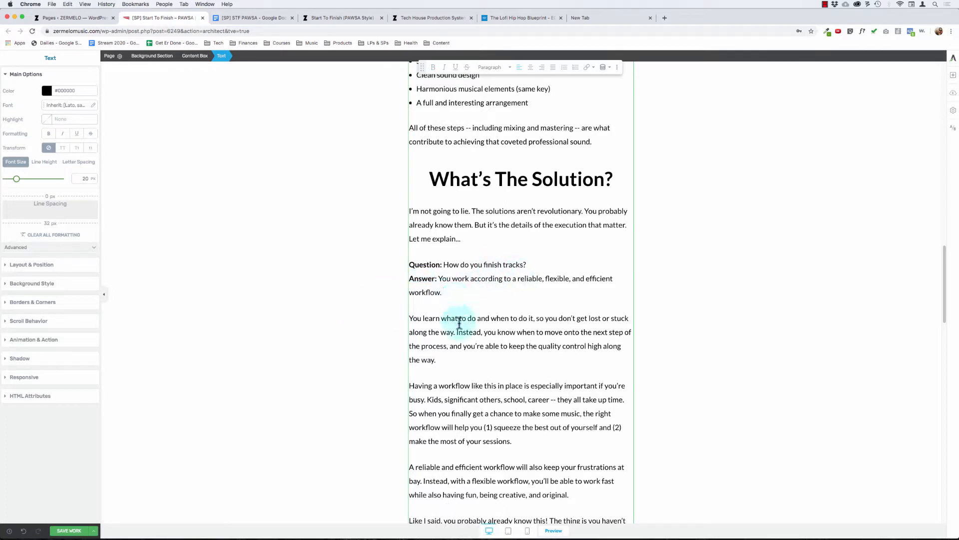
{"action": "left_click_drag", "start_coordinate": [444, 294], "coordinate": [395, 264]}
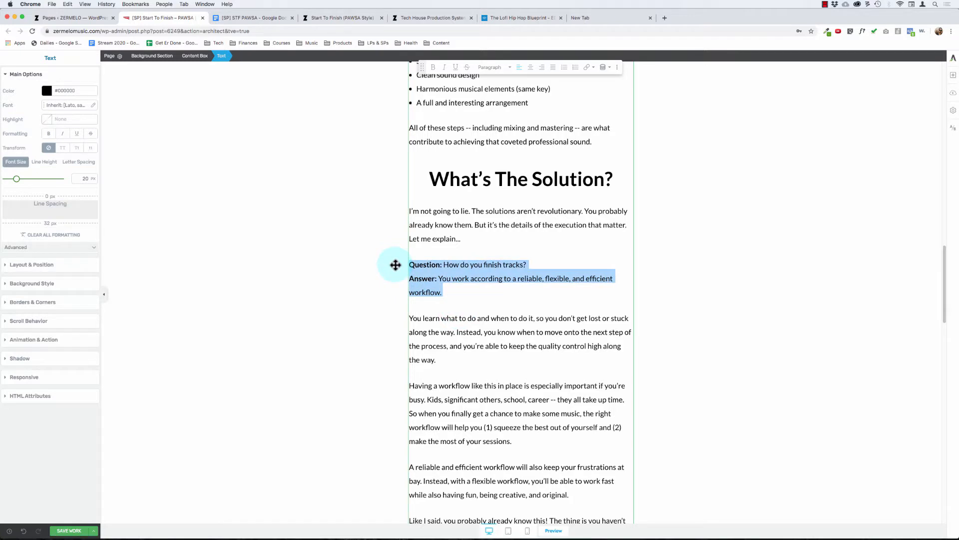
{"action": "left_click", "coordinate": [83, 179]}
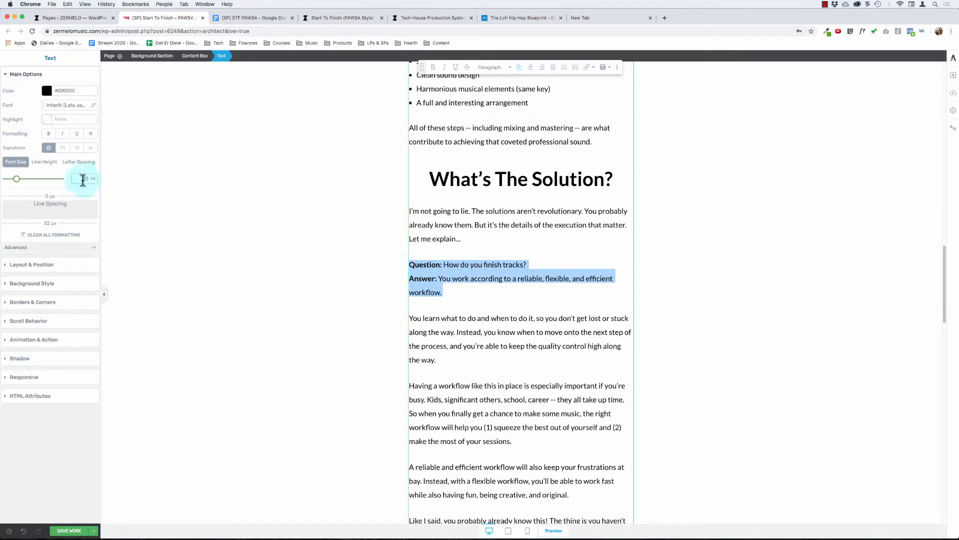
{"action": "type", "text": "3"}
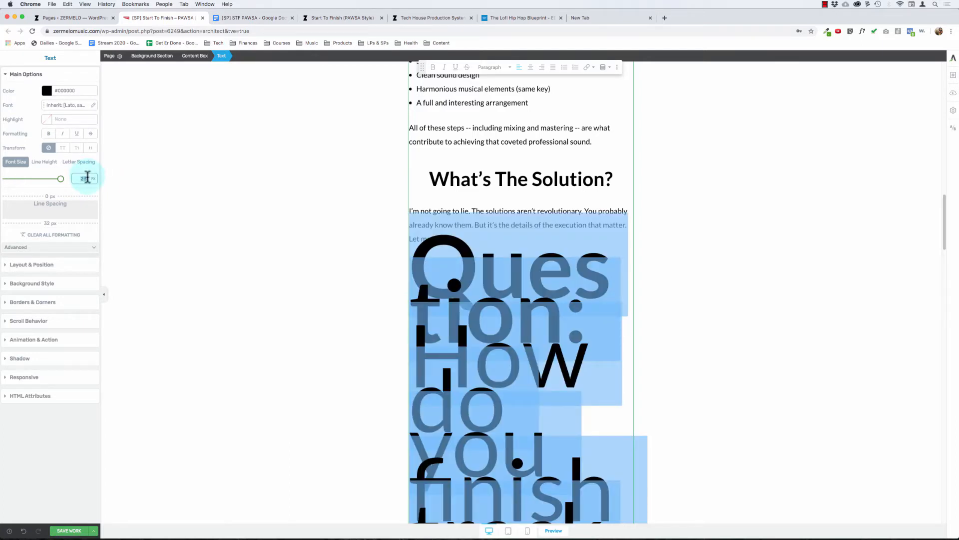
{"action": "type", "text": "32"}
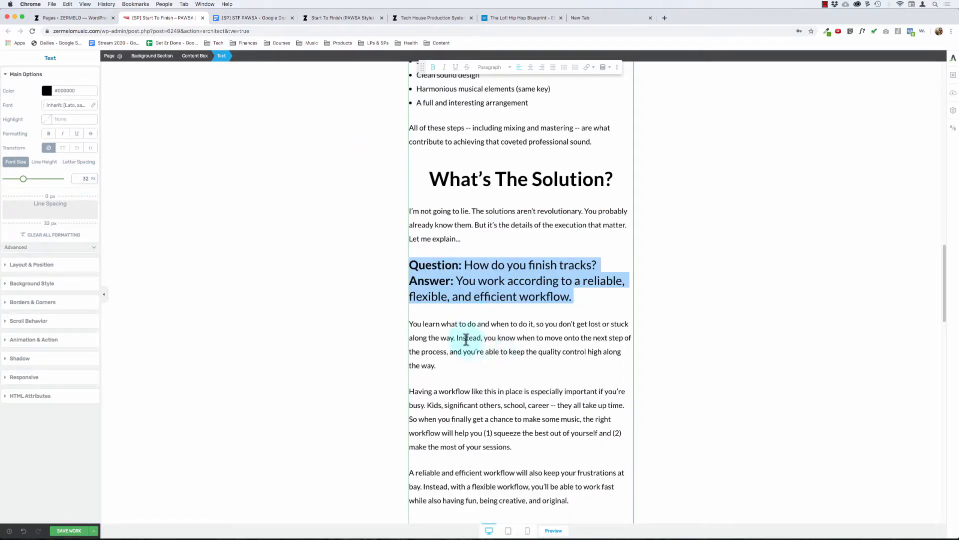
Step: Compare the enlarged question and answer with the surrounding copy and the headings at the start of the page
{"action": "left_click", "coordinate": [466, 339]}
{"action": "left_click", "coordinate": [482, 264]}
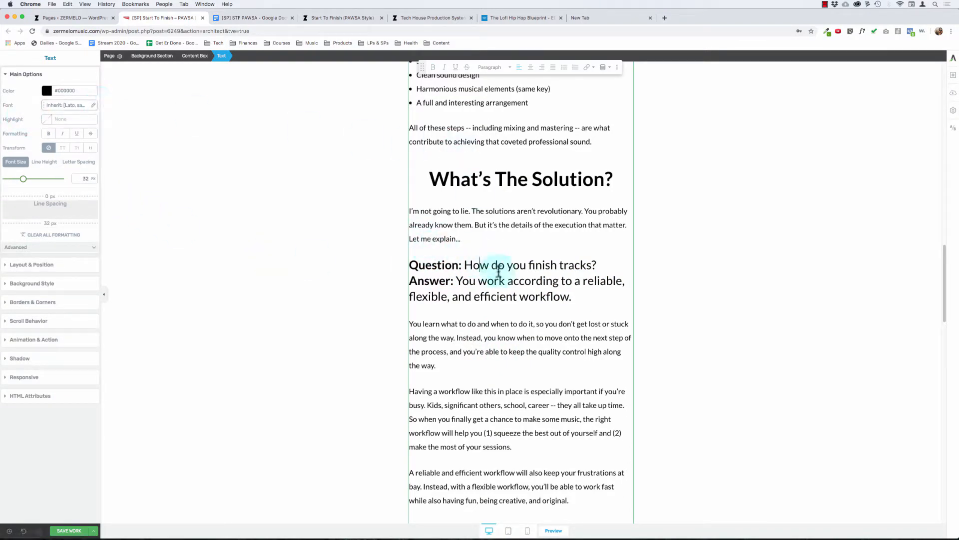
{"action": "scroll", "coordinate": [485, 356], "scroll_direction": "down", "scroll_amount": 5}
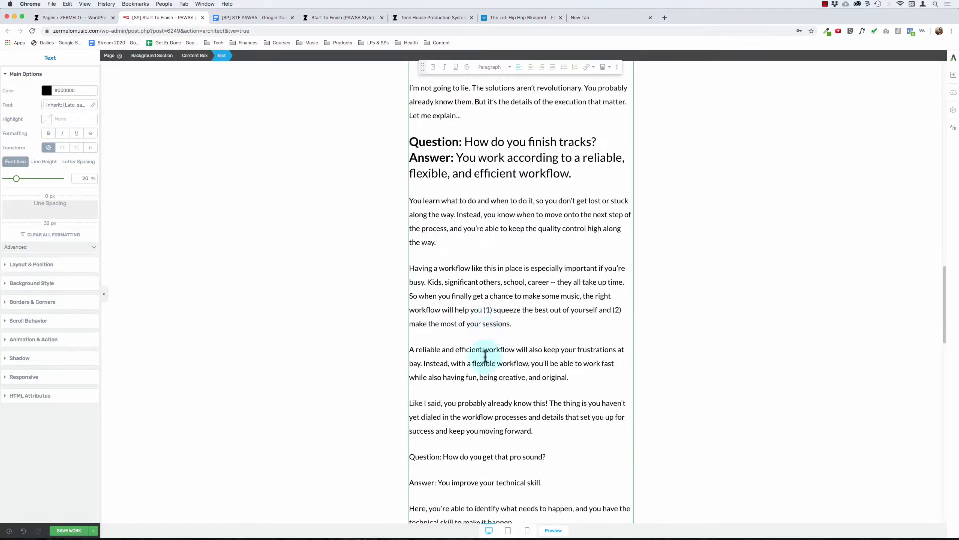
{"action": "scroll", "coordinate": [485, 357], "scroll_direction": "up", "scroll_amount": 6}
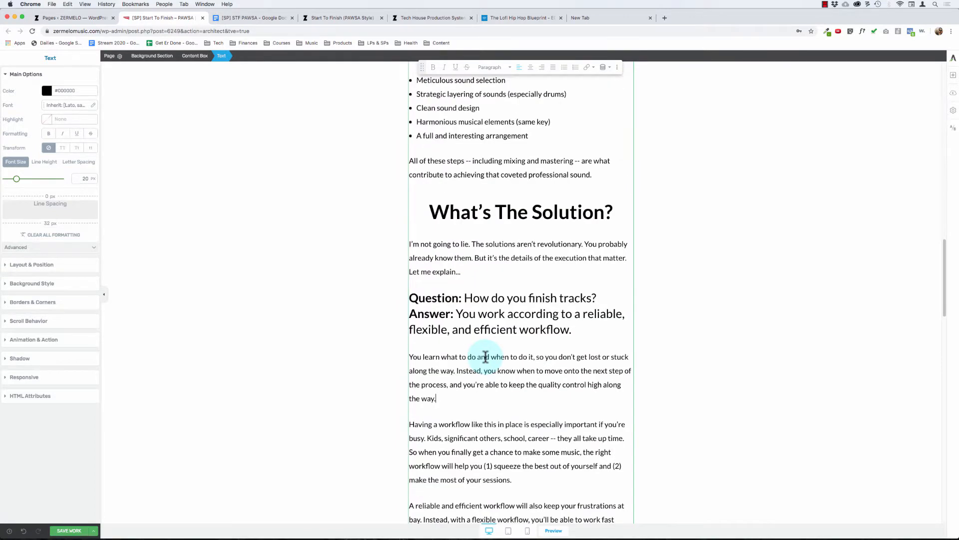
{"action": "scroll", "coordinate": [485, 356], "scroll_direction": "down", "scroll_amount": 3}
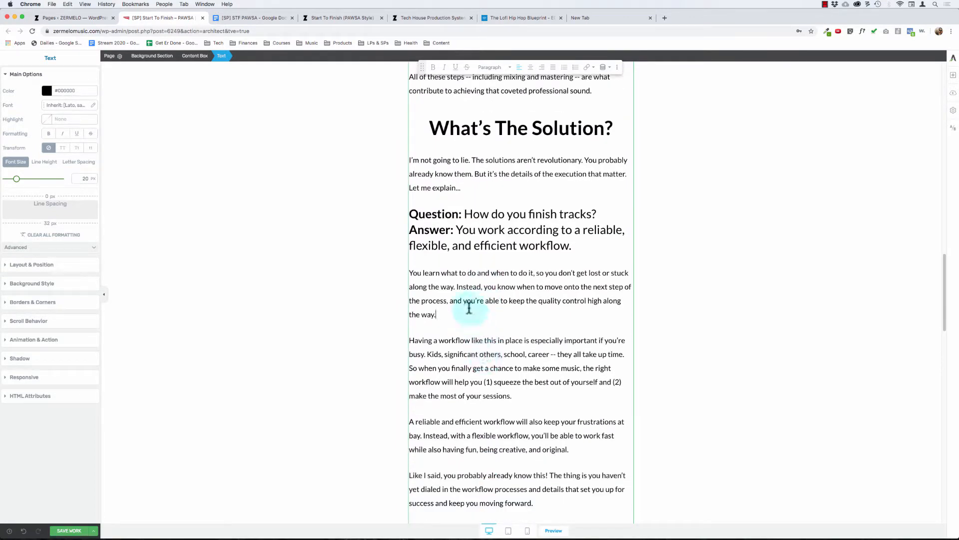
{"action": "left_click", "coordinate": [464, 214]}
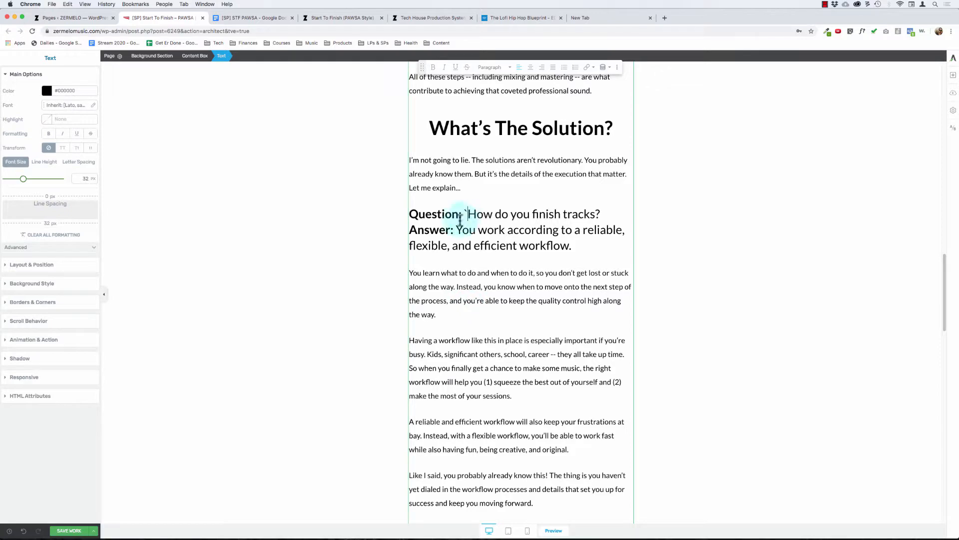
{"action": "key", "text": "BackSpace"}
{"action": "scroll", "coordinate": [464, 218], "scroll_direction": "up", "scroll_amount": 20}
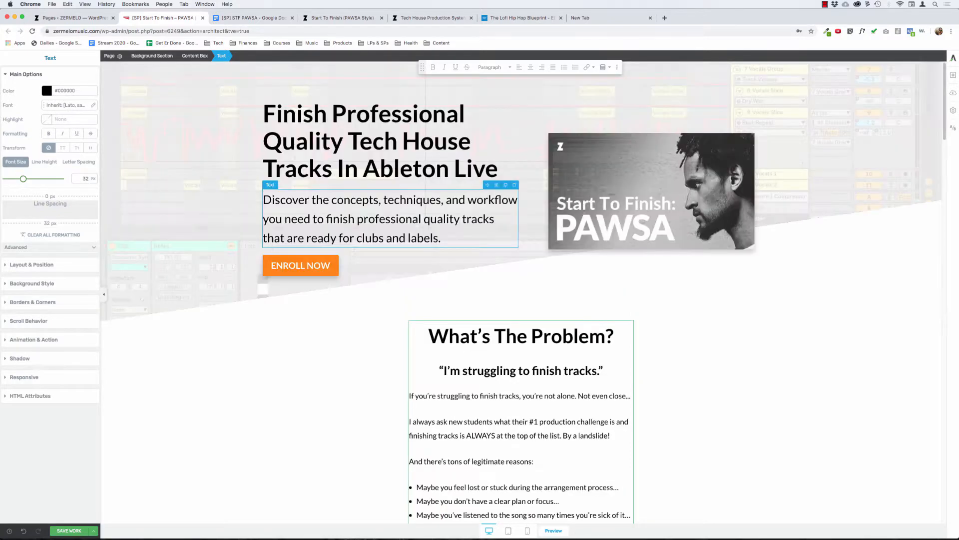
{"action": "left_click", "coordinate": [581, 340]}
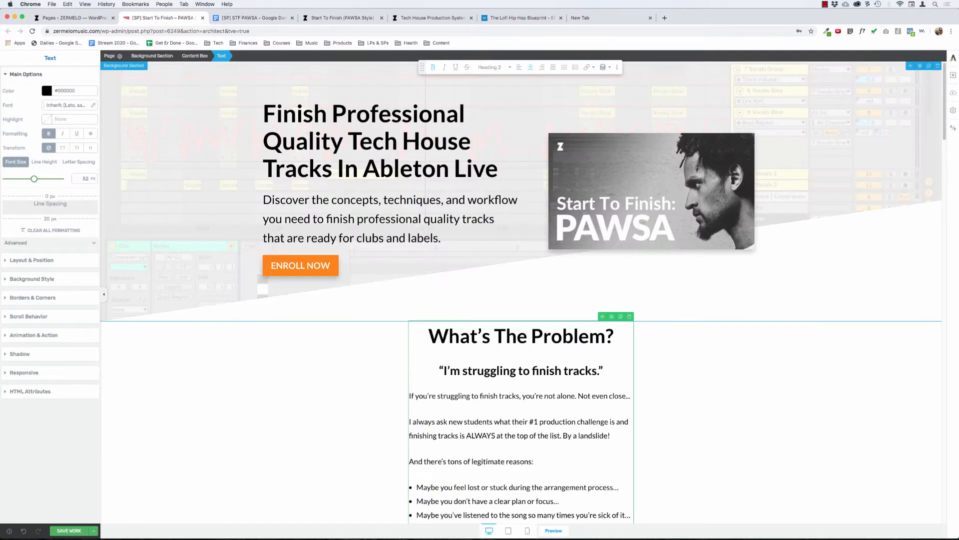
Step: Join the second "Answer:" paragraph to its "How do you get that pro sound?" question, separated only by a line break
{"action": "scroll", "coordinate": [568, 439], "scroll_direction": "down", "scroll_amount": 20}
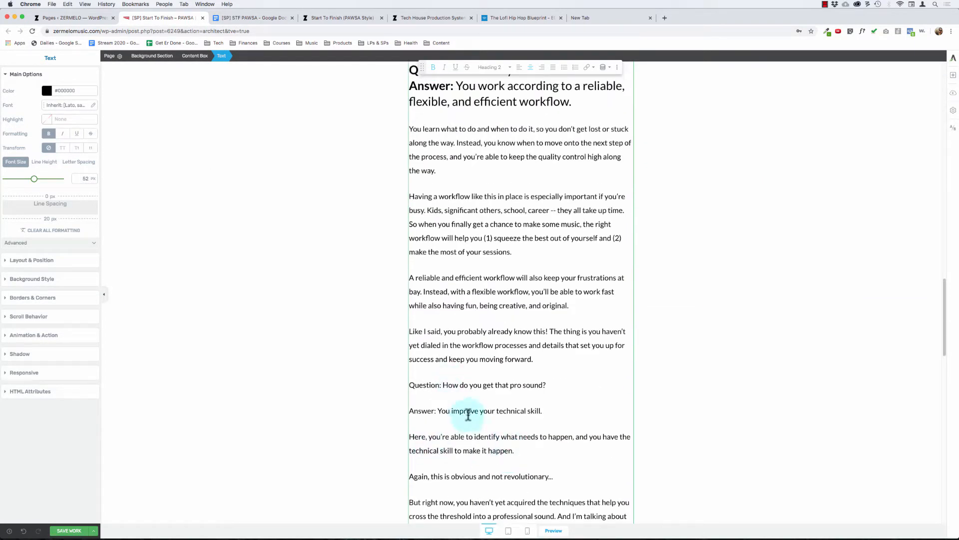
{"action": "left_click", "coordinate": [469, 410]}
{"action": "key", "text": "super+Left"}
{"action": "key", "text": "BackSpace"}
{"action": "key", "text": "shift+Return"}
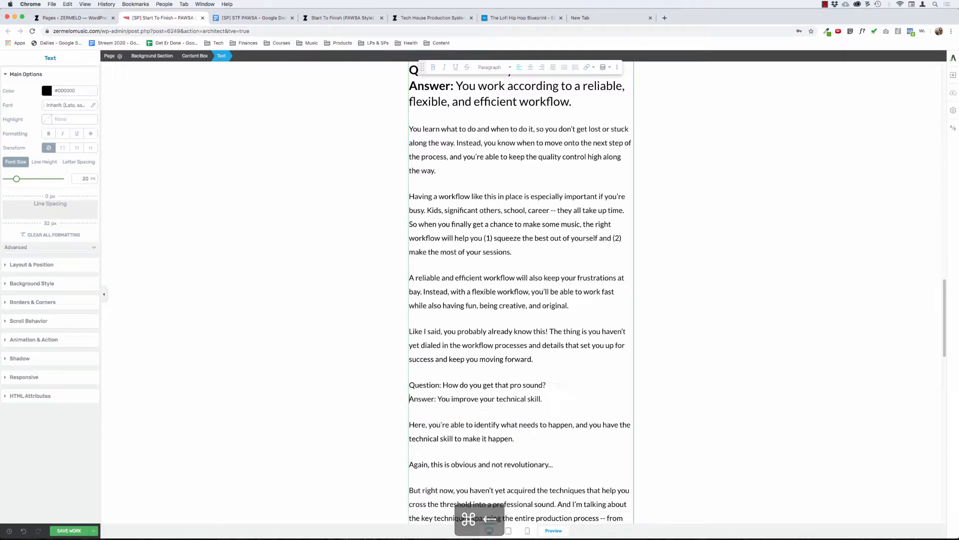
Step: Bold the "Question:" and "Answer:" labels of the "How do you get that pro sound?" passage
{"action": "key", "text": "alt+Up"}
{"action": "key", "text": "alt+shift+Right"}
{"action": "key", "text": "shift+Right"}
{"action": "key", "text": "super+b"}
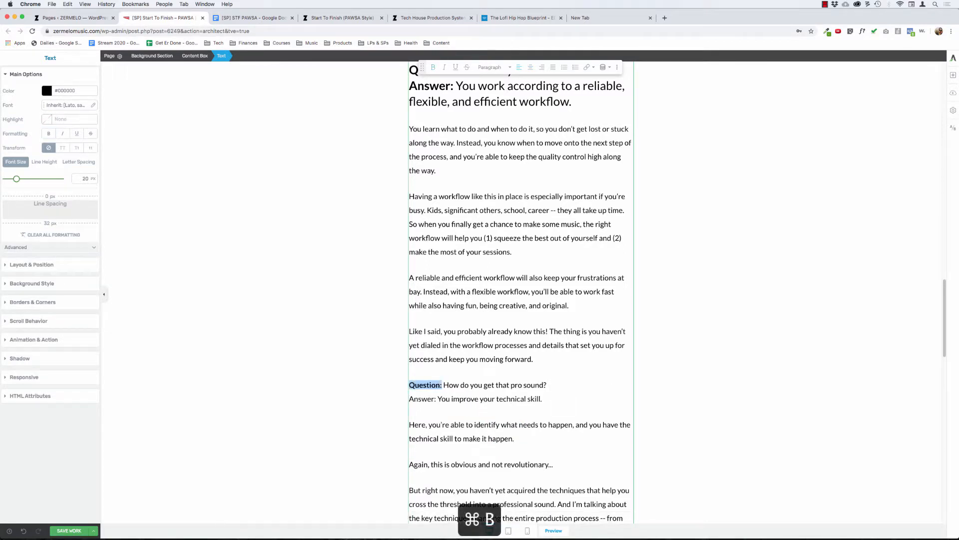
{"action": "key", "text": "Down"}
{"action": "key", "text": "alt+shift+Right"}
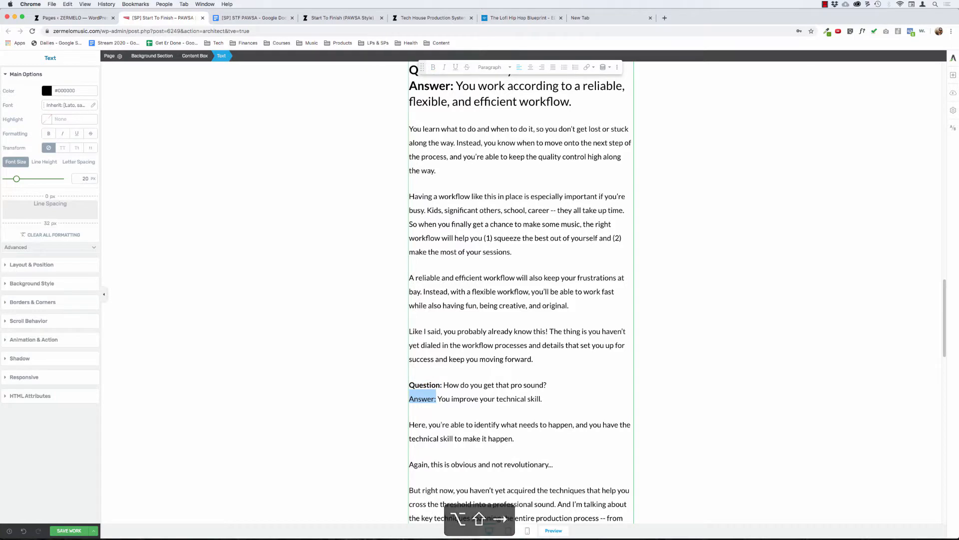
{"action": "key", "text": "super+b"}
{"action": "key", "text": "Up"}
{"action": "key", "text": "shift+Down"}
{"action": "key", "text": "shift+Down"}
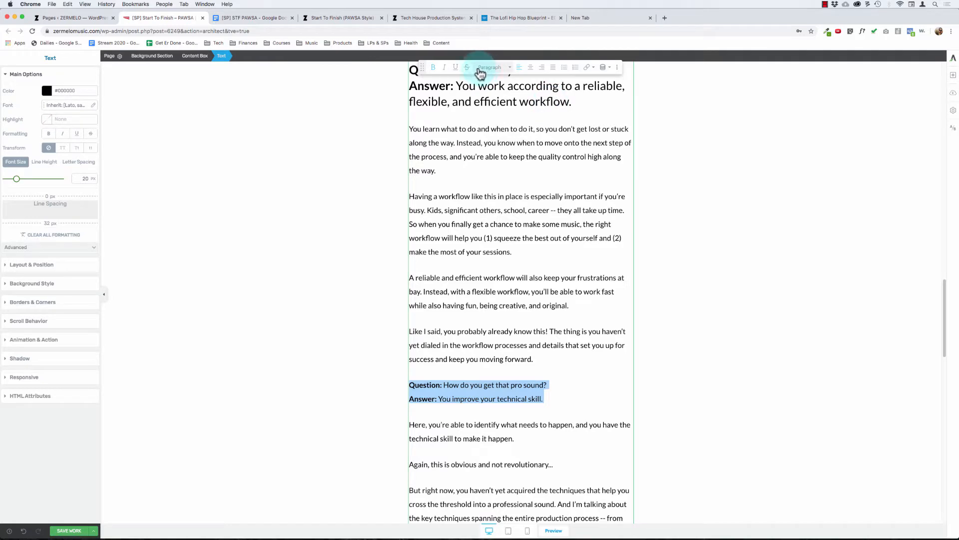
{"action": "left_click", "coordinate": [484, 156]}
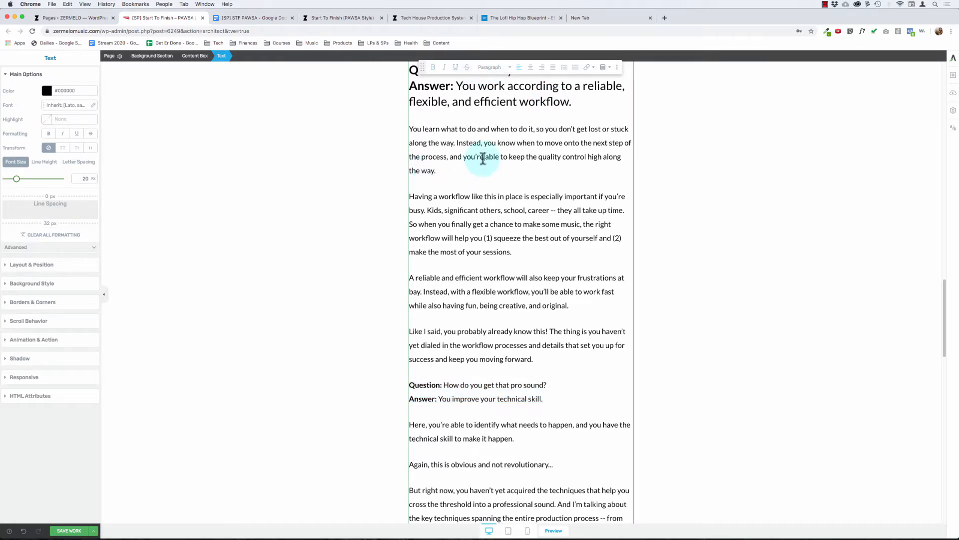
Step: Split the enlarged "Answer:" text from "How do you finish tracks?" into its own paragraph, keeping the question mark
{"action": "scroll", "coordinate": [482, 157], "scroll_direction": "up", "scroll_amount": 4}
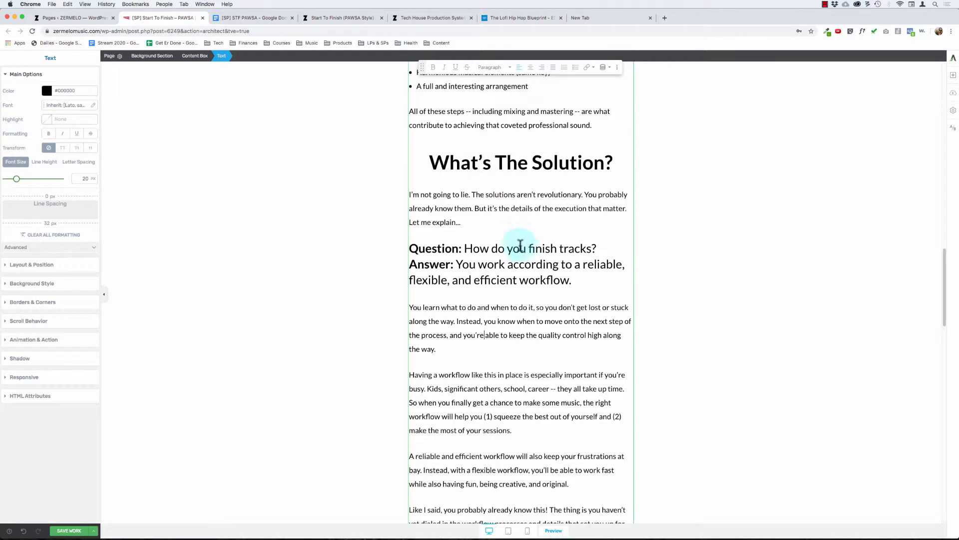
{"action": "key", "text": "super+Left"}
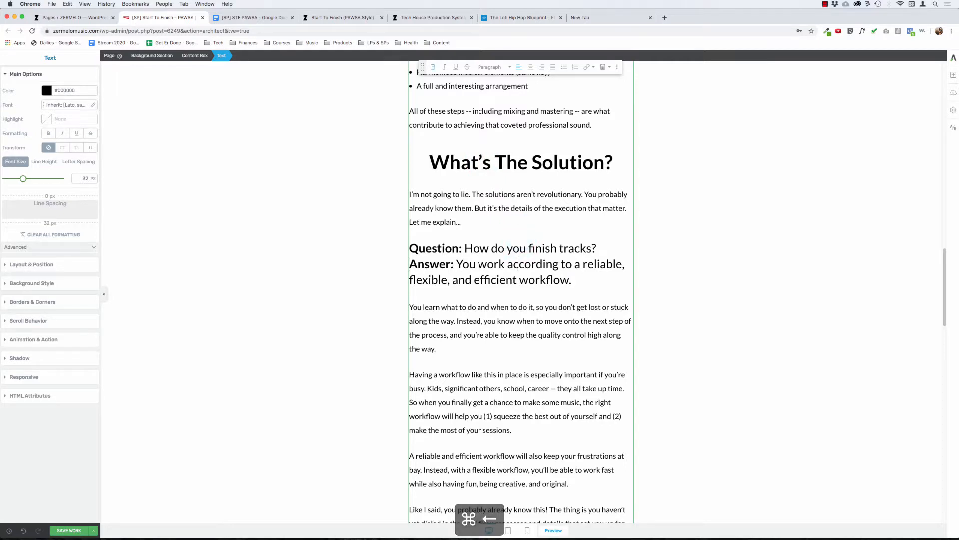
{"action": "key", "text": "BackSpace"}
{"action": "key", "text": "BackSpace"}
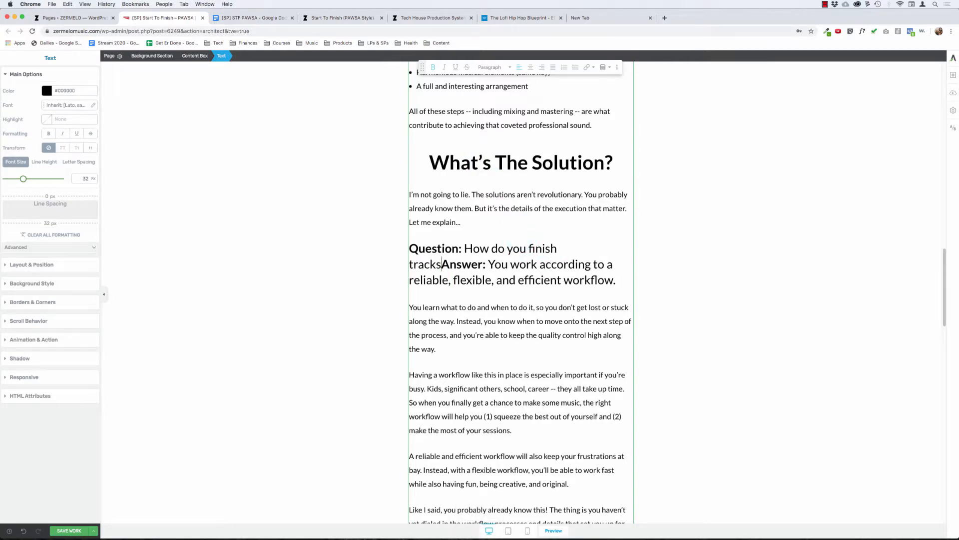
{"action": "type", "text": "?"}
{"action": "key", "text": "shift+Return"}
{"action": "key", "text": "Return"}
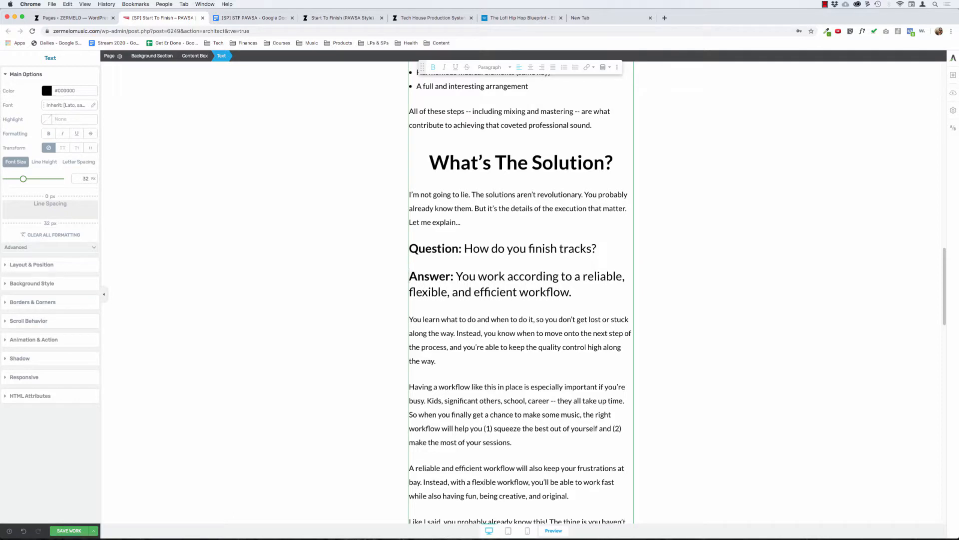
Step: Redo the paragraph break between "How do you finish tracks?" and its enlarged "Answer:" text, restoring the question mark
{"action": "key", "text": "BackSpace"}
{"action": "key", "text": "BackSpace"}
{"action": "key", "text": "BackSpace"}
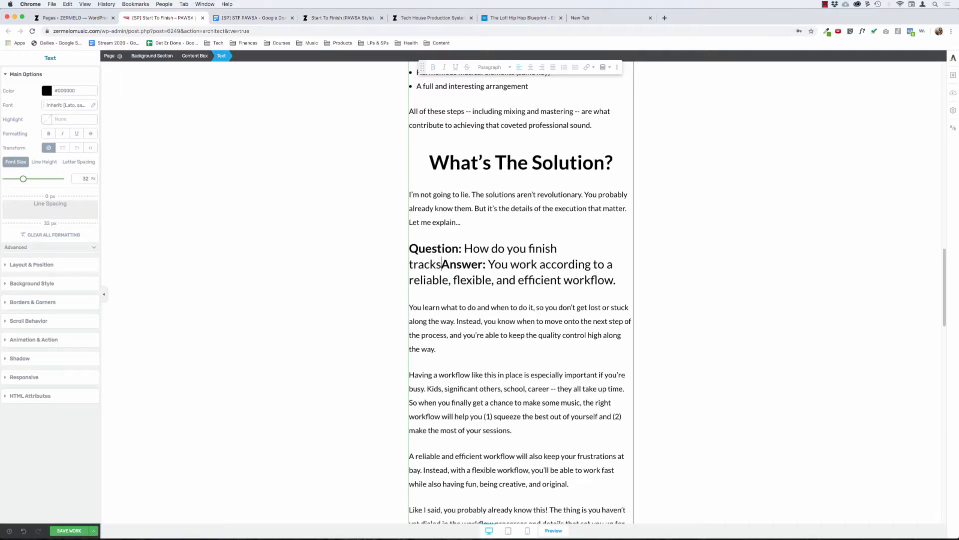
{"action": "key", "text": "Return"}
{"action": "key", "text": "super+Right"}
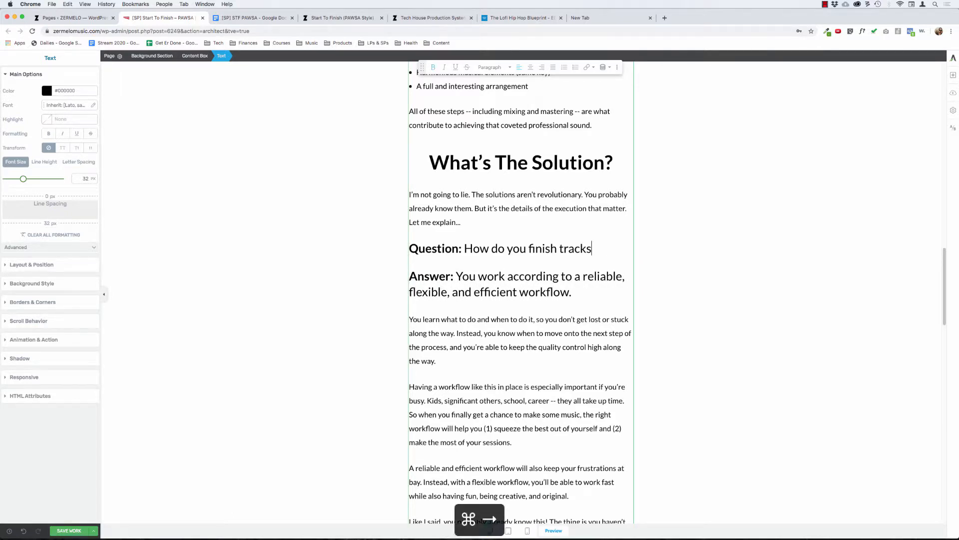
{"action": "type", "text": "?"}
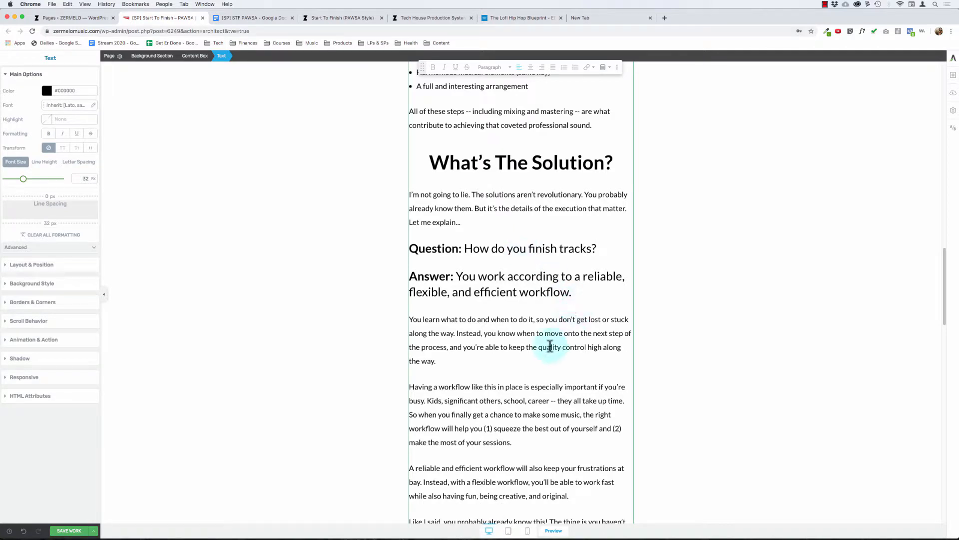
Step: Select the "Question:" label, including its colon, in front of "How do you finish tracks?"
{"action": "left_click", "coordinate": [426, 263]}
{"action": "double_click", "coordinate": [428, 251]}
{"action": "key", "text": "Left"}
{"action": "key", "text": "alt+shift+Right"}
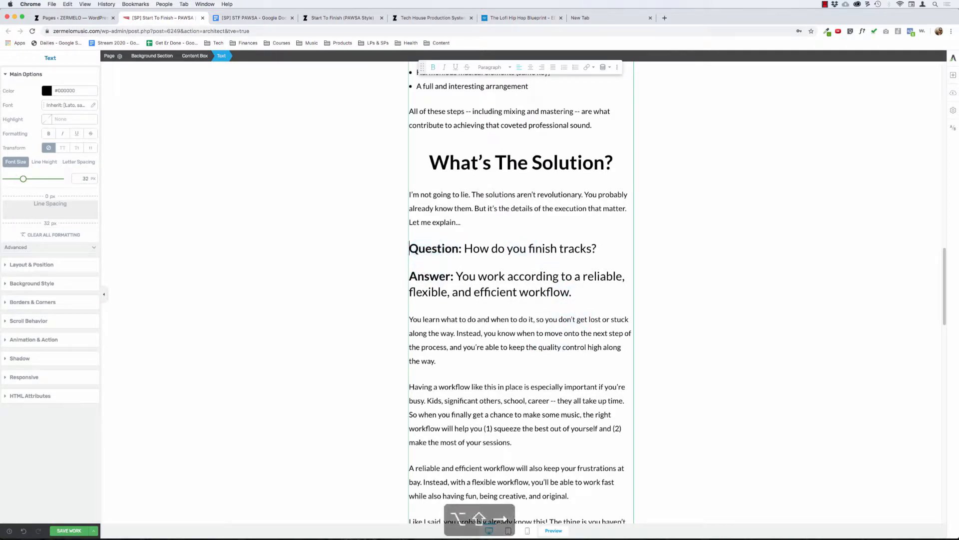
{"action": "key", "text": "shift+Right"}
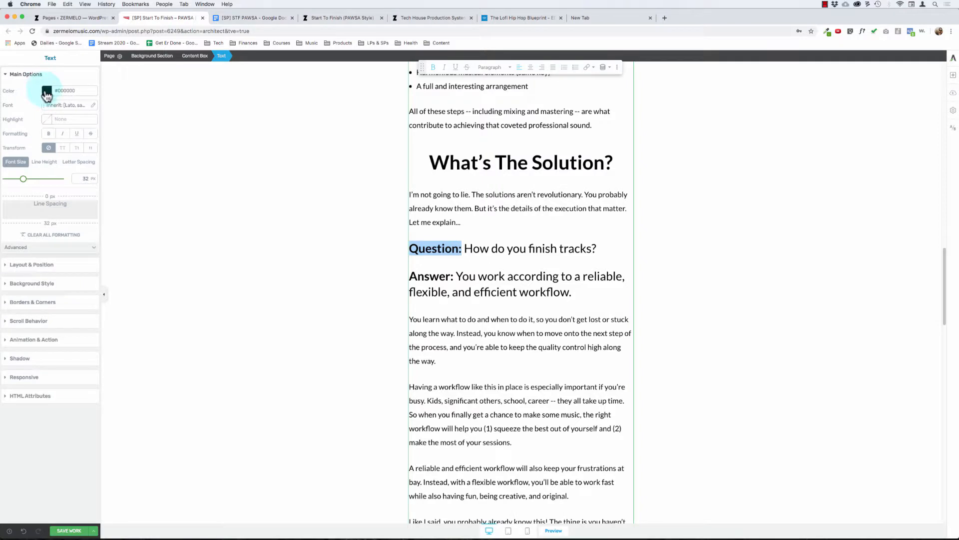
Step: Switch to the empty browser tab and search the web for "google favortie colors"
{"action": "left_click", "coordinate": [617, 24]}
{"action": "key", "text": "ctrl+l"}
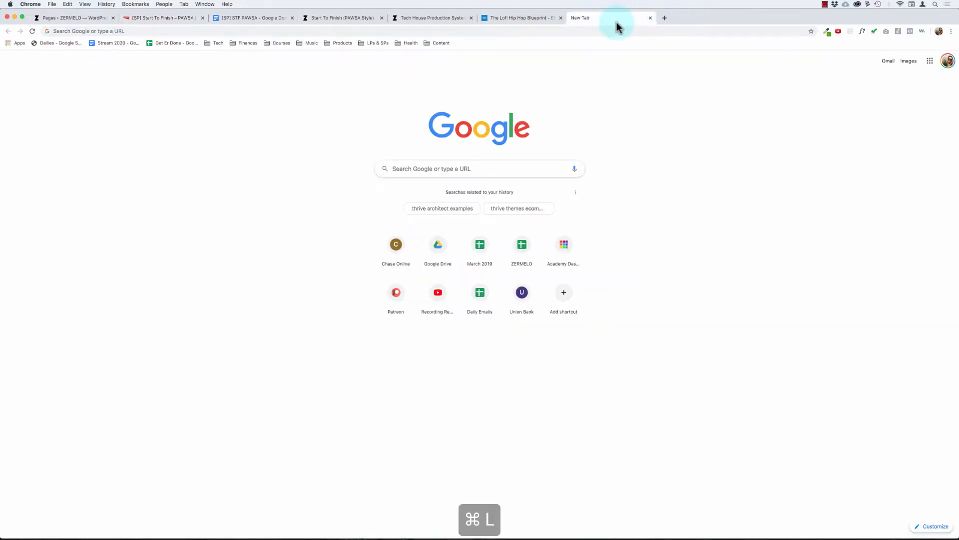
{"action": "type", "text": "google fav"}
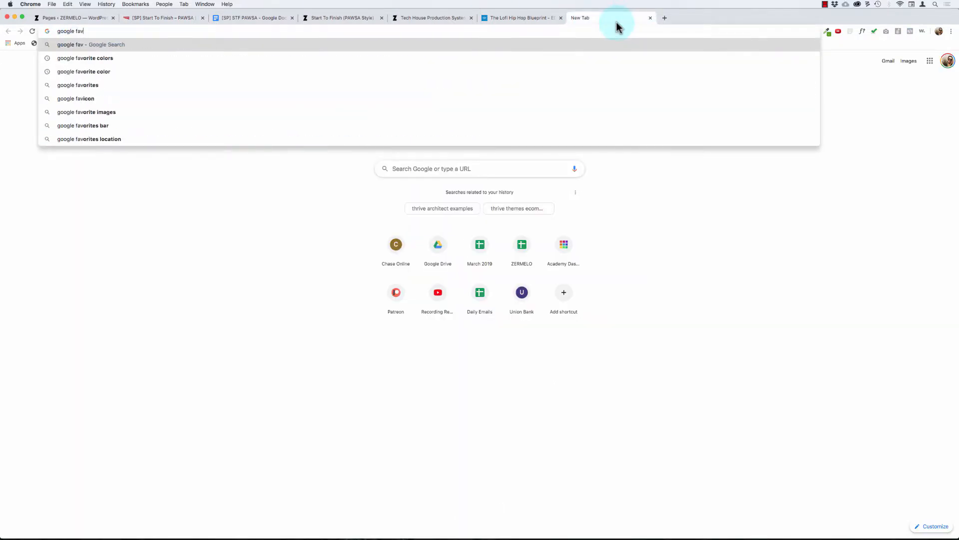
{"action": "type", "text": "ortie colors"}
{"action": "key", "text": "Return"}
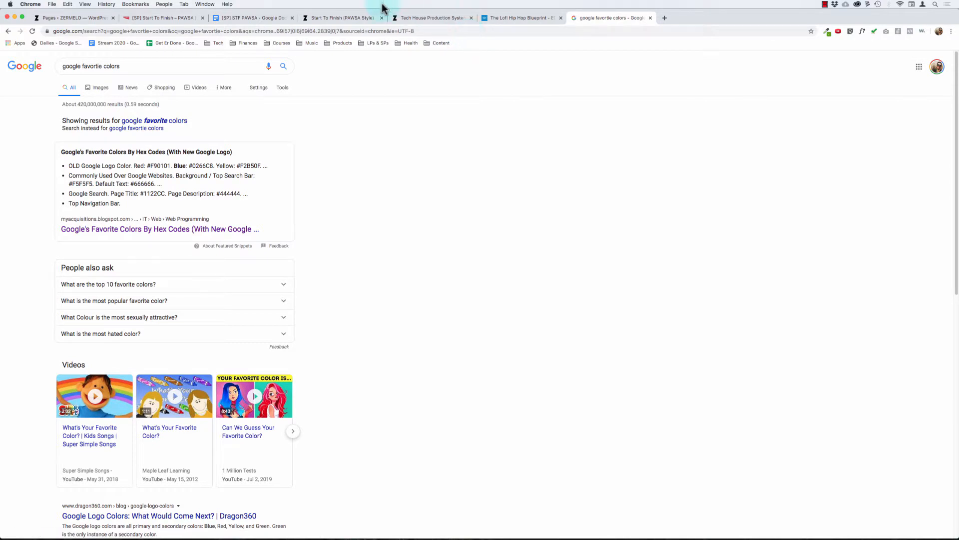
Step: Open the article "Google's Favorite Colors By Hex Codes" and copy the new logo's red code, #FF3424
{"action": "left_click", "coordinate": [168, 230]}
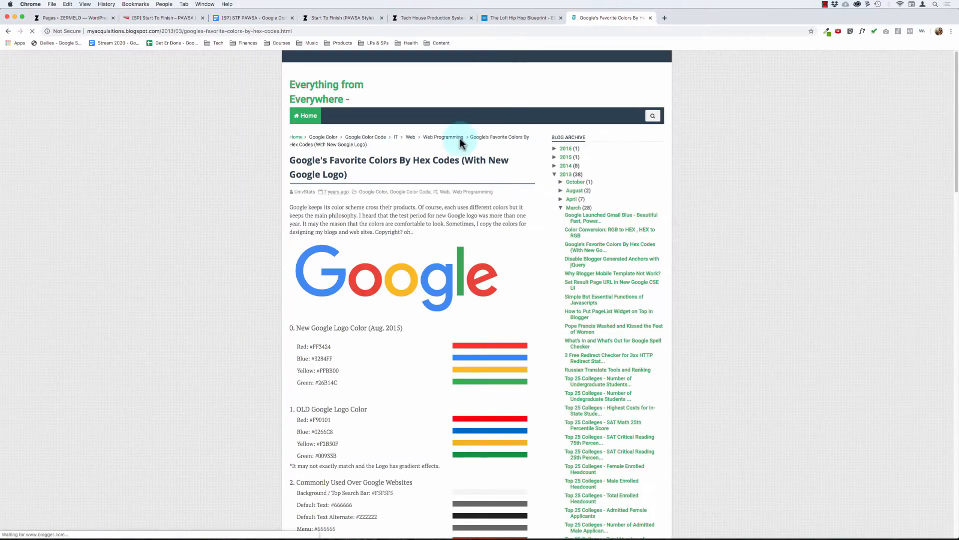
{"action": "scroll", "coordinate": [283, 328], "scroll_direction": "down", "scroll_amount": 1}
{"action": "double_click", "coordinate": [321, 315]}
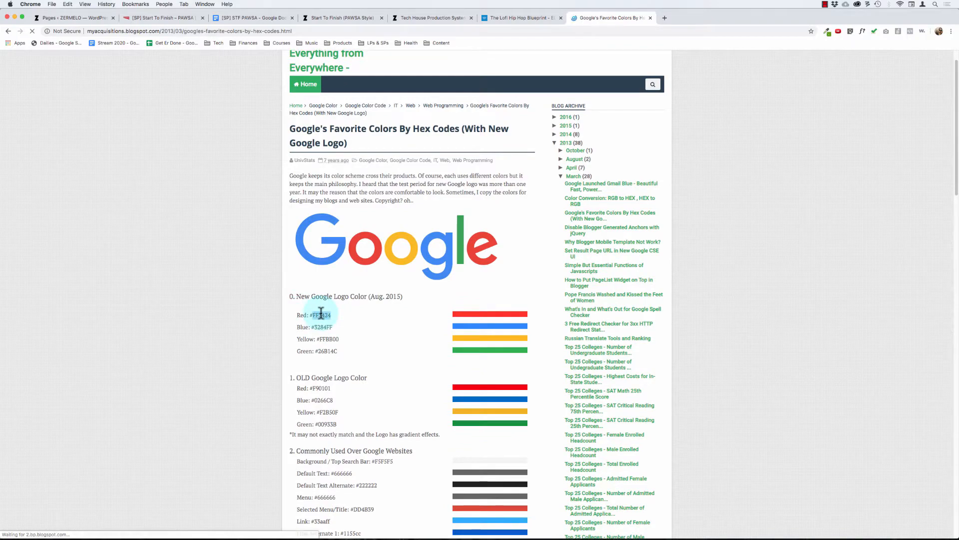
{"action": "key", "text": "super+c"}
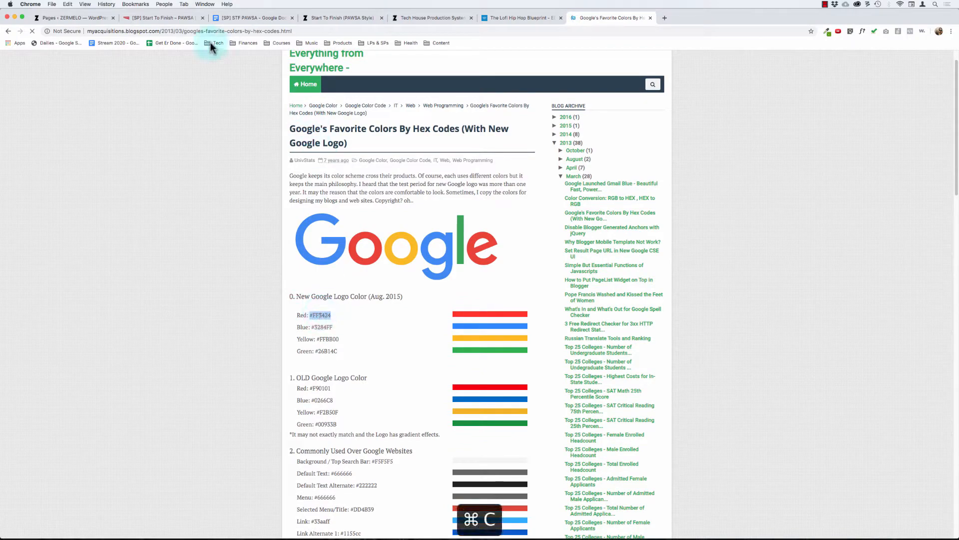
Step: Return to the sales page editor, color the selected "Question:" label #ff3424 and save the page
{"action": "left_click", "coordinate": [165, 17]}
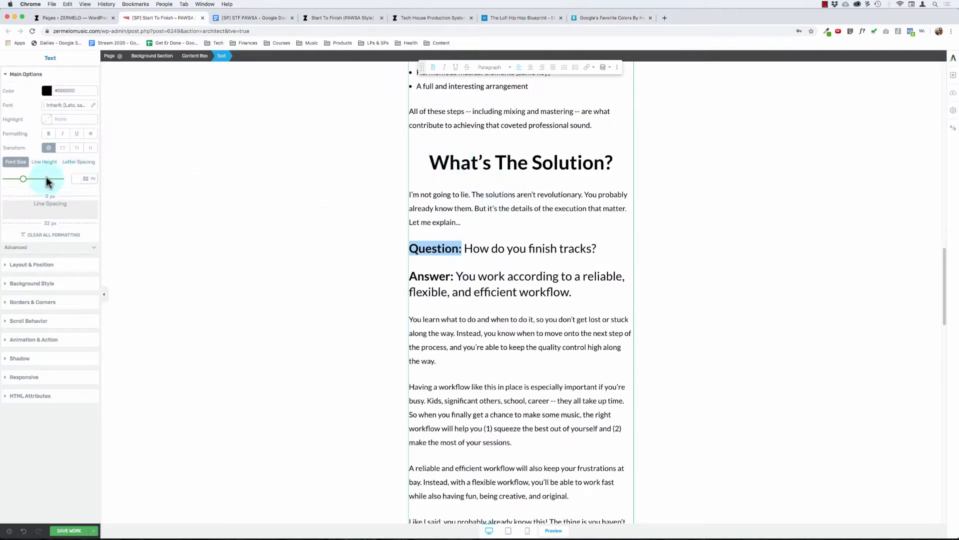
{"action": "left_click", "coordinate": [47, 91]}
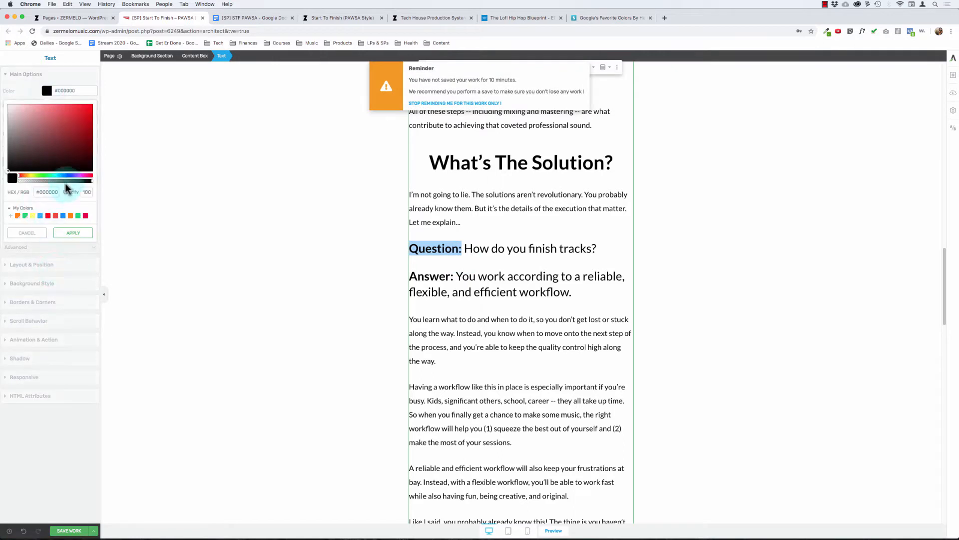
{"action": "left_click", "coordinate": [49, 192]}
{"action": "key", "text": "super+v"}
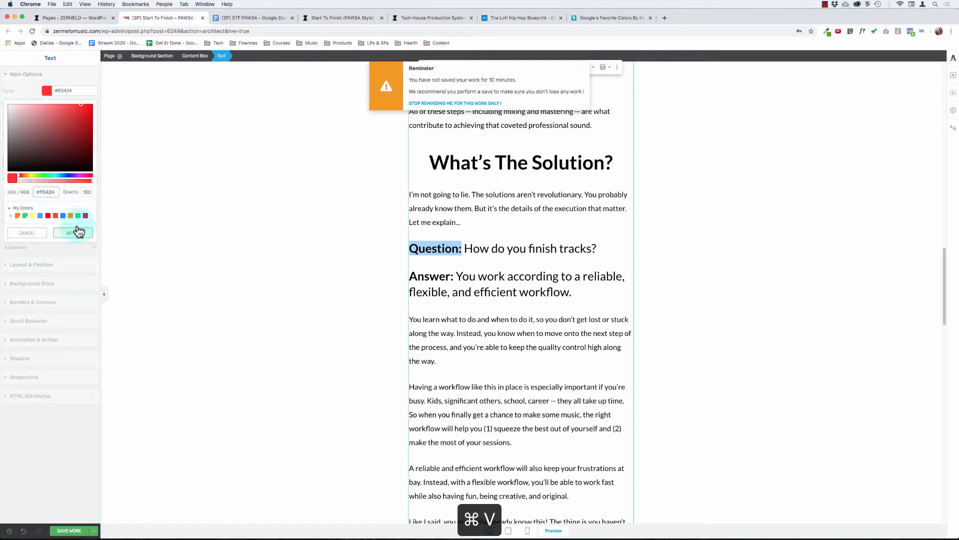
{"action": "left_click", "coordinate": [73, 233]}
{"action": "left_click", "coordinate": [471, 273]}
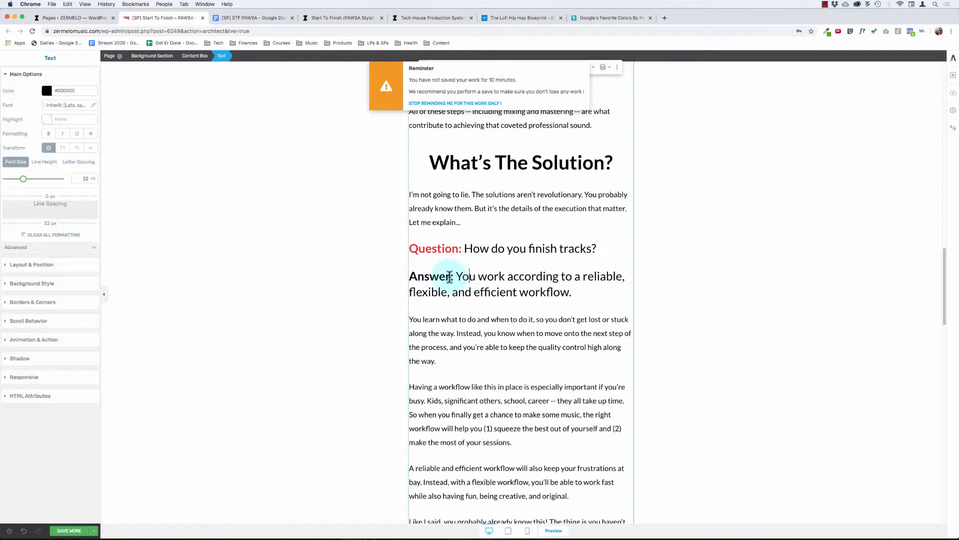
{"action": "left_click", "coordinate": [450, 278]}
{"action": "left_click", "coordinate": [69, 530]}
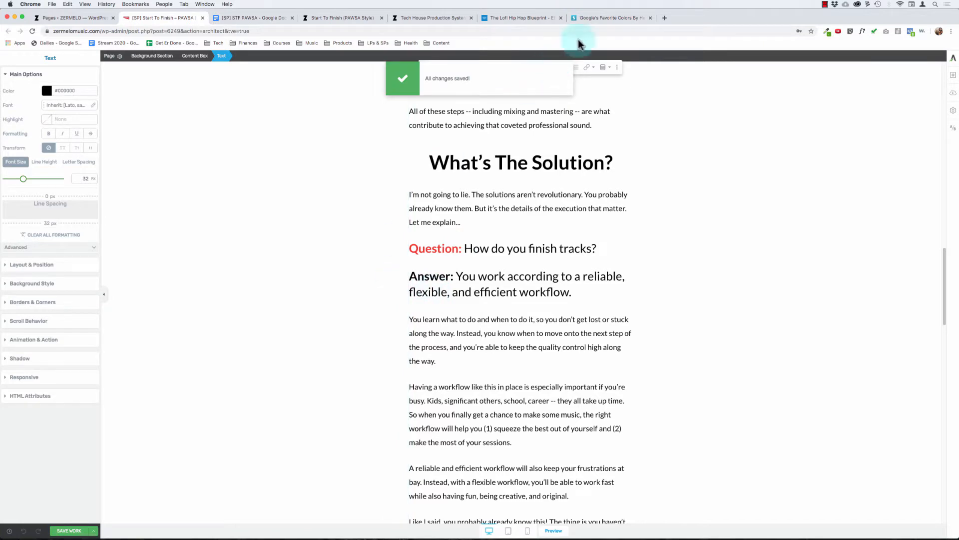
Step: Copy the new Google logo's green code, #26B14C, from the hex color article
{"action": "left_click", "coordinate": [602, 21]}
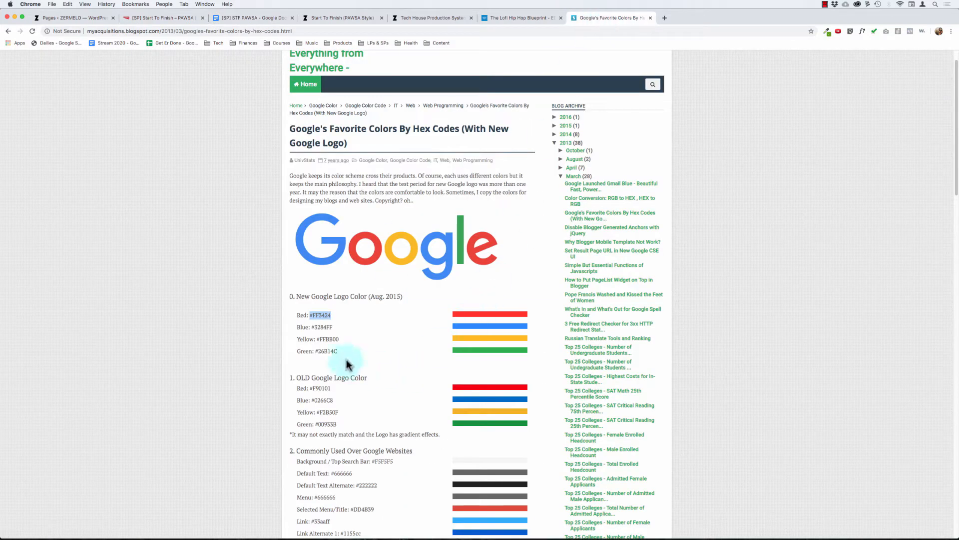
{"action": "left_click", "coordinate": [327, 352]}
{"action": "key", "text": "super+c"}
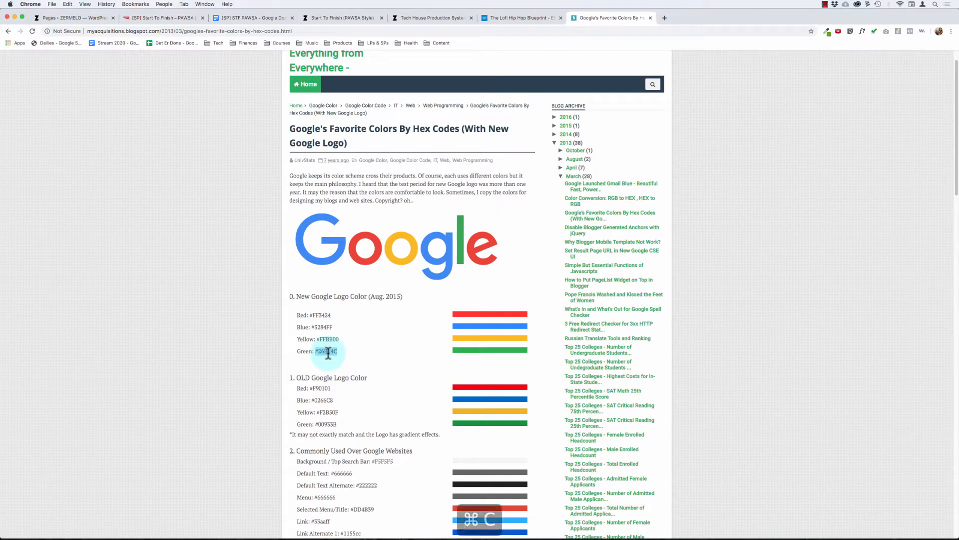
Step: Back in the sales page editor, color the first enlarged "Answer:" label #26b14c
{"action": "left_click", "coordinate": [147, 19]}
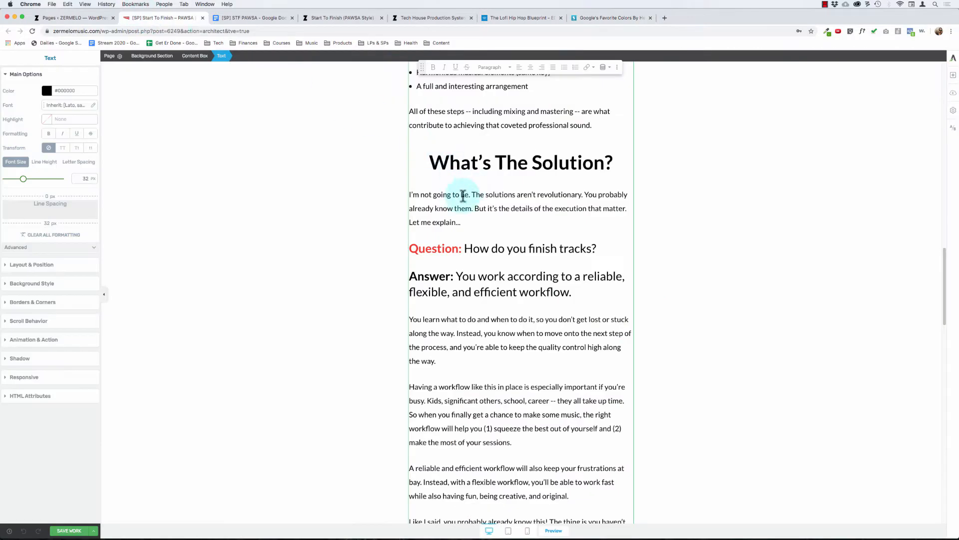
{"action": "key", "text": "shift+super+Left"}
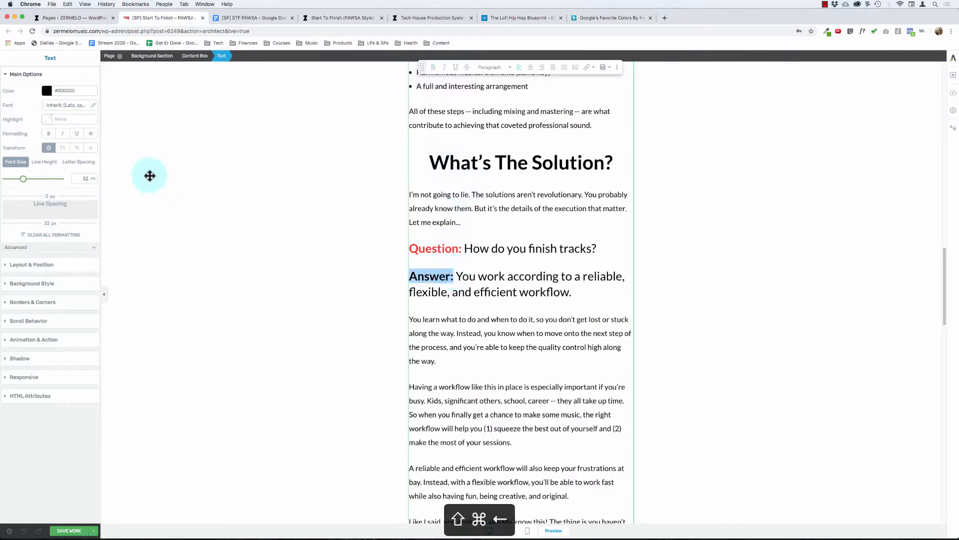
{"action": "left_click", "coordinate": [61, 91]}
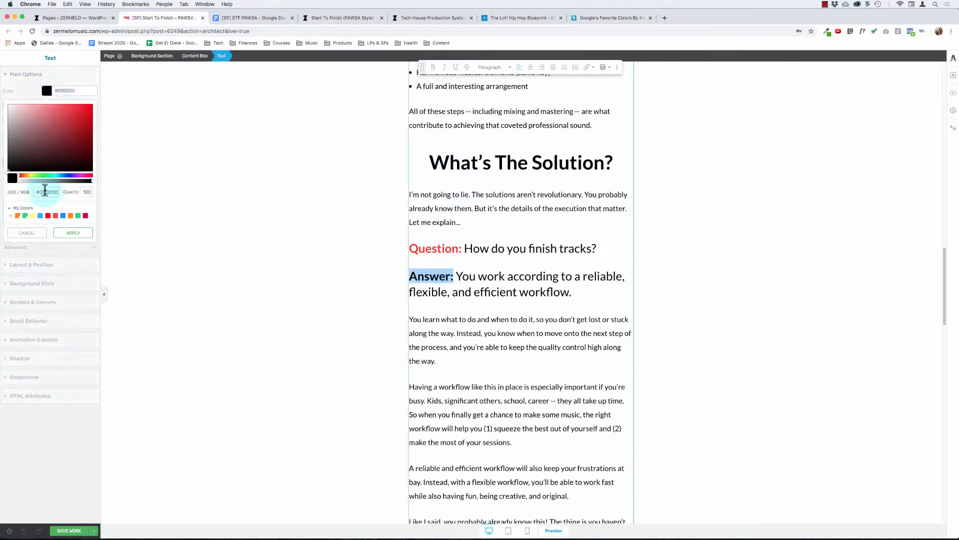
{"action": "left_click", "coordinate": [45, 192]}
{"action": "key", "text": "super+v"}
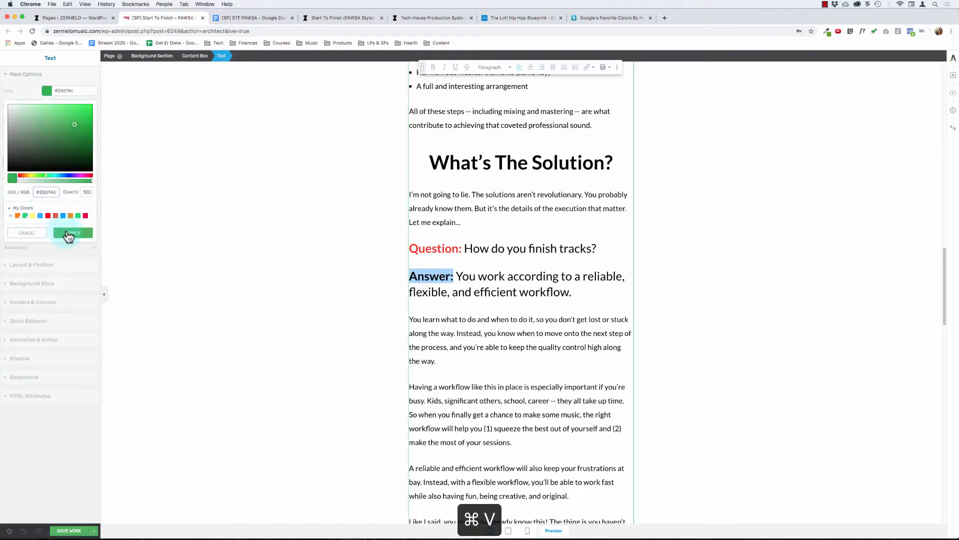
{"action": "left_click", "coordinate": [69, 233]}
{"action": "left_click", "coordinate": [476, 324]}
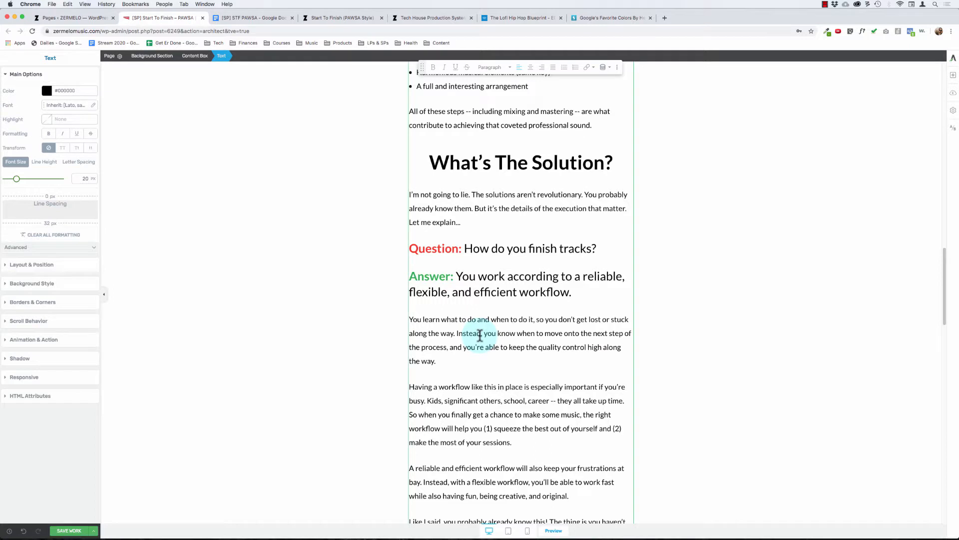
Step: Join the enlarged "Answer:" paragraph to "How do you finish tracks?" with only a line break between them, keeping the question mark
{"action": "left_click", "coordinate": [490, 274]}
{"action": "key", "text": "super+Left"}
{"action": "key", "text": "BackSpace"}
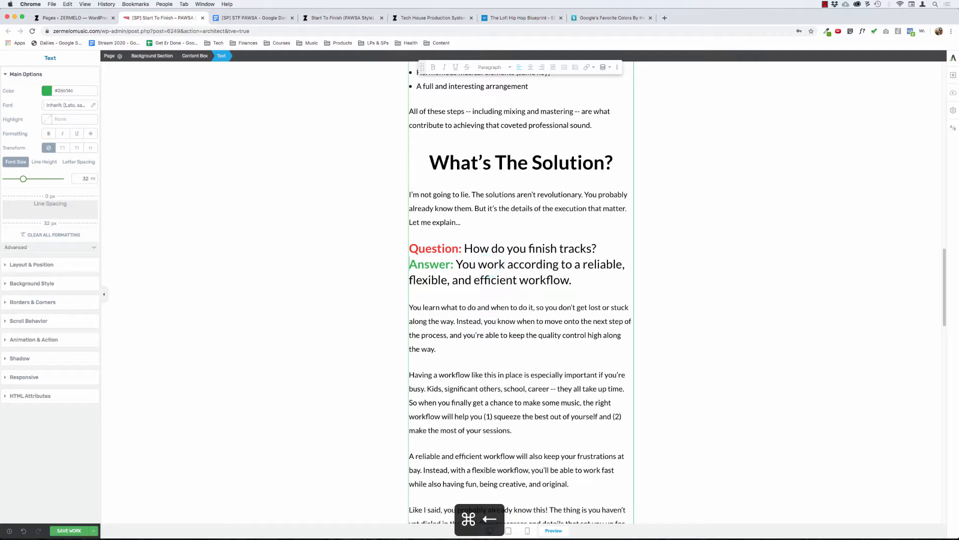
{"action": "key", "text": "Left"}
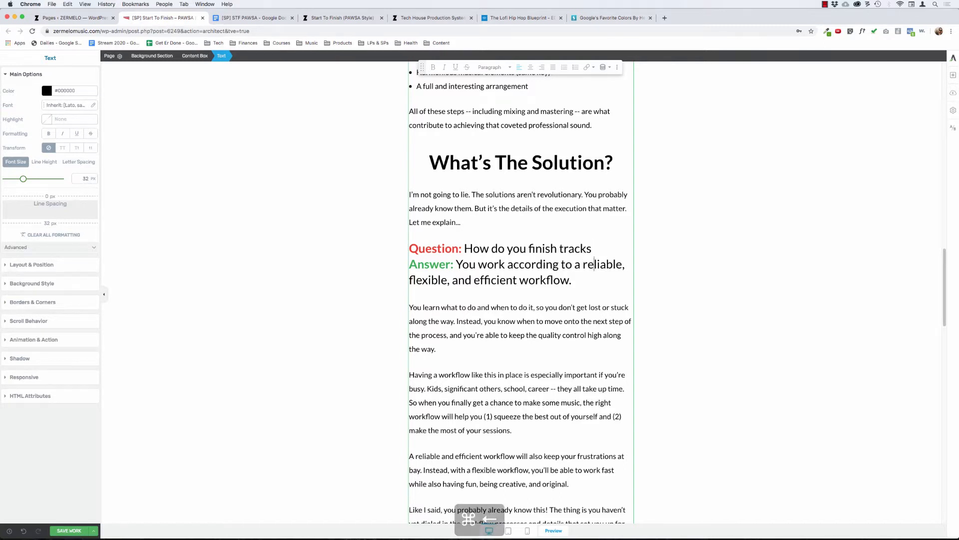
{"action": "key", "text": "BackSpace"}
{"action": "key", "text": "shift+Return"}
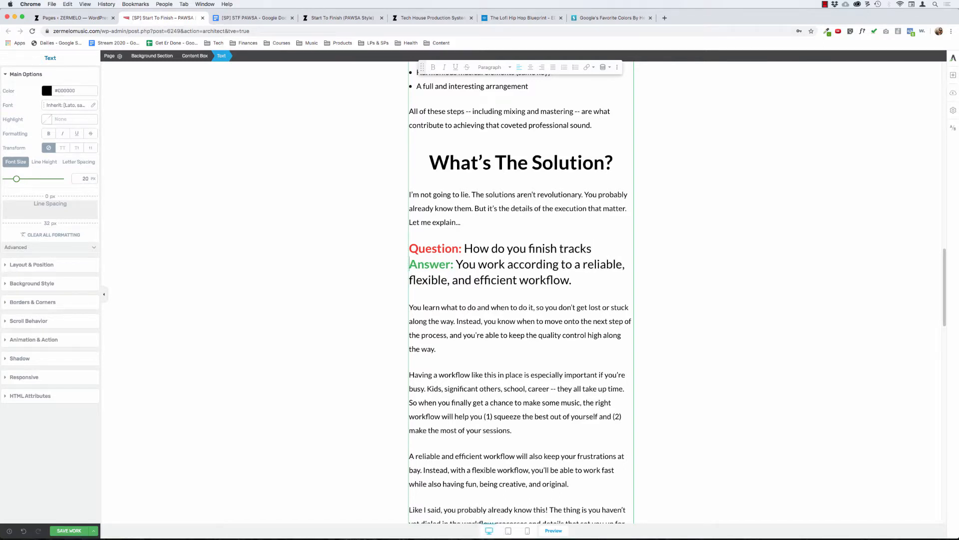
{"action": "key", "text": "Up"}
{"action": "key", "text": "super+Right"}
{"action": "type", "text": "?"}
{"action": "key", "text": "super+Left"}
{"action": "key", "text": "alt+shift+Right"}
{"action": "key", "text": "super+b"}
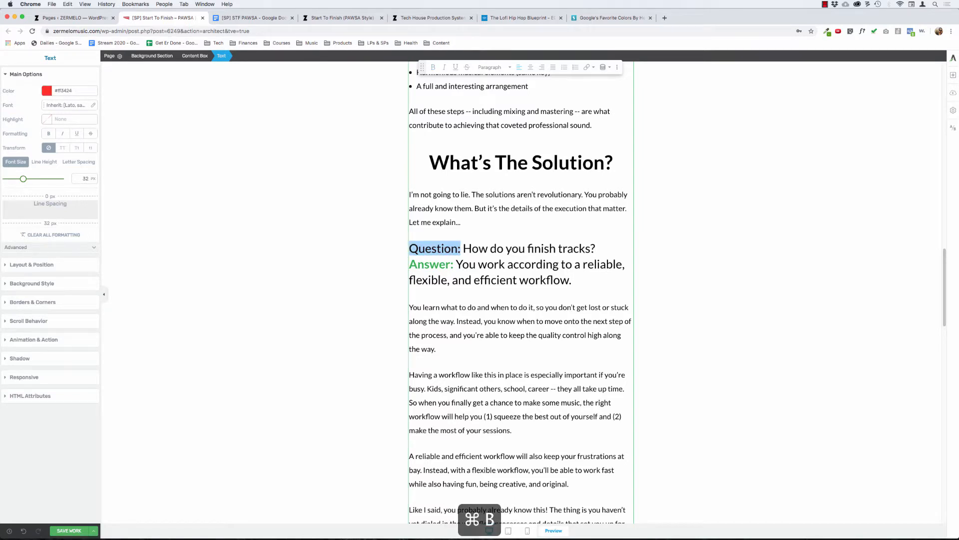
{"action": "left_click", "coordinate": [515, 322]}
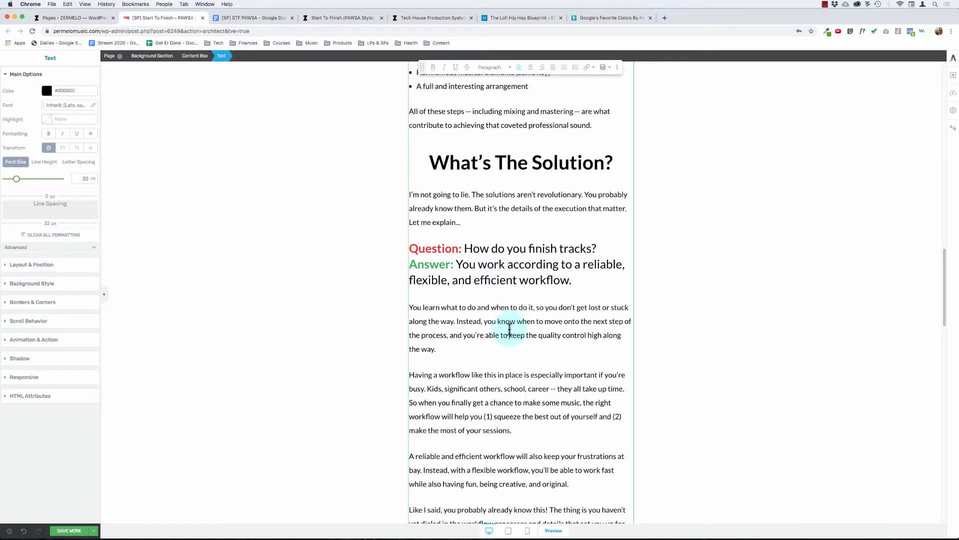
Step: Redo the line break between "How do you get that pro sound?" and its "Answer:" line
{"action": "left_click", "coordinate": [314, 285]}
{"action": "scroll", "coordinate": [341, 274], "scroll_direction": "down", "scroll_amount": 2}
{"action": "scroll", "coordinate": [326, 284], "scroll_direction": "down", "scroll_amount": 8}
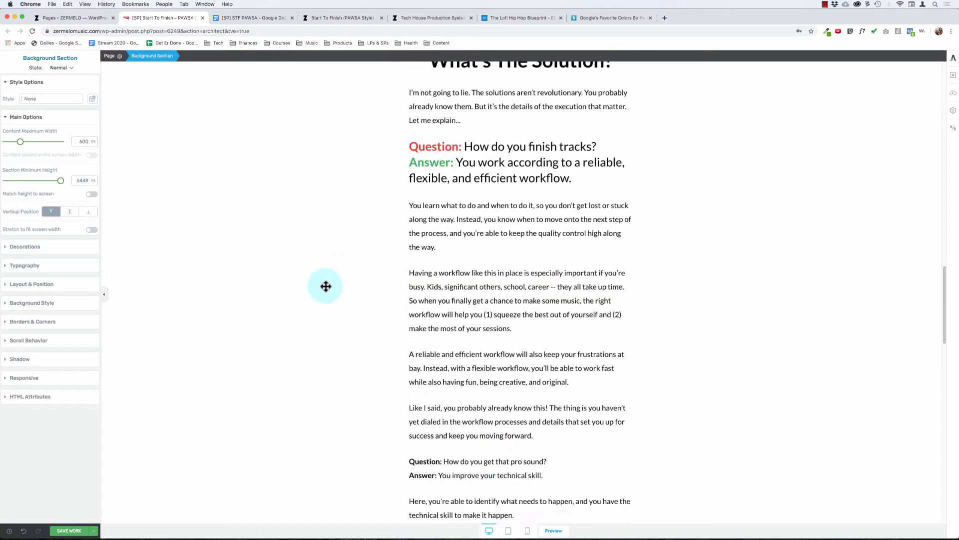
{"action": "left_click", "coordinate": [469, 297]}
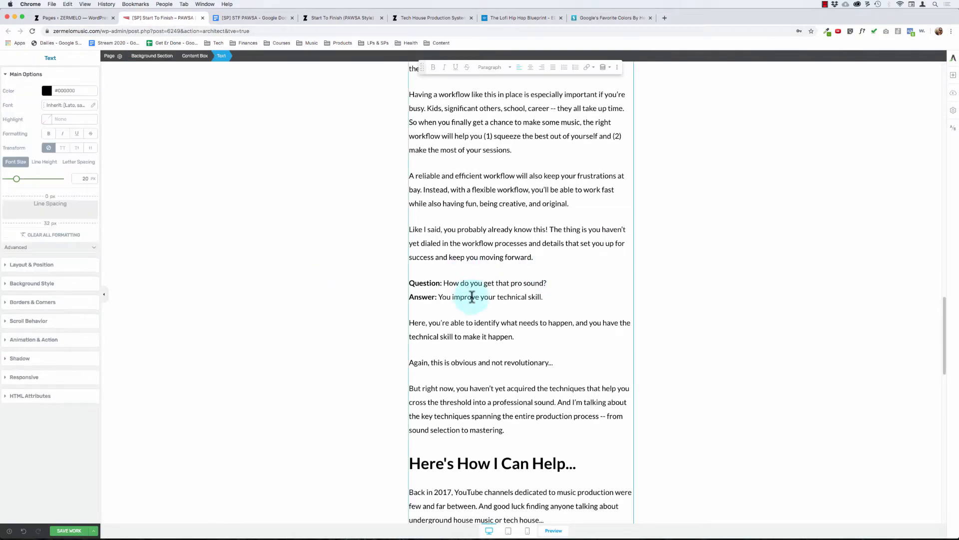
{"action": "key", "text": "super+Left"}
{"action": "key", "text": "BackSpace"}
{"action": "key", "text": "Return"}
Step: Set the font size of the "How do you get that pro sound?" question and its answer to 32 px
{"action": "key", "text": "Up"}
{"action": "key", "text": "alt+shift+Right"}
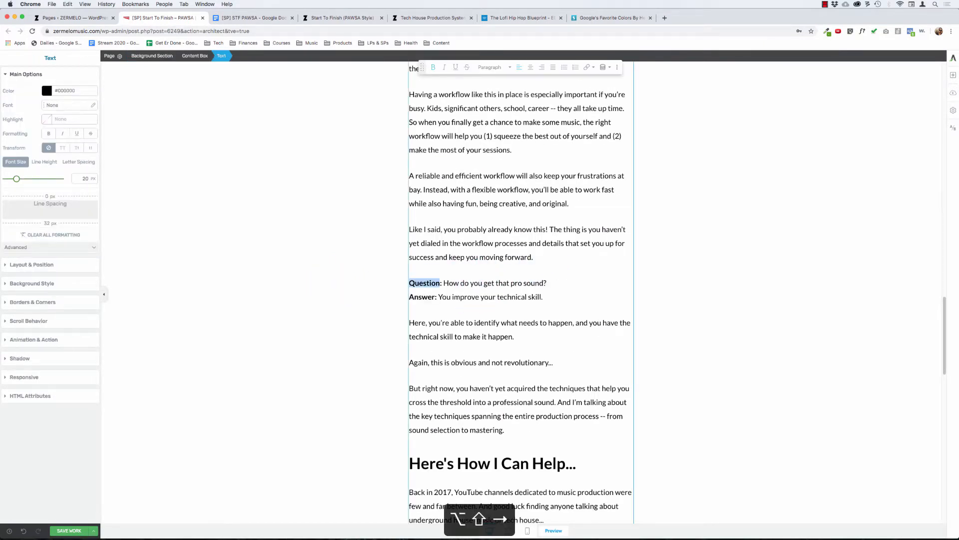
{"action": "key", "text": "shift+Down"}
{"action": "key", "text": "shift+super+Right"}
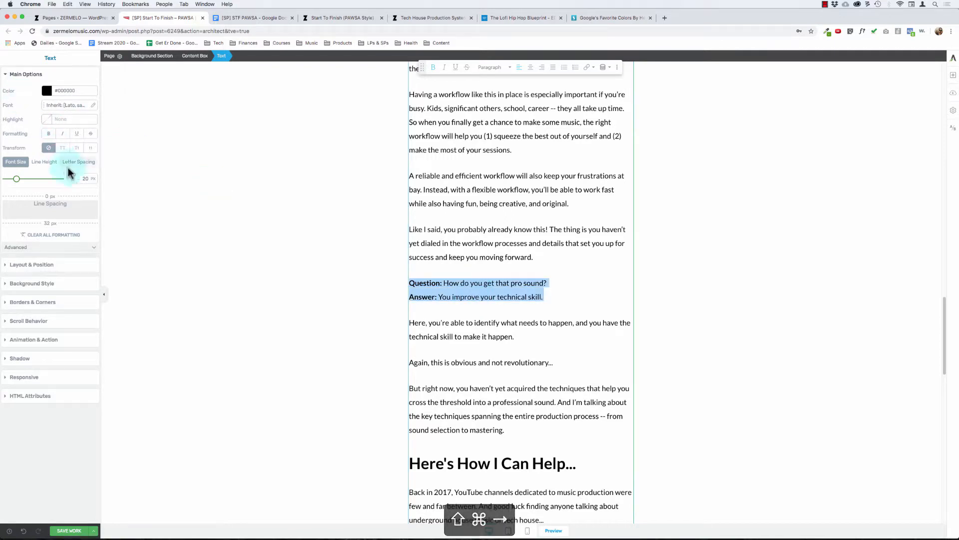
{"action": "left_click", "coordinate": [86, 177]}
{"action": "type", "text": "32"}
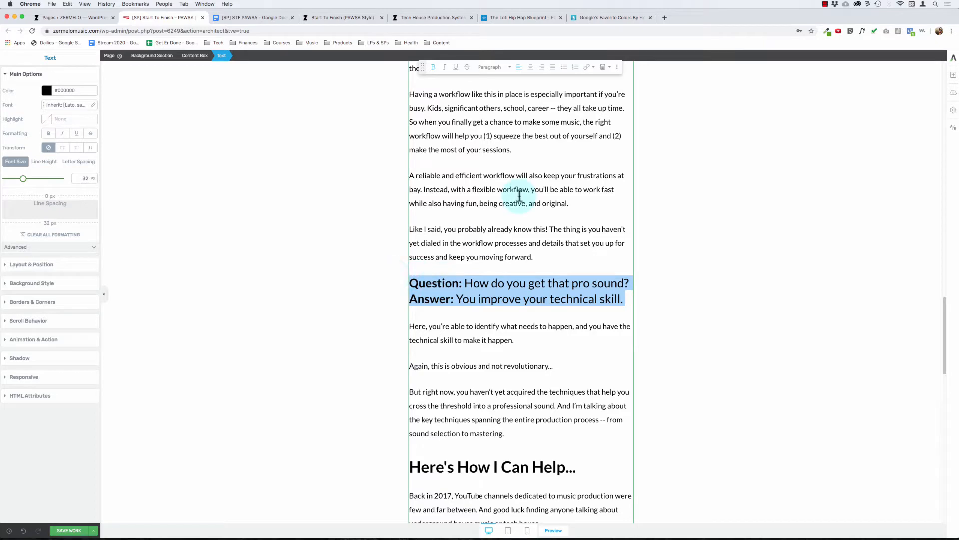
Step: Copy the new Google logo's red hex code #FF3424 from the "Google's Favorite Colors By Hex Codes" page
{"action": "left_click", "coordinate": [497, 194]}
{"action": "scroll", "coordinate": [492, 194], "scroll_direction": "up", "scroll_amount": 5}
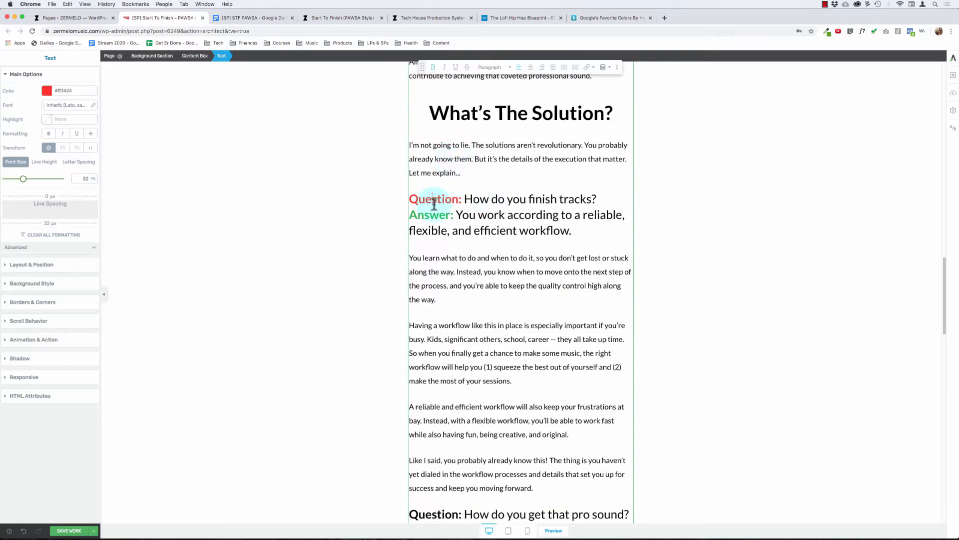
{"action": "left_click", "coordinate": [75, 91]}
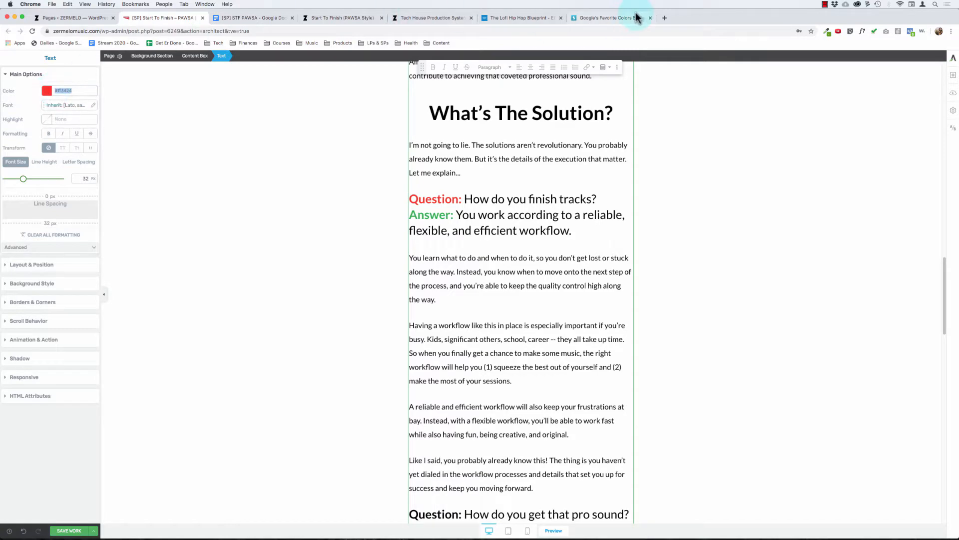
{"action": "left_click", "coordinate": [611, 15]}
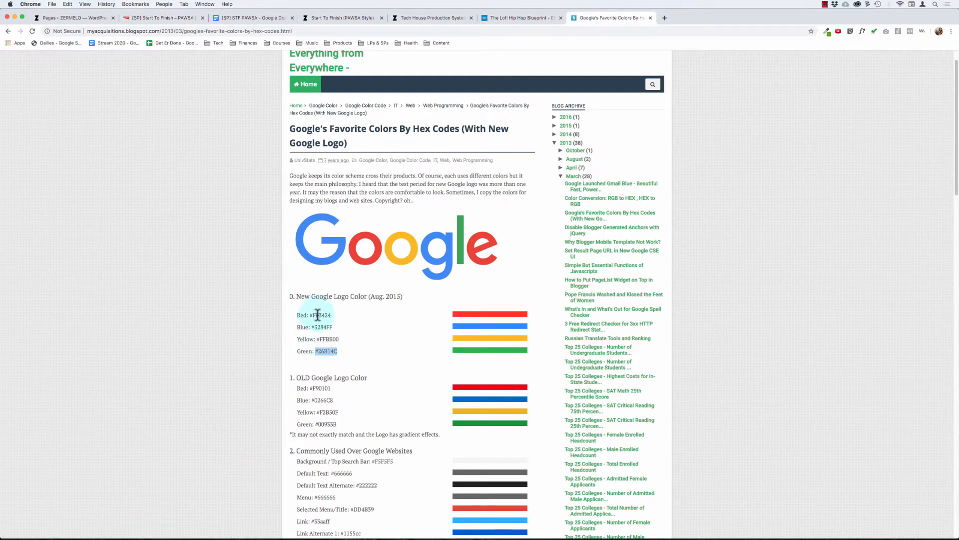
{"action": "key", "text": "super+c"}
Step: Search the web for "color hex" in a new tab and open the color-hex.com site
{"action": "key", "text": "super+t"}
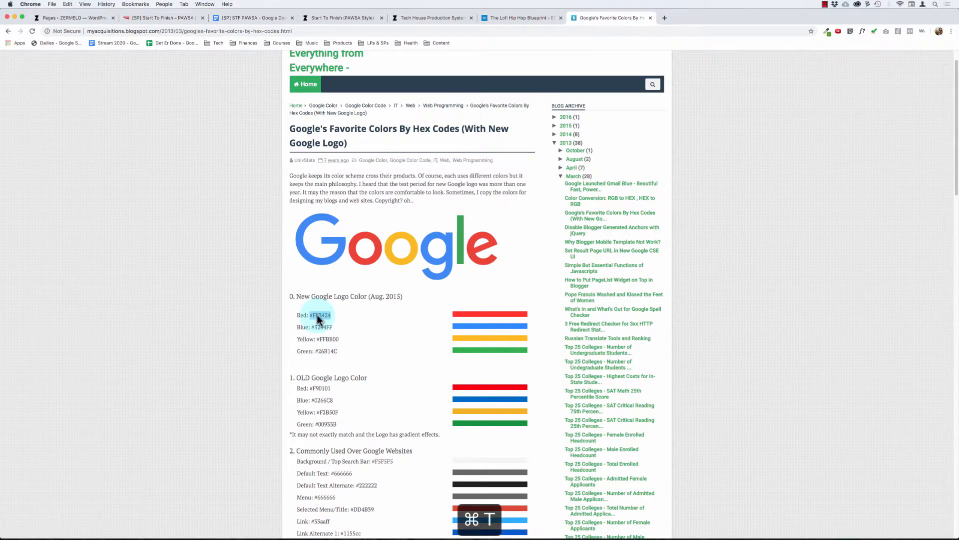
{"action": "key", "text": "super+l"}
{"action": "type", "text": "color hex"}
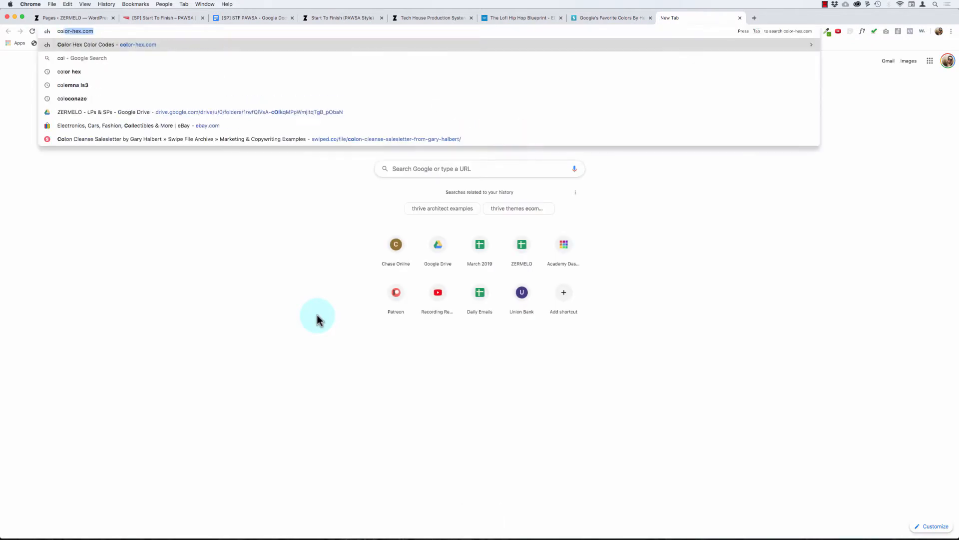
{"action": "key", "text": "Return"}
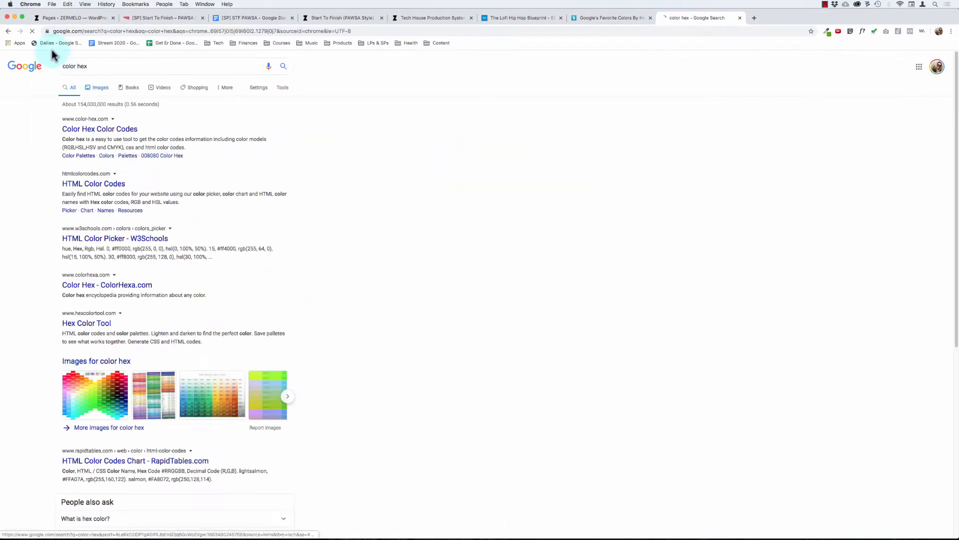
{"action": "left_click", "coordinate": [85, 131]}
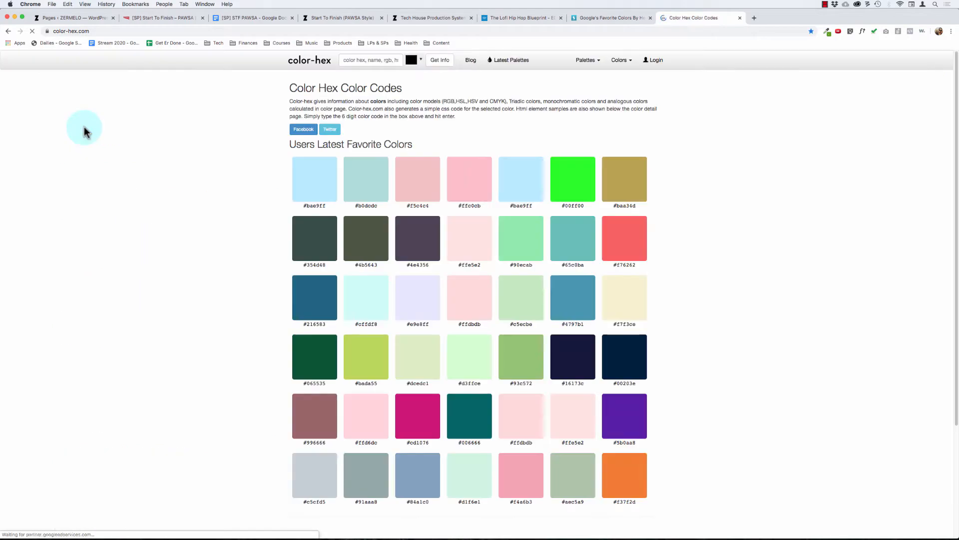
Step: Look up #FF3424 on color-hex and copy its web-safe equivalent #ff3333
{"action": "left_click", "coordinate": [385, 61]}
{"action": "key", "text": "super+v"}
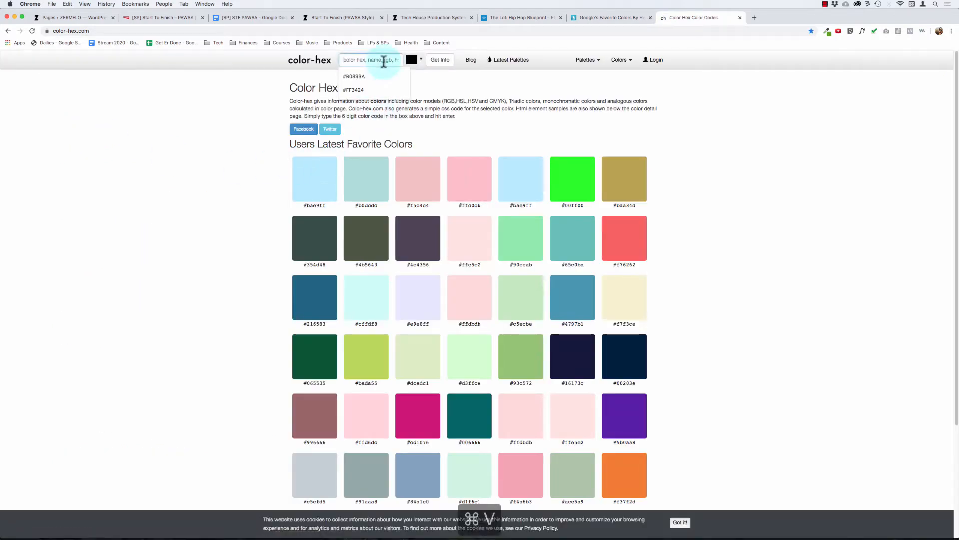
{"action": "key", "text": "Return"}
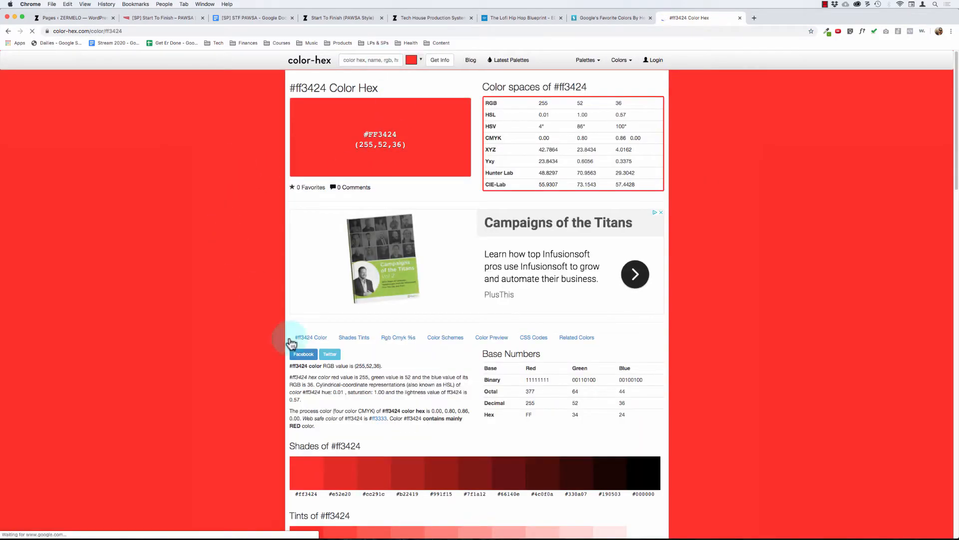
{"action": "left_click_drag", "start_coordinate": [326, 418], "coordinate": [383, 419]}
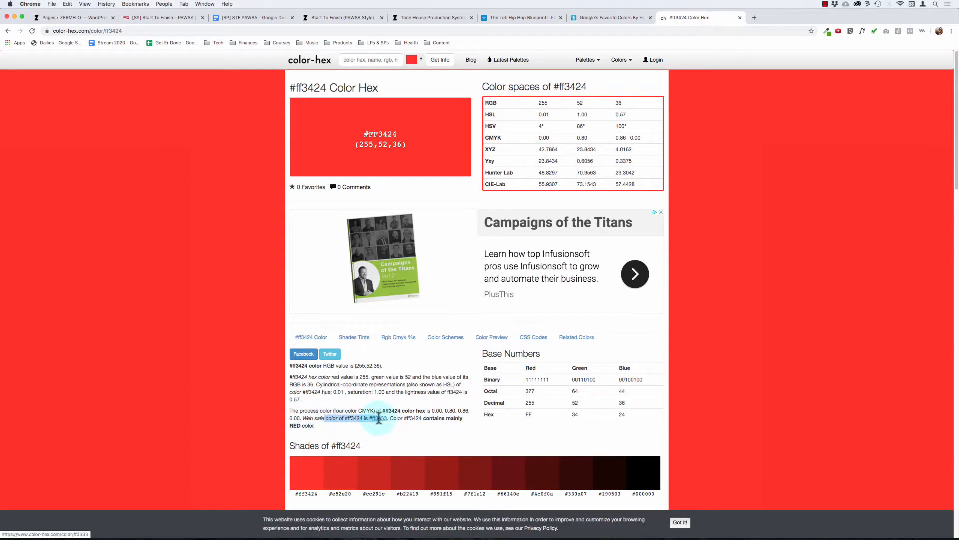
{"action": "left_click", "coordinate": [380, 420]}
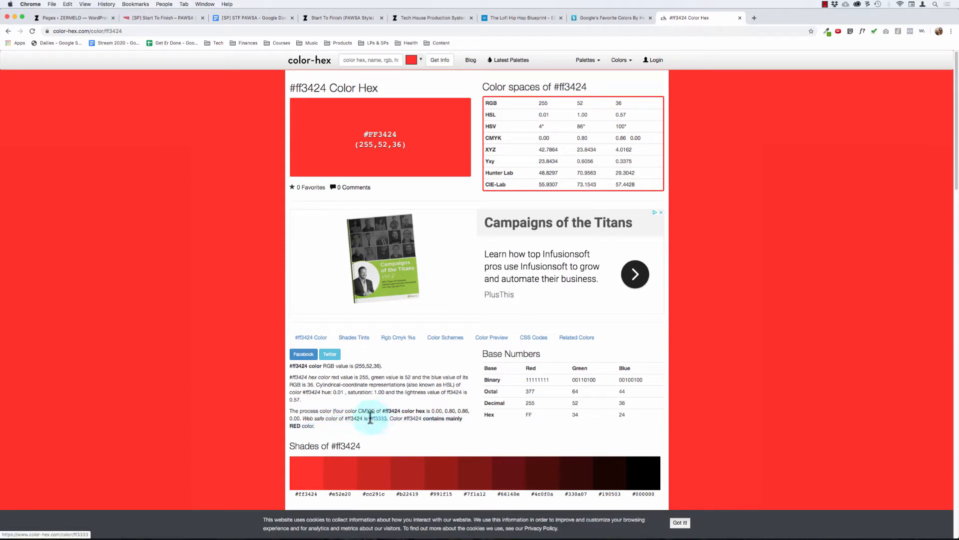
{"action": "left_click_drag", "start_coordinate": [370, 418], "coordinate": [385, 420]}
{"action": "key", "text": "super+c"}
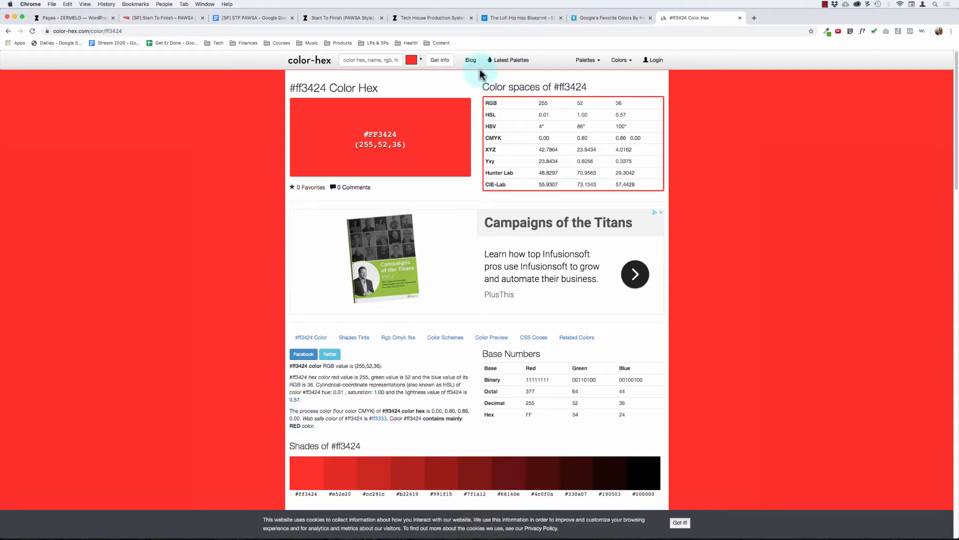
Step: Back in the sales page editor, set the color of the "Question:" label before "How do you finish tracks?" to #ff3333
{"action": "left_click", "coordinate": [419, 18]}
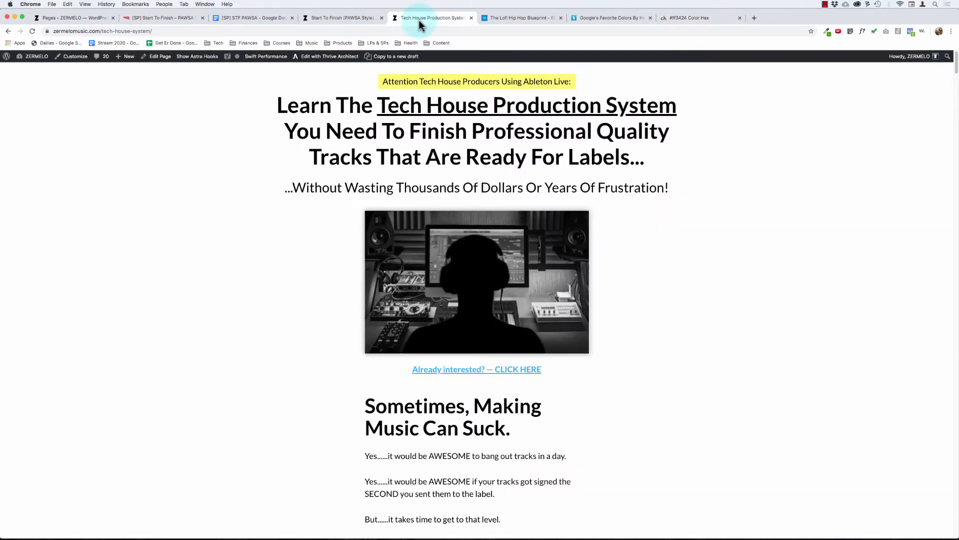
{"action": "left_click", "coordinate": [367, 19]}
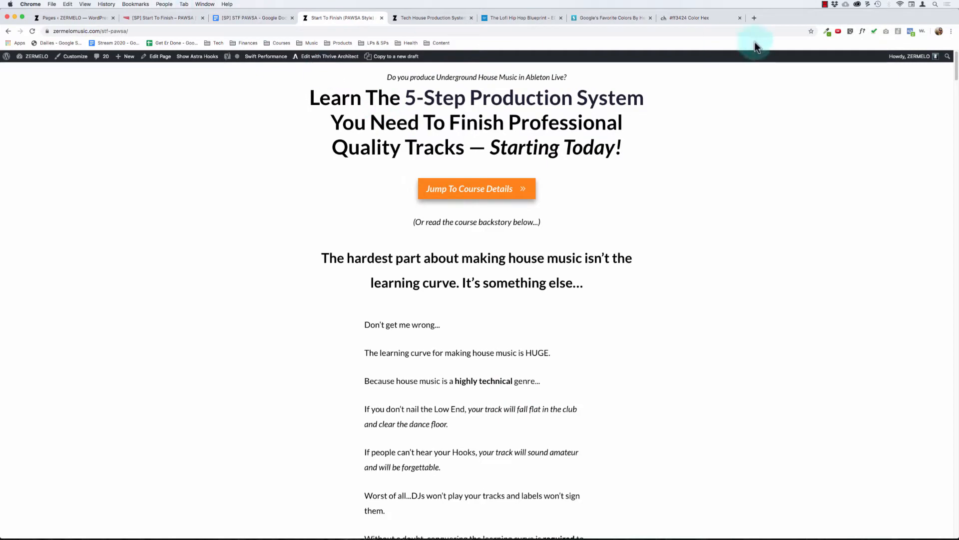
{"action": "left_click", "coordinate": [156, 21]}
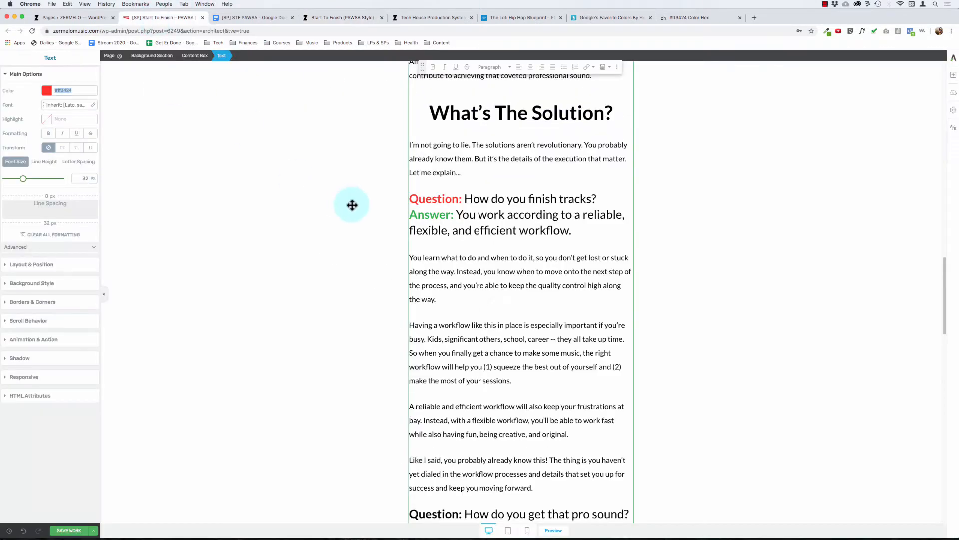
{"action": "double_click", "coordinate": [431, 200]}
{"action": "key", "text": "Right"}
{"action": "key", "text": "Right"}
{"action": "key", "text": "shift+super+Left"}
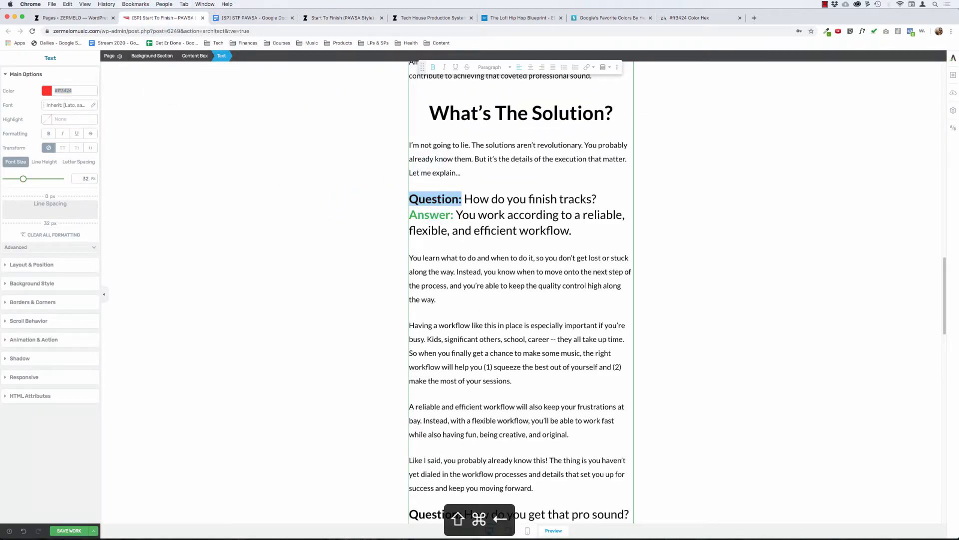
{"action": "left_click", "coordinate": [48, 91]}
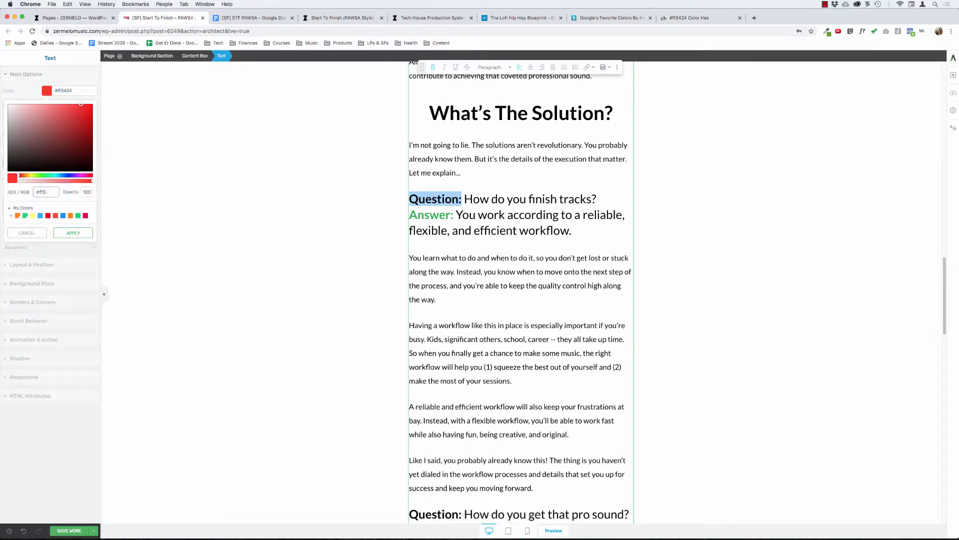
{"action": "left_click", "coordinate": [74, 233]}
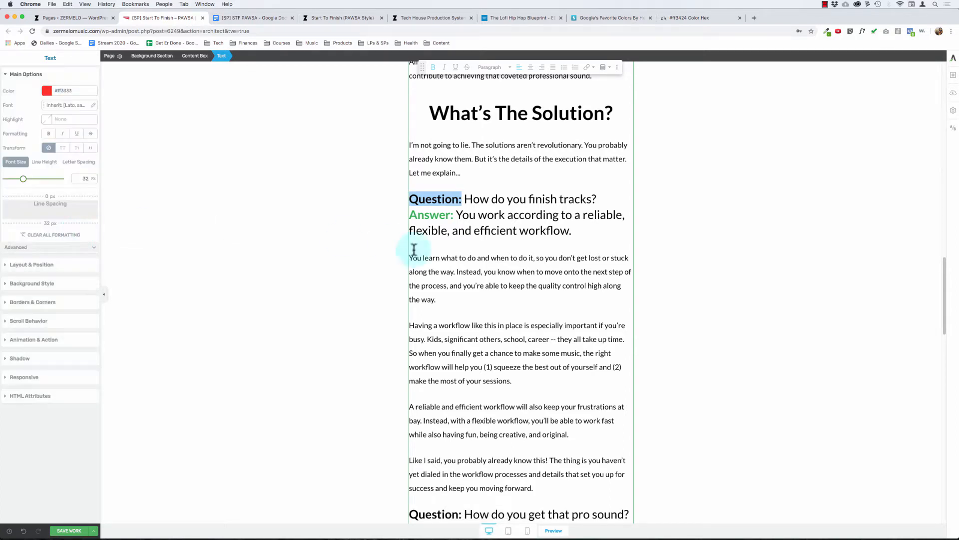
{"action": "left_click", "coordinate": [443, 235]}
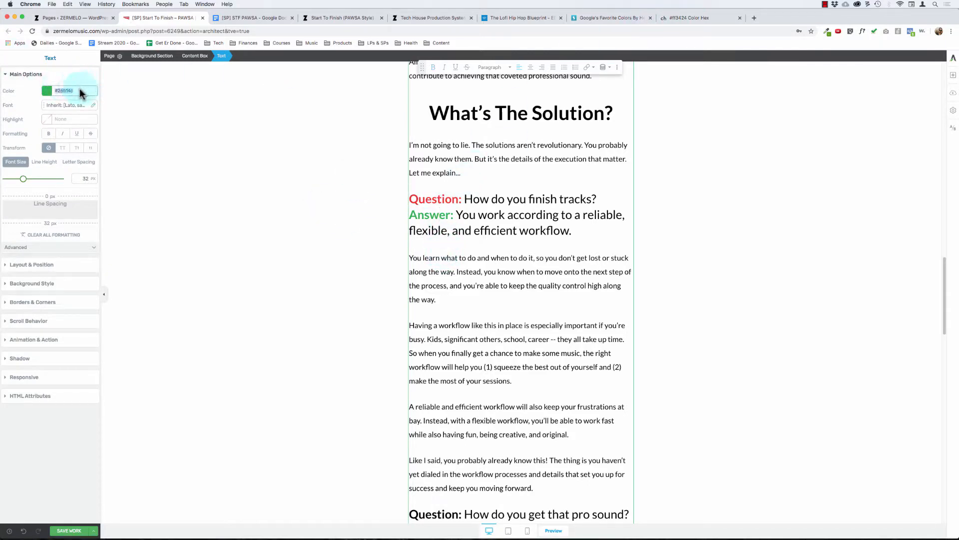
Step: Look up the "Answer:" label's green #26b14c on color-hex and copy its web-safe equivalent #339933
{"action": "key", "text": "super+c"}
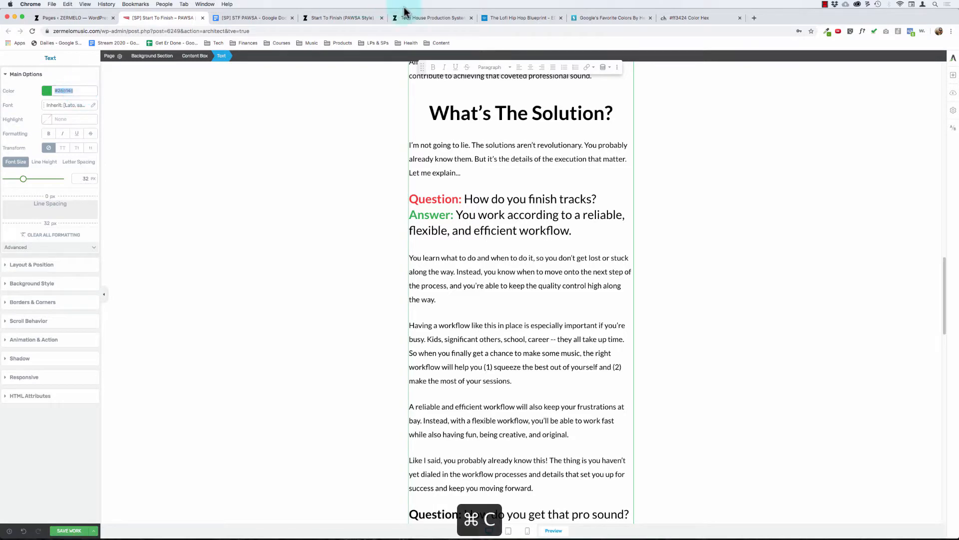
{"action": "left_click", "coordinate": [690, 18]}
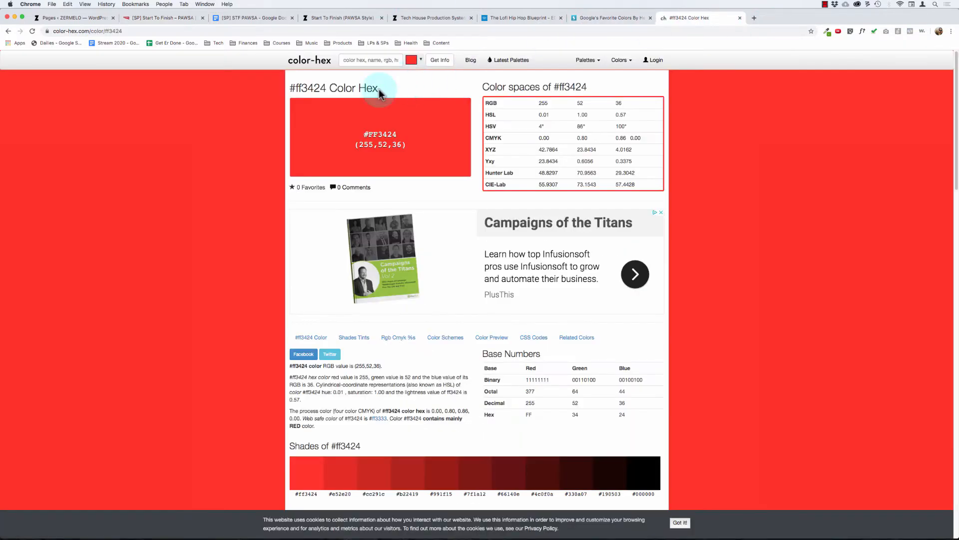
{"action": "left_click", "coordinate": [374, 56]}
{"action": "key", "text": "super+v"}
{"action": "key", "text": "Return"}
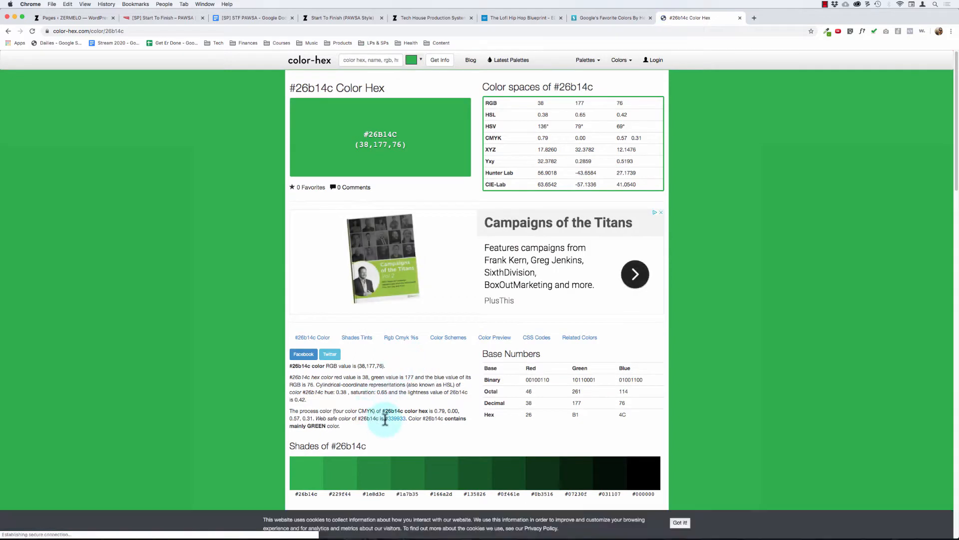
{"action": "left_click_drag", "start_coordinate": [389, 418], "coordinate": [407, 425]}
{"action": "left_click", "coordinate": [402, 423]}
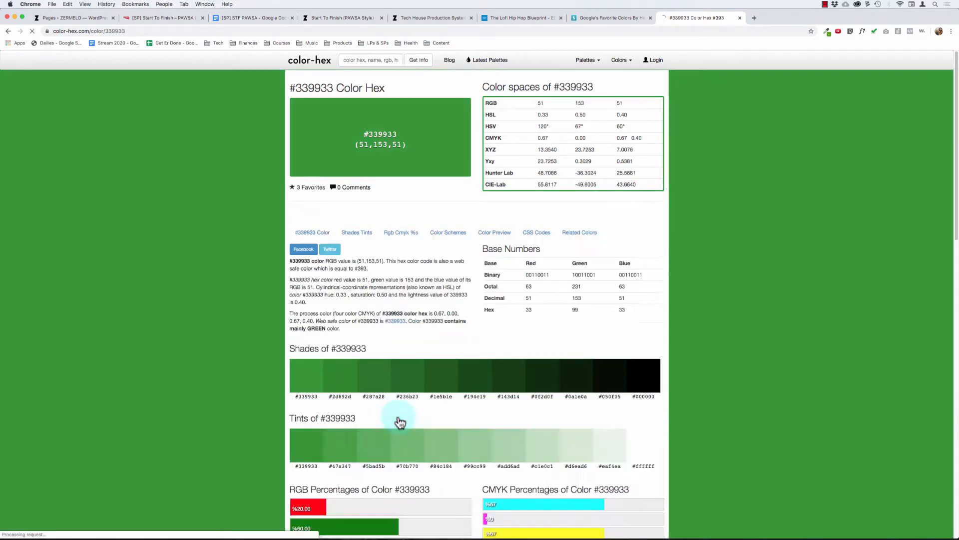
{"action": "left_click_drag", "start_coordinate": [384, 426], "coordinate": [405, 427]}
{"action": "key", "text": "super+c"}
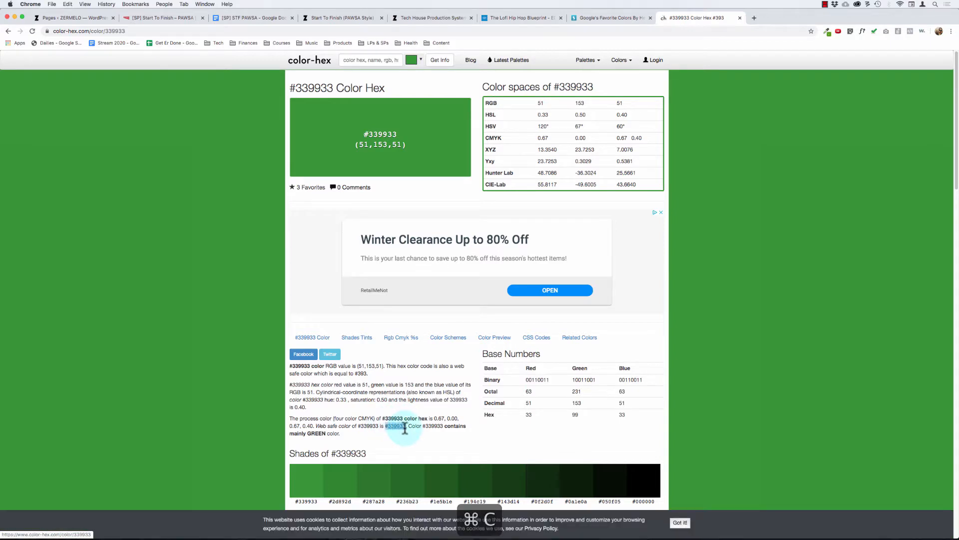
Step: Back in the sales page editor, set the color of the first "Answer:" label to #339933
{"action": "scroll", "coordinate": [328, 383], "scroll_direction": "down", "scroll_amount": 3}
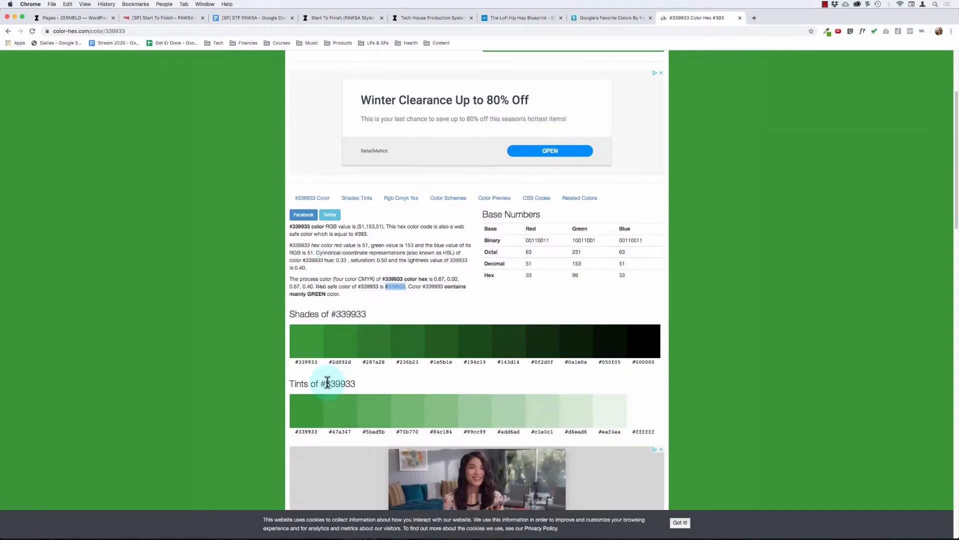
{"action": "left_click", "coordinate": [158, 20]}
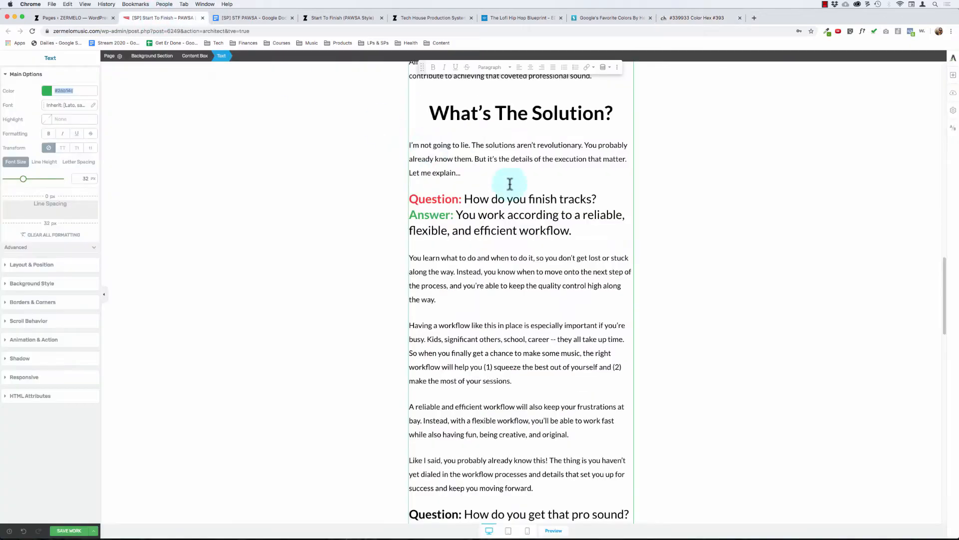
{"action": "key", "text": "shift+super+Left"}
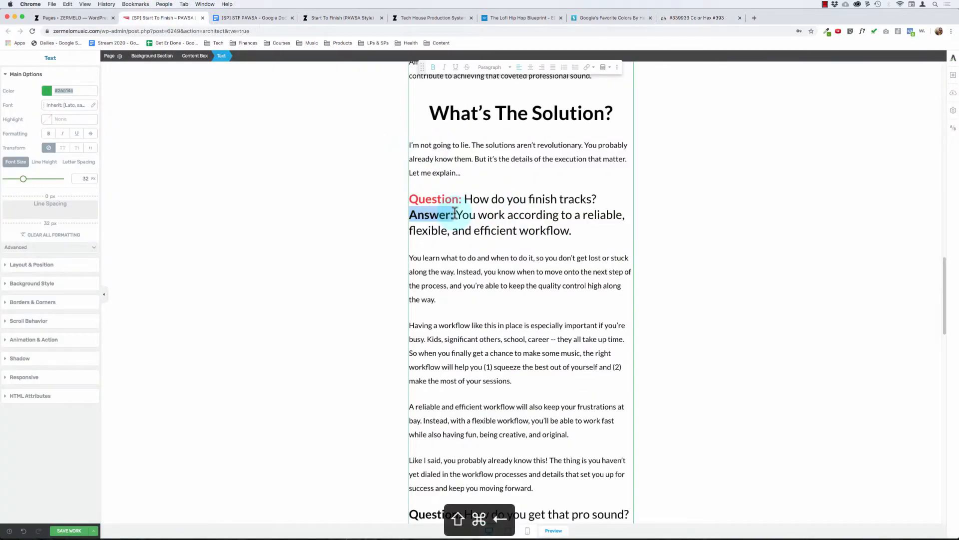
{"action": "left_click", "coordinate": [50, 93]}
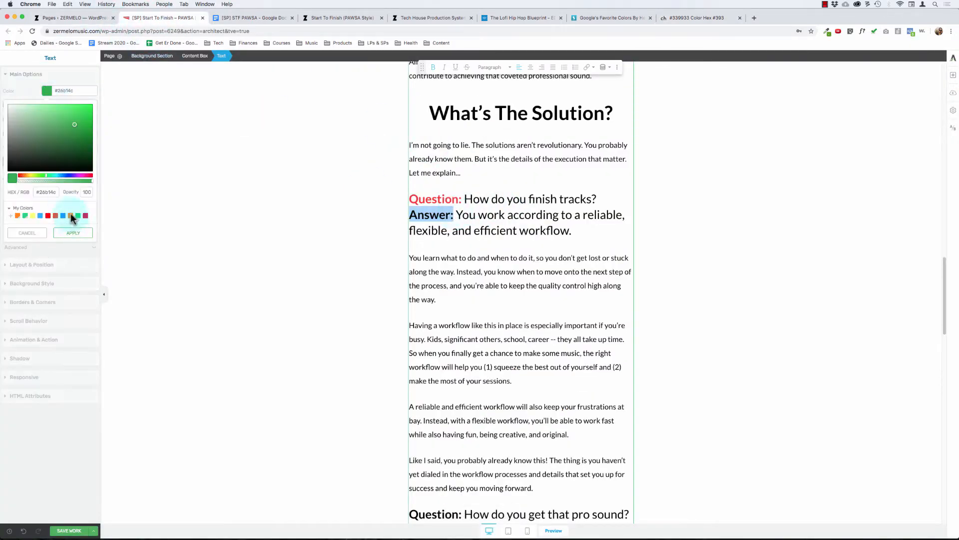
{"action": "key", "text": "super+v"}
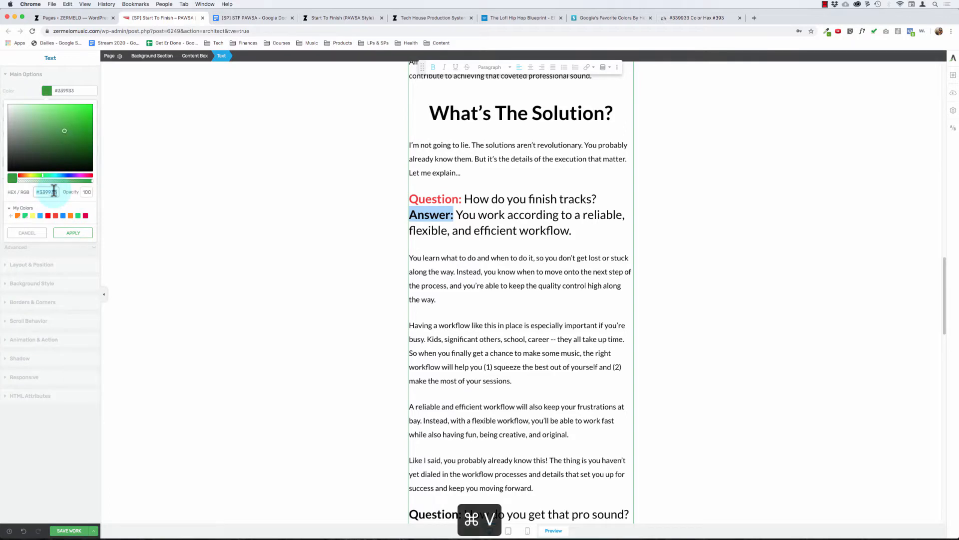
{"action": "left_click", "coordinate": [70, 234]}
{"action": "left_click", "coordinate": [503, 236]}
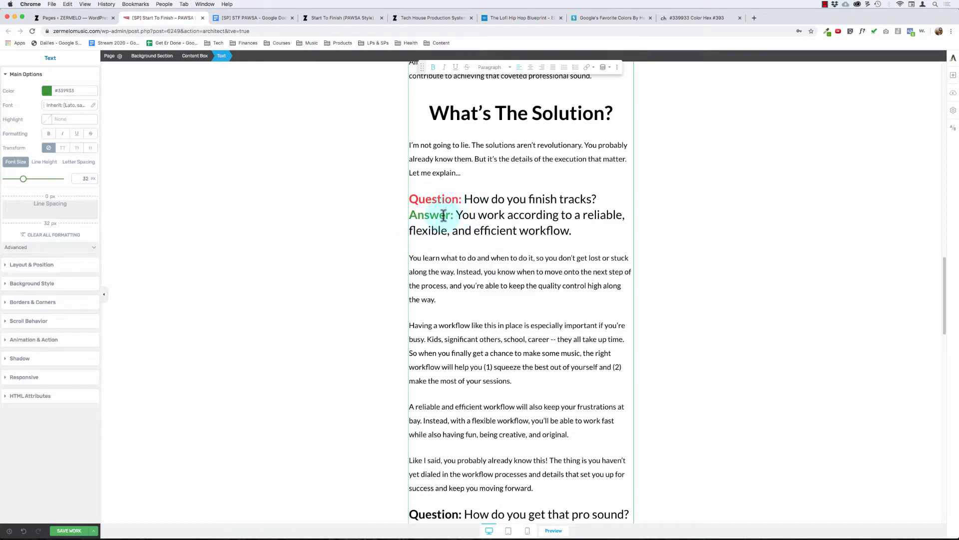
Step: Set the color of the "Question:" label before "How do you get that pro sound?" to #ff3333
{"action": "scroll", "coordinate": [515, 326], "scroll_direction": "down", "scroll_amount": 15}
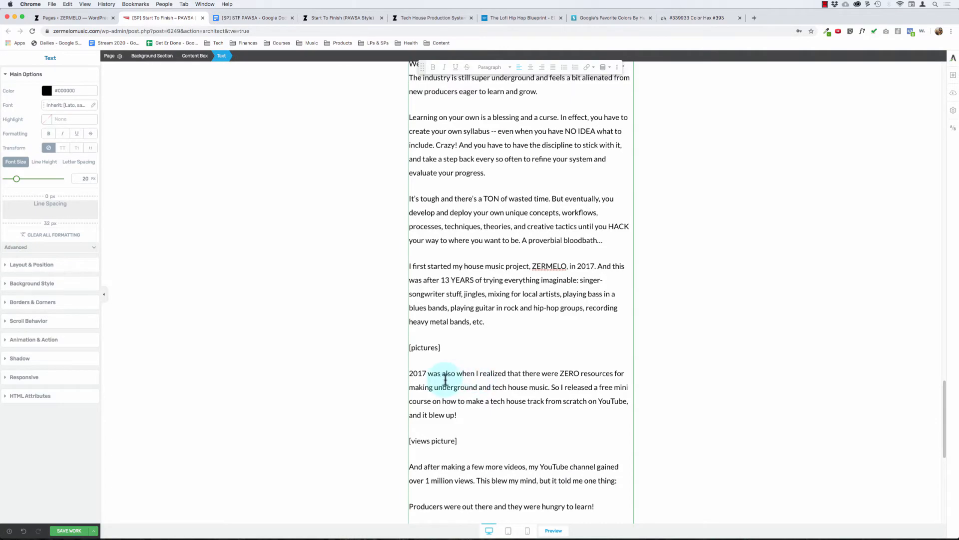
{"action": "scroll", "coordinate": [442, 379], "scroll_direction": "down", "scroll_amount": 10}
{"action": "scroll", "coordinate": [445, 379], "scroll_direction": "up", "scroll_amount": 15}
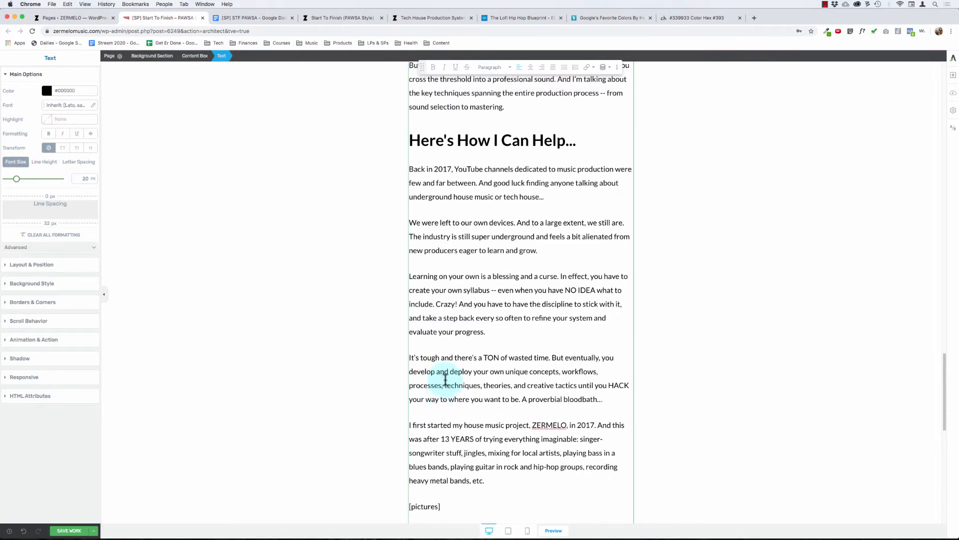
{"action": "scroll", "coordinate": [445, 380], "scroll_direction": "down", "scroll_amount": 6}
{"action": "scroll", "coordinate": [445, 381], "scroll_direction": "up", "scroll_amount": 15}
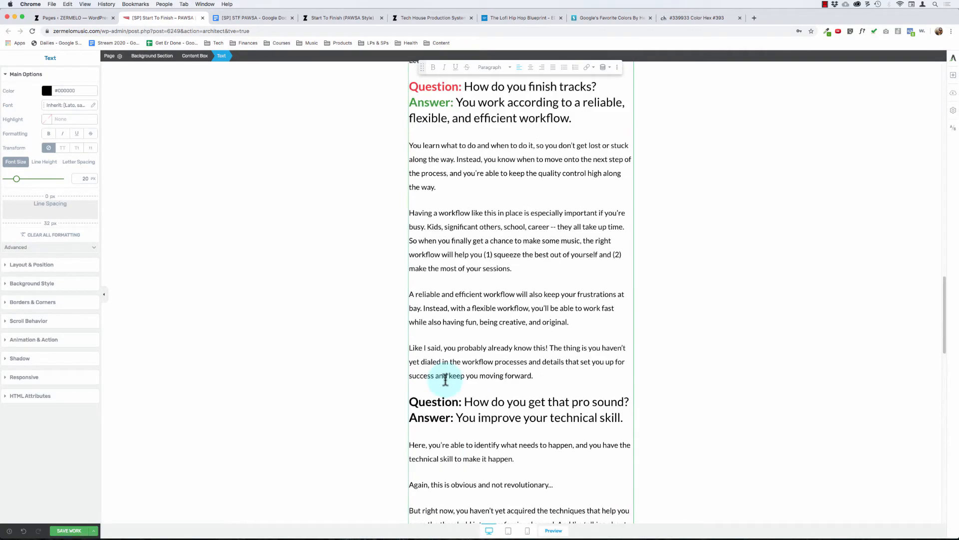
{"action": "left_click", "coordinate": [429, 399]}
{"action": "key", "text": "super+Right"}
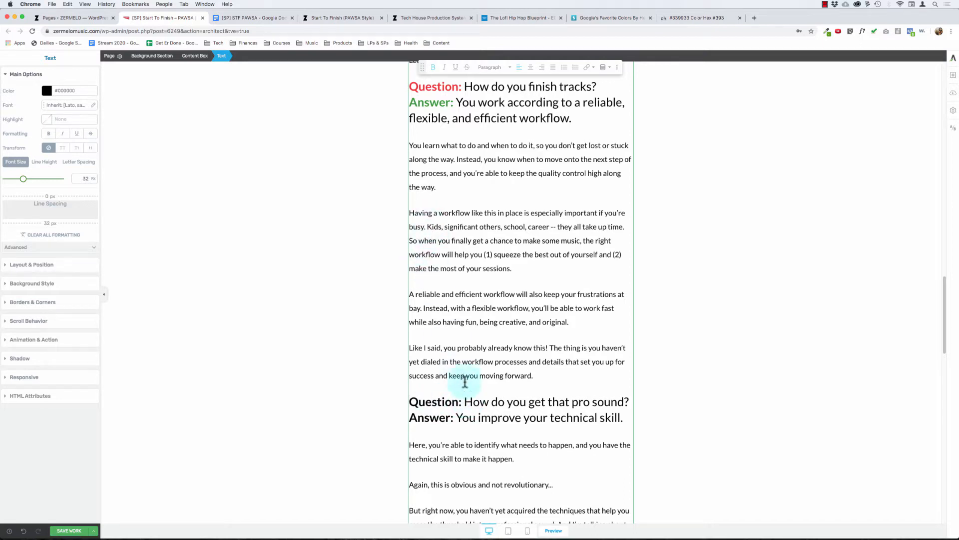
{"action": "key", "text": "shift+super+Left"}
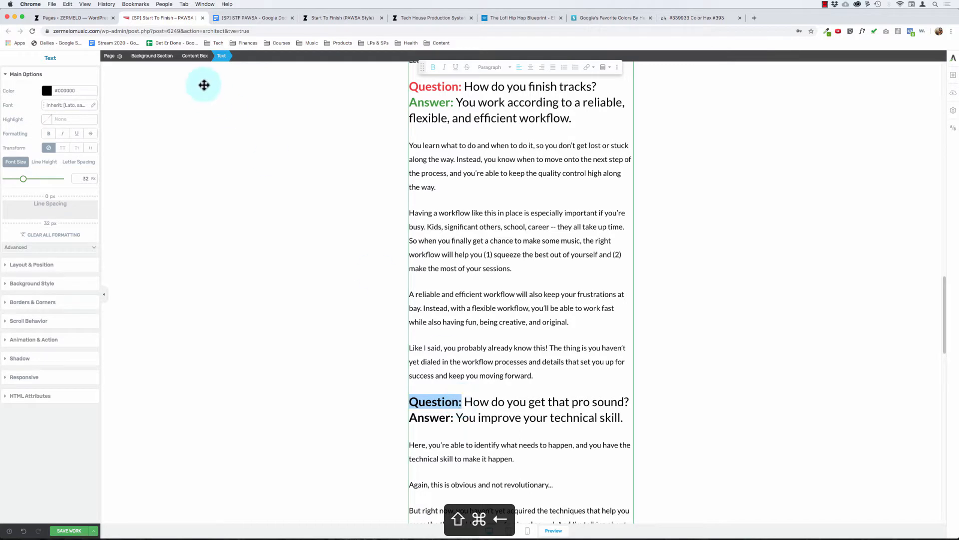
{"action": "left_click", "coordinate": [47, 90]}
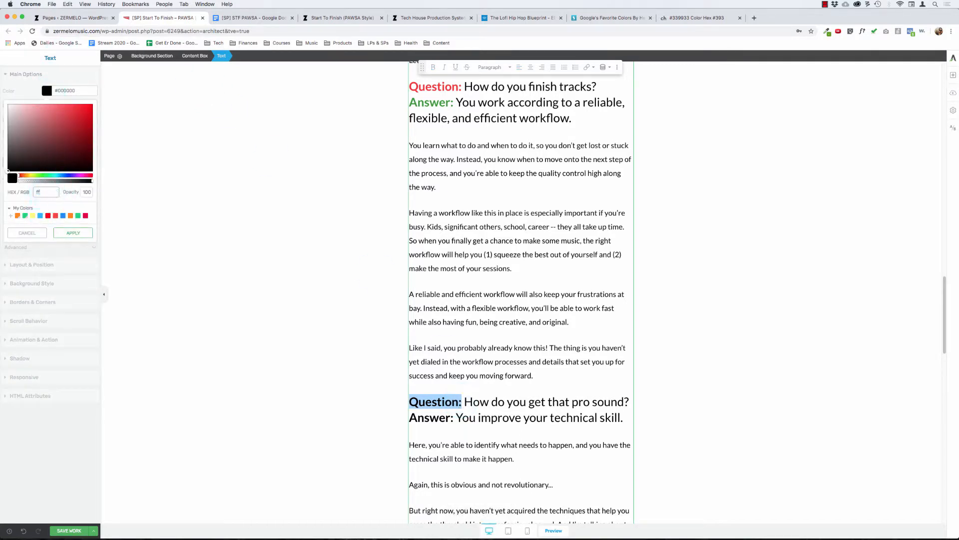
{"action": "left_click", "coordinate": [73, 233]}
Step: Set the color of the "Answer:" label before "You improve your technical skill." to #339933 and save the page
{"action": "left_click", "coordinate": [465, 410]}
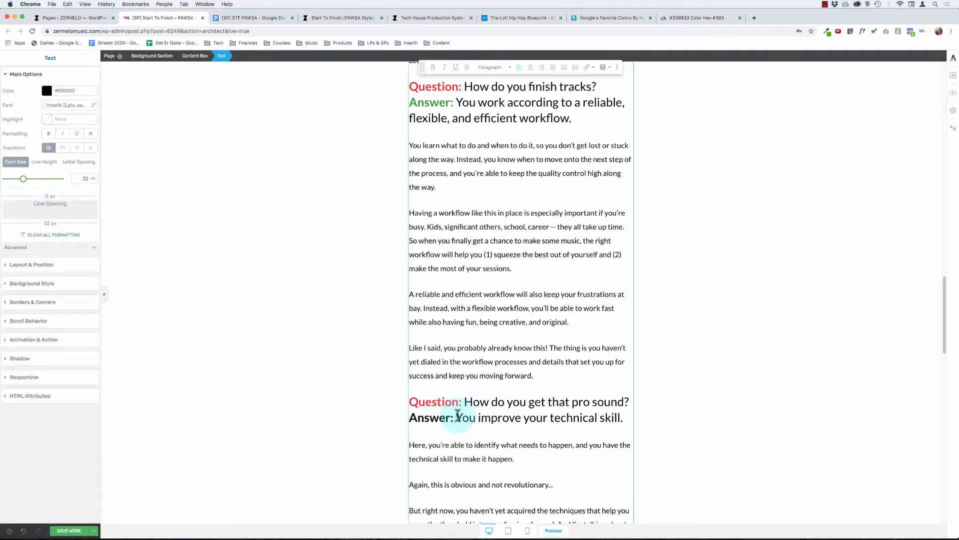
{"action": "key", "text": "shift+super+Left"}
{"action": "left_click", "coordinate": [46, 91]}
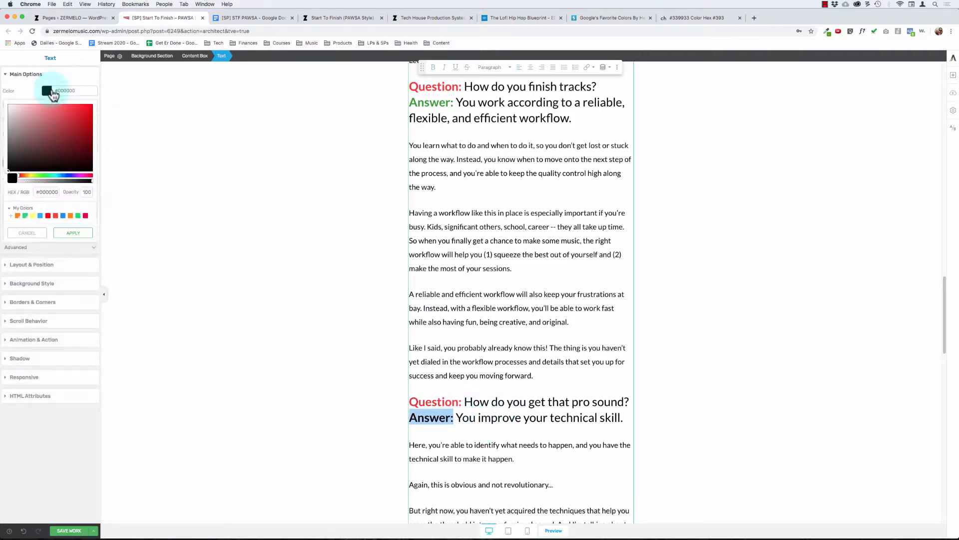
{"action": "left_click", "coordinate": [50, 191]}
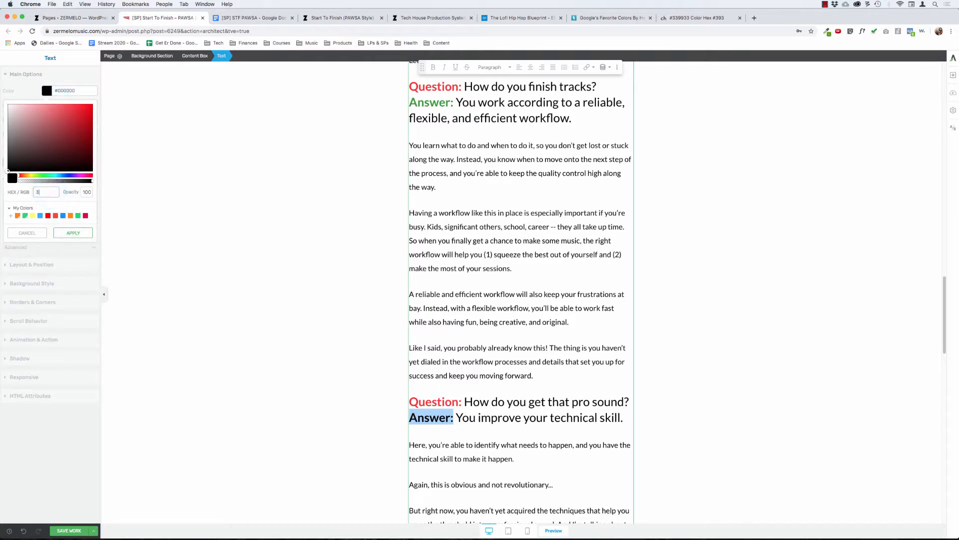
{"action": "left_click", "coordinate": [73, 233]}
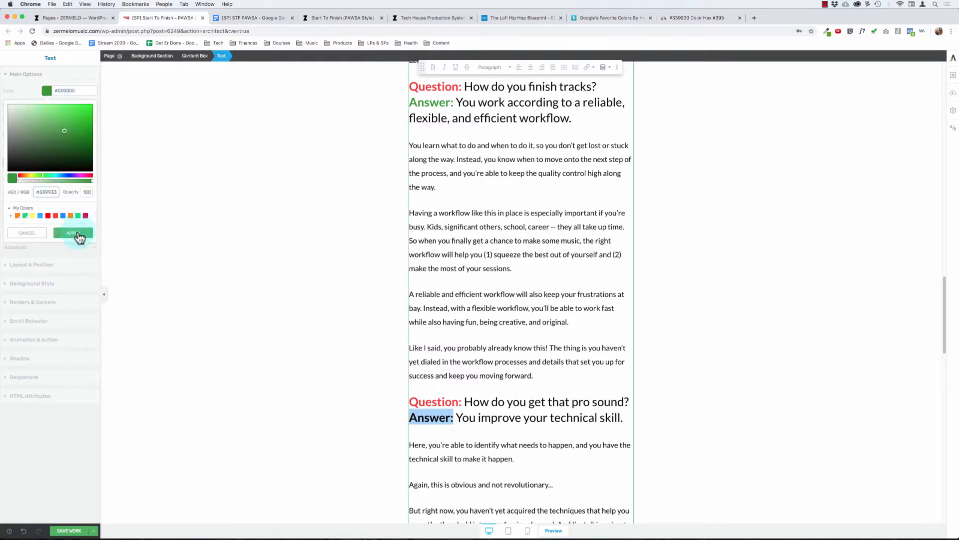
{"action": "left_click", "coordinate": [467, 324]}
{"action": "left_click", "coordinate": [69, 530]}
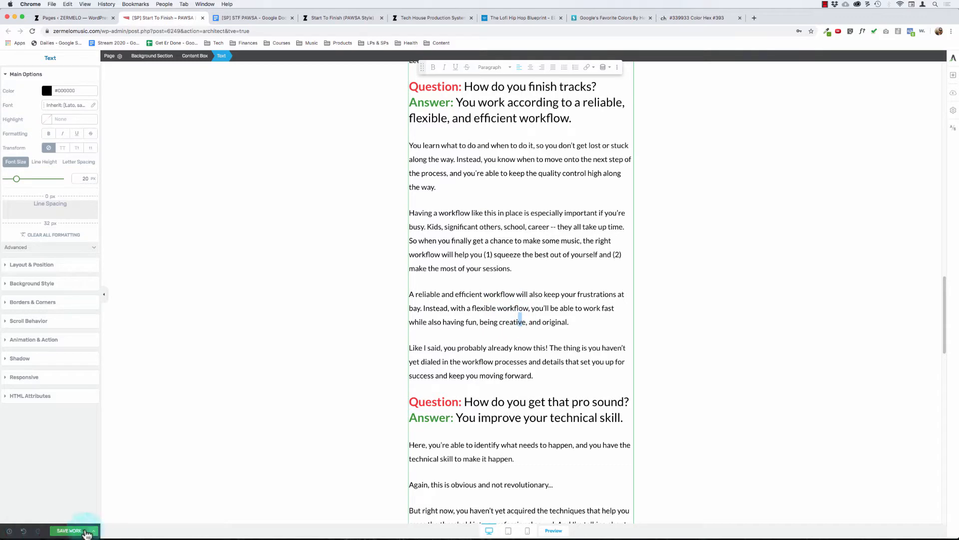
Step: Start a new paragraph at "And I'm talking about the key techniques" in the pro sound answer
{"action": "left_click", "coordinate": [354, 234]}
{"action": "scroll", "coordinate": [356, 233], "scroll_direction": "up", "scroll_amount": 3}
{"action": "left_click", "coordinate": [427, 223]}
{"action": "scroll", "coordinate": [367, 268], "scroll_direction": "down", "scroll_amount": 3}
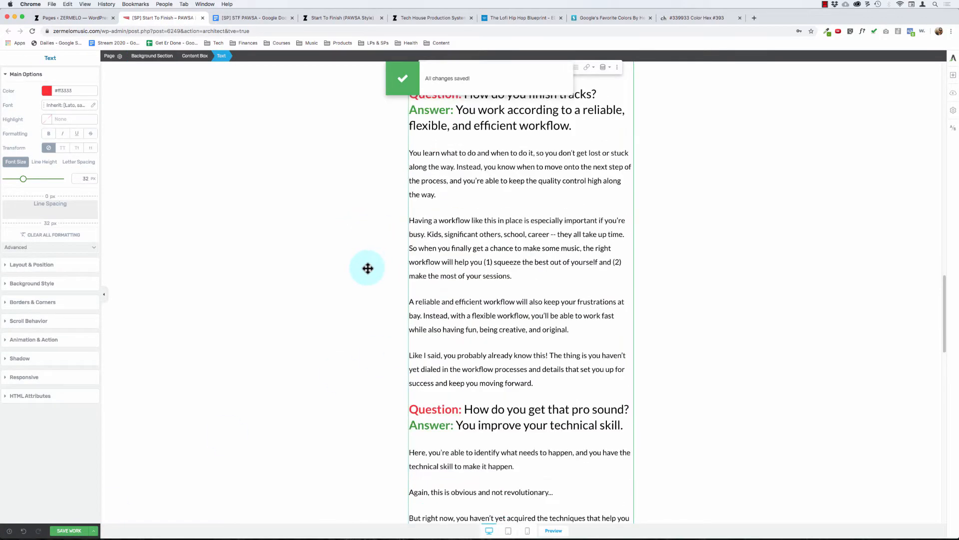
{"action": "scroll", "coordinate": [371, 278], "scroll_direction": "down", "scroll_amount": 5}
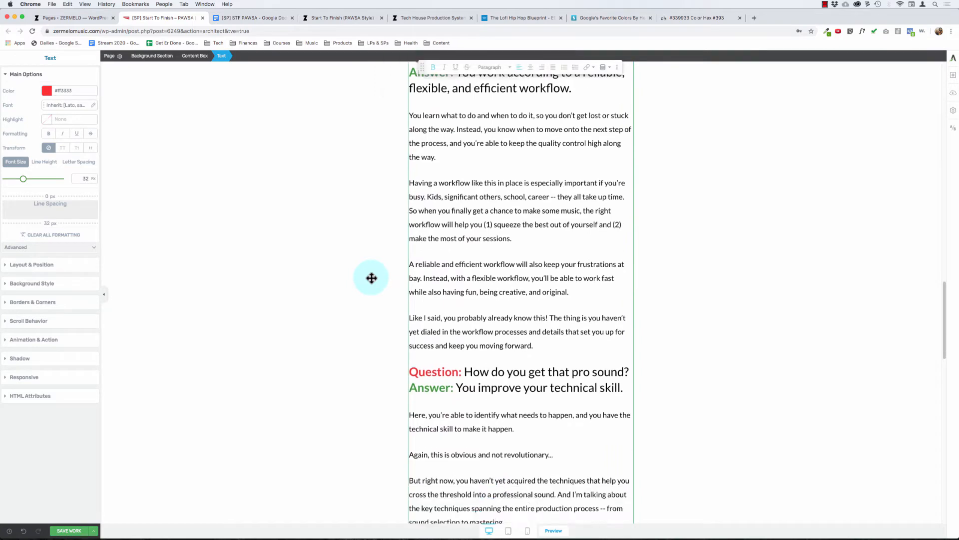
{"action": "scroll", "coordinate": [372, 278], "scroll_direction": "down", "scroll_amount": 1}
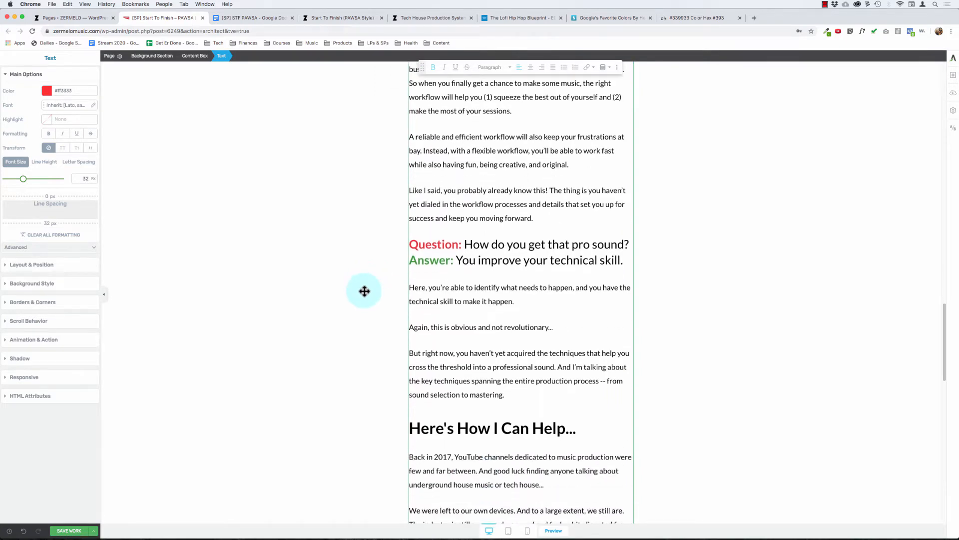
{"action": "left_click", "coordinate": [558, 366]}
{"action": "key", "text": "Return"}
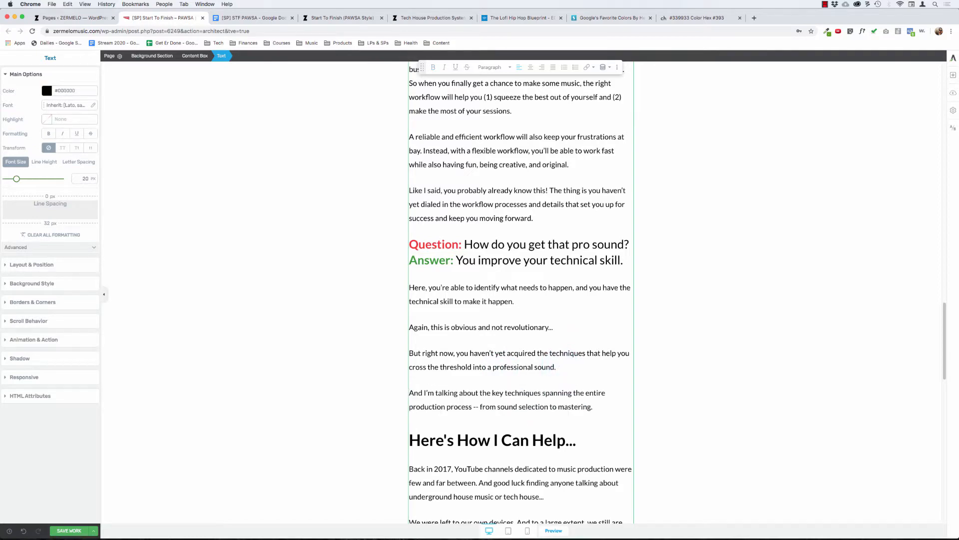
Step: Start a new paragraph at "So when you finally get a chance to make some music" in the finishing-tracks answer
{"action": "scroll", "coordinate": [561, 354], "scroll_direction": "up", "scroll_amount": 4}
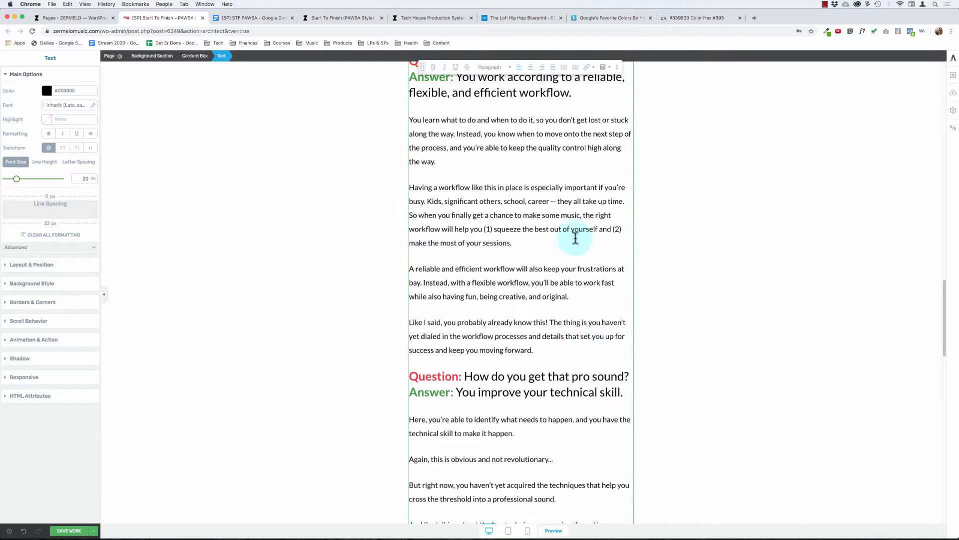
{"action": "left_click", "coordinate": [481, 216]}
{"action": "key", "text": "super+Left"}
{"action": "key", "text": "Return"}
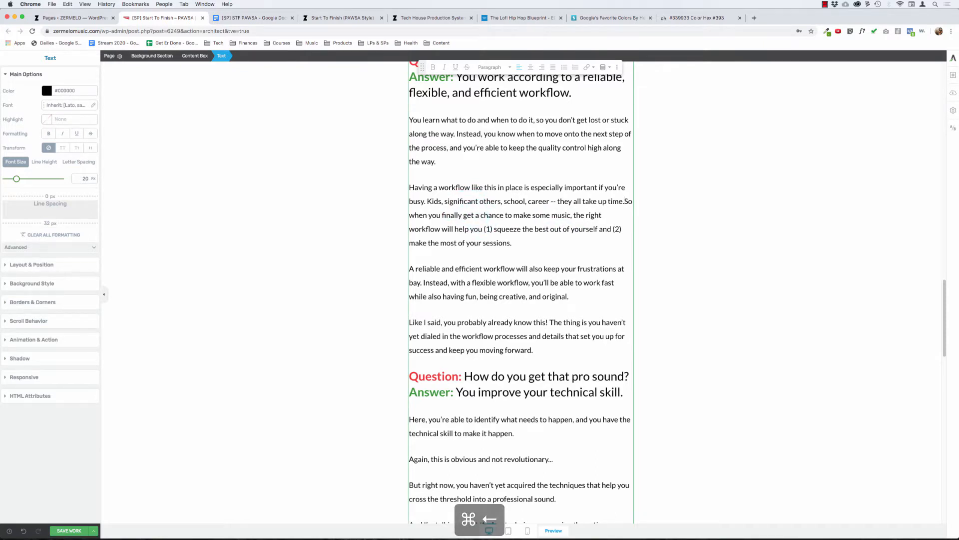
{"action": "left_click", "coordinate": [331, 200]}
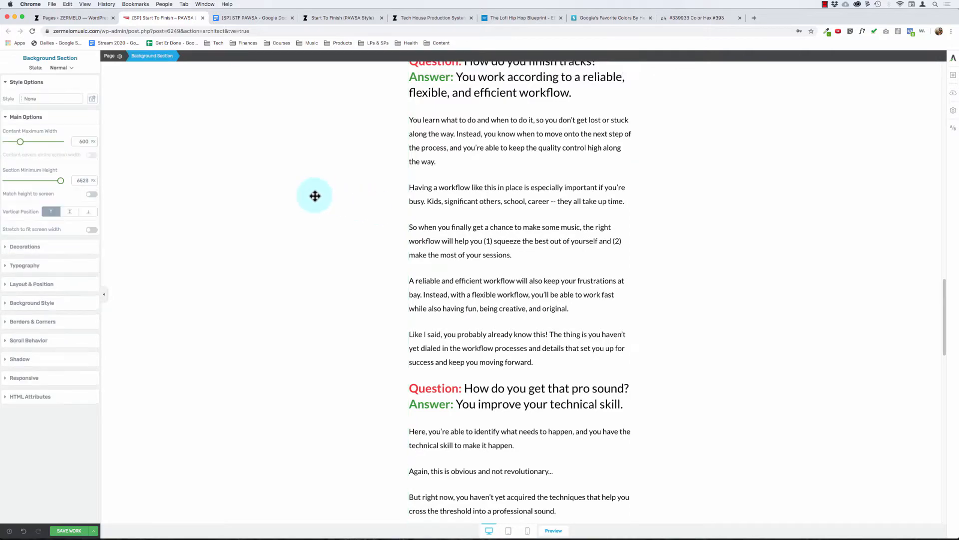
Step: Start a new paragraph at "Instead, you know when to move onto the next step" in the finishing-tracks answer
{"action": "scroll", "coordinate": [315, 196], "scroll_direction": "up", "scroll_amount": 1}
{"action": "scroll", "coordinate": [315, 196], "scroll_direction": "up", "scroll_amount": 1}
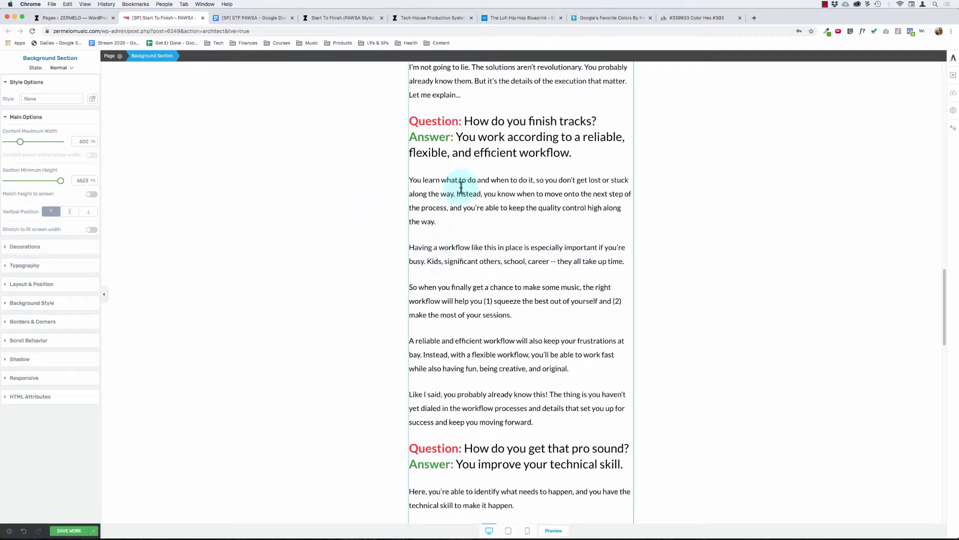
{"action": "left_click", "coordinate": [444, 285]}
{"action": "key", "text": "super+Left"}
{"action": "key", "text": "BackSpace"}
{"action": "key", "text": "Return"}
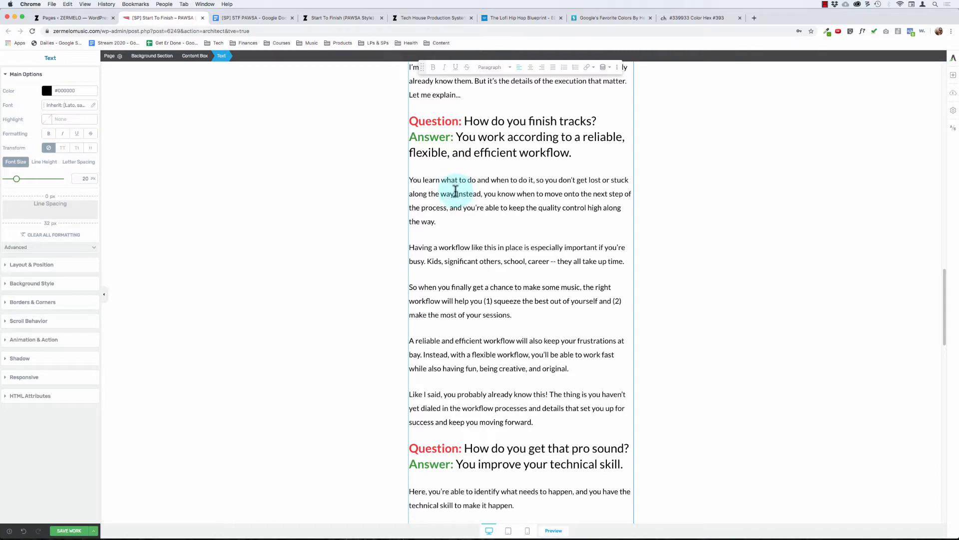
{"action": "key", "text": "Return"}
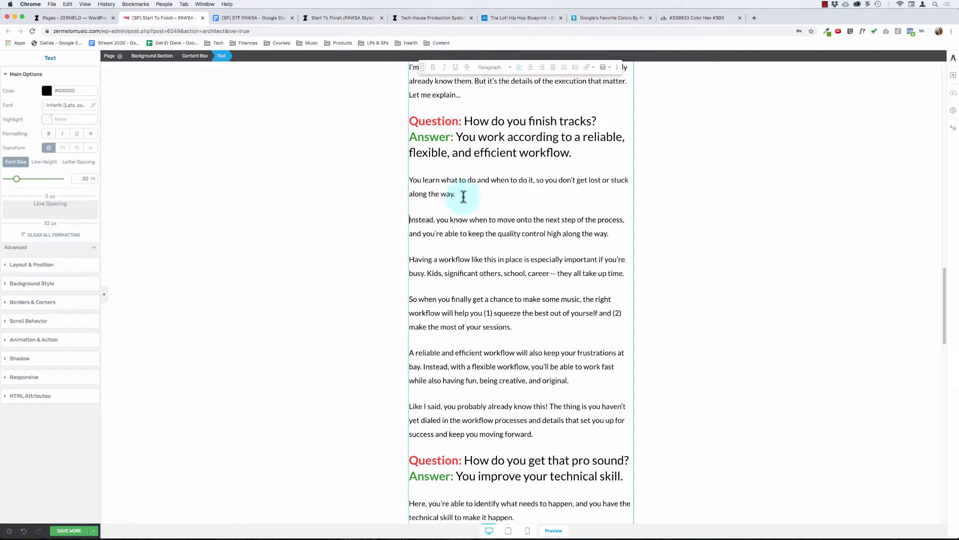
{"action": "left_click", "coordinate": [367, 222]}
Step: Apply Heading 2 to the "Here's How I Can Help..." line, center it and enlarge its font size
{"action": "scroll", "coordinate": [369, 222], "scroll_direction": "up", "scroll_amount": 10}
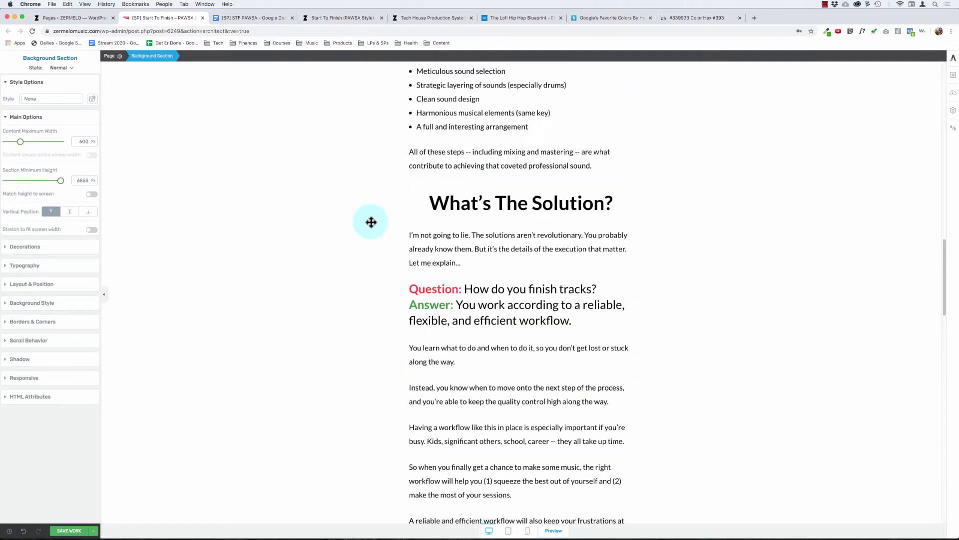
{"action": "scroll", "coordinate": [371, 222], "scroll_direction": "up", "scroll_amount": 15}
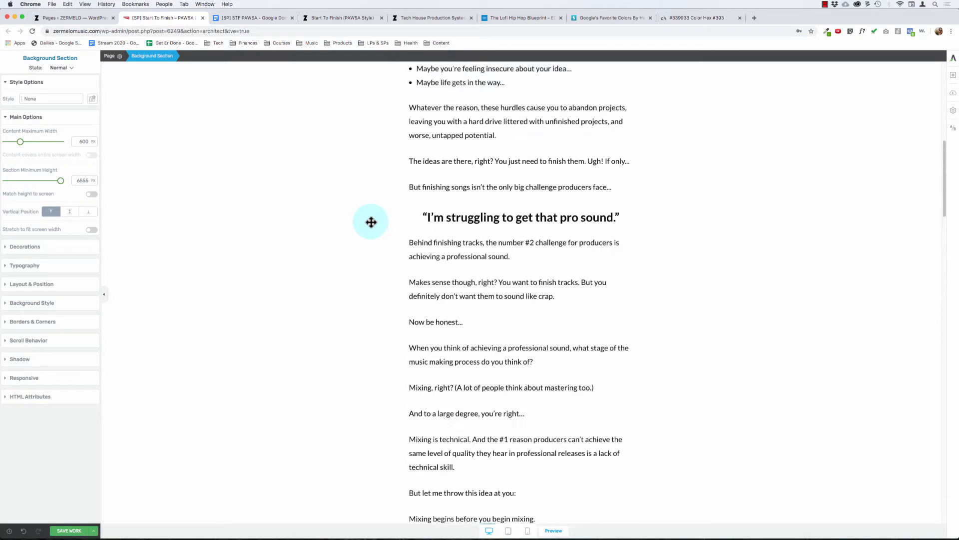
{"action": "scroll", "coordinate": [371, 222], "scroll_direction": "down", "scroll_amount": 20}
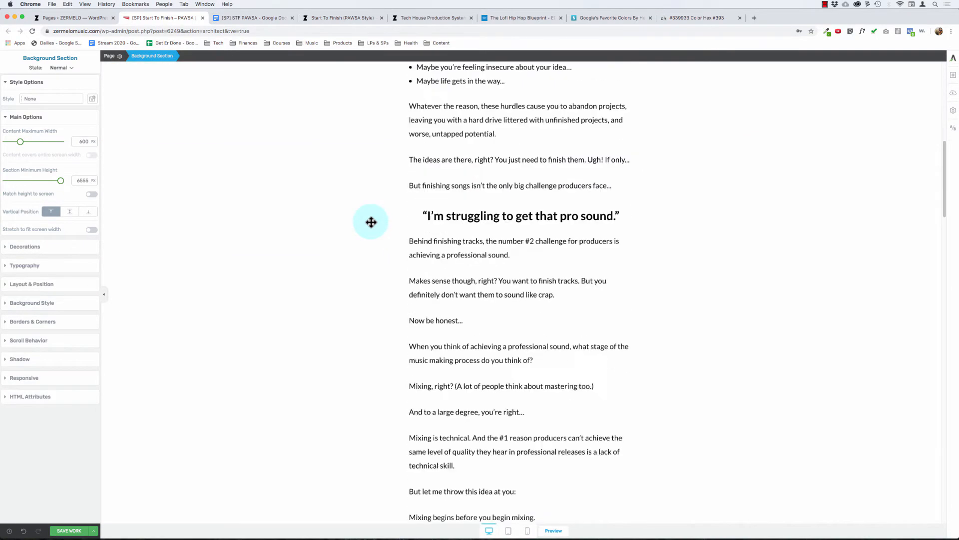
{"action": "scroll", "coordinate": [370, 222], "scroll_direction": "down", "scroll_amount": 8}
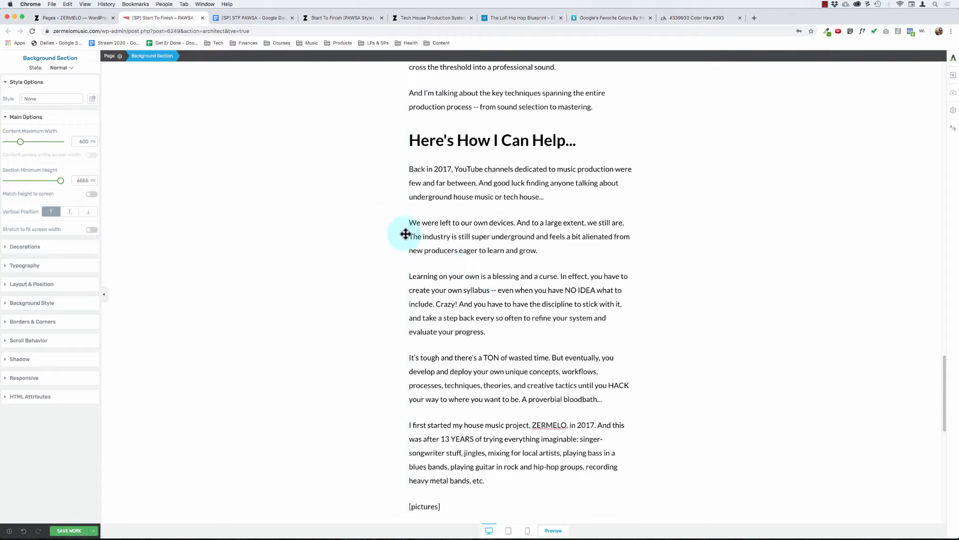
{"action": "triple_click", "coordinate": [440, 140]}
{"action": "scroll", "coordinate": [413, 257], "scroll_direction": "up", "scroll_amount": 10}
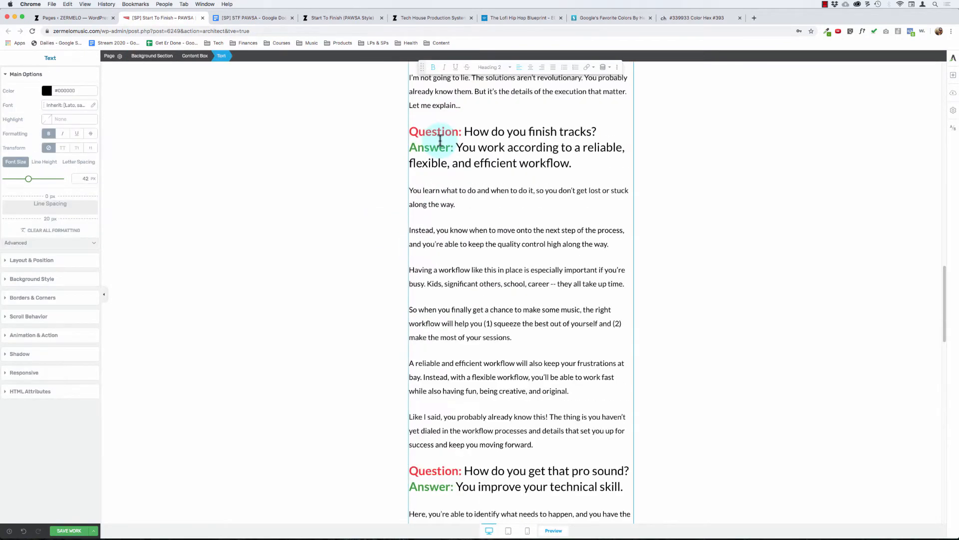
{"action": "scroll", "coordinate": [413, 256], "scroll_direction": "up", "scroll_amount": 5}
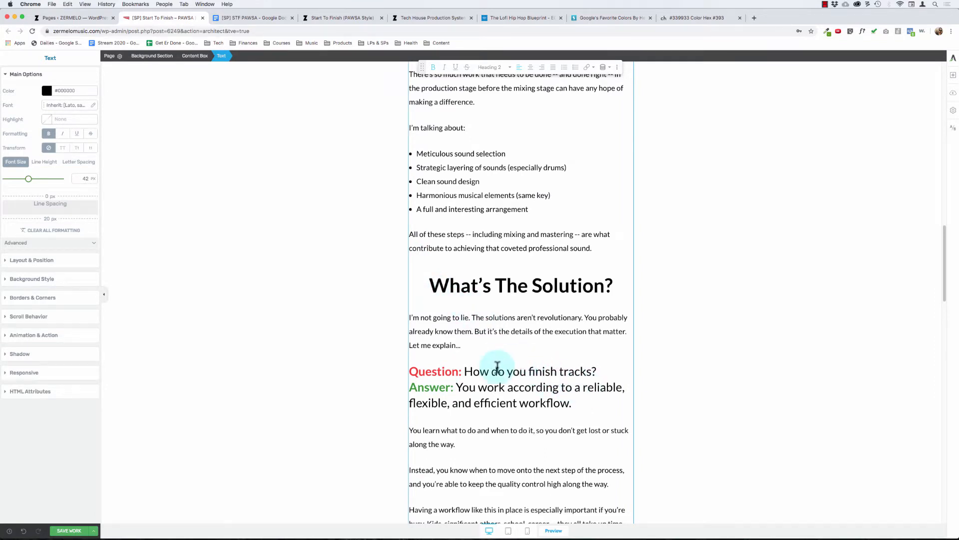
{"action": "scroll", "coordinate": [515, 360], "scroll_direction": "down", "scroll_amount": 1}
{"action": "scroll", "coordinate": [498, 355], "scroll_direction": "down", "scroll_amount": 5}
{"action": "scroll", "coordinate": [498, 354], "scroll_direction": "down", "scroll_amount": 15}
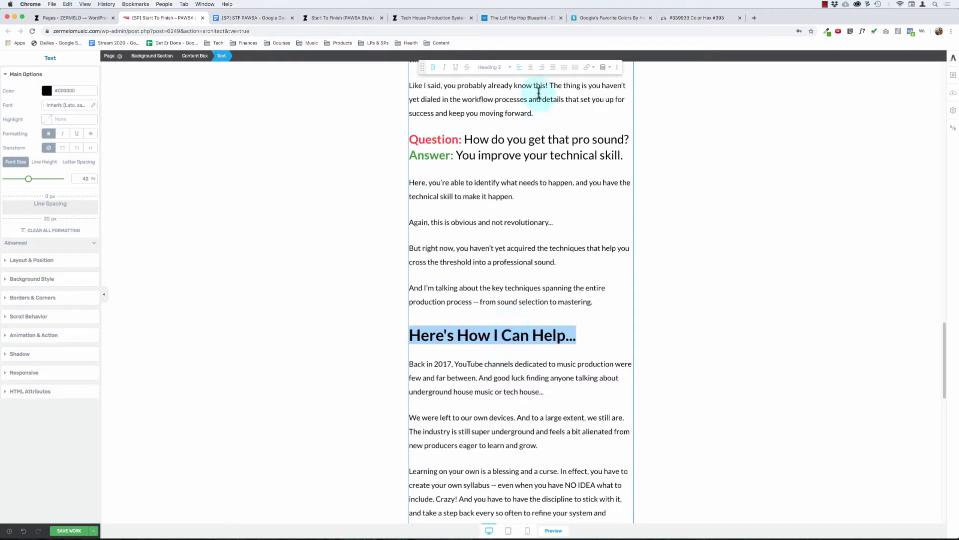
{"action": "left_click", "coordinate": [499, 70]}
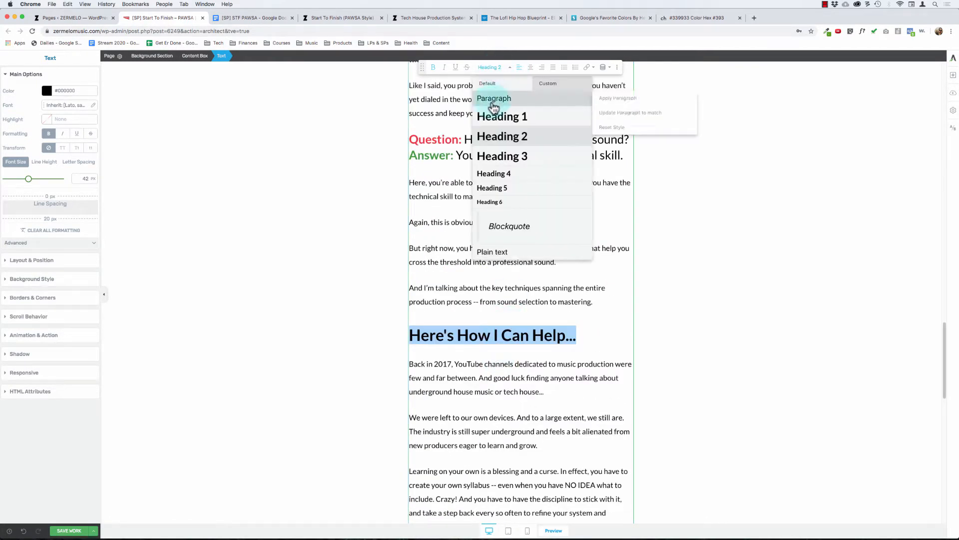
{"action": "left_click", "coordinate": [494, 136]}
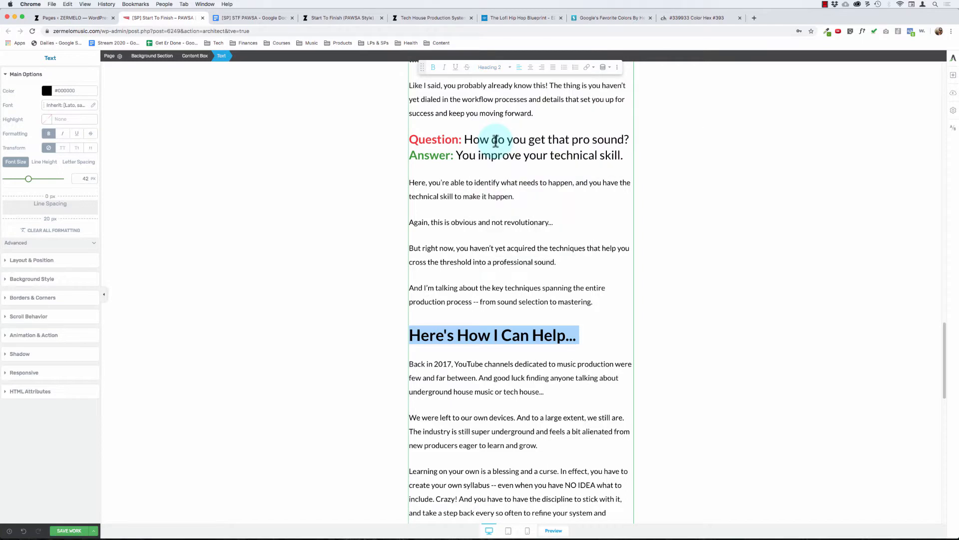
{"action": "left_click", "coordinate": [530, 70]}
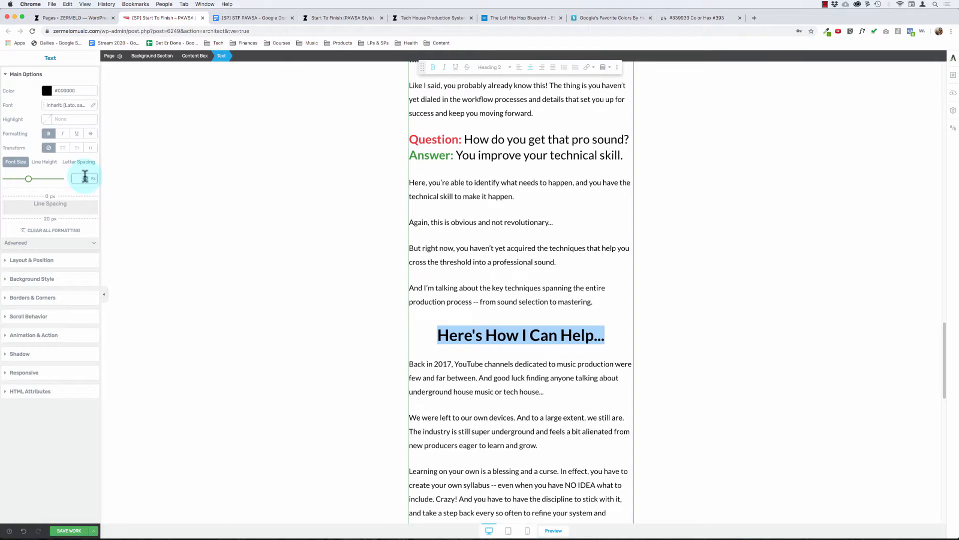
{"action": "left_click", "coordinate": [681, 286]}
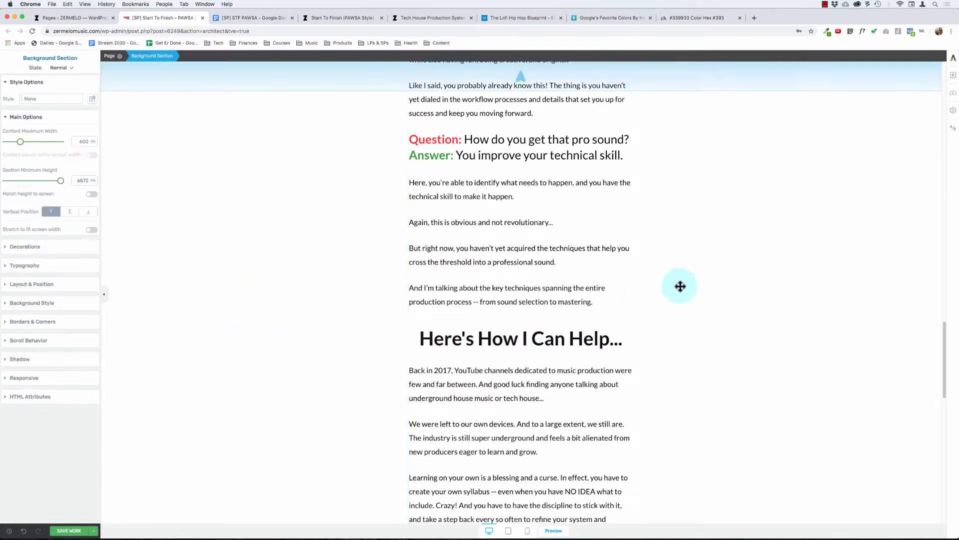
{"action": "left_click", "coordinate": [439, 250]}
{"action": "scroll", "coordinate": [439, 250], "scroll_direction": "up", "scroll_amount": 5}
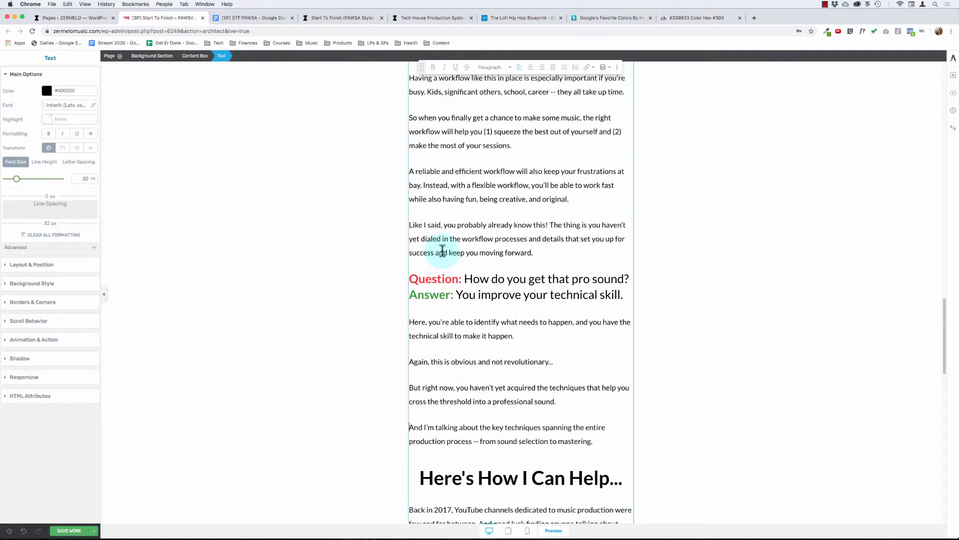
{"action": "scroll", "coordinate": [443, 251], "scroll_direction": "up", "scroll_amount": 20}
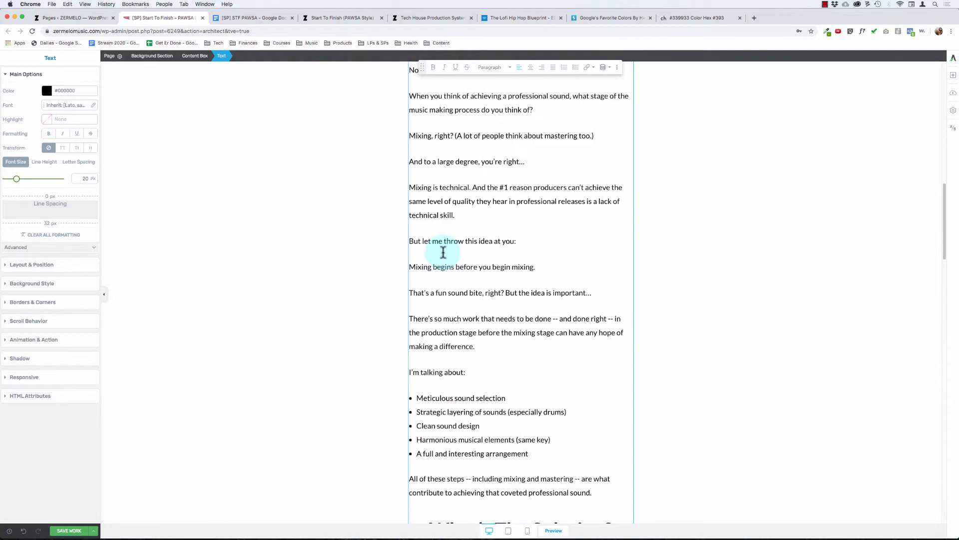
{"action": "scroll", "coordinate": [442, 251], "scroll_direction": "up", "scroll_amount": 9}
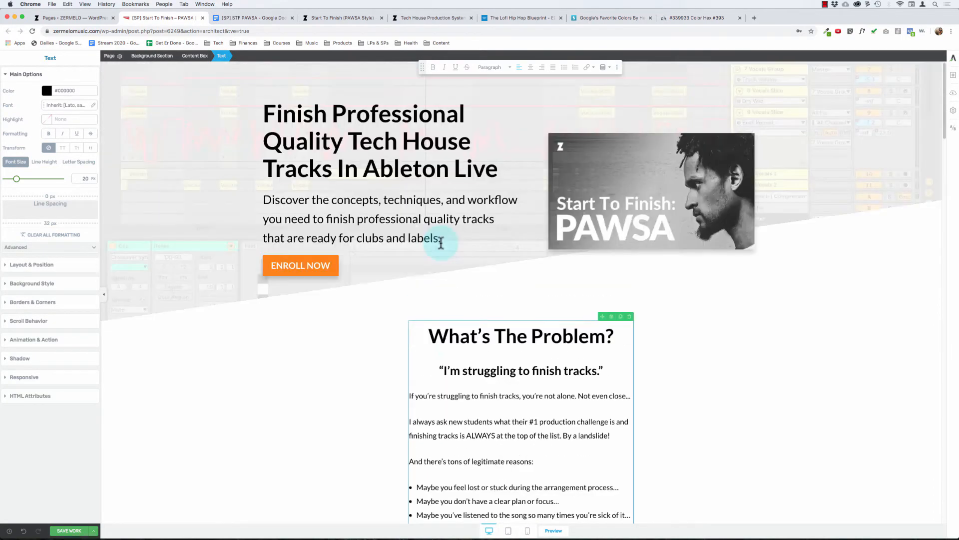
{"action": "left_click", "coordinate": [250, 277]}
{"action": "left_click", "coordinate": [270, 200]}
{"action": "left_click", "coordinate": [272, 140]}
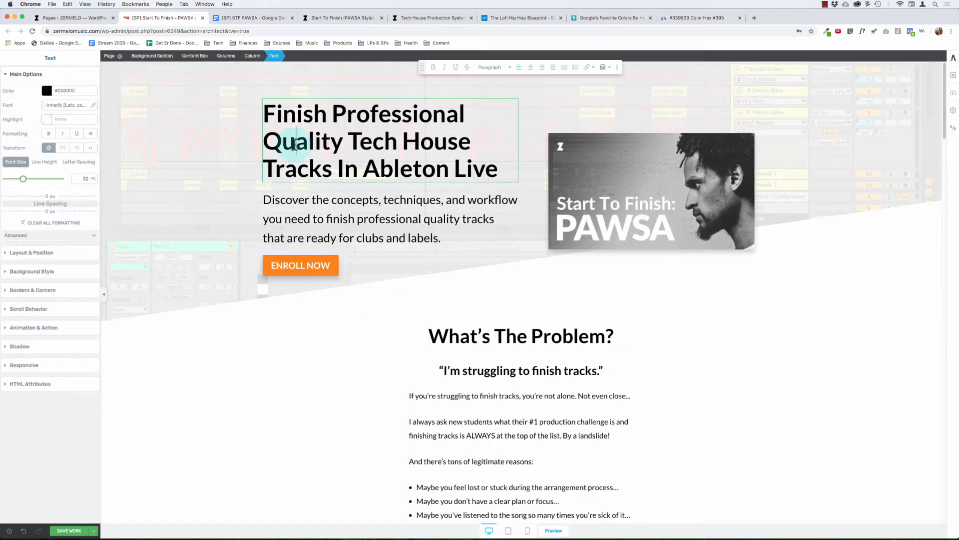
Step: Start a new paragraph at "And you have to have the discipline" in the "Here's How I Can Help..." section
{"action": "scroll", "coordinate": [208, 128], "scroll_direction": "down", "scroll_amount": 10}
{"action": "scroll", "coordinate": [208, 129], "scroll_direction": "down", "scroll_amount": 15}
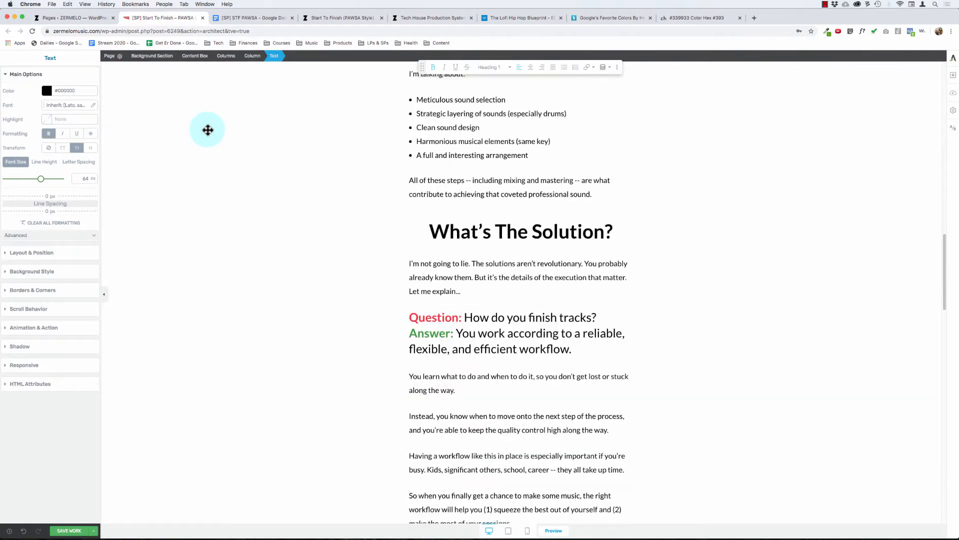
{"action": "scroll", "coordinate": [208, 130], "scroll_direction": "down", "scroll_amount": 12}
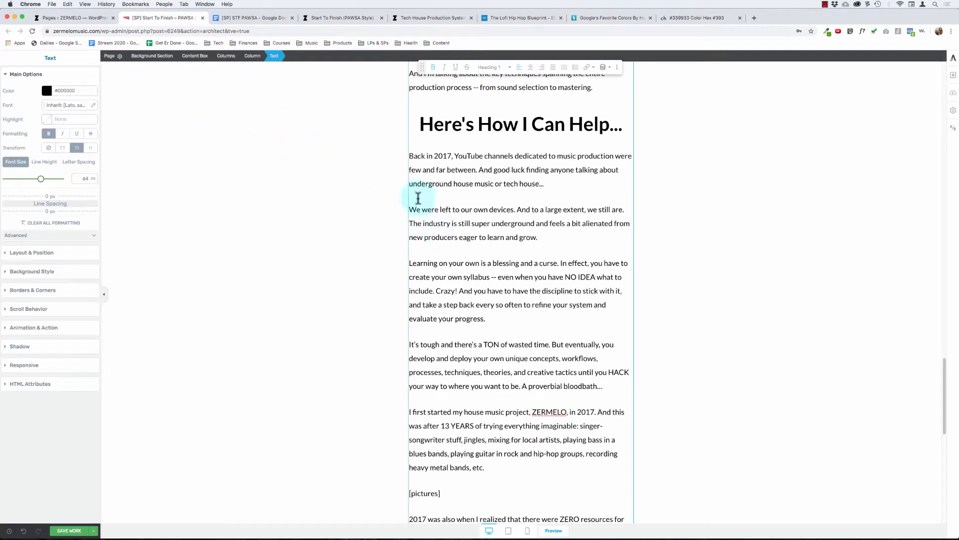
{"action": "left_click", "coordinate": [459, 290]}
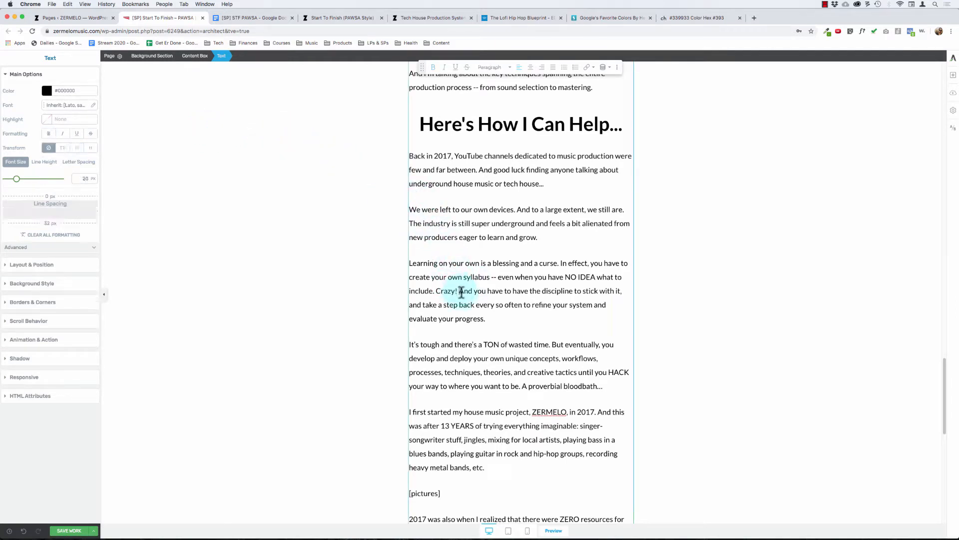
{"action": "key", "text": "Return"}
Step: Read through the story paragraphs and picture placeholders under "Here's How I Can Help..." to check their length and spacing
{"action": "scroll", "coordinate": [457, 354], "scroll_direction": "down", "scroll_amount": 1}
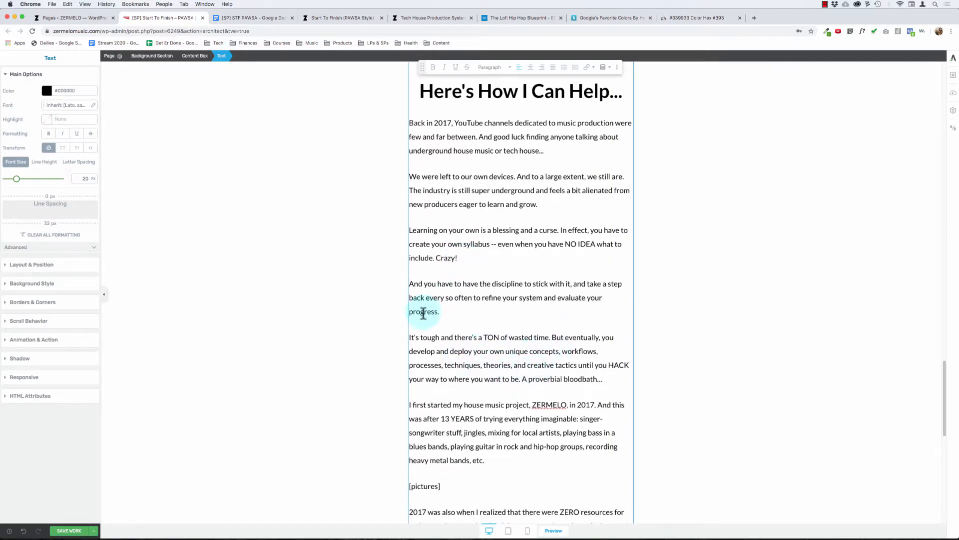
{"action": "scroll", "coordinate": [432, 324], "scroll_direction": "down", "scroll_amount": 1}
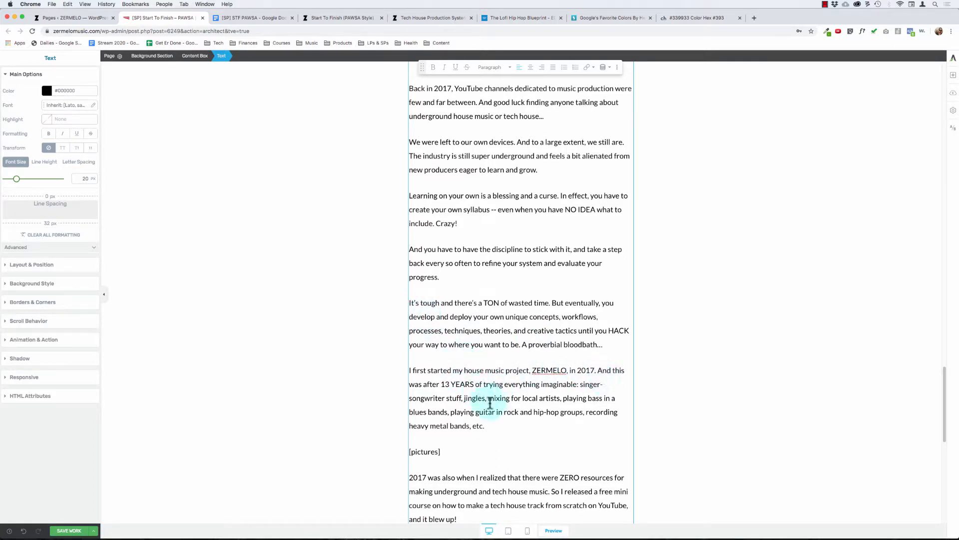
{"action": "scroll", "coordinate": [490, 404], "scroll_direction": "down", "scroll_amount": 3}
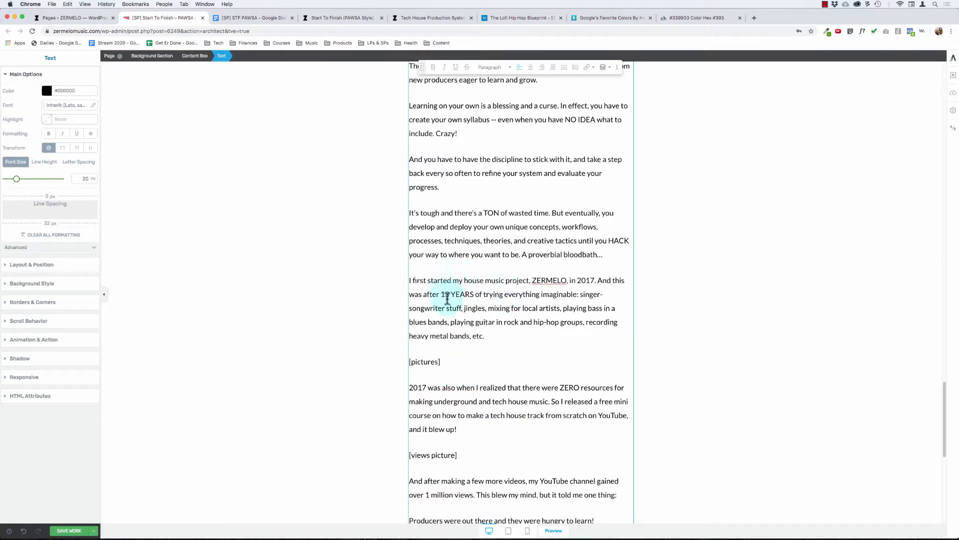
{"action": "scroll", "coordinate": [448, 299], "scroll_direction": "down", "scroll_amount": 1}
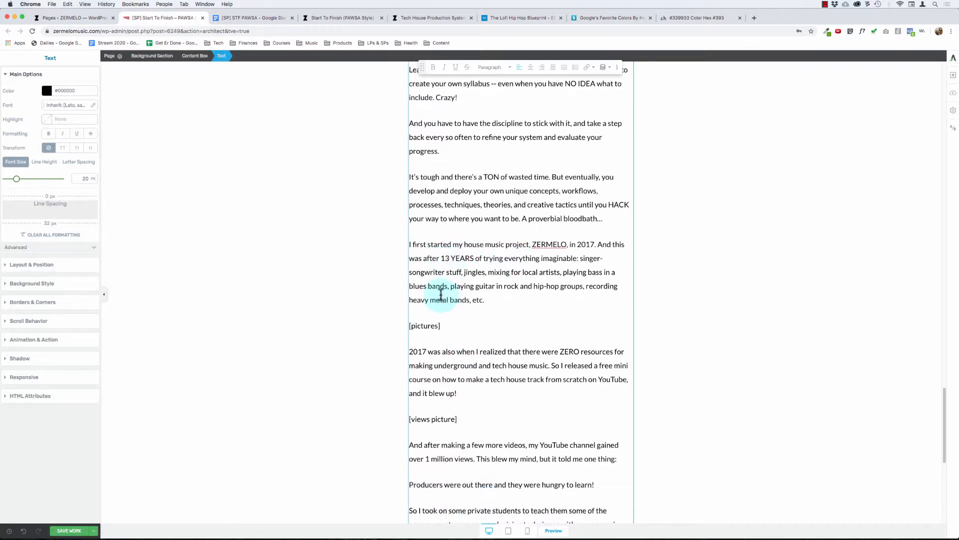
{"action": "scroll", "coordinate": [440, 295], "scroll_direction": "up", "scroll_amount": 3}
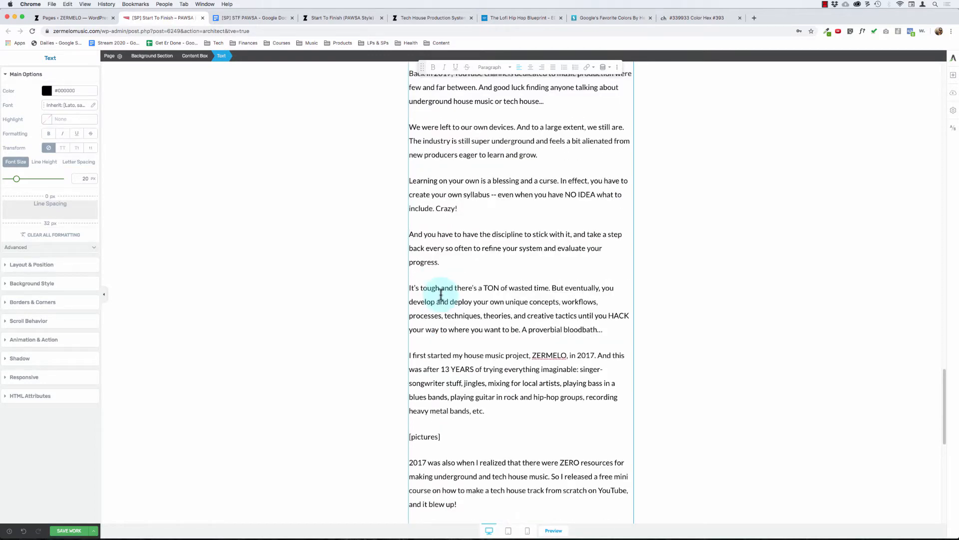
{"action": "scroll", "coordinate": [443, 293], "scroll_direction": "down", "scroll_amount": 5}
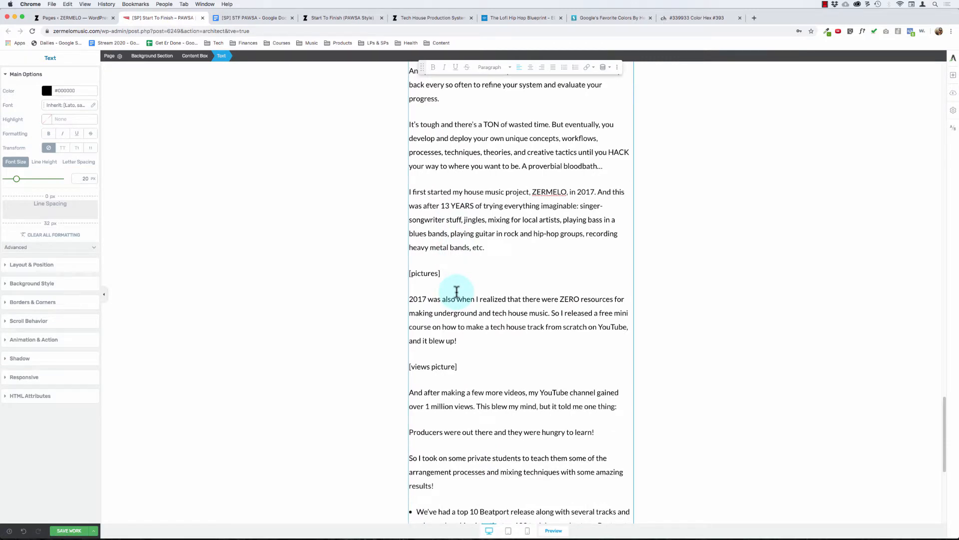
{"action": "scroll", "coordinate": [459, 294], "scroll_direction": "up", "scroll_amount": 6}
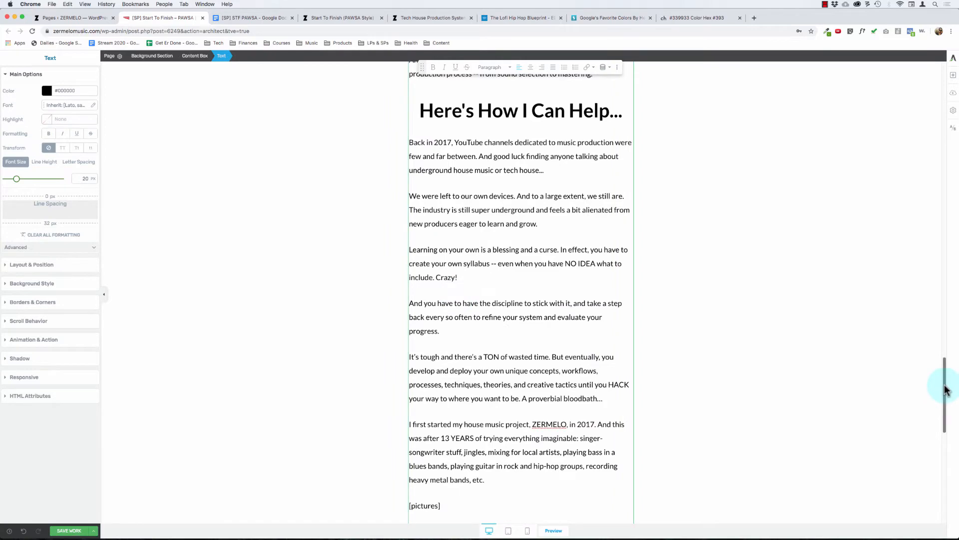
Step: Examine the "What's The Problem?" section's main heading, its two quoted subheadings and the body text beneath them
{"action": "left_click_drag", "start_coordinate": [944, 386], "coordinate": [953, 128]}
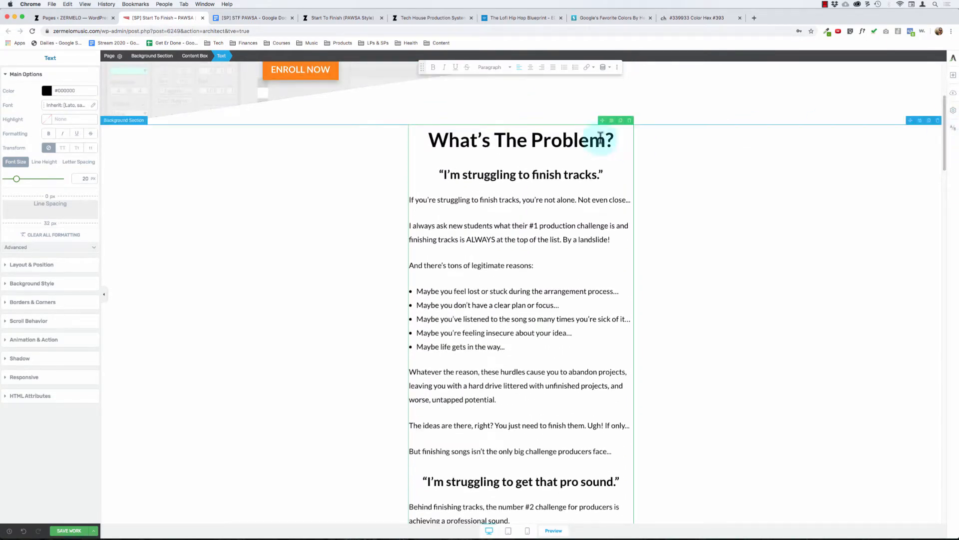
{"action": "triple_click", "coordinate": [512, 178]}
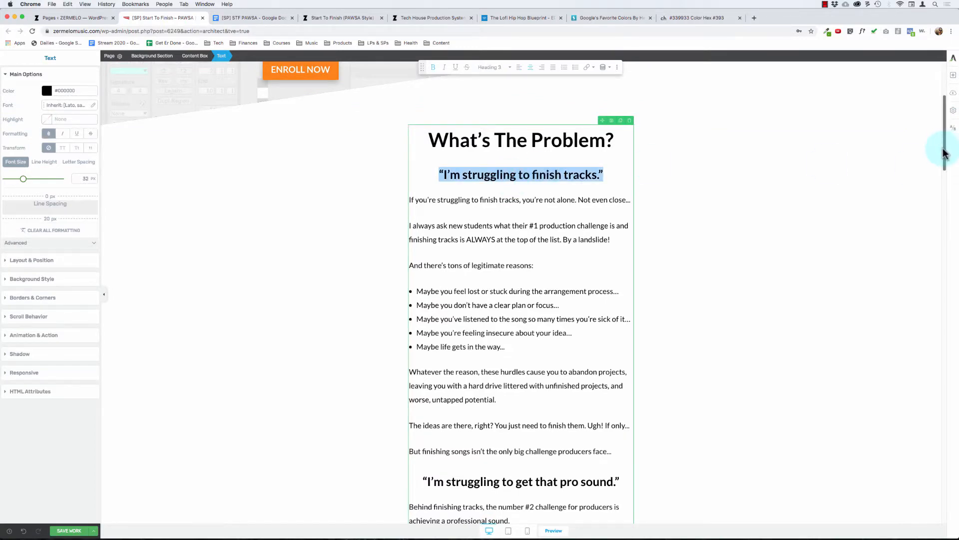
{"action": "mouse_move", "coordinate": [943, 153]}
{"action": "left_mouse_down"}
{"action": "mouse_move", "coordinate": [943, 192]}
{"action": "mouse_move", "coordinate": [956, 159]}
{"action": "left_mouse_up"}
{"action": "left_click", "coordinate": [487, 133]}
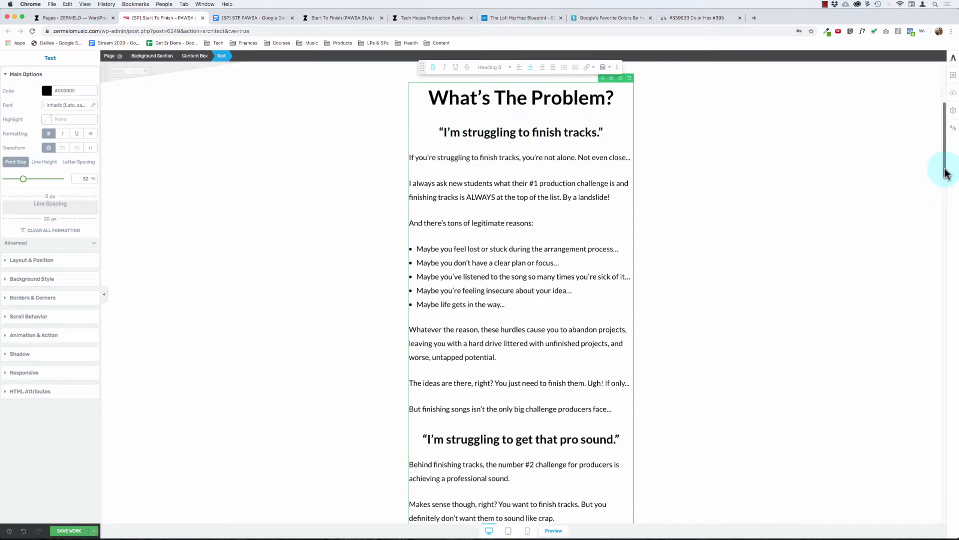
{"action": "left_click_drag", "start_coordinate": [945, 173], "coordinate": [944, 214]}
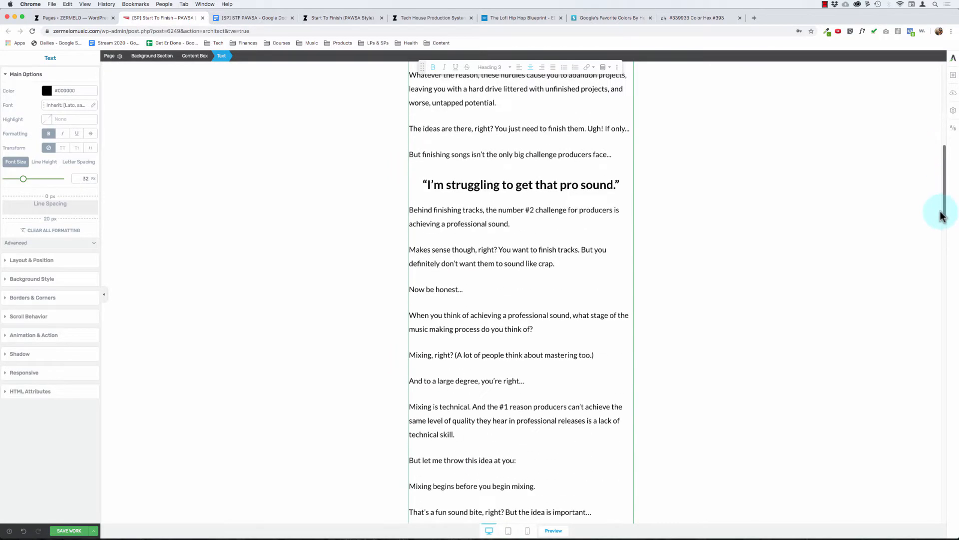
{"action": "left_click", "coordinate": [467, 215]}
{"action": "scroll", "coordinate": [527, 347], "scroll_direction": "down", "scroll_amount": 1}
{"action": "left_click_drag", "start_coordinate": [409, 177], "coordinate": [471, 388]}
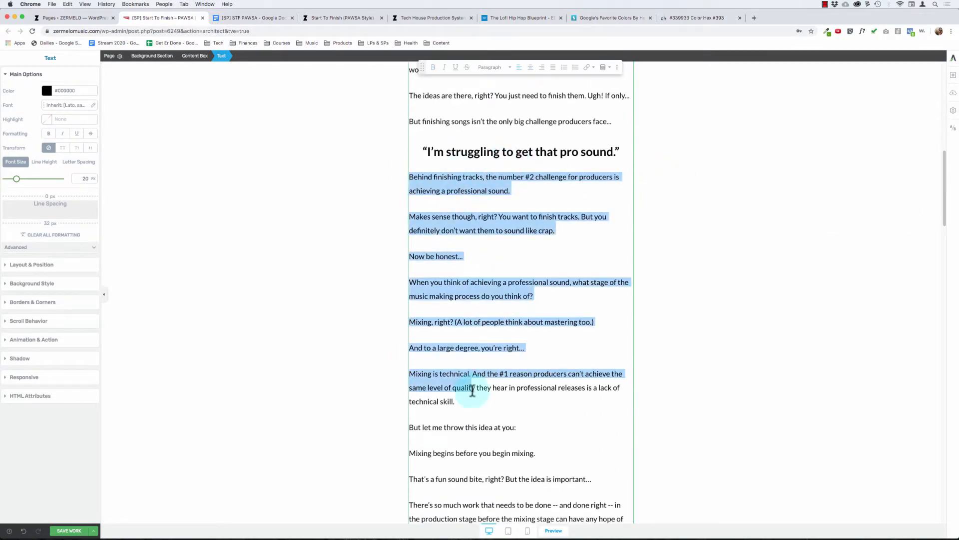
{"action": "triple_click", "coordinate": [471, 152]}
{"action": "left_click_drag", "start_coordinate": [944, 208], "coordinate": [944, 219]}
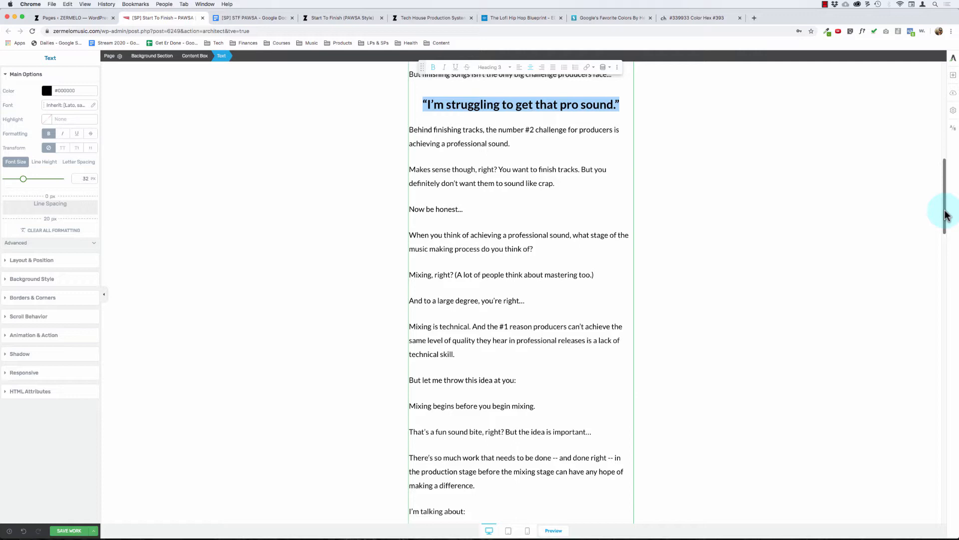
{"action": "left_click_drag", "start_coordinate": [946, 215], "coordinate": [957, 111]}
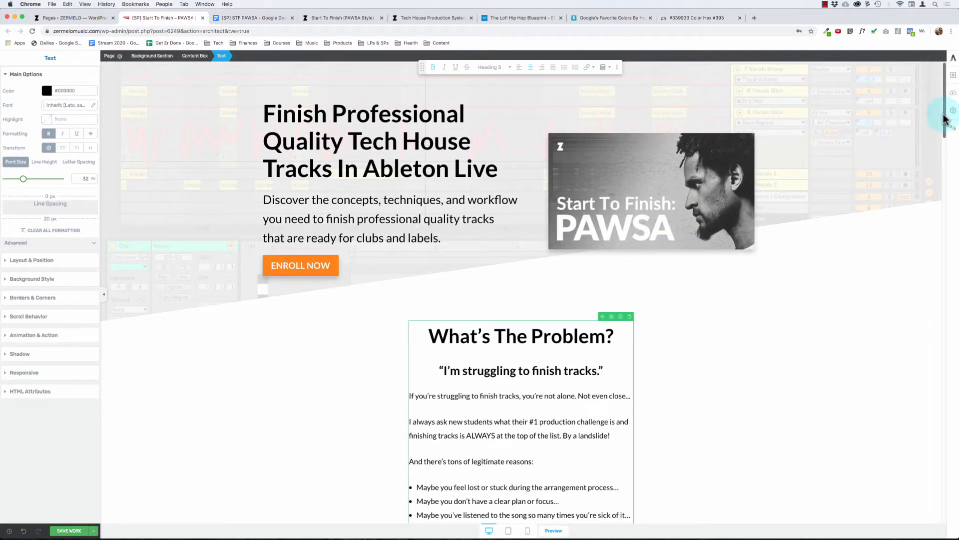
Step: Examine the "What's The Solution?" section's question-and-answer subheadings and the paragraphs explaining each answer
{"action": "left_click_drag", "start_coordinate": [945, 122], "coordinate": [912, 292]}
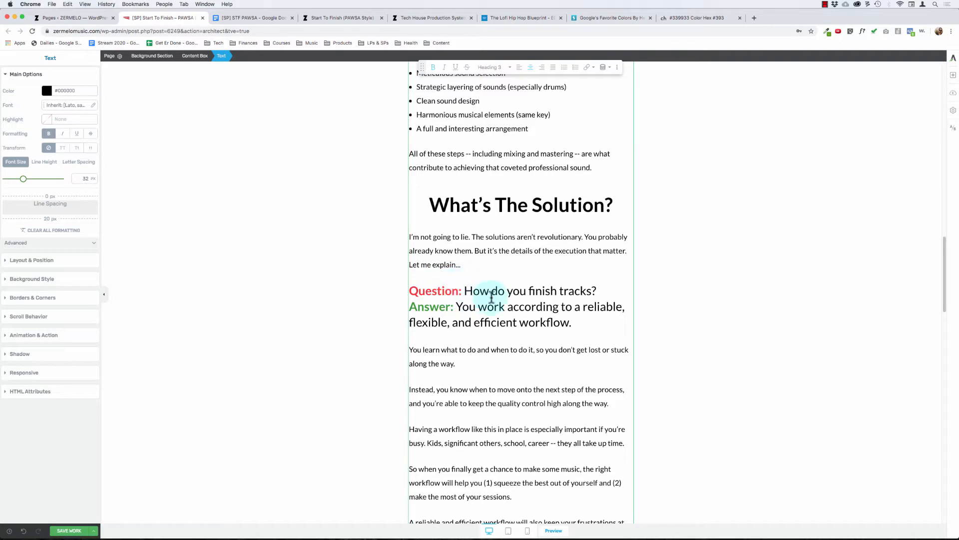
{"action": "left_click_drag", "start_coordinate": [491, 297], "coordinate": [561, 306]}
{"action": "left_click", "coordinate": [527, 332]}
{"action": "scroll", "coordinate": [528, 333], "scroll_direction": "down", "scroll_amount": 5}
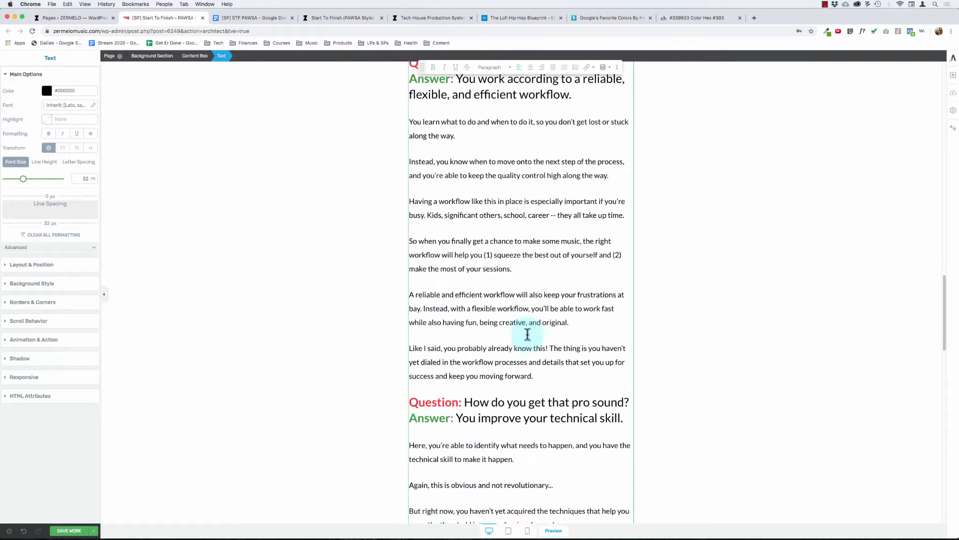
{"action": "scroll", "coordinate": [528, 334], "scroll_direction": "down", "scroll_amount": 2}
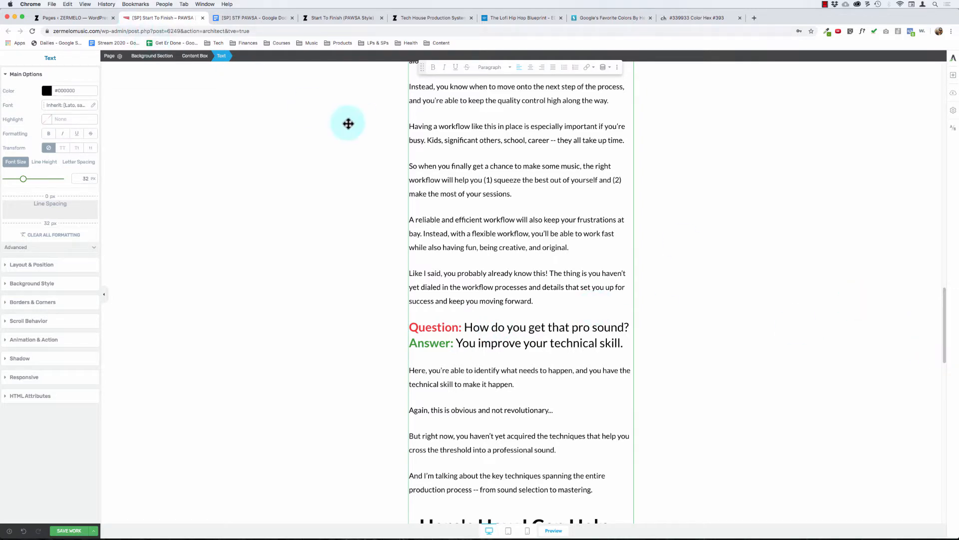
{"action": "scroll", "coordinate": [466, 212], "scroll_direction": "up", "scroll_amount": 3}
{"action": "scroll", "coordinate": [452, 238], "scroll_direction": "down", "scroll_amount": 1}
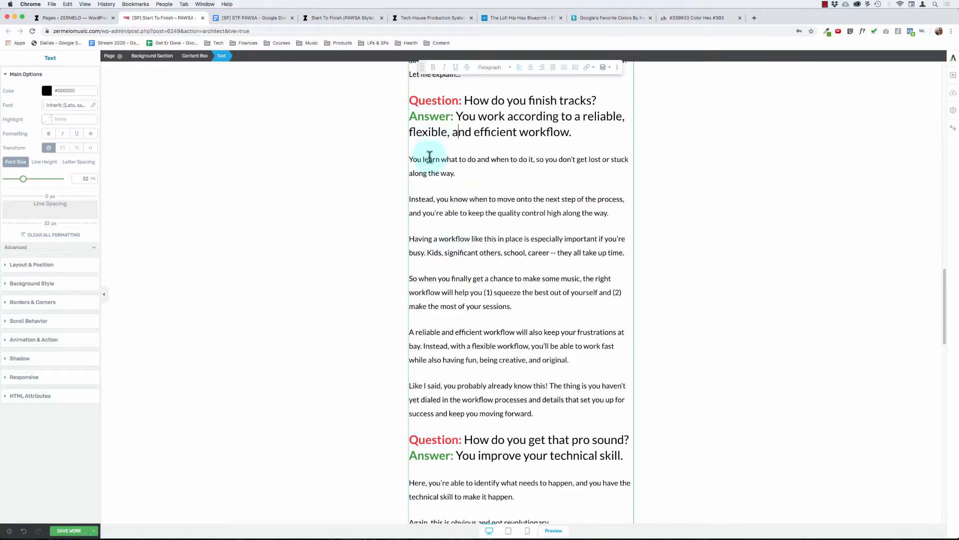
{"action": "left_click_drag", "start_coordinate": [428, 159], "coordinate": [525, 416]}
{"action": "left_click", "coordinate": [535, 413]}
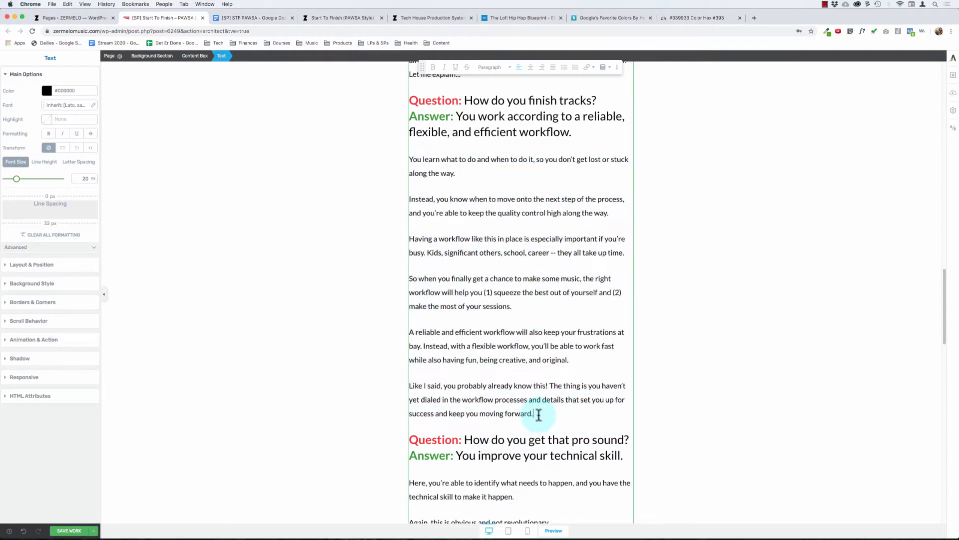
{"action": "scroll", "coordinate": [515, 212], "scroll_direction": "up", "scroll_amount": 1}
{"action": "scroll", "coordinate": [516, 221], "scroll_direction": "up", "scroll_amount": 7}
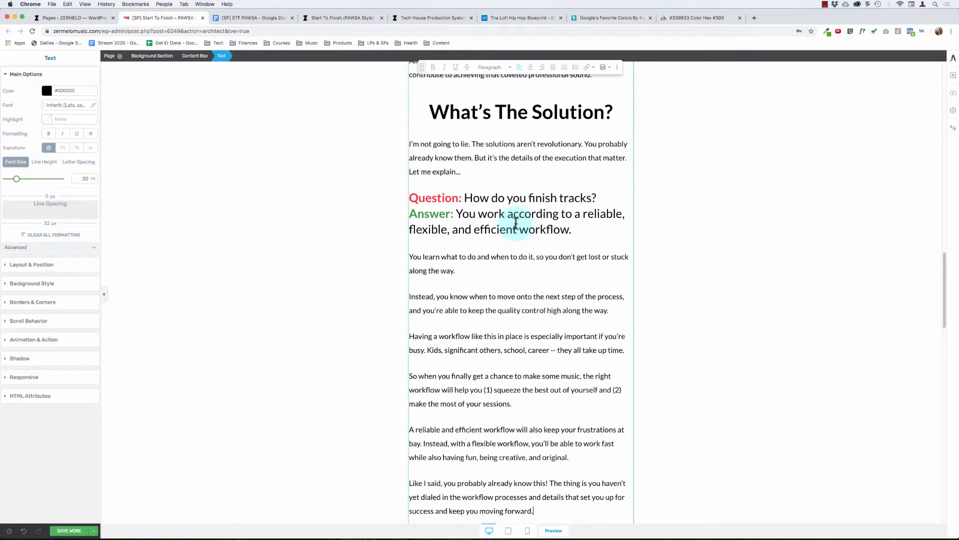
{"action": "scroll", "coordinate": [515, 222], "scroll_direction": "down", "scroll_amount": 6}
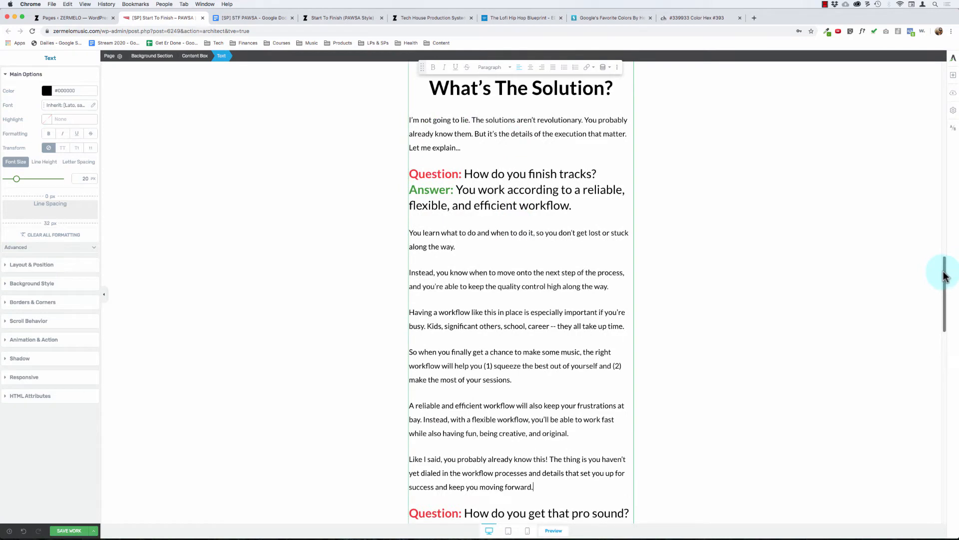
Step: Delete the "[pictures]" and "[views picture]" placeholder lines from the "Here's How I Can Help..." section, leaving no blank lines
{"action": "left_click_drag", "start_coordinate": [944, 275], "coordinate": [914, 374]}
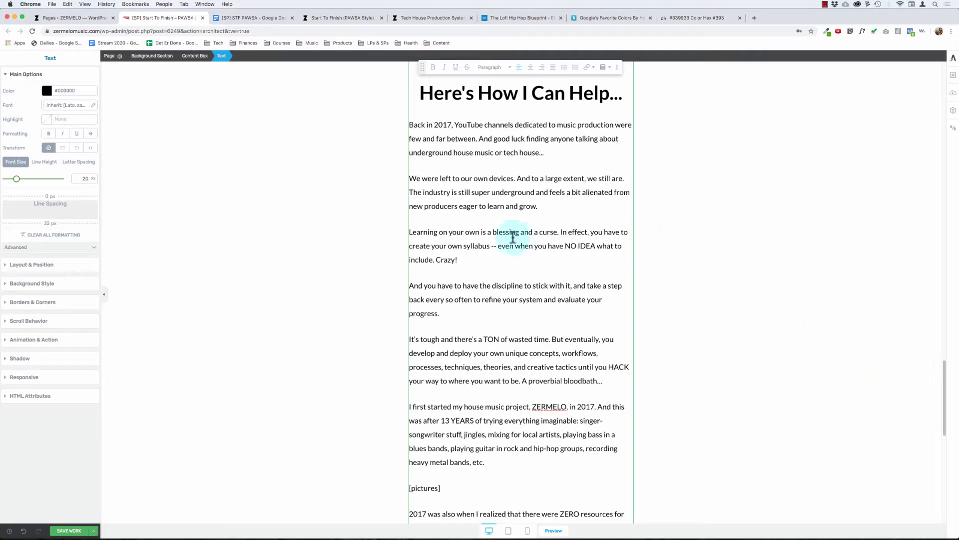
{"action": "scroll", "coordinate": [483, 238], "scroll_direction": "down", "scroll_amount": 3}
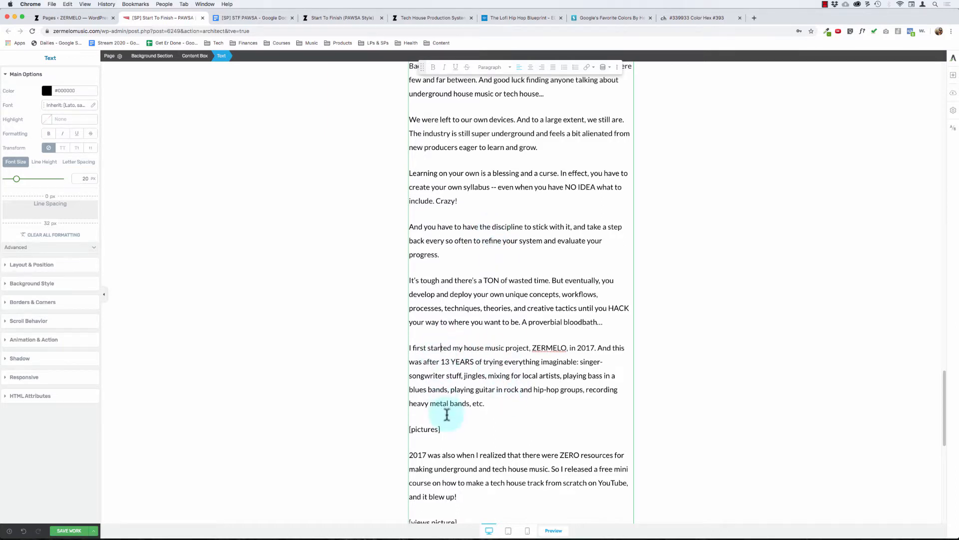
{"action": "scroll", "coordinate": [452, 403], "scroll_direction": "down", "scroll_amount": 2}
{"action": "key", "text": "super+BackSpace"}
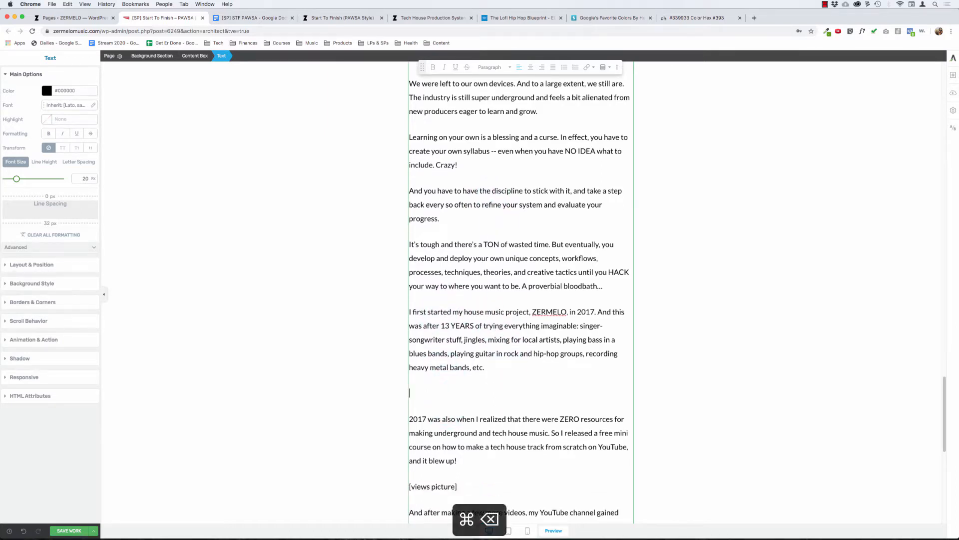
{"action": "key", "text": "super+BackSpace"}
{"action": "scroll", "coordinate": [465, 380], "scroll_direction": "down", "scroll_amount": 3}
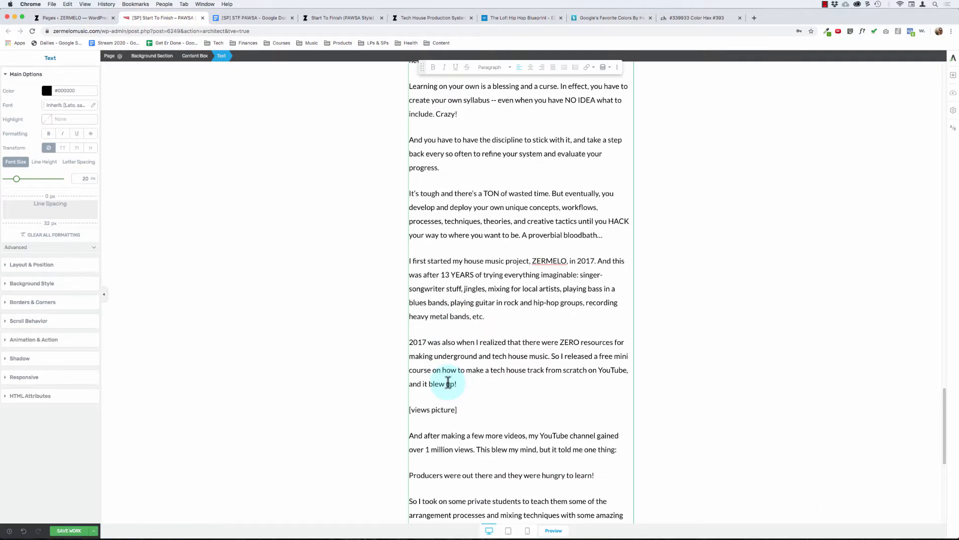
{"action": "left_click", "coordinate": [457, 399]}
{"action": "key", "text": "super+BackSpace"}
{"action": "key", "text": "super+BackSpace"}
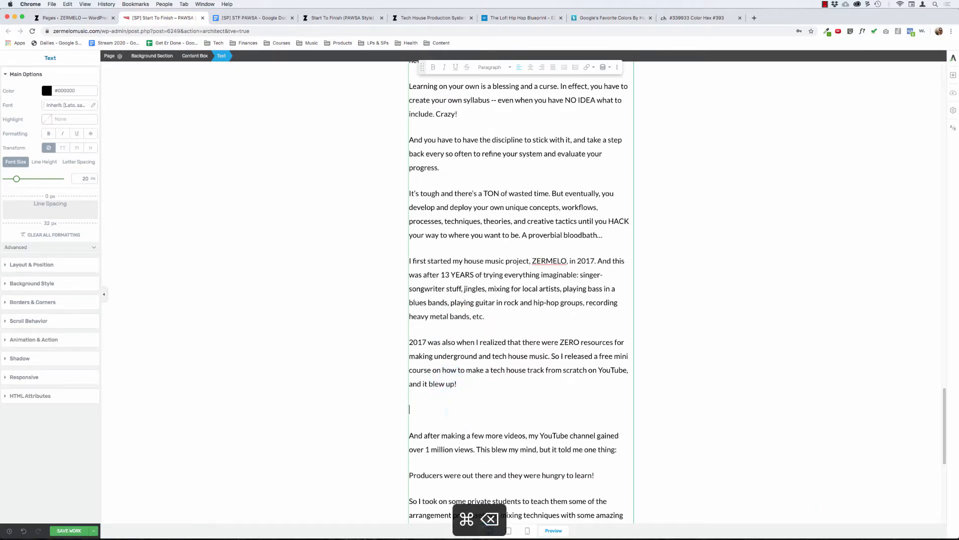
Step: Make the sentence "Producers were out there and they were hungry to learn!" bold
{"action": "scroll", "coordinate": [554, 342], "scroll_direction": "down", "scroll_amount": 2}
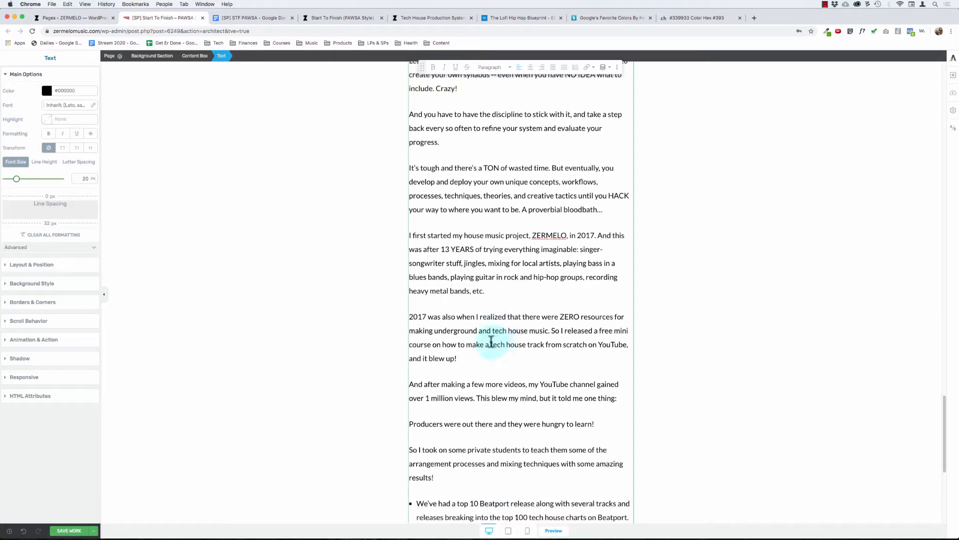
{"action": "scroll", "coordinate": [458, 372], "scroll_direction": "down", "scroll_amount": 3}
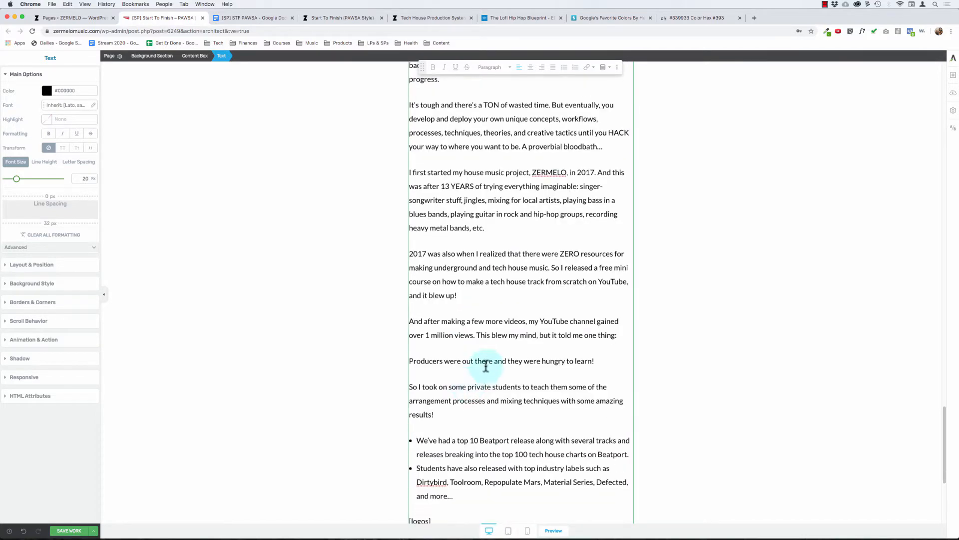
{"action": "left_click", "coordinate": [486, 361]}
{"action": "key", "text": "super+Right"}
{"action": "key", "text": "shift+super+Left"}
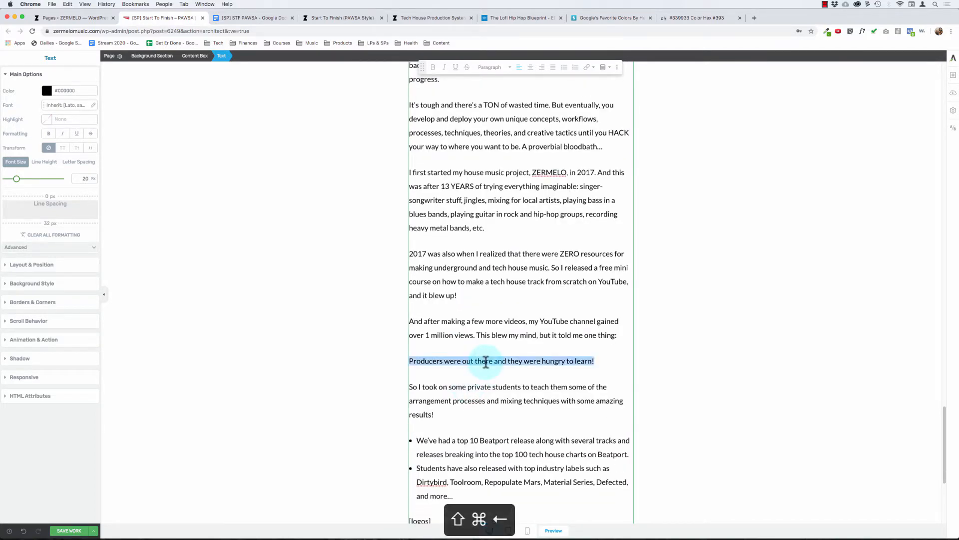
{"action": "key", "text": "super+b"}
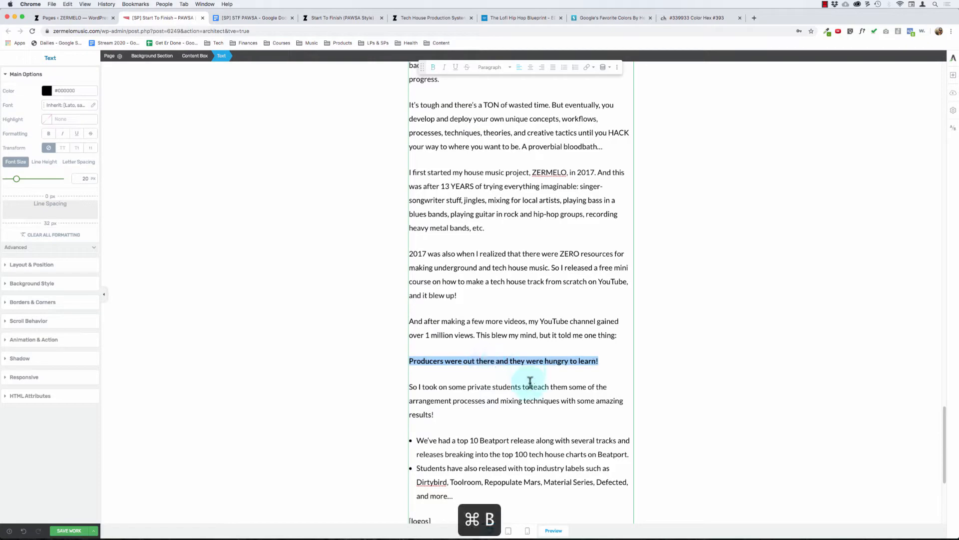
Step: Turn the two bullet points about Beatport releases and industry labels into plain paragraphs
{"action": "scroll", "coordinate": [527, 385], "scroll_direction": "down", "scroll_amount": 5}
{"action": "left_click", "coordinate": [415, 318]}
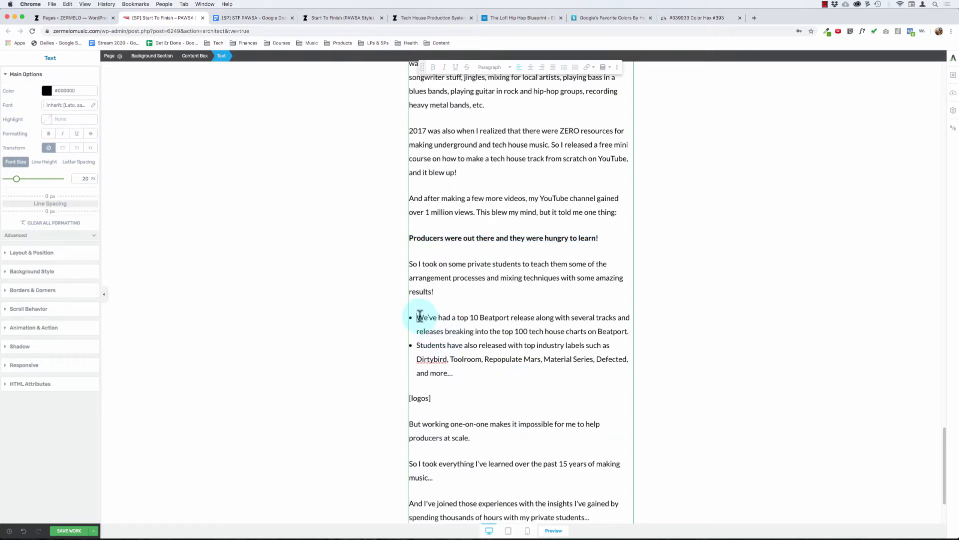
{"action": "key", "text": "BackSpace"}
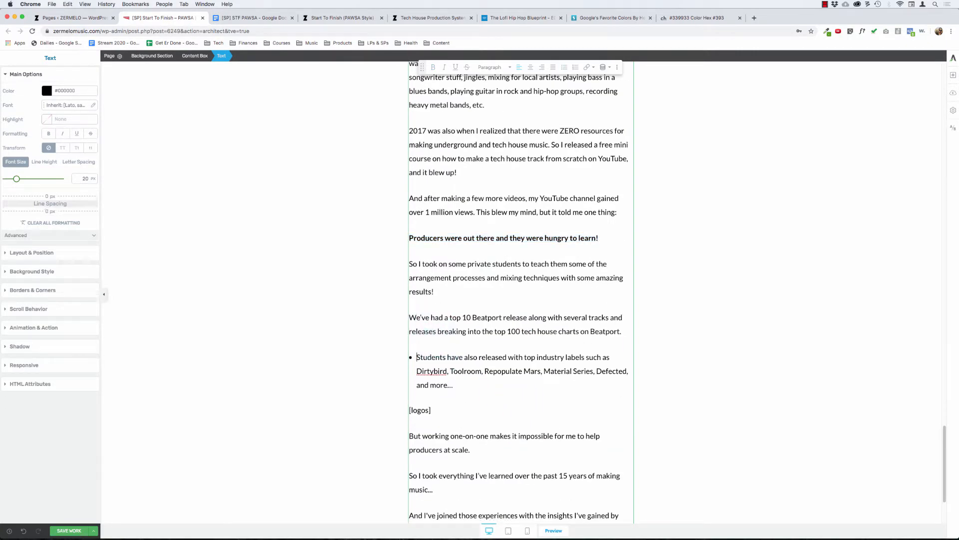
{"action": "key", "text": "BackSpace"}
{"action": "left_click", "coordinate": [459, 375]}
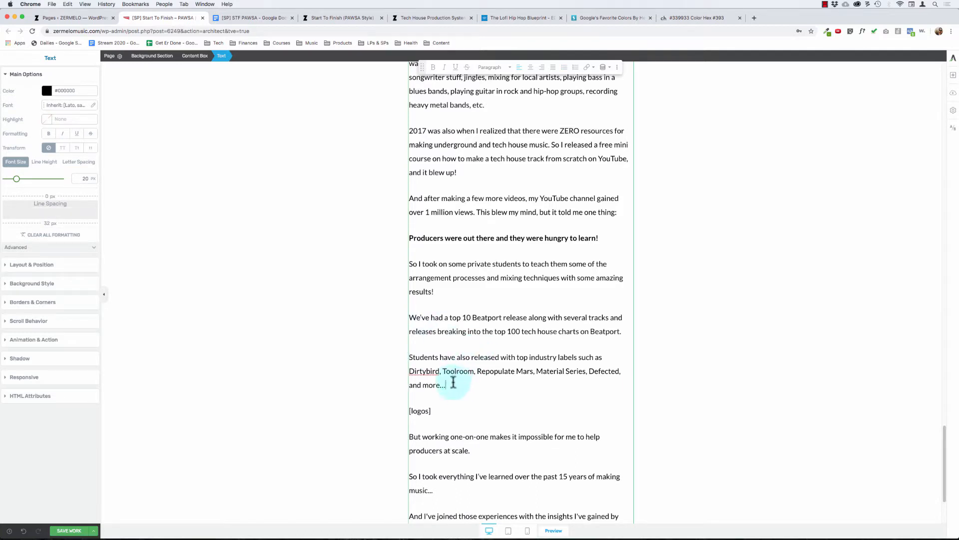
Step: Format the Beatport releases and industry labels paragraphs as a bulleted list again
{"action": "left_click_drag", "start_coordinate": [453, 384], "coordinate": [401, 304]}
{"action": "left_click", "coordinate": [401, 304]}
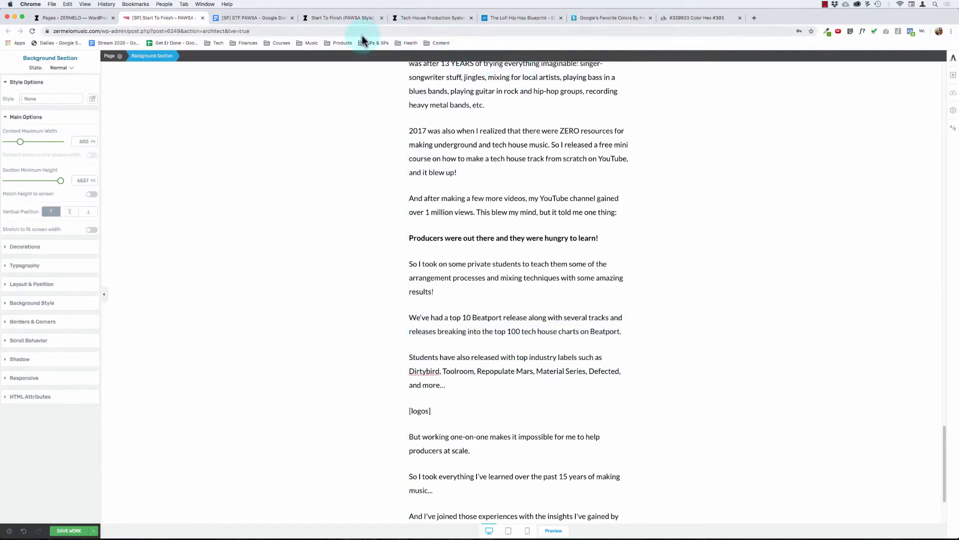
{"action": "left_click_drag", "start_coordinate": [454, 388], "coordinate": [409, 312]}
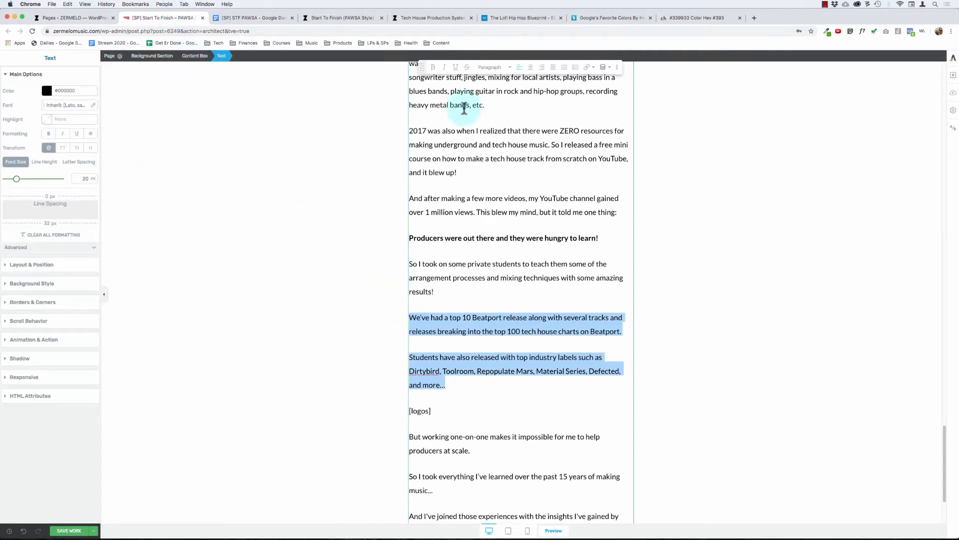
{"action": "left_click", "coordinate": [564, 67]}
{"action": "left_click", "coordinate": [449, 395]}
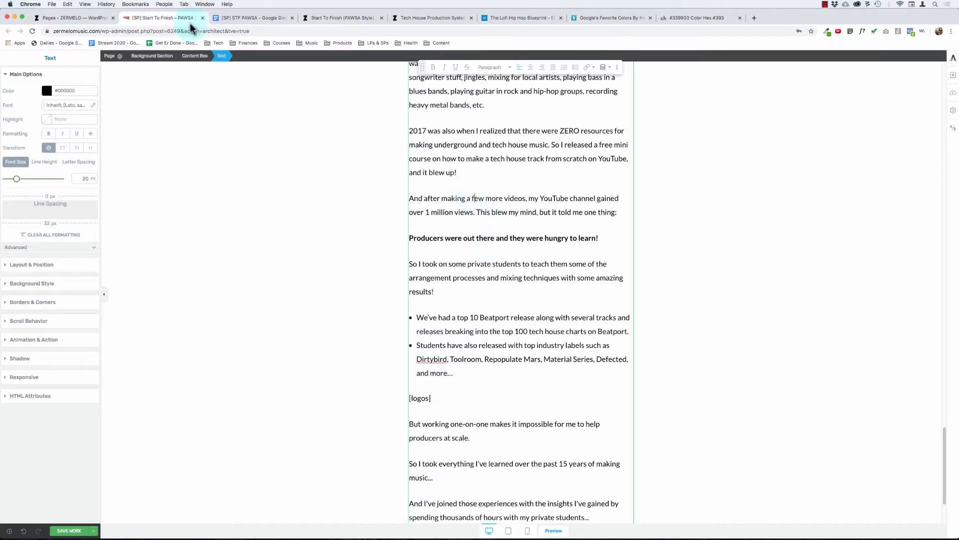
Step: Set the background section's maximum content width to 100%
{"action": "left_click", "coordinate": [155, 56]}
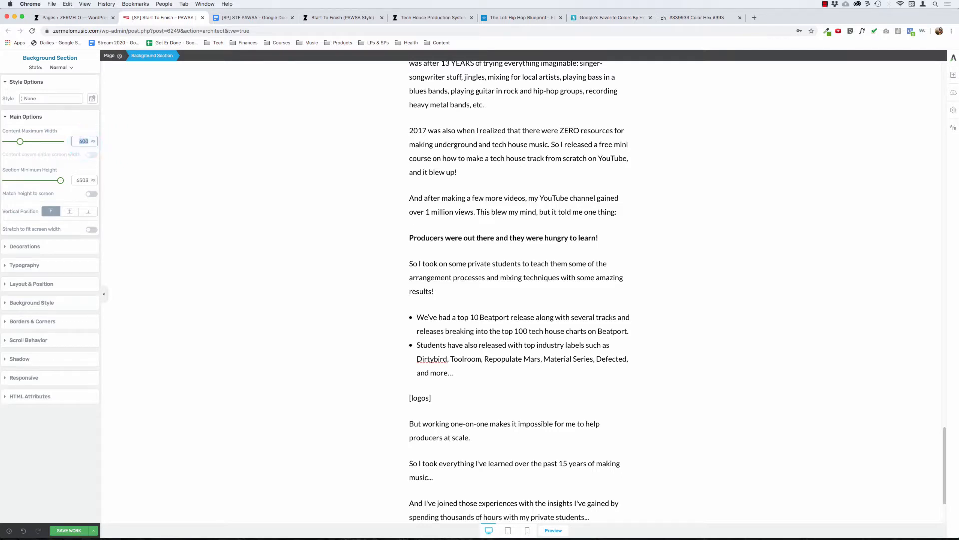
{"action": "type", "text": "0"}
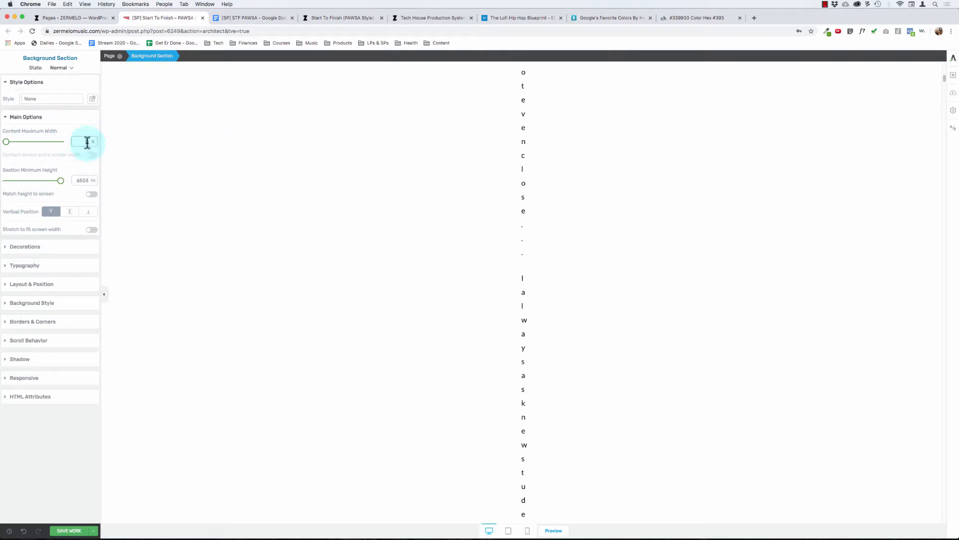
{"action": "type", "text": "100"}
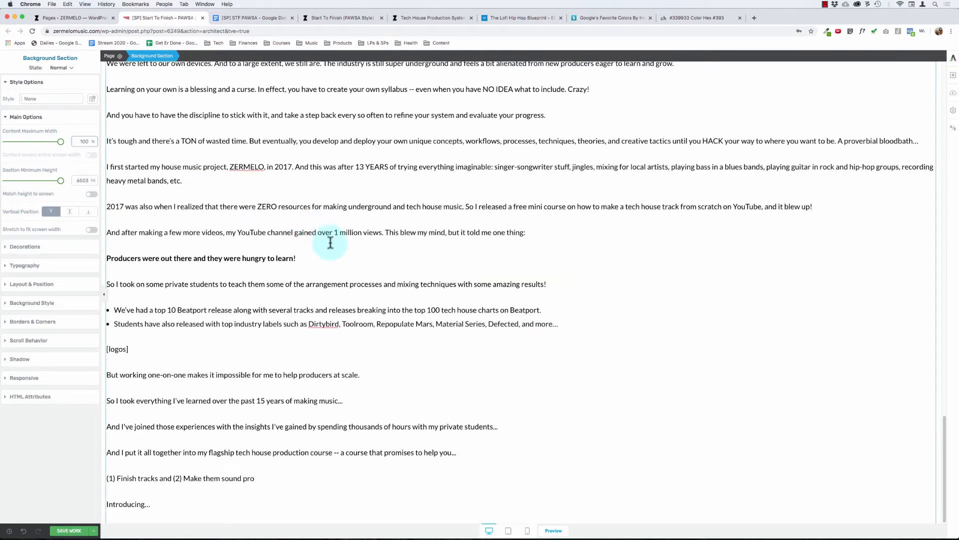
Step: Set the maximum width of the content box holding the sales copy to 600 px
{"action": "scroll", "coordinate": [331, 243], "scroll_direction": "up", "scroll_amount": 5}
{"action": "left_click", "coordinate": [228, 152]}
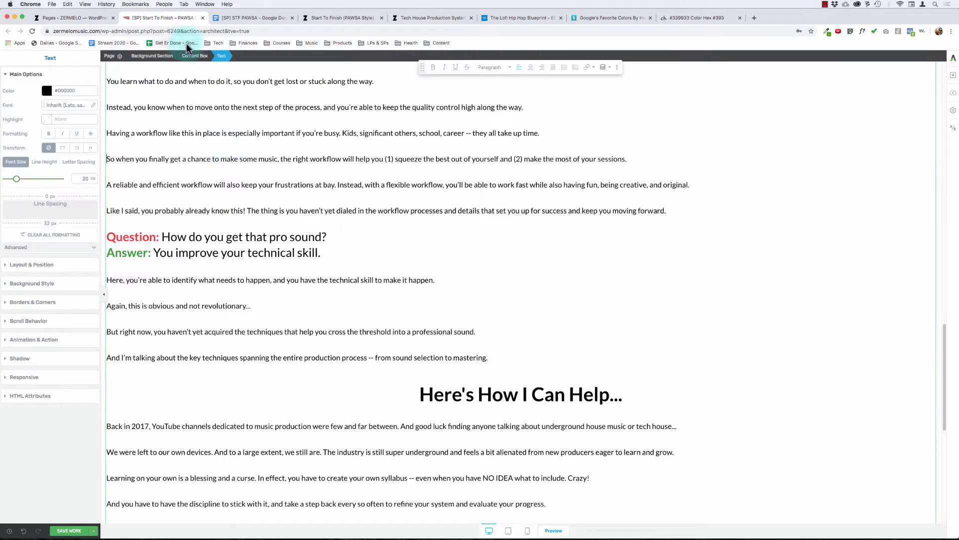
{"action": "left_click", "coordinate": [198, 56]}
{"action": "left_click_drag", "start_coordinate": [20, 142], "coordinate": [80, 138]}
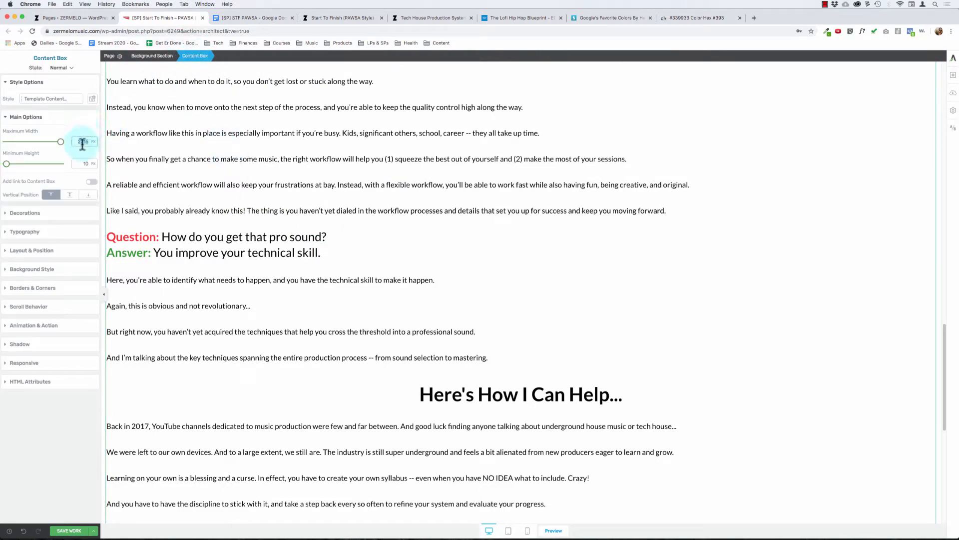
{"action": "type", "text": "600"}
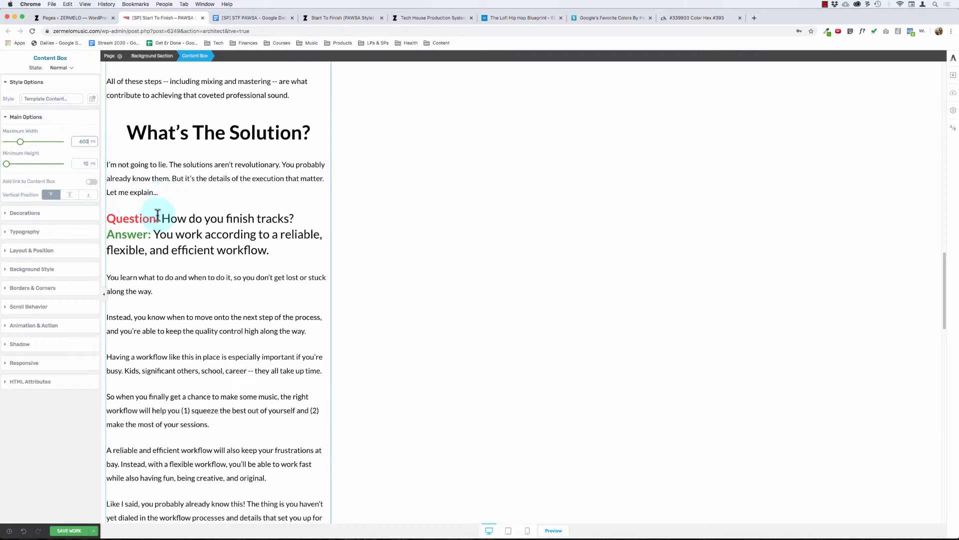
Step: Center-align the 600 px content box on the page
{"action": "left_click", "coordinate": [39, 119]}
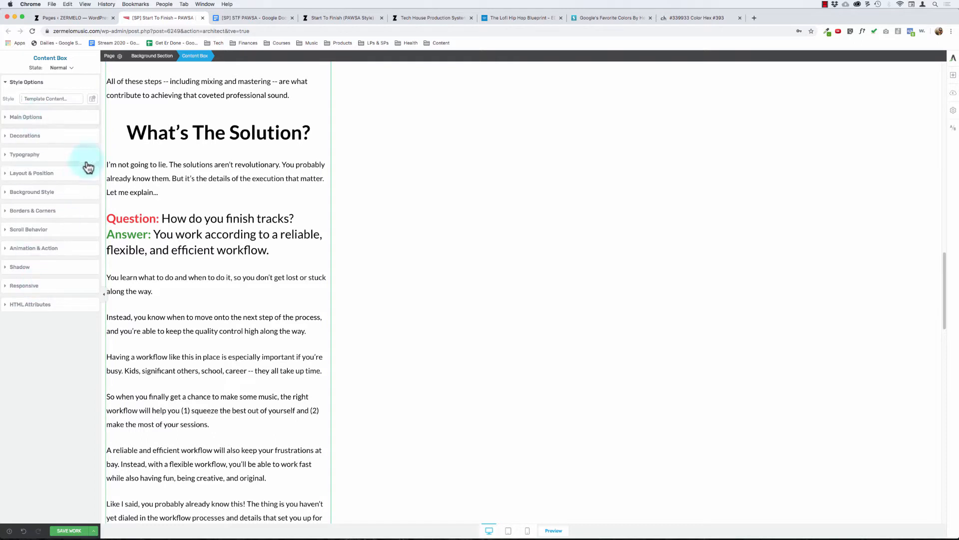
{"action": "left_click", "coordinate": [32, 174]}
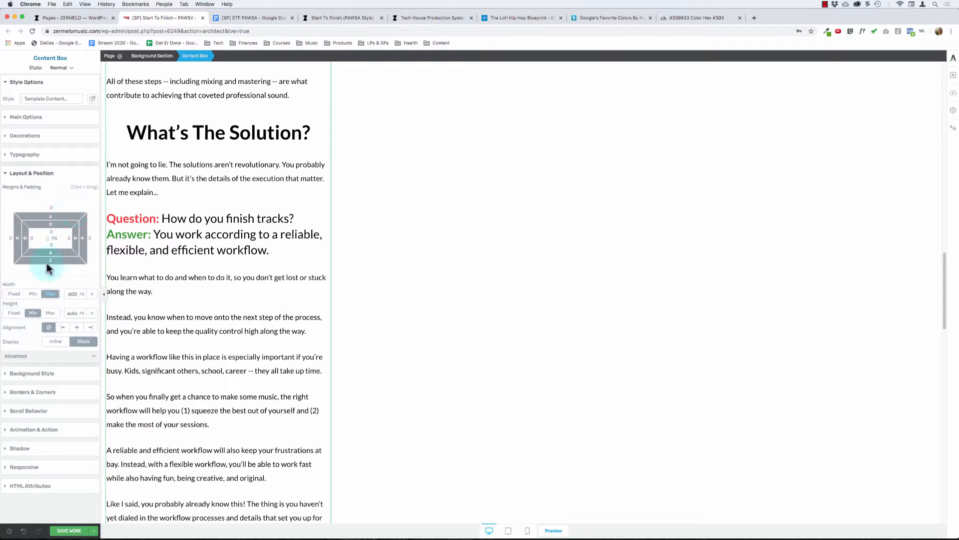
{"action": "left_click", "coordinate": [77, 329]}
{"action": "left_click", "coordinate": [493, 301]}
Step: Delete the "[logos]" placeholder text below the bulleted list in the "Here's How I Can Help..." section
{"action": "scroll", "coordinate": [493, 302], "scroll_direction": "down", "scroll_amount": 2}
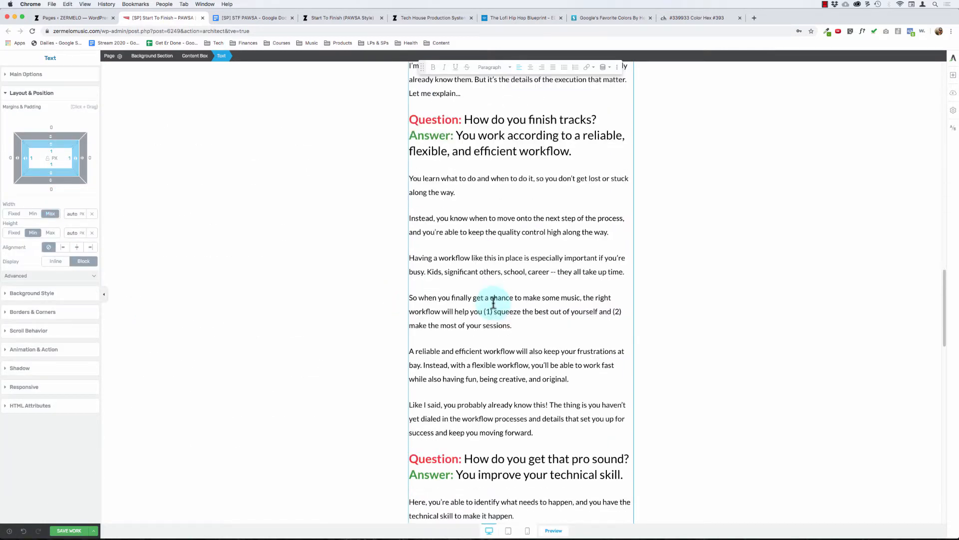
{"action": "scroll", "coordinate": [493, 302], "scroll_direction": "down", "scroll_amount": 20}
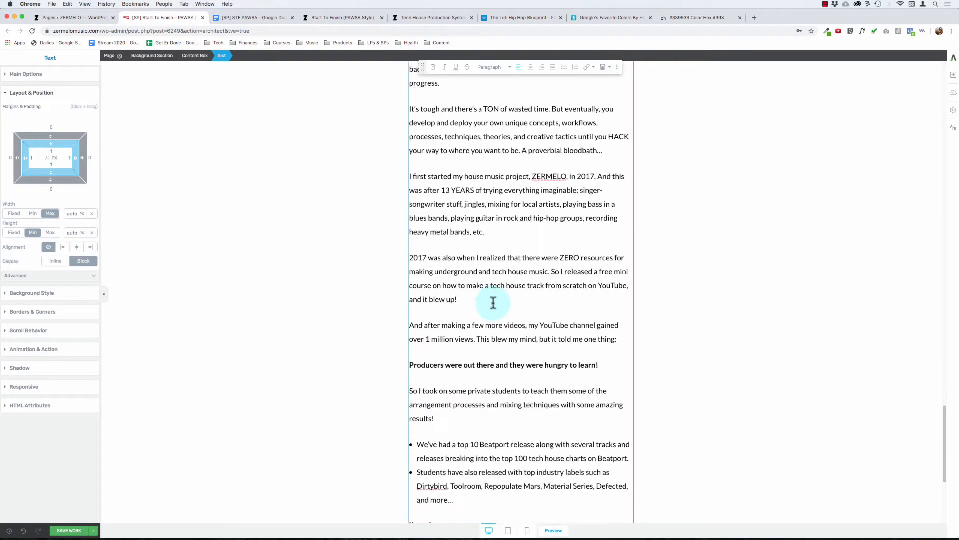
{"action": "scroll", "coordinate": [486, 335], "scroll_direction": "down", "scroll_amount": 2}
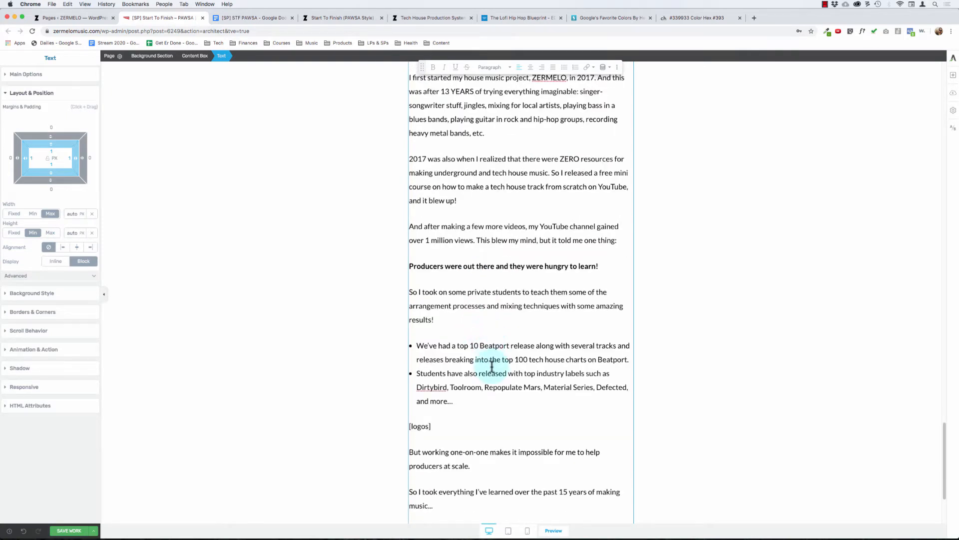
{"action": "left_click", "coordinate": [435, 430]}
{"action": "key", "text": "super+BackSpace"}
{"action": "scroll", "coordinate": [698, 323], "scroll_direction": "down", "scroll_amount": 1}
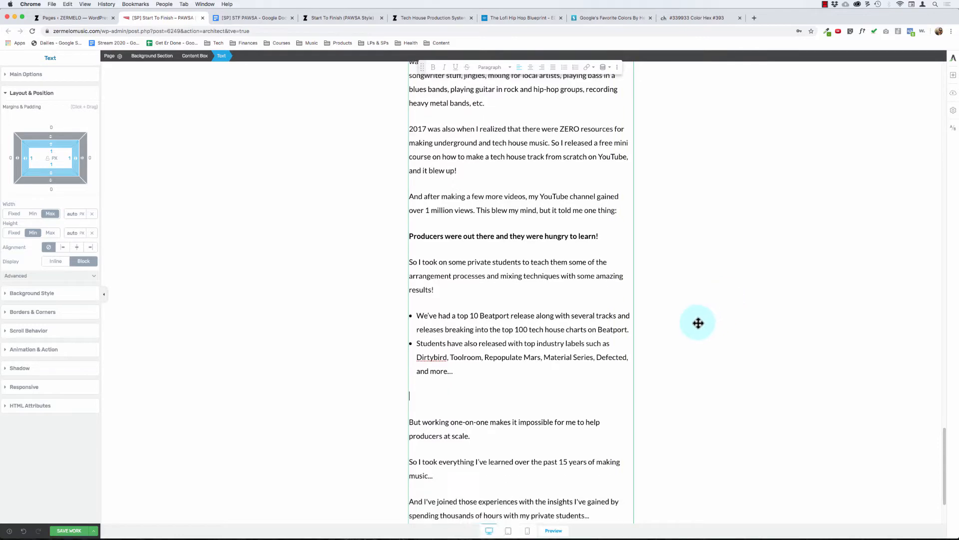
{"action": "scroll", "coordinate": [698, 323], "scroll_direction": "down", "scroll_amount": 4}
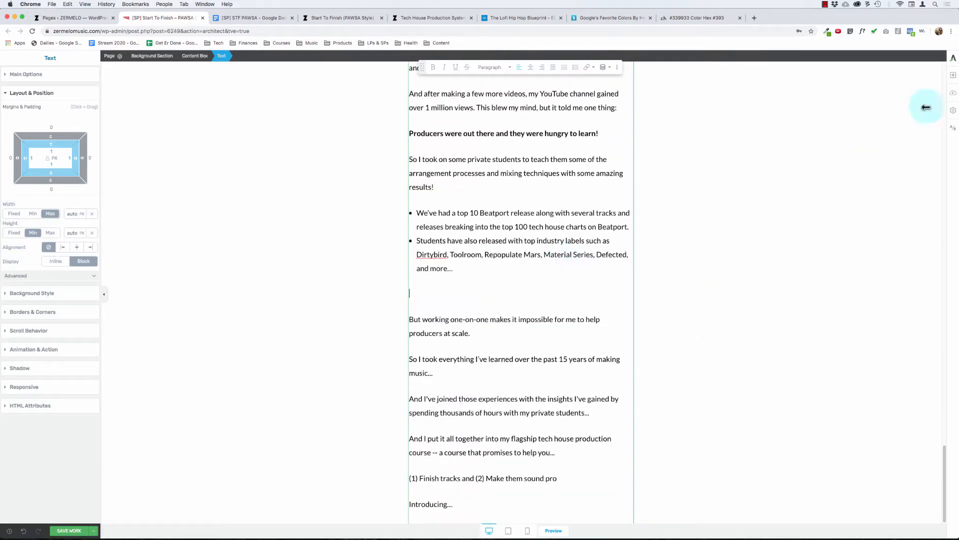
{"action": "left_click", "coordinate": [953, 78]}
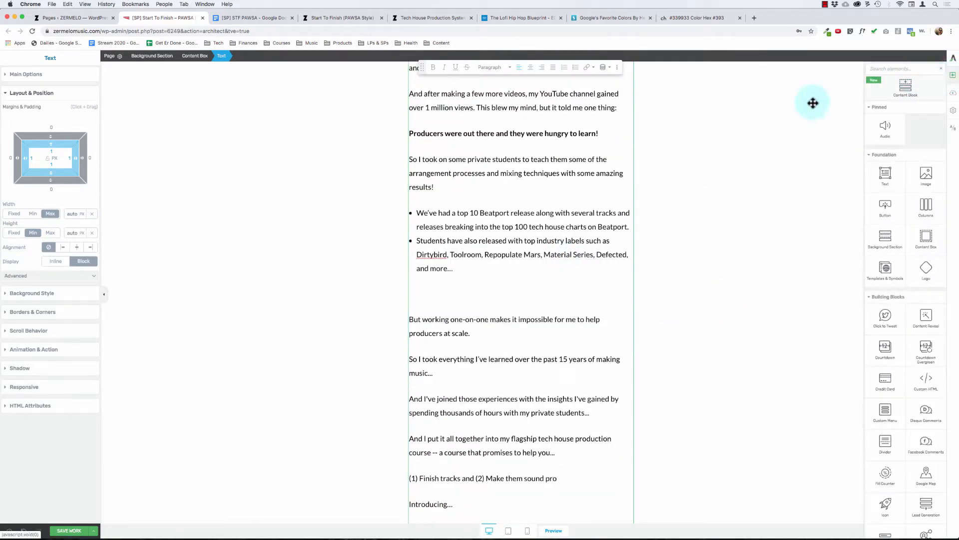
{"action": "left_click", "coordinate": [800, 193]}
Step: Copy all the text after the bulleted list, then remove it from the text element along with the leftover blank line
{"action": "left_click", "coordinate": [510, 265]}
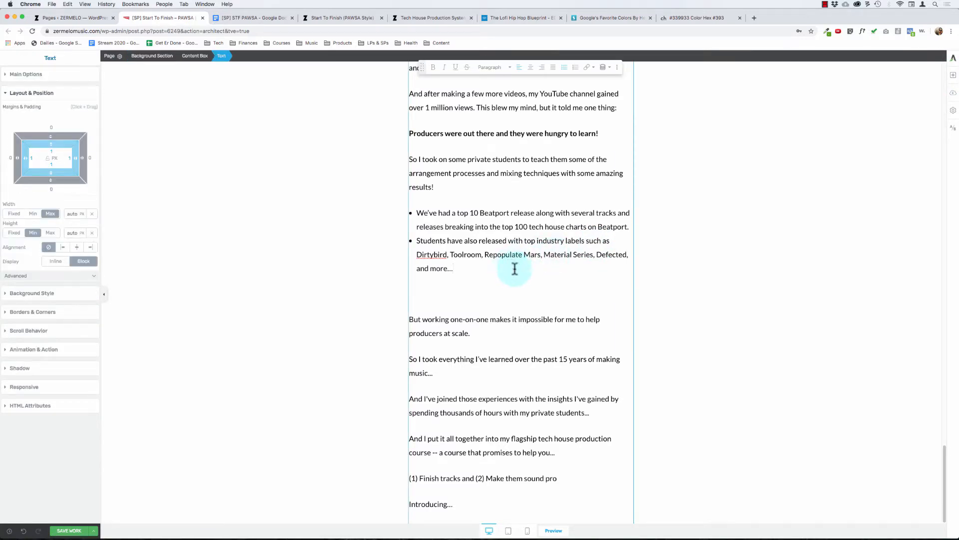
{"action": "key", "text": "shift+super+Down"}
{"action": "key", "text": "super+c"}
{"action": "key", "text": "BackSpace"}
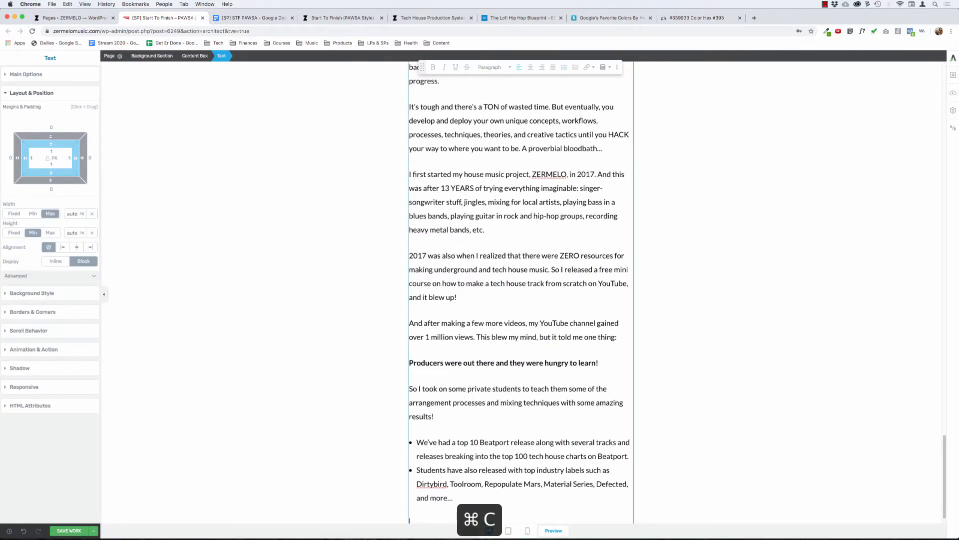
{"action": "key", "text": "Delete"}
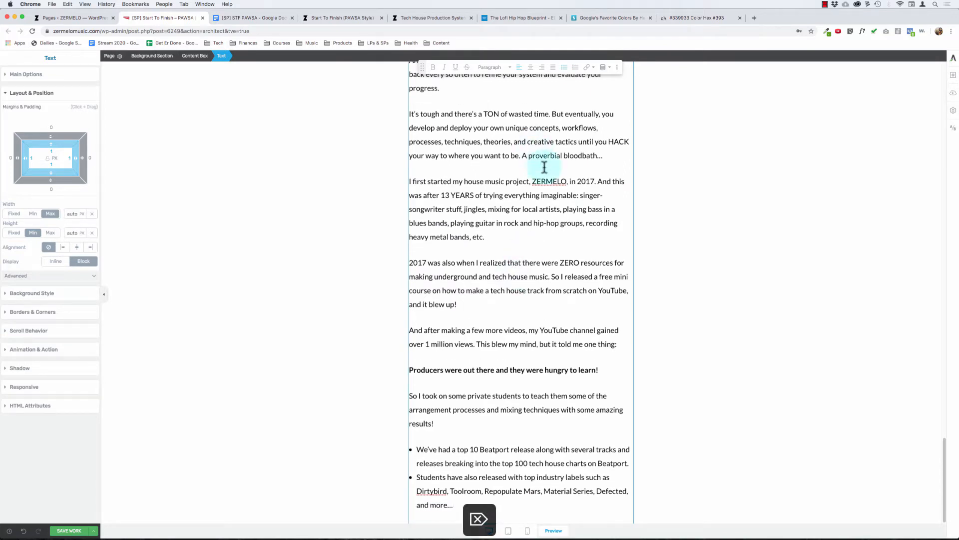
Step: Add a new background section below the sales copy
{"action": "left_click", "coordinate": [953, 75]}
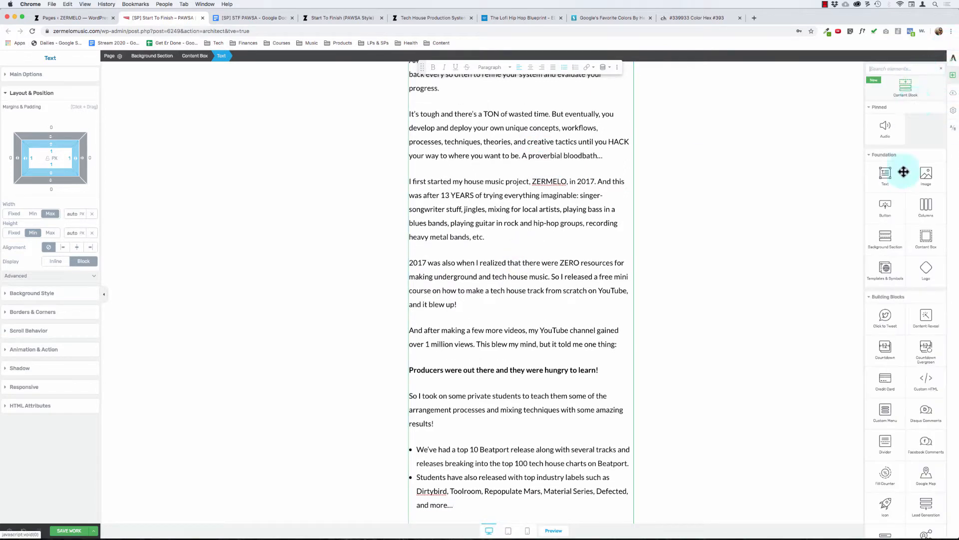
{"action": "left_click_drag", "start_coordinate": [857, 220], "coordinate": [754, 420]}
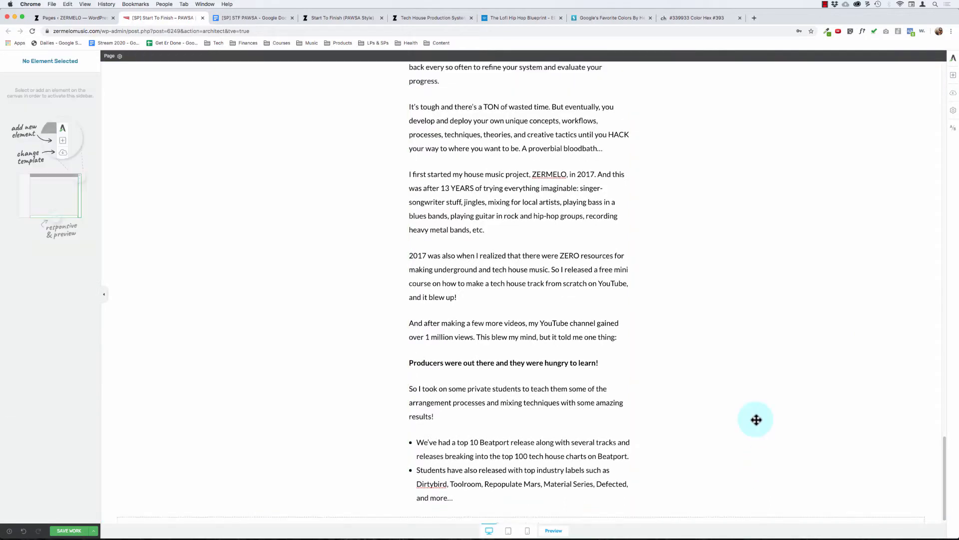
Step: Insert a content box between the bulleted list and the new empty background section
{"action": "left_click", "coordinate": [951, 71]}
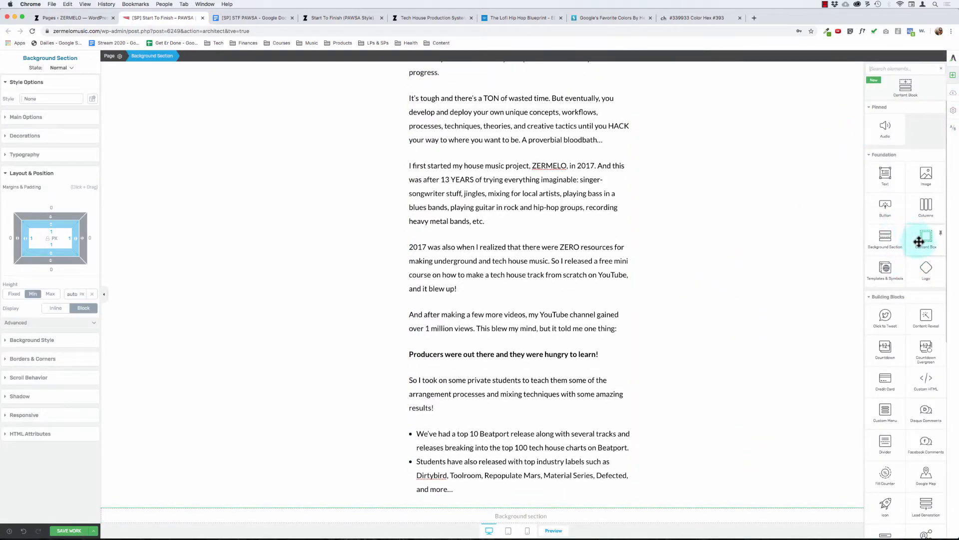
{"action": "left_click_drag", "start_coordinate": [920, 241], "coordinate": [438, 507]}
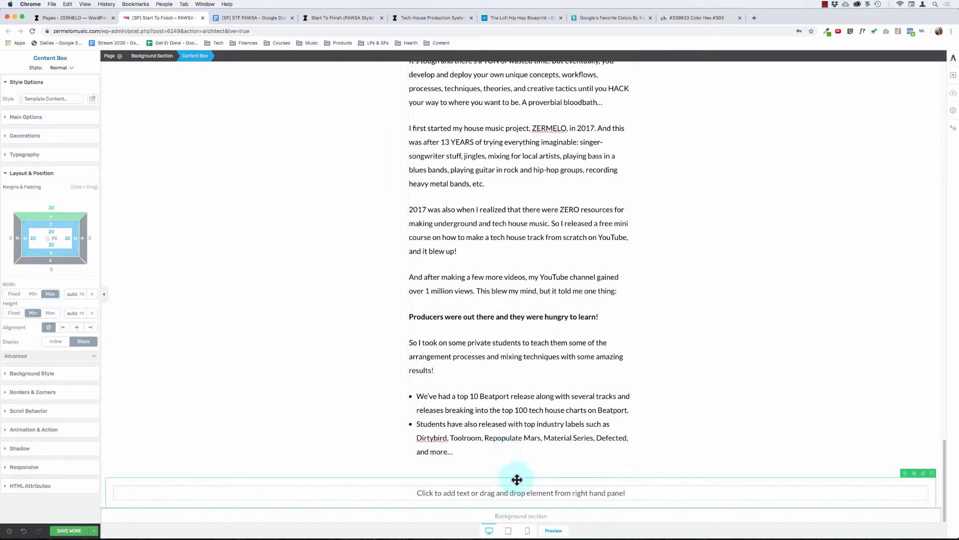
Step: Insert a Columns element into the new content box using the layout of four equal columns
{"action": "left_click", "coordinate": [952, 76]}
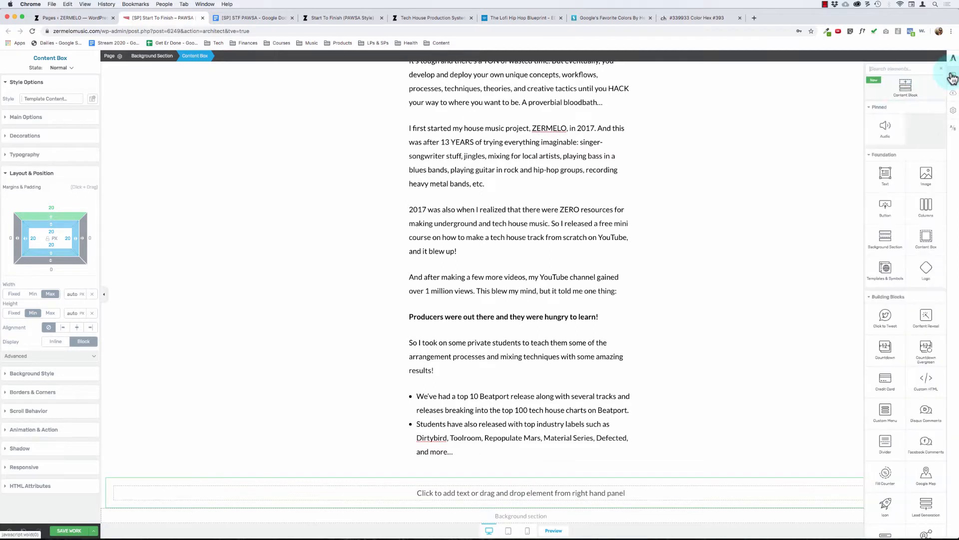
{"action": "left_click_drag", "start_coordinate": [925, 214], "coordinate": [552, 496]}
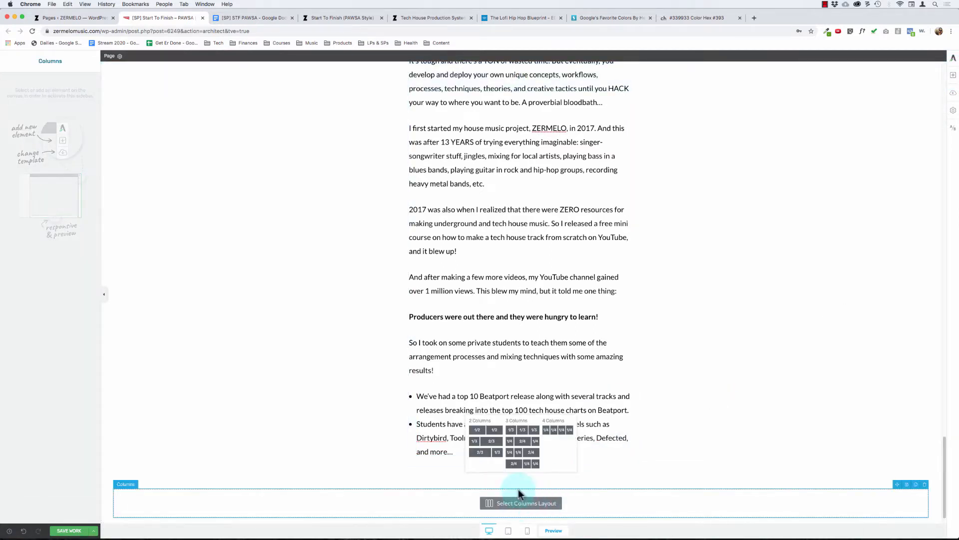
{"action": "left_click", "coordinate": [555, 435]}
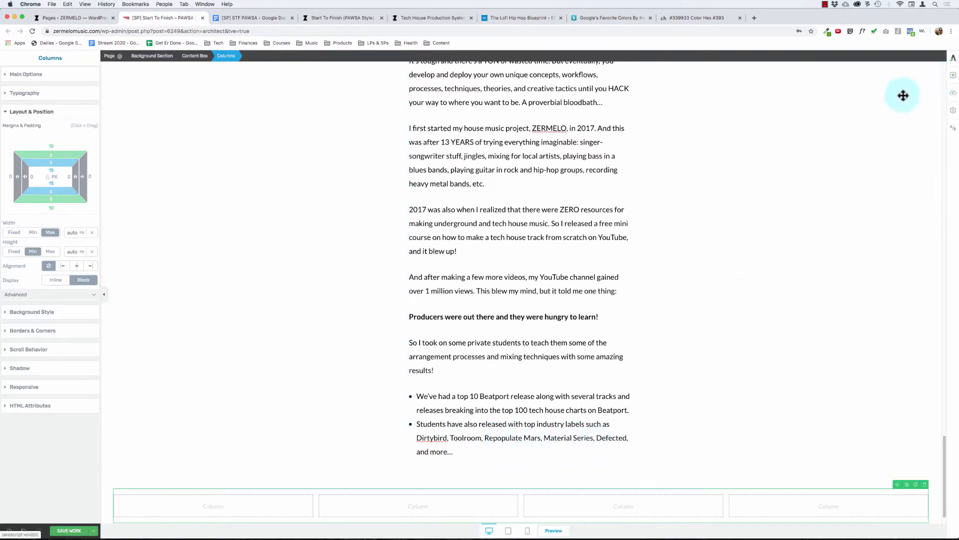
Step: Set the four-column element's margins and padding to 0
{"action": "scroll", "coordinate": [807, 210], "scroll_direction": "down", "scroll_amount": 1}
{"action": "left_click", "coordinate": [576, 481]}
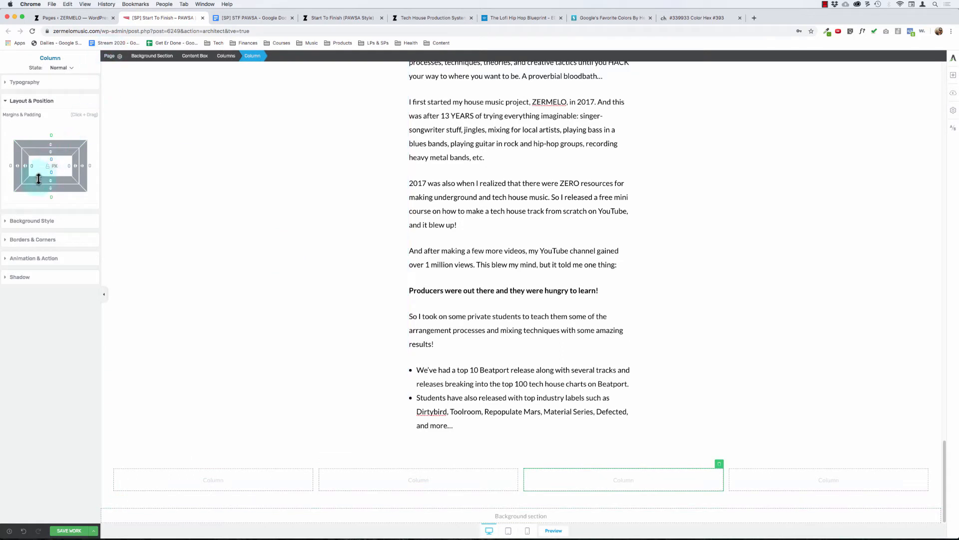
{"action": "left_click", "coordinate": [225, 56]}
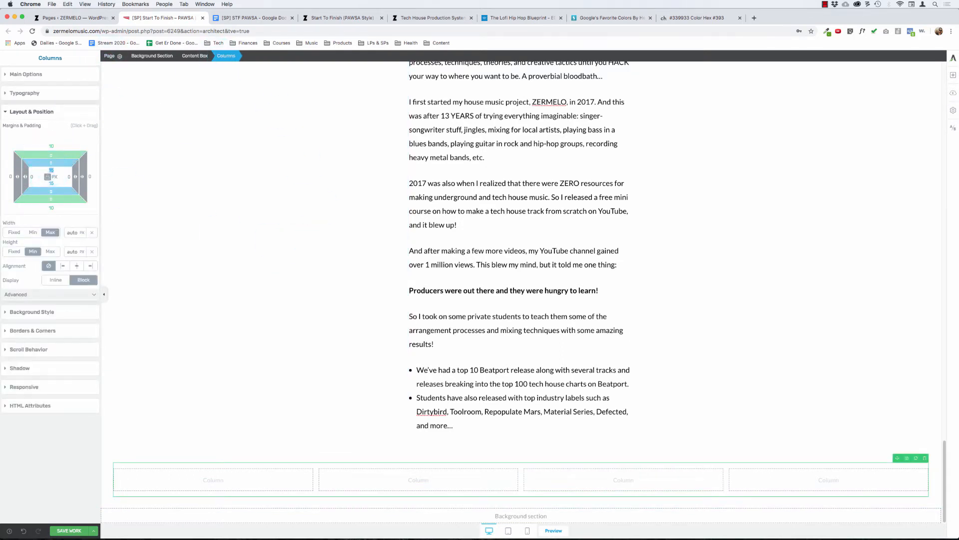
{"action": "type", "text": "00"}
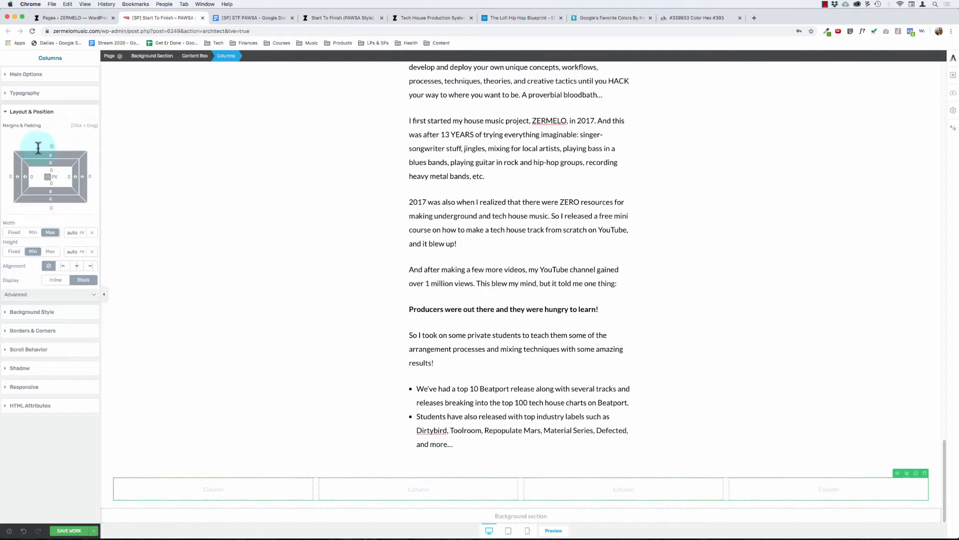
Step: Set all margins and padding of the content box around the four columns to 0
{"action": "left_click", "coordinate": [198, 58]}
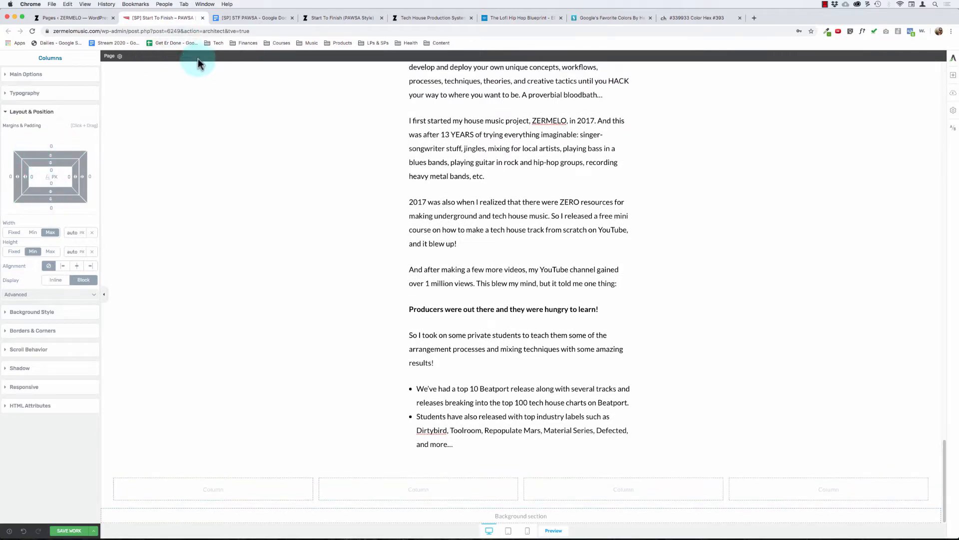
{"action": "left_click", "coordinate": [446, 492]}
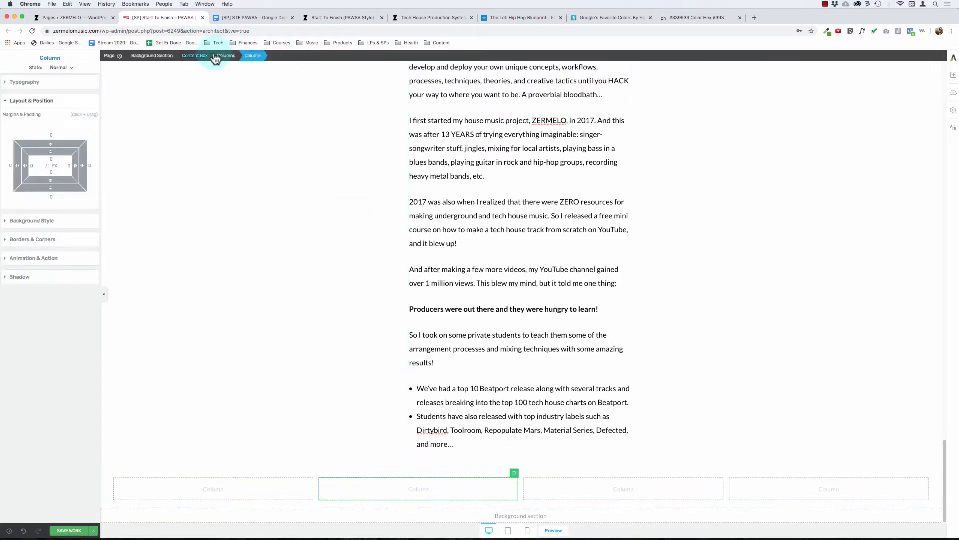
{"action": "left_click", "coordinate": [195, 56]}
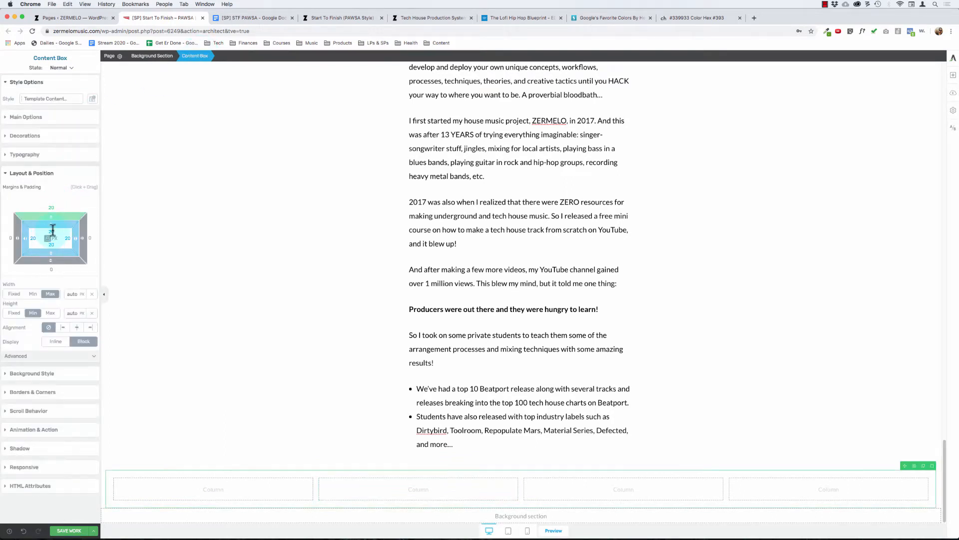
{"action": "type", "text": "0"}
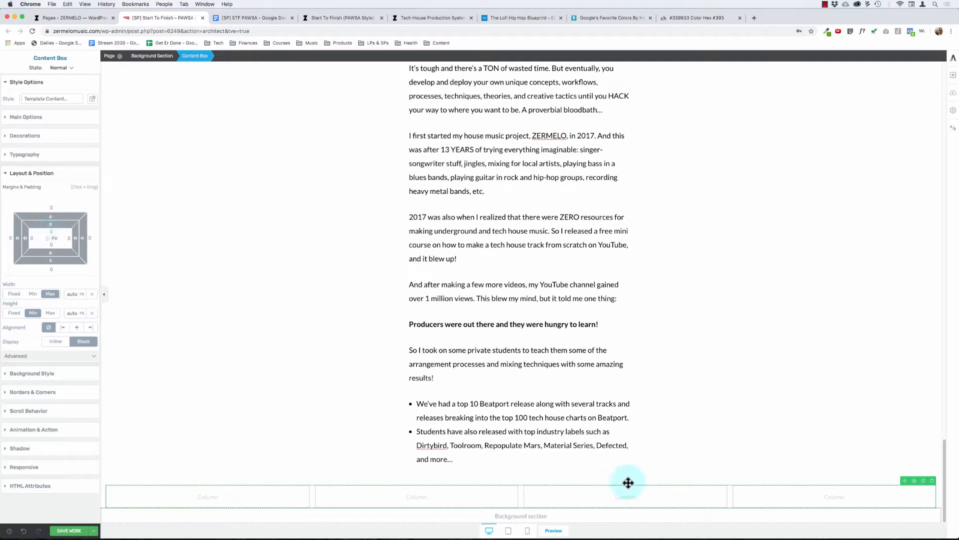
Step: Insert an Image element into the first column using the toolroom2 logo from the media library
{"action": "left_click", "coordinate": [584, 492]}
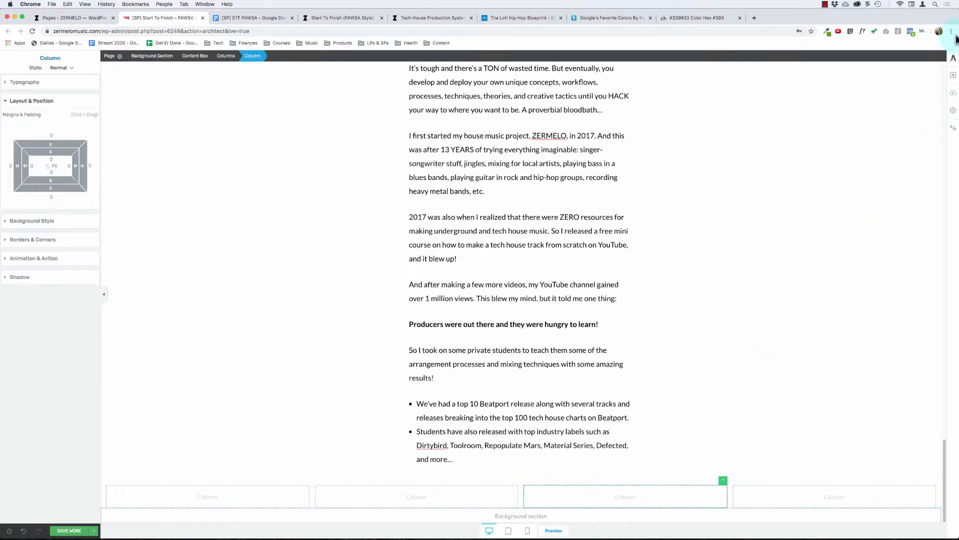
{"action": "left_click", "coordinate": [953, 75]}
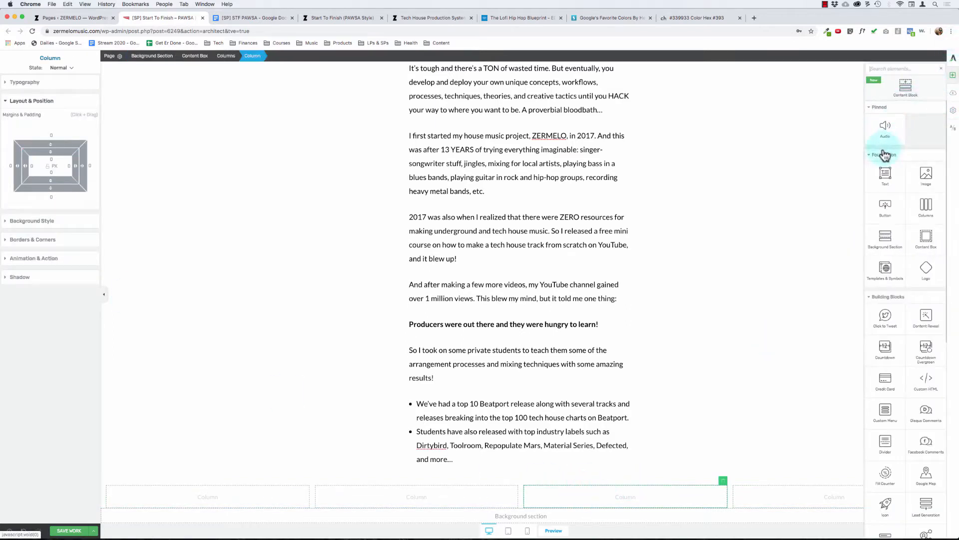
{"action": "mouse_move", "coordinate": [923, 181]}
{"action": "left_mouse_down"}
{"action": "mouse_move", "coordinate": [175, 510]}
{"action": "mouse_move", "coordinate": [188, 501]}
{"action": "left_mouse_up"}
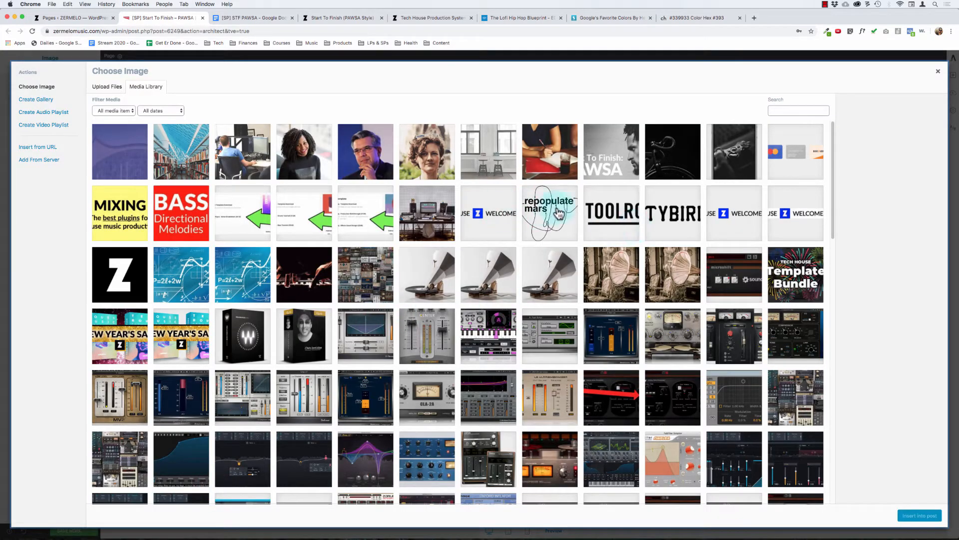
{"action": "left_click", "coordinate": [611, 214]}
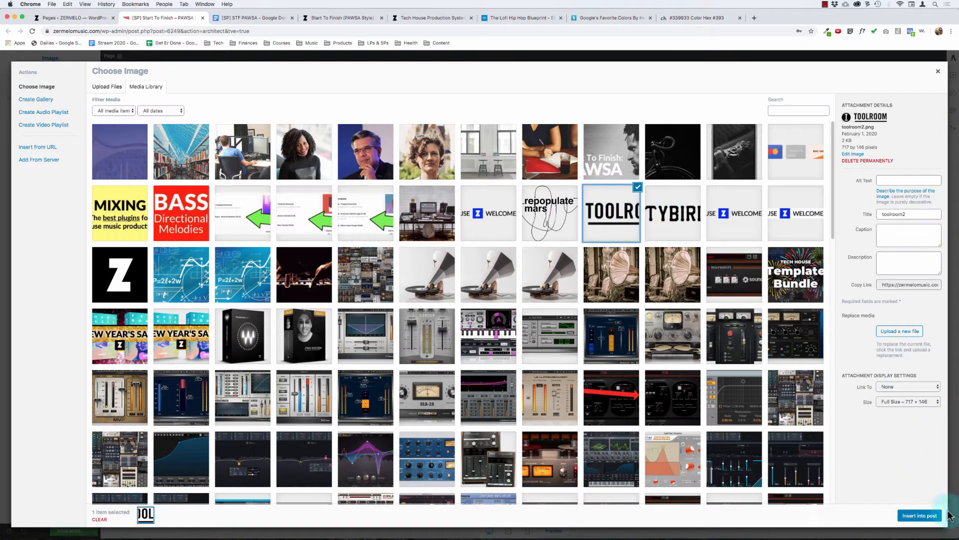
{"action": "left_click", "coordinate": [926, 521]}
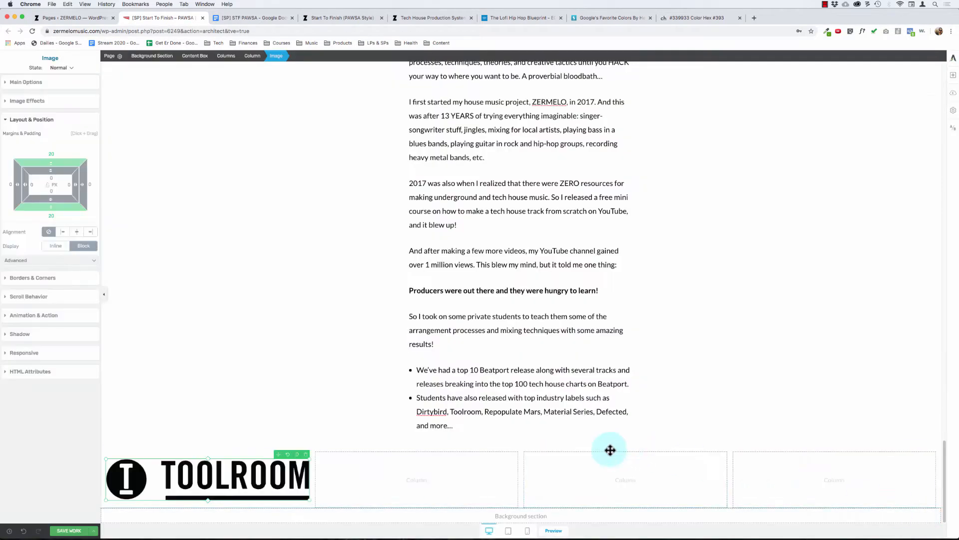
Step: Insert an Image element into the second column using the dirtybird logo from the media library
{"action": "left_click", "coordinate": [953, 78]}
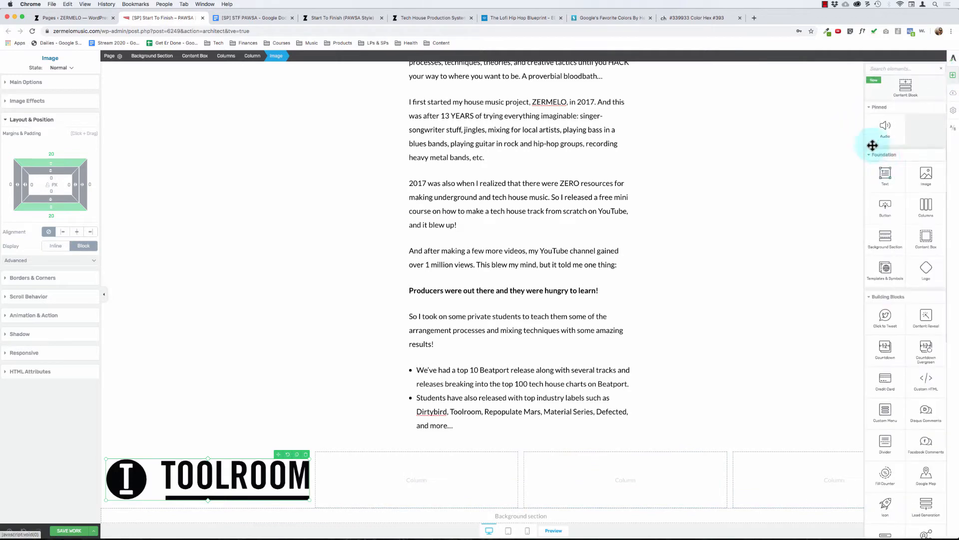
{"action": "left_click_drag", "start_coordinate": [921, 178], "coordinate": [407, 490]}
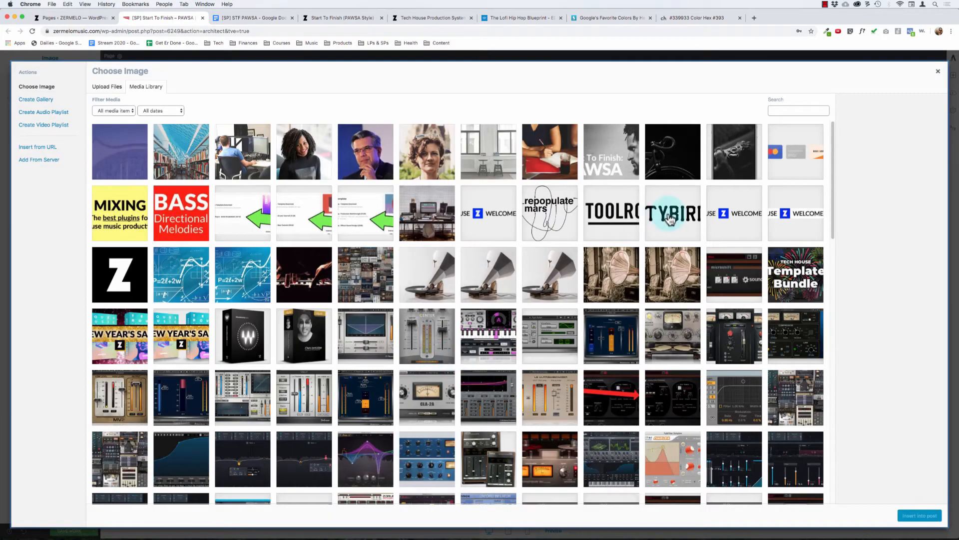
{"action": "left_click", "coordinate": [670, 219]}
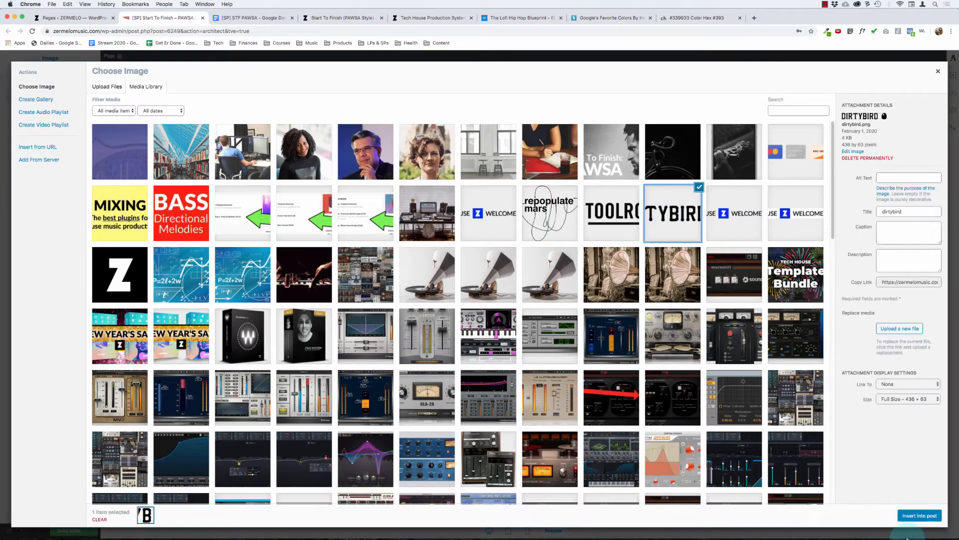
{"action": "left_click", "coordinate": [923, 518]}
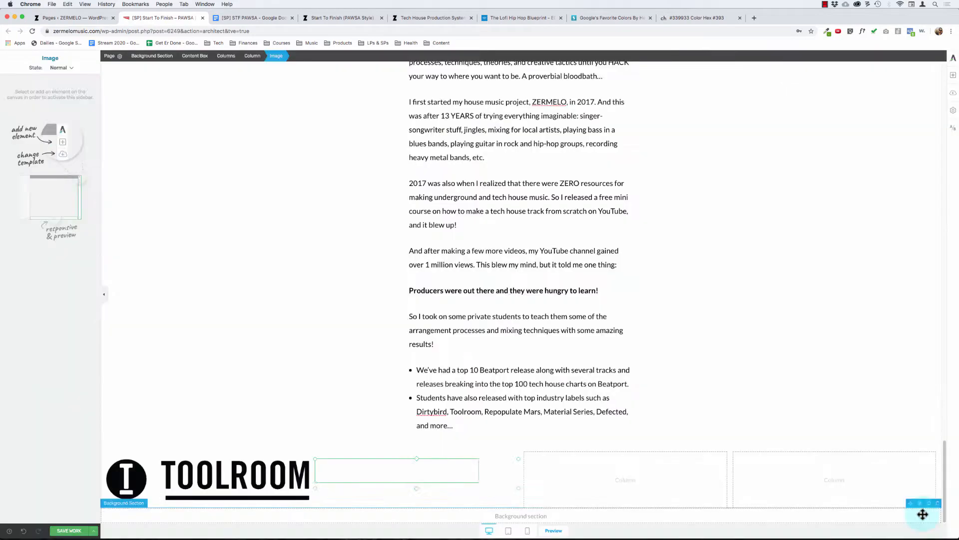
Step: Insert an Image element with the repopulate_mars logo into the third column and delete the empty fourth column
{"action": "left_click", "coordinate": [953, 85]}
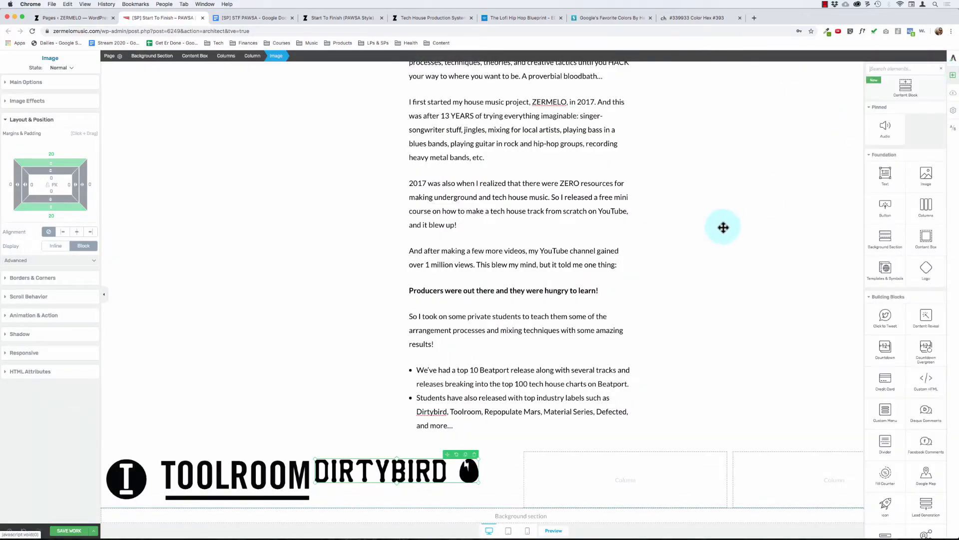
{"action": "left_click_drag", "start_coordinate": [925, 175], "coordinate": [624, 457]}
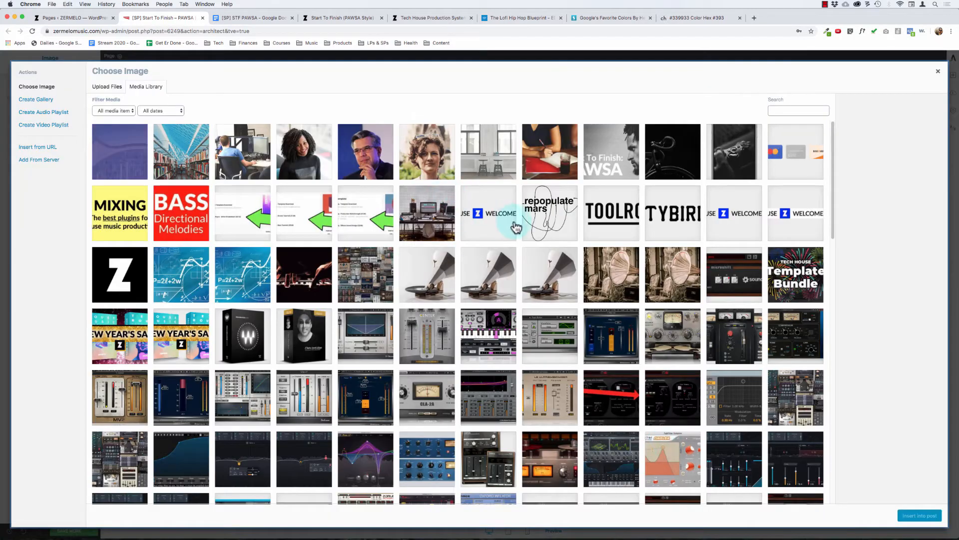
{"action": "left_click", "coordinate": [526, 223]}
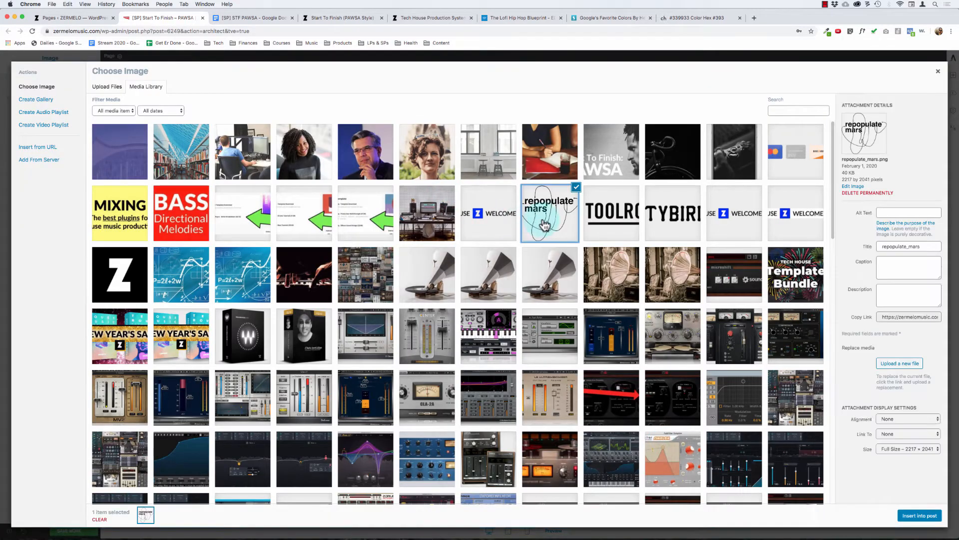
{"action": "left_click", "coordinate": [920, 517]}
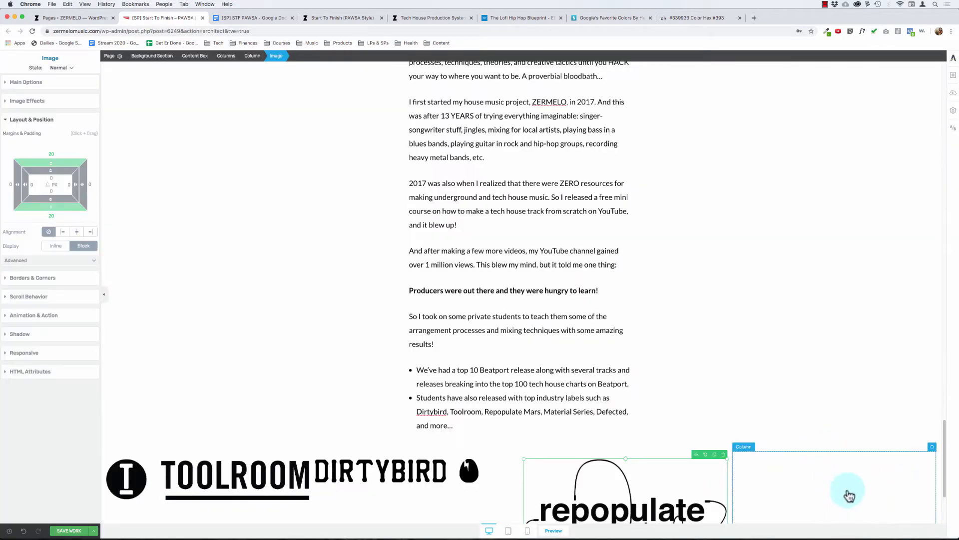
{"action": "left_click", "coordinate": [933, 447]}
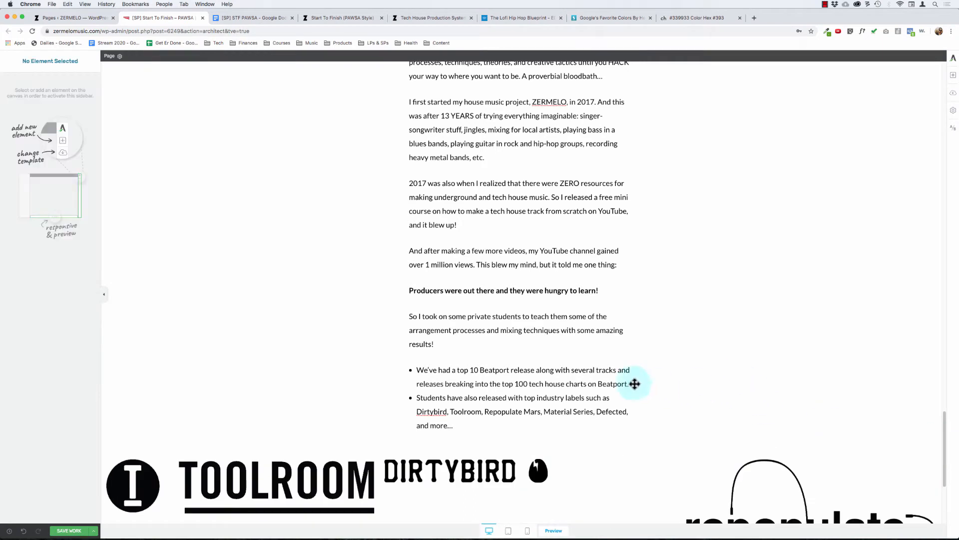
Step: Set the Toolroom logo's size to 200 px
{"action": "scroll", "coordinate": [634, 383], "scroll_direction": "down", "scroll_amount": 1}
{"action": "left_click", "coordinate": [469, 455]}
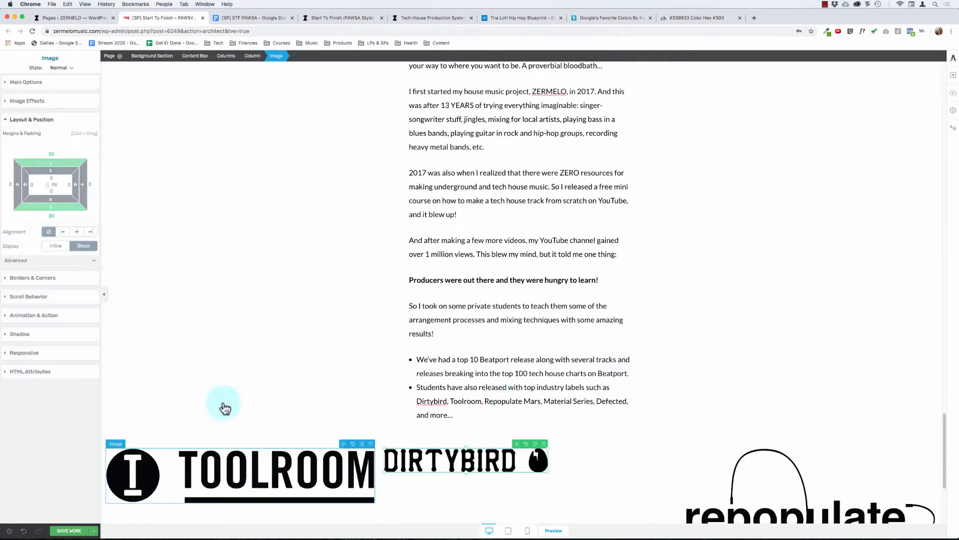
{"action": "left_click", "coordinate": [303, 486]}
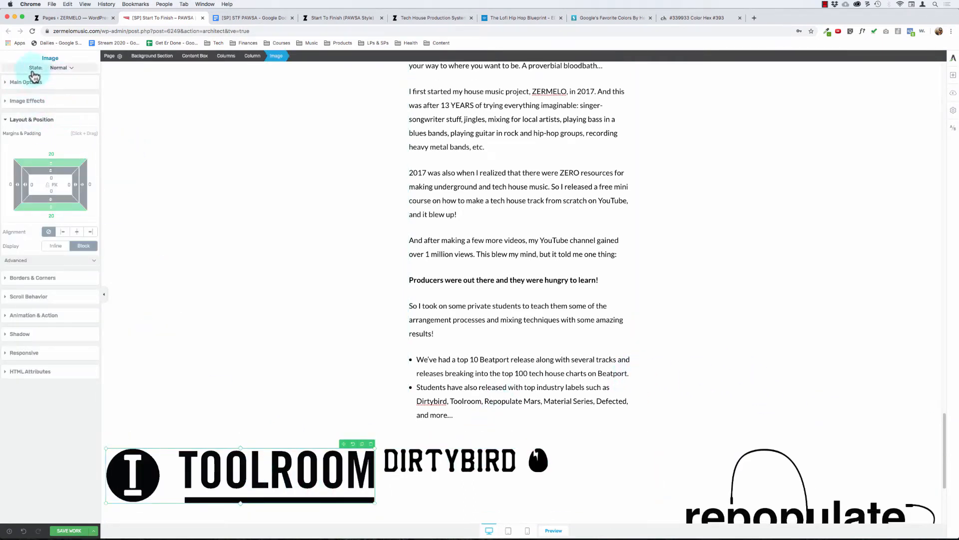
{"action": "left_click", "coordinate": [26, 82]}
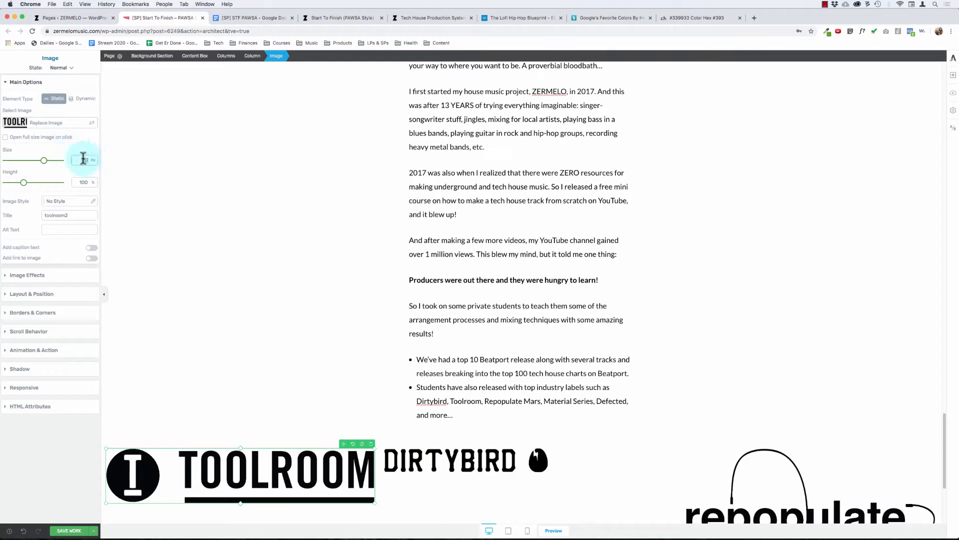
{"action": "type", "text": "100"}
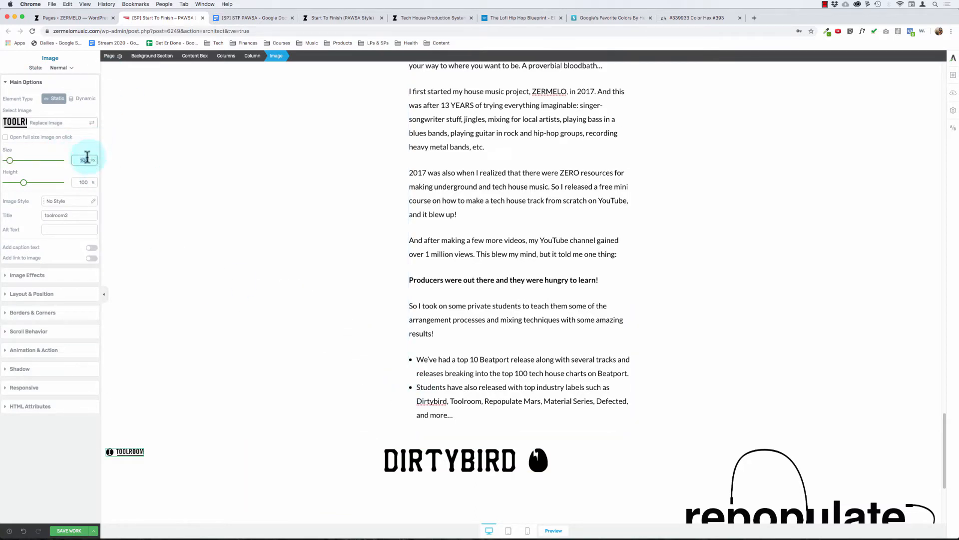
{"action": "type", "text": "200"}
Step: Set the size of the Dirtybird and Repopulate Mars logos to 200 px each
{"action": "left_click", "coordinate": [464, 459]}
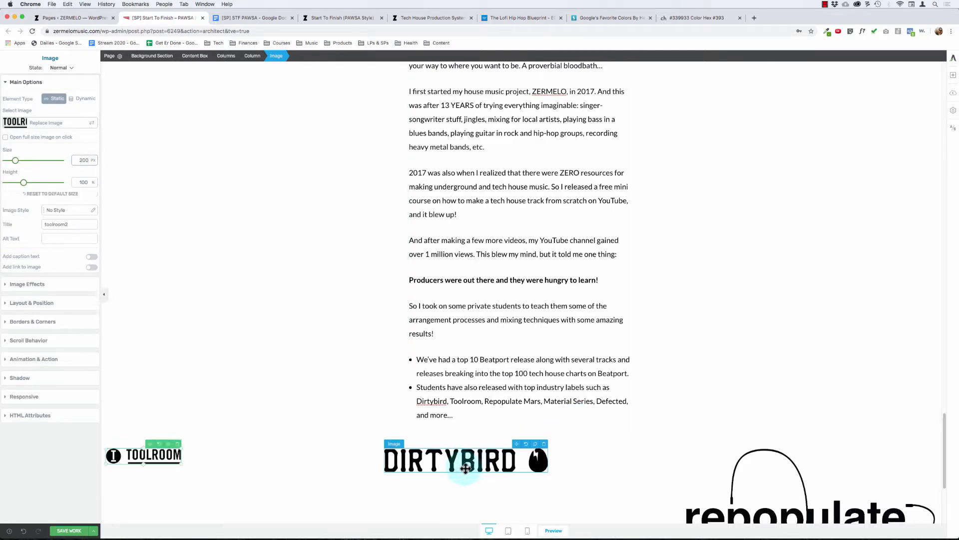
{"action": "left_click", "coordinate": [89, 161]}
{"action": "type", "text": "200"}
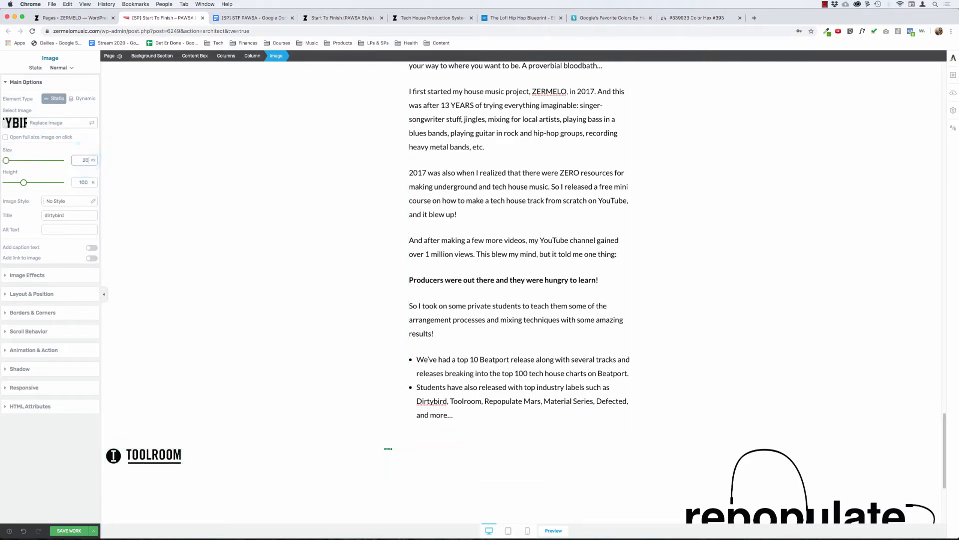
{"action": "left_click", "coordinate": [509, 366]}
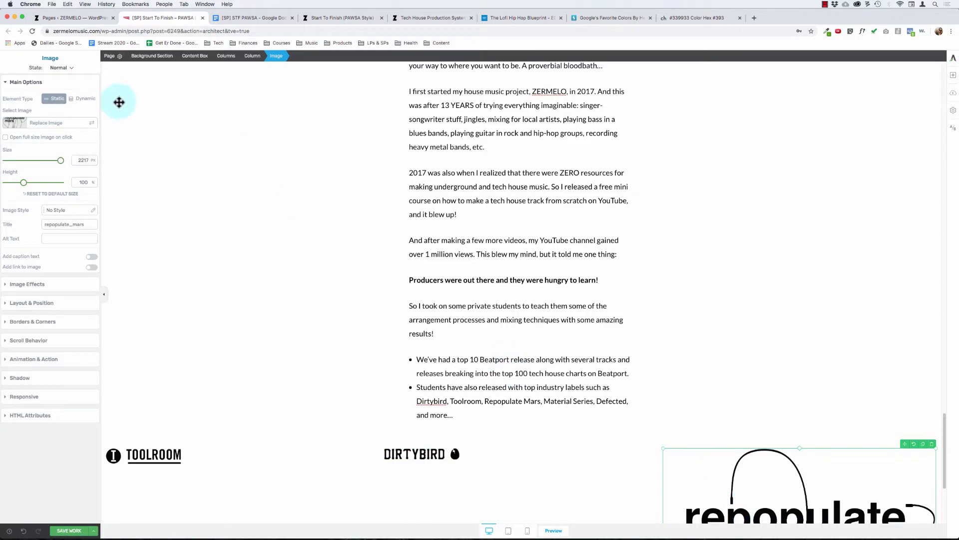
{"action": "left_click", "coordinate": [83, 156]}
{"action": "type", "text": "200"}
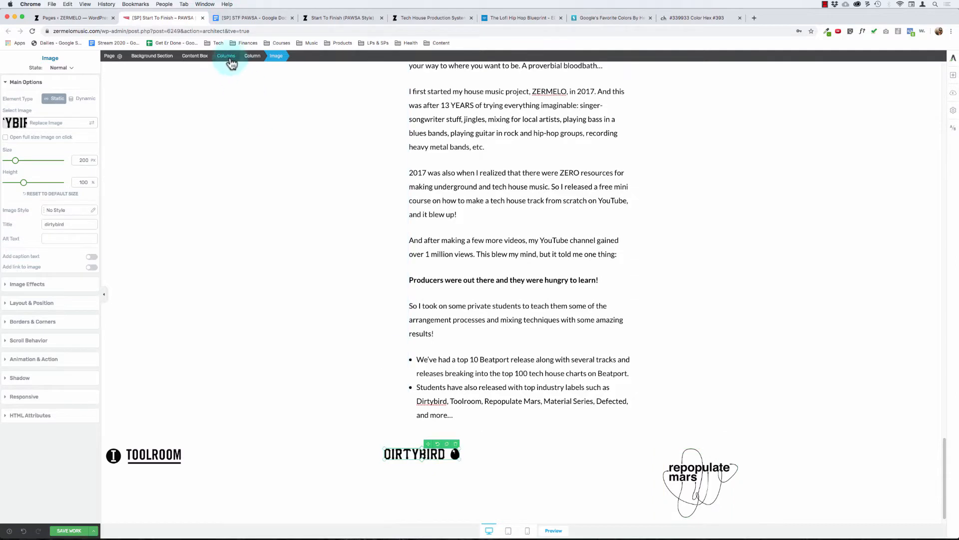
Step: Set the vertical position of the logo columns to the middle
{"action": "left_click", "coordinate": [228, 57]}
{"action": "left_click", "coordinate": [70, 136]}
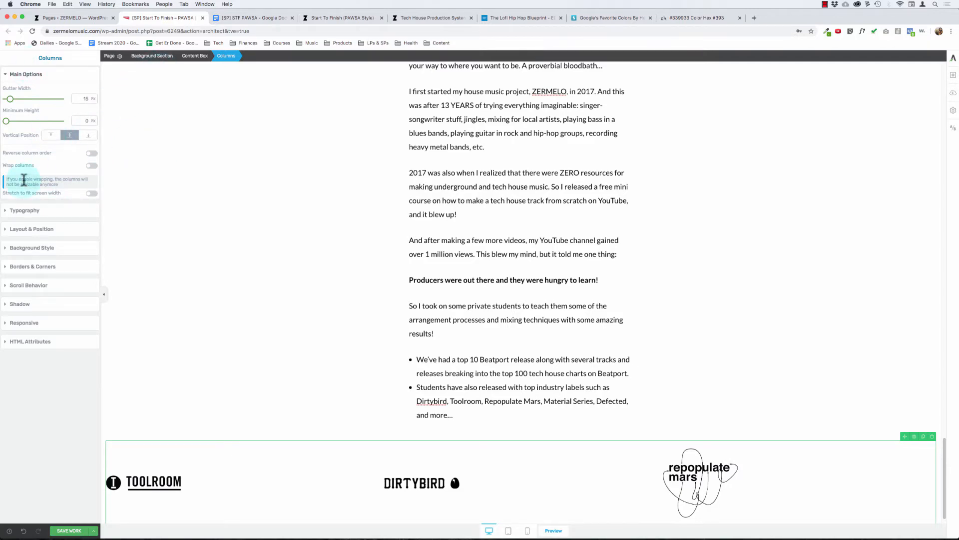
{"action": "left_click_drag", "start_coordinate": [182, 194], "coordinate": [205, 387]}
Step: Center the Toolroom, Dirtybird and Repopulate Mars logos horizontally within their columns
{"action": "left_click", "coordinate": [151, 481]}
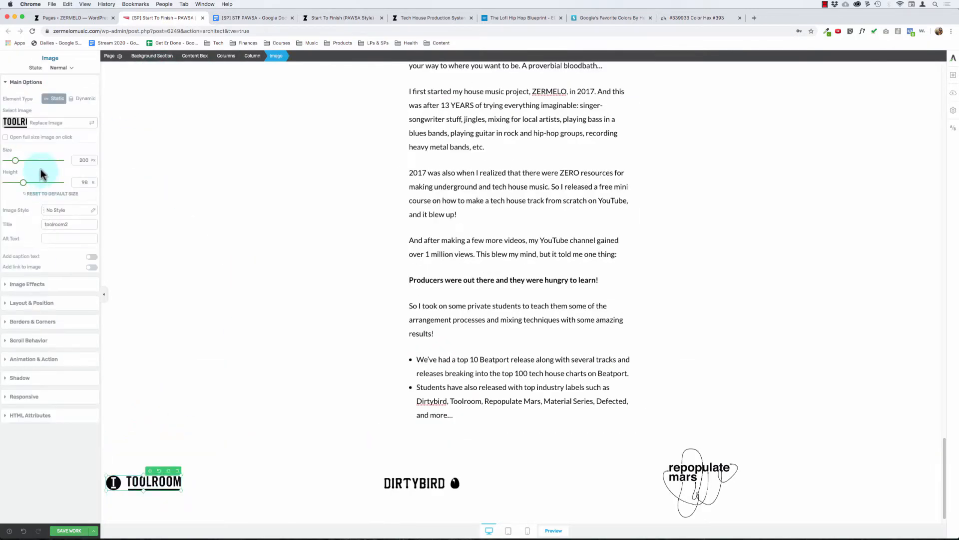
{"action": "left_click", "coordinate": [40, 301]}
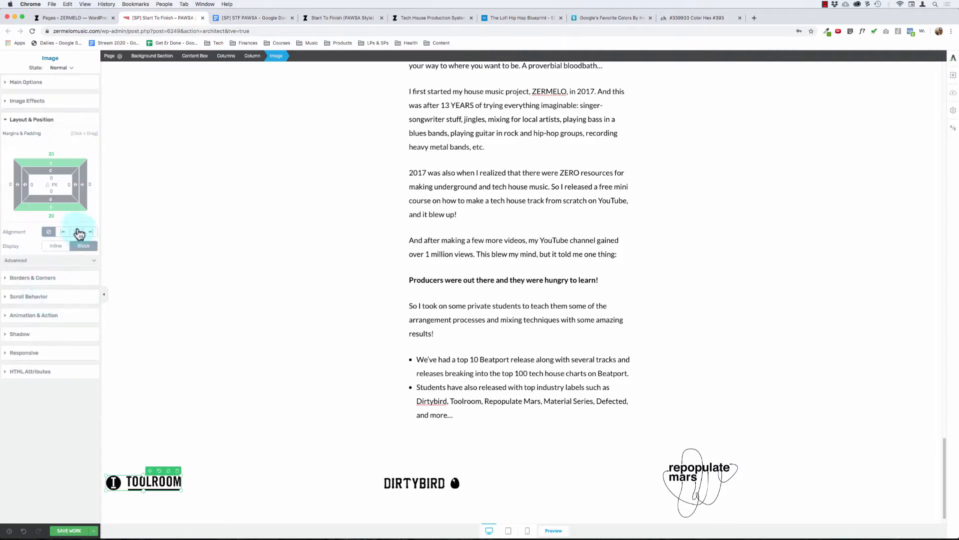
{"action": "left_click", "coordinate": [79, 231]}
{"action": "left_click", "coordinate": [436, 482]}
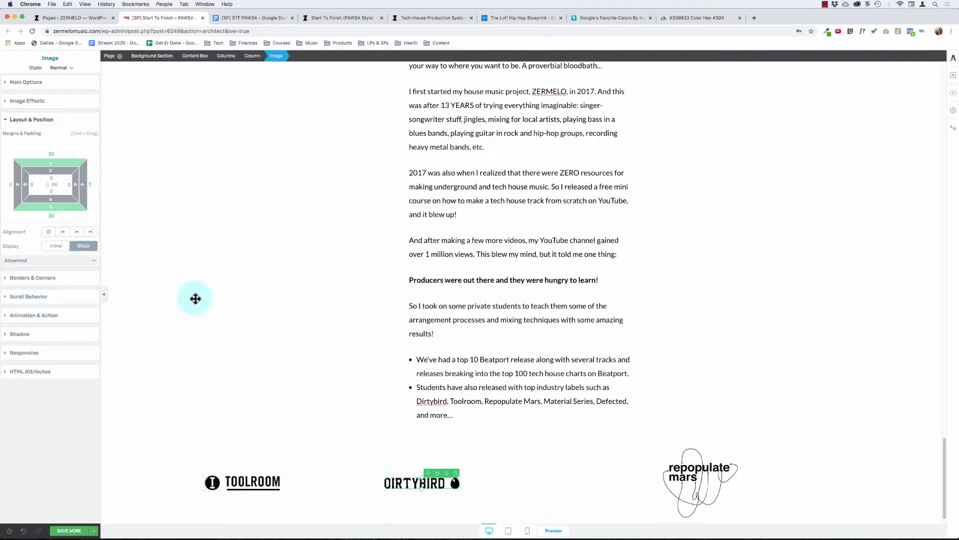
{"action": "left_click", "coordinate": [76, 231]}
{"action": "left_click", "coordinate": [679, 470]}
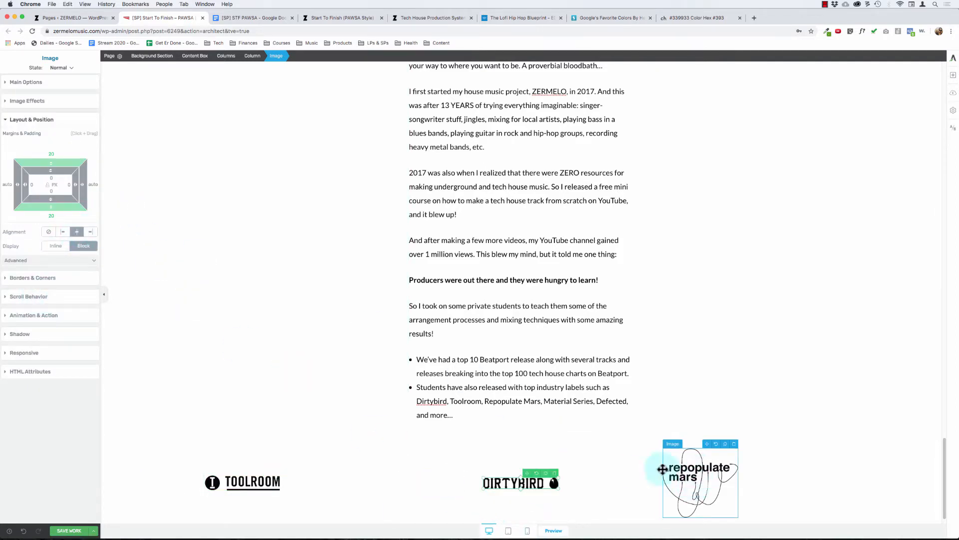
{"action": "left_click", "coordinate": [77, 231]}
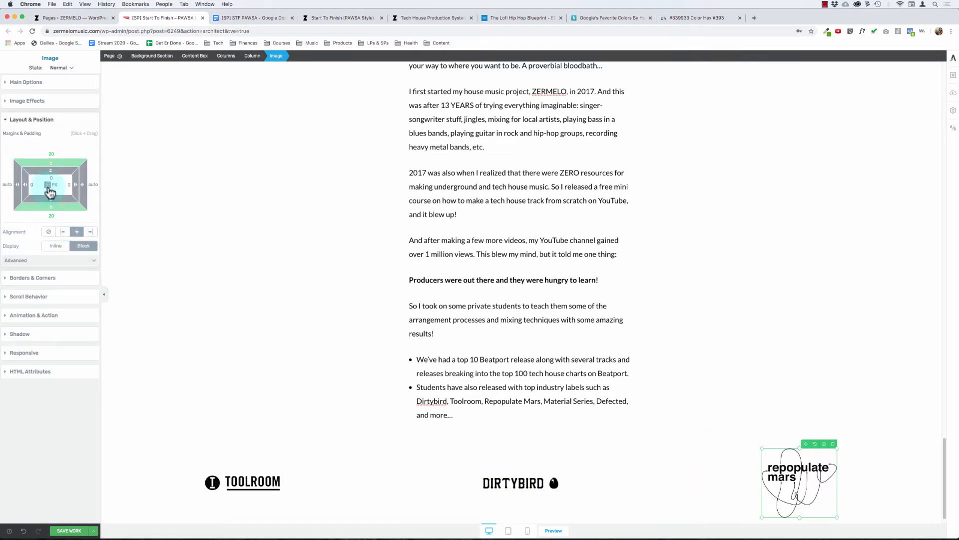
Step: Remove the margins around the Repopulate Mars and Toolroom logos by setting them to 0, with Toolroom centered in its column
{"action": "left_click", "coordinate": [54, 155]}
{"action": "type", "text": "0"}
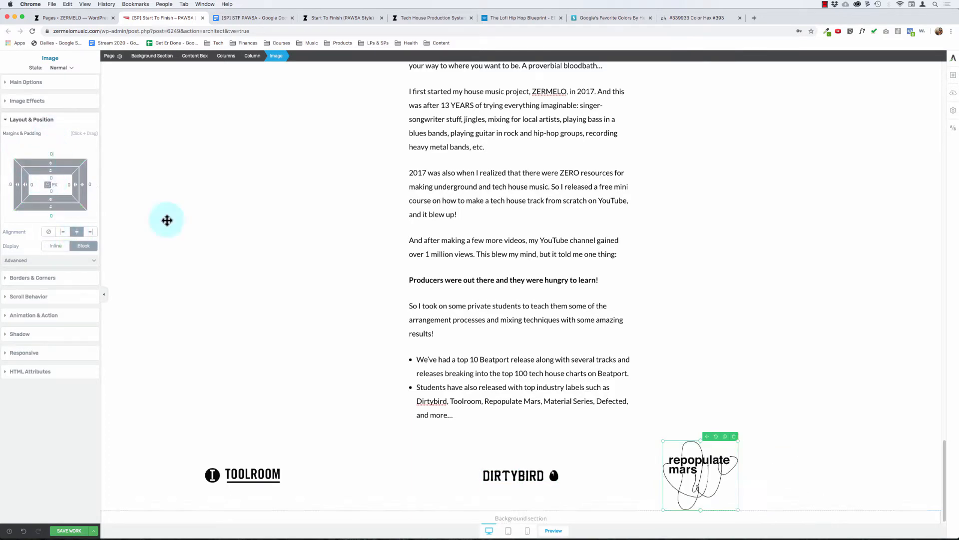
{"action": "left_click", "coordinate": [485, 462]}
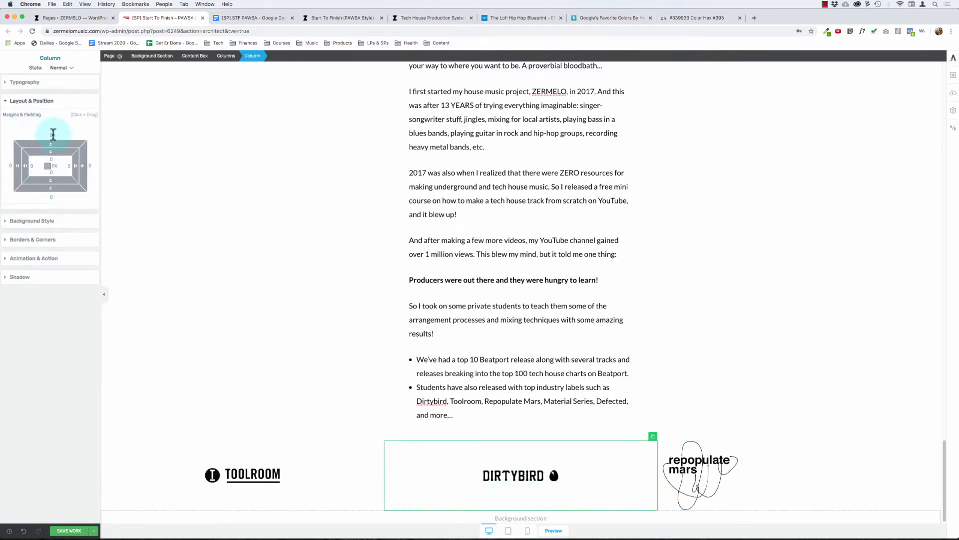
{"action": "left_click", "coordinate": [243, 478]}
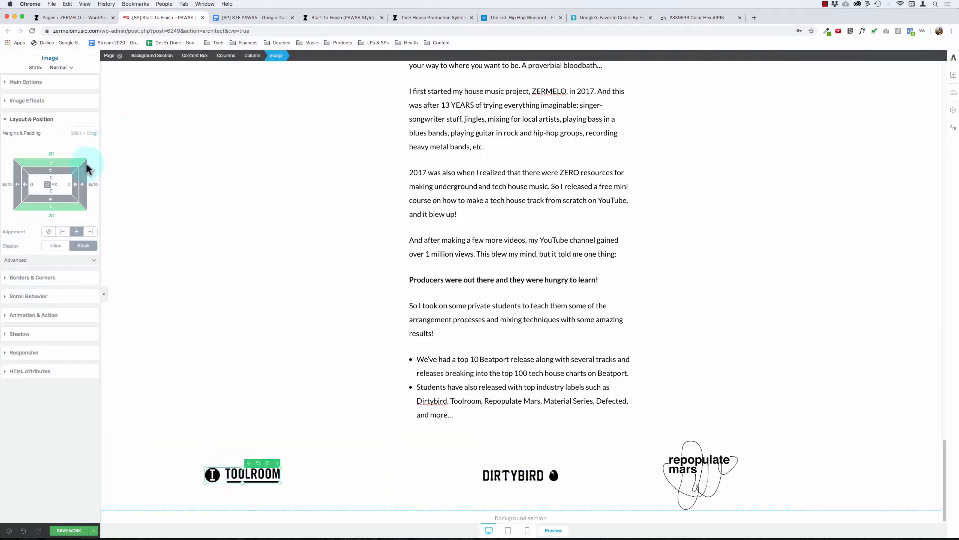
{"action": "left_click", "coordinate": [51, 153]}
{"action": "type", "text": "0"}
{"action": "left_click", "coordinate": [63, 232]}
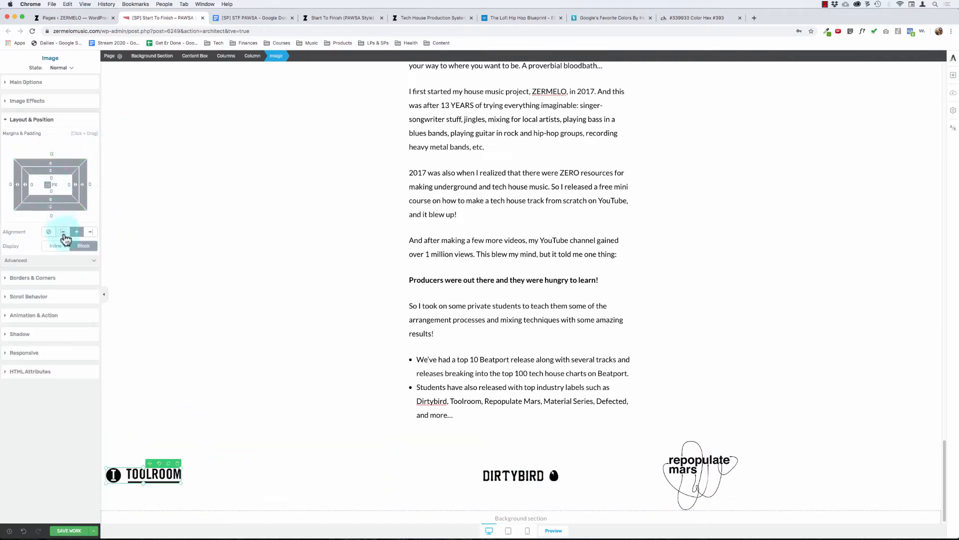
Step: Set the Dirtybird logo's margins to 0 and center the logo in its column
{"action": "left_click", "coordinate": [517, 490]}
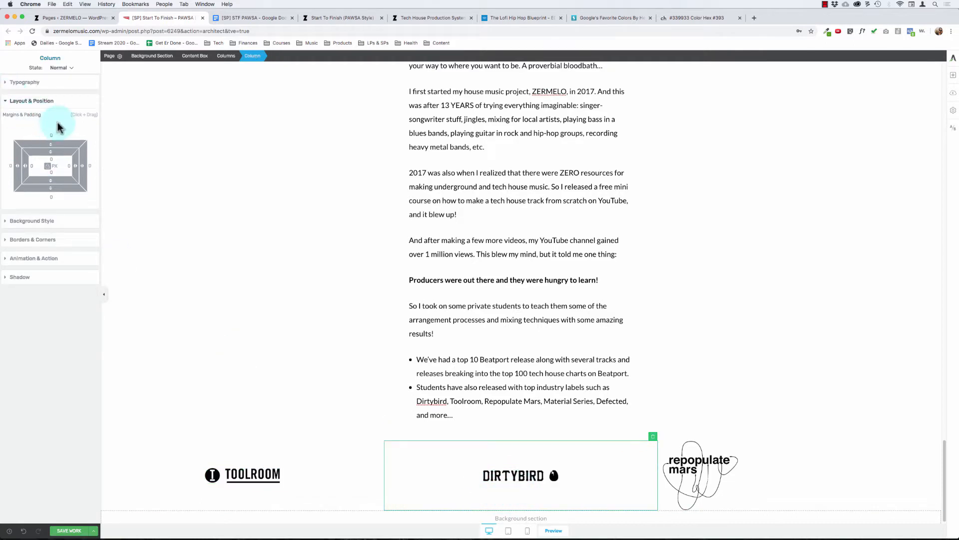
{"action": "left_click", "coordinate": [522, 474]}
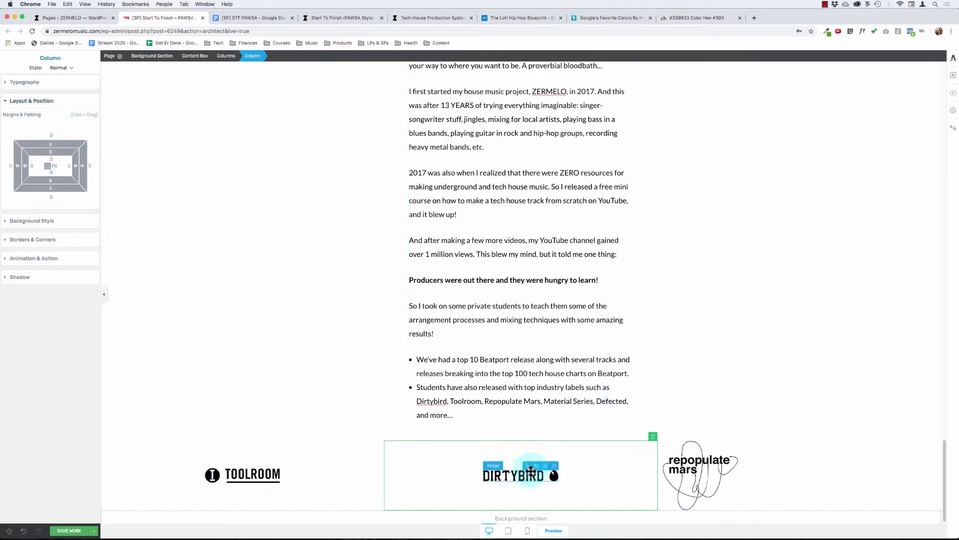
{"action": "left_click", "coordinate": [54, 186]}
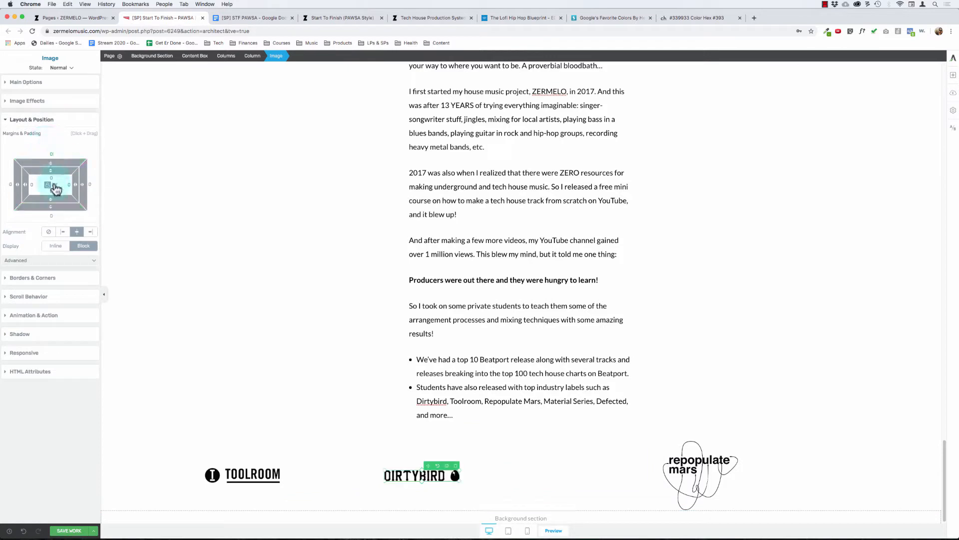
{"action": "left_click", "coordinate": [63, 231]}
{"action": "left_click", "coordinate": [76, 231]}
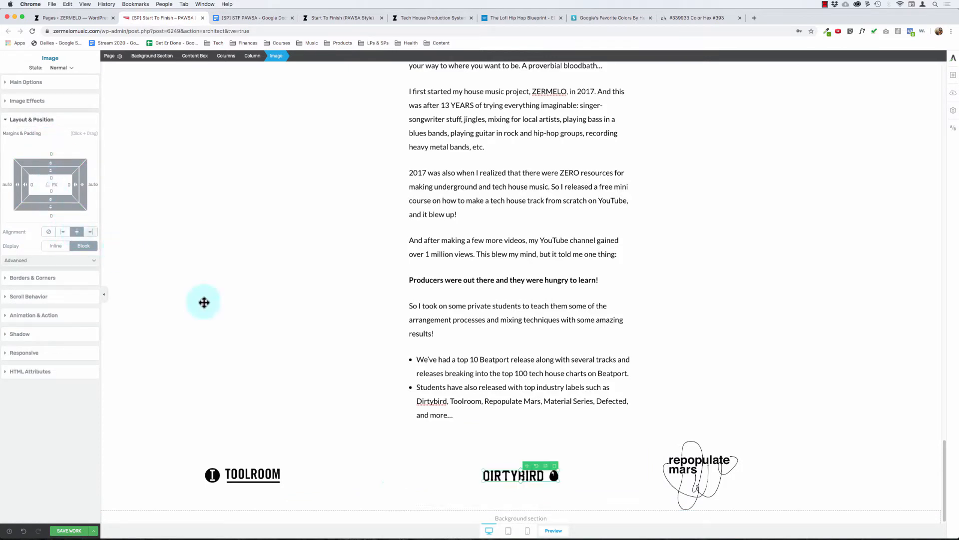
Step: Center the Repopulate Mars logo in its column
{"action": "left_click", "coordinate": [697, 475]}
{"action": "left_click", "coordinate": [92, 231]}
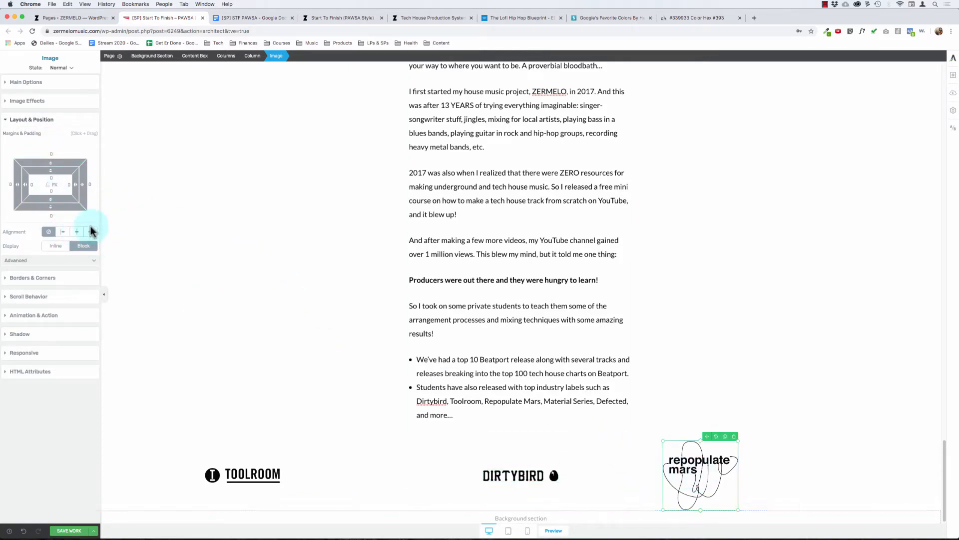
{"action": "left_click", "coordinate": [77, 231]}
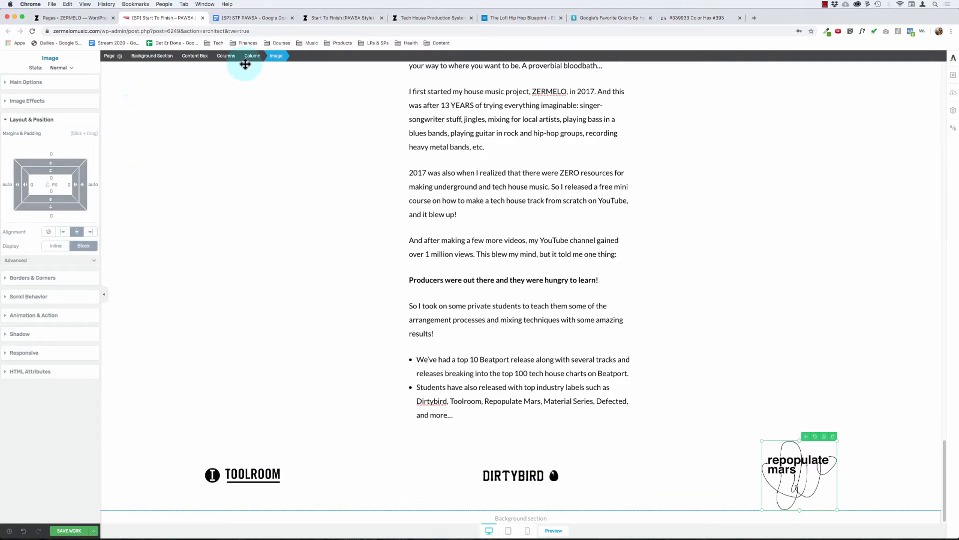
Step: Limit the content box around the logo row to a maximum width of 800 px and center it on the page
{"action": "left_click", "coordinate": [226, 56]}
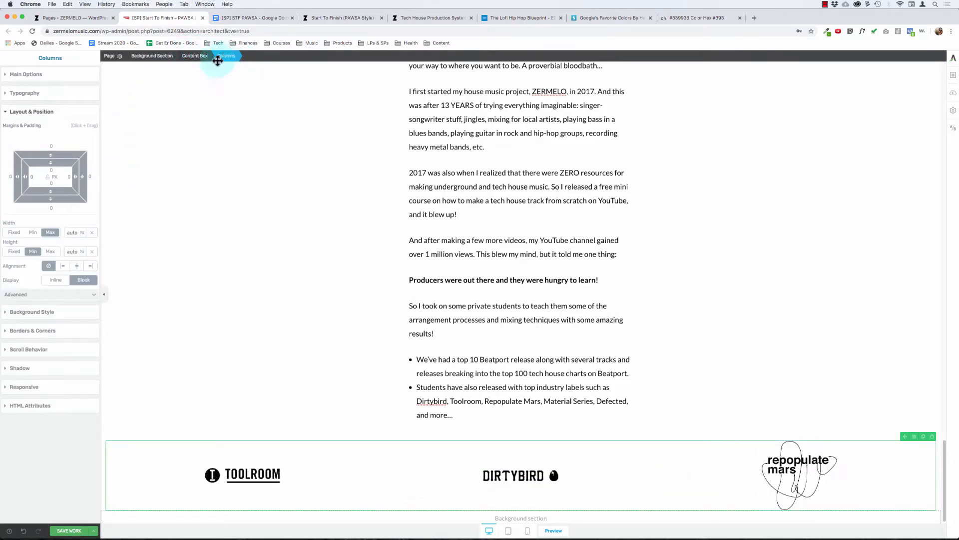
{"action": "left_click", "coordinate": [211, 57]}
{"action": "left_click", "coordinate": [198, 56]}
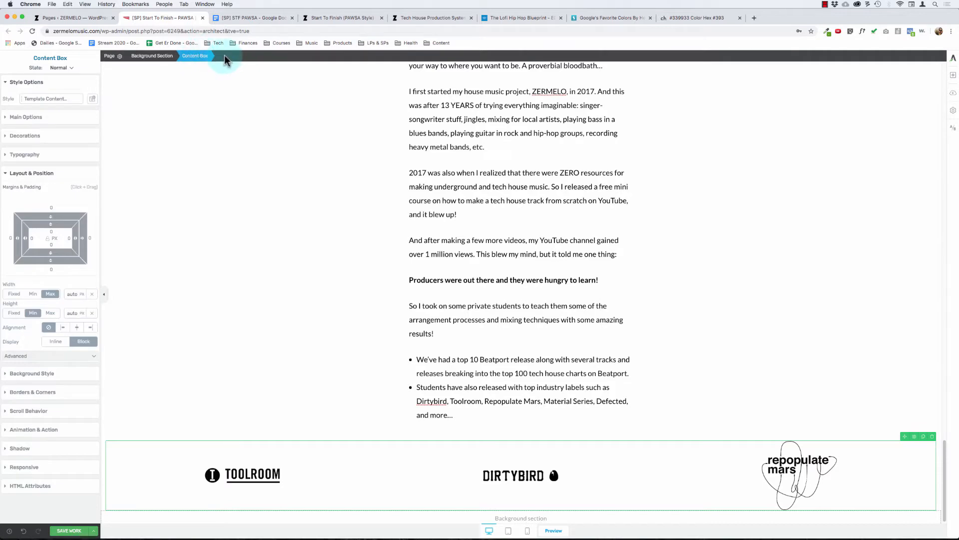
{"action": "left_click", "coordinate": [22, 82]}
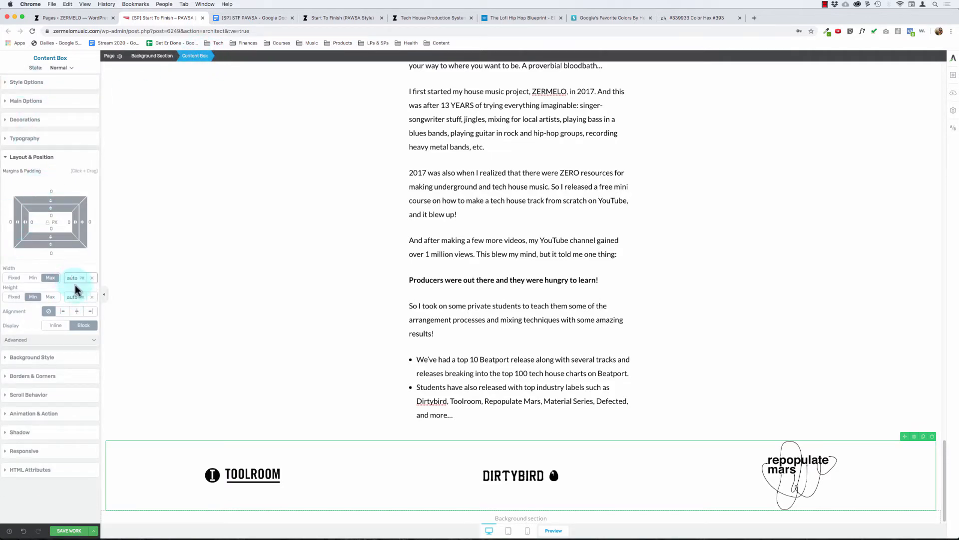
{"action": "left_click_drag", "start_coordinate": [73, 274], "coordinate": [44, 537]}
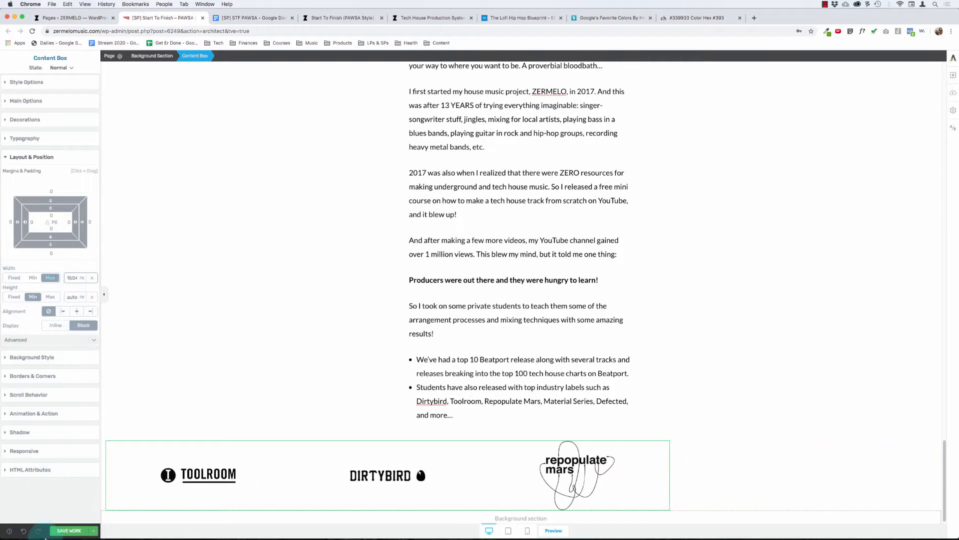
{"action": "left_click", "coordinate": [76, 311]}
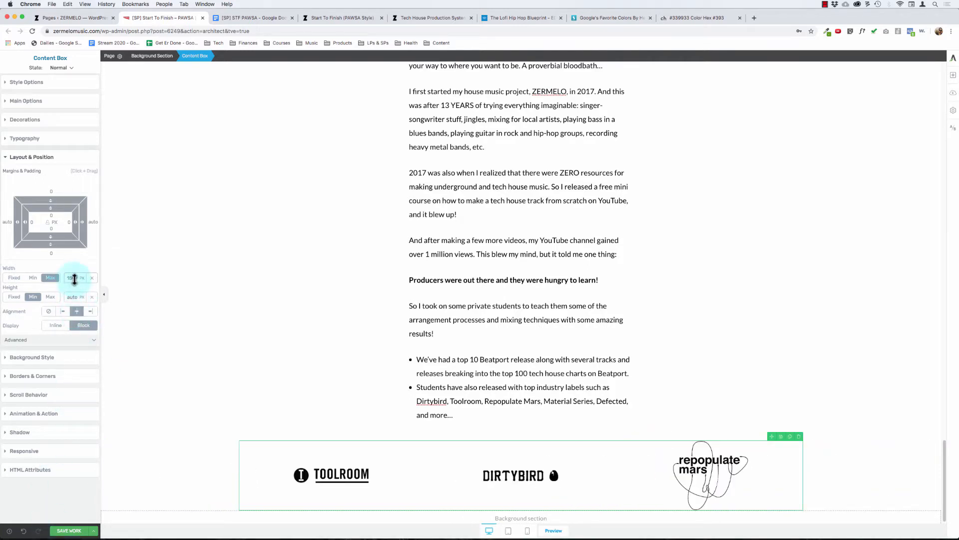
{"action": "left_click_drag", "start_coordinate": [74, 278], "coordinate": [83, 535]}
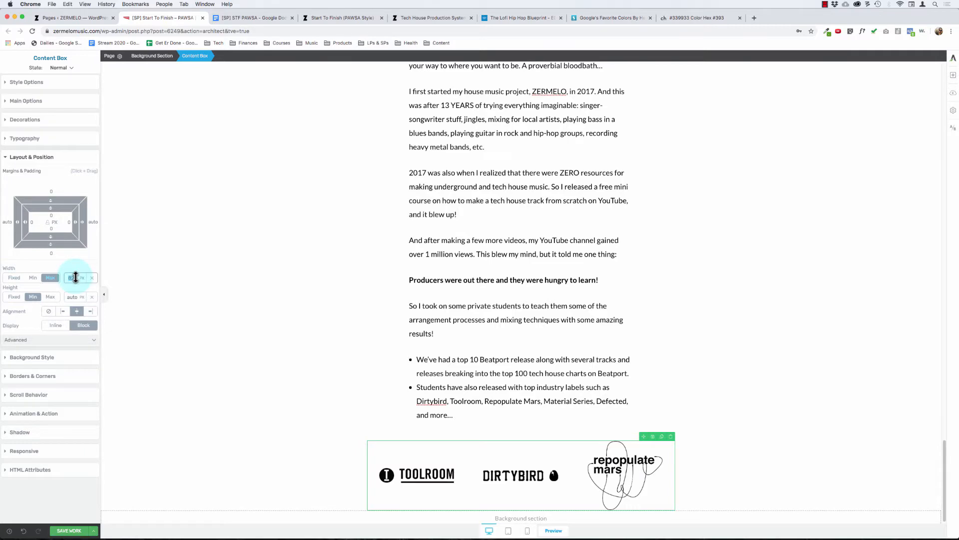
{"action": "type", "text": "800"}
{"action": "left_click", "coordinate": [524, 306]}
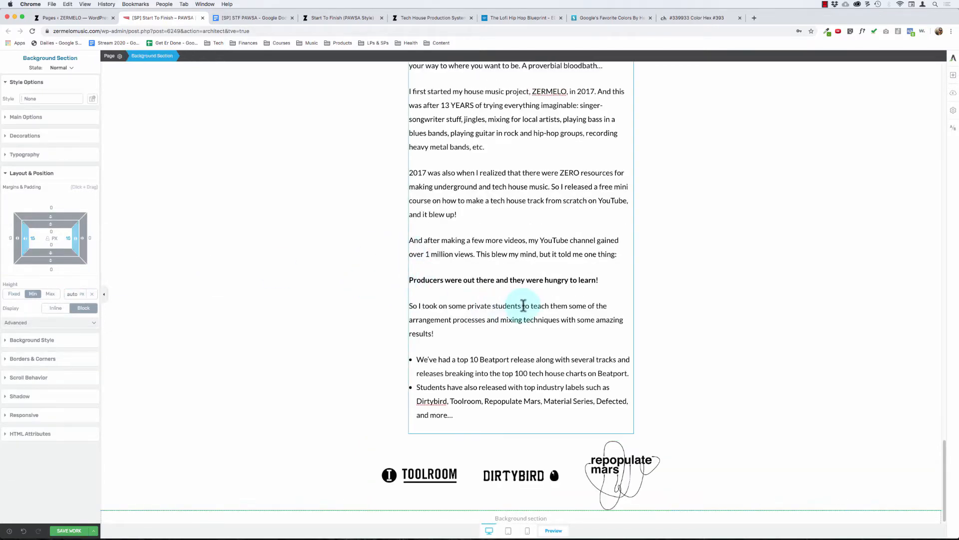
Step: Remove the bottom margin of the text content box above the logo row
{"action": "left_click", "coordinate": [492, 377]}
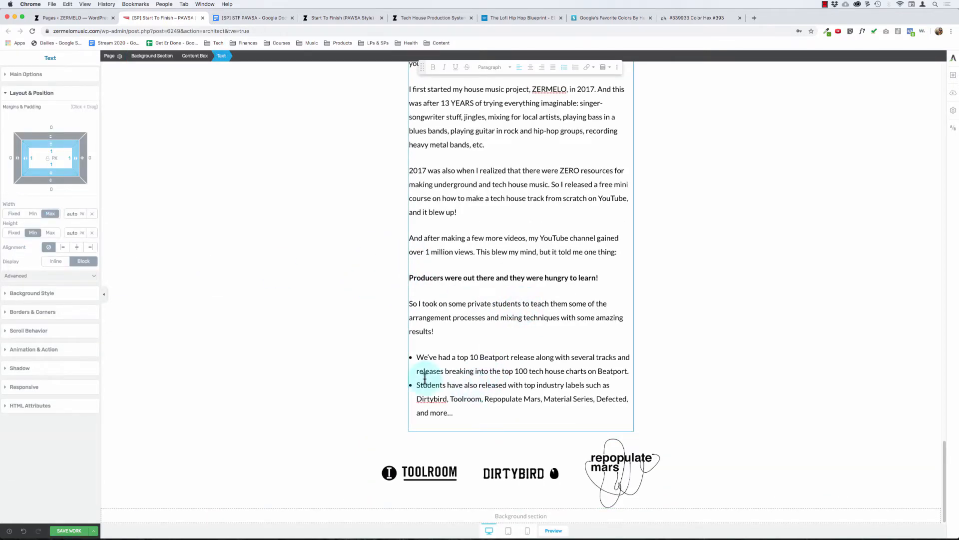
{"action": "left_click", "coordinate": [495, 456]}
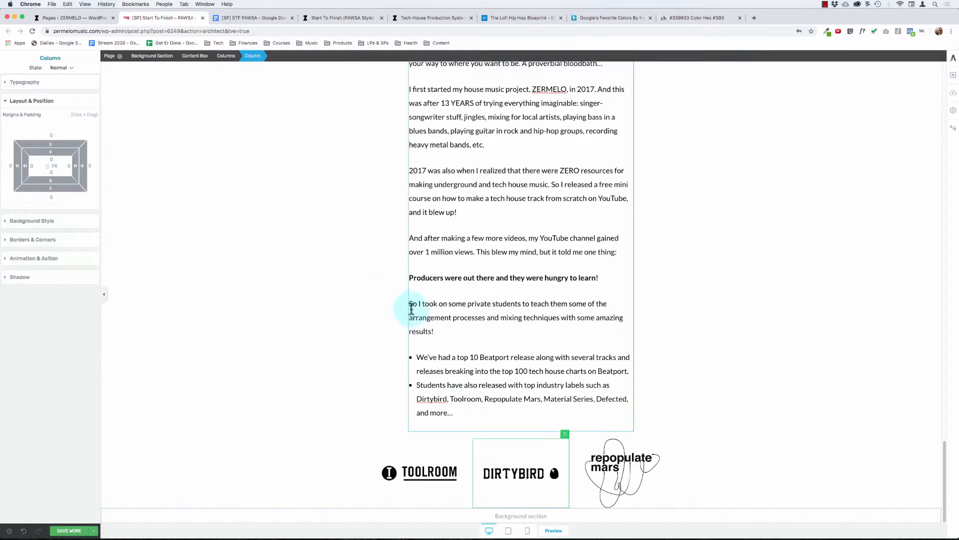
{"action": "left_click", "coordinate": [226, 58]}
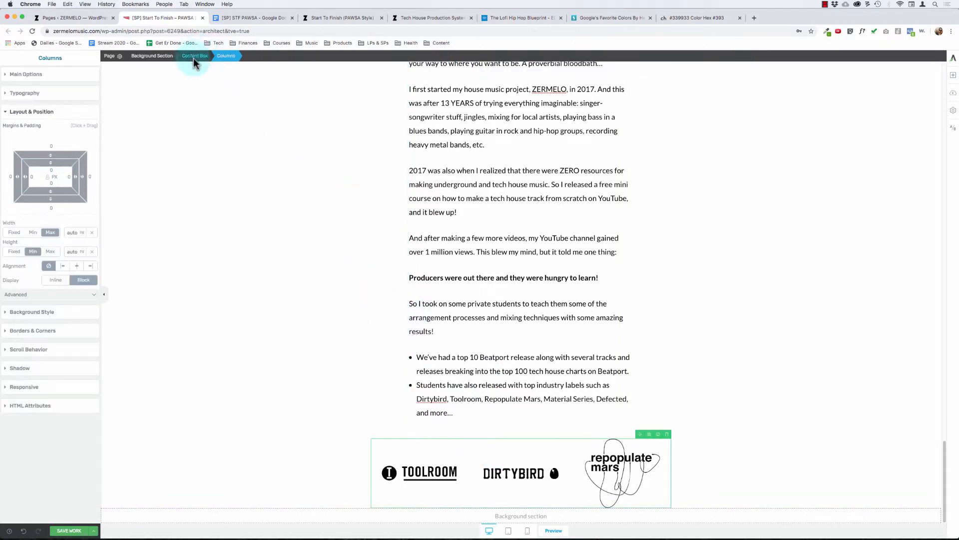
{"action": "left_click", "coordinate": [423, 317]}
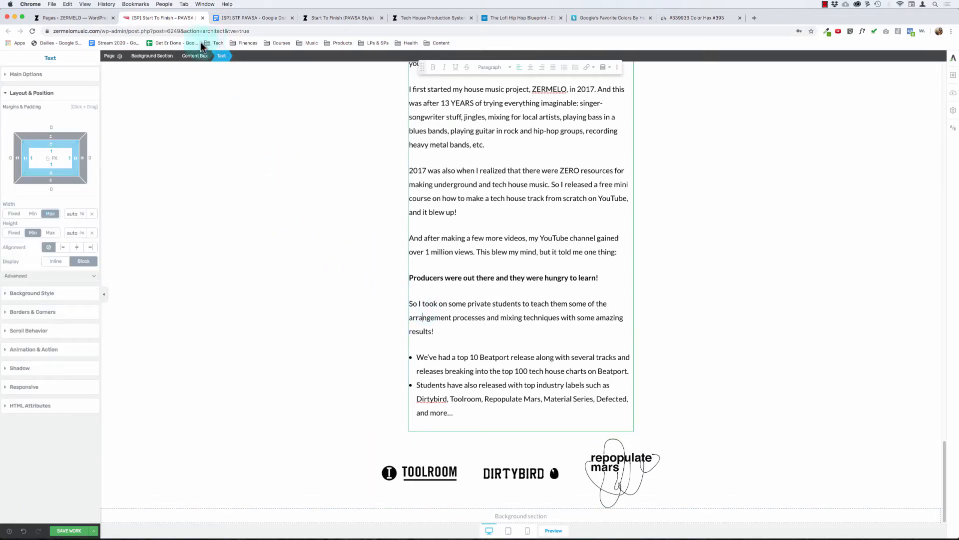
{"action": "left_click", "coordinate": [190, 63]}
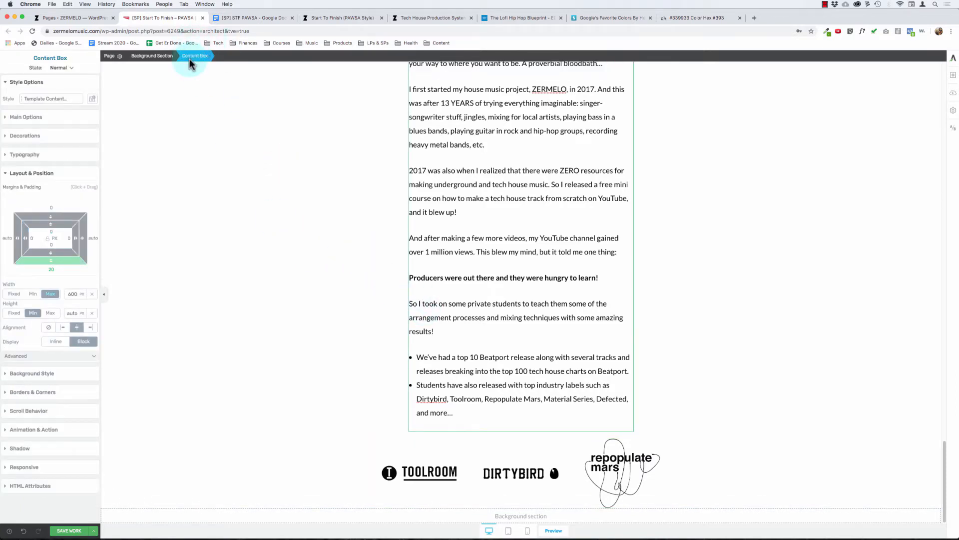
{"action": "left_click", "coordinate": [52, 270]}
{"action": "left_click", "coordinate": [519, 259]}
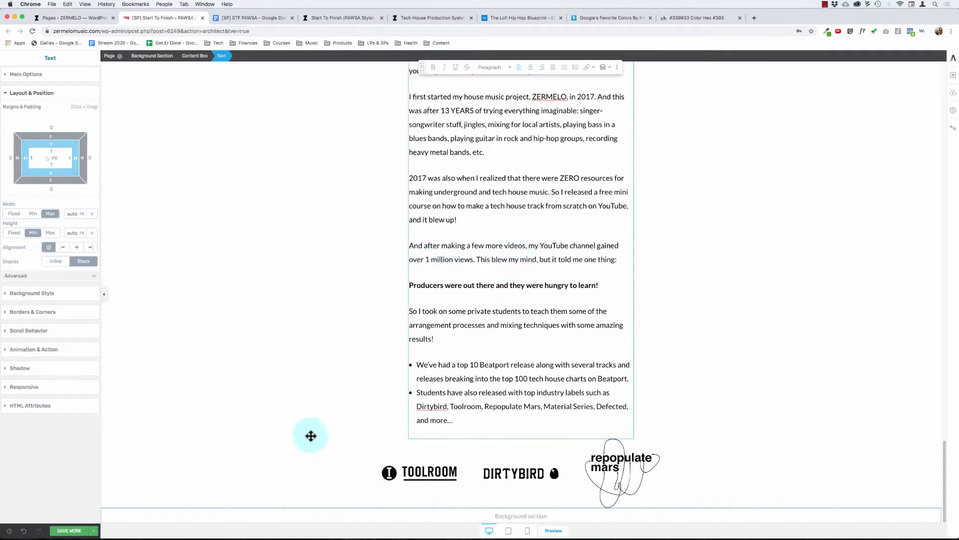
Step: Try to add a new element below the logo row
{"action": "left_click", "coordinate": [260, 401]}
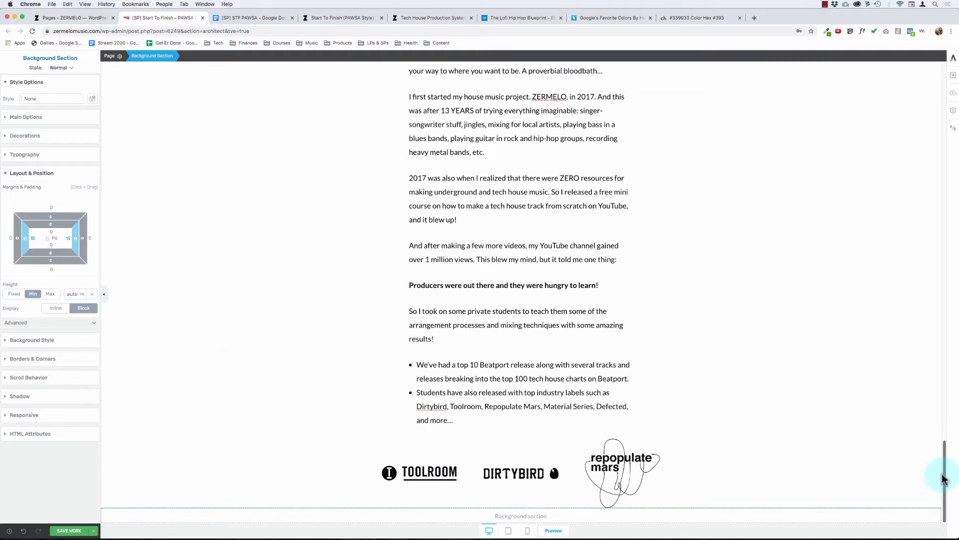
{"action": "left_click_drag", "start_coordinate": [946, 481], "coordinate": [948, 510]}
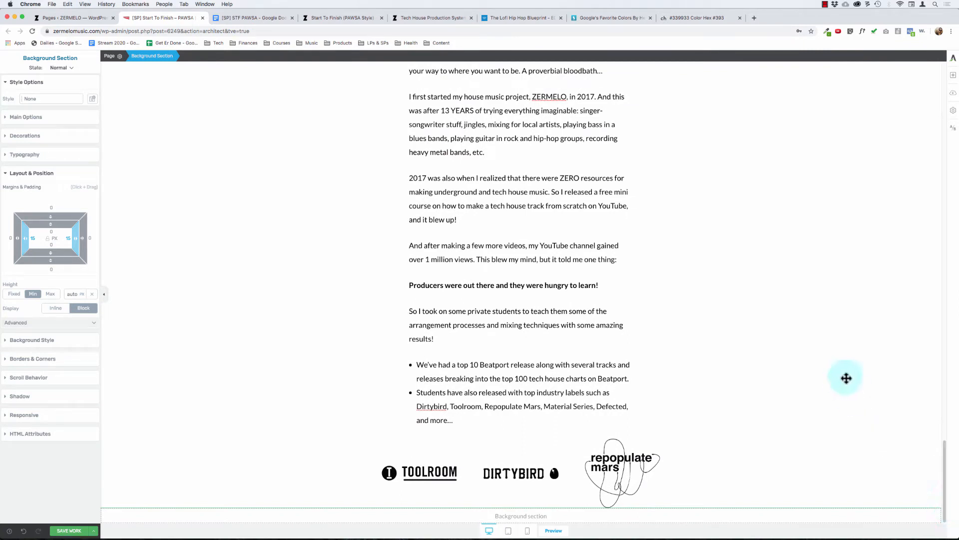
{"action": "left_click", "coordinate": [955, 80]}
{"action": "left_click_drag", "start_coordinate": [885, 178], "coordinate": [569, 504]}
Step: Select the content box that holds the three label logos
{"action": "left_click", "coordinate": [599, 443]}
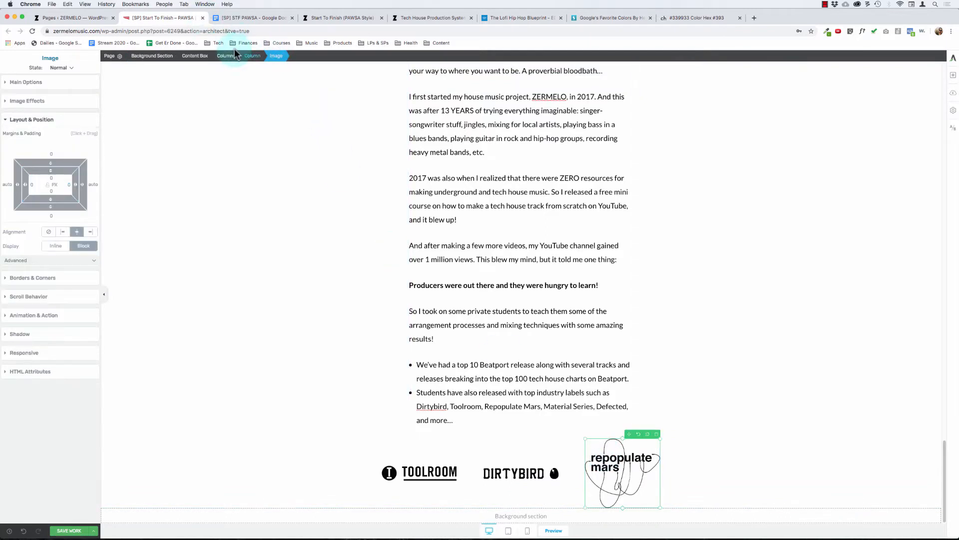
{"action": "left_click", "coordinate": [202, 56]}
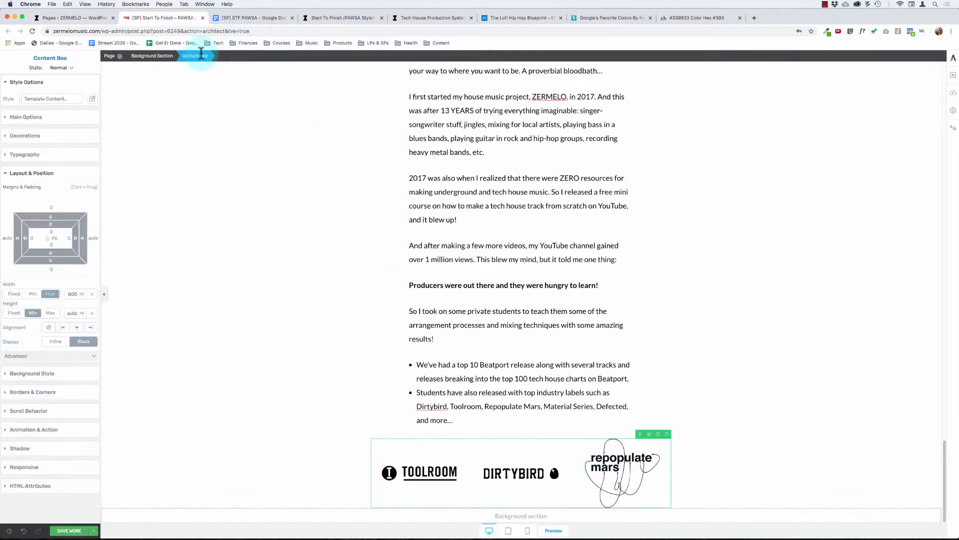
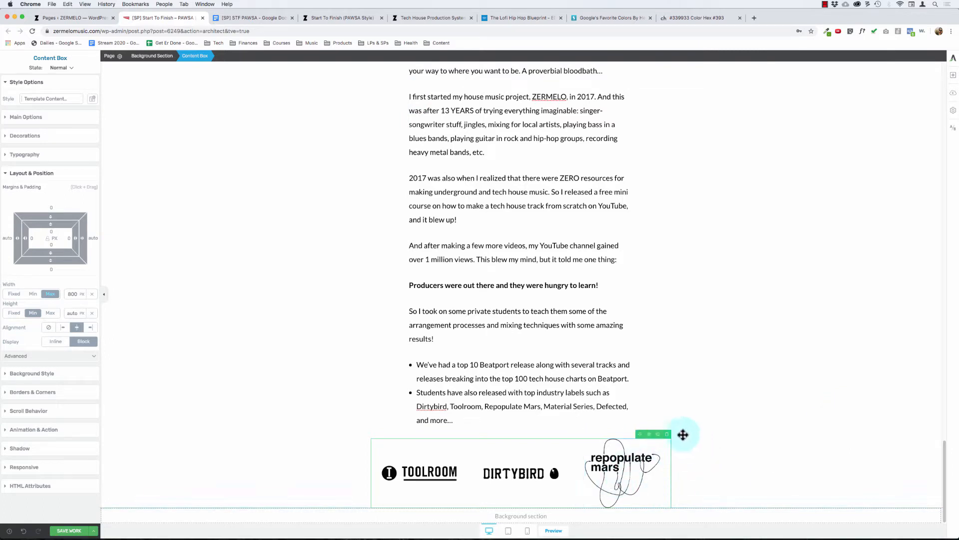
{"action": "left_click", "coordinate": [953, 83]}
{"action": "left_click_drag", "start_coordinate": [882, 192], "coordinate": [399, 508]}
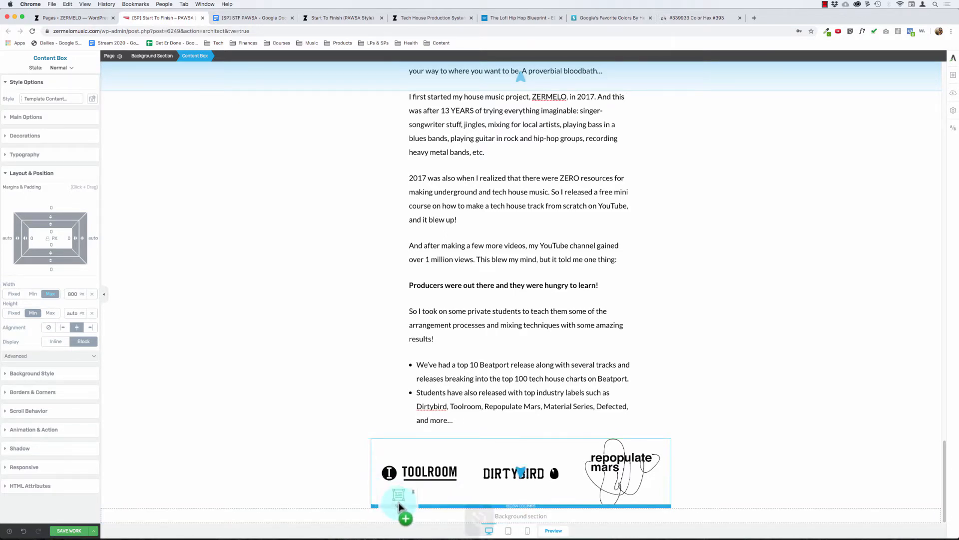
{"action": "key", "text": "Escape"}
Step: Duplicate the content box holding the three label logos and delete the logo columns from the lower copy
{"action": "left_click", "coordinate": [605, 467]}
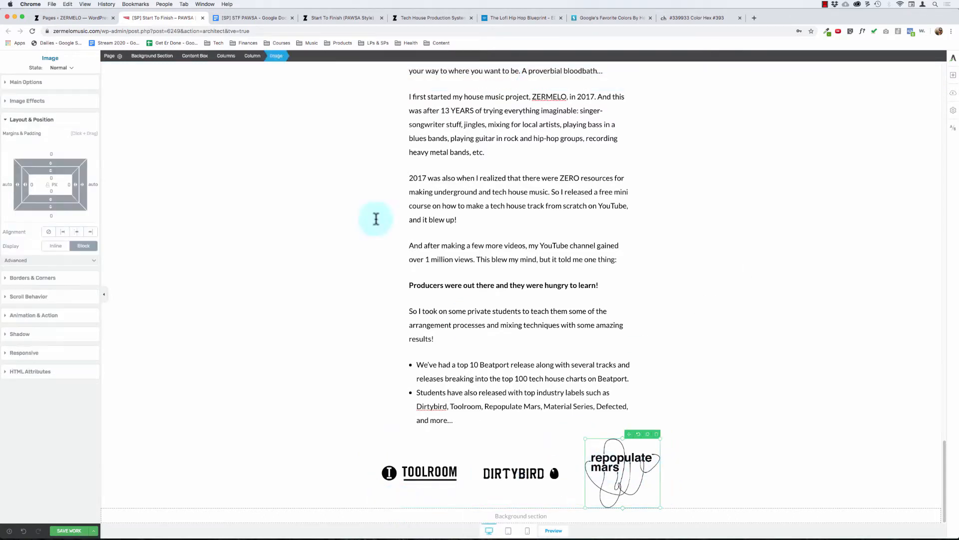
{"action": "left_click", "coordinate": [196, 55]}
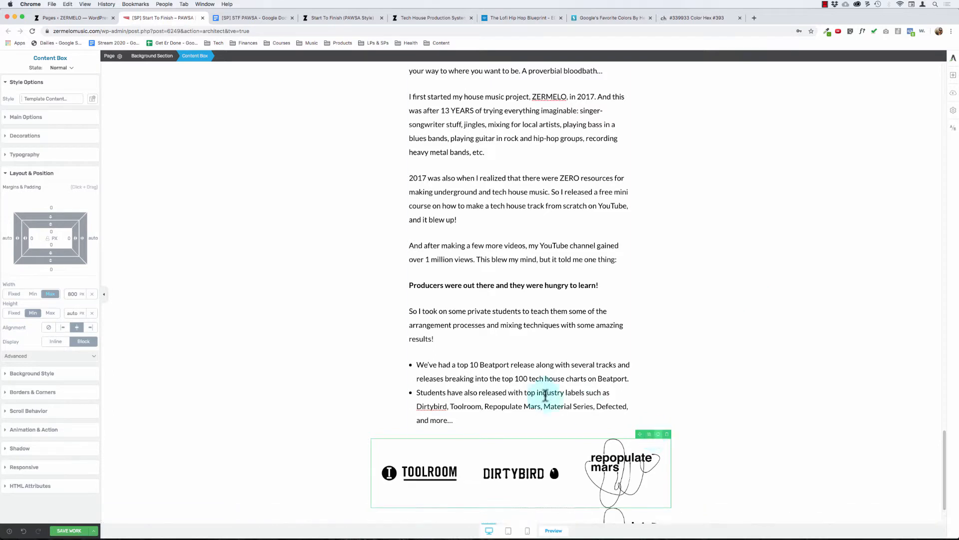
{"action": "left_click", "coordinate": [658, 434]}
{"action": "left_click", "coordinate": [636, 453]}
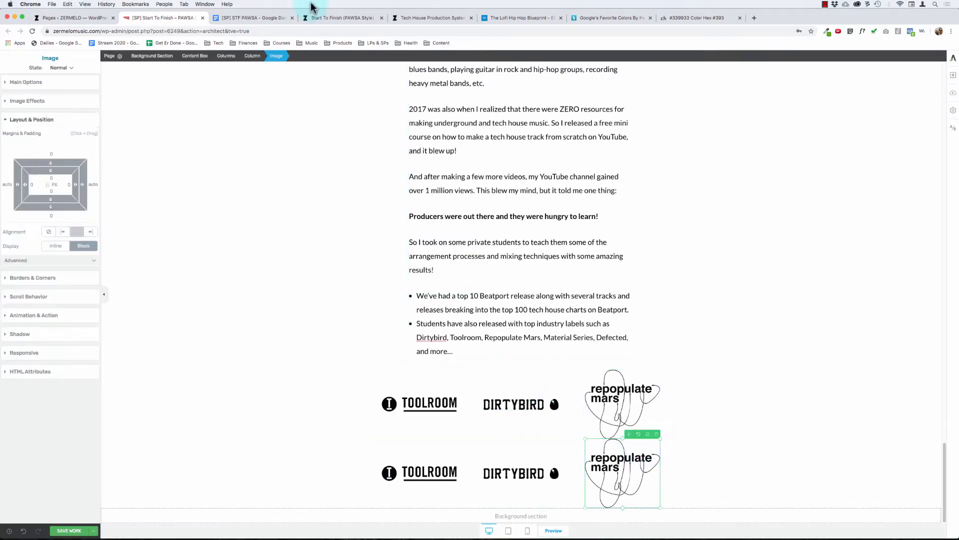
{"action": "left_click", "coordinate": [230, 55]}
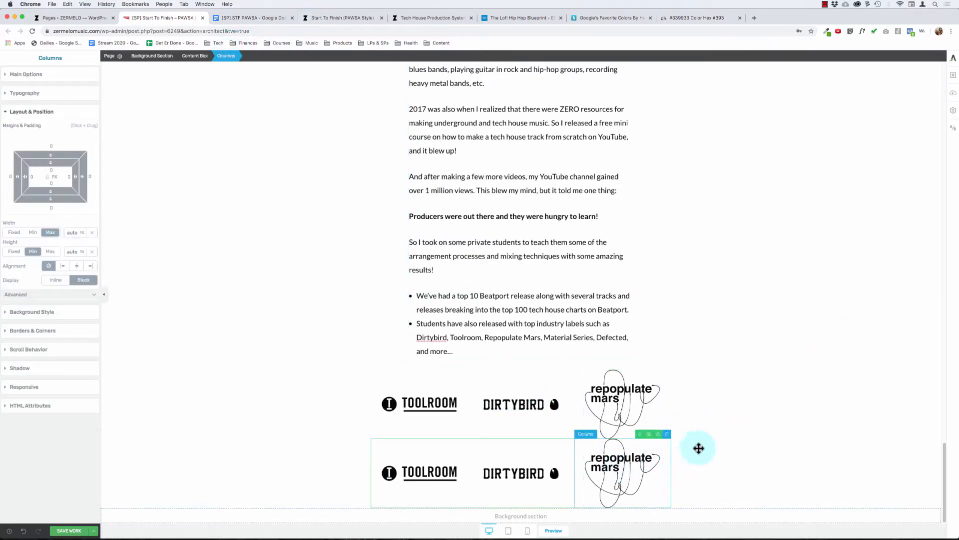
{"action": "left_click", "coordinate": [667, 434]}
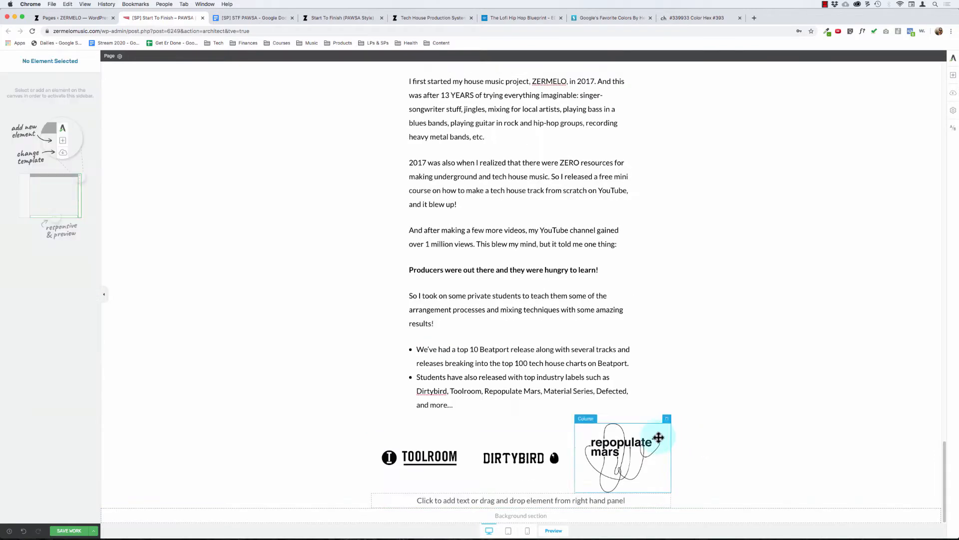
Step: Paste the copied sales text starting "But working one-on-one" into the empty content box and remove the blank lines above it
{"action": "left_click", "coordinate": [563, 500]}
{"action": "key", "text": "super+v"}
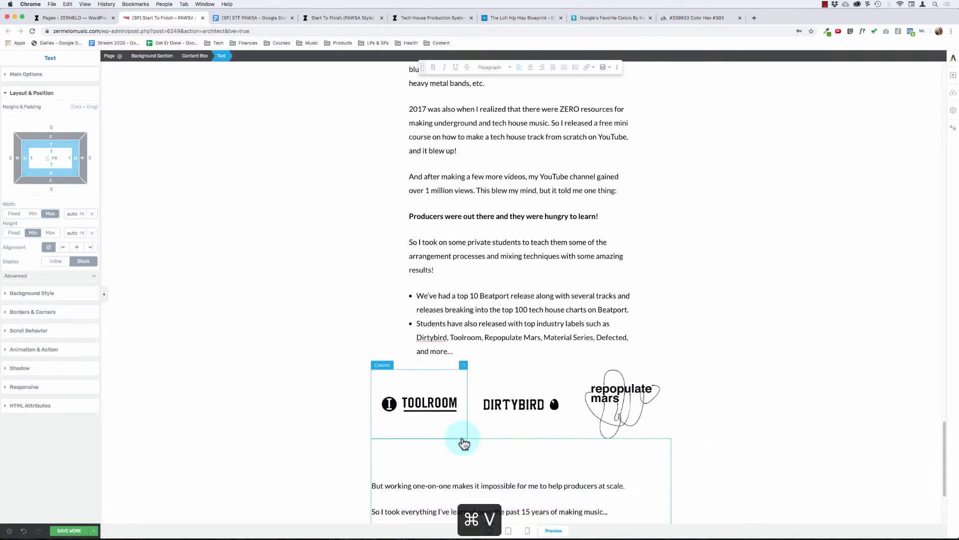
{"action": "scroll", "coordinate": [464, 443], "scroll_direction": "down", "scroll_amount": 3}
{"action": "left_click", "coordinate": [406, 331]}
{"action": "key", "text": "super+Left"}
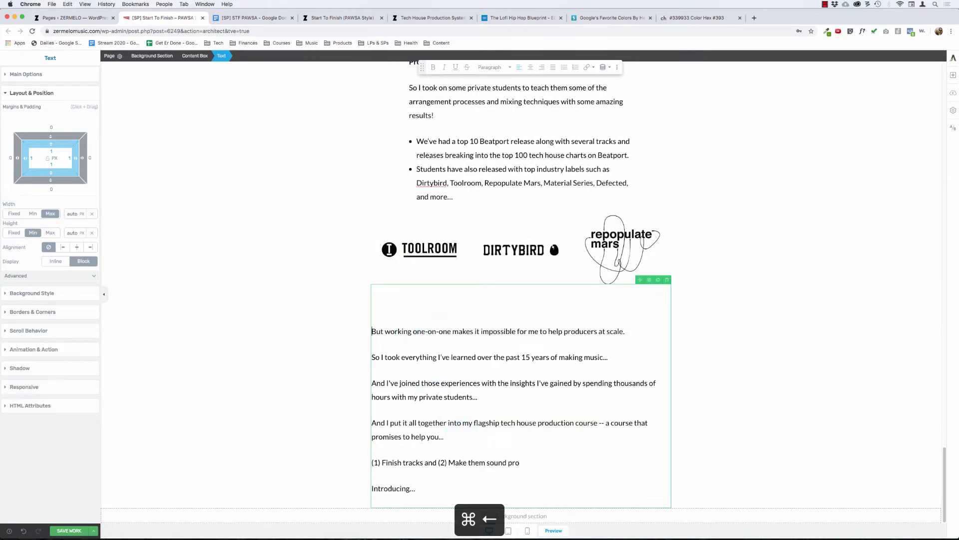
{"action": "key", "text": "BackSpace"}
{"action": "key", "text": "BackSpace"}
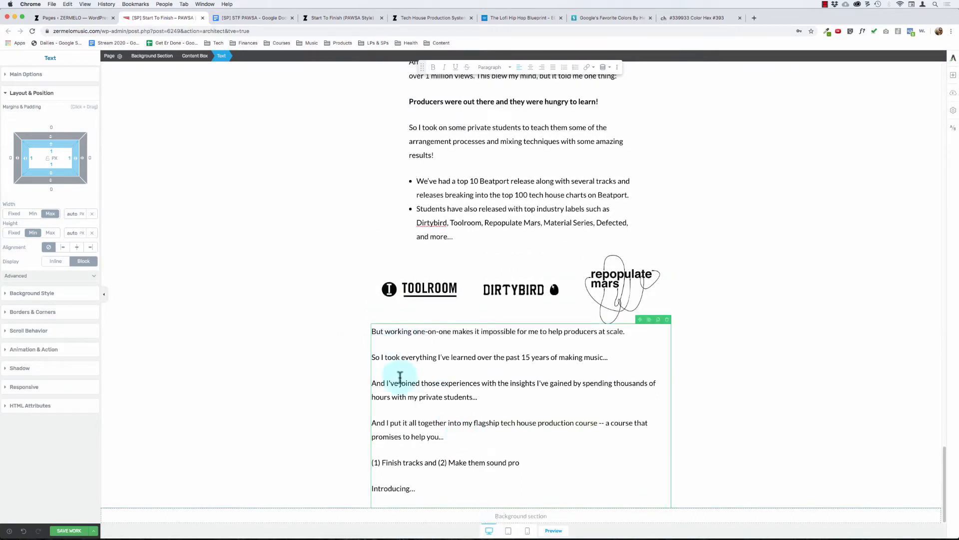
Step: Set the maximum width of the content box around the newly pasted text to 600 px
{"action": "left_click_drag", "start_coordinate": [512, 379], "coordinate": [516, 378]}
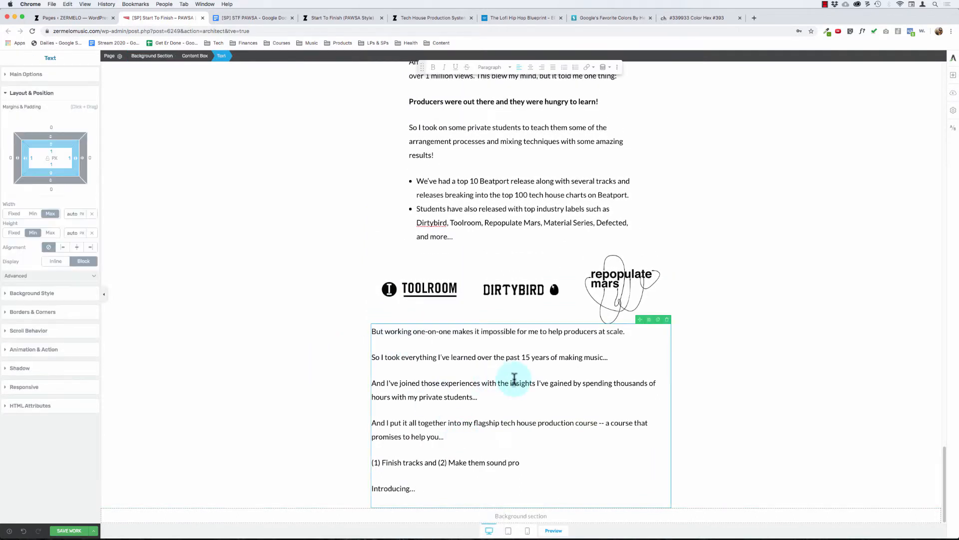
{"action": "left_click", "coordinate": [457, 331]}
{"action": "left_click", "coordinate": [196, 55]}
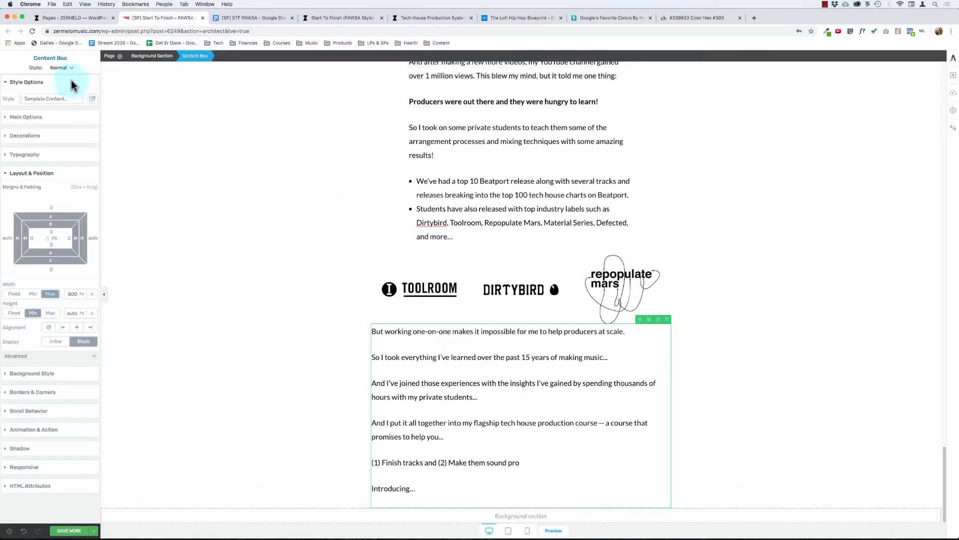
{"action": "left_click", "coordinate": [37, 83]}
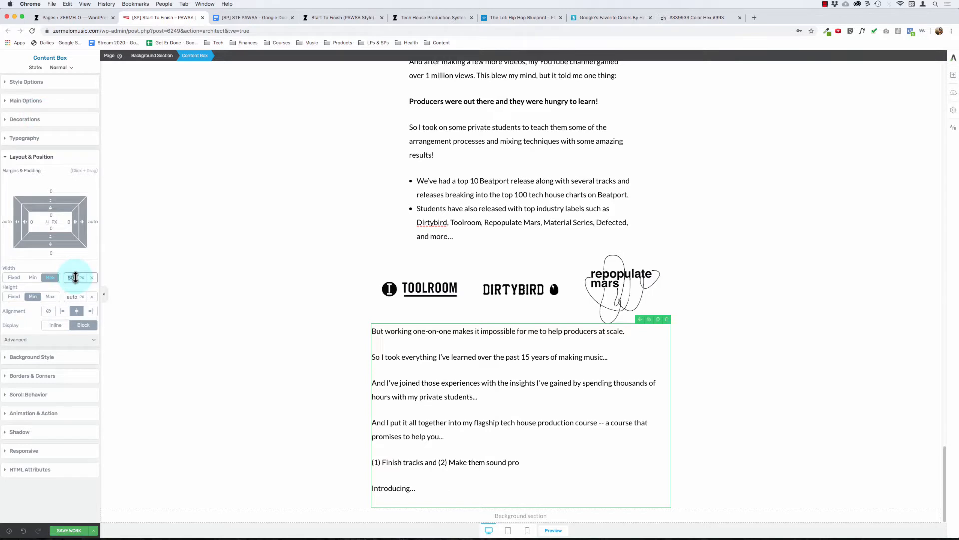
{"action": "type", "text": "600"}
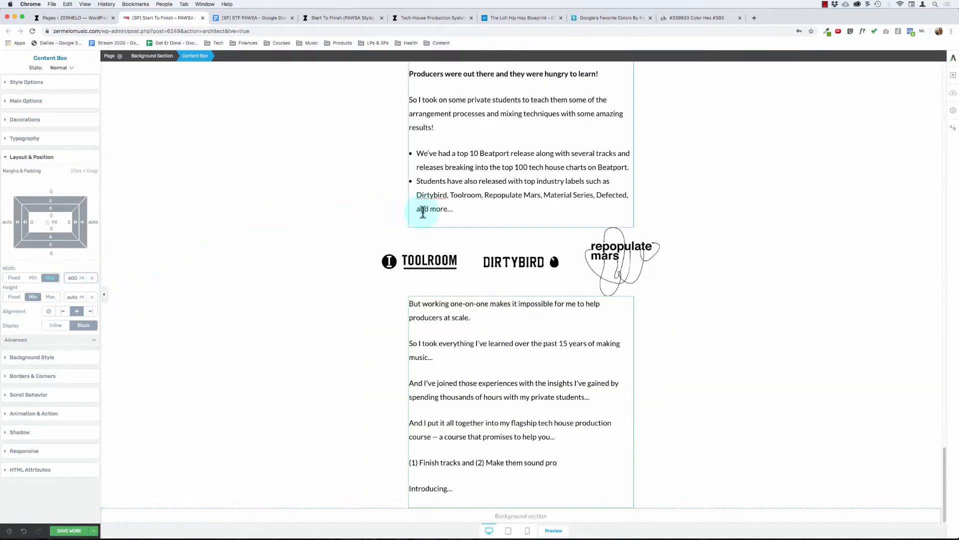
{"action": "left_click", "coordinate": [336, 178]}
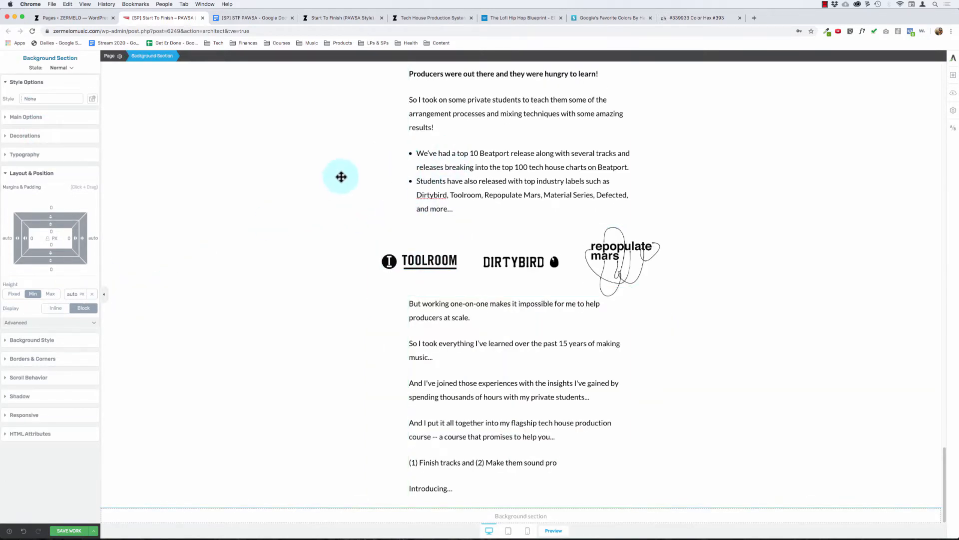
{"action": "scroll", "coordinate": [334, 170], "scroll_direction": "up", "scroll_amount": 3}
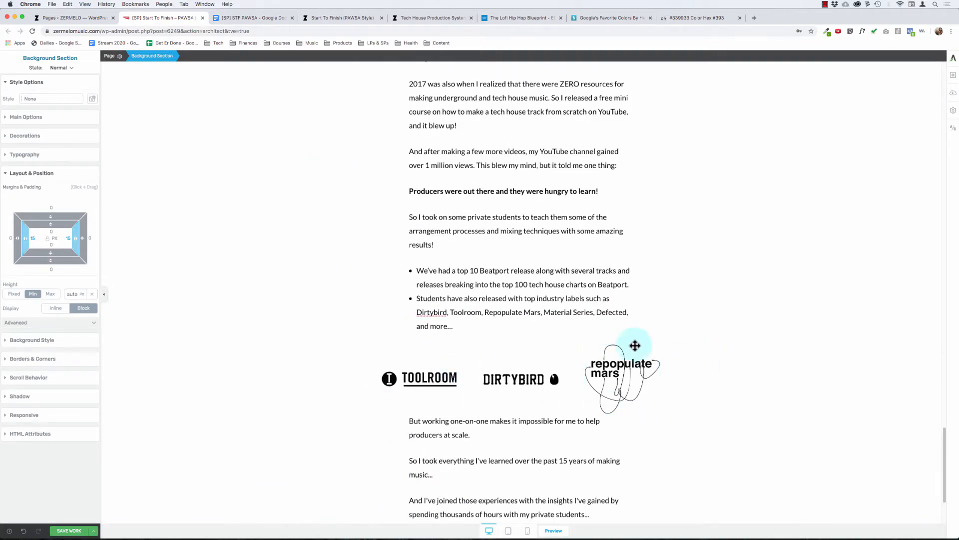
{"action": "scroll", "coordinate": [550, 262], "scroll_direction": "up", "scroll_amount": 7}
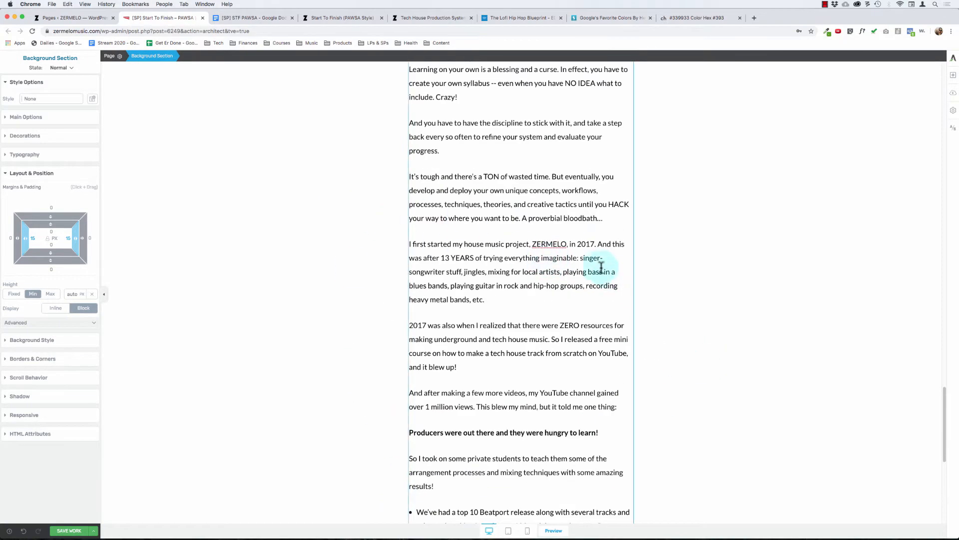
{"action": "scroll", "coordinate": [602, 269], "scroll_direction": "up", "scroll_amount": 7}
{"action": "scroll", "coordinate": [602, 262], "scroll_direction": "down", "scroll_amount": 15}
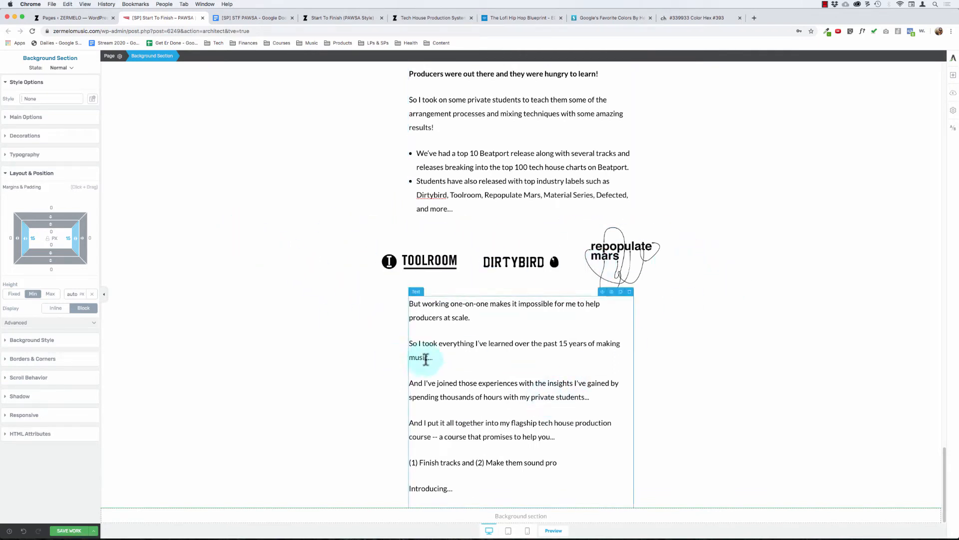
Step: Format the line "(1) Finish tracks and (2) Make them sound pro" as a bold, centered Heading 3
{"action": "left_click", "coordinate": [420, 305]}
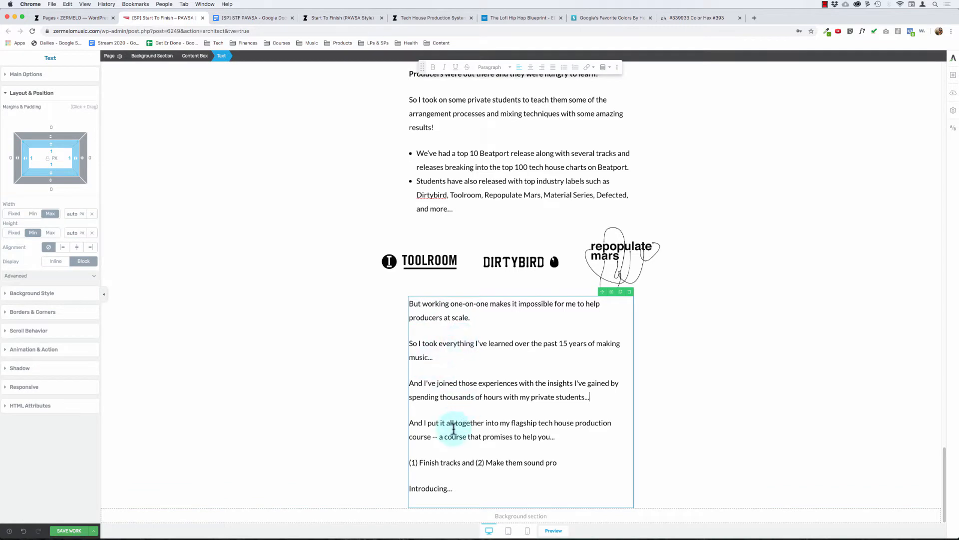
{"action": "left_click_drag", "start_coordinate": [569, 462], "coordinate": [445, 447]}
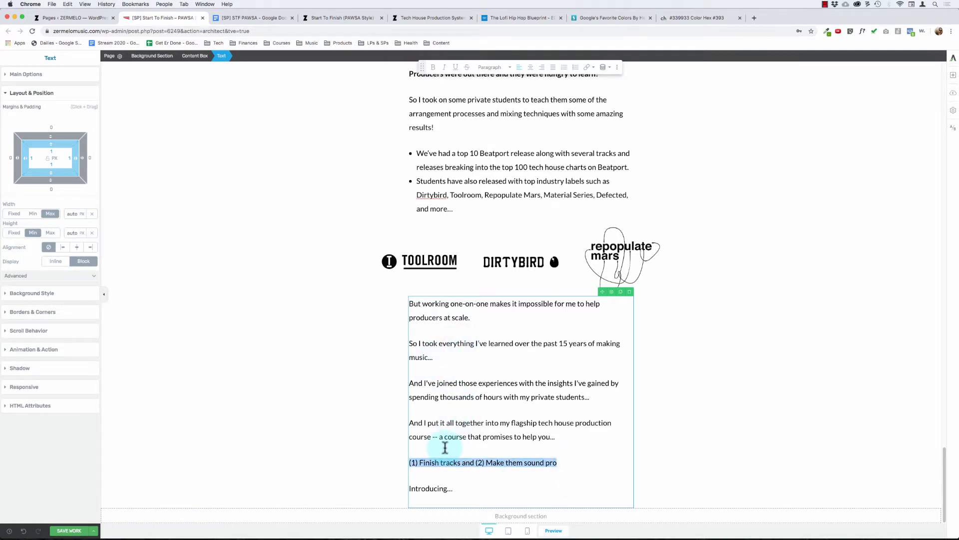
{"action": "key", "text": "super+h"}
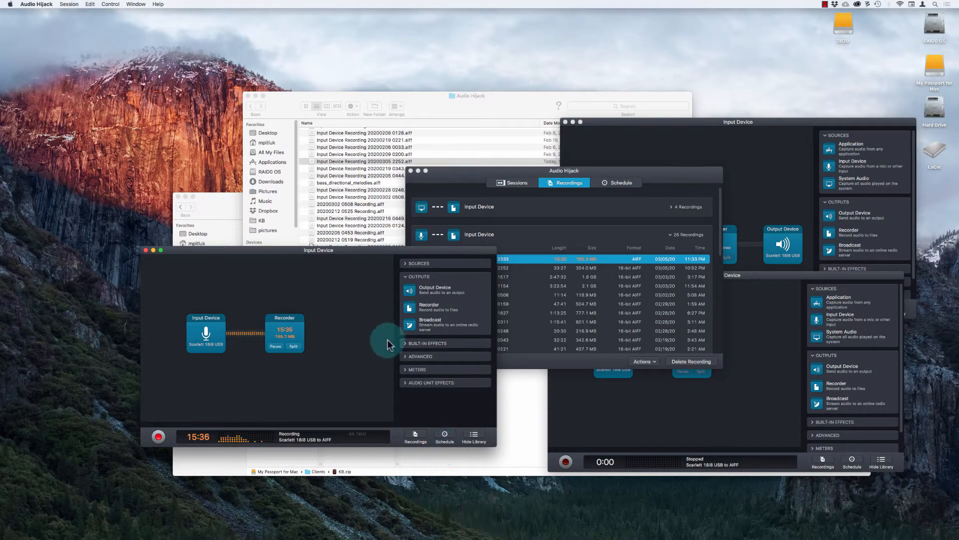
{"action": "mouse_move", "coordinate": [291, 531]}
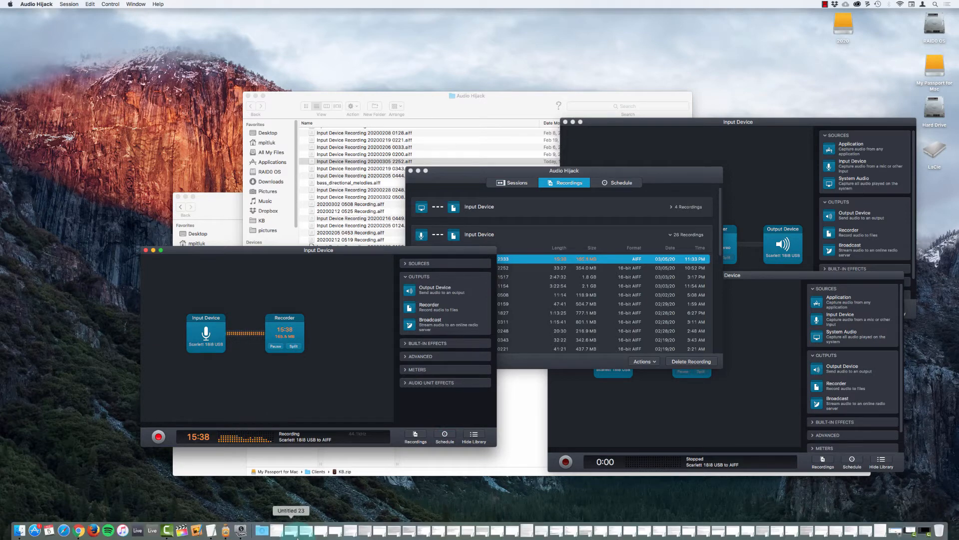
{"action": "key", "text": "super+Tab"}
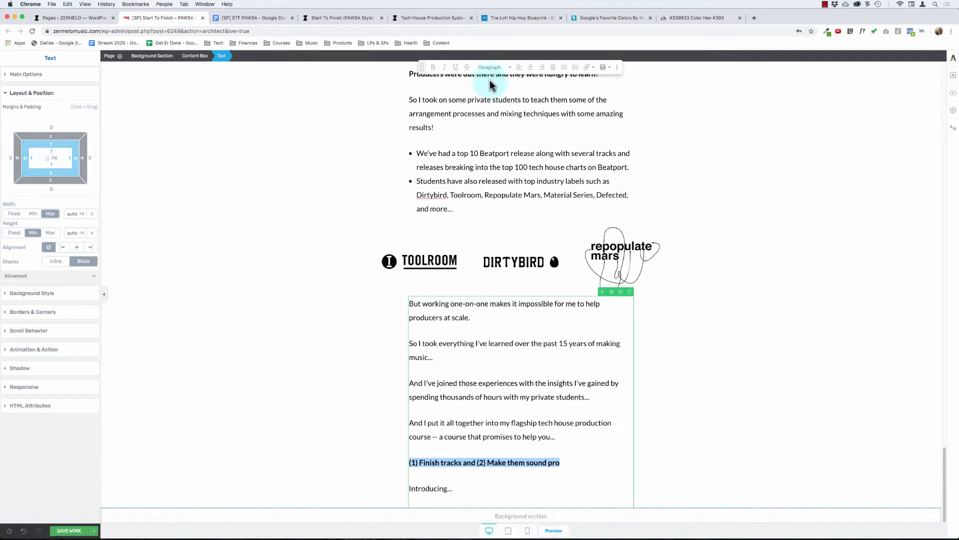
{"action": "left_click", "coordinate": [532, 69]}
{"action": "left_click", "coordinate": [497, 67]}
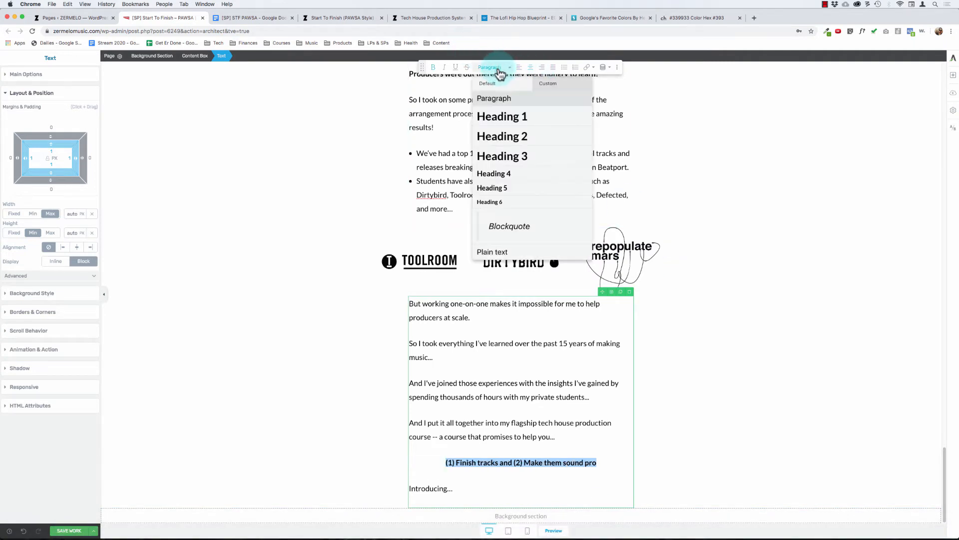
{"action": "left_click", "coordinate": [509, 160]}
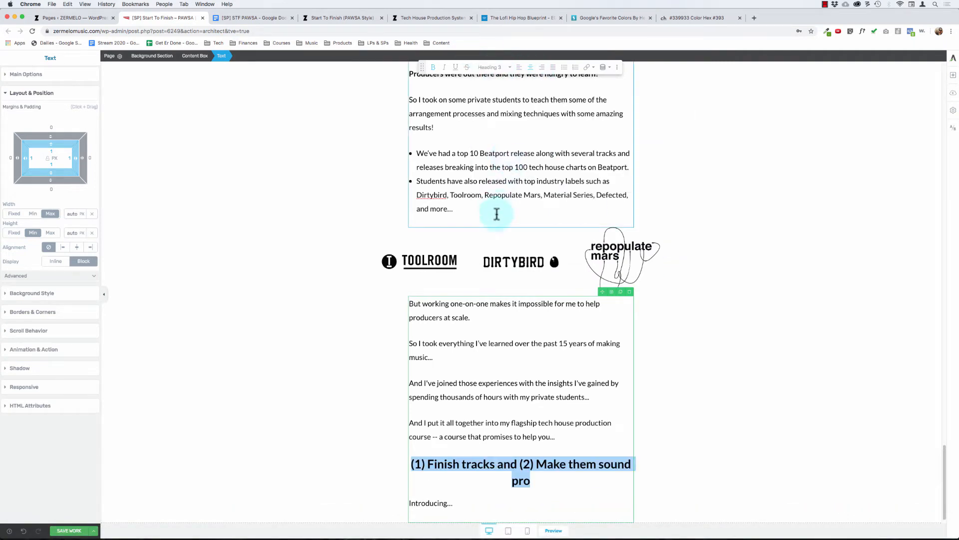
Step: Reword the new heading to read "(1) Finish tracks & (2) Sound Professional"
{"action": "left_click", "coordinate": [504, 406]}
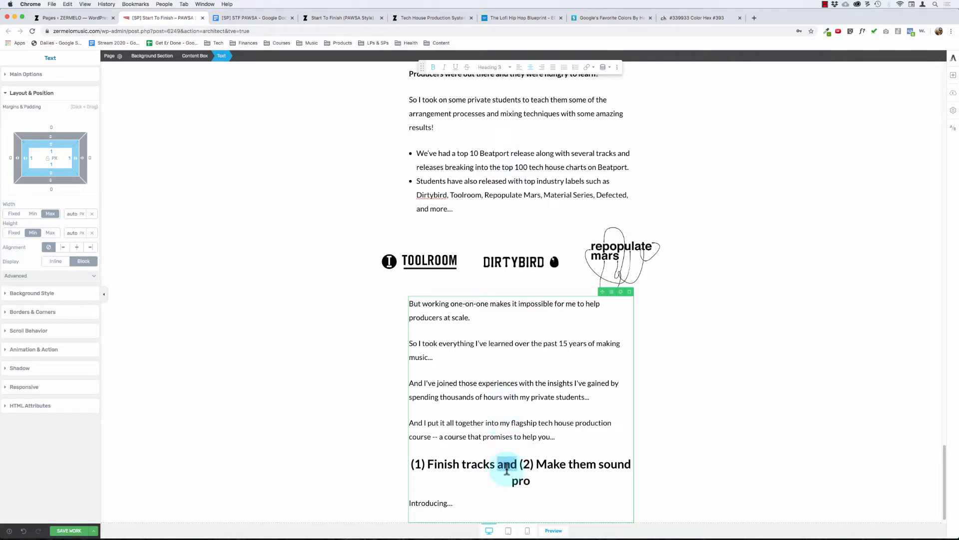
{"action": "type", "text": "&"}
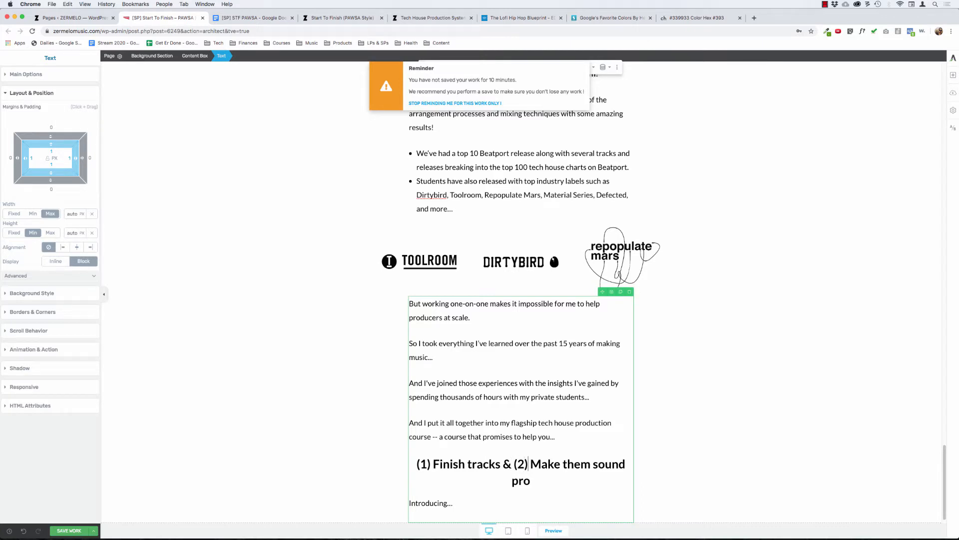
{"action": "key", "text": "alt+shift+Right"}
{"action": "key", "text": "BackSpace"}
{"action": "key", "text": "Delete"}
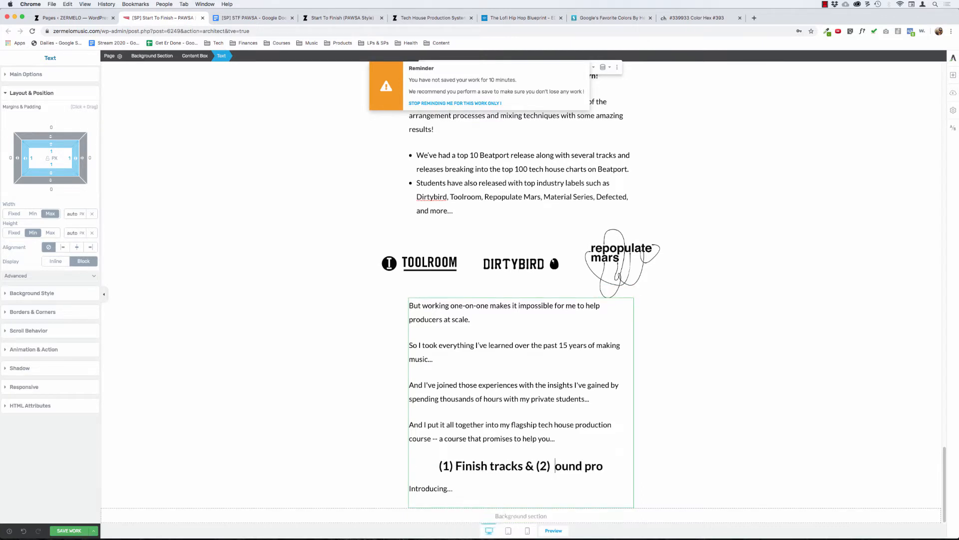
{"action": "type", "text": "S"}
{"action": "key", "text": "cmd+Right"}
{"action": "key", "text": "BackSpace"}
{"action": "key", "text": "BackSpace"}
{"action": "key", "text": "BackSpace"}
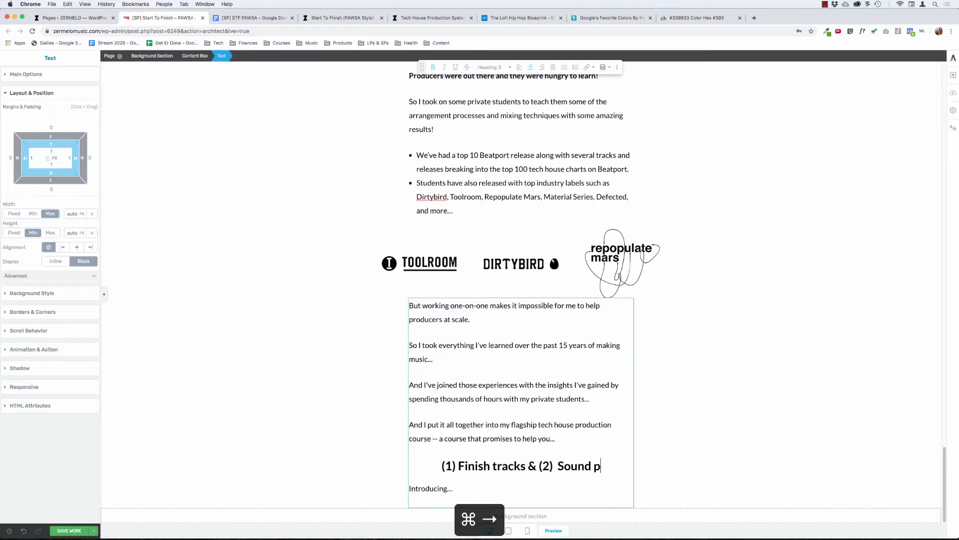
{"action": "type", "text": "Professional"}
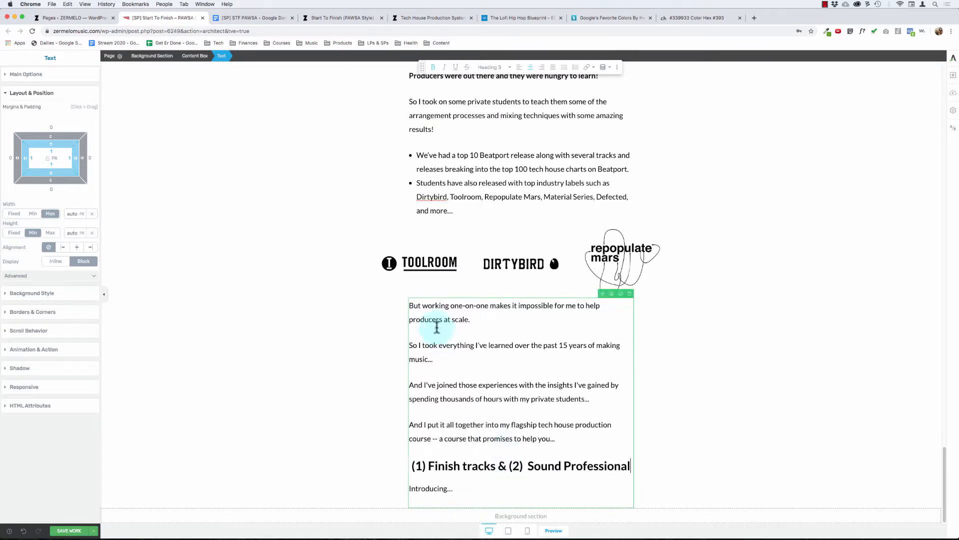
{"action": "left_click", "coordinate": [327, 303]}
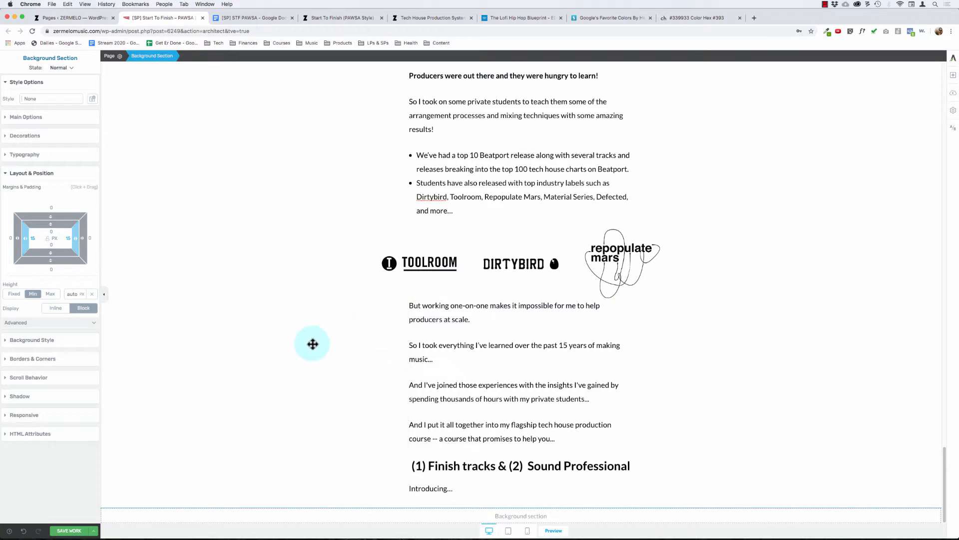
Step: Remove the extra space before "Sound" in the heading below the sales text
{"action": "left_click", "coordinate": [531, 467]}
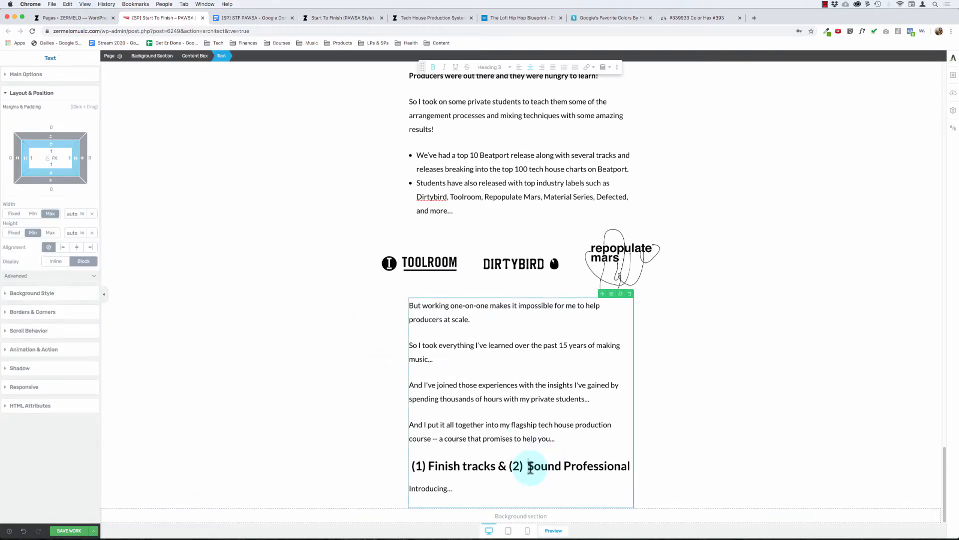
{"action": "key", "text": "BackSpace"}
{"action": "key", "text": "BackSpace"}
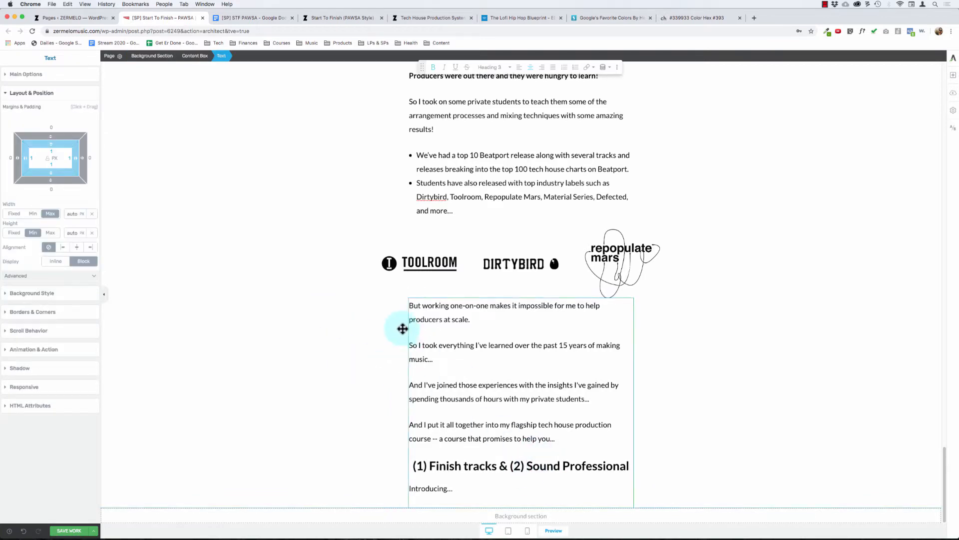
{"action": "left_click", "coordinate": [332, 377]}
Step: Delete the "Introducing..." line and its empty paragraph below the heading
{"action": "left_click", "coordinate": [463, 493]}
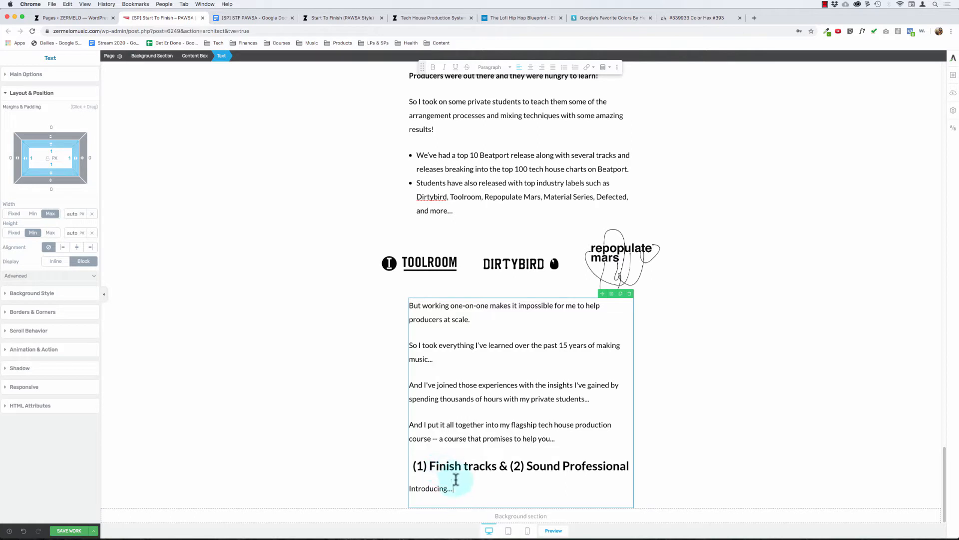
{"action": "left_click_drag", "start_coordinate": [458, 486], "coordinate": [408, 483]}
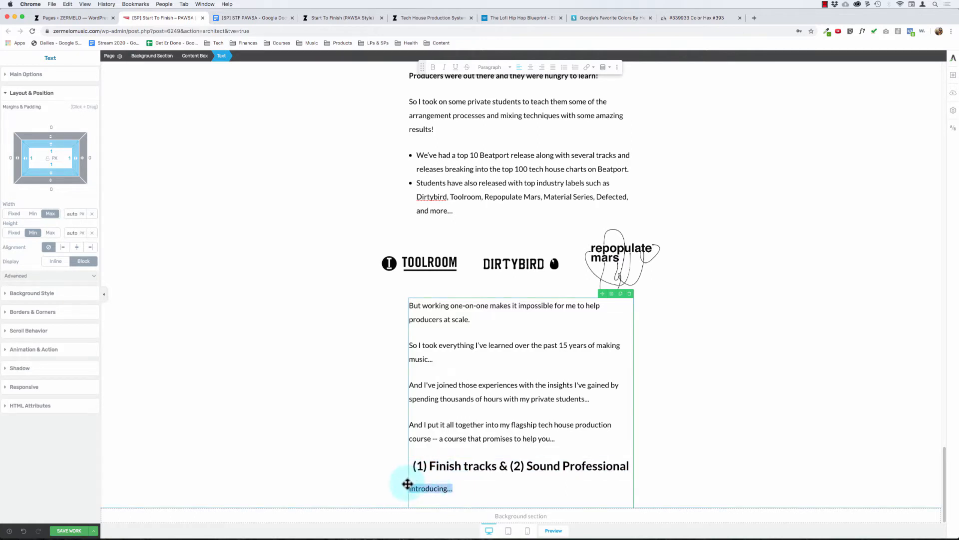
{"action": "key", "text": "BackSpace"}
{"action": "key", "text": "BackSpace"}
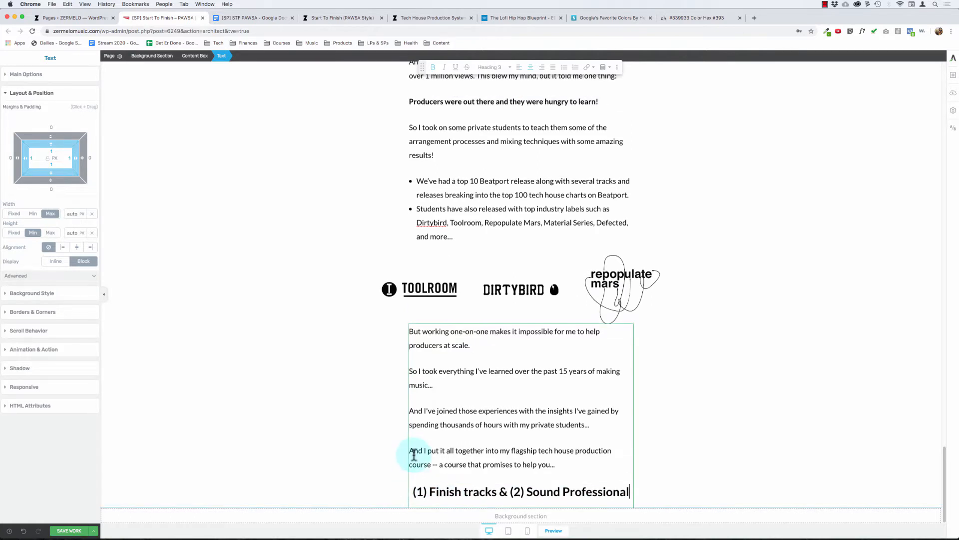
Step: Add a content box to the empty background section below the course text and enter "Introducing..." in it
{"action": "left_click", "coordinate": [480, 418]}
{"action": "left_click", "coordinate": [344, 355]}
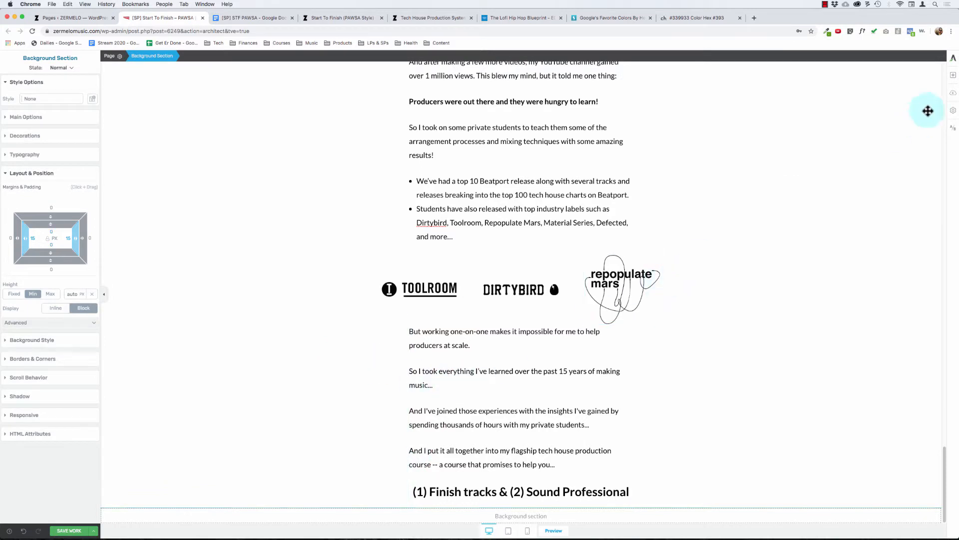
{"action": "left_click", "coordinate": [953, 79]}
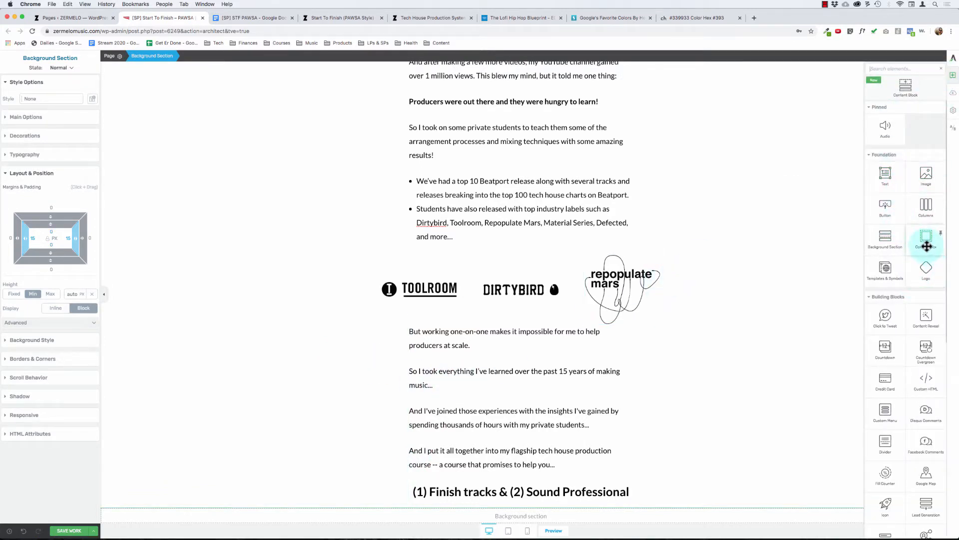
{"action": "left_click_drag", "start_coordinate": [926, 238], "coordinate": [537, 514]}
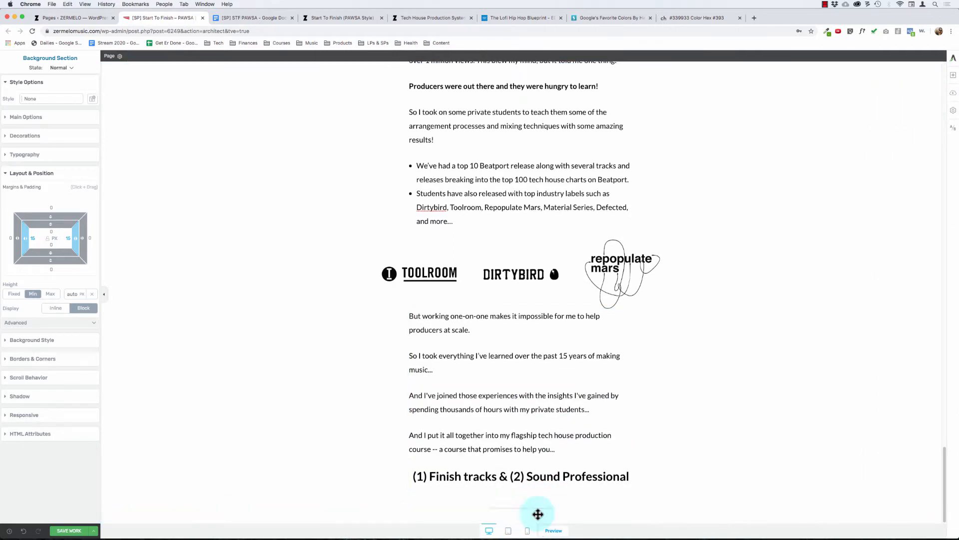
{"action": "left_click", "coordinate": [491, 508]}
{"action": "key", "text": "BackSpace"}
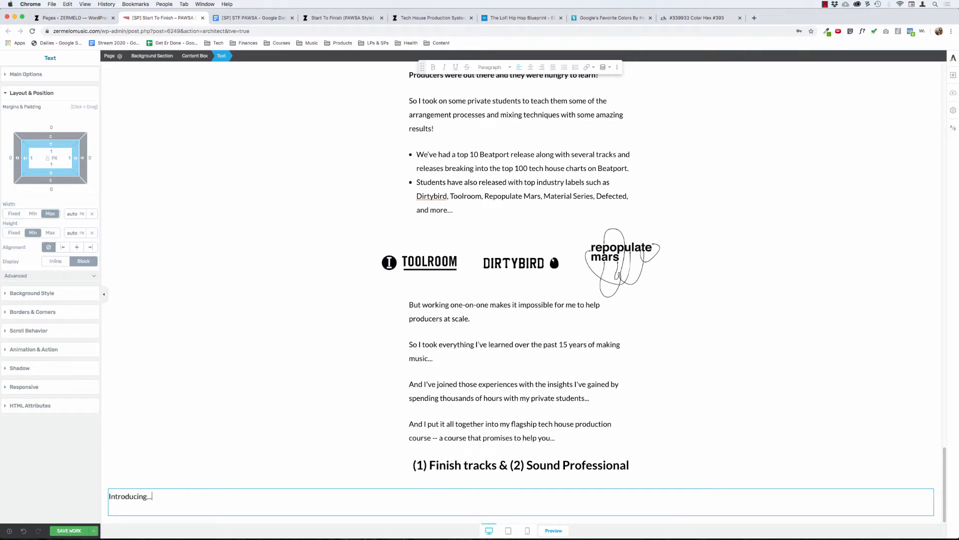
Step: Check the font size of the hero heading "Finish Professional Quality Tech House Tracks In Ableton Live"
{"action": "key", "text": "shift+super+Left"}
{"action": "scroll", "coordinate": [595, 368], "scroll_direction": "up", "scroll_amount": 20}
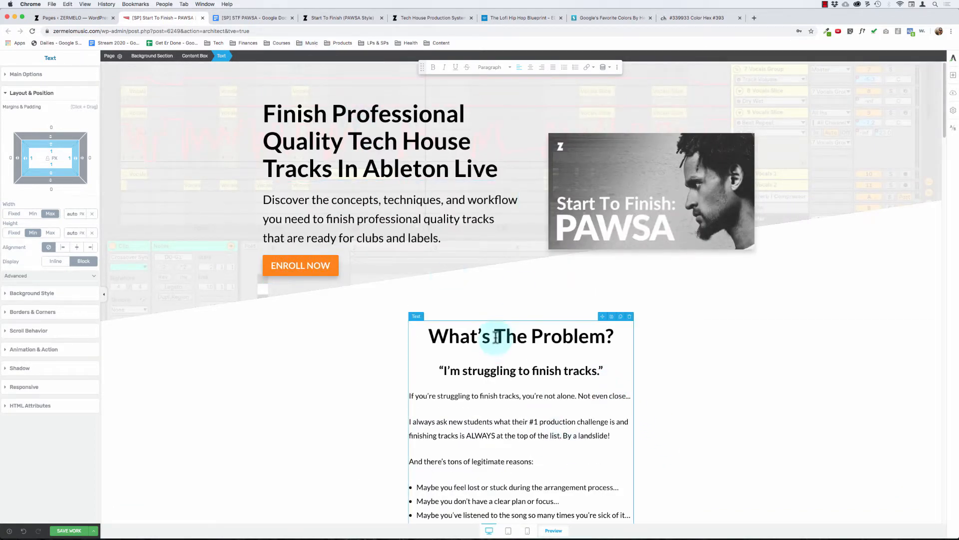
{"action": "left_click", "coordinate": [370, 113]}
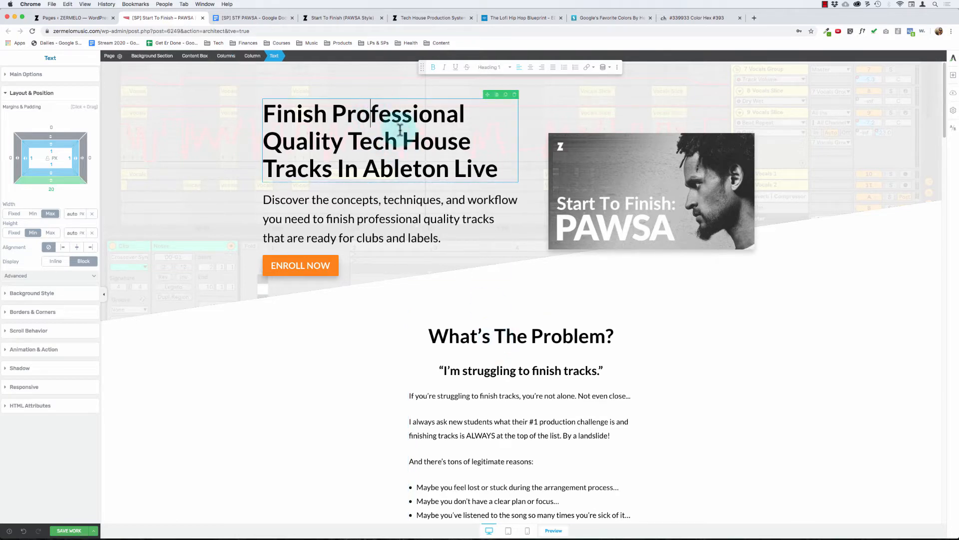
{"action": "left_click", "coordinate": [50, 75]}
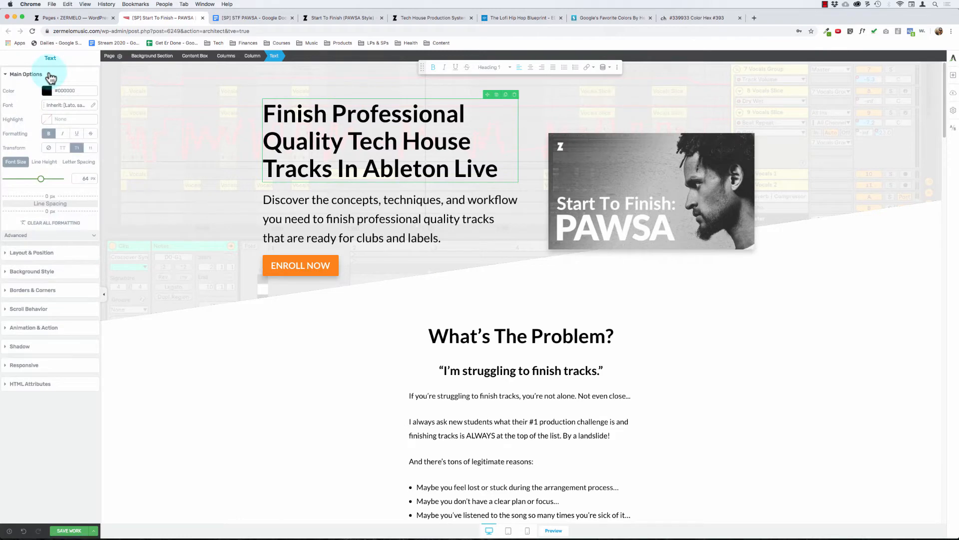
{"action": "scroll", "coordinate": [338, 350], "scroll_direction": "down", "scroll_amount": 20}
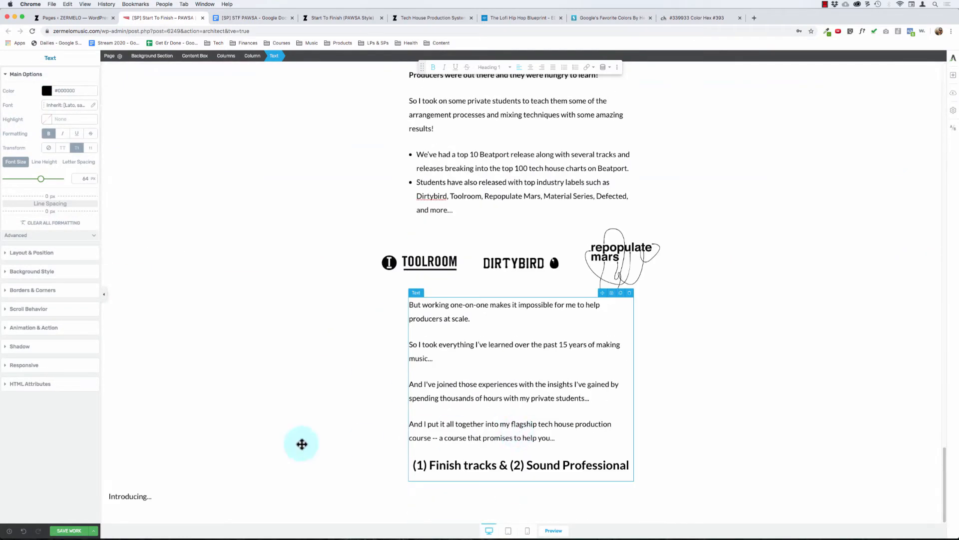
Step: Set the maximum width of the content box around "Introducing..." to 600 px
{"action": "double_click", "coordinate": [142, 495]}
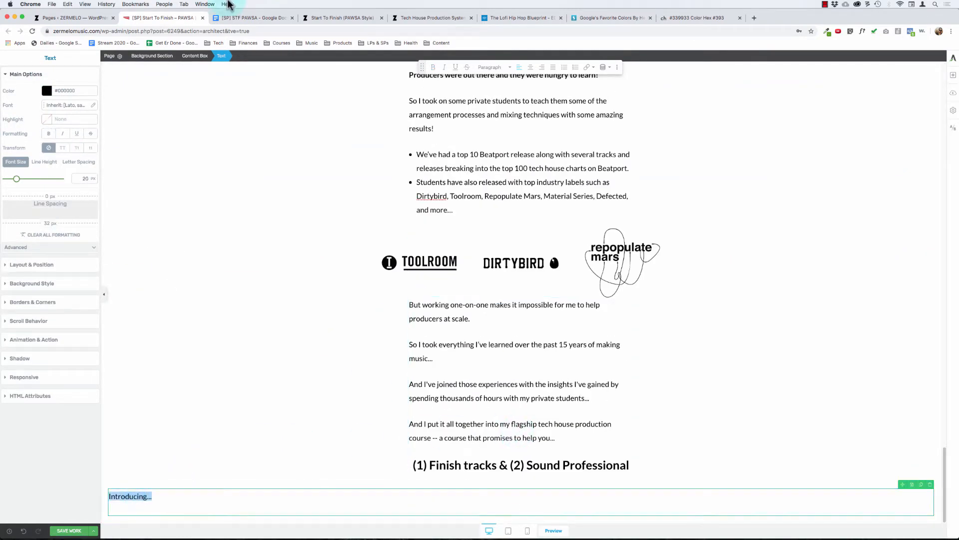
{"action": "left_click", "coordinate": [192, 58]}
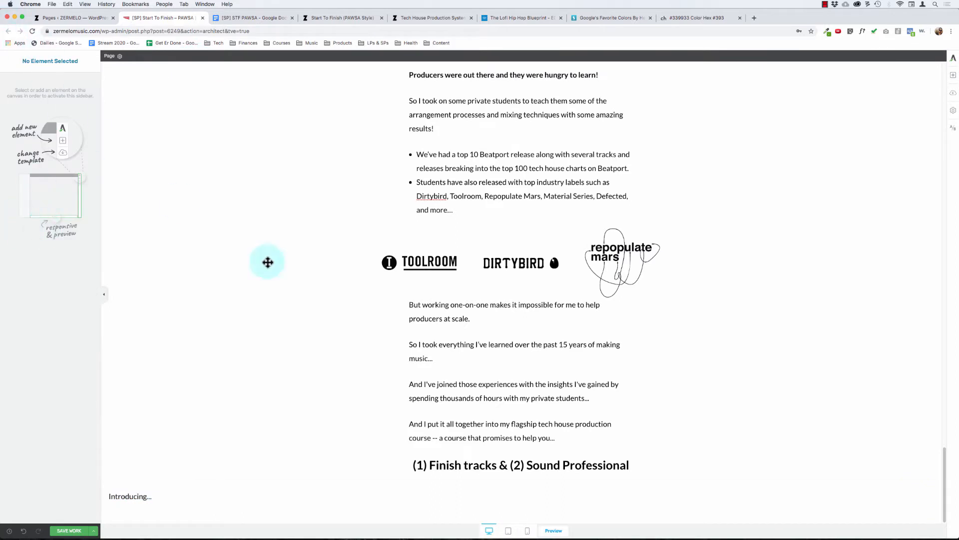
{"action": "double_click", "coordinate": [128, 497]}
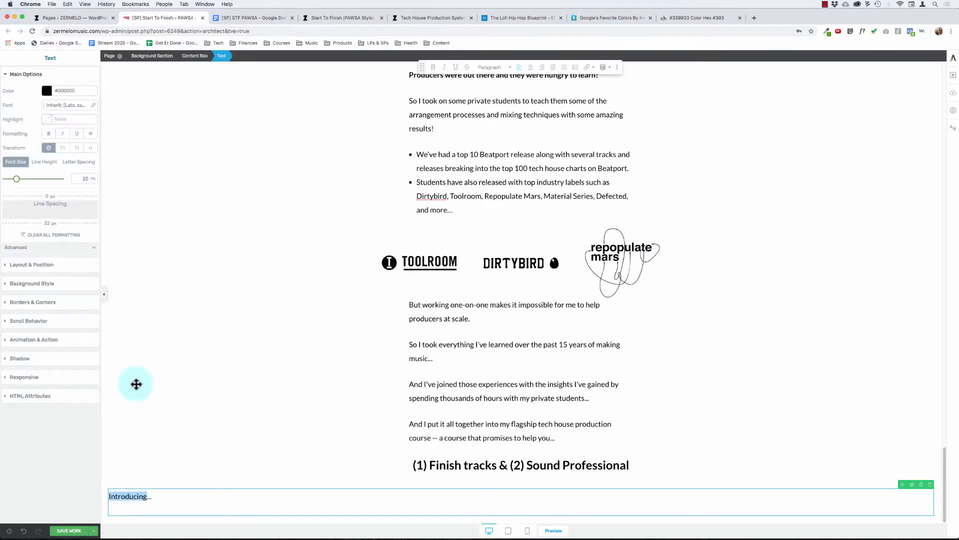
{"action": "left_click", "coordinate": [196, 55]}
{"action": "left_click", "coordinate": [86, 141]}
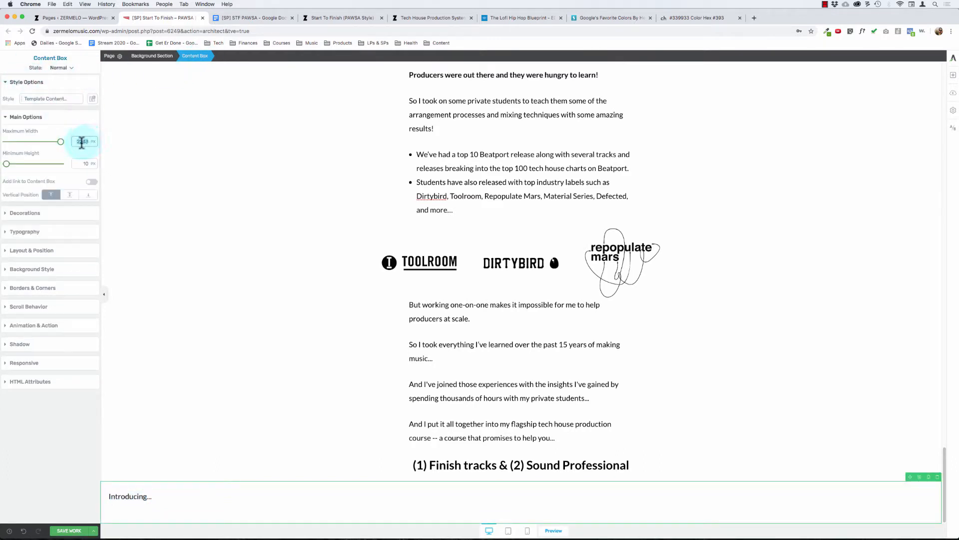
{"action": "type", "text": "600"}
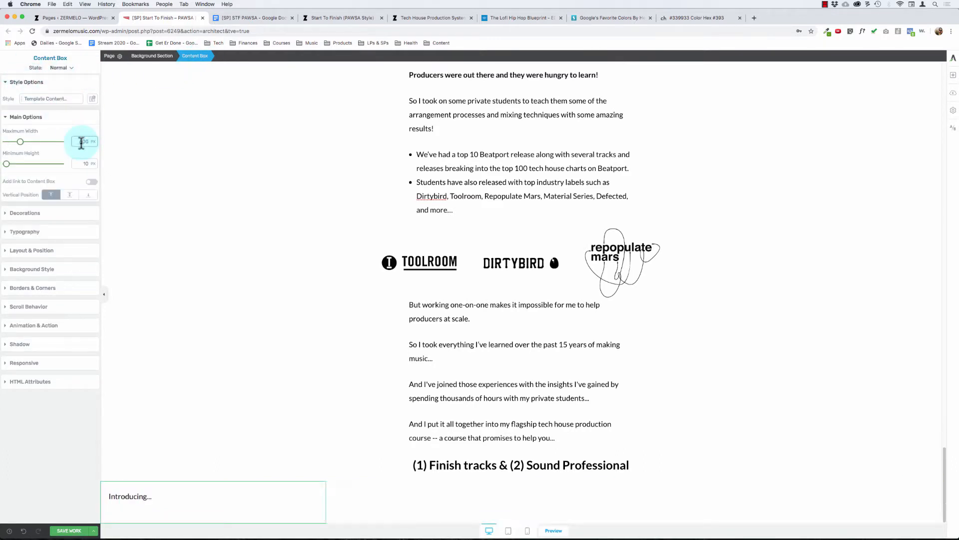
Step: Center the "Introducing..." content box in its section and set its padding to 0 on all sides
{"action": "left_click", "coordinate": [32, 250]}
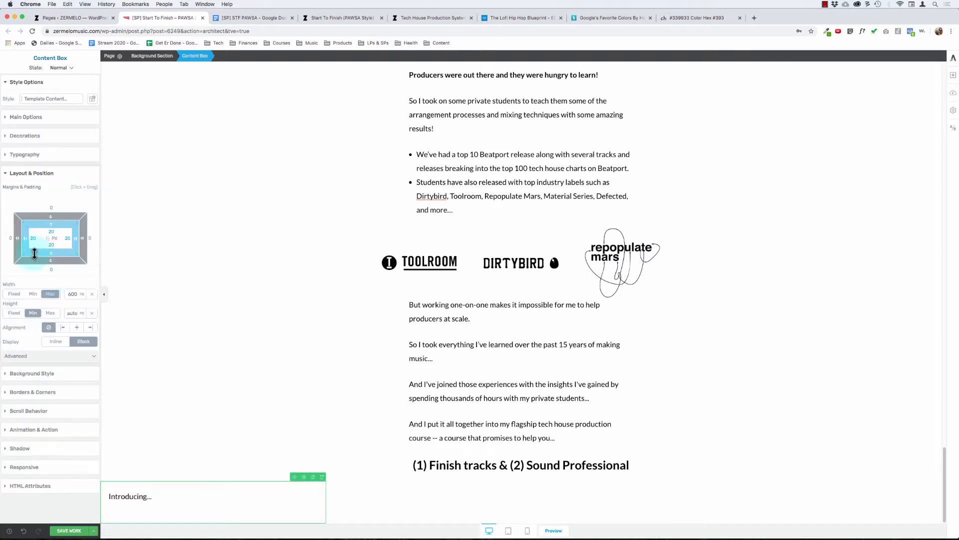
{"action": "left_click", "coordinate": [76, 329]}
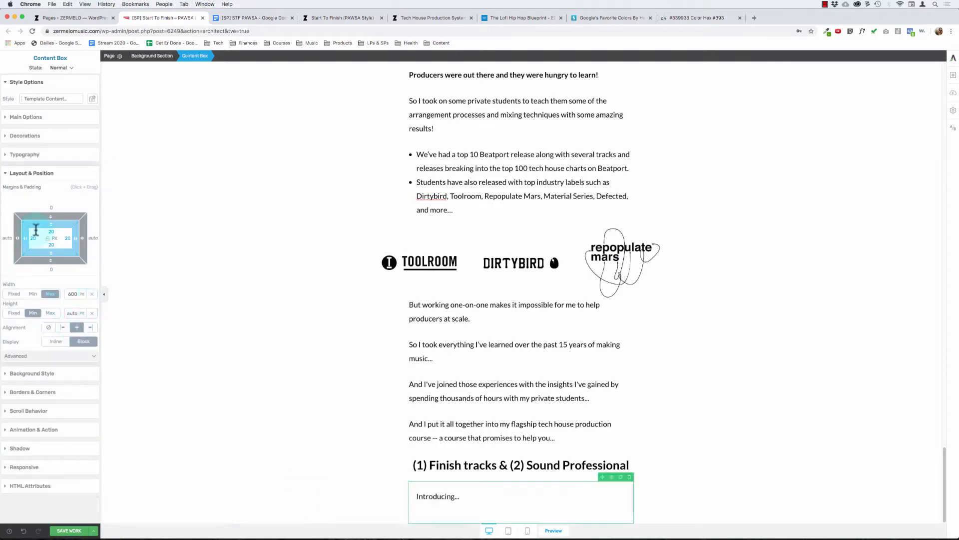
{"action": "left_click", "coordinate": [53, 228]}
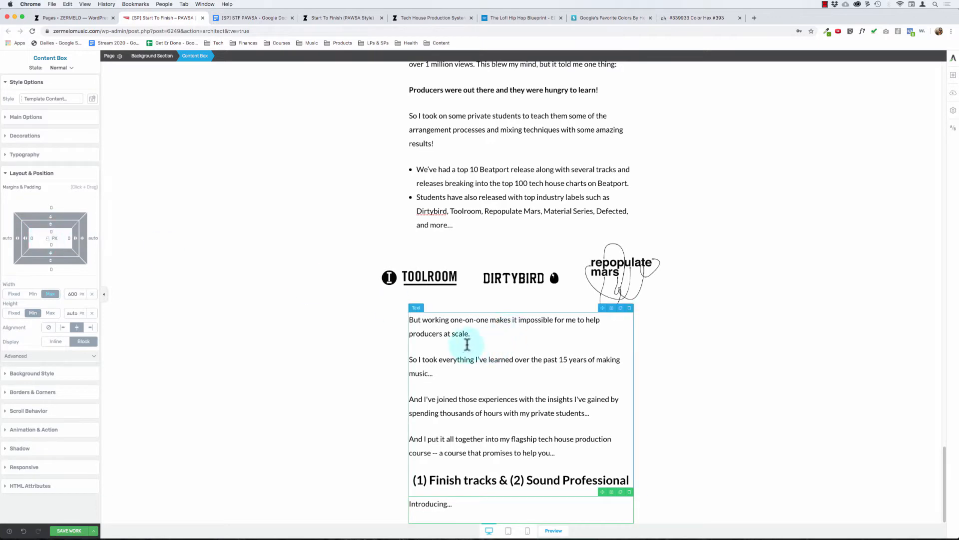
Step: Set the "Introducing..." text element's alignment to center within its content box
{"action": "double_click", "coordinate": [430, 506]}
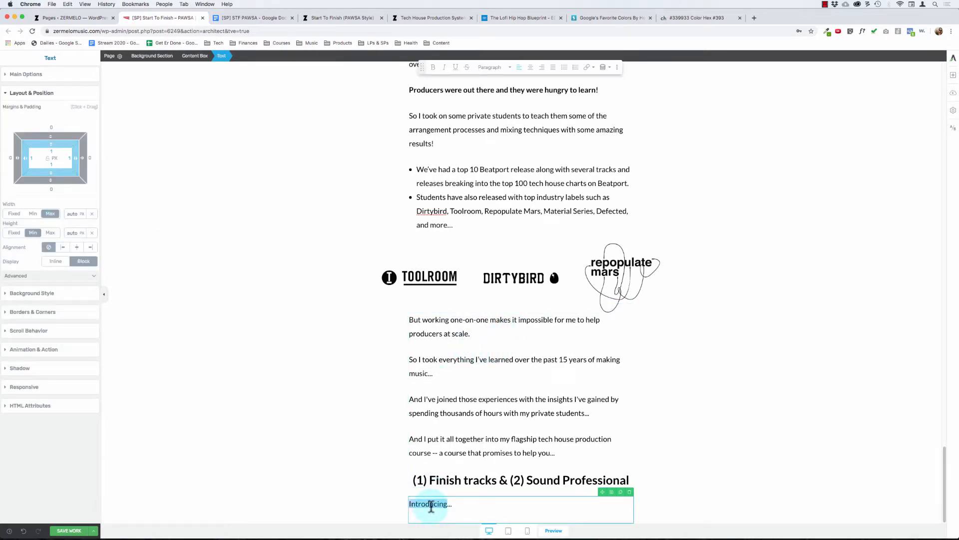
{"action": "key", "text": "super+a"}
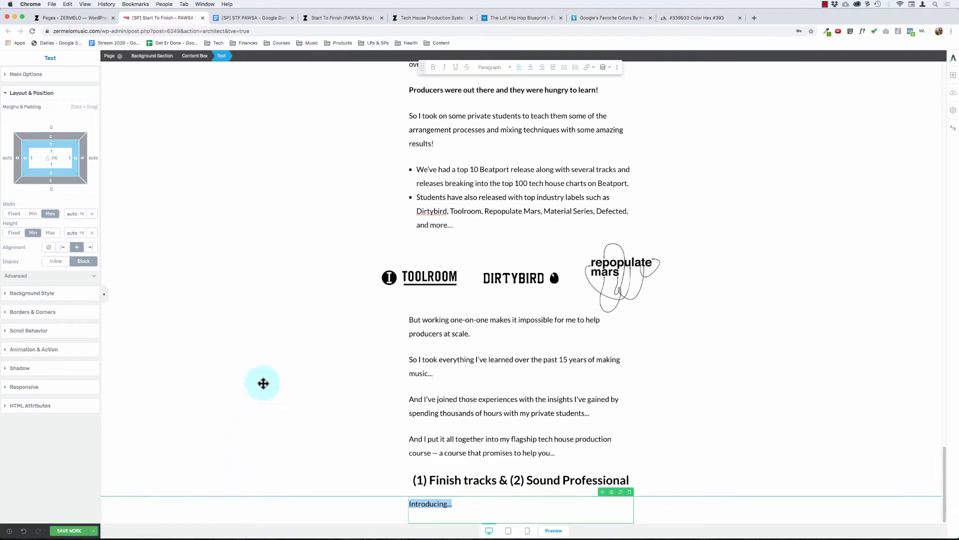
{"action": "left_click", "coordinate": [285, 330]}
Step: Review the page's headings, sections and background layout from the hero banner down to the "Introducing..." line
{"action": "scroll", "coordinate": [284, 329], "scroll_direction": "up", "scroll_amount": 15}
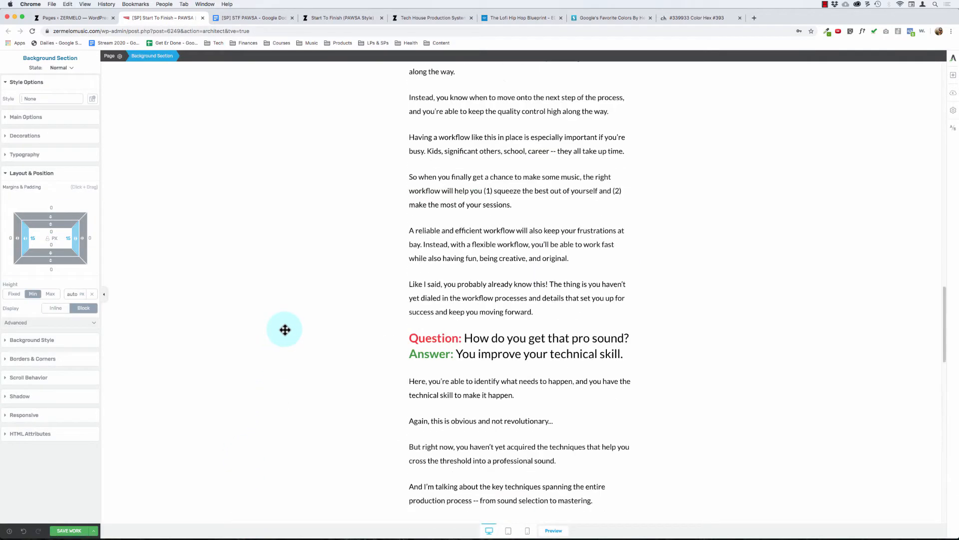
{"action": "scroll", "coordinate": [285, 330], "scroll_direction": "down", "scroll_amount": 3}
{"action": "scroll", "coordinate": [285, 329], "scroll_direction": "up", "scroll_amount": 10}
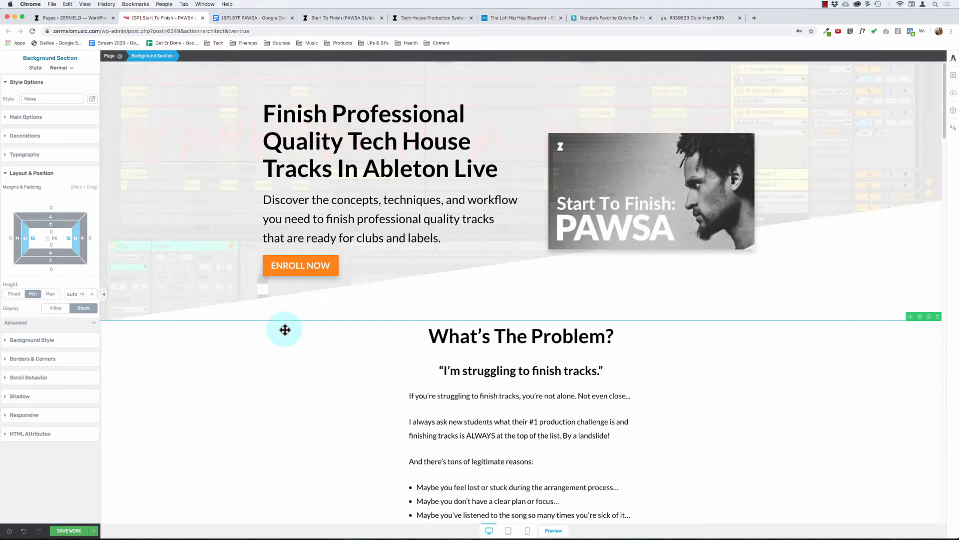
{"action": "scroll", "coordinate": [285, 330], "scroll_direction": "down", "scroll_amount": 12}
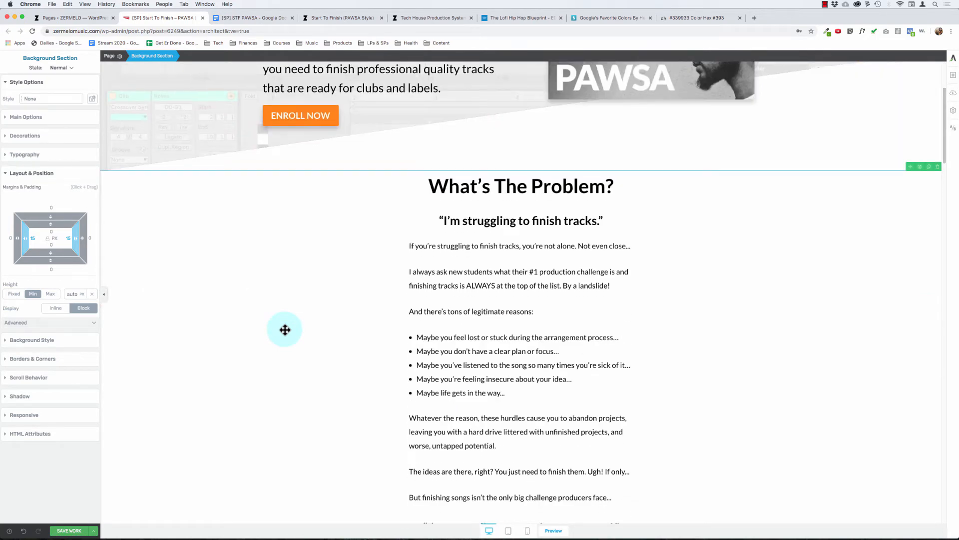
{"action": "scroll", "coordinate": [303, 340], "scroll_direction": "down", "scroll_amount": 2}
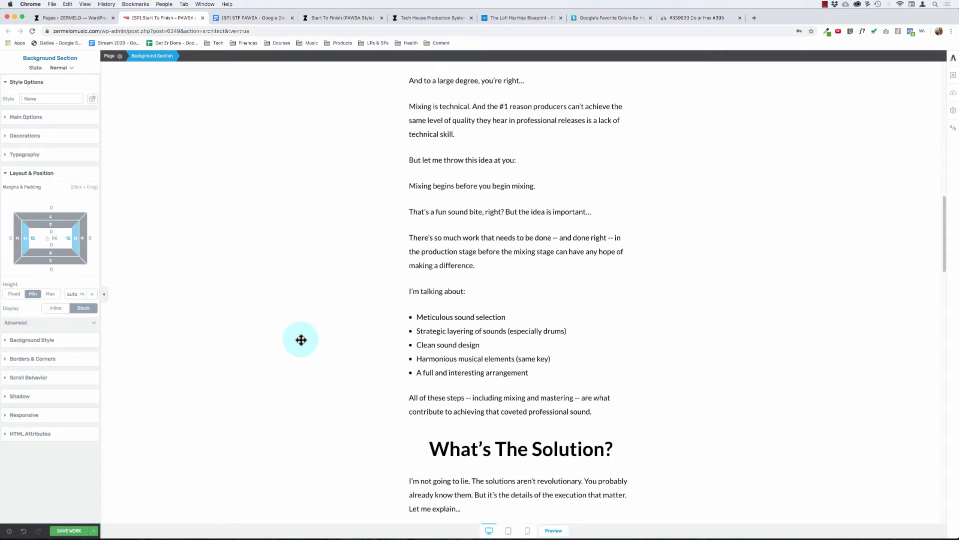
{"action": "scroll", "coordinate": [300, 339], "scroll_direction": "down", "scroll_amount": 3}
{"action": "scroll", "coordinate": [301, 340], "scroll_direction": "up", "scroll_amount": 15}
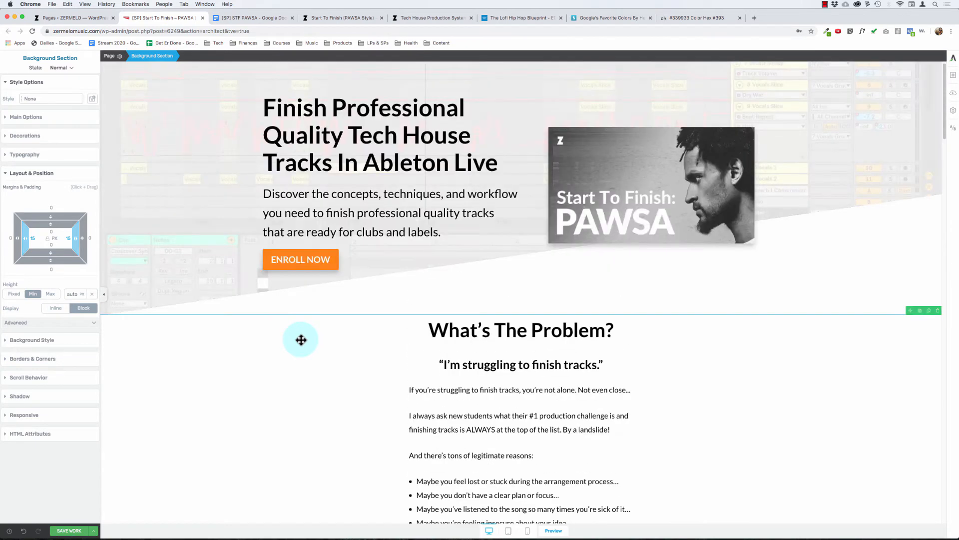
{"action": "left_click", "coordinate": [474, 343]}
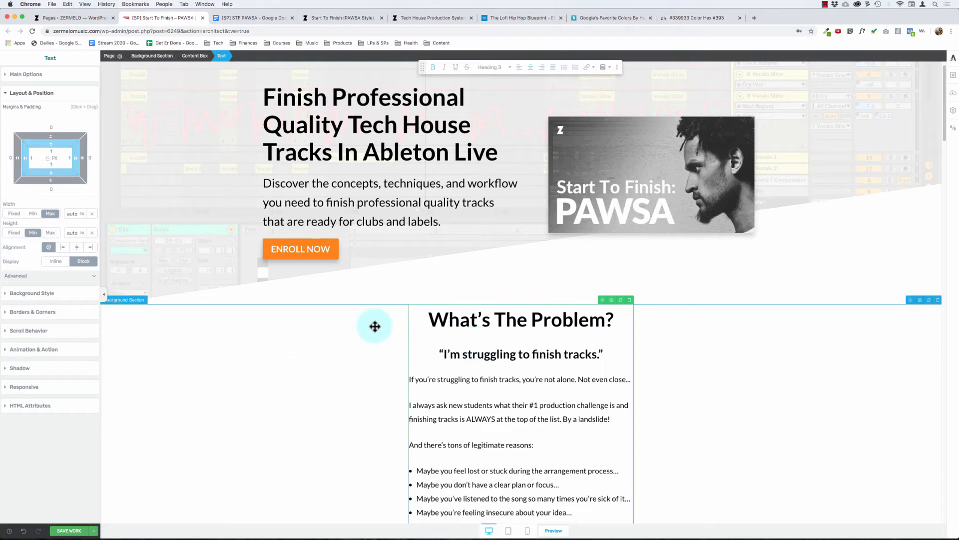
{"action": "scroll", "coordinate": [372, 329], "scroll_direction": "down", "scroll_amount": 3}
{"action": "scroll", "coordinate": [349, 352], "scroll_direction": "up", "scroll_amount": 1}
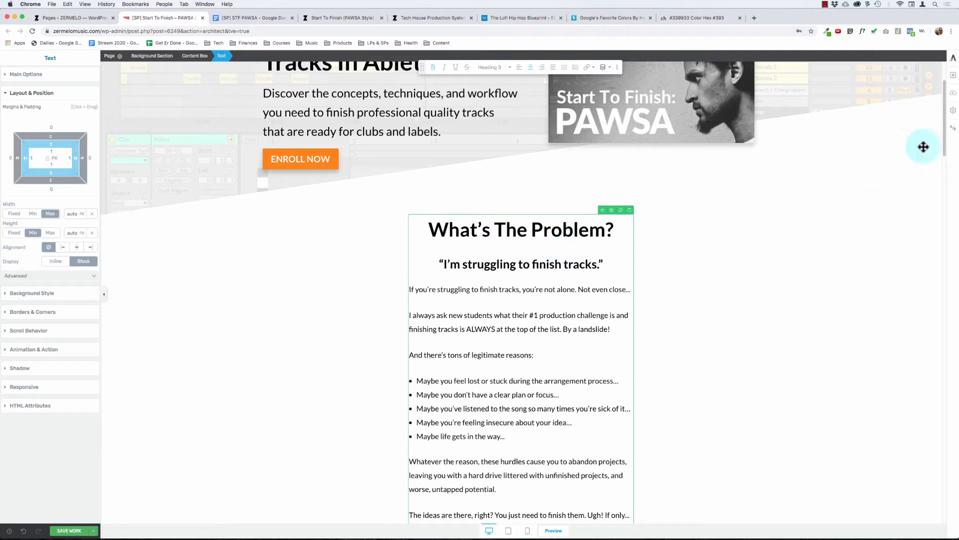
{"action": "left_click", "coordinate": [849, 128]}
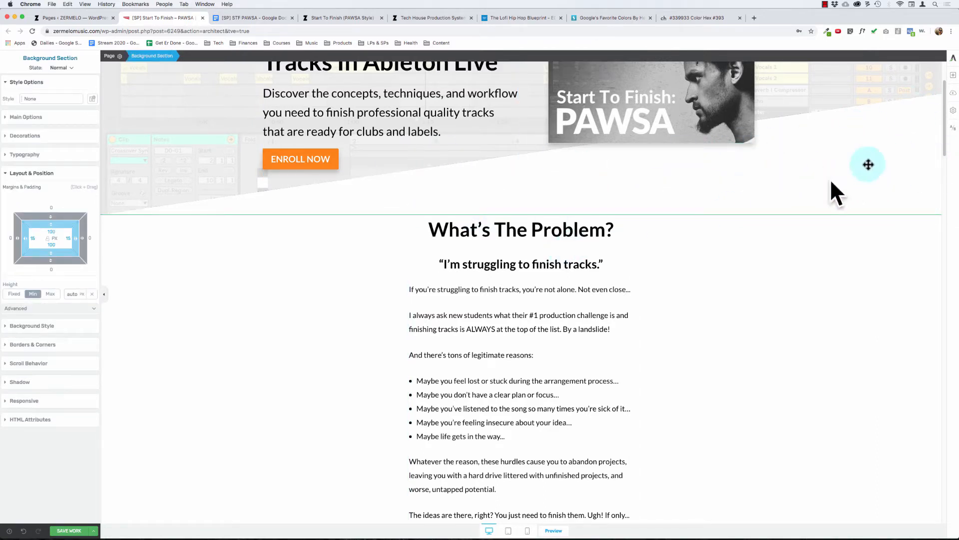
{"action": "scroll", "coordinate": [256, 306], "scroll_direction": "down", "scroll_amount": 1}
{"action": "left_click", "coordinate": [256, 306]}
{"action": "scroll", "coordinate": [256, 307], "scroll_direction": "down", "scroll_amount": 15}
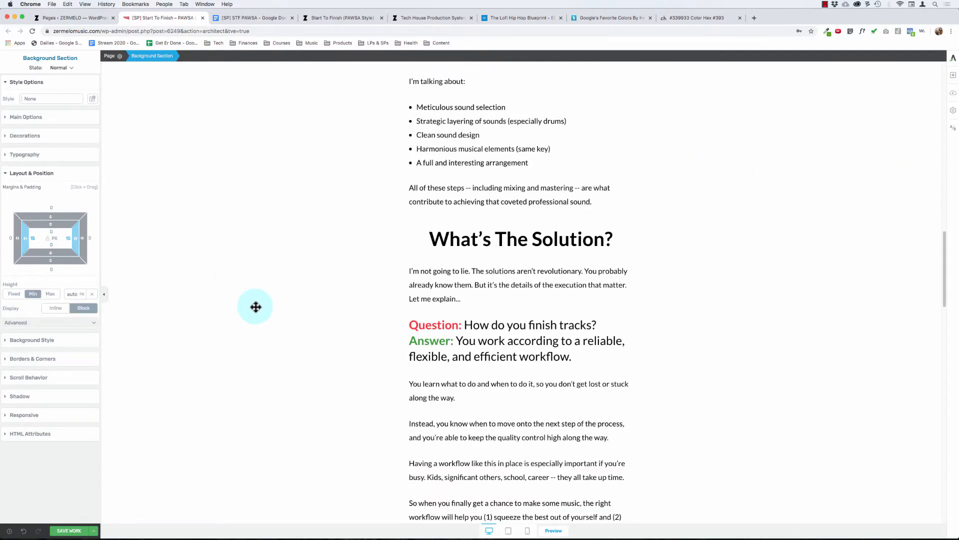
{"action": "scroll", "coordinate": [410, 249], "scroll_direction": "down", "scroll_amount": 12}
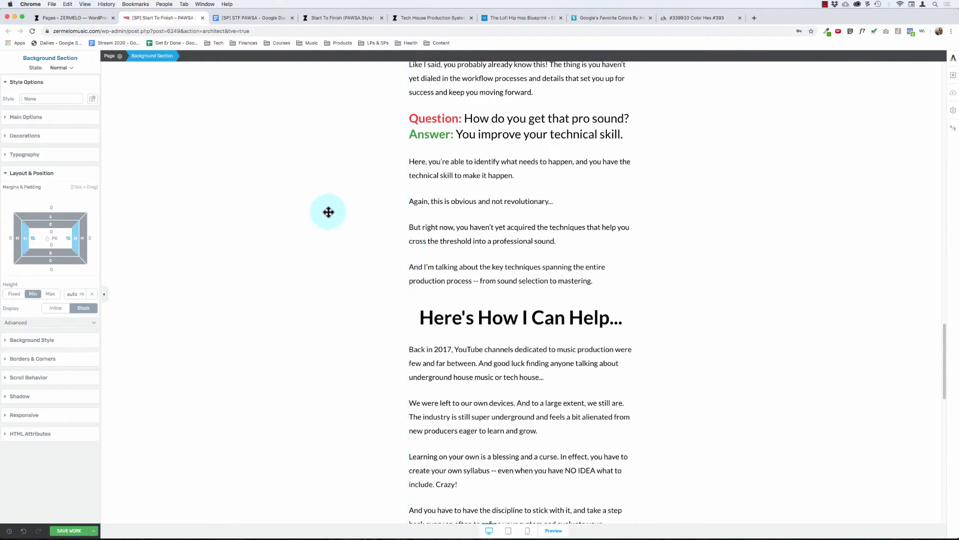
{"action": "scroll", "coordinate": [350, 235], "scroll_direction": "down", "scroll_amount": 1}
{"action": "scroll", "coordinate": [359, 258], "scroll_direction": "down", "scroll_amount": 14}
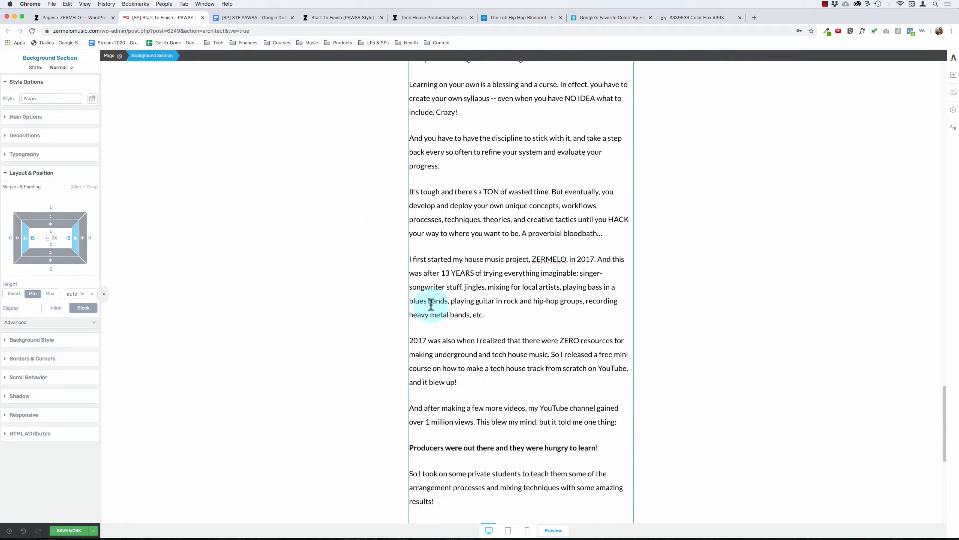
{"action": "scroll", "coordinate": [488, 278], "scroll_direction": "down", "scroll_amount": 3}
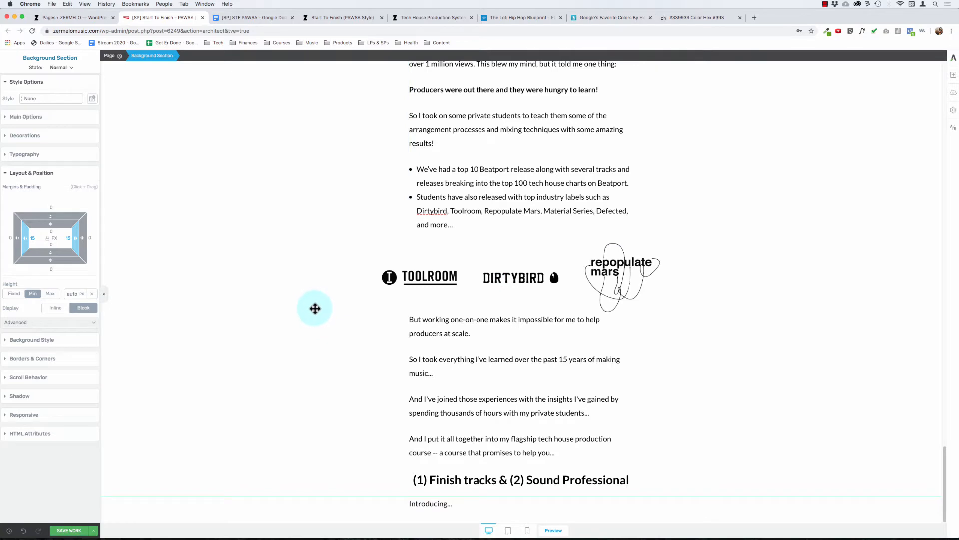
Step: Format the "Introducing..." line as centered, bold text with a font size of 64 px
{"action": "double_click", "coordinate": [429, 504]}
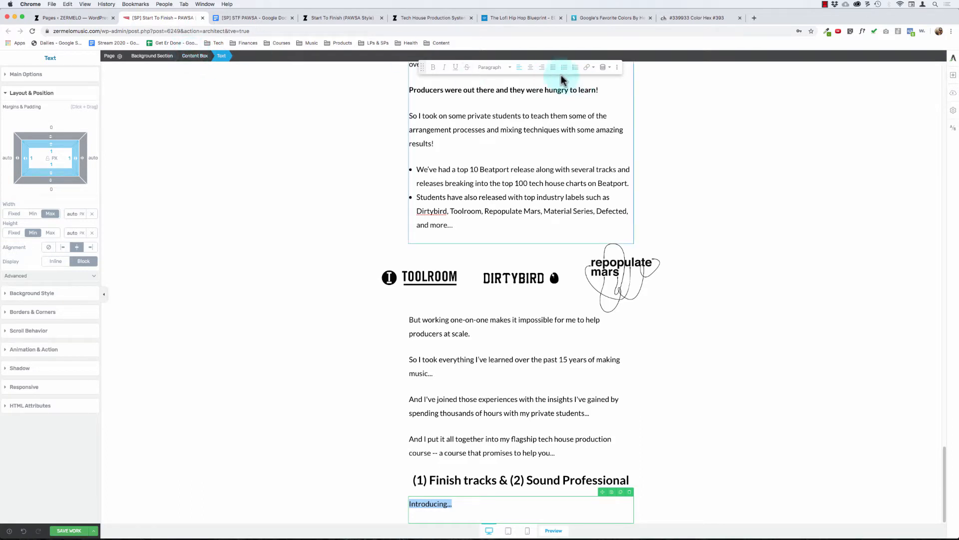
{"action": "left_click", "coordinate": [531, 70]}
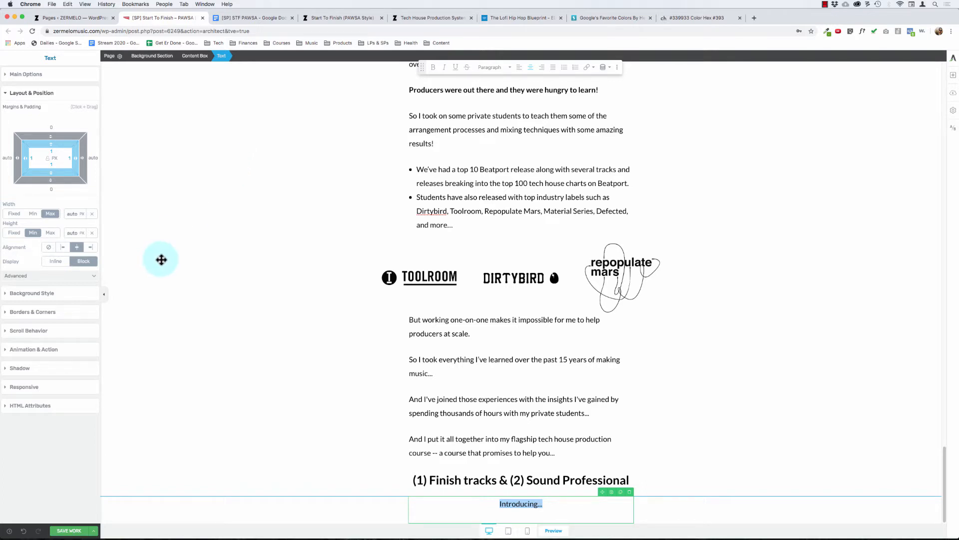
{"action": "left_click", "coordinate": [36, 77]}
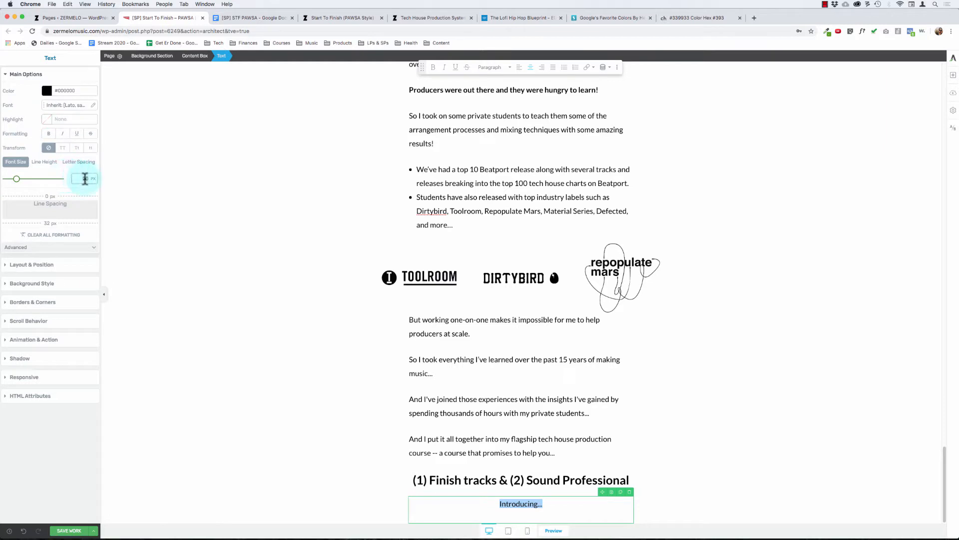
{"action": "type", "text": "64"}
{"action": "scroll", "coordinate": [265, 239], "scroll_direction": "down", "scroll_amount": 3}
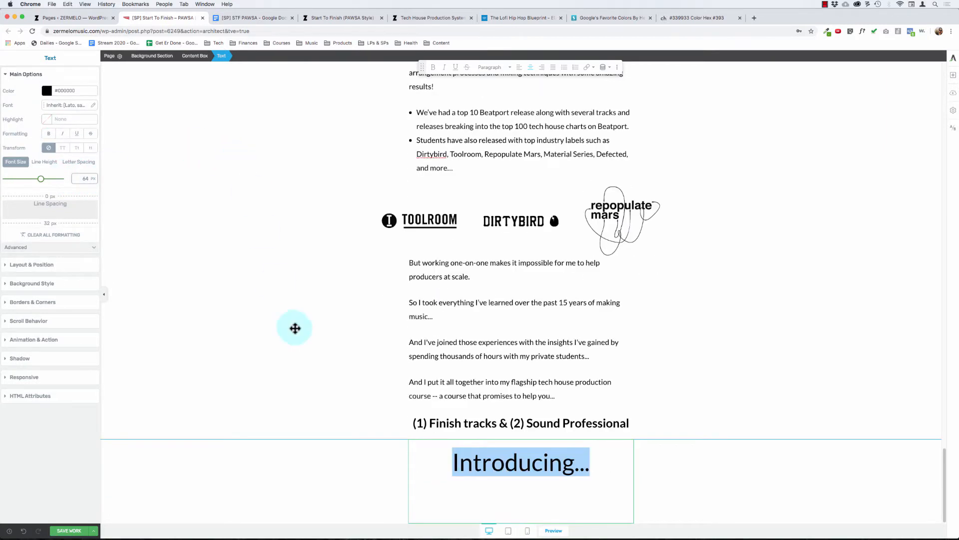
{"action": "key", "text": "super+b"}
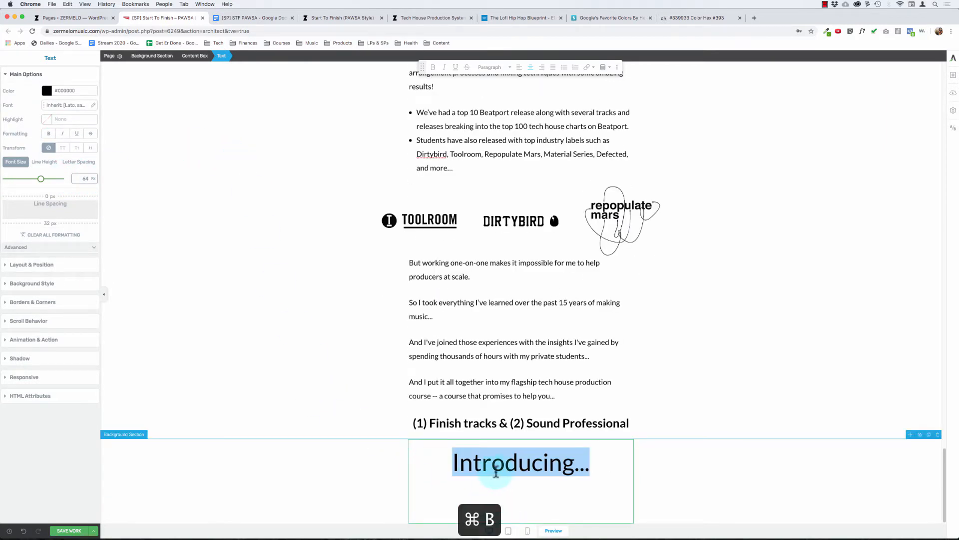
Step: Make the "Introducing..." line below the course introduction text bold
{"action": "left_click", "coordinate": [498, 469]}
{"action": "key", "text": "super+b"}
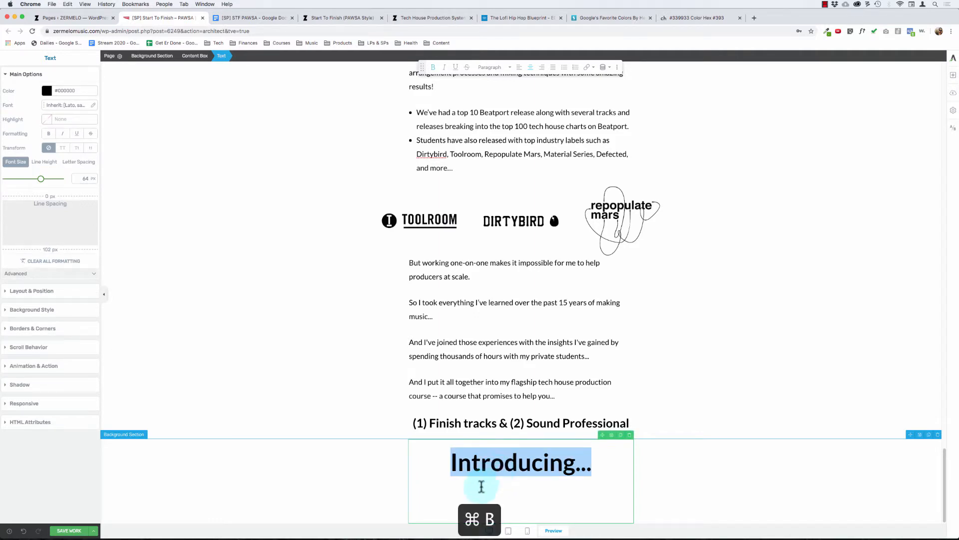
{"action": "left_click", "coordinate": [611, 468]}
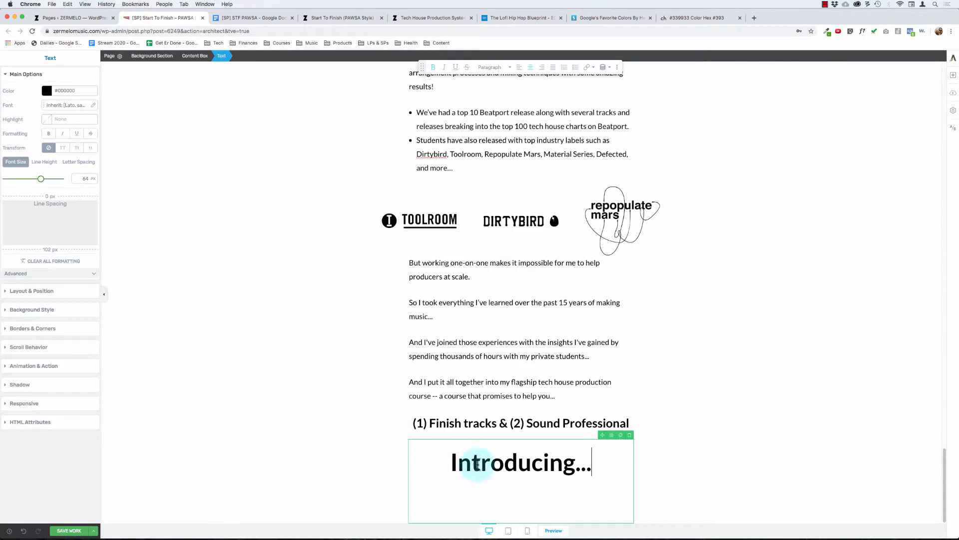
Step: Examine the "Introducing" section of the Lofi Hip Hop Blueprint sales page for layout ideas, then return to the page being edited
{"action": "left_click", "coordinate": [537, 20]}
{"action": "scroll", "coordinate": [465, 262], "scroll_direction": "down", "scroll_amount": 15}
{"action": "scroll", "coordinate": [464, 262], "scroll_direction": "up", "scroll_amount": 5}
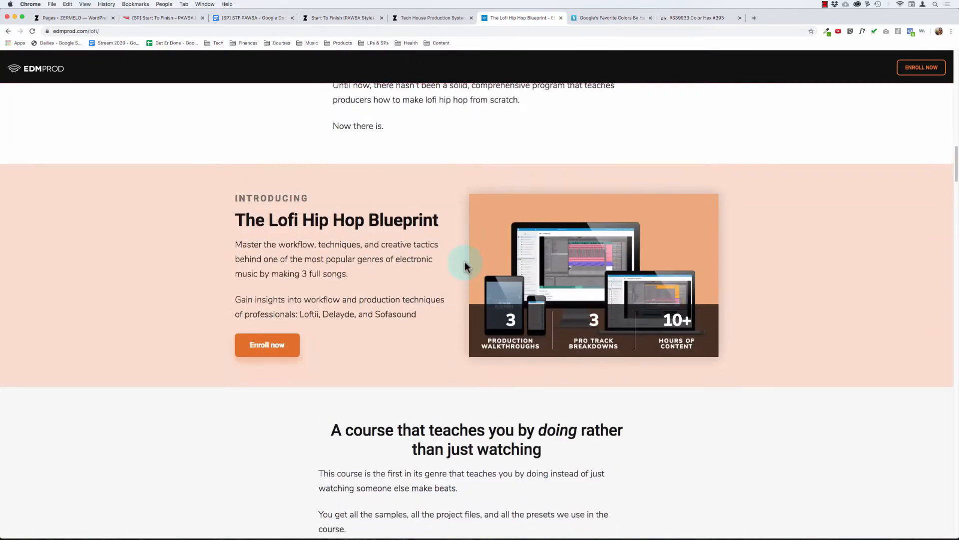
{"action": "scroll", "coordinate": [464, 262], "scroll_direction": "up", "scroll_amount": 3}
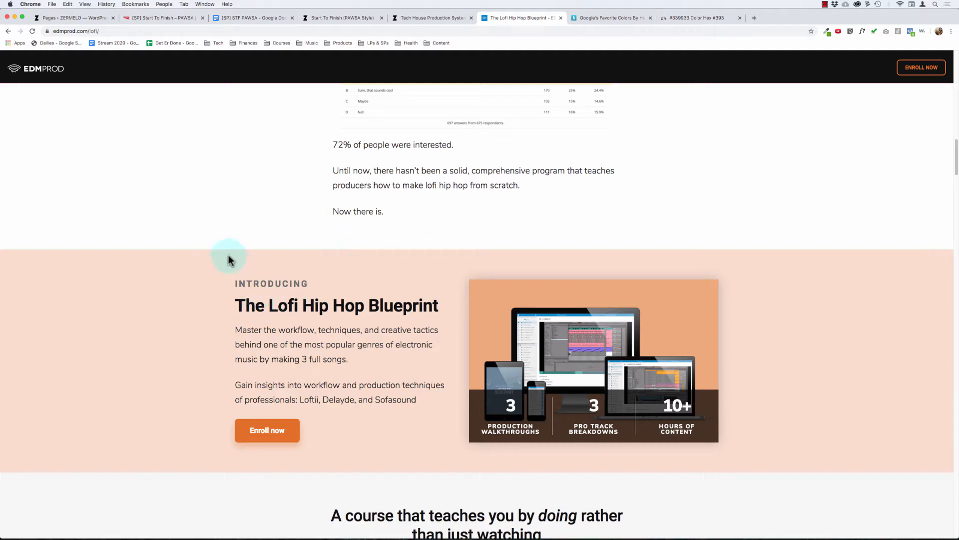
{"action": "left_click", "coordinate": [445, 18]}
{"action": "left_click", "coordinate": [166, 18]}
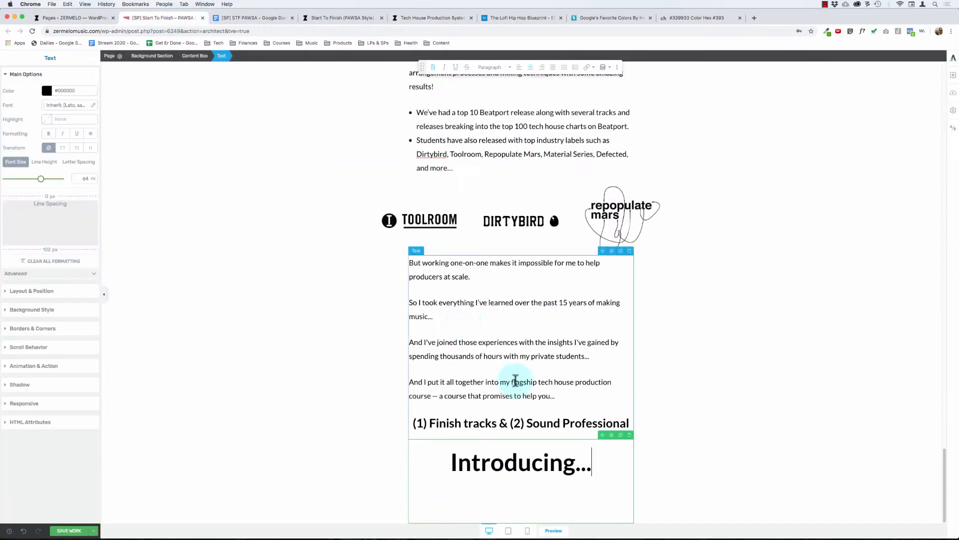
Step: Delete the "Introducing..." text element and its content box, leaving the background section empty
{"action": "triple_click", "coordinate": [506, 471]}
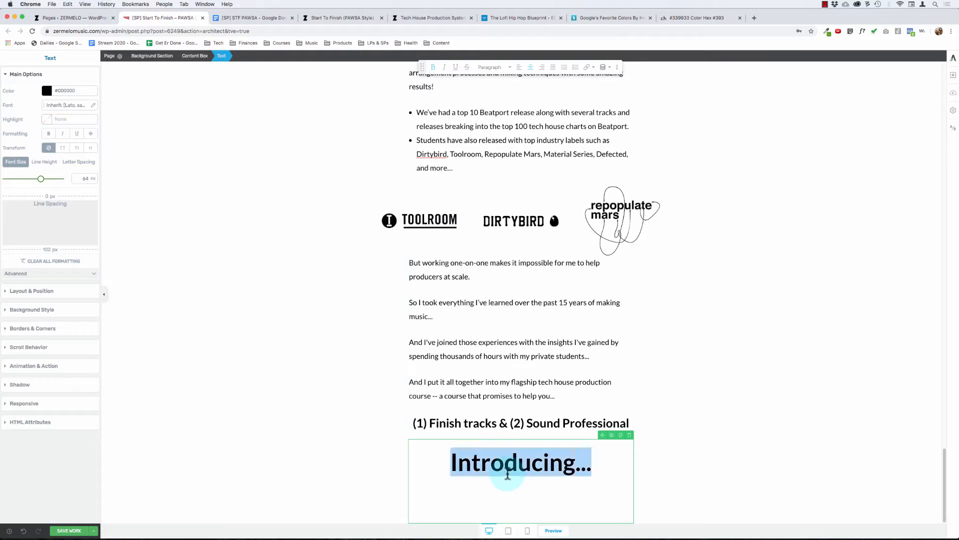
{"action": "key", "text": "BackSpace"}
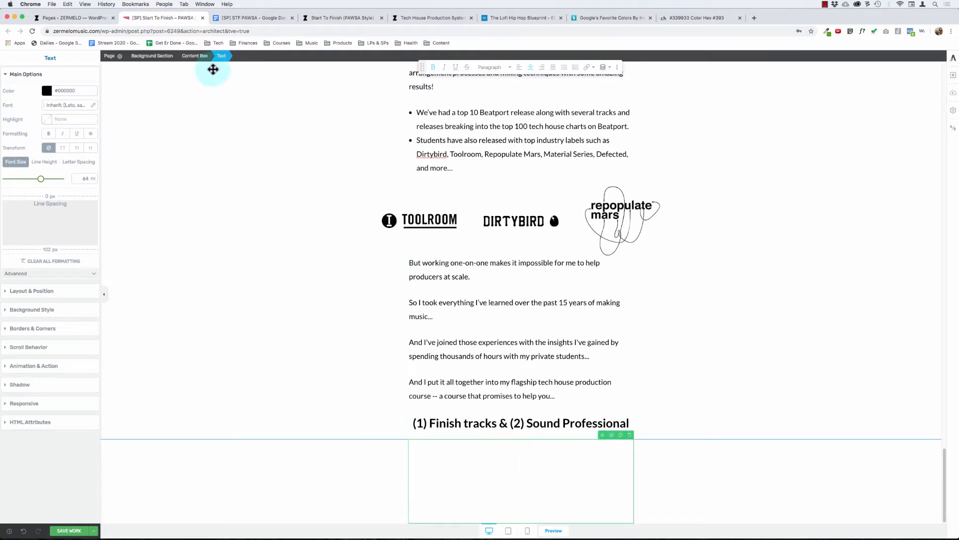
{"action": "left_click", "coordinate": [196, 56]}
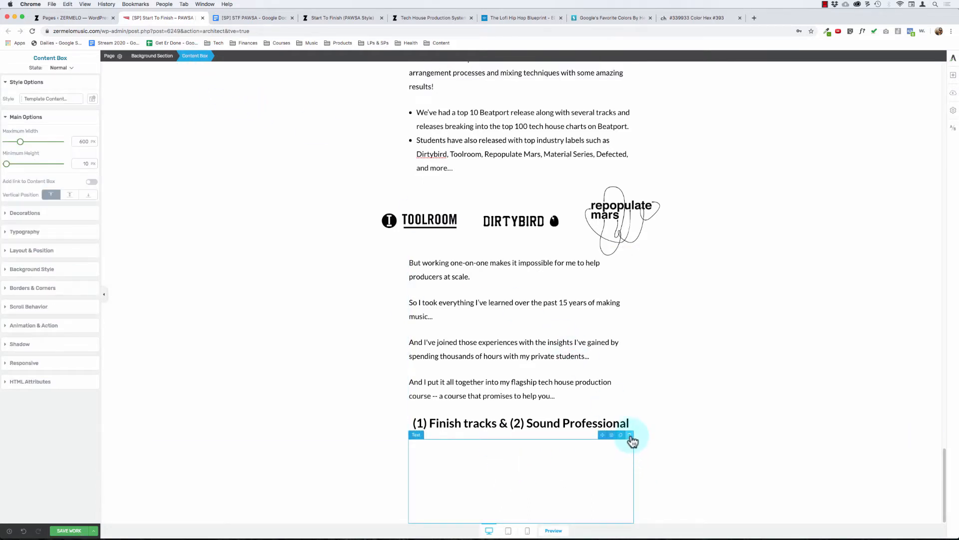
{"action": "left_click", "coordinate": [630, 436]}
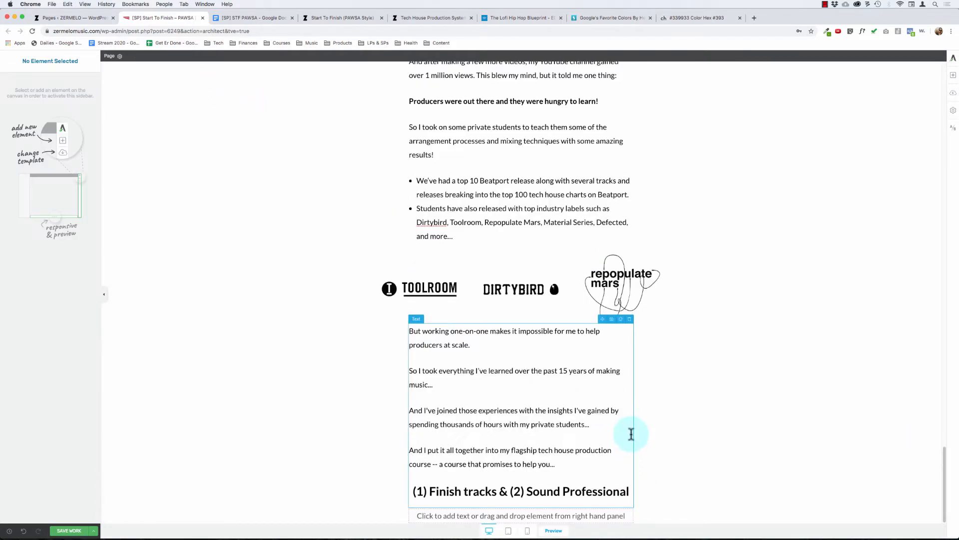
{"action": "left_click", "coordinate": [535, 520]}
{"action": "left_click", "coordinate": [630, 494]}
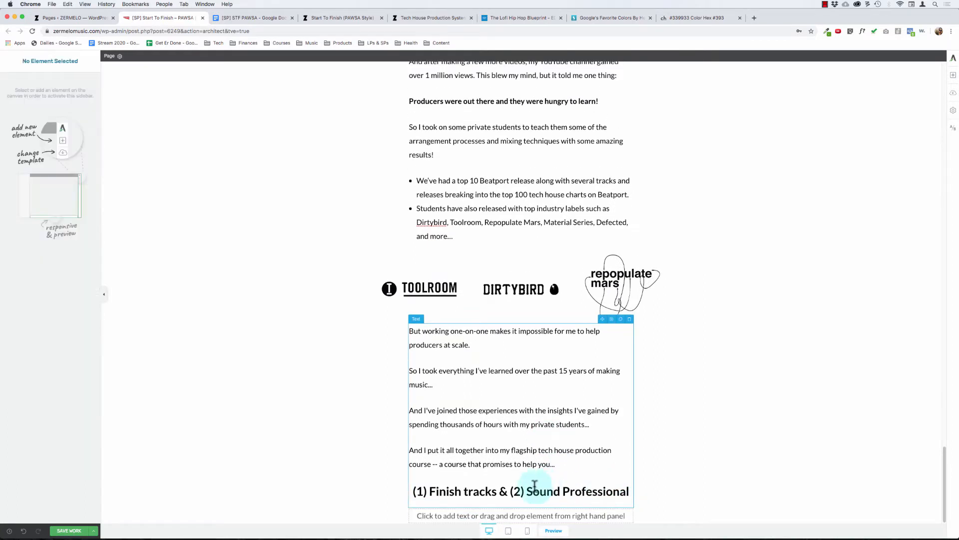
{"action": "left_click", "coordinate": [509, 516]}
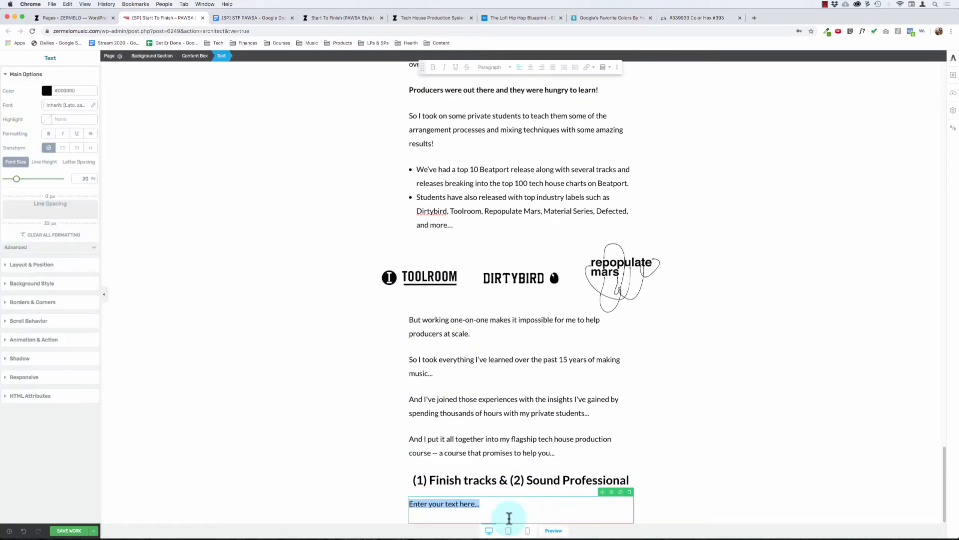
{"action": "left_click", "coordinate": [631, 492]}
{"action": "left_click", "coordinate": [630, 503]}
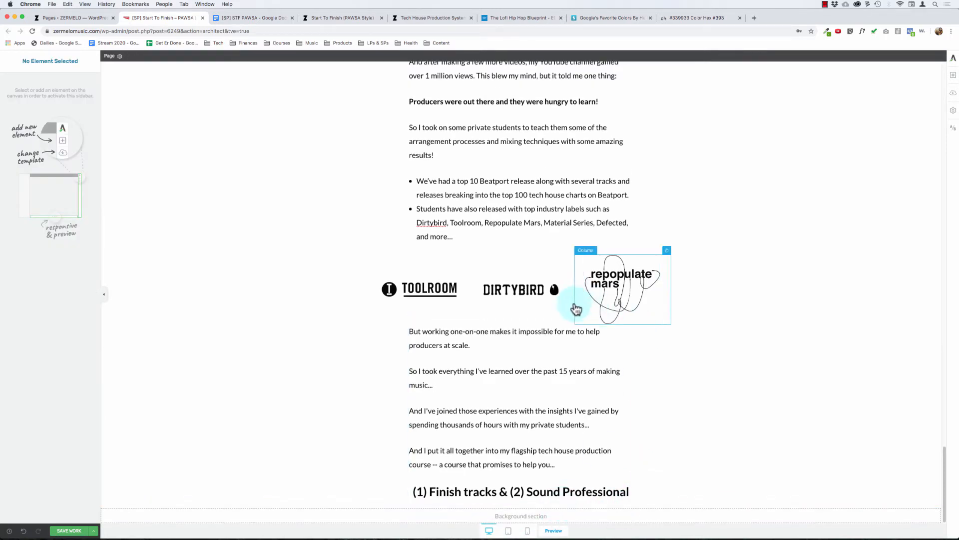
Step: Add a content box to the empty background section and insert a two-column layout with equal halves inside it
{"action": "left_click", "coordinate": [953, 76]}
{"action": "left_click_drag", "start_coordinate": [926, 237], "coordinate": [551, 520]}
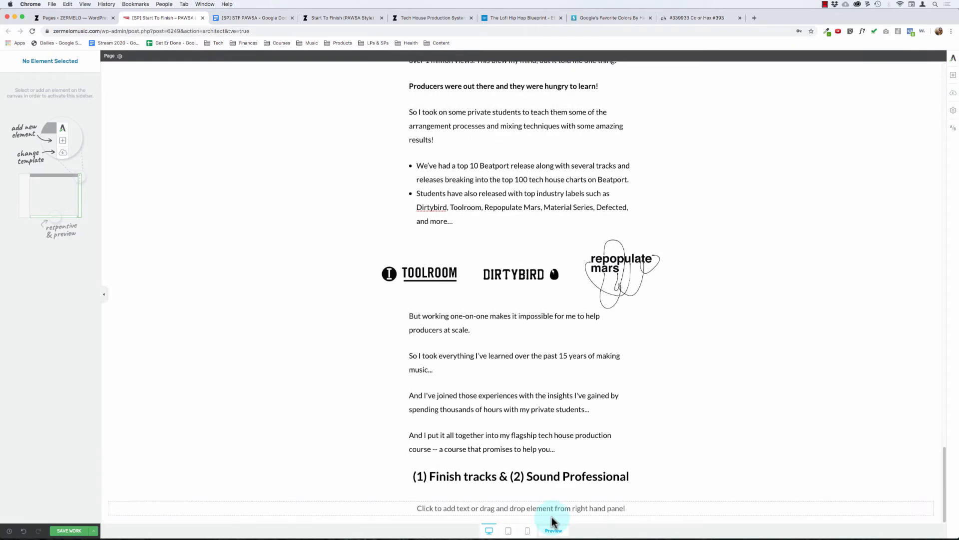
{"action": "left_click", "coordinate": [954, 76]}
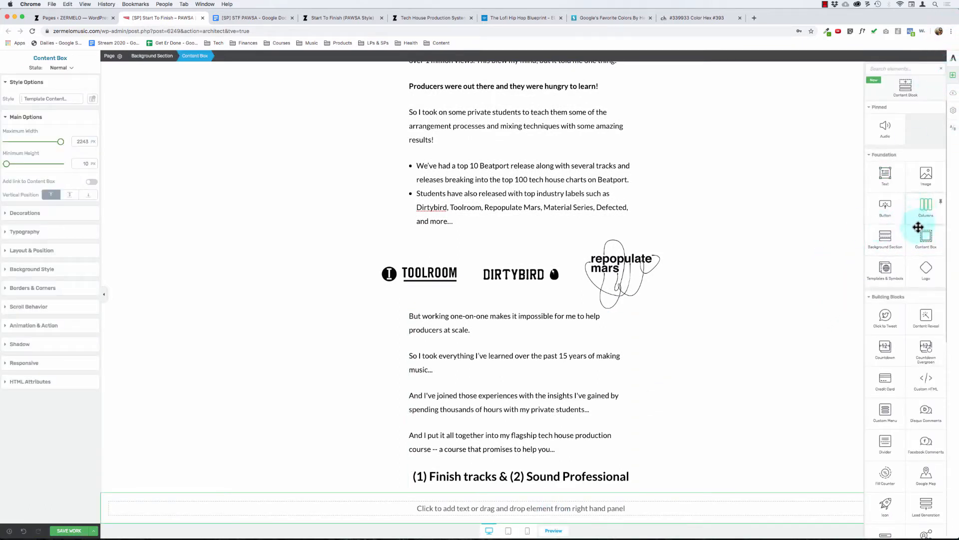
{"action": "left_click_drag", "start_coordinate": [921, 205], "coordinate": [504, 501]}
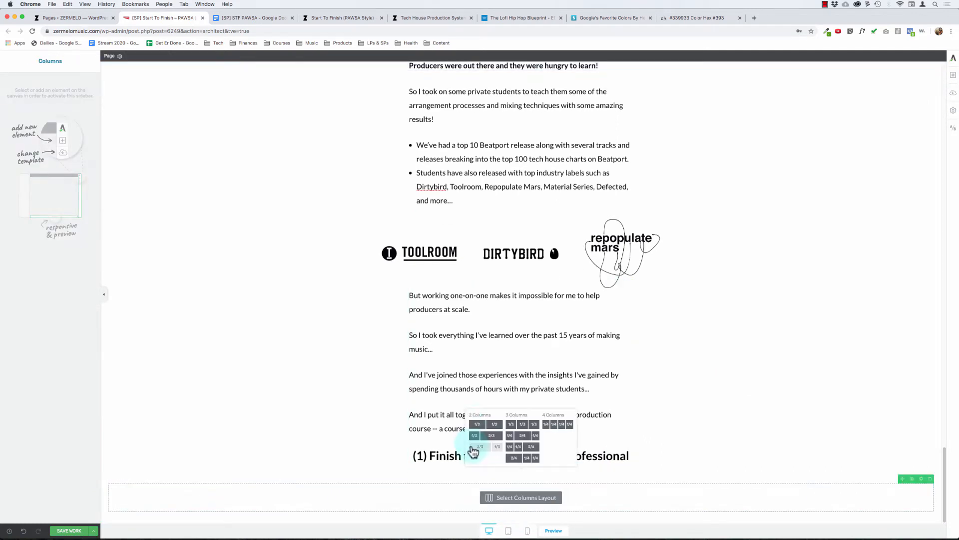
{"action": "left_click", "coordinate": [485, 423]}
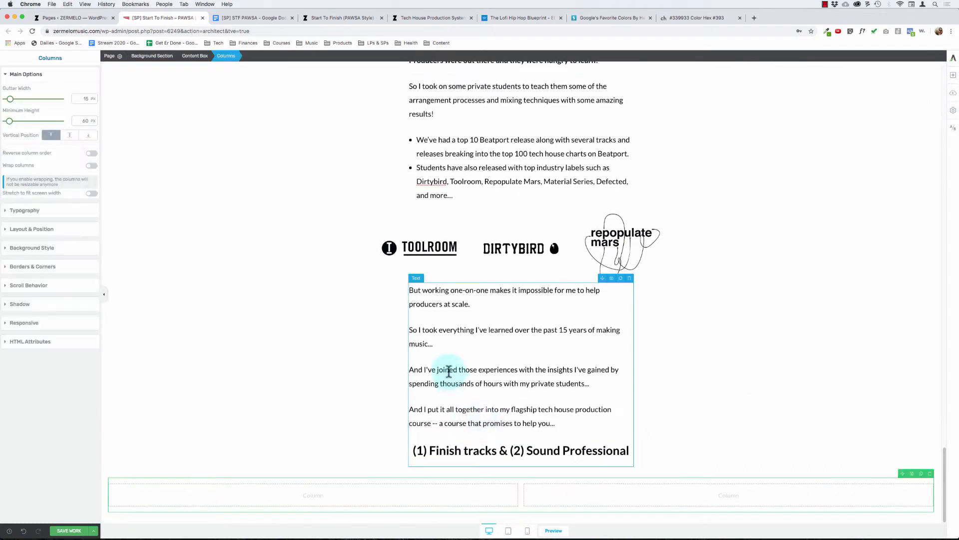
{"action": "left_click", "coordinate": [953, 76]}
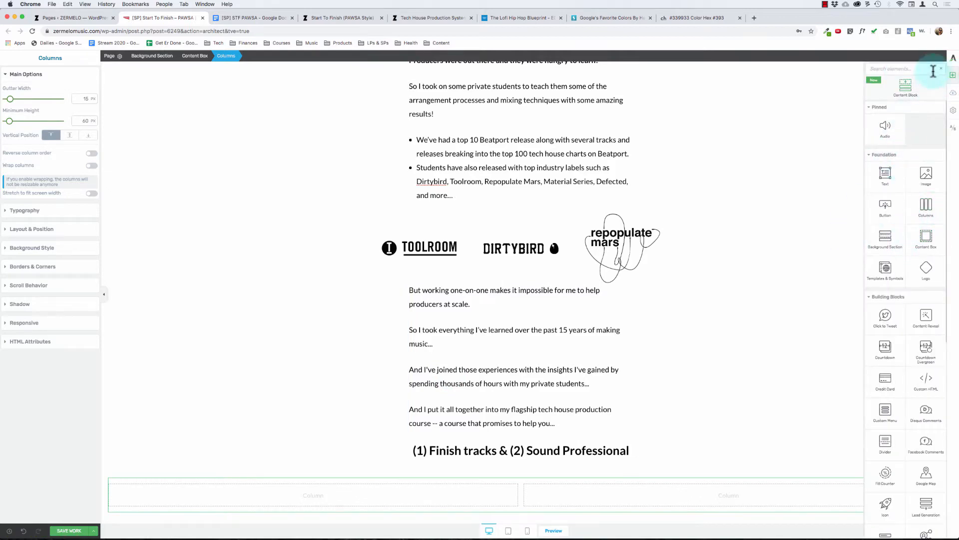
{"action": "left_click", "coordinate": [953, 76]}
Step: Duplicate the hero background section and move the copy directly below the "(1) Finish tracks & (2) Sound Professional" line
{"action": "scroll", "coordinate": [606, 220], "scroll_direction": "up", "scroll_amount": 15}
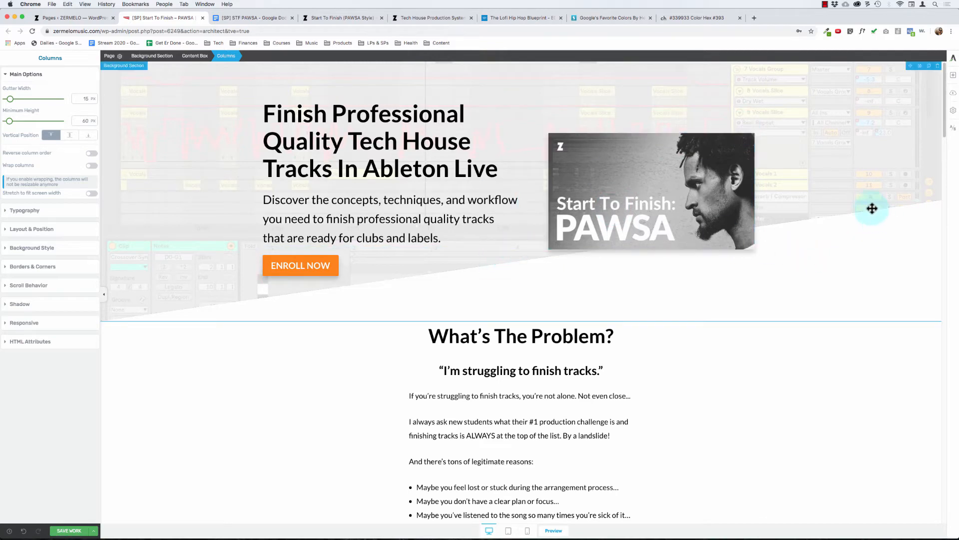
{"action": "left_click", "coordinate": [865, 222]}
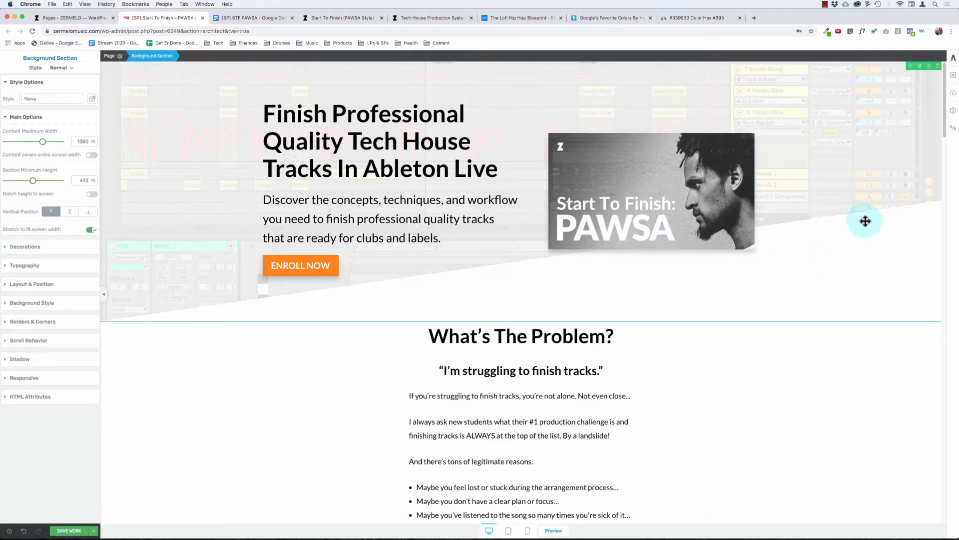
{"action": "left_click", "coordinate": [929, 67]}
{"action": "left_click_drag", "start_coordinate": [908, 65], "coordinate": [487, 439]}
{"action": "scroll", "coordinate": [474, 437], "scroll_direction": "down", "scroll_amount": 5}
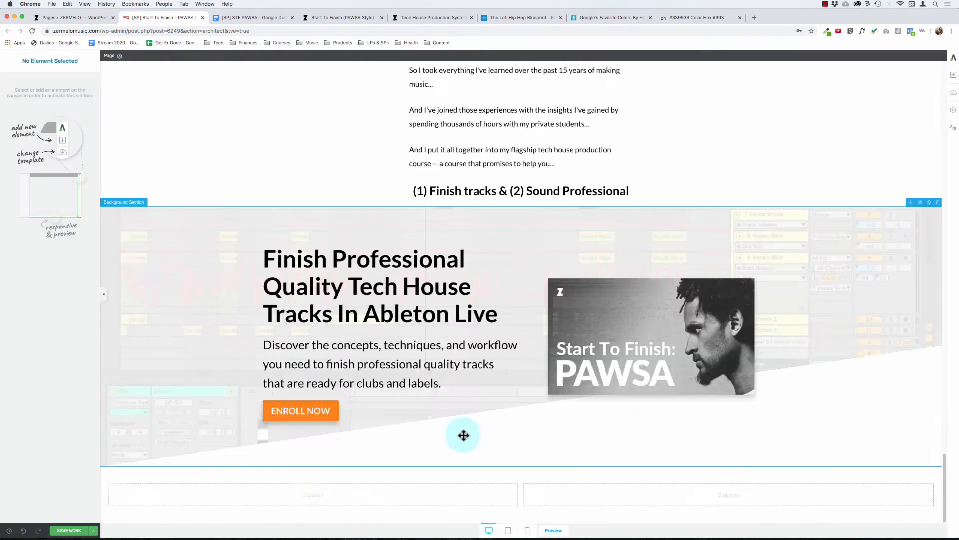
Step: Delete the two-column content box and its background section below the copied hero section
{"action": "left_click", "coordinate": [435, 480]}
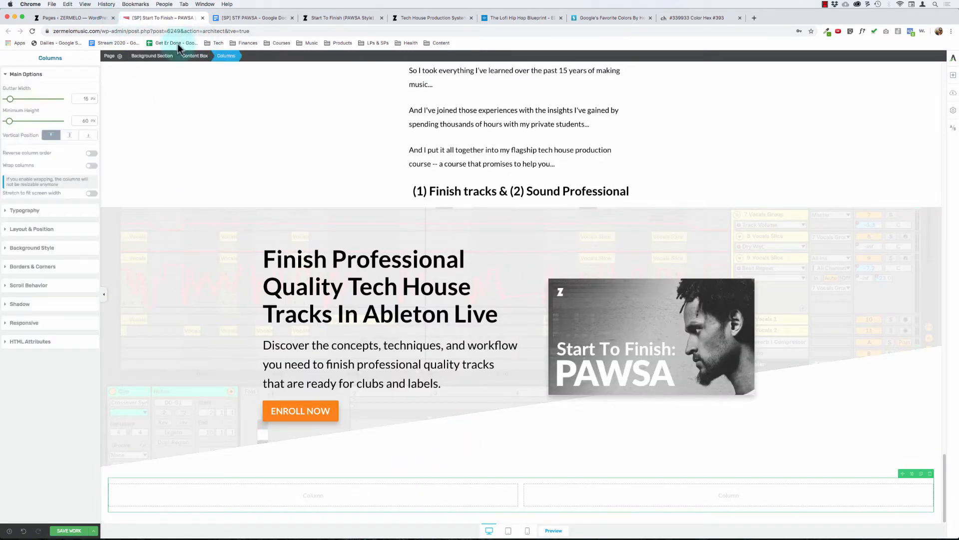
{"action": "left_click", "coordinate": [158, 58]}
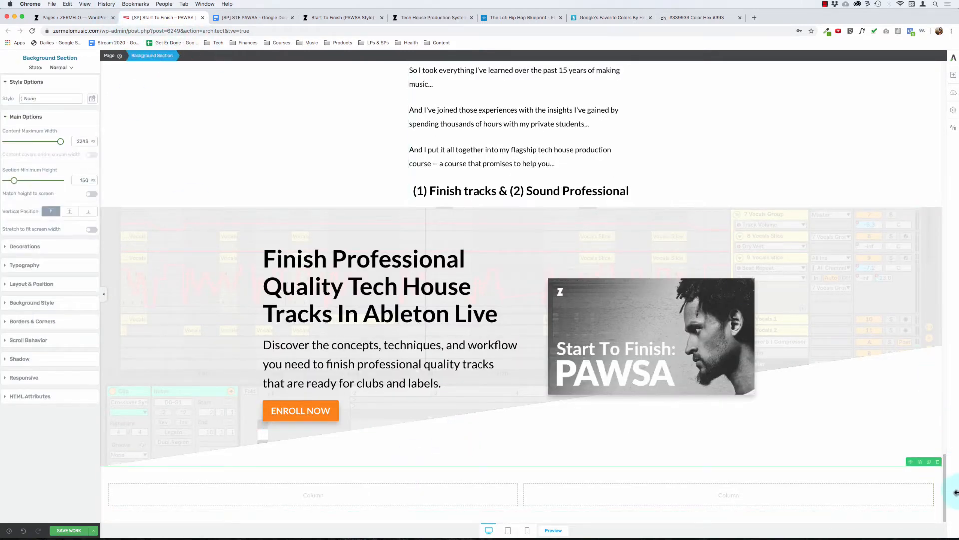
{"action": "left_click", "coordinate": [940, 463]}
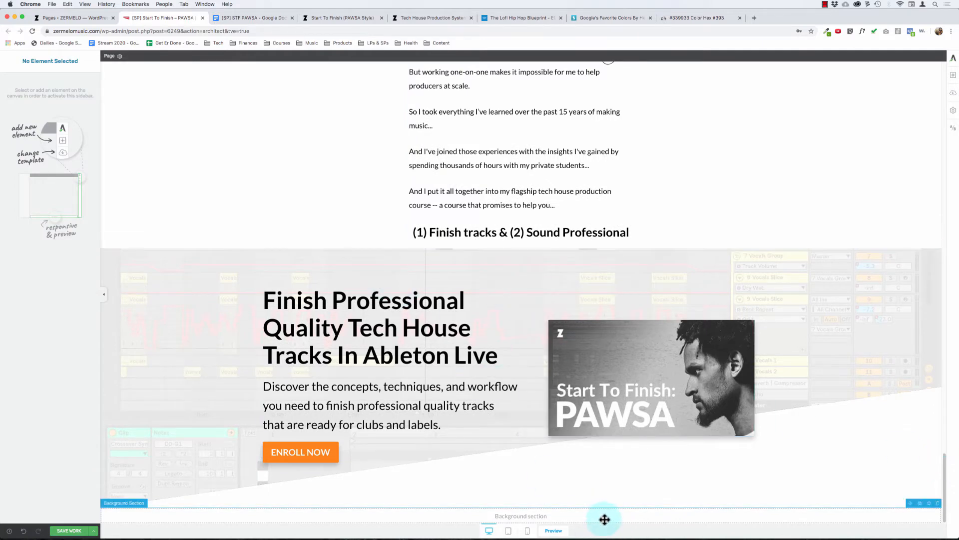
{"action": "left_click", "coordinate": [937, 503]}
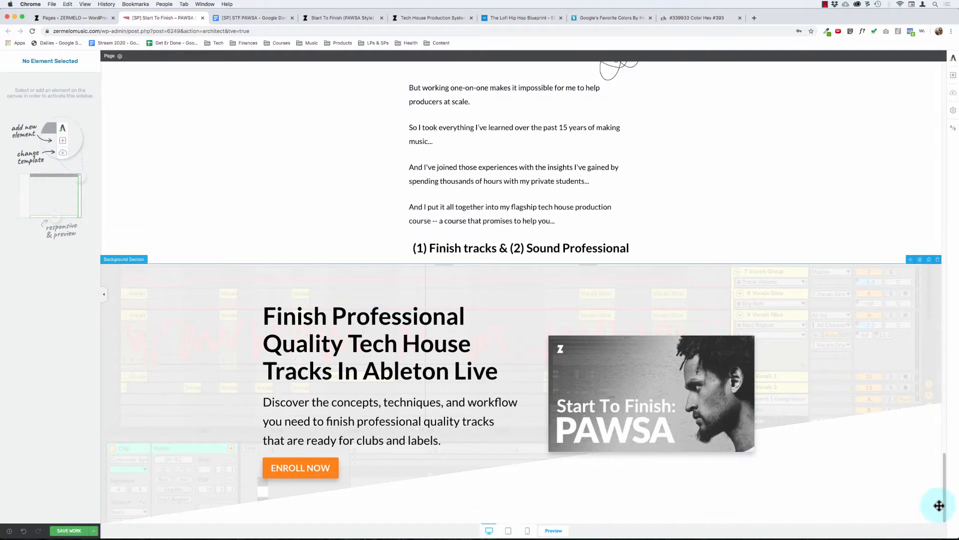
Step: Duplicate the "Finish Professional Quality Tech House Tracks In Ableton Live" heading in the copied hero section
{"action": "left_click", "coordinate": [650, 383]}
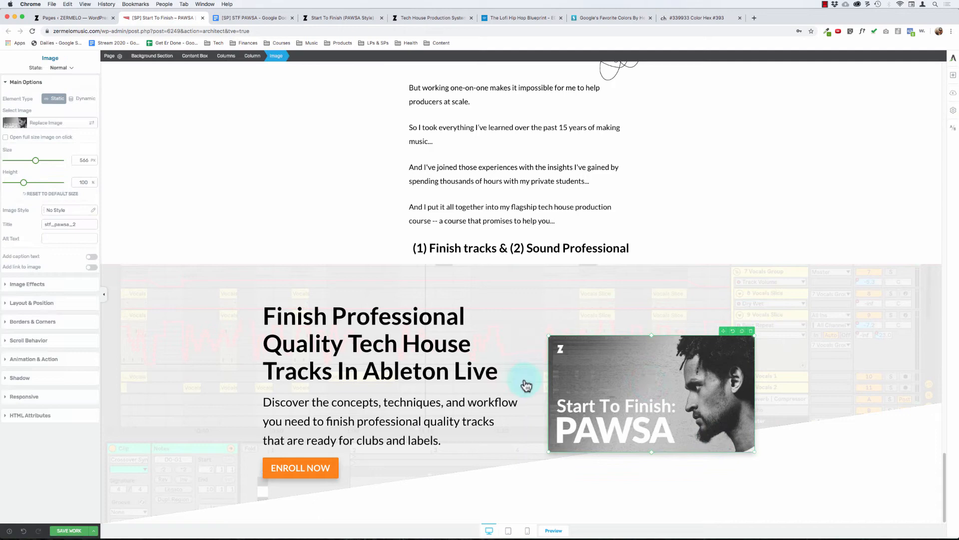
{"action": "left_click", "coordinate": [355, 321]}
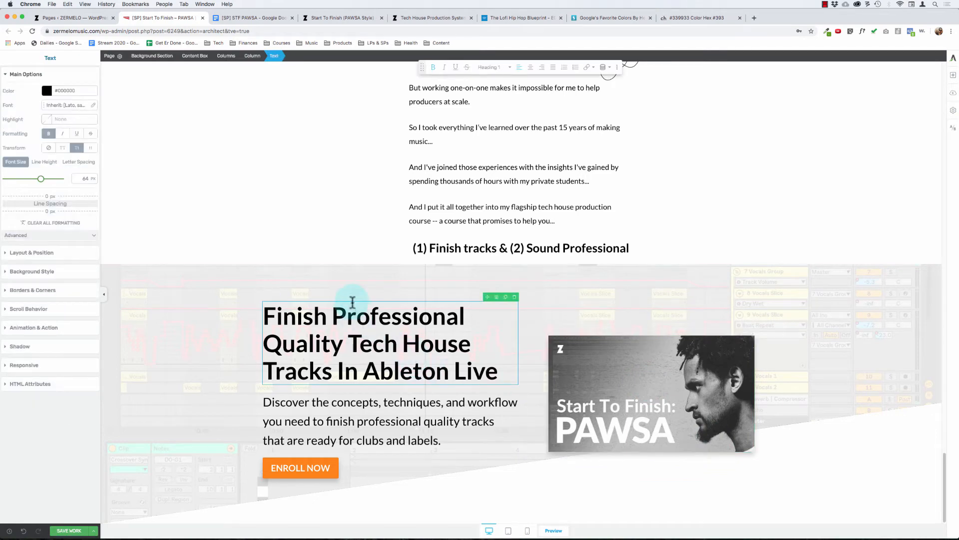
{"action": "left_click", "coordinate": [506, 297]}
Step: Replace the upper duplicate heading's text with "INTRODUCING" and set its font size to 32 px
{"action": "triple_click", "coordinate": [341, 275]}
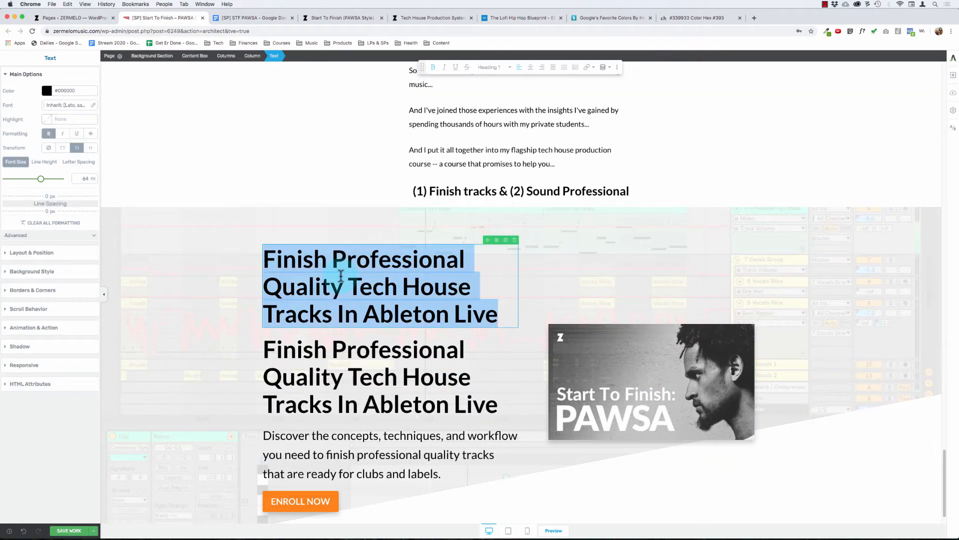
{"action": "type", "text": "INTRODUCING"}
{"action": "key", "text": "shift+super+Left"}
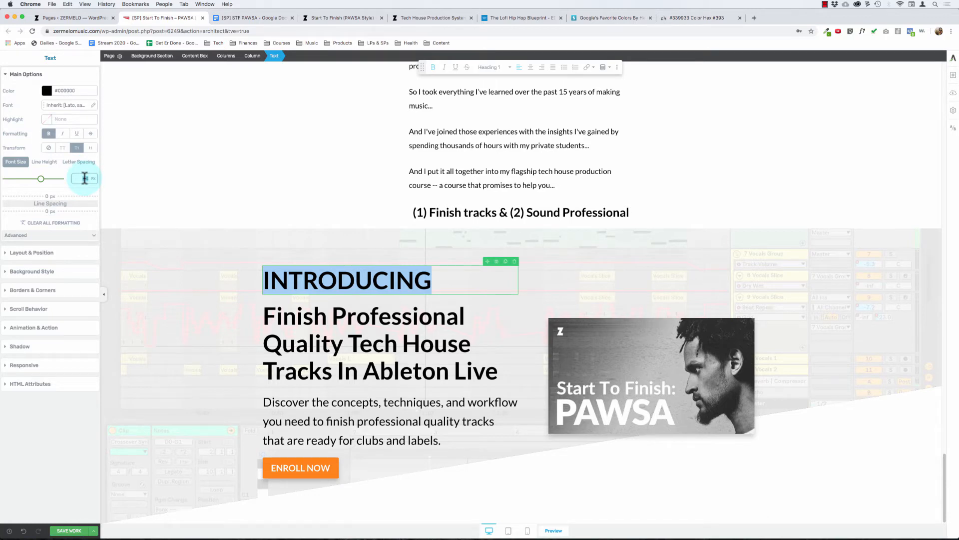
{"action": "type", "text": "32"}
Step: Replace the main heading's text below "INTRODUCING" with "START TO FINISH: PAWSA"
{"action": "left_click", "coordinate": [308, 316]}
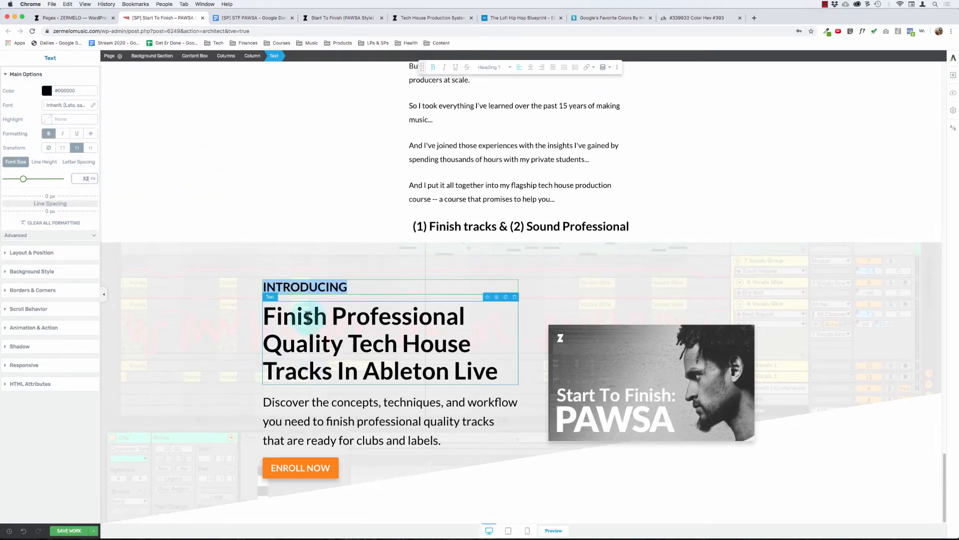
{"action": "triple_click", "coordinate": [325, 324]}
{"action": "type", "text": "S"}
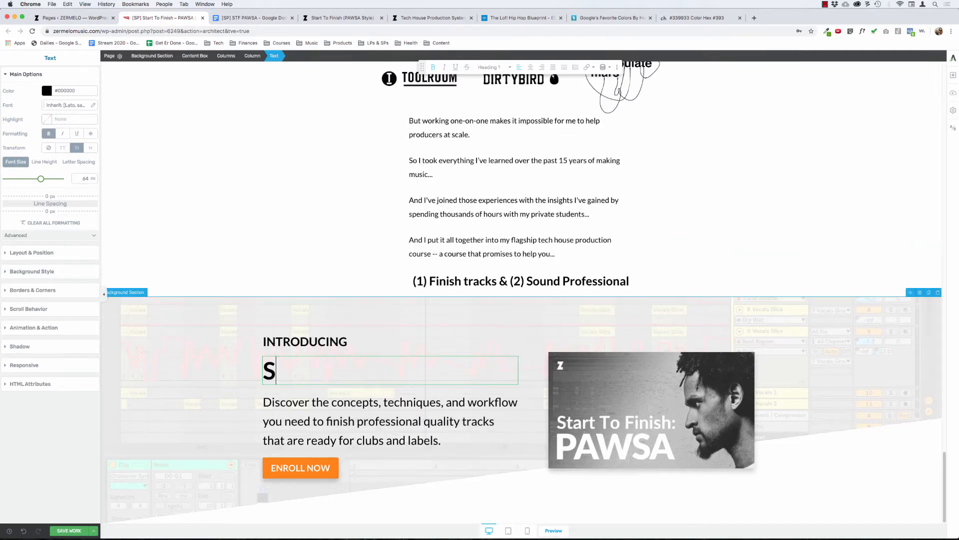
{"action": "type", "text": "TART TO FINISH"}
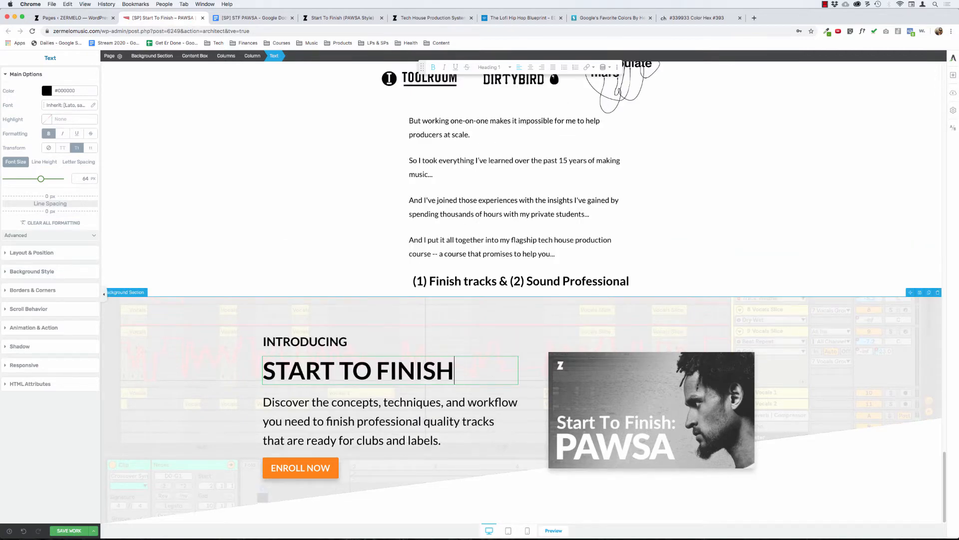
{"action": "type", "text": ": PAWSA"}
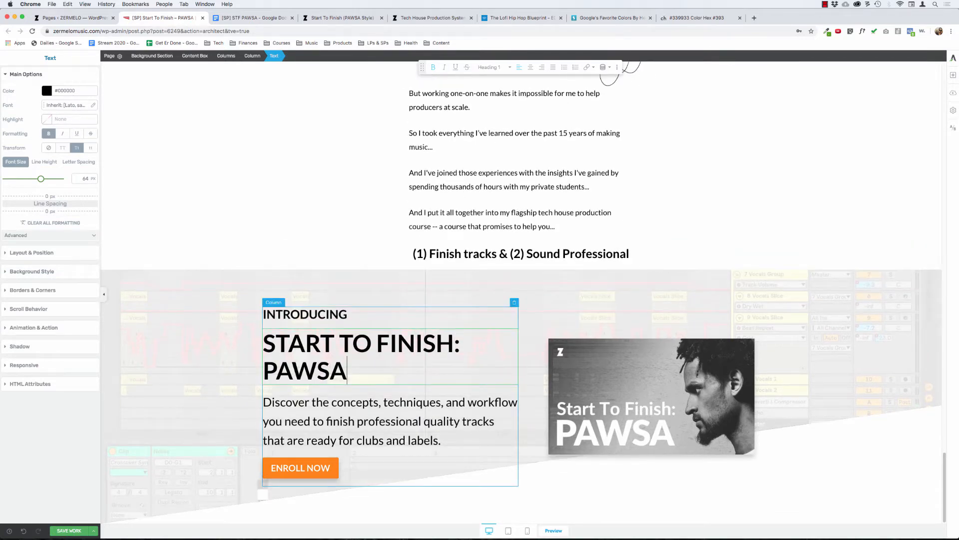
Step: Replace the space before "PAWSA" in the heading with a line break
{"action": "key", "text": "super+Left"}
{"action": "key", "text": "BackSpace"}
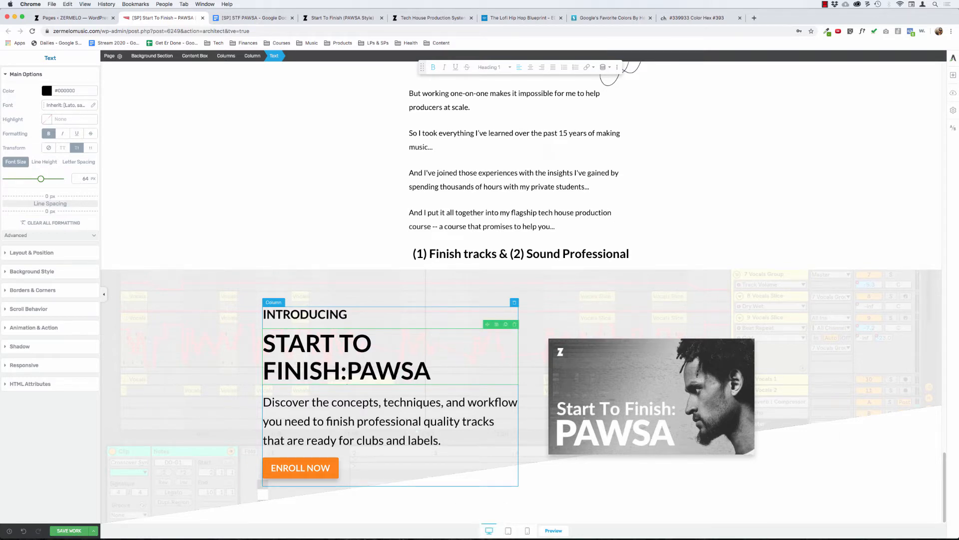
{"action": "key", "text": "shift+Return"}
{"action": "key", "text": "BackSpace"}
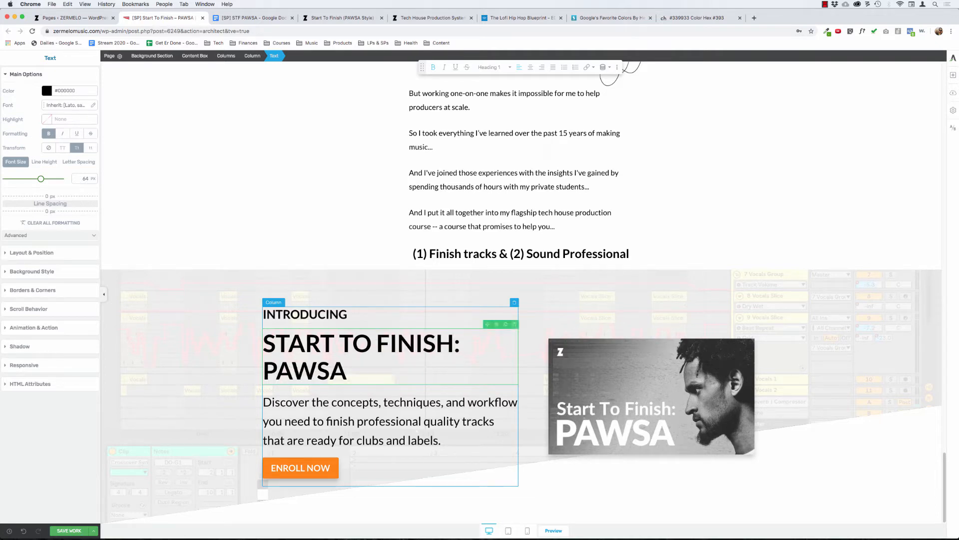
{"action": "key", "text": "BackSpace"}
Step: Change the "START TO FINISH:" line of the main heading to title case, "Start To Finish:", keeping "PAWSA" on its own line
{"action": "key", "text": "alt+shift+Right"}
{"action": "key", "text": "alt+shift+Right"}
{"action": "key", "text": "alt+shift+Right"}
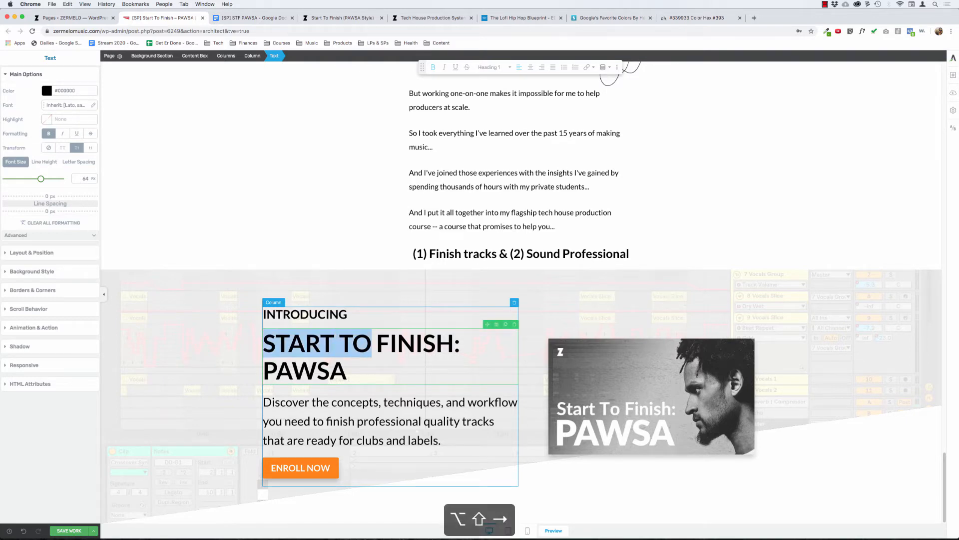
{"action": "type", "text": "Start To Finish:"}
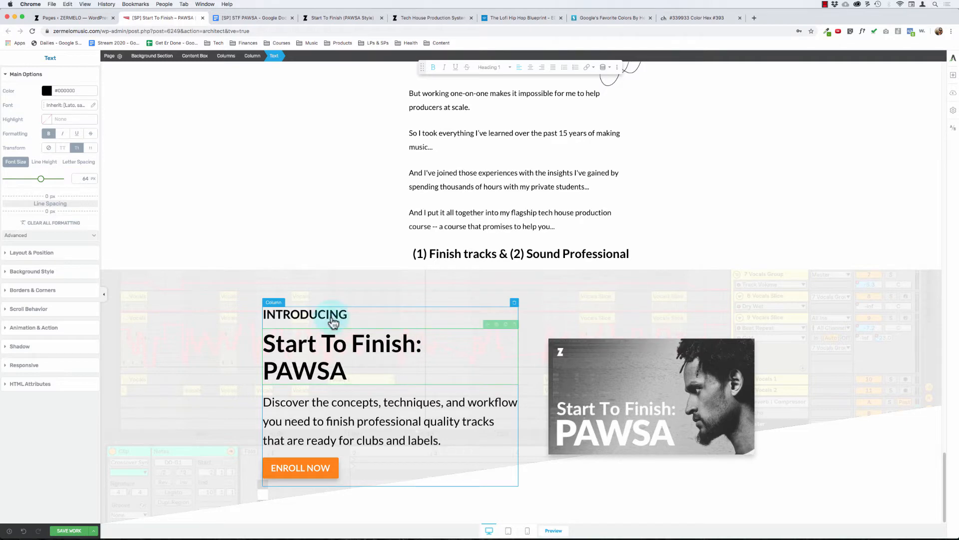
{"action": "left_click", "coordinate": [235, 325]}
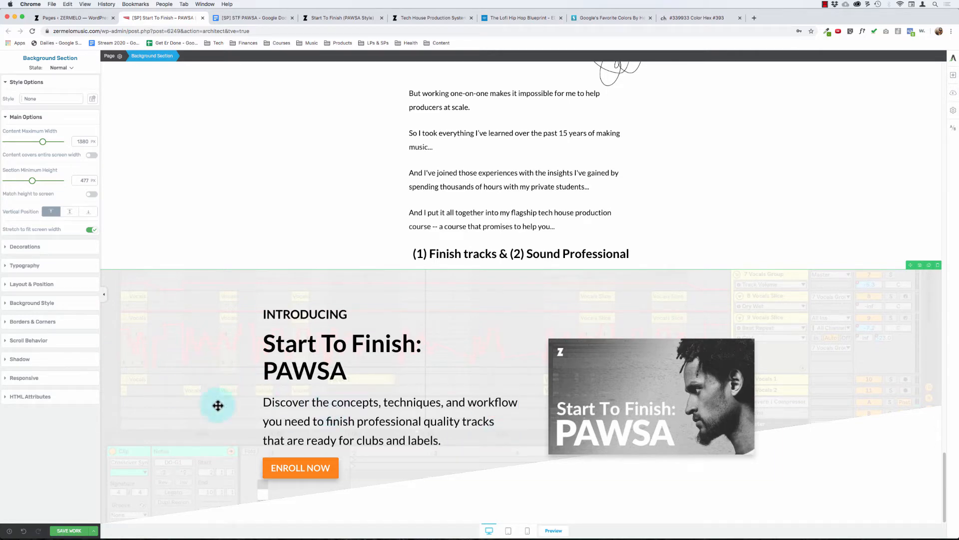
{"action": "left_click", "coordinate": [316, 422]}
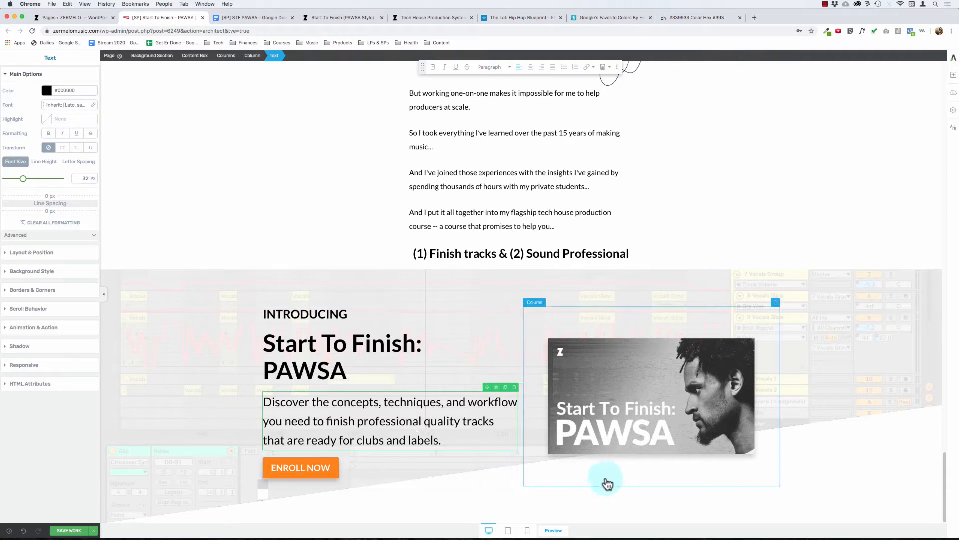
{"action": "left_click", "coordinate": [629, 442]}
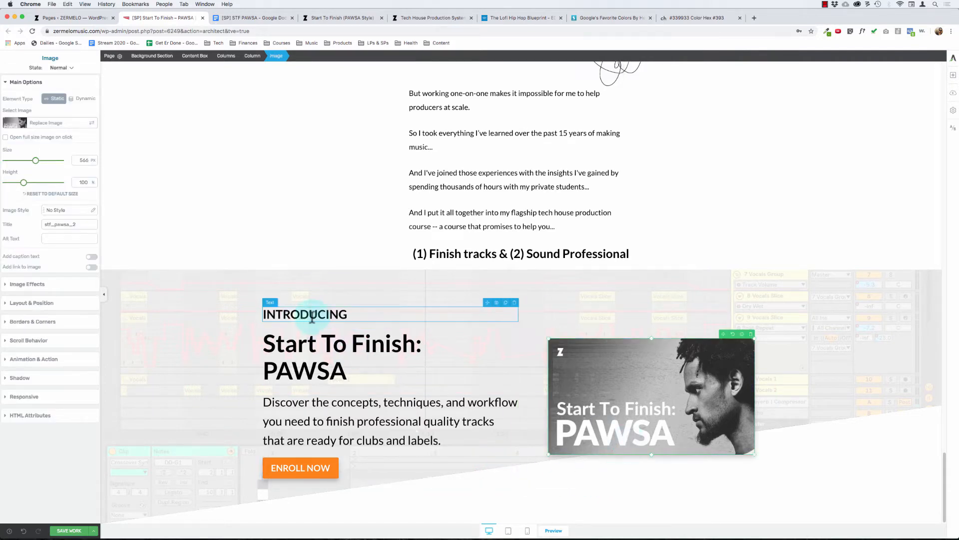
Step: Set the text color of the "INTRODUCING" heading to gray #999999
{"action": "double_click", "coordinate": [312, 315]}
{"action": "left_click", "coordinate": [46, 91]}
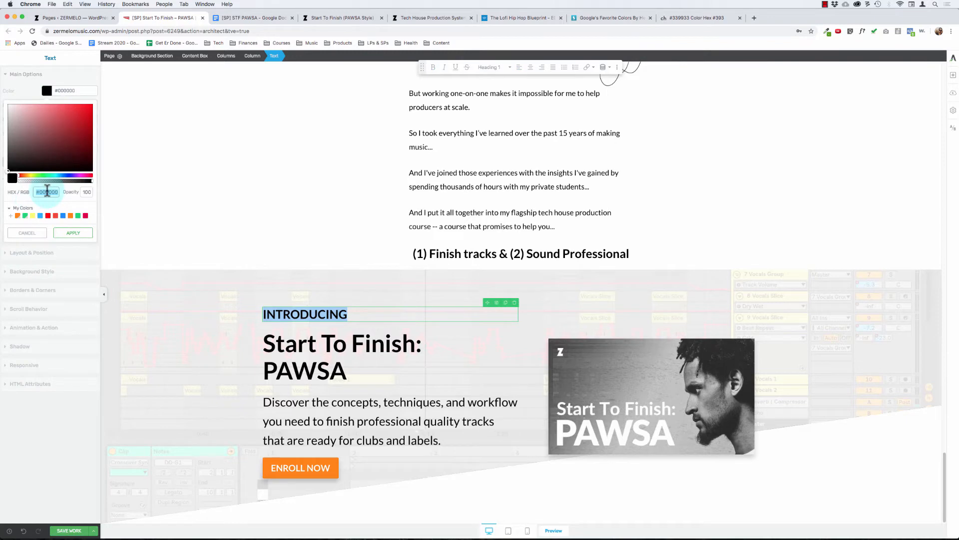
{"action": "type", "text": "999999"}
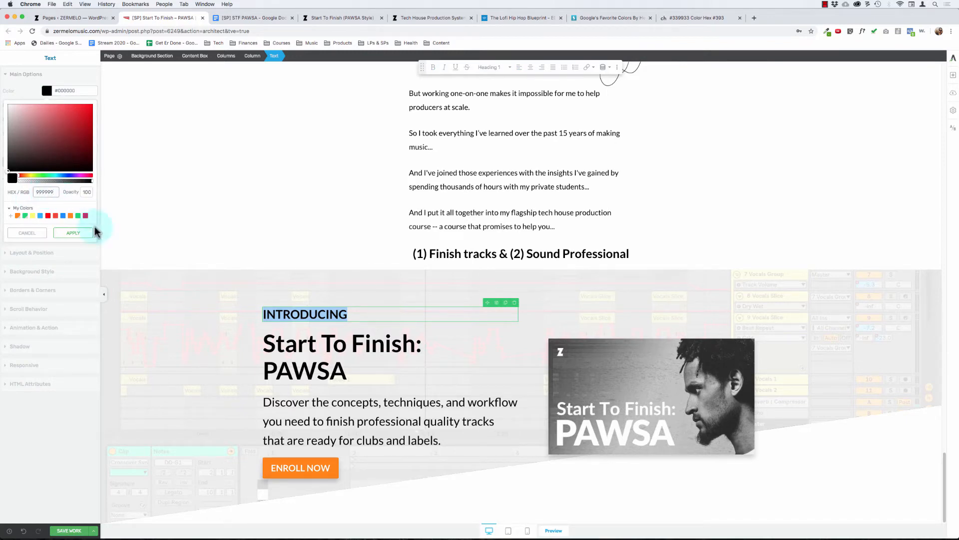
{"action": "left_click", "coordinate": [73, 233]}
{"action": "left_click", "coordinate": [213, 187]}
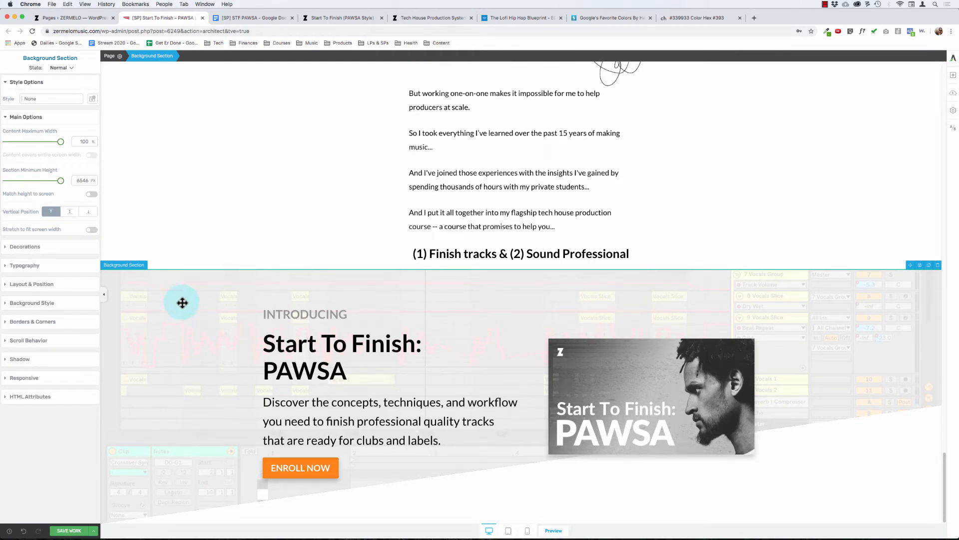
Step: Examine the Lofi Hip Hop Blueprint sales page for its hero, "INTRODUCING" section, modules and pricing layout as a reference
{"action": "left_click", "coordinate": [525, 20]}
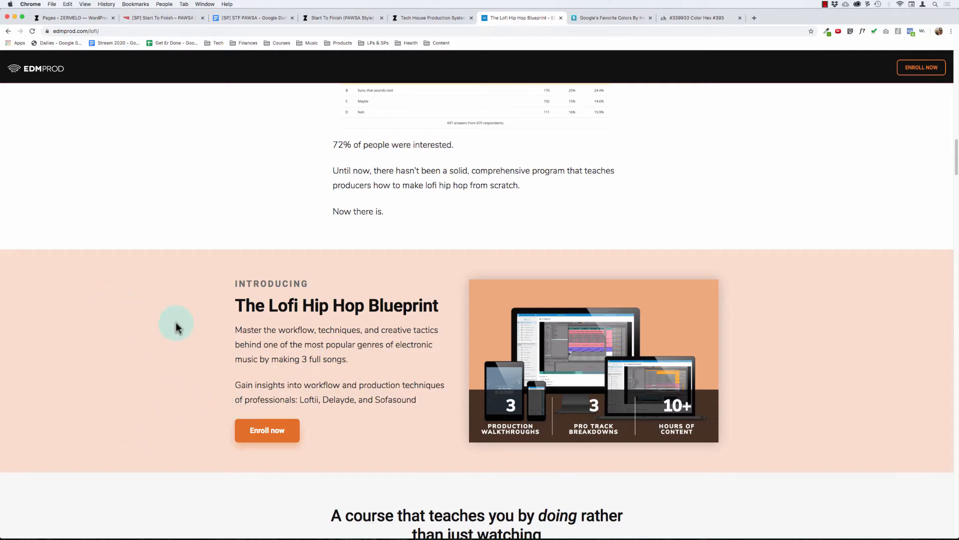
{"action": "scroll", "coordinate": [351, 306], "scroll_direction": "down", "scroll_amount": 1}
{"action": "scroll", "coordinate": [358, 306], "scroll_direction": "up", "scroll_amount": 20}
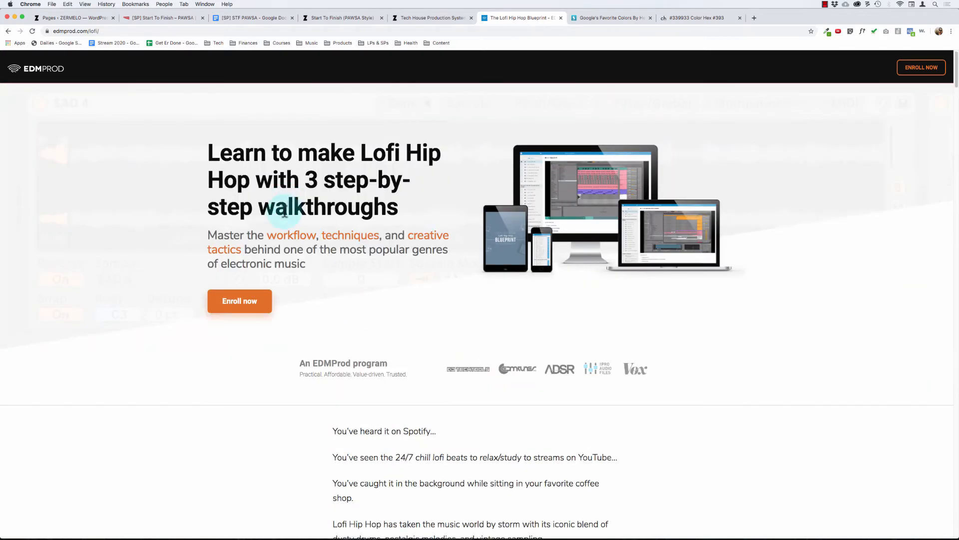
{"action": "left_click_drag", "start_coordinate": [381, 228], "coordinate": [409, 266]}
{"action": "left_click", "coordinate": [346, 316]}
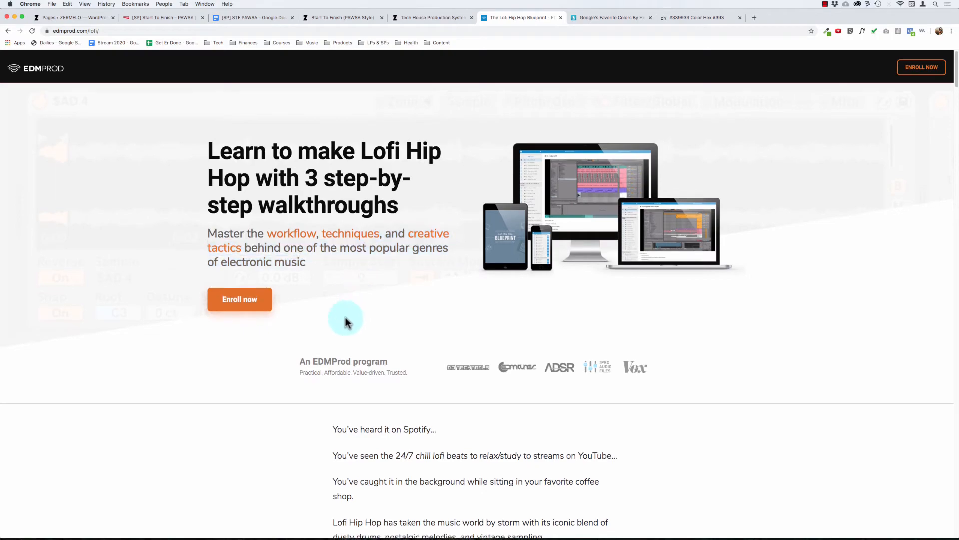
{"action": "scroll", "coordinate": [346, 316], "scroll_direction": "down", "scroll_amount": 20}
{"action": "scroll", "coordinate": [346, 317], "scroll_direction": "up", "scroll_amount": 20}
{"action": "scroll", "coordinate": [346, 316], "scroll_direction": "down", "scroll_amount": 20}
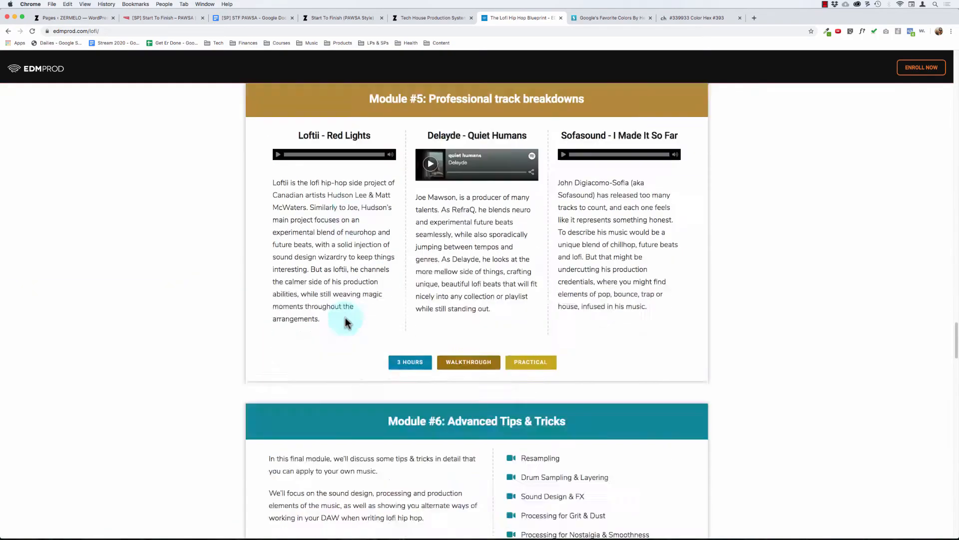
{"action": "scroll", "coordinate": [346, 317], "scroll_direction": "up", "scroll_amount": 15}
{"action": "scroll", "coordinate": [346, 317], "scroll_direction": "down", "scroll_amount": 16}
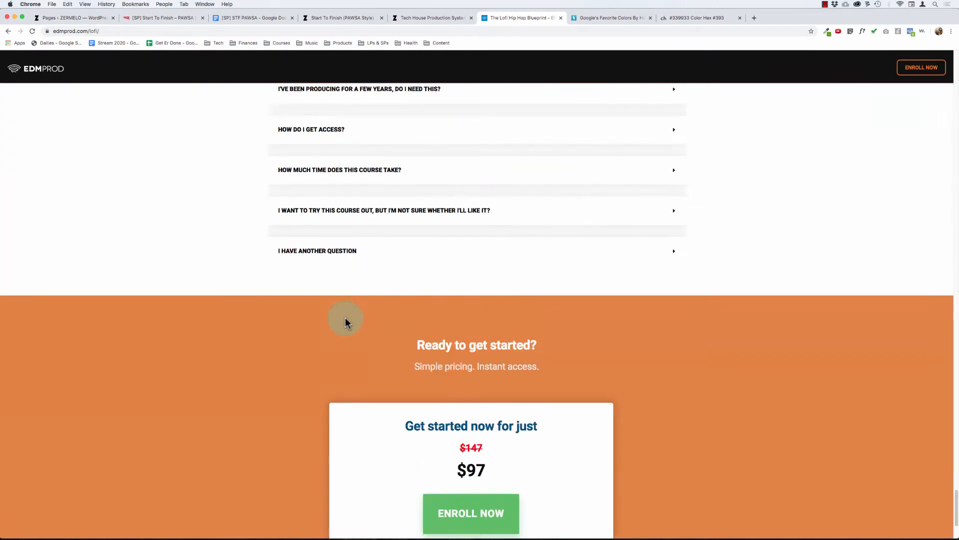
{"action": "scroll", "coordinate": [229, 276], "scroll_direction": "up", "scroll_amount": 20}
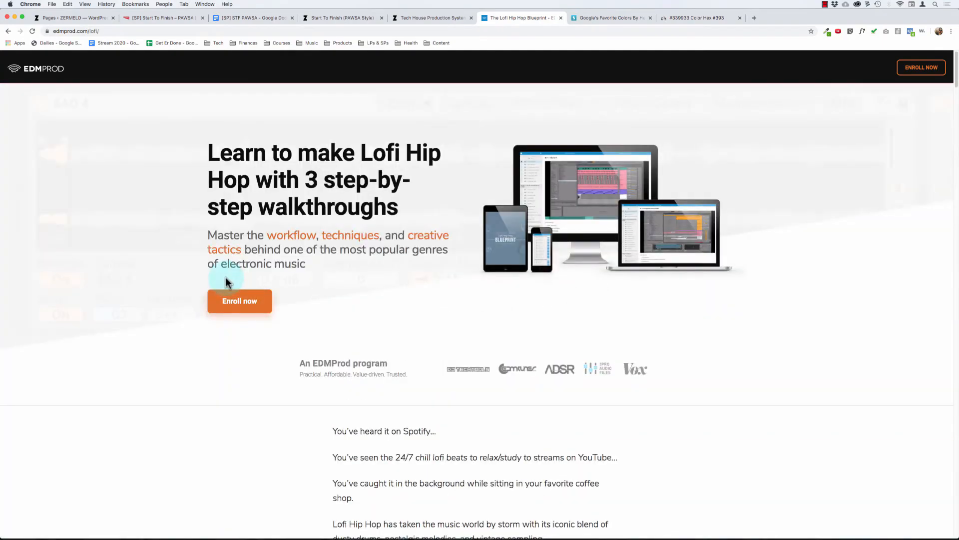
{"action": "scroll", "coordinate": [226, 278], "scroll_direction": "down", "scroll_amount": 10}
{"action": "scroll", "coordinate": [226, 276], "scroll_direction": "up", "scroll_amount": 10}
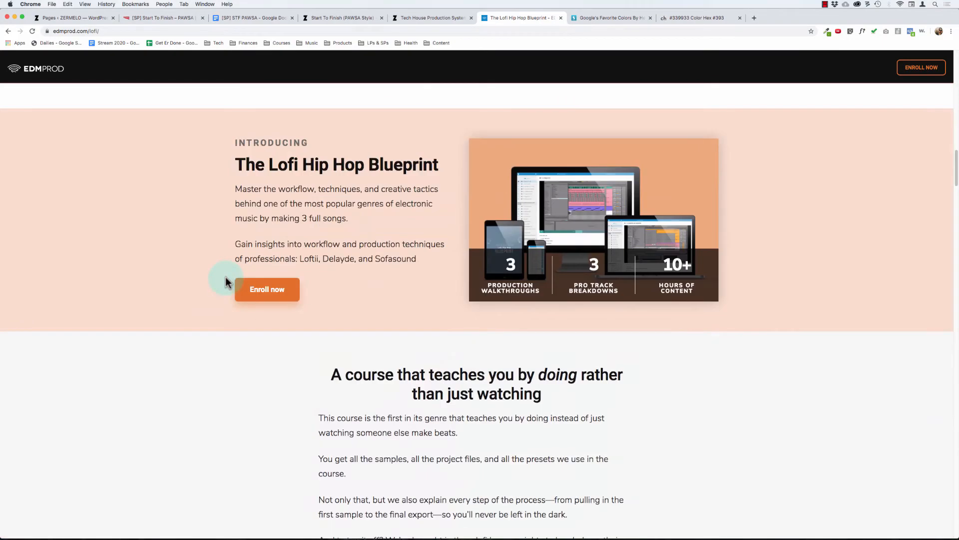
Step: Return to the sales page editor, remove the slanted edge decoration from the "INTRODUCING" section, and add an empty background section below it
{"action": "left_click", "coordinate": [158, 18]}
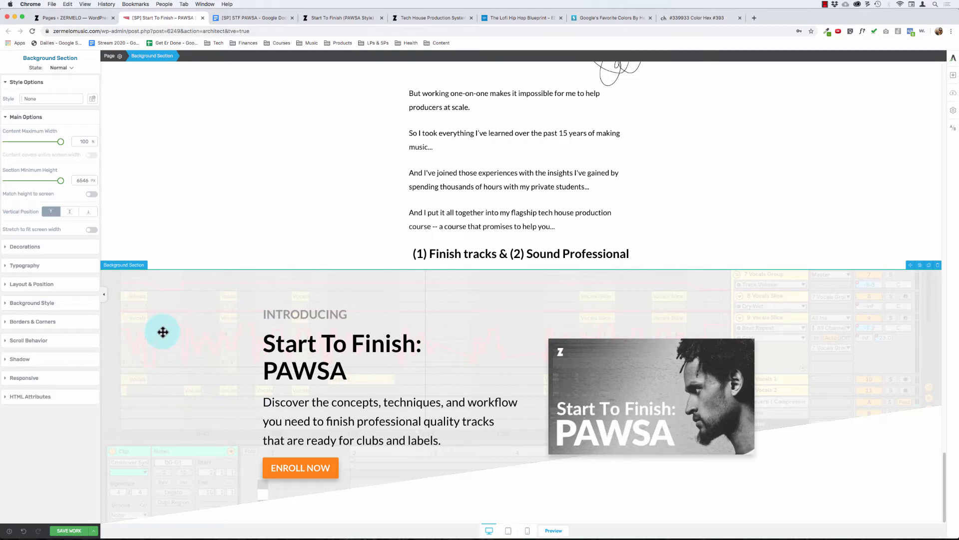
{"action": "left_click", "coordinate": [37, 119]}
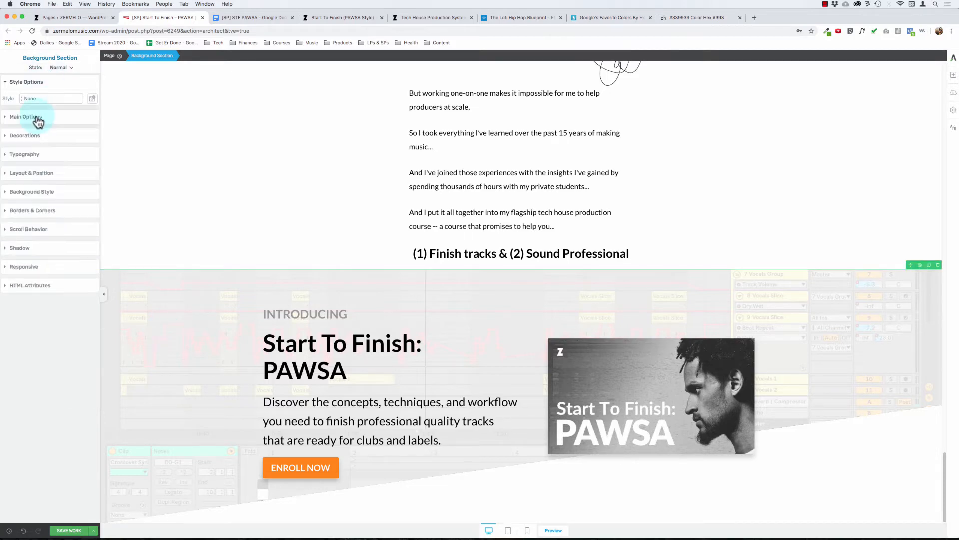
{"action": "left_click", "coordinate": [31, 174]}
{"action": "left_click", "coordinate": [31, 175]}
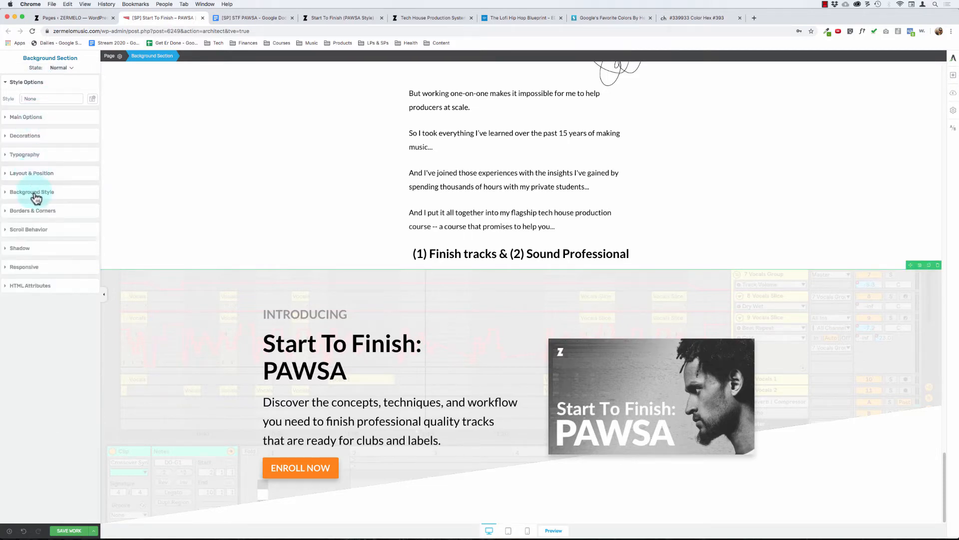
{"action": "left_click", "coordinate": [34, 193]}
{"action": "left_click", "coordinate": [25, 136]}
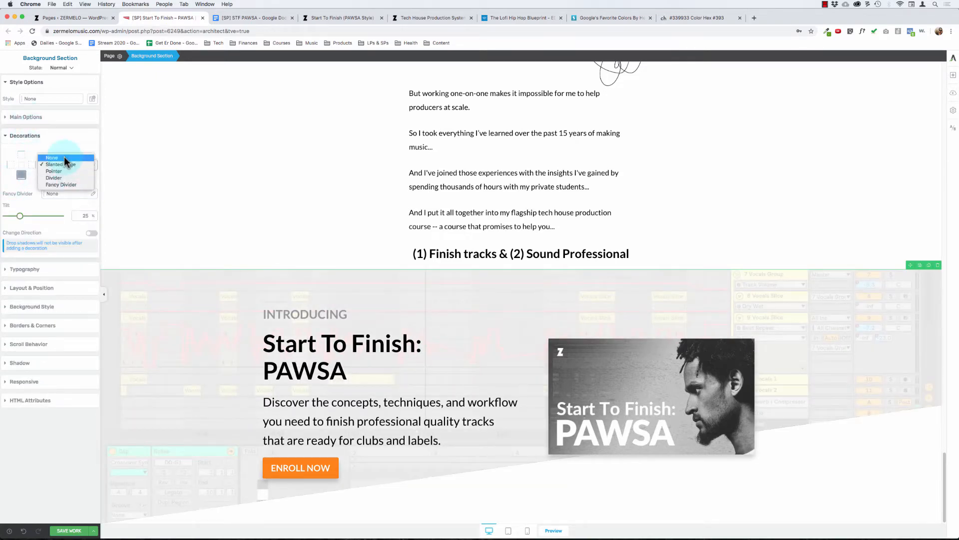
{"action": "left_click", "coordinate": [64, 157]}
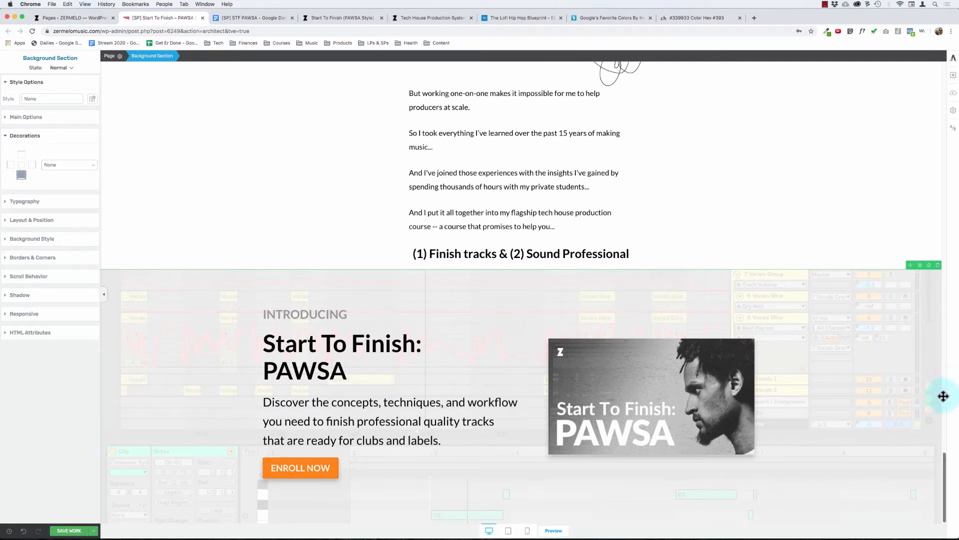
{"action": "left_click", "coordinate": [953, 75]}
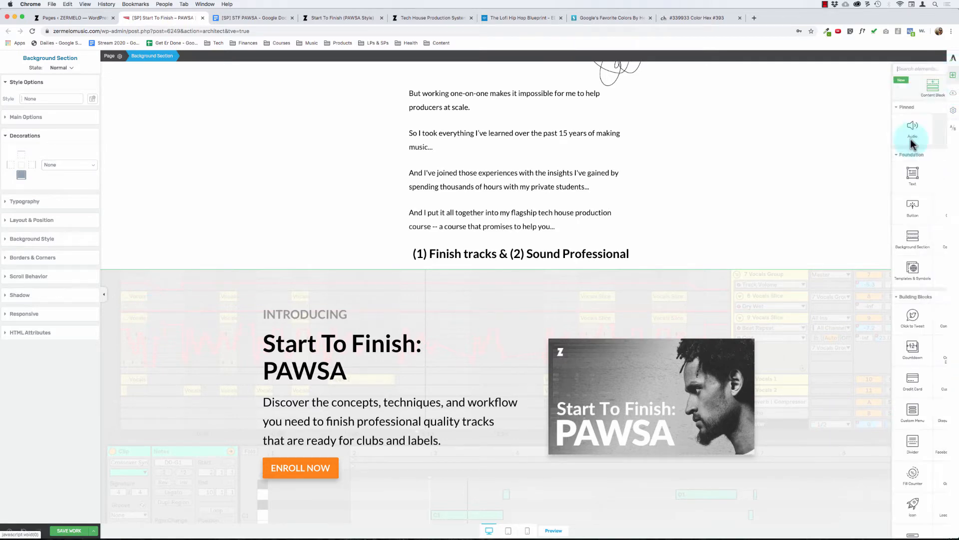
{"action": "left_click_drag", "start_coordinate": [884, 242], "coordinate": [540, 495]}
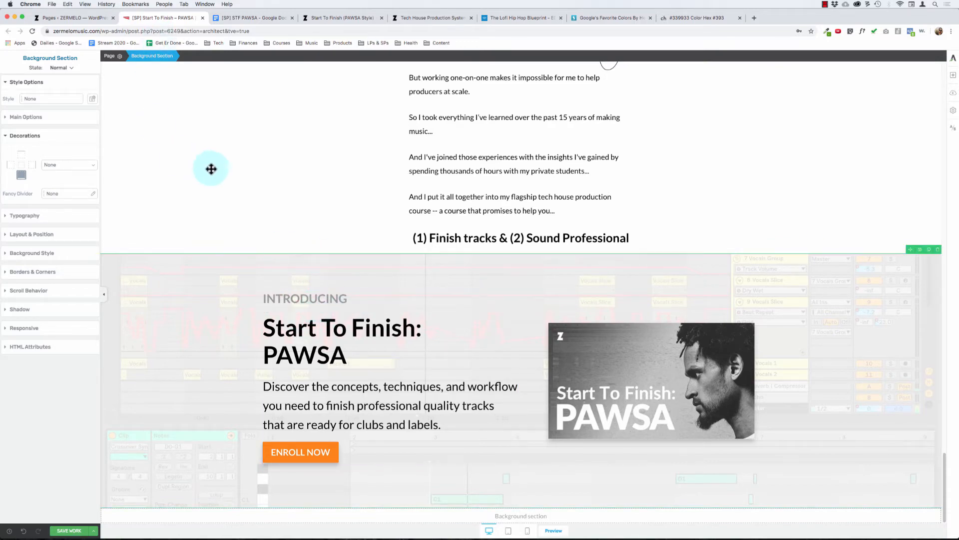
Step: Check the margins and padding of the "INTRODUCING" section, its content box, main heading, column and columns container
{"action": "left_click", "coordinate": [287, 299]}
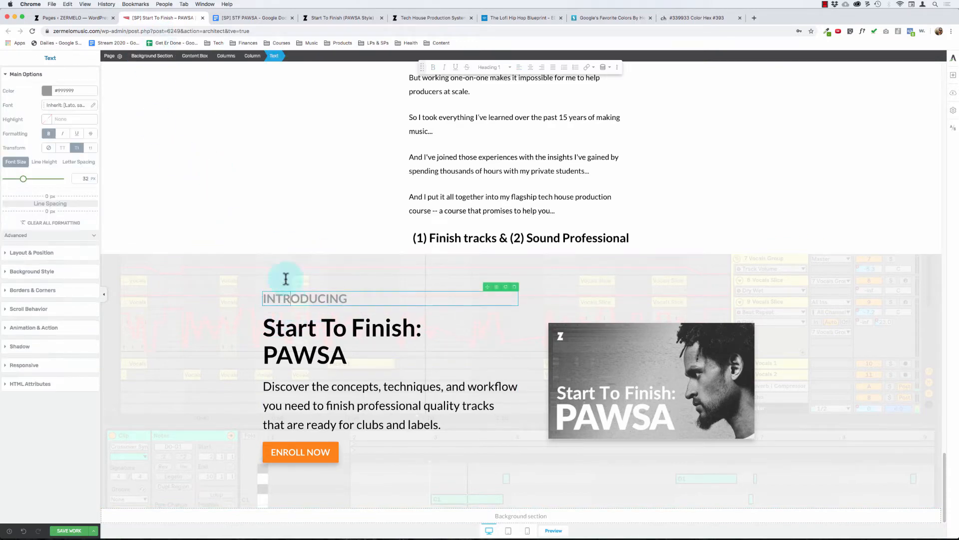
{"action": "left_click", "coordinate": [191, 56]}
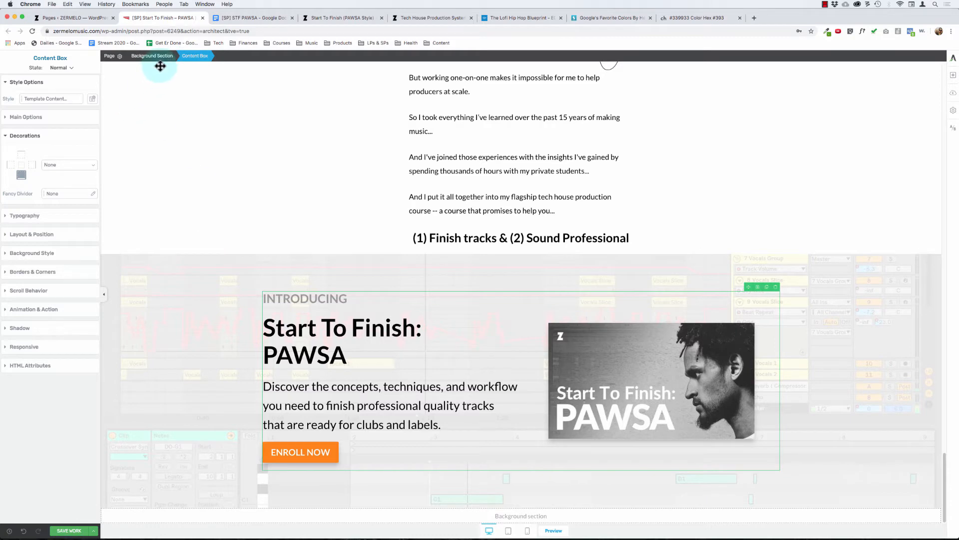
{"action": "left_click", "coordinate": [40, 239]}
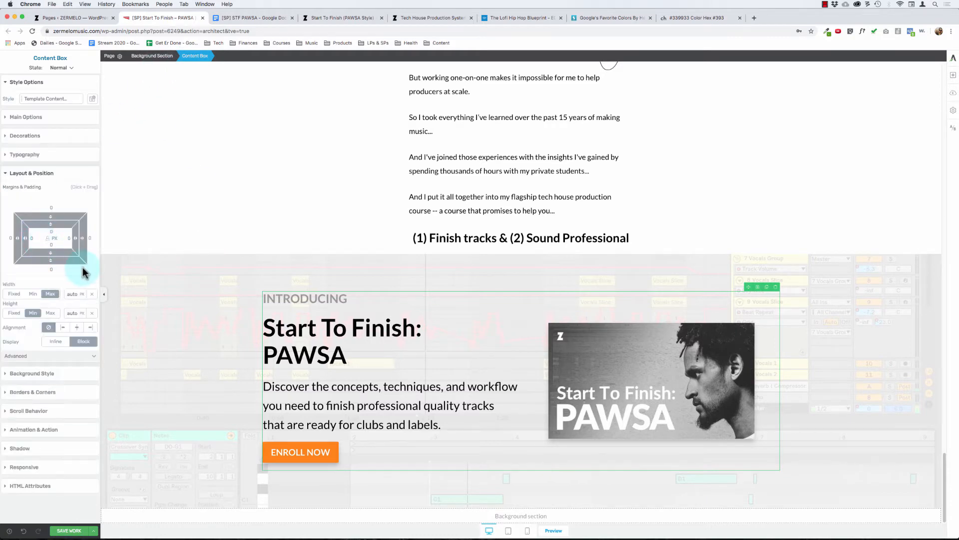
{"action": "left_click", "coordinate": [142, 276]}
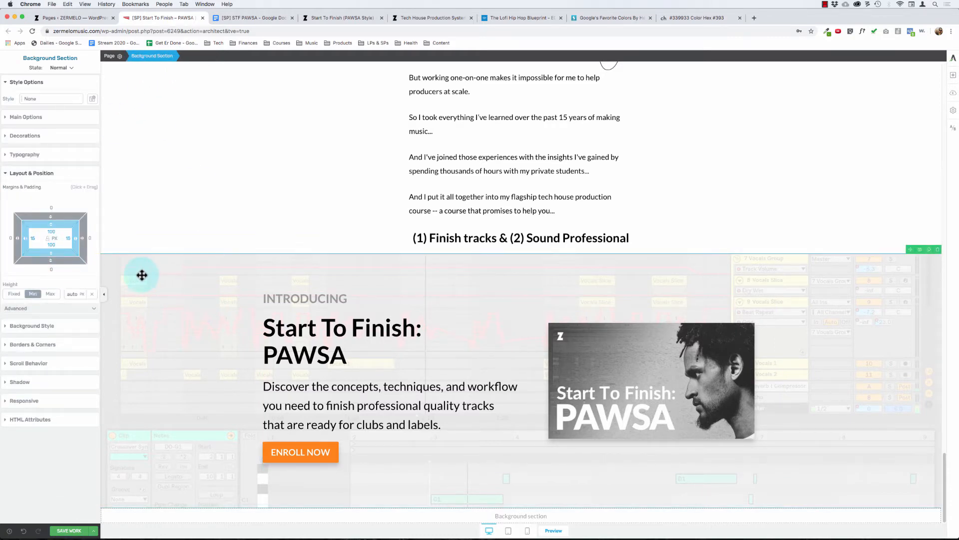
{"action": "left_click", "coordinate": [294, 327]}
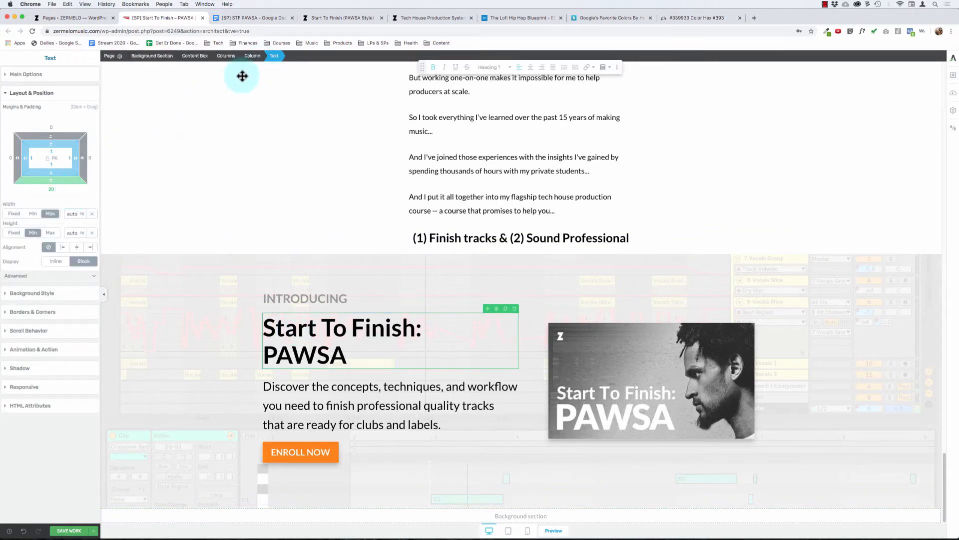
{"action": "left_click", "coordinate": [249, 57]}
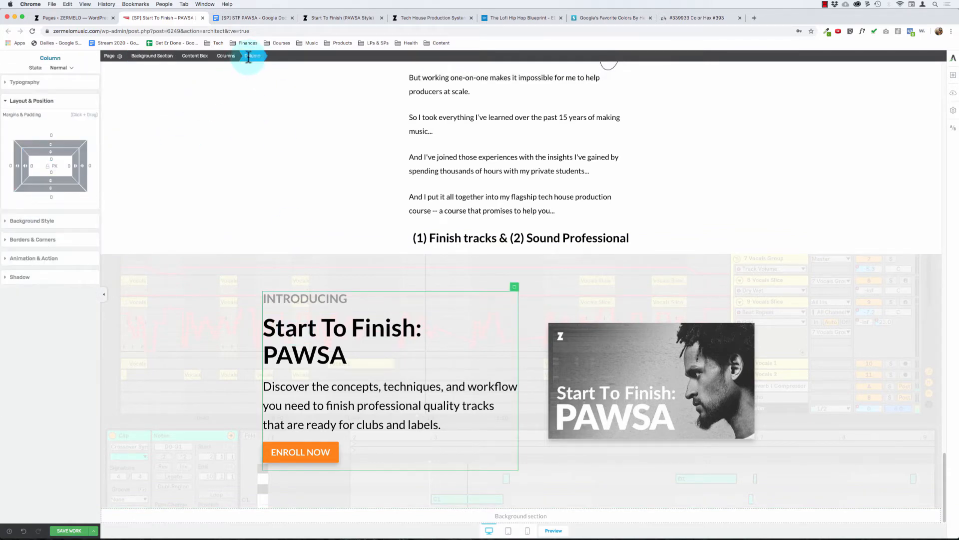
{"action": "left_click", "coordinate": [223, 59]}
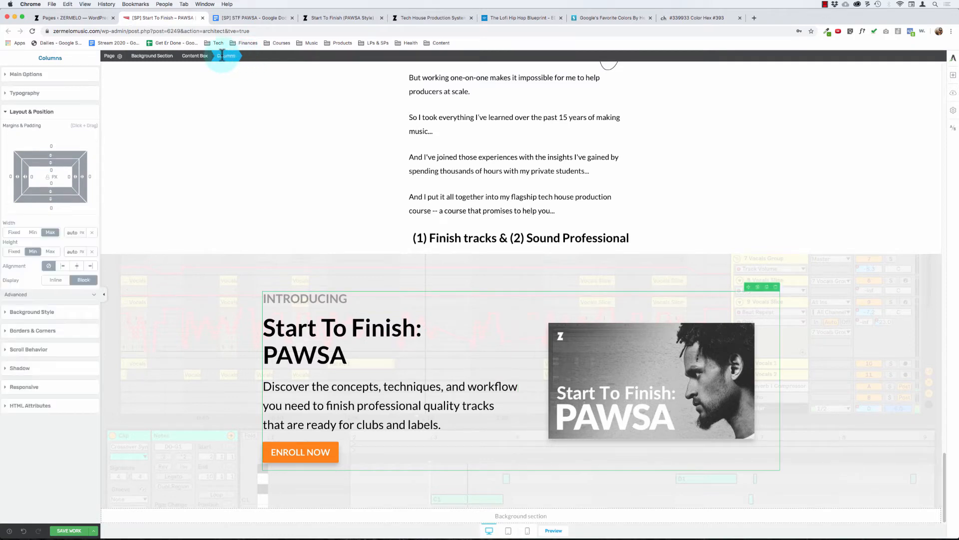
{"action": "left_click", "coordinate": [192, 56]}
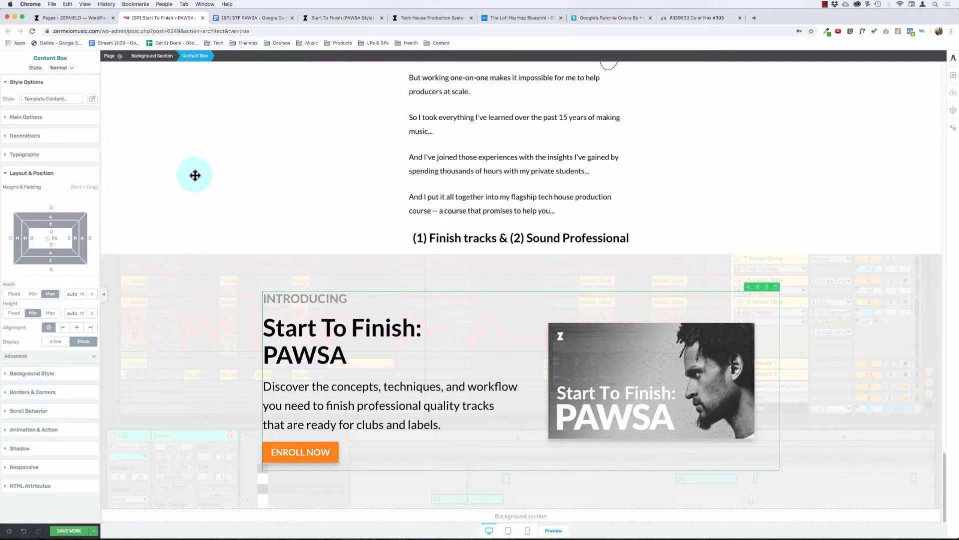
Step: Set the bottom margin of the ENROLL NOW button in the "INTRODUCING" section to 0
{"action": "left_click", "coordinate": [265, 452]}
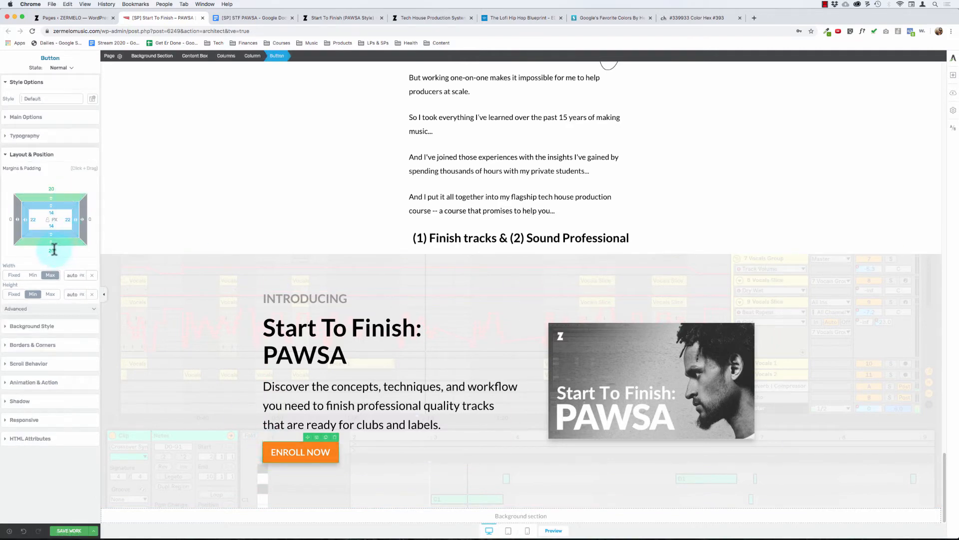
{"action": "left_click", "coordinate": [54, 249]}
{"action": "type", "text": "0"}
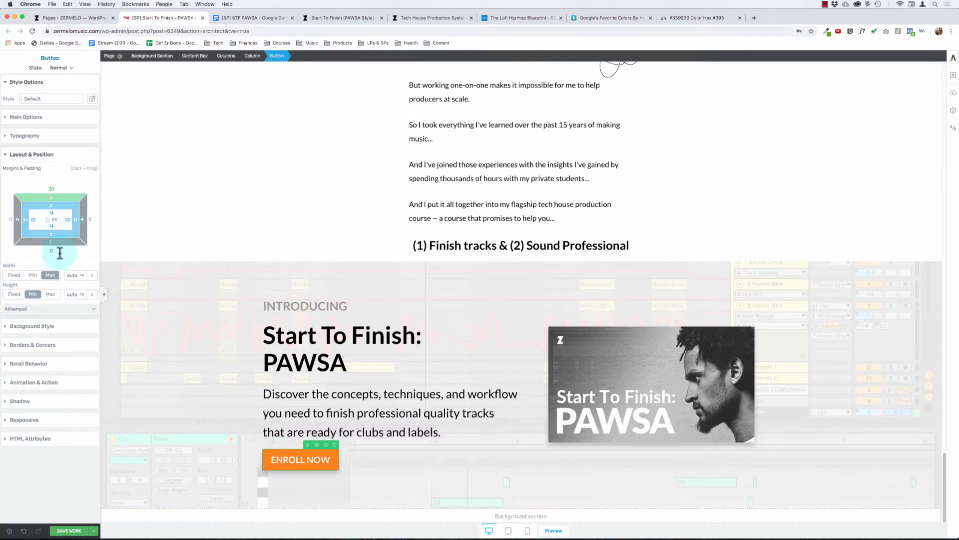
{"action": "left_click", "coordinate": [193, 207]}
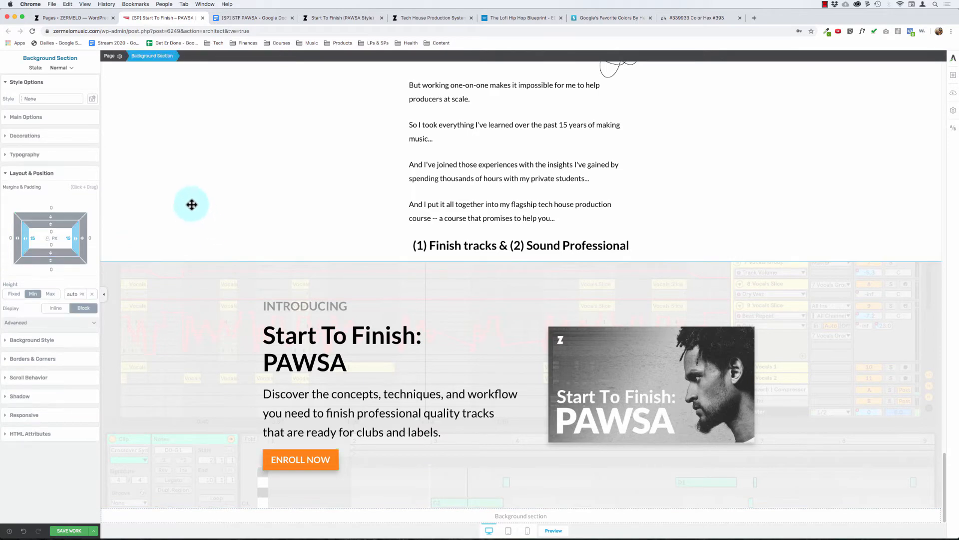
Step: Set the bottom margin of the ENROLL NOW button in the hero section to 0
{"action": "scroll", "coordinate": [193, 214], "scroll_direction": "up", "scroll_amount": 20}
{"action": "scroll", "coordinate": [193, 214], "scroll_direction": "up", "scroll_amount": 10}
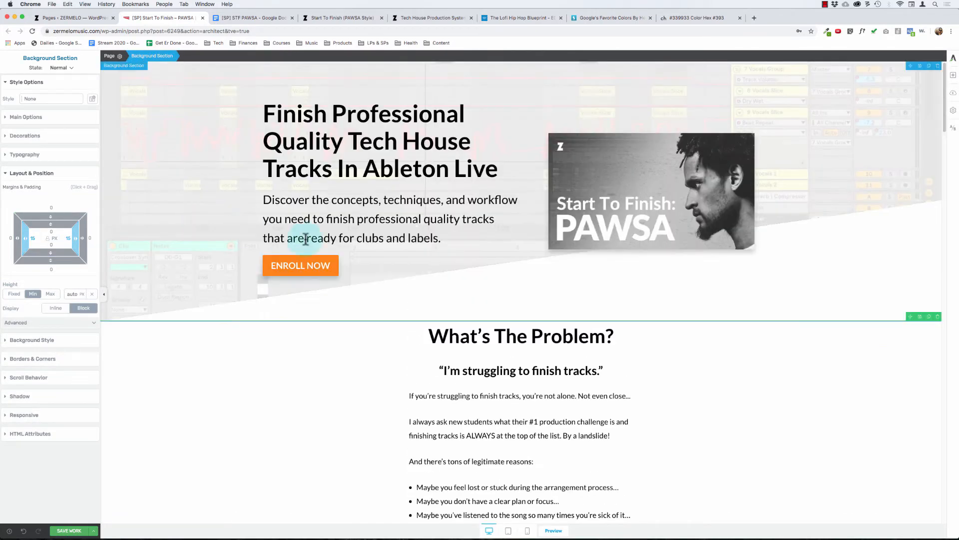
{"action": "left_click", "coordinate": [267, 256]}
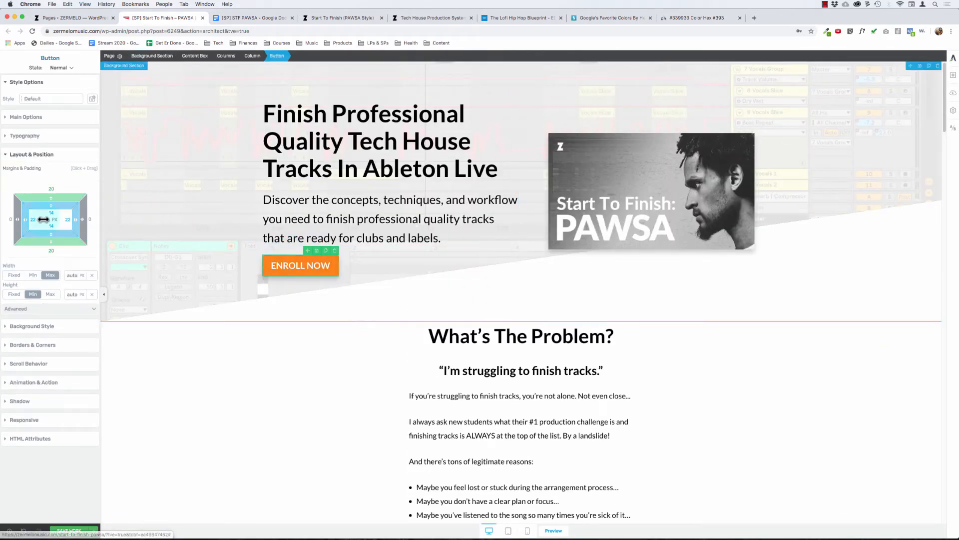
{"action": "left_click", "coordinate": [51, 249]}
{"action": "type", "text": "0"}
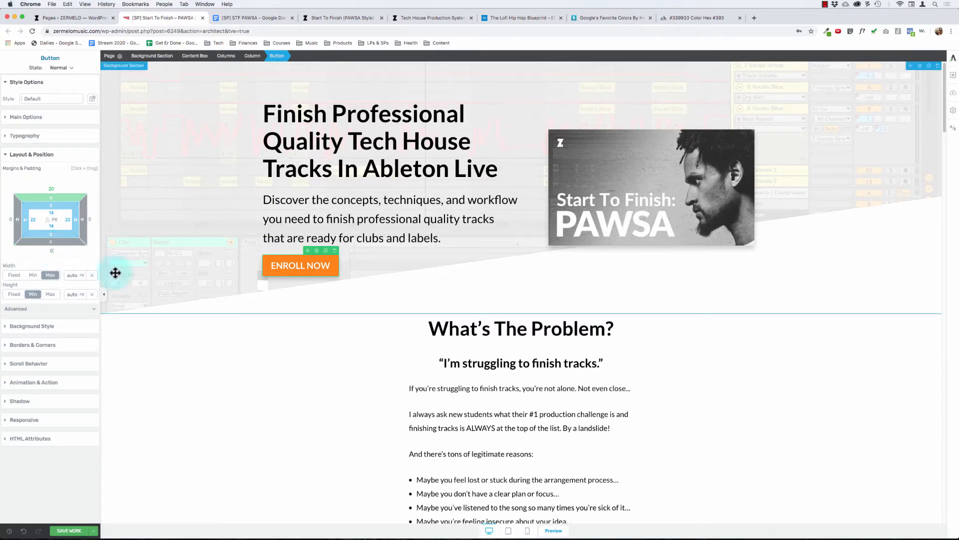
Step: Set the tilt of the hero background section's slanted bottom edge to 30% and save the page
{"action": "left_click", "coordinate": [152, 290]}
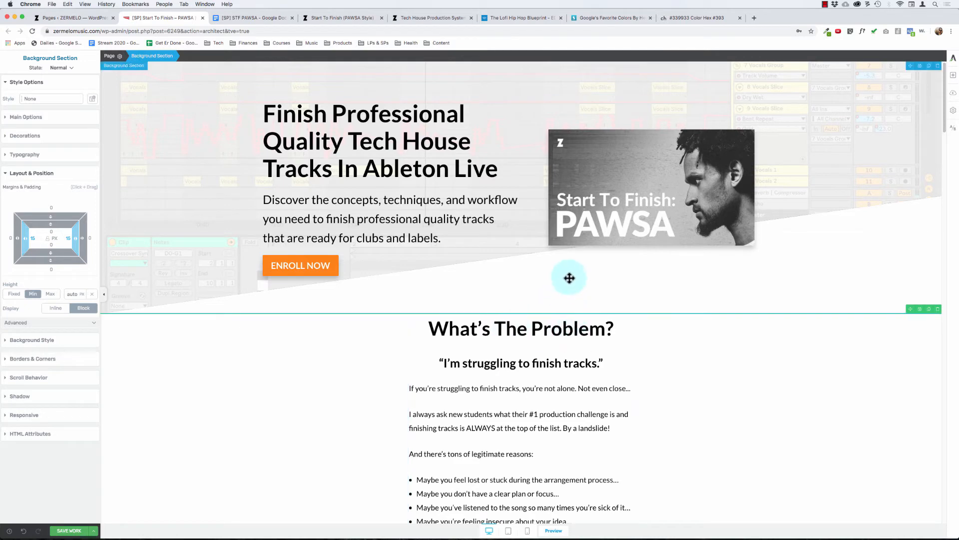
{"action": "left_click", "coordinate": [103, 294]}
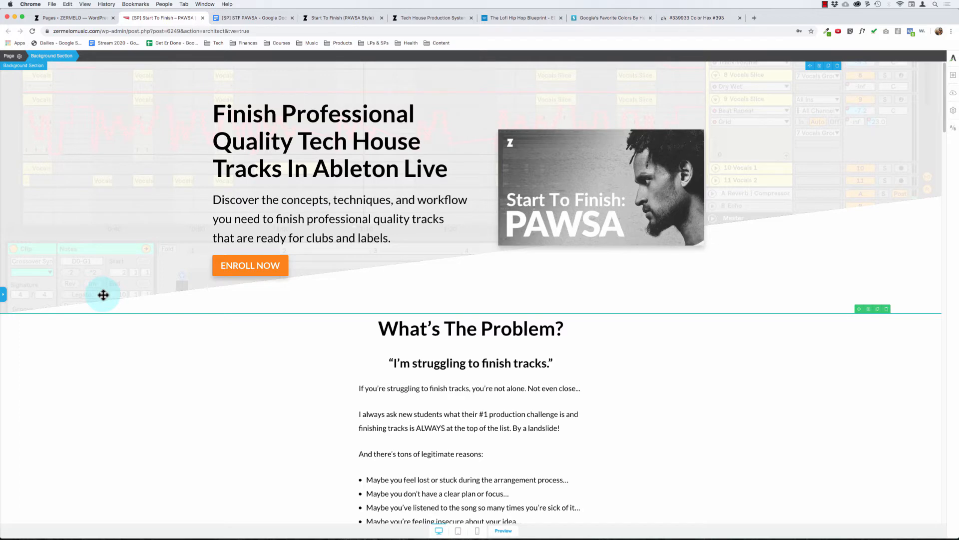
{"action": "left_click", "coordinate": [5, 300]}
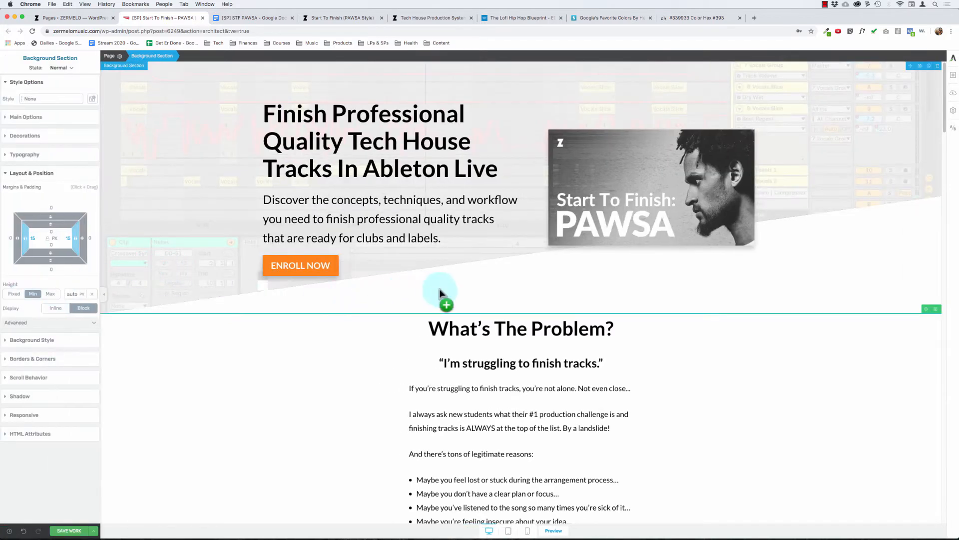
{"action": "left_click", "coordinate": [26, 139]}
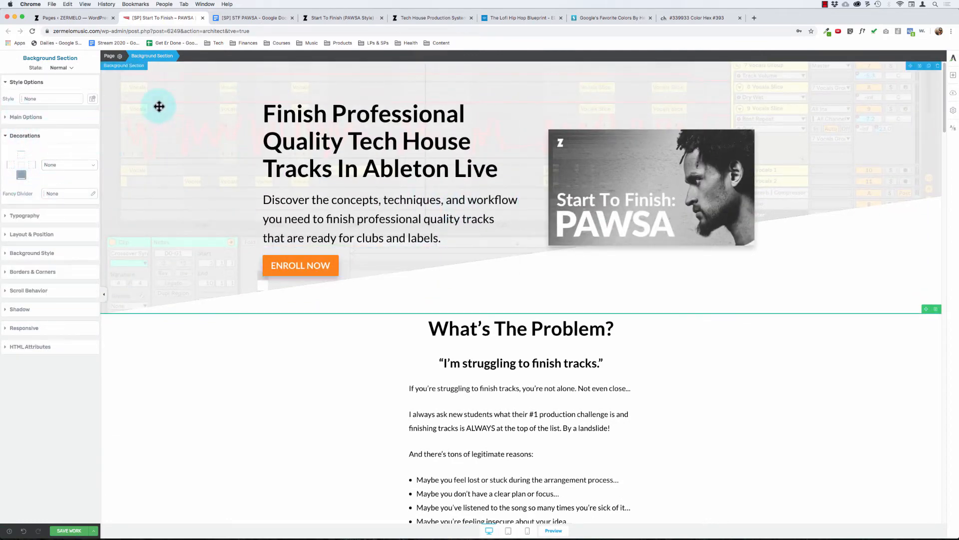
{"action": "left_click", "coordinate": [67, 165]}
{"action": "left_click", "coordinate": [67, 173]}
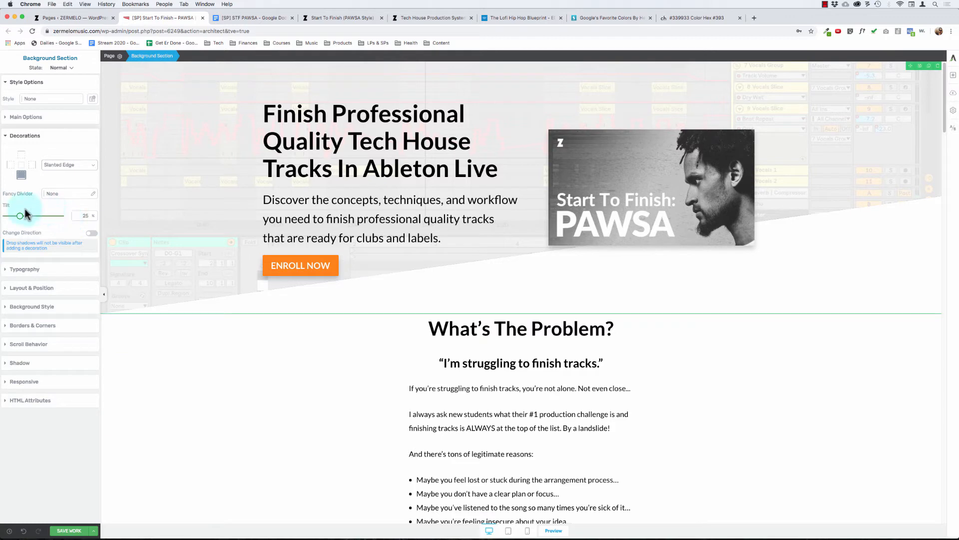
{"action": "left_click_drag", "start_coordinate": [20, 216], "coordinate": [23, 216]}
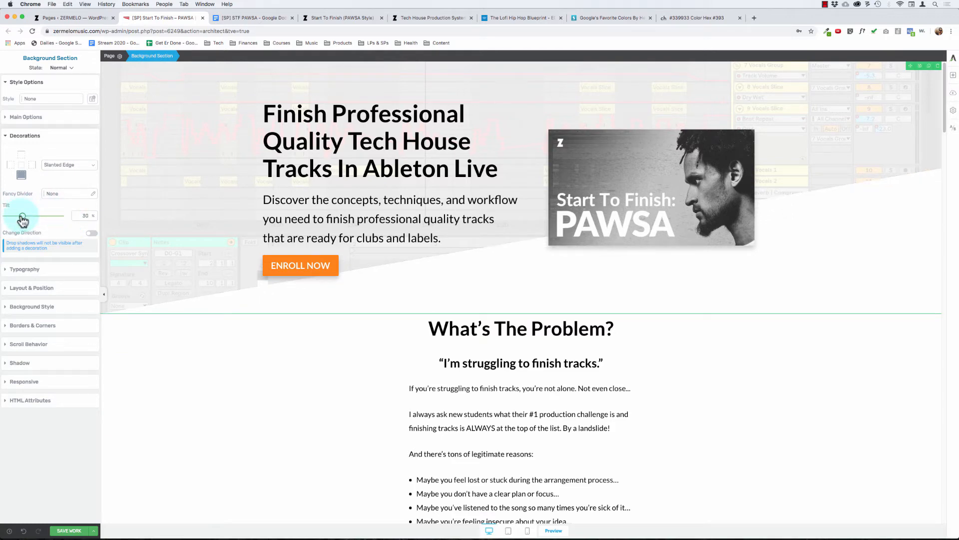
{"action": "left_click", "coordinate": [104, 294]}
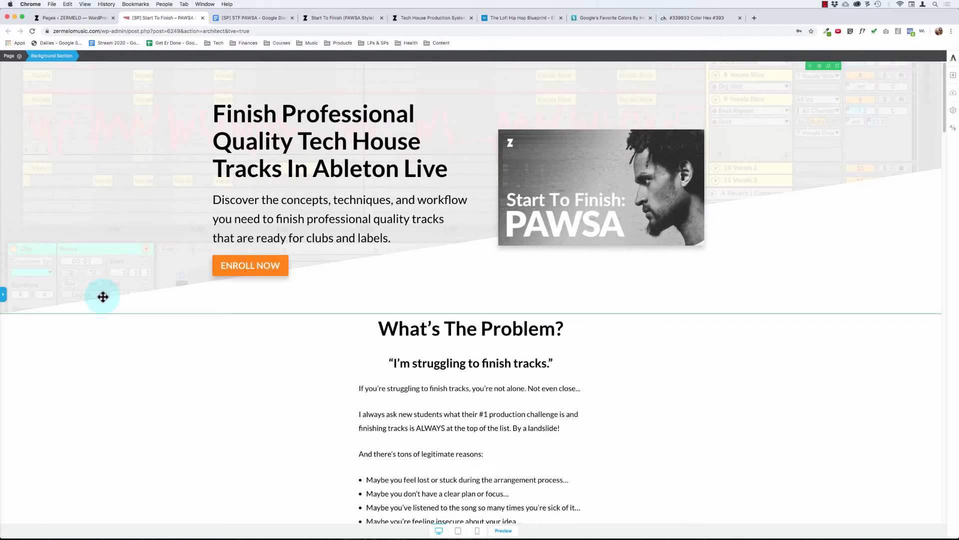
{"action": "left_click", "coordinate": [4, 294]}
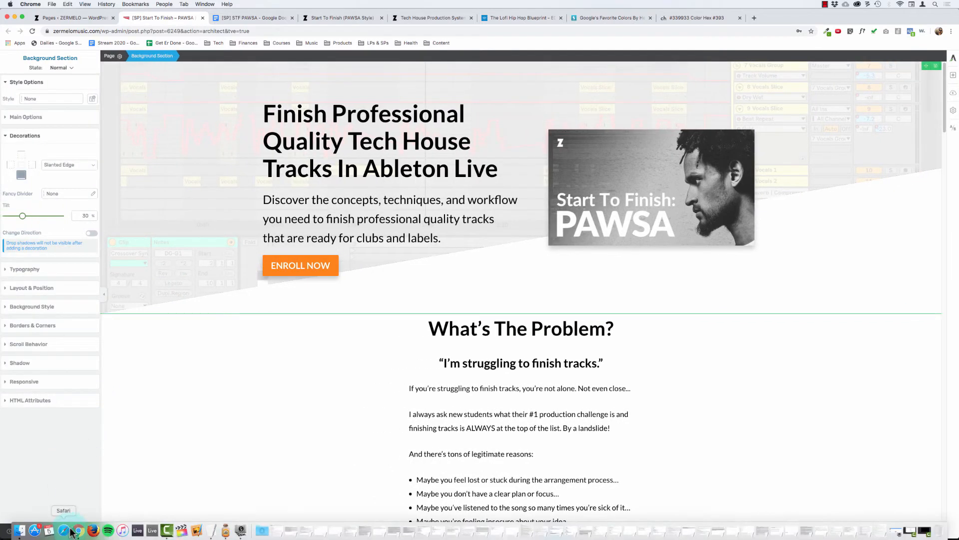
{"action": "left_click", "coordinate": [74, 531]}
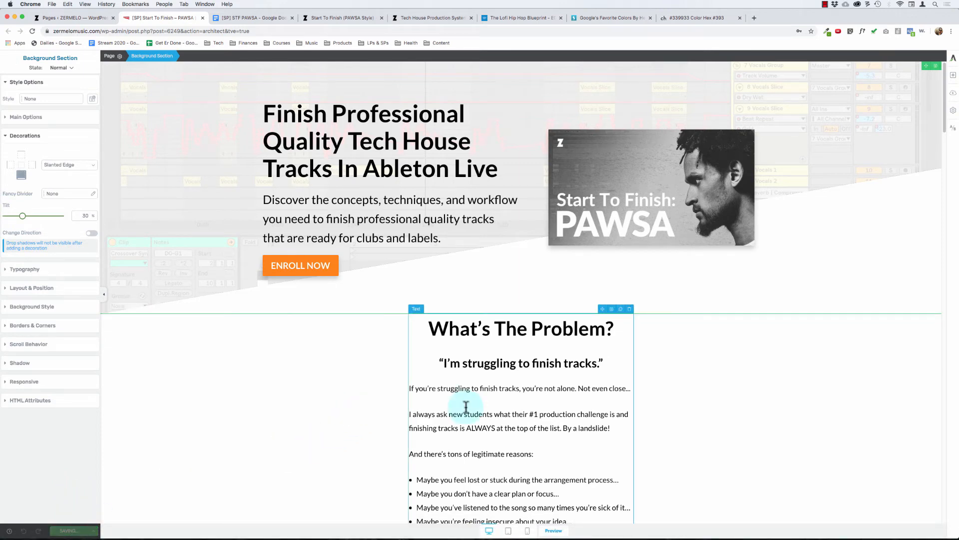
Step: Try enlarging the Toolroom logo in the record label row to a size of 250 px
{"action": "scroll", "coordinate": [422, 384], "scroll_direction": "down", "scroll_amount": 10}
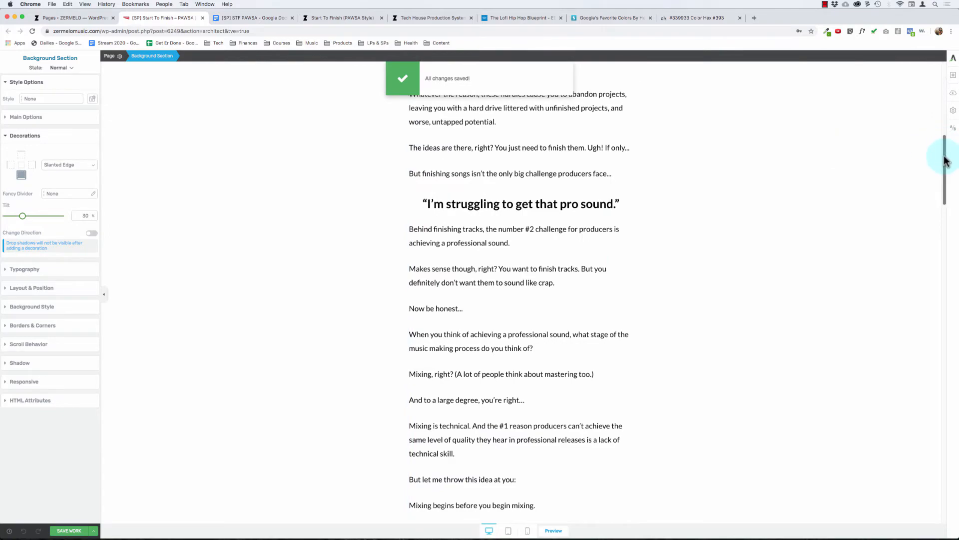
{"action": "left_click_drag", "start_coordinate": [945, 138], "coordinate": [904, 436]}
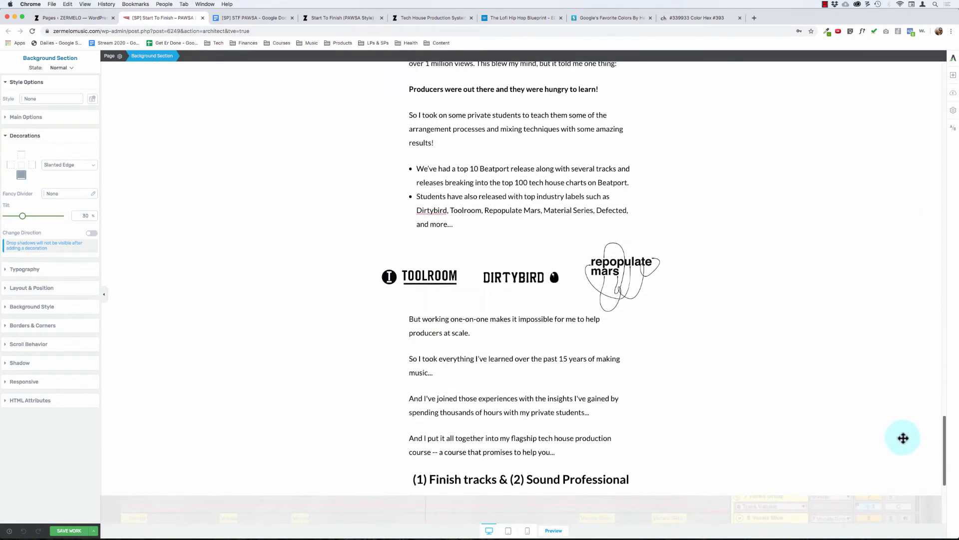
{"action": "left_click", "coordinate": [506, 274]}
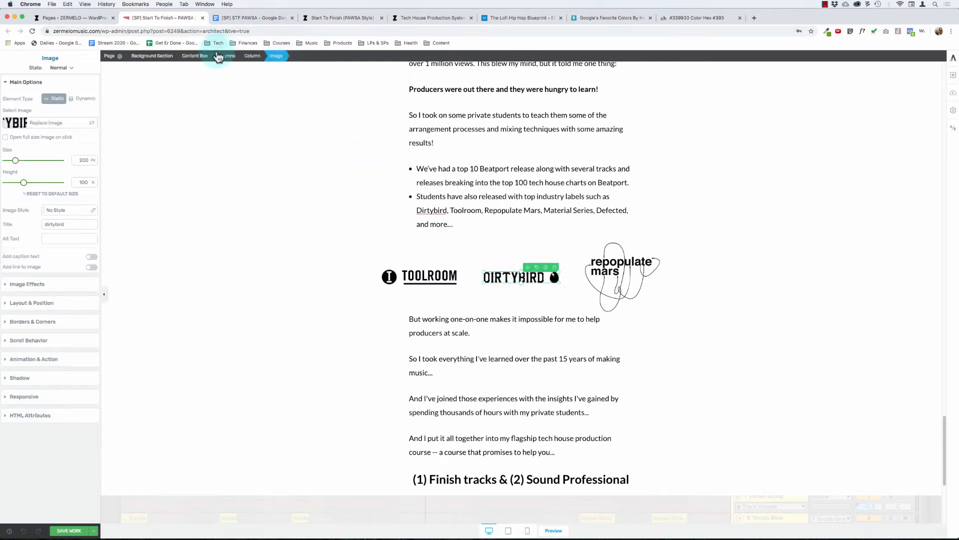
{"action": "left_click", "coordinate": [198, 57]}
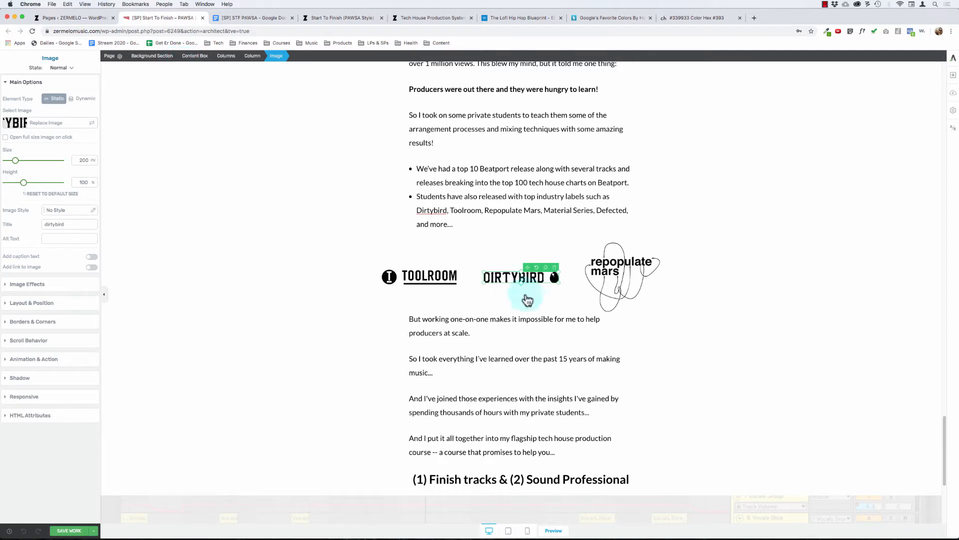
{"action": "left_click", "coordinate": [430, 276]}
{"action": "left_click", "coordinate": [84, 160]}
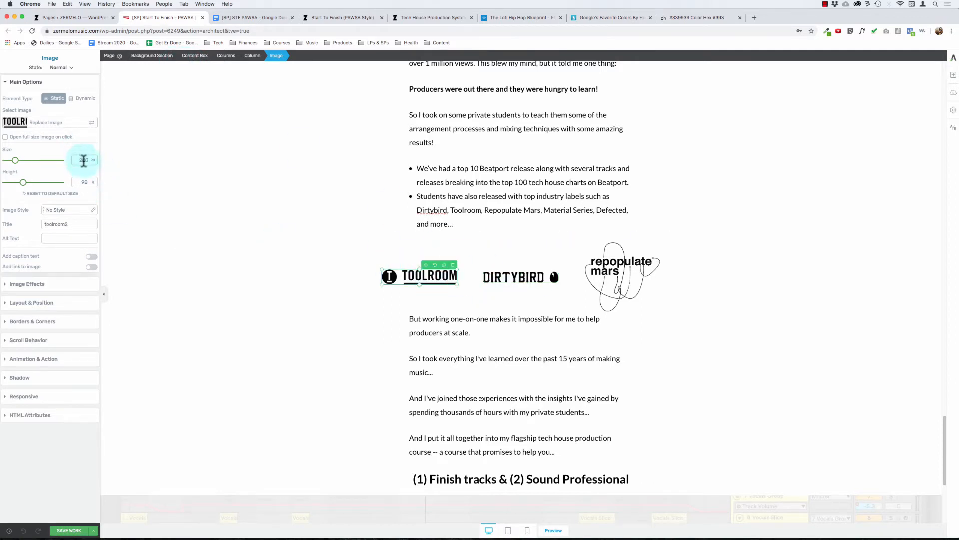
{"action": "type", "text": "250"}
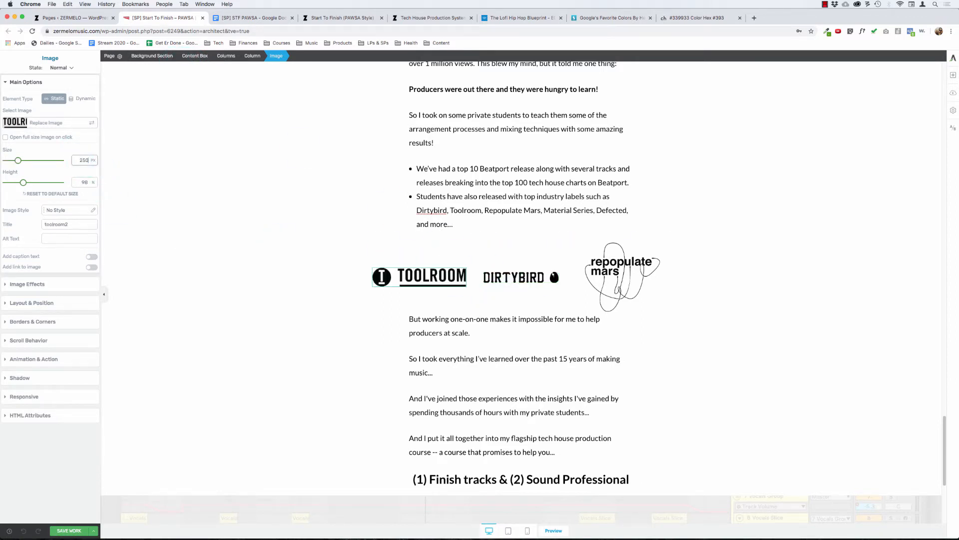
Step: Try enlarging the Dirtybird logo in the label row to a size of 250 px
{"action": "left_click", "coordinate": [492, 270]}
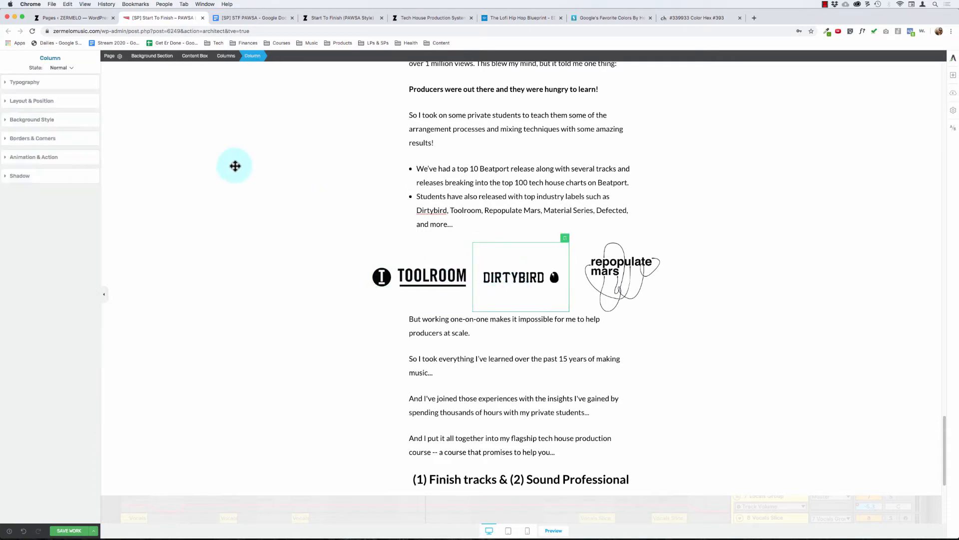
{"action": "left_click", "coordinate": [526, 269]}
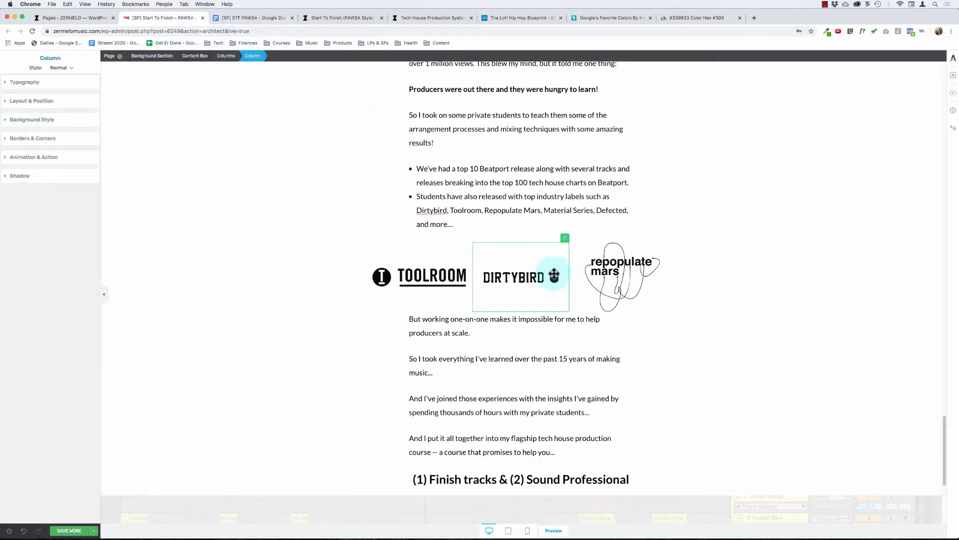
{"action": "left_click", "coordinate": [524, 276]}
{"action": "left_click", "coordinate": [80, 159]}
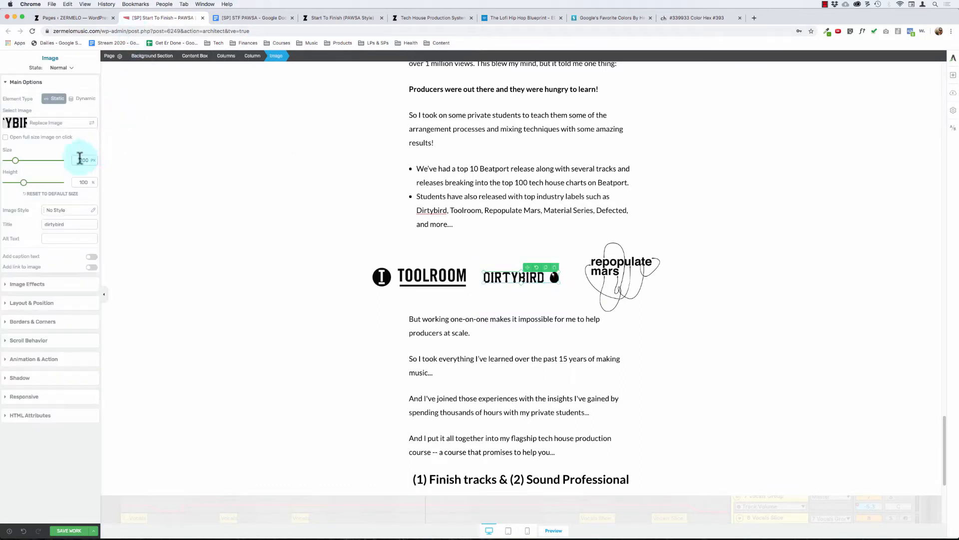
{"action": "type", "text": "250"}
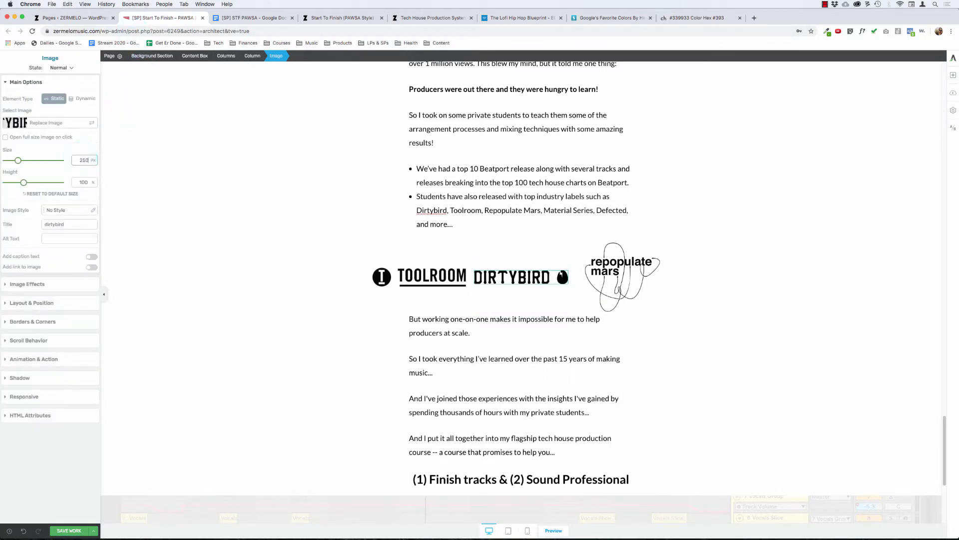
Step: Set the Dirtybird and Toolroom logos back to a size of 200 px
{"action": "left_click", "coordinate": [82, 160]}
{"action": "type", "text": "200"}
{"action": "left_click", "coordinate": [414, 292]}
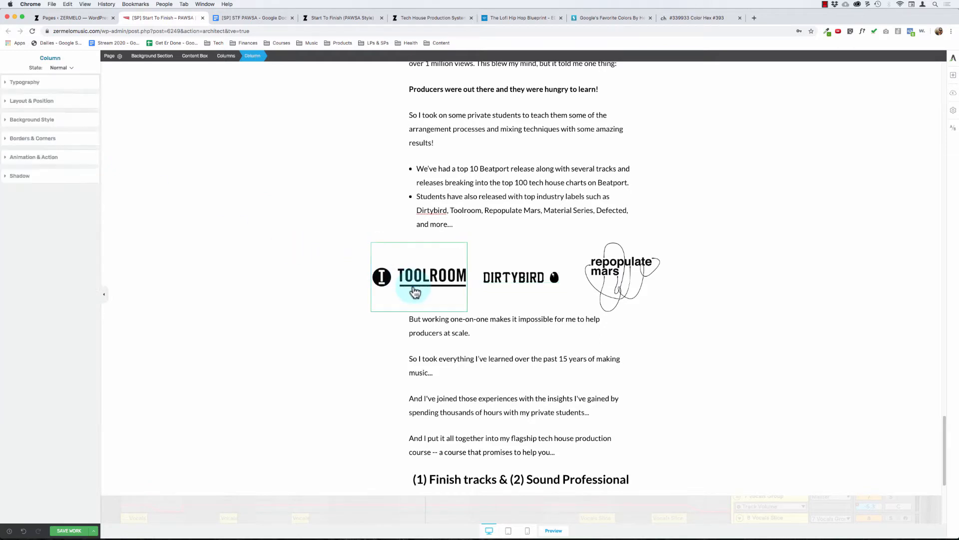
{"action": "left_click", "coordinate": [36, 83]}
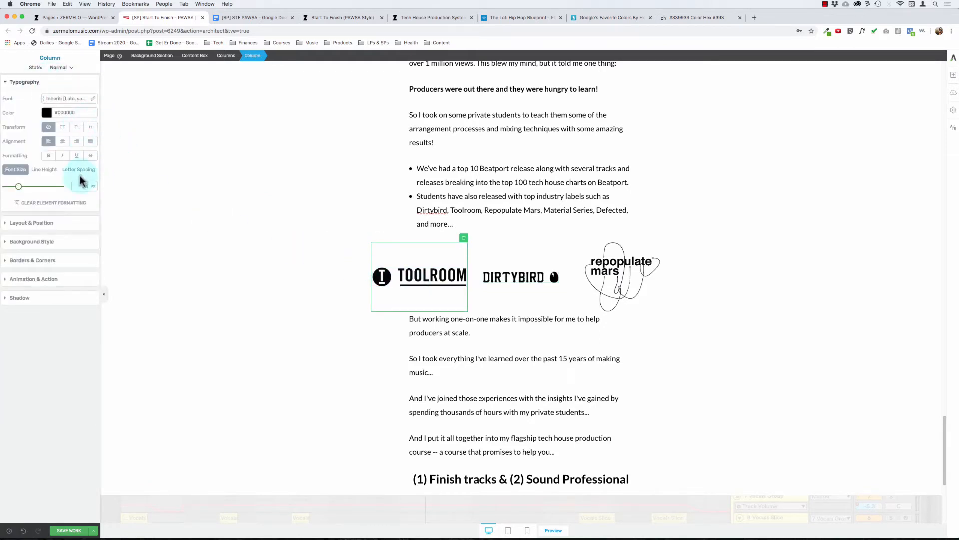
{"action": "left_click", "coordinate": [415, 280]}
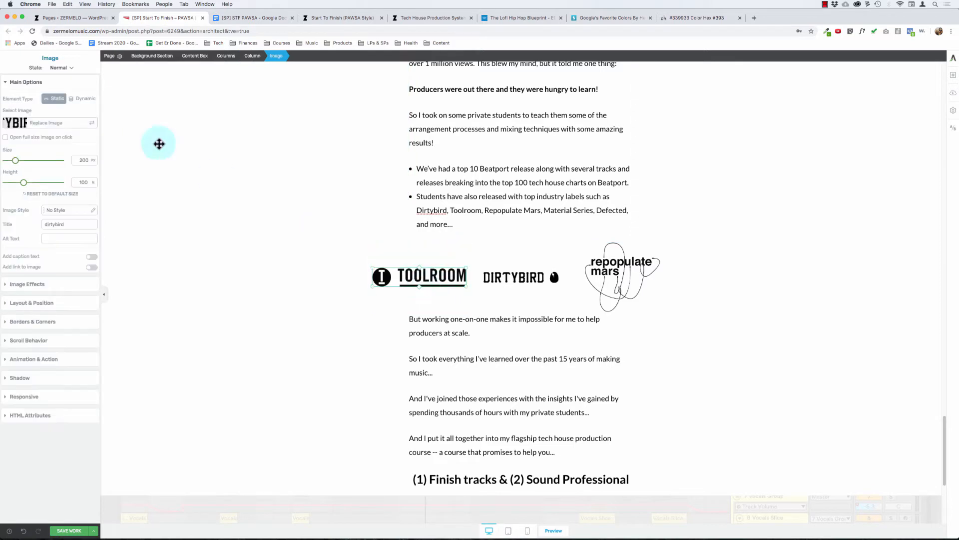
{"action": "type", "text": "200"}
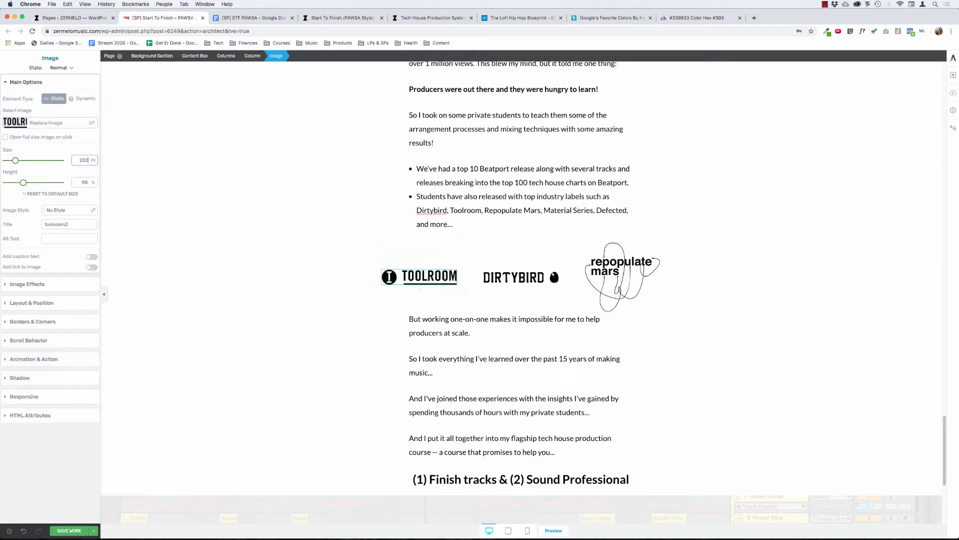
Step: Try a narrower maximum width for the content box that holds the three label logos
{"action": "left_click", "coordinate": [226, 55]}
{"action": "left_click", "coordinate": [195, 55]}
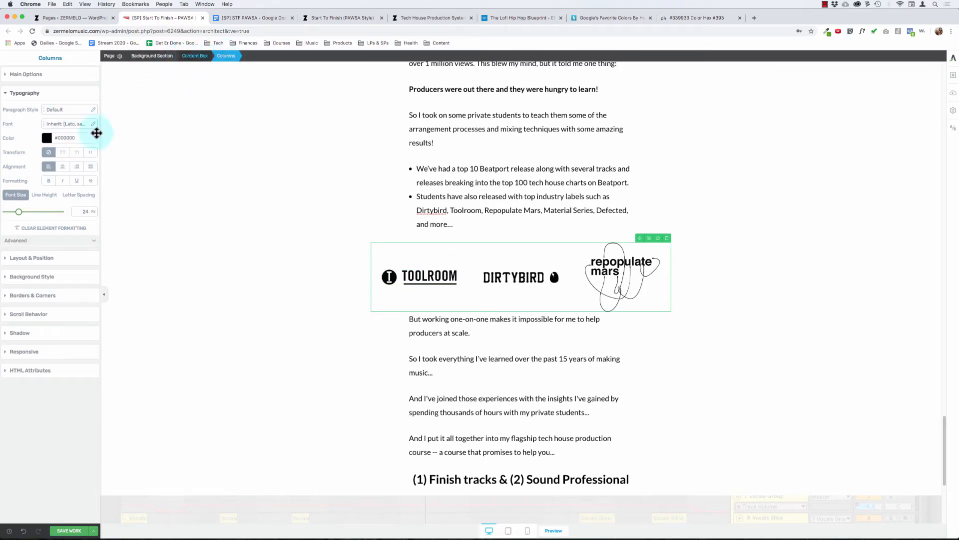
{"action": "left_click", "coordinate": [37, 319]}
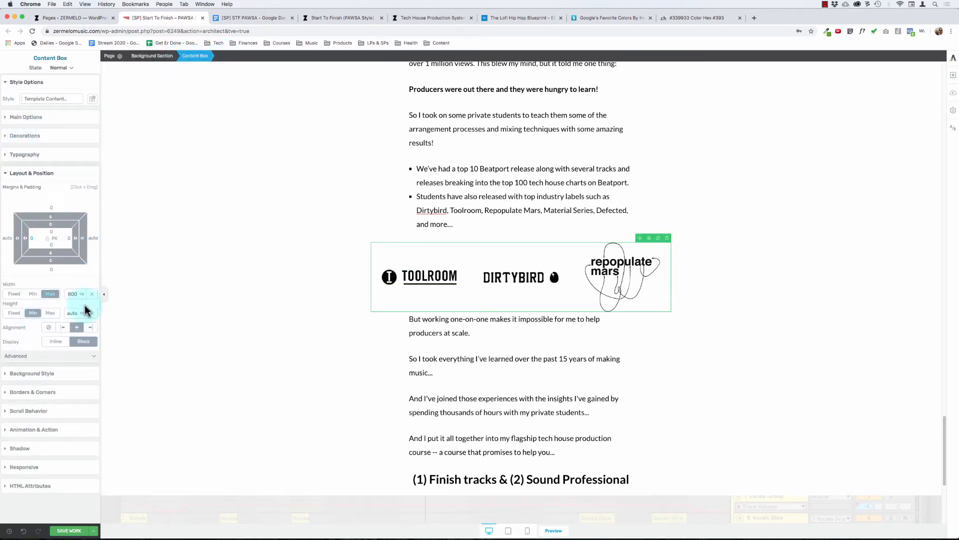
{"action": "left_click_drag", "start_coordinate": [73, 296], "coordinate": [77, 317]}
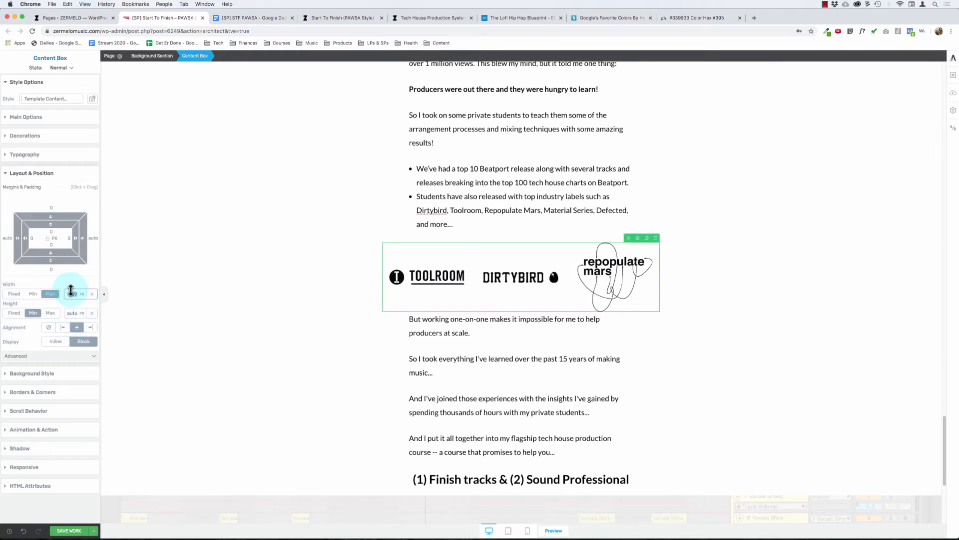
{"action": "left_click", "coordinate": [274, 353]}
Step: Add the line "And here it is..." below the "(1) Finish tracks & (2) Sound Professional" heading
{"action": "scroll", "coordinate": [273, 353], "scroll_direction": "down", "scroll_amount": 2}
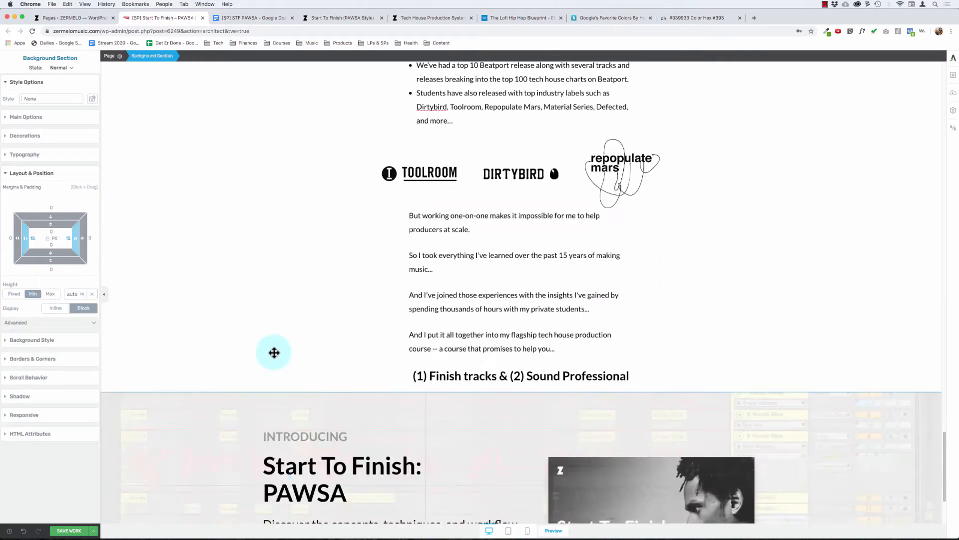
{"action": "scroll", "coordinate": [274, 352], "scroll_direction": "down", "scroll_amount": 3}
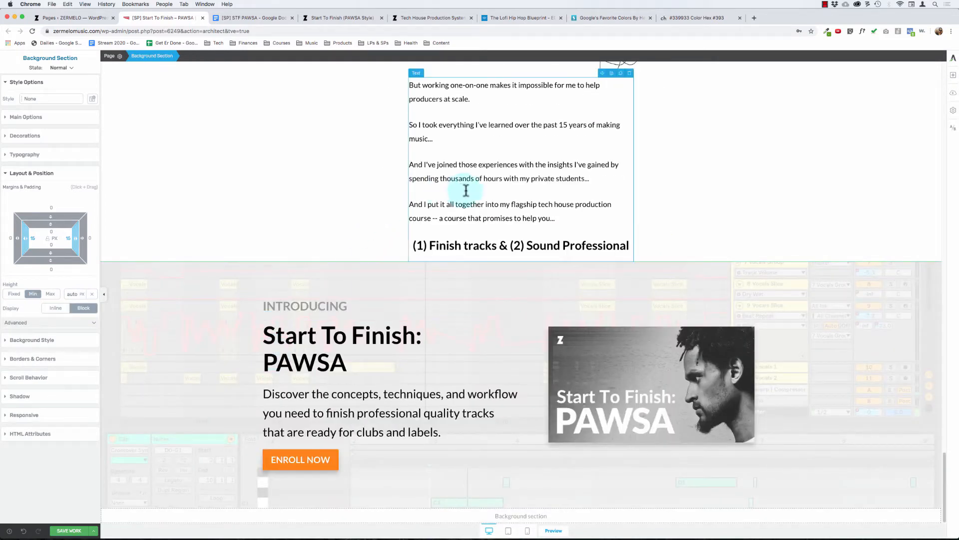
{"action": "left_click", "coordinate": [470, 208]}
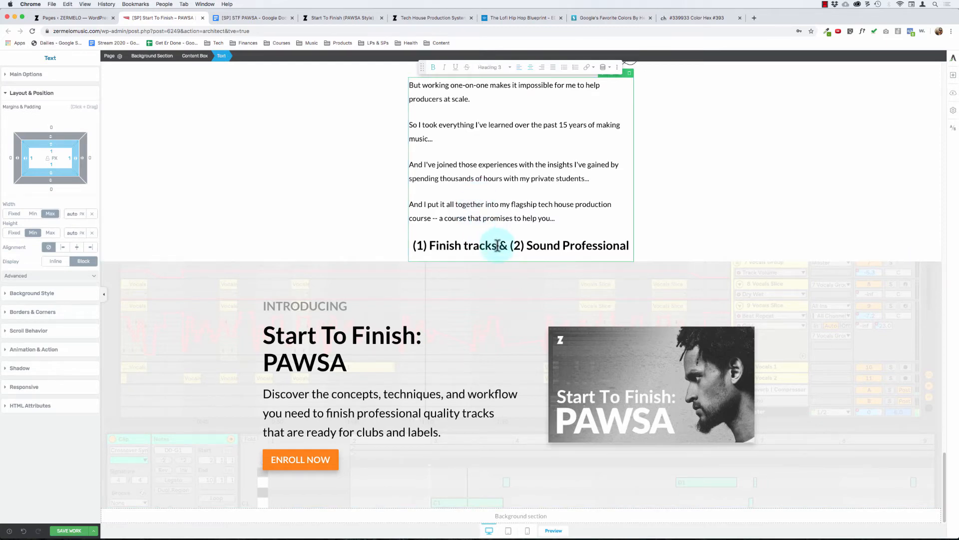
{"action": "key", "text": "super+Right"}
{"action": "key", "text": "Return"}
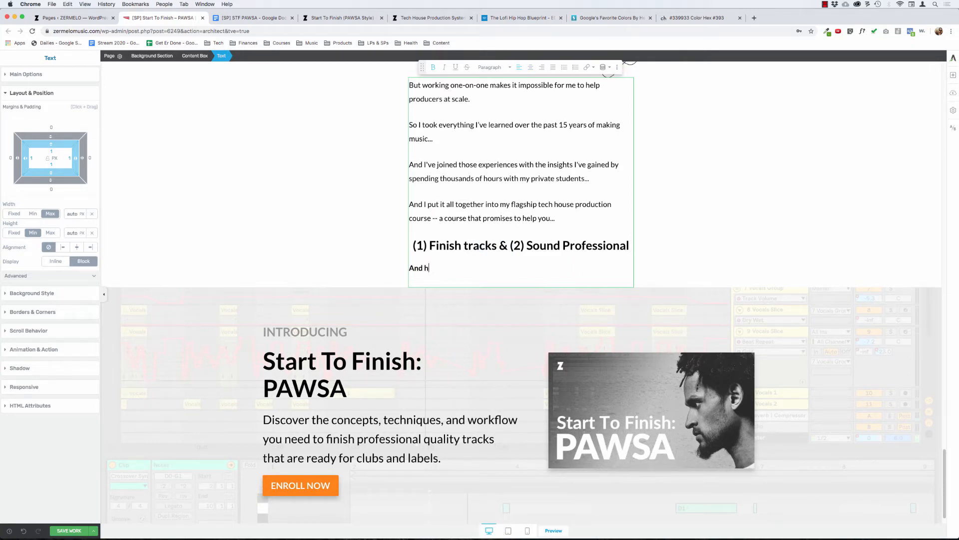
{"action": "type", "text": "And here it is..."}
Step: Remove the bold formatting from the line "And here it is..." below the "(1) Finish tracks & (2) Sound Professional" heading
{"action": "key", "text": "shift+super+Left"}
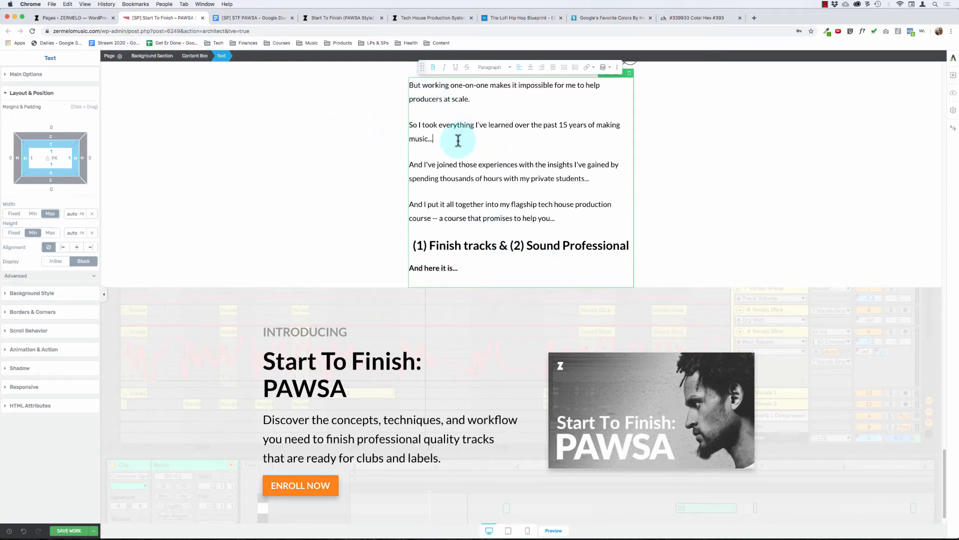
{"action": "key", "text": "super+a"}
{"action": "left_click", "coordinate": [30, 75]}
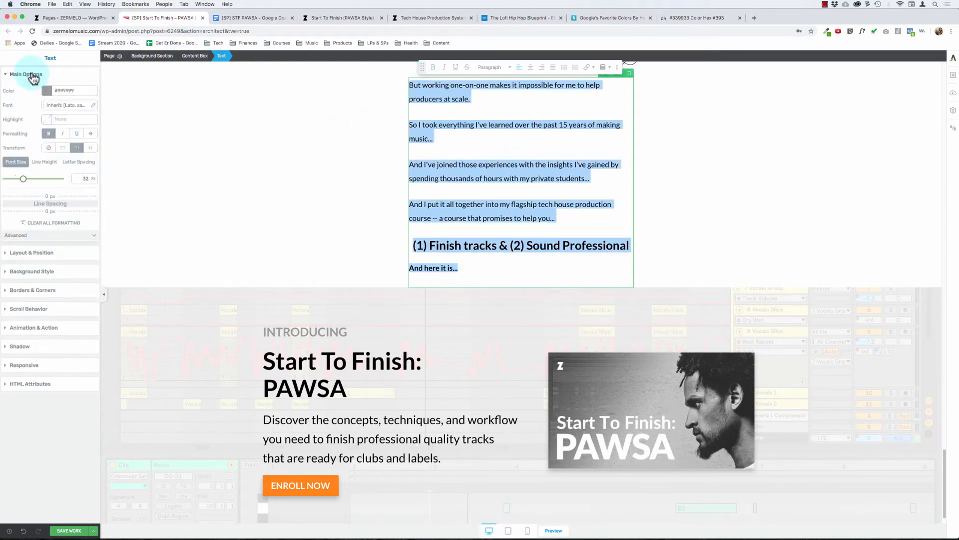
{"action": "left_click", "coordinate": [436, 267]}
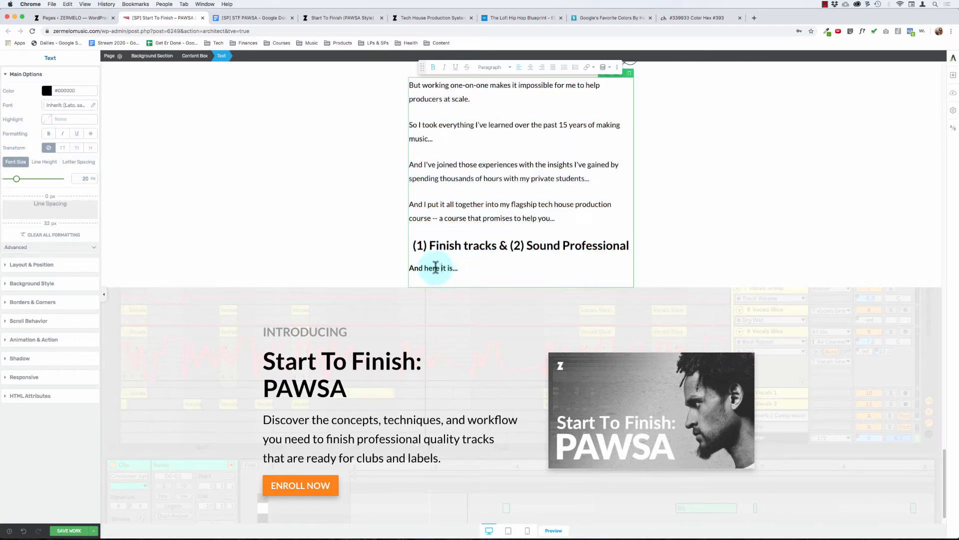
{"action": "left_click_drag", "start_coordinate": [436, 267], "coordinate": [458, 267]}
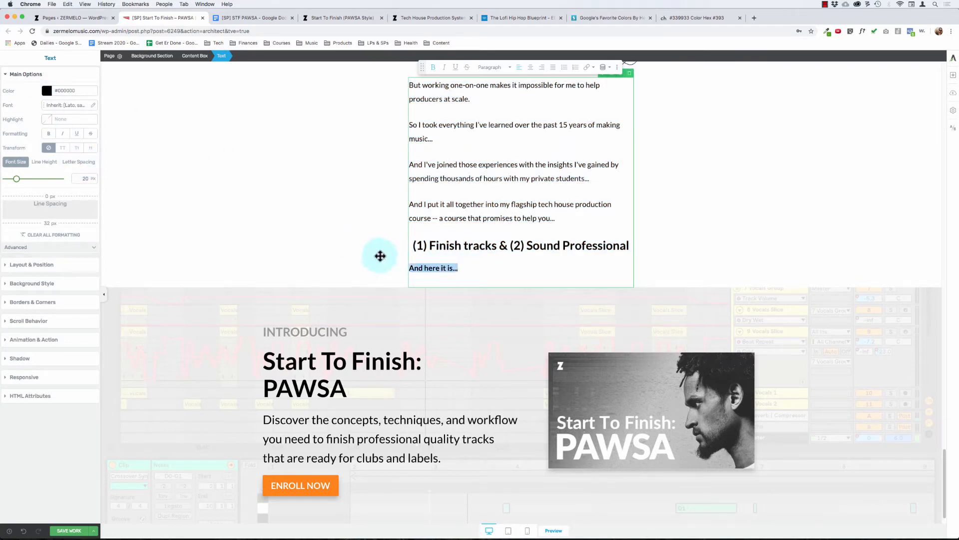
{"action": "left_click", "coordinate": [46, 90]}
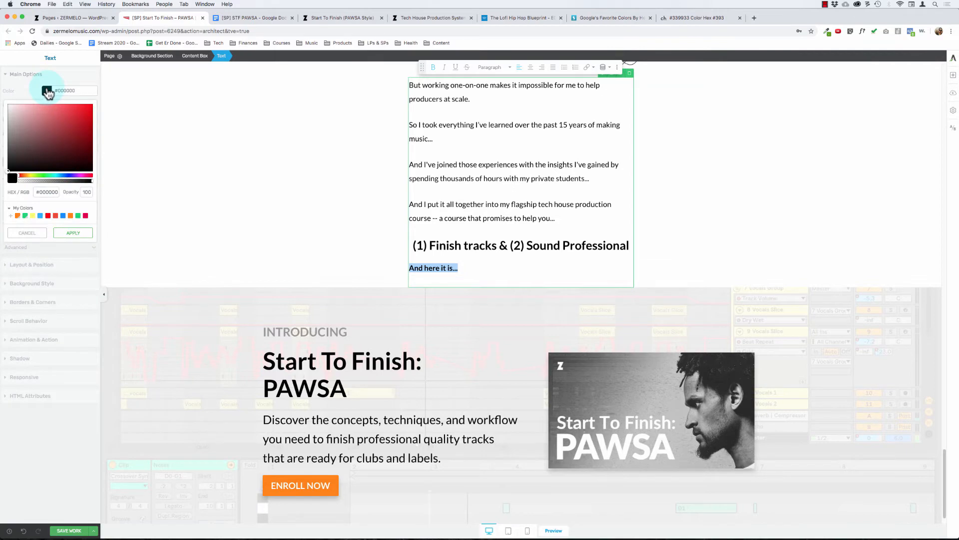
{"action": "left_click", "coordinate": [31, 232]}
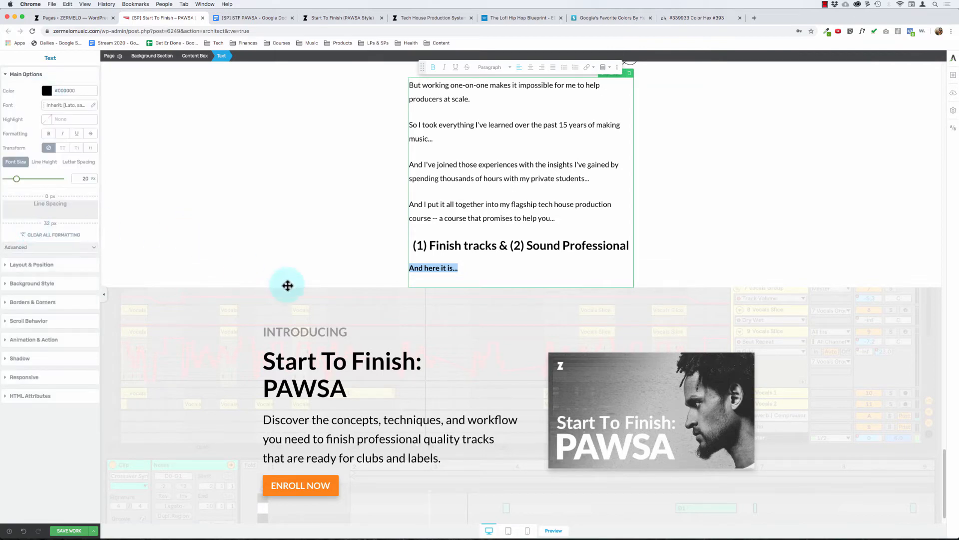
{"action": "left_click", "coordinate": [484, 268]}
{"action": "key", "text": "shift+super+Left"}
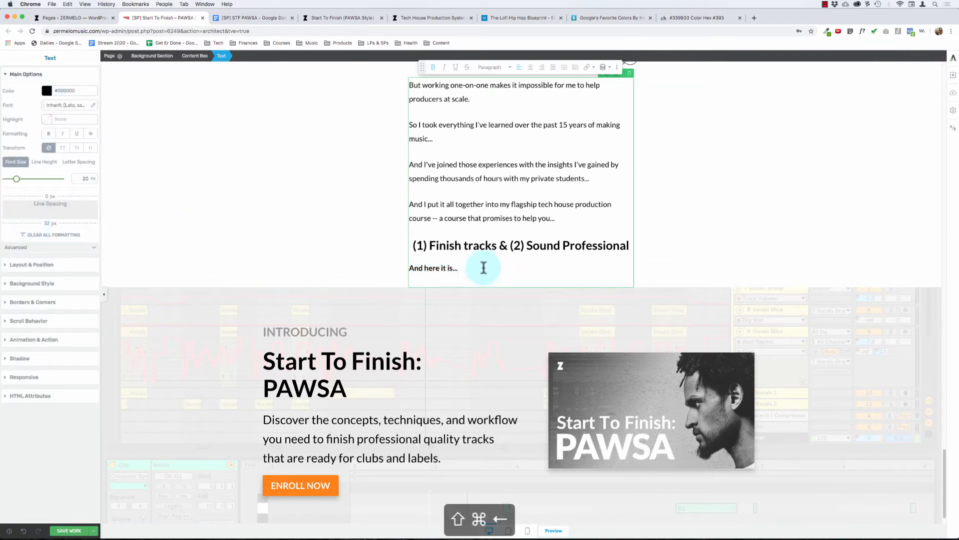
{"action": "key", "text": "super+b"}
Step: Apply the color #000000 to all text in the lead-in text block above the INTRODUCING section
{"action": "key", "text": "super+a"}
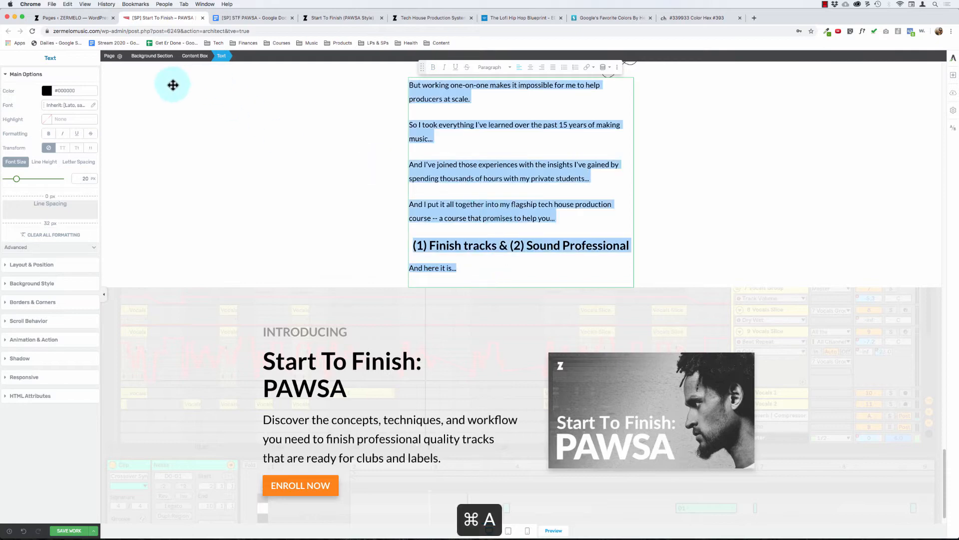
{"action": "left_click", "coordinate": [46, 90]}
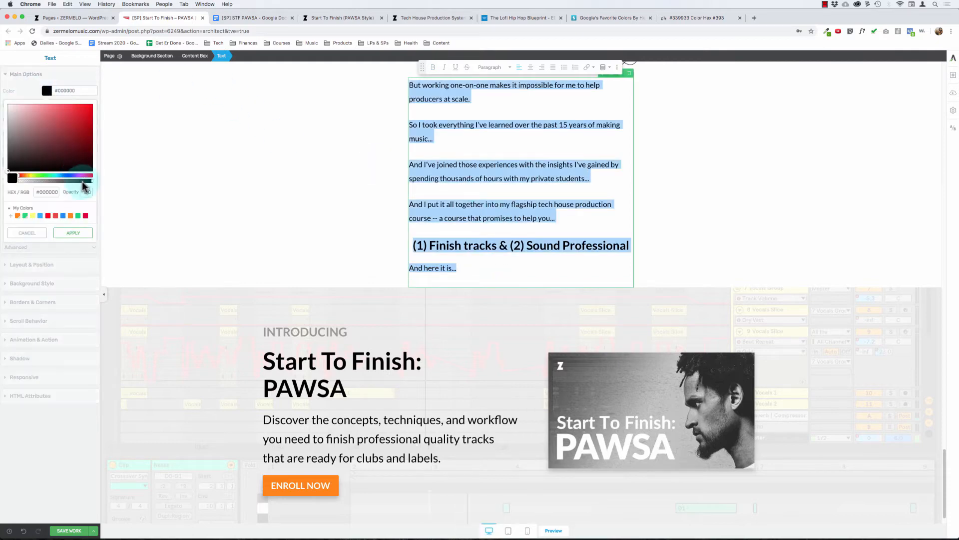
{"action": "left_click", "coordinate": [74, 234]}
{"action": "left_click", "coordinate": [459, 267]}
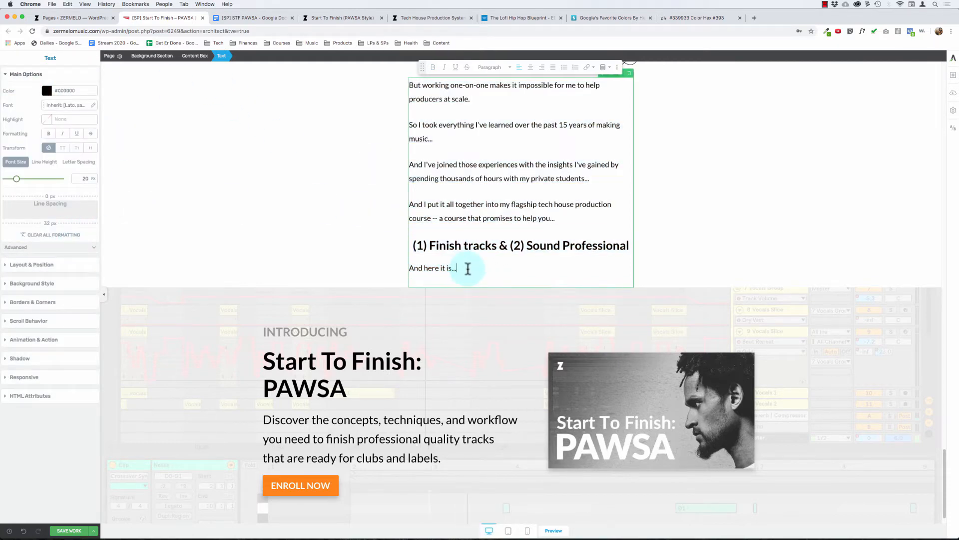
Step: Recolor all text in the lead-in text block to the red #c92424
{"action": "left_click", "coordinate": [452, 136], "text": "shift"}
{"action": "key", "text": "super+a"}
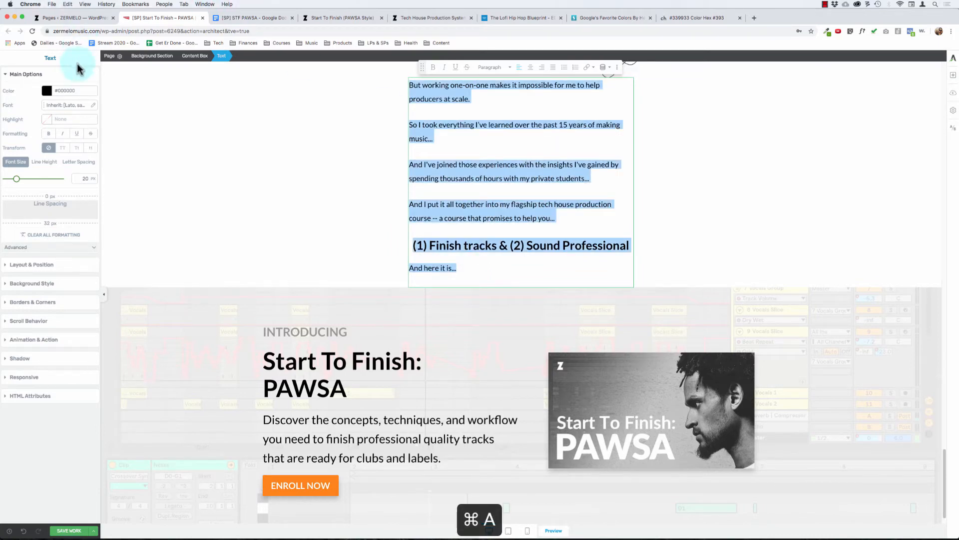
{"action": "left_click", "coordinate": [47, 90]}
{"action": "left_click_drag", "start_coordinate": [62, 132], "coordinate": [79, 122]}
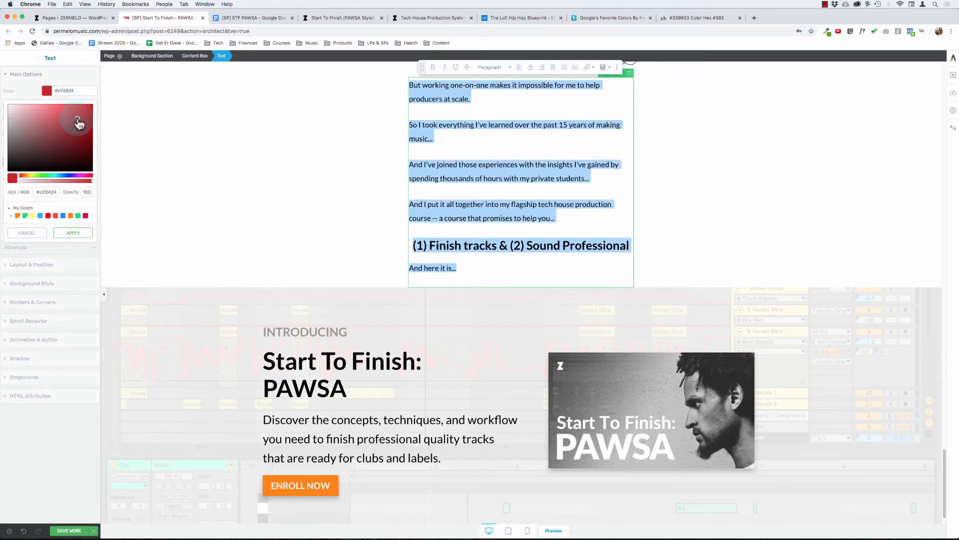
{"action": "left_click", "coordinate": [73, 233]}
{"action": "left_click", "coordinate": [460, 265]}
Step: Set all text in the lead-in text block, heading and "And here it is..." line included, to black #000000
{"action": "key", "text": "super+a"}
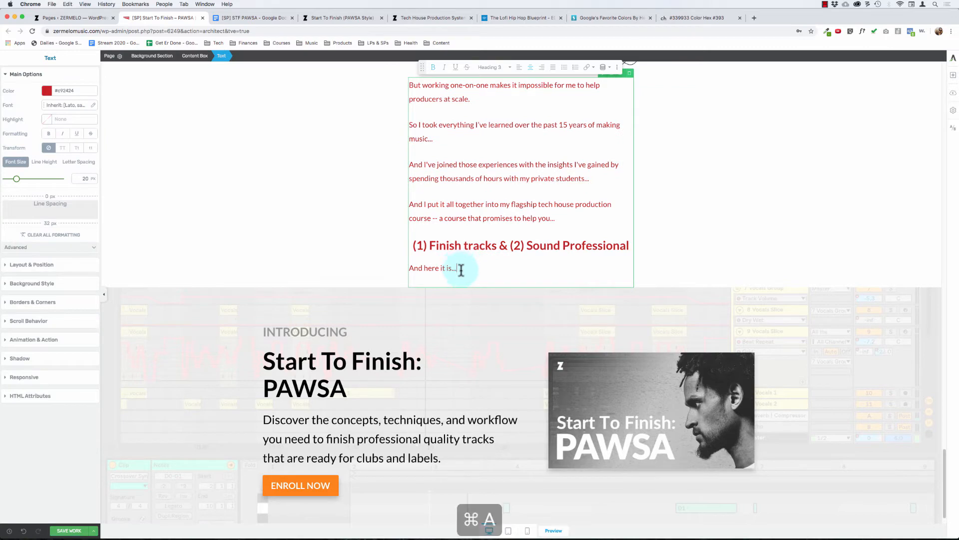
{"action": "left_click", "coordinate": [47, 90]}
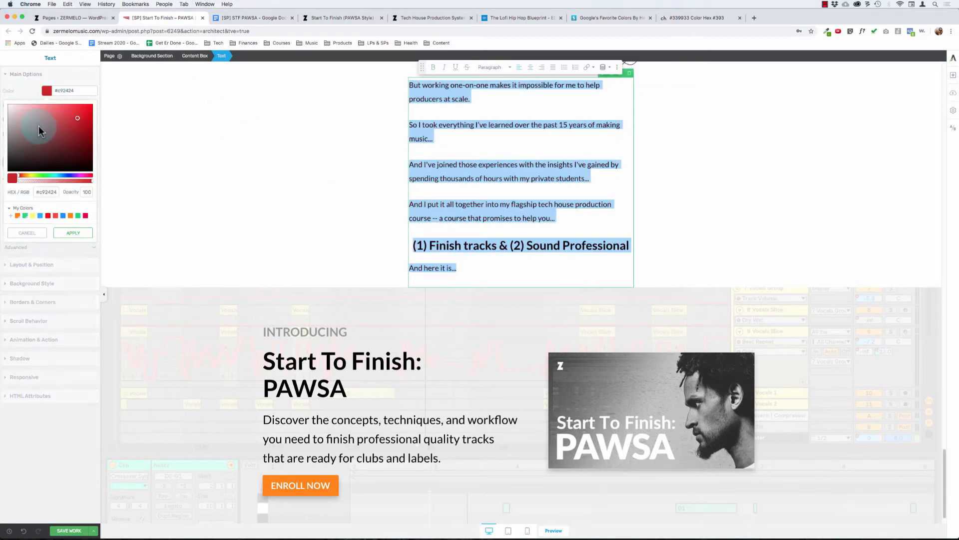
{"action": "left_click_drag", "start_coordinate": [40, 128], "coordinate": [1, 191]}
{"action": "left_click", "coordinate": [73, 232]}
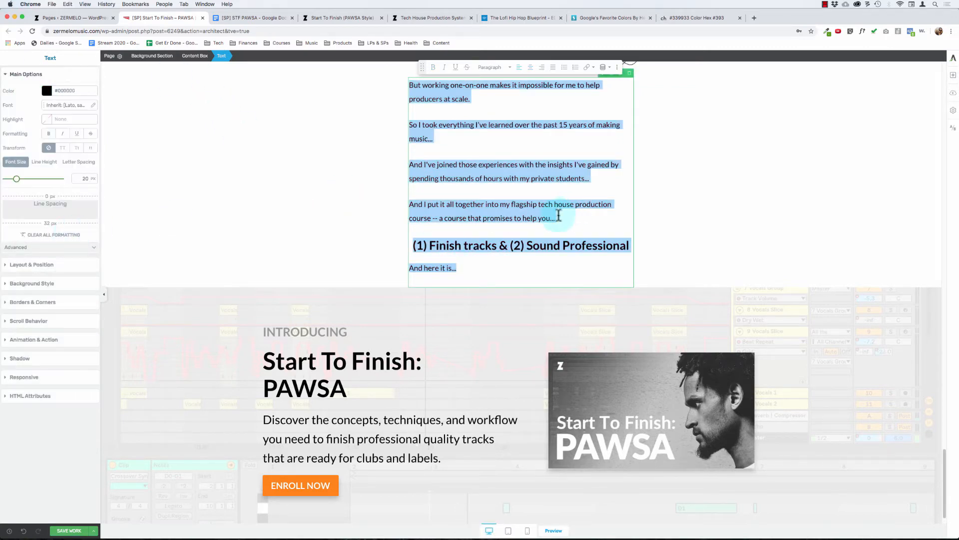
{"action": "left_click", "coordinate": [505, 218]}
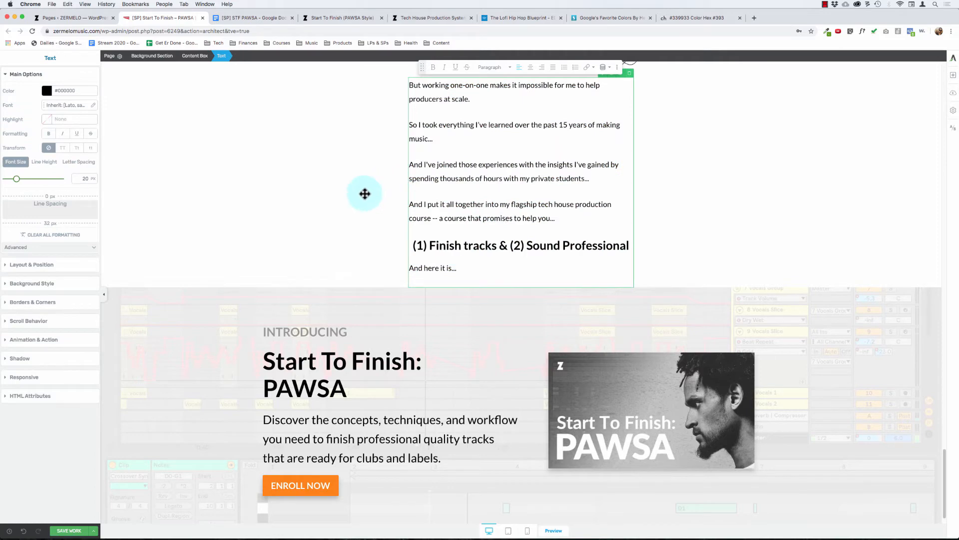
{"action": "left_click", "coordinate": [340, 184]}
Step: Look up the INTRODUCING section's ENROLL NOW button color, #fe8600, on the color-hex site for its web-safe equivalent, and return to the page editor
{"action": "scroll", "coordinate": [333, 168], "scroll_direction": "down", "scroll_amount": 1}
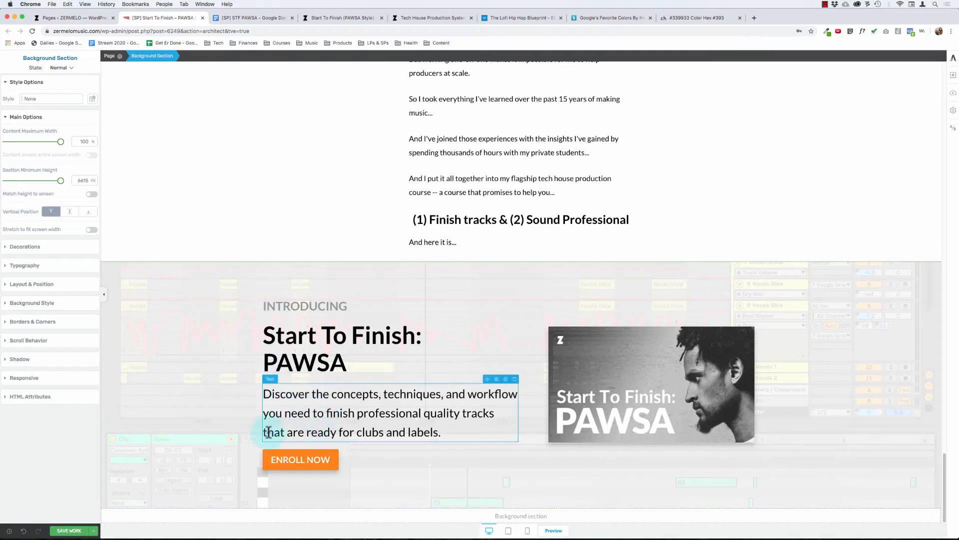
{"action": "left_click", "coordinate": [265, 452]}
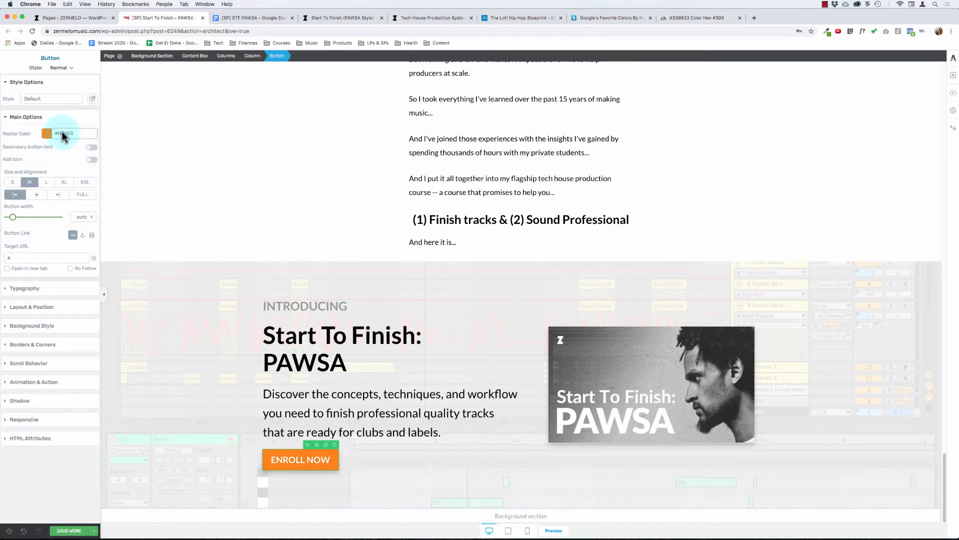
{"action": "key", "text": "super+c"}
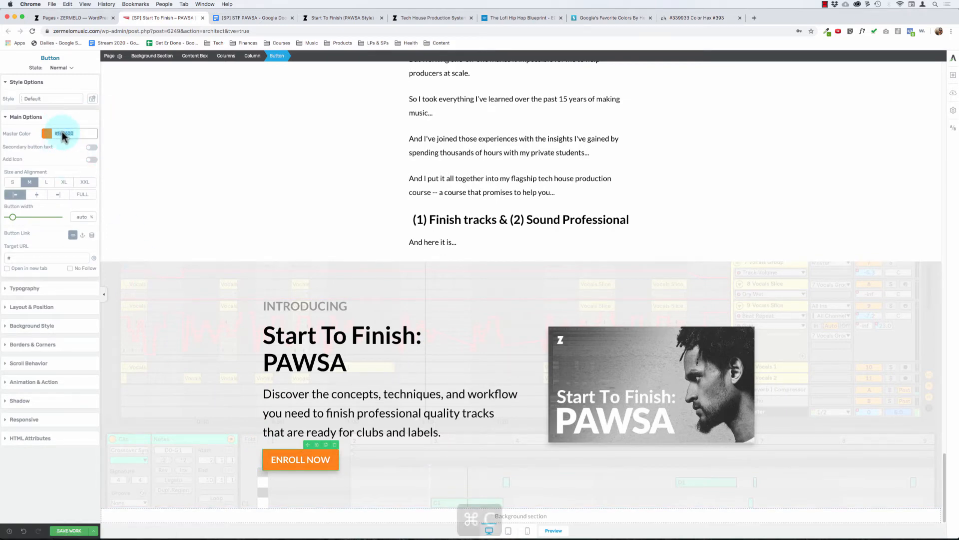
{"action": "left_click", "coordinate": [689, 15]}
{"action": "scroll", "coordinate": [407, 85], "scroll_direction": "up", "scroll_amount": 3}
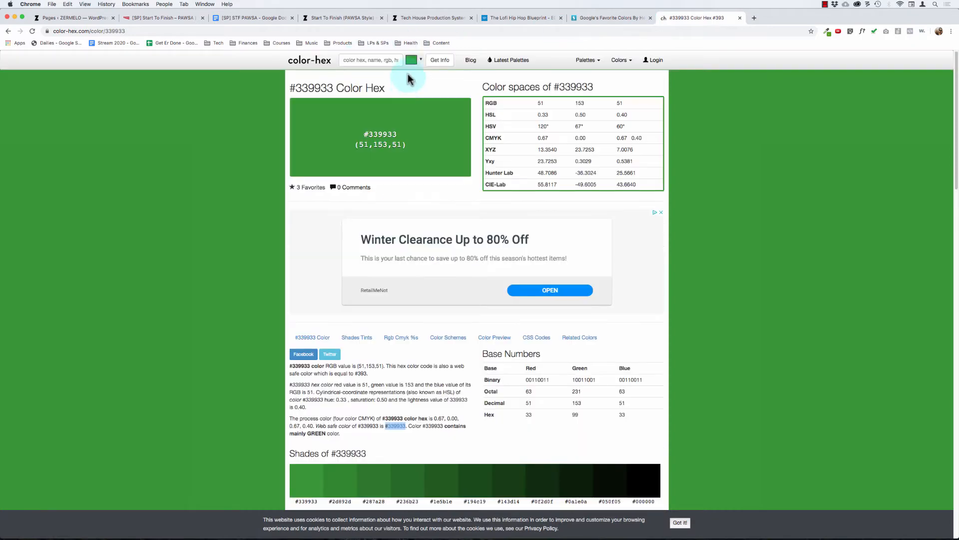
{"action": "left_click", "coordinate": [387, 60]}
{"action": "key", "text": "super+v"}
{"action": "key", "text": "Return"}
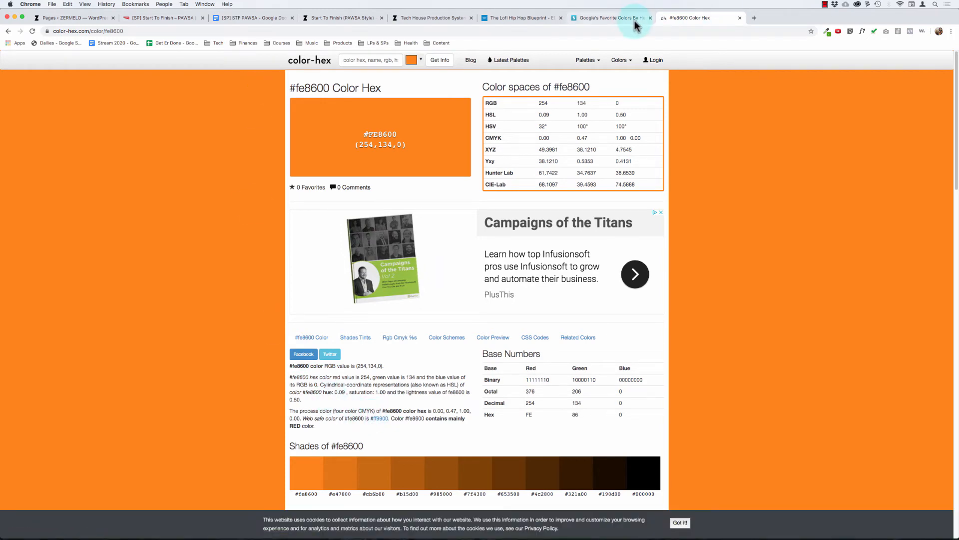
{"action": "left_click", "coordinate": [612, 18]}
{"action": "left_click", "coordinate": [333, 17]}
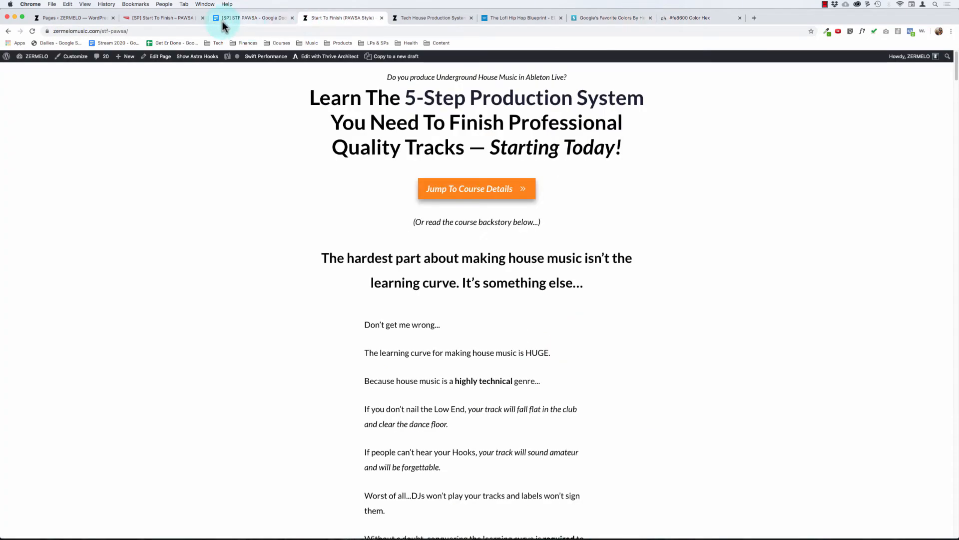
{"action": "left_click", "coordinate": [167, 19]}
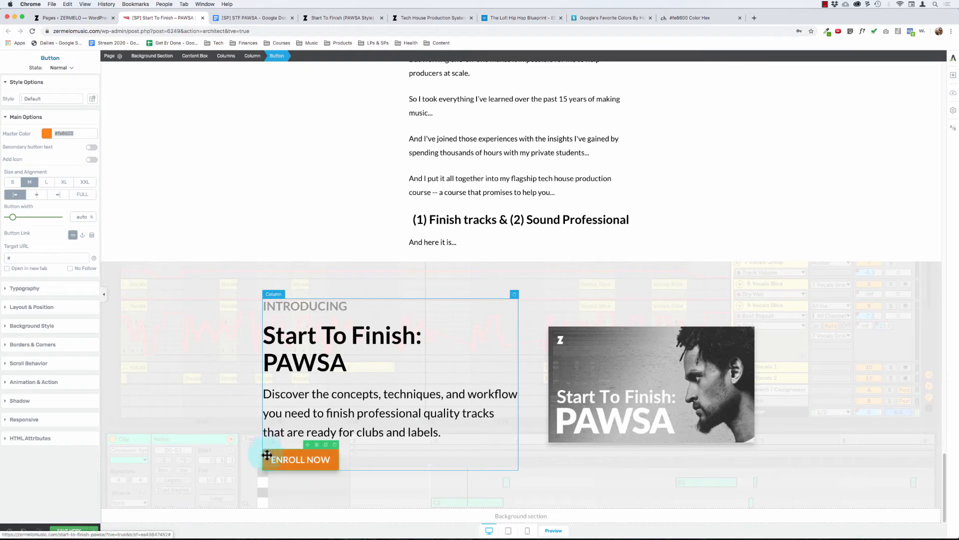
Step: Set the master color of the ENROLL NOW button in the INTRODUCING section to #ff9900
{"action": "left_click", "coordinate": [60, 133]}
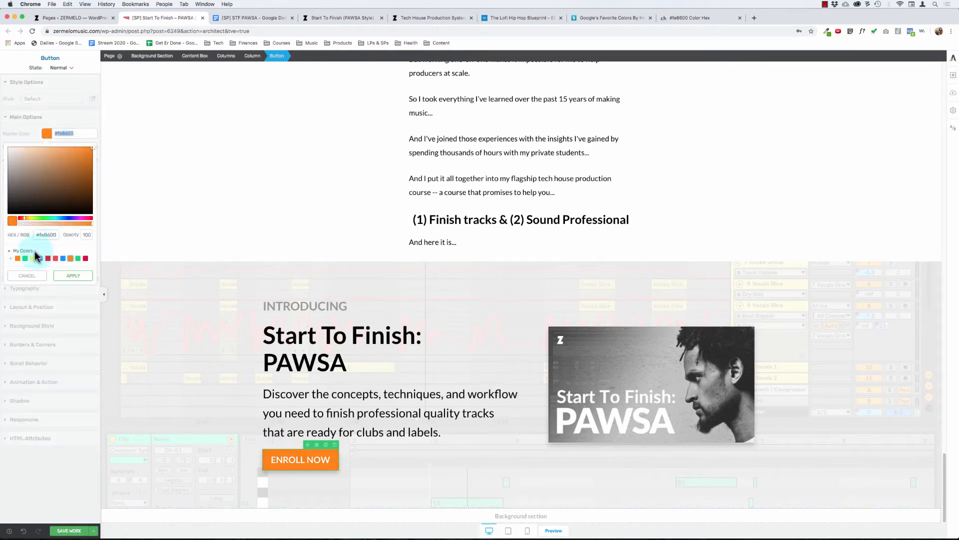
{"action": "left_click", "coordinate": [70, 277]}
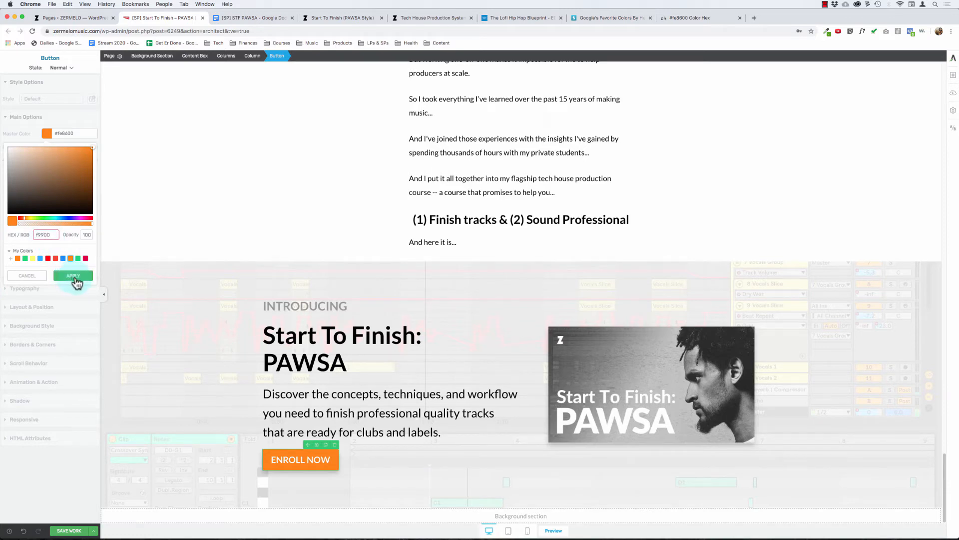
{"action": "left_click_drag", "start_coordinate": [38, 234], "coordinate": [73, 251]}
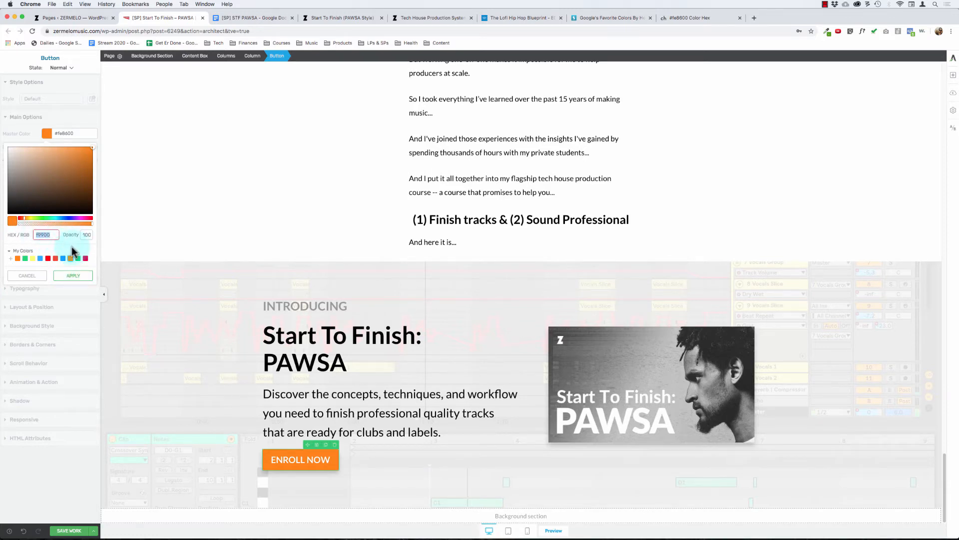
{"action": "type", "text": "ff9900"}
{"action": "left_click", "coordinate": [75, 276]}
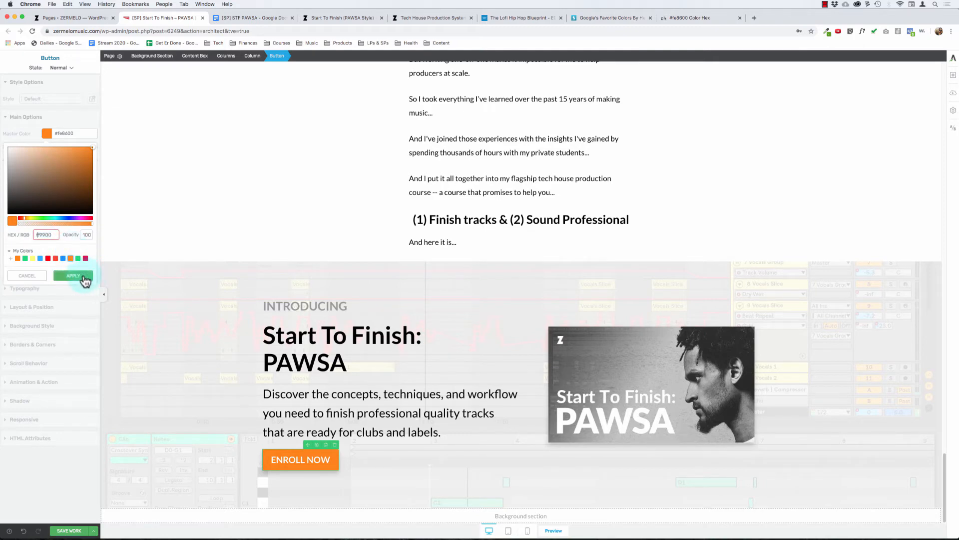
{"action": "left_click", "coordinate": [285, 337]}
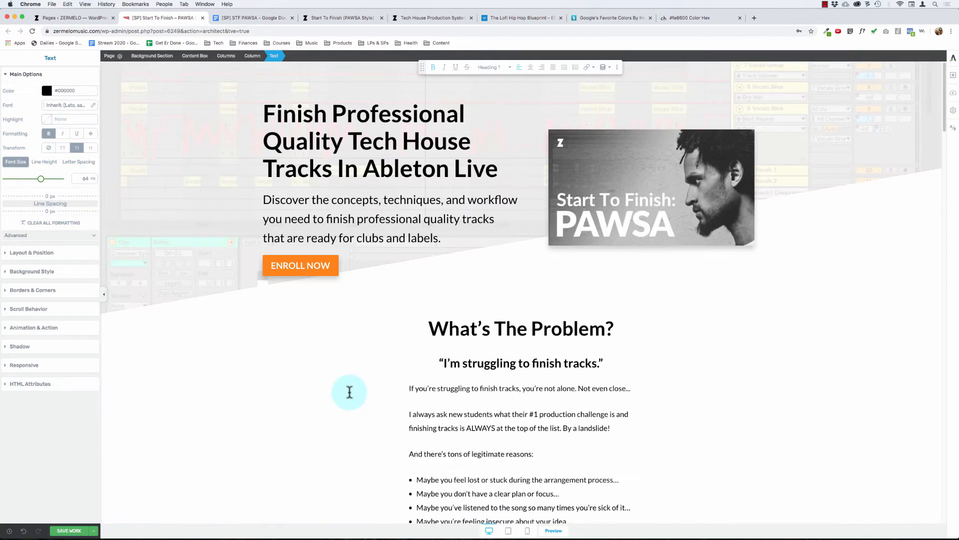
Step: Set the master color of the hero section's ENROLL NOW button to #ff9900
{"action": "left_click", "coordinate": [268, 260]}
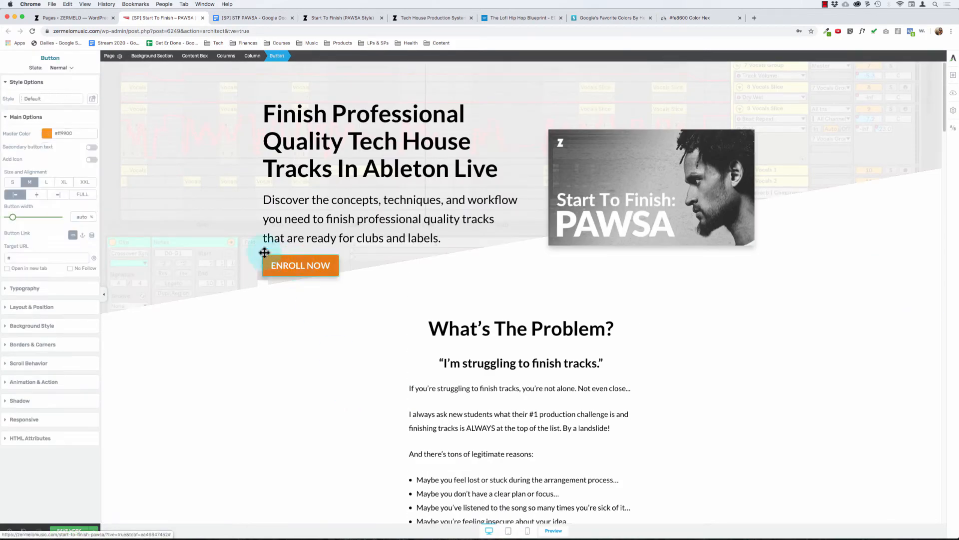
{"action": "left_click", "coordinate": [46, 133]}
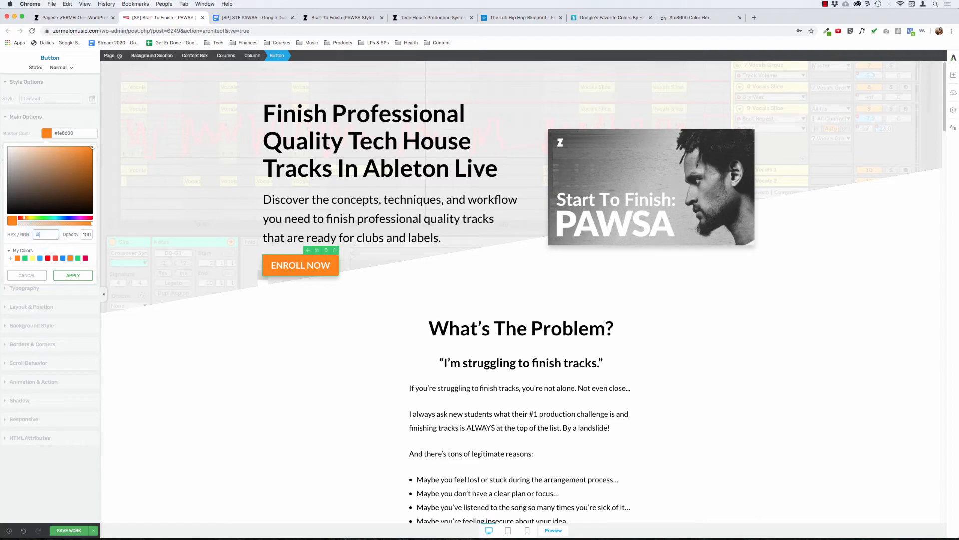
{"action": "left_click", "coordinate": [75, 276]}
{"action": "left_click", "coordinate": [425, 335]}
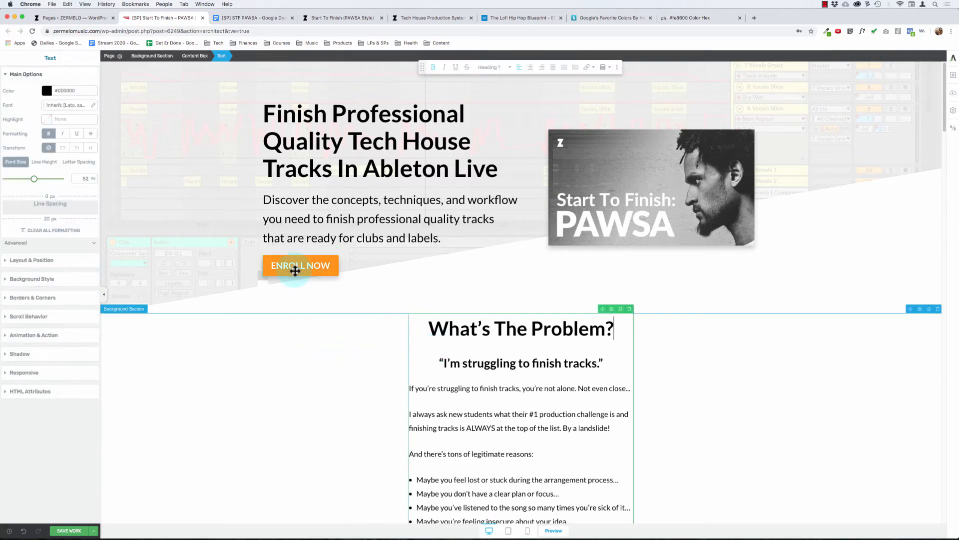
{"action": "left_click", "coordinate": [266, 259]}
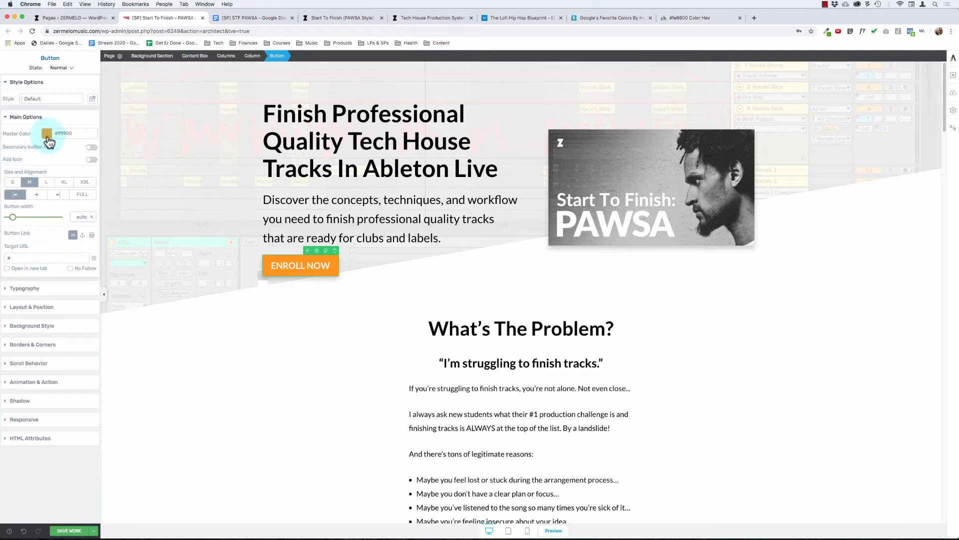
{"action": "left_click", "coordinate": [52, 100]}
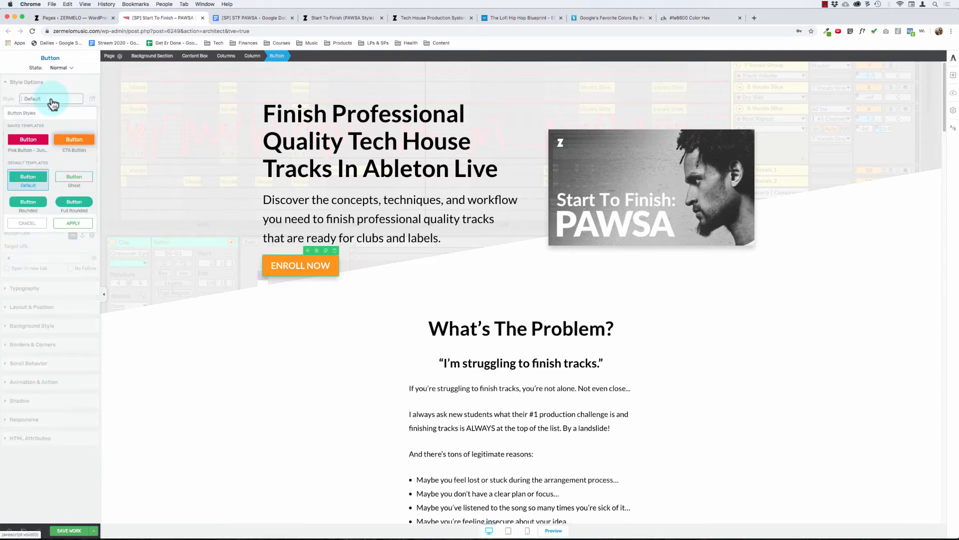
{"action": "left_click", "coordinate": [29, 223]}
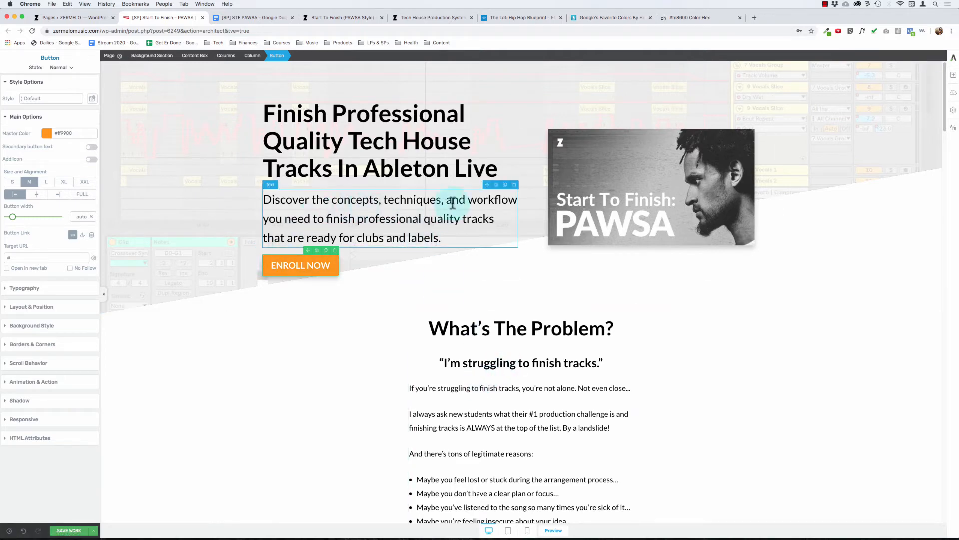
{"action": "double_click", "coordinate": [400, 204]}
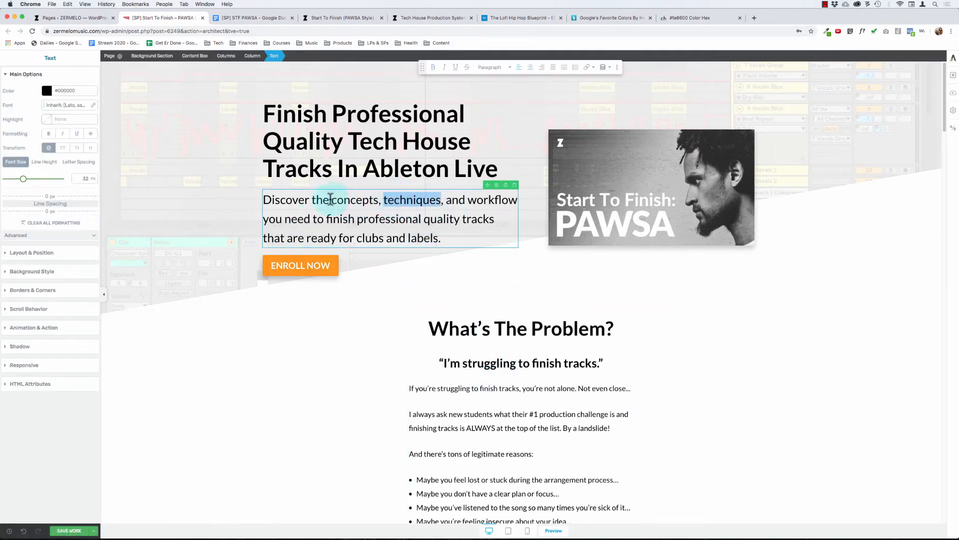
{"action": "left_click_drag", "start_coordinate": [349, 195], "coordinate": [354, 238]}
{"action": "left_click", "coordinate": [417, 200]}
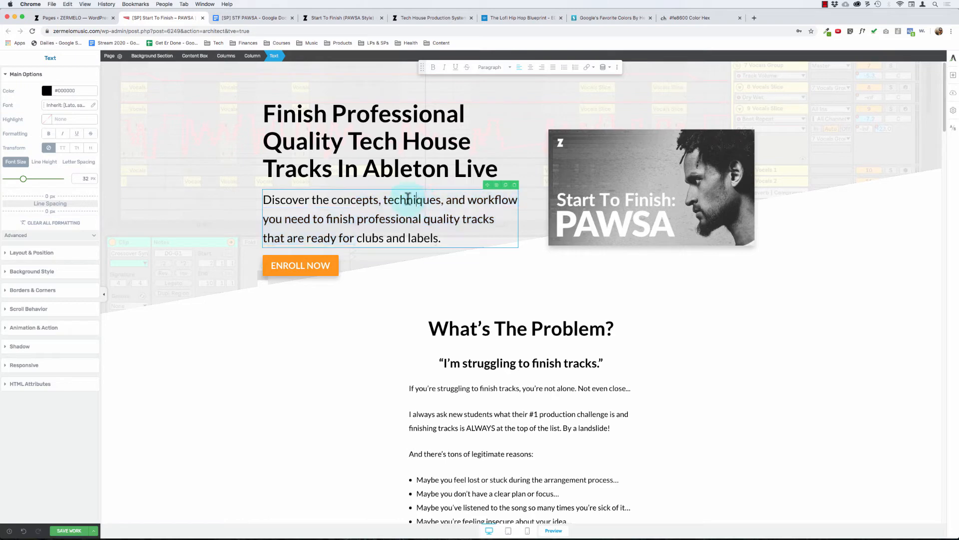
{"action": "triple_click", "coordinate": [403, 201]}
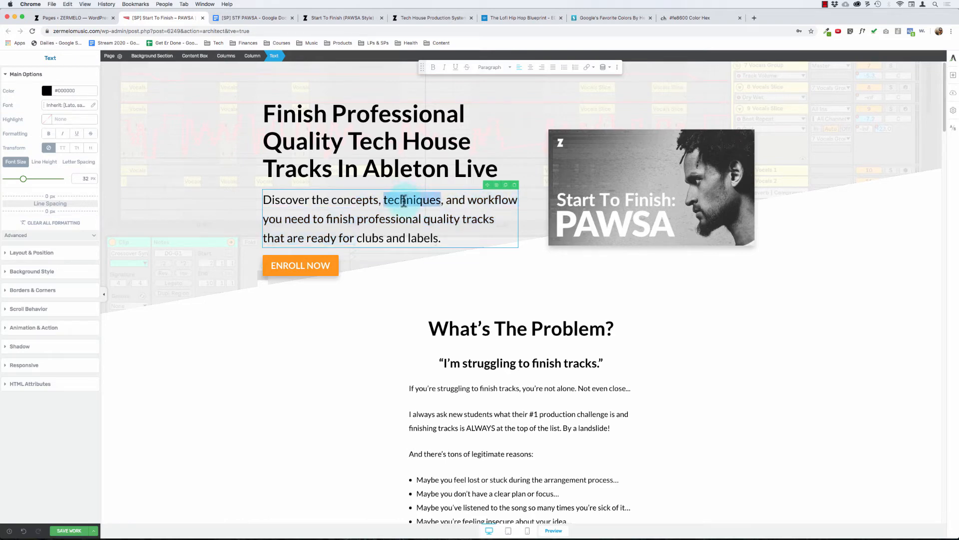
{"action": "left_click", "coordinate": [397, 219]}
Step: Check the ENROLL NOW button's color in the INTRODUCING section and select that section's background
{"action": "scroll", "coordinate": [425, 260], "scroll_direction": "down", "scroll_amount": 15}
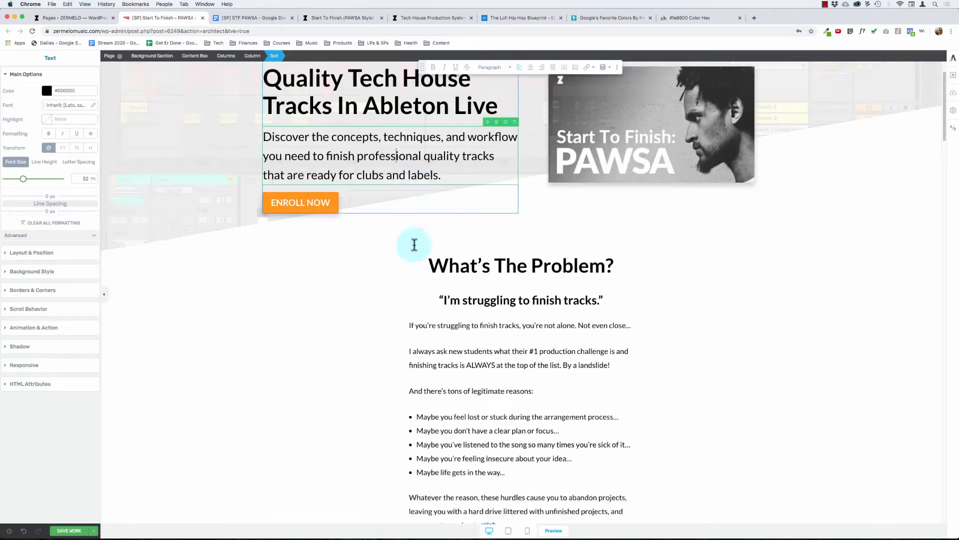
{"action": "scroll", "coordinate": [414, 243], "scroll_direction": "down", "scroll_amount": 15}
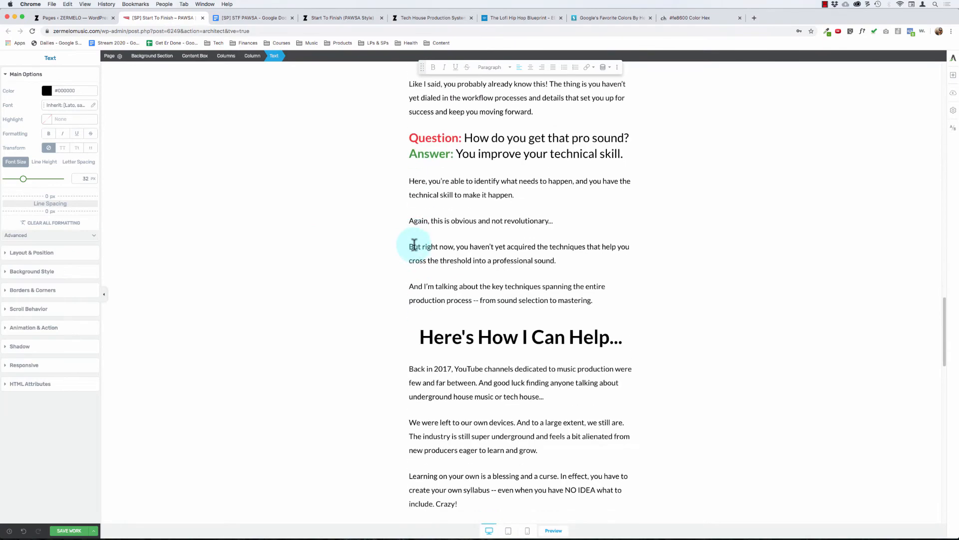
{"action": "scroll", "coordinate": [414, 244], "scroll_direction": "down", "scroll_amount": 6}
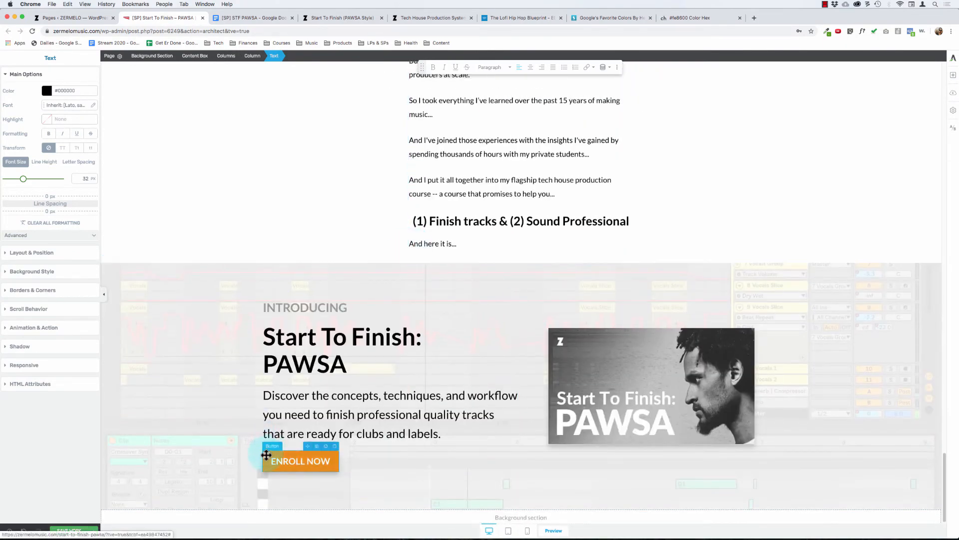
{"action": "left_click", "coordinate": [265, 452]}
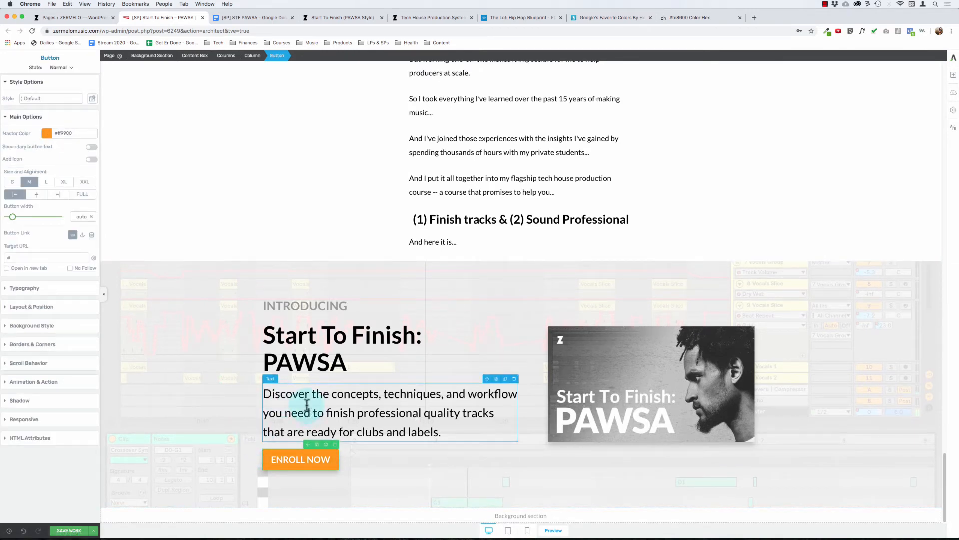
{"action": "left_click", "coordinate": [166, 345]}
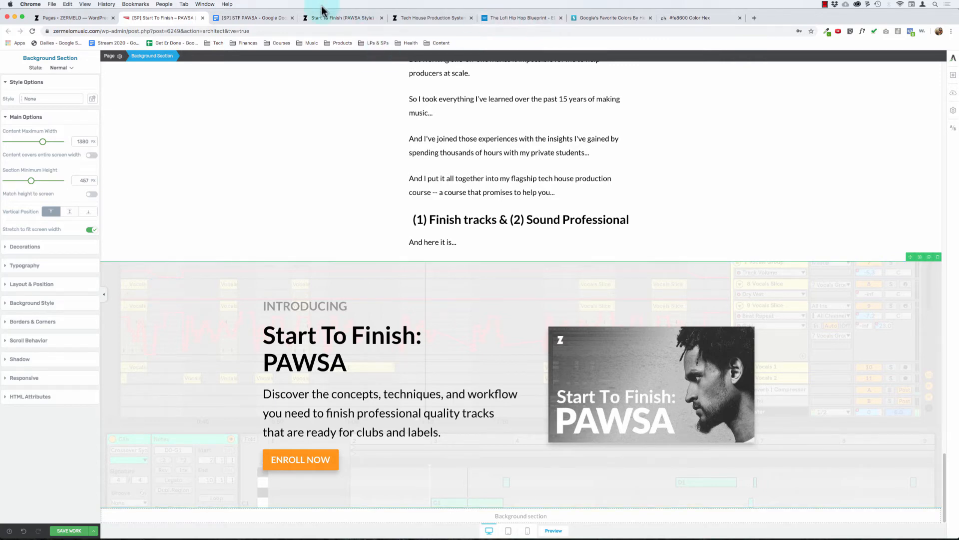
Step: Look up #ff9900 on the color-hex site, open its #ffcc7f tint for the web-safe equivalent, and return to the page editor
{"action": "left_click", "coordinate": [256, 14]}
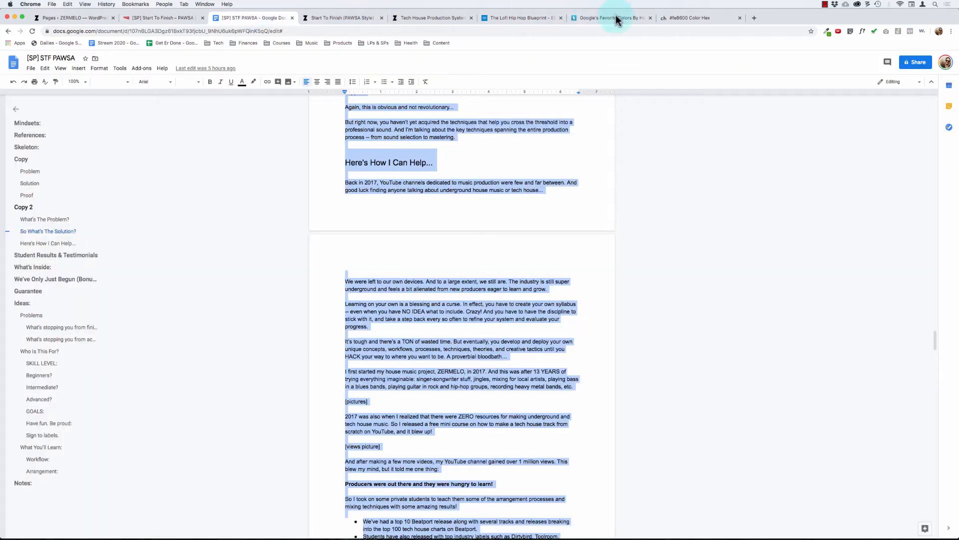
{"action": "left_click", "coordinate": [700, 18]}
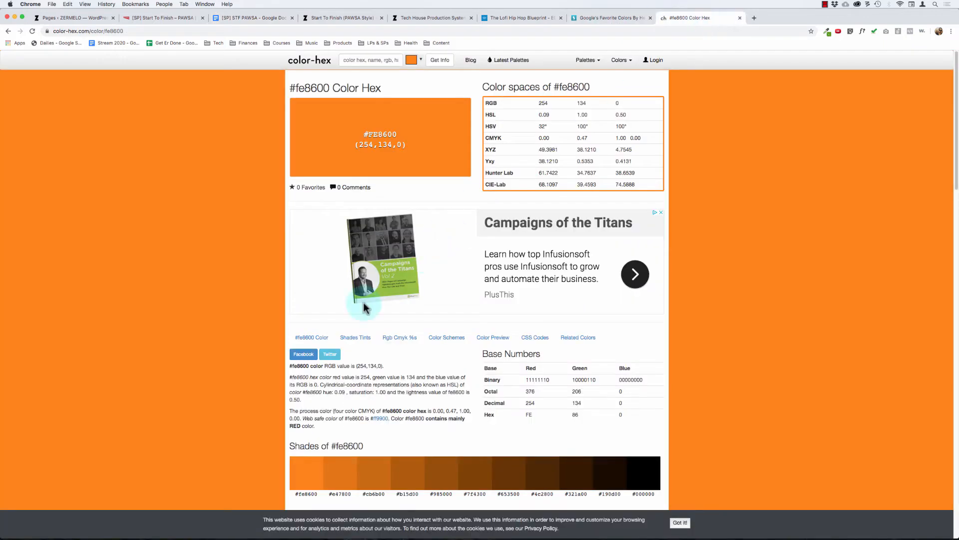
{"action": "left_click", "coordinate": [379, 418]}
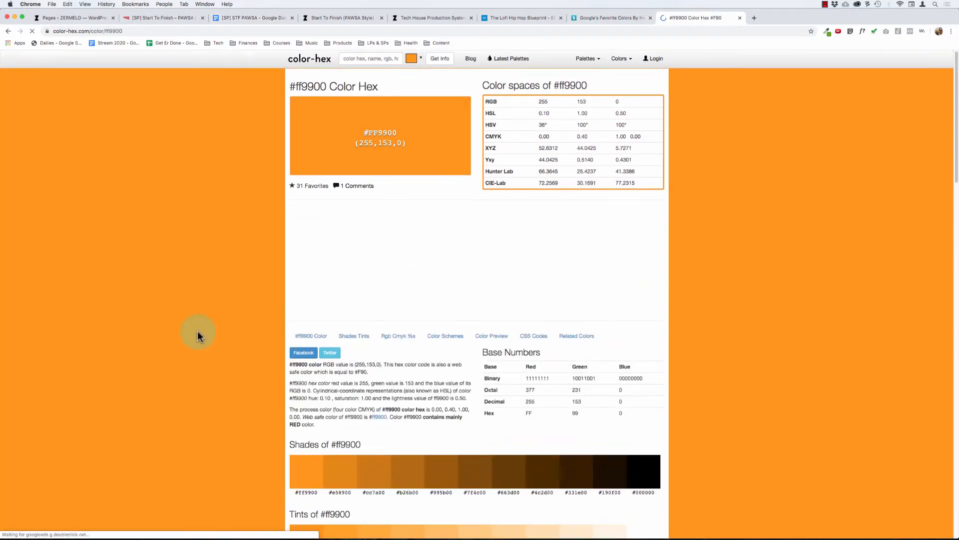
{"action": "scroll", "coordinate": [196, 336], "scroll_direction": "down", "scroll_amount": 5}
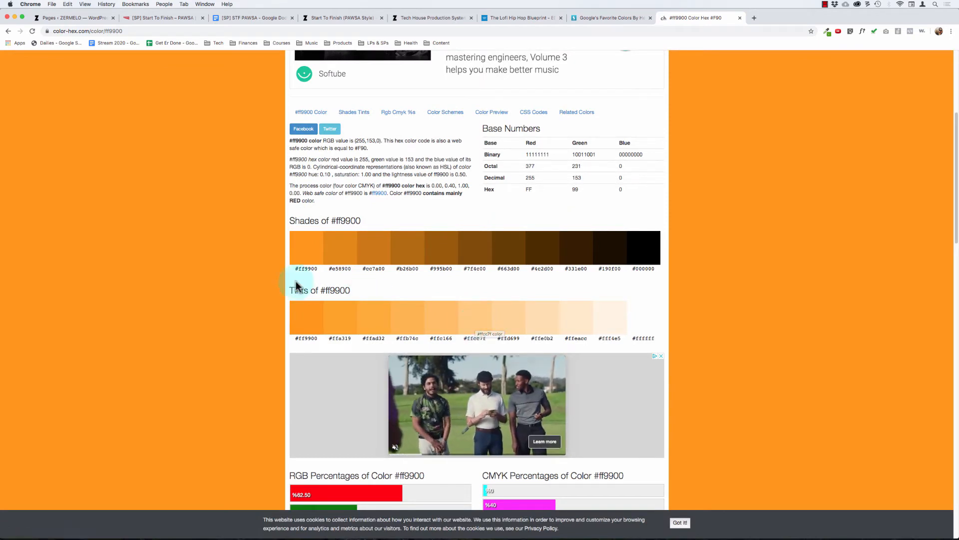
{"action": "left_click", "coordinate": [475, 342]}
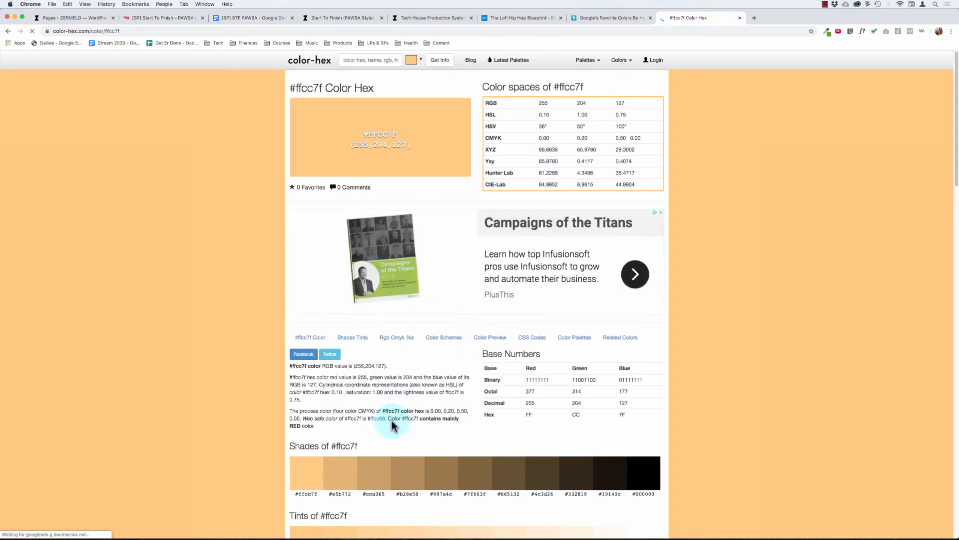
{"action": "left_click", "coordinate": [147, 19]}
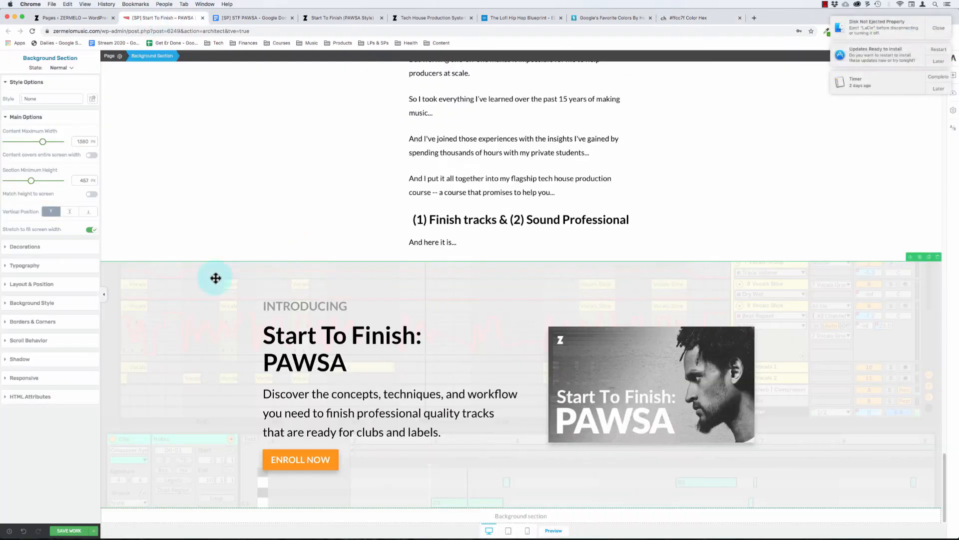
Step: Remove the INTRODUCING section's background image and set its solid color layer to #ffcc66
{"action": "left_click", "coordinate": [34, 305]}
{"action": "left_click", "coordinate": [92, 234]}
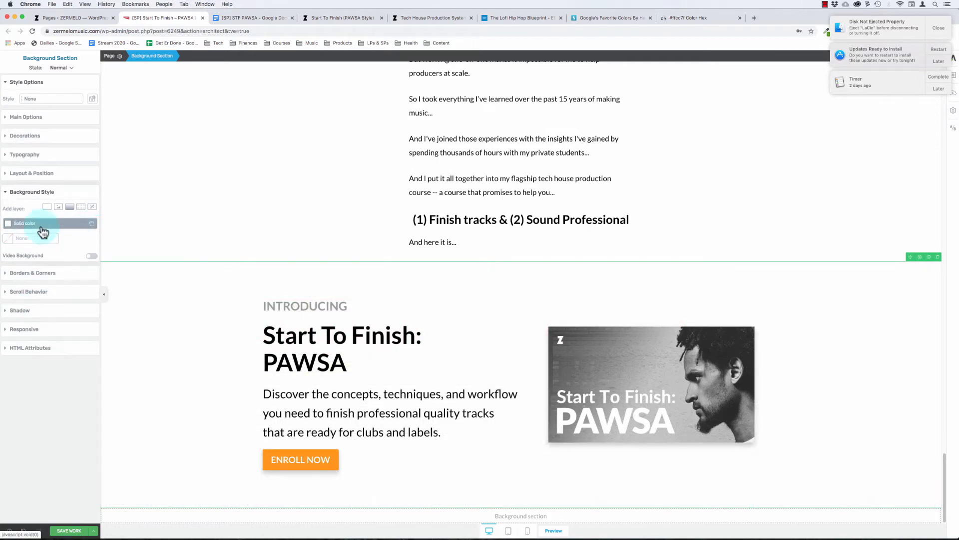
{"action": "left_click", "coordinate": [34, 223]}
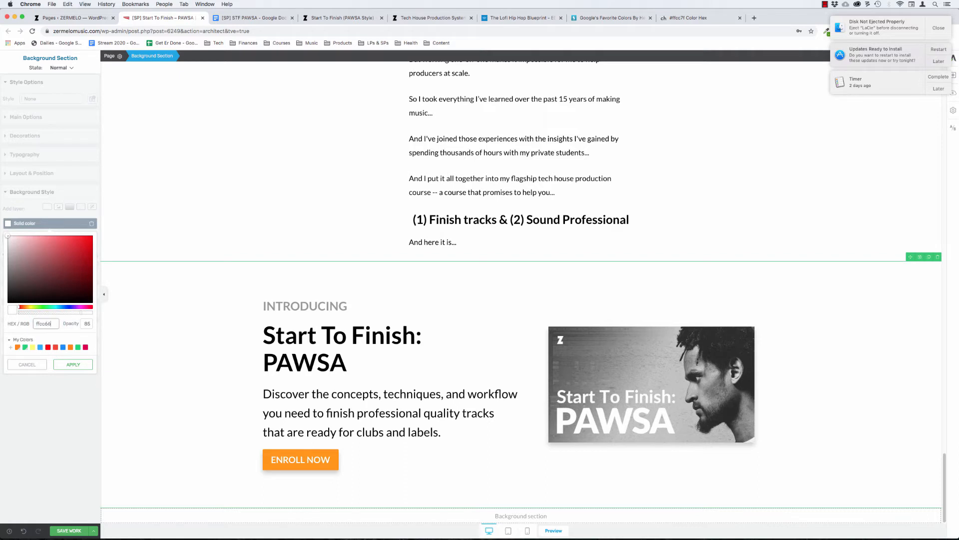
{"action": "left_click", "coordinate": [72, 360]}
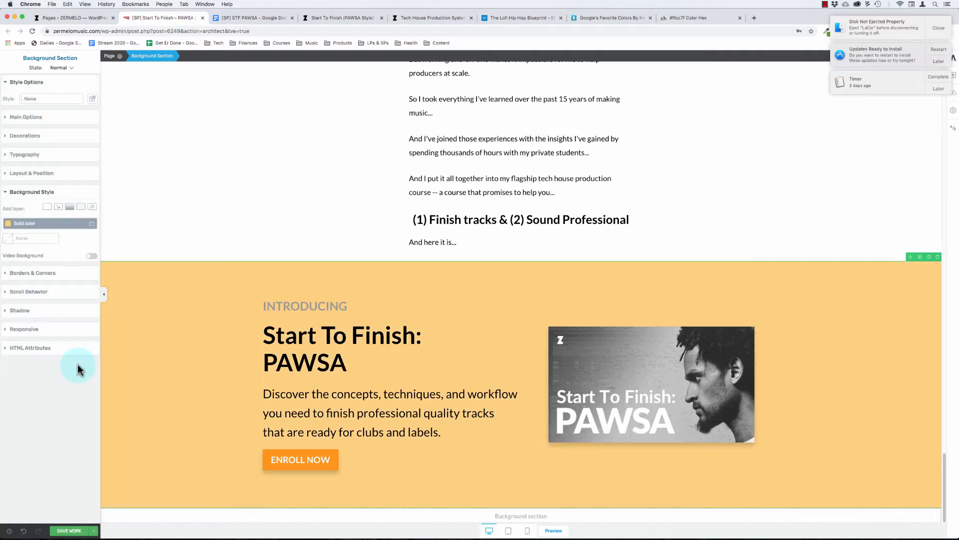
Step: Dismiss the desktop notifications covering the page editor
{"action": "left_click", "coordinate": [951, 5]}
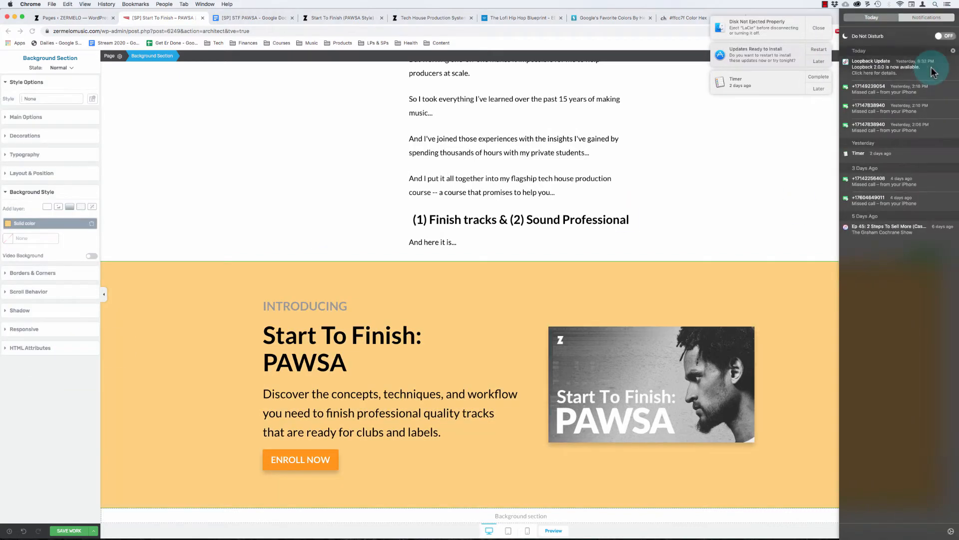
{"action": "left_click", "coordinate": [570, 150]}
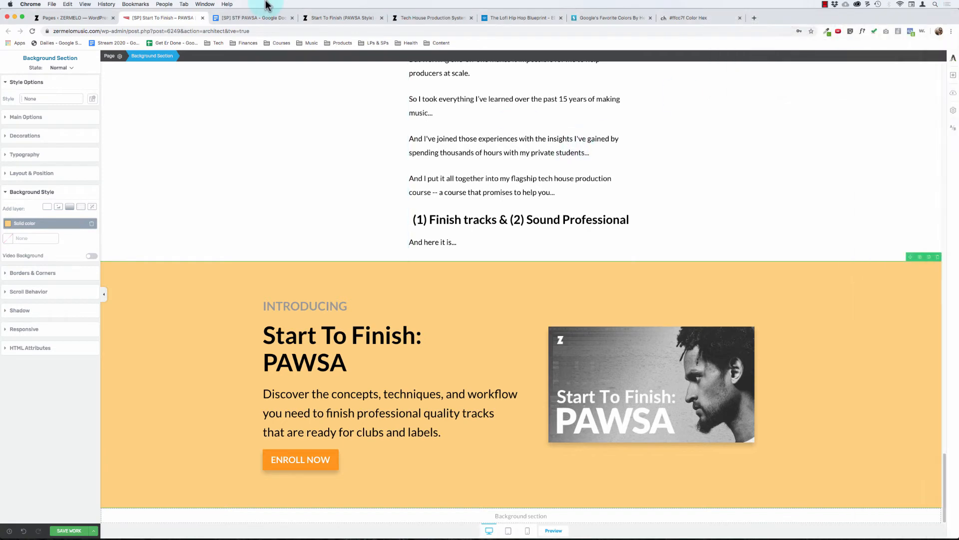
{"action": "left_click", "coordinate": [347, 24]}
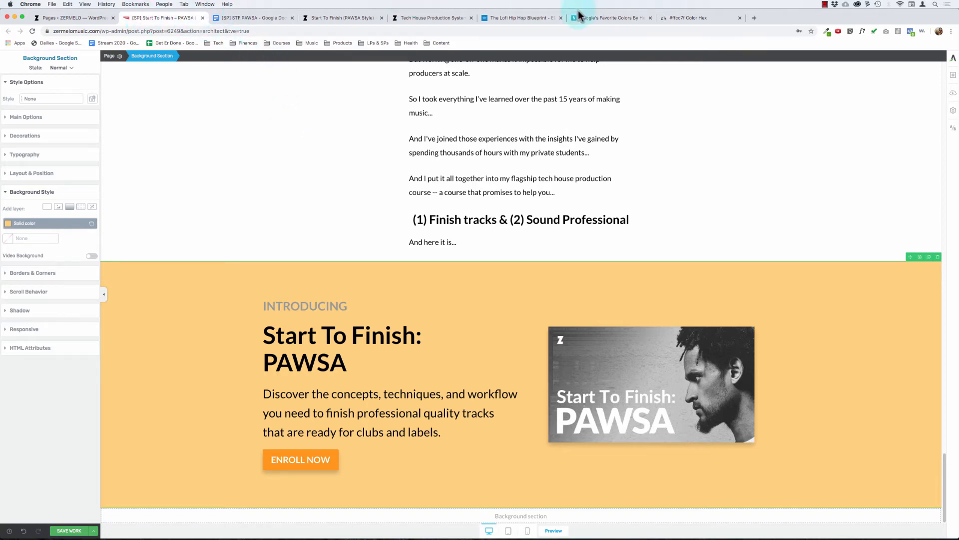
Step: Open the lighter tint #ffe5bf of #ffcc7f on the color-hex site for its web-safe equivalent, and return to the page editor
{"action": "left_click", "coordinate": [684, 20]}
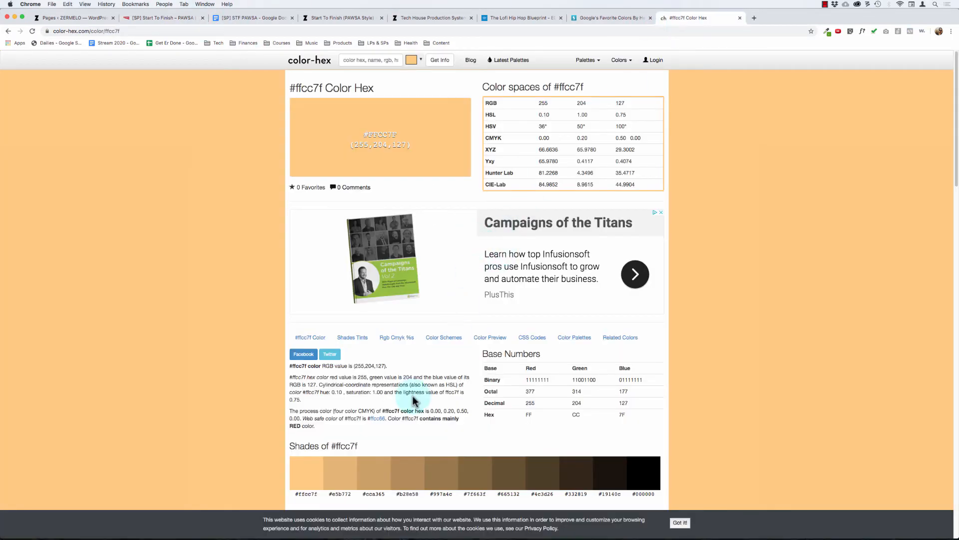
{"action": "scroll", "coordinate": [250, 302], "scroll_direction": "down", "scroll_amount": 7}
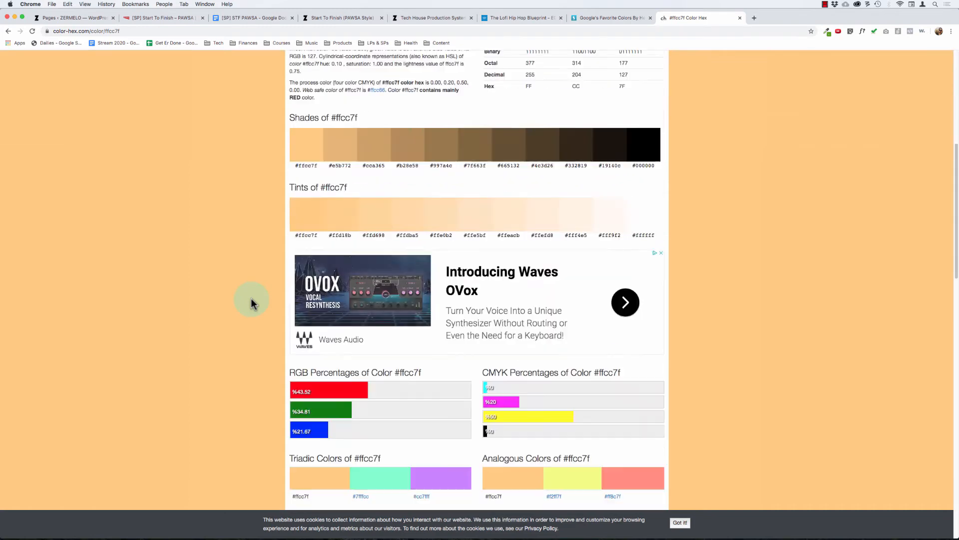
{"action": "left_click", "coordinate": [476, 237]}
{"action": "scroll", "coordinate": [370, 305], "scroll_direction": "down", "scroll_amount": 3}
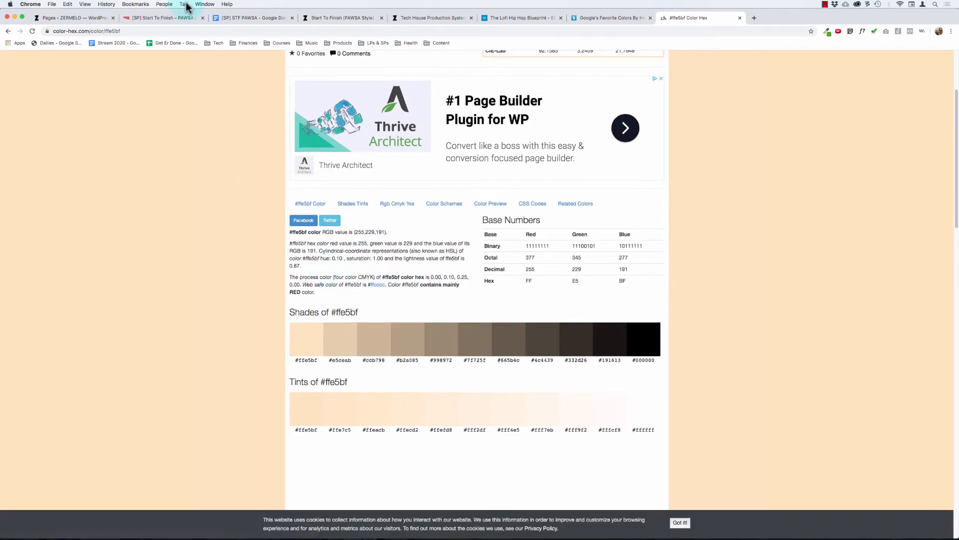
{"action": "left_click", "coordinate": [169, 20]}
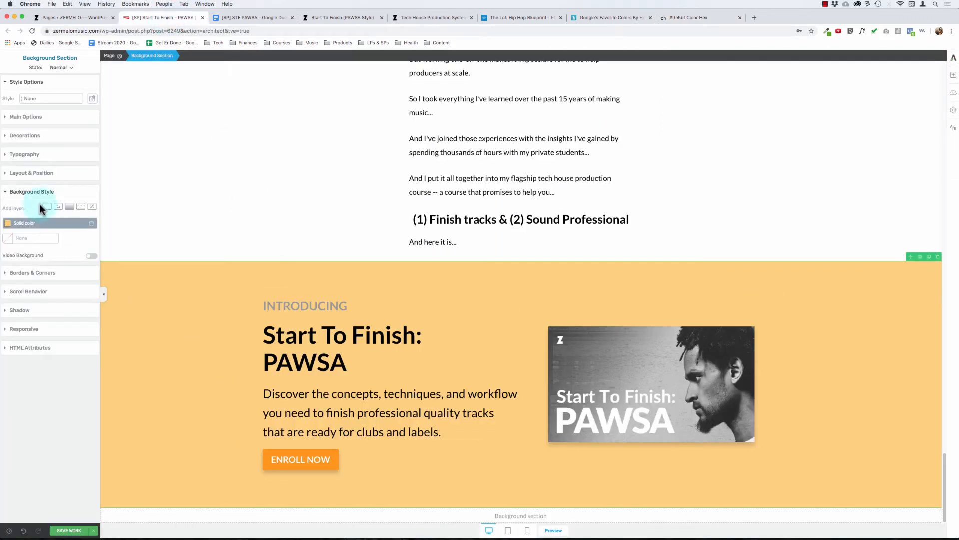
Step: Set the INTRODUCING section's solid background color to #ffcccc
{"action": "left_click", "coordinate": [38, 223]}
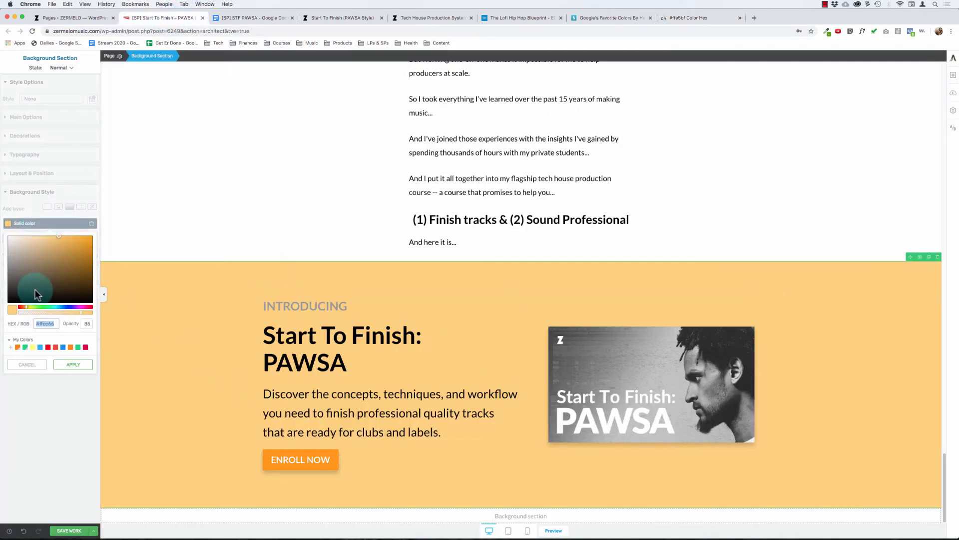
{"action": "left_click", "coordinate": [46, 324]}
{"action": "left_click", "coordinate": [76, 363]}
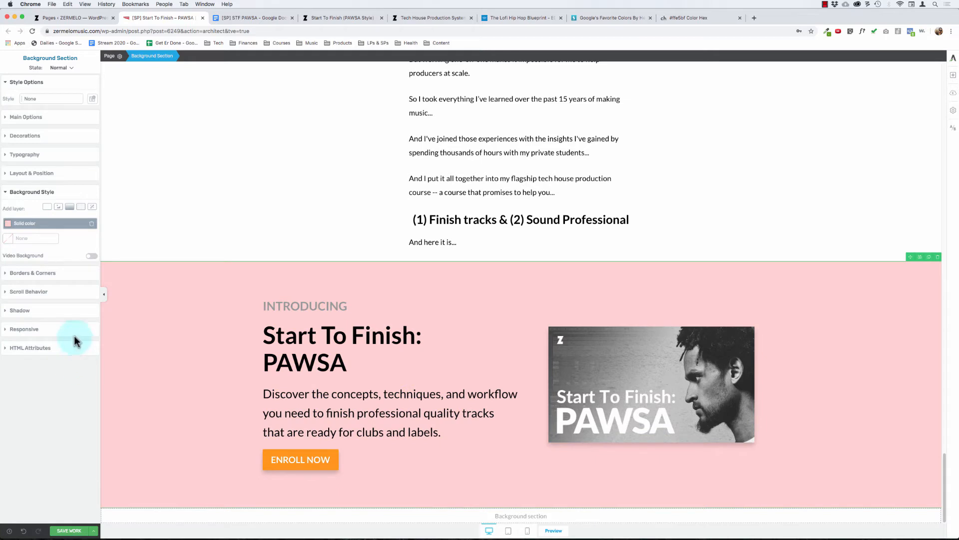
{"action": "left_click", "coordinate": [23, 227]}
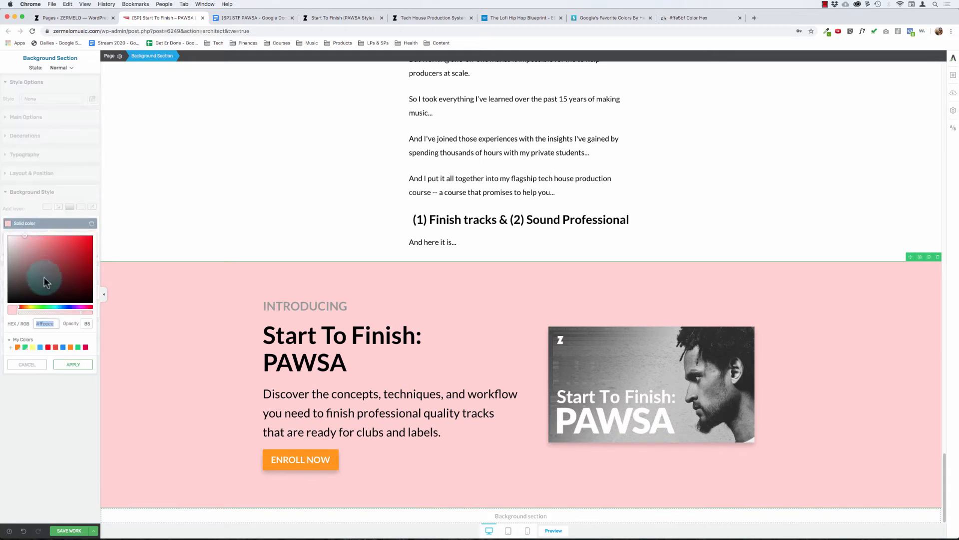
{"action": "double_click", "coordinate": [56, 323]}
{"action": "type", "text": "ffcccc"}
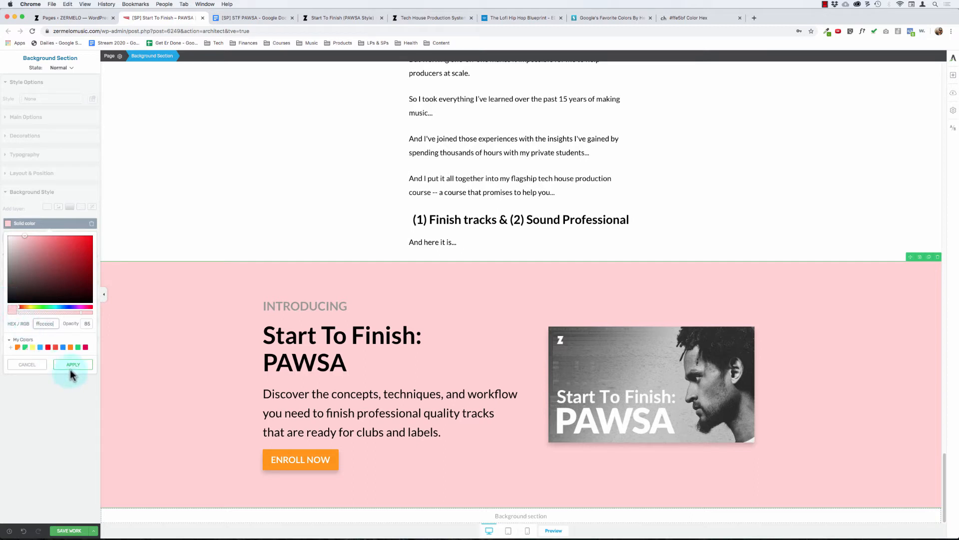
{"action": "left_click", "coordinate": [70, 369]}
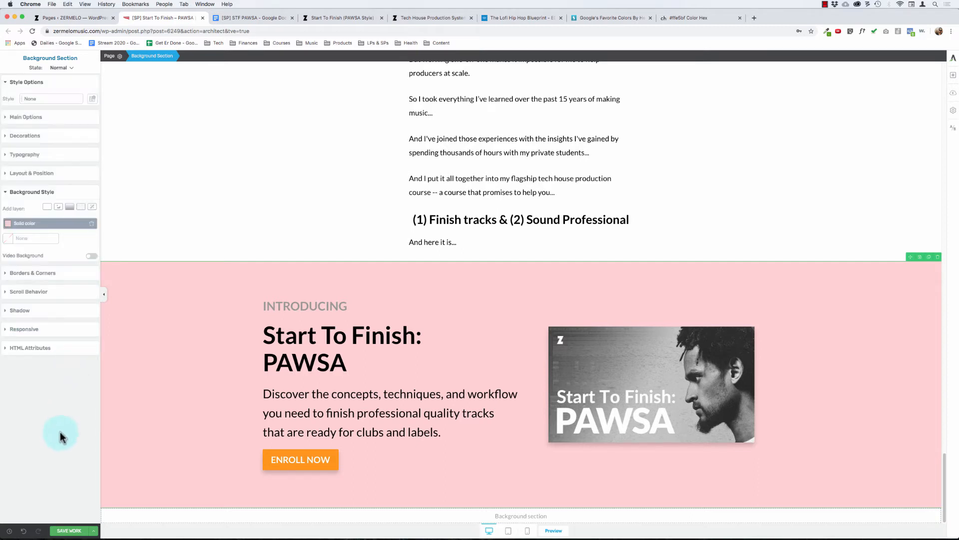
{"action": "left_click_drag", "start_coordinate": [277, 356], "coordinate": [276, 342]}
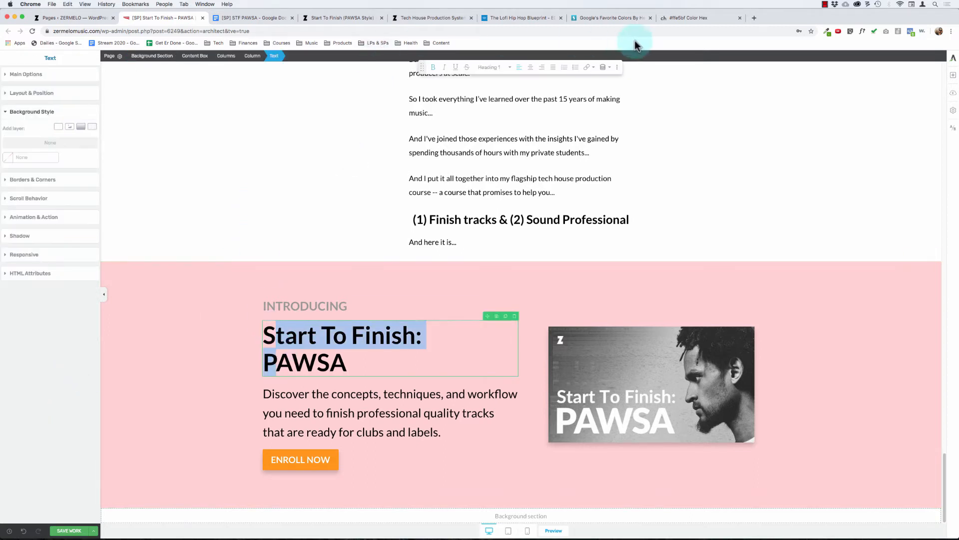
Step: Copy the tint code #ffe5bf from the #ffcc7f page on the color-hex site and return to the page editor
{"action": "left_click", "coordinate": [677, 17]}
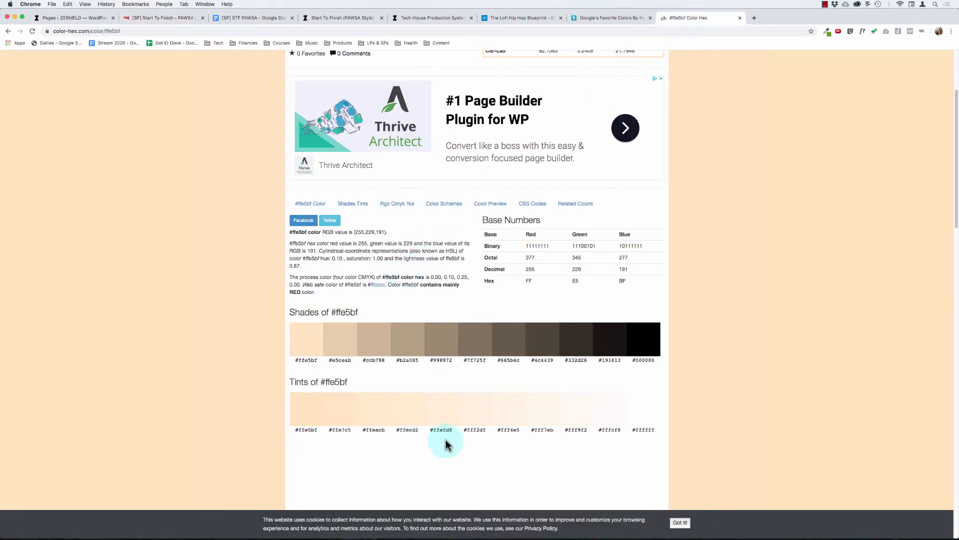
{"action": "left_click", "coordinate": [378, 285]}
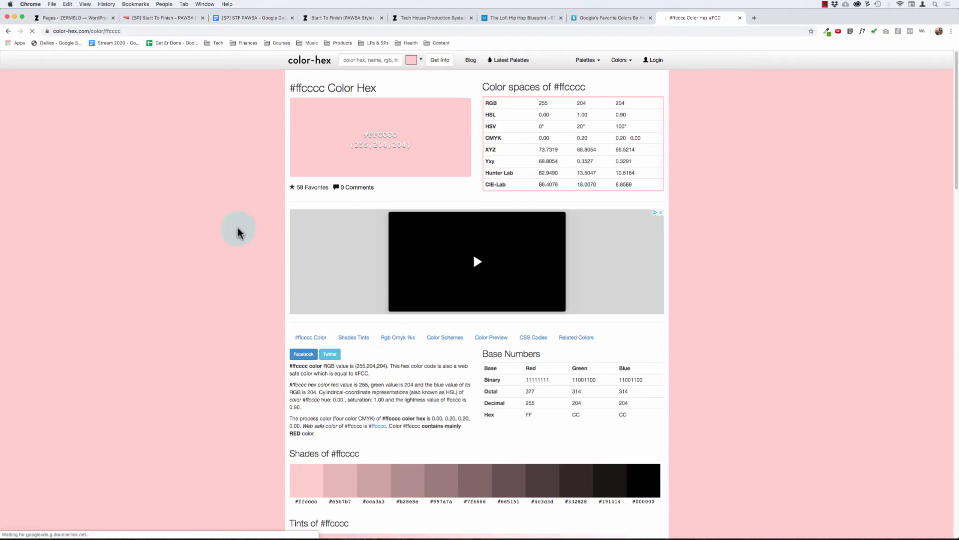
{"action": "key", "text": "super+bracketleft"}
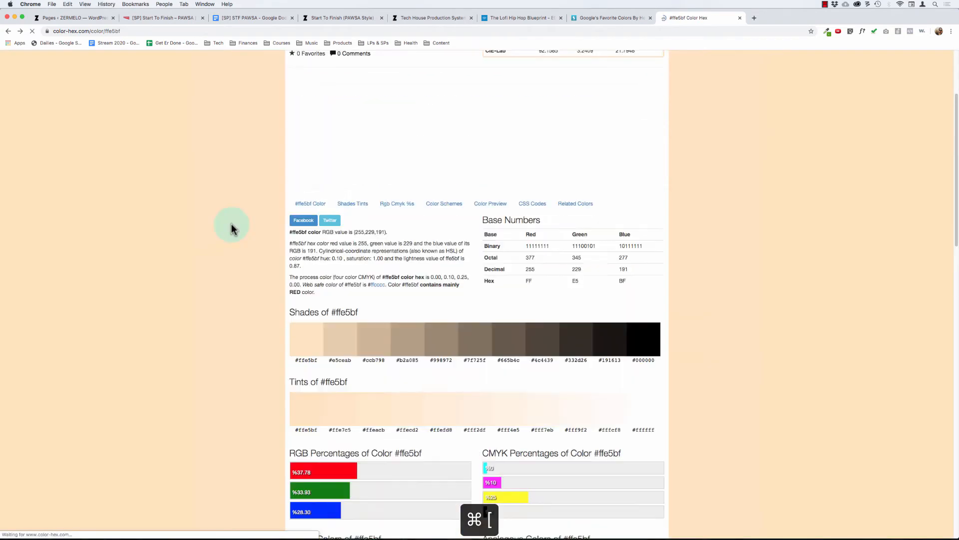
{"action": "key", "text": "super+bracketleft"}
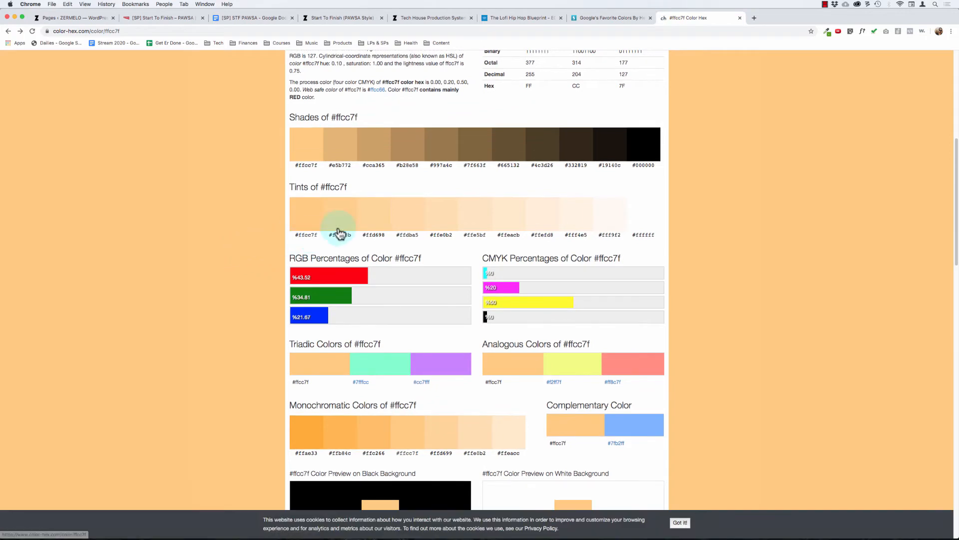
{"action": "left_click_drag", "start_coordinate": [485, 241], "coordinate": [462, 233]}
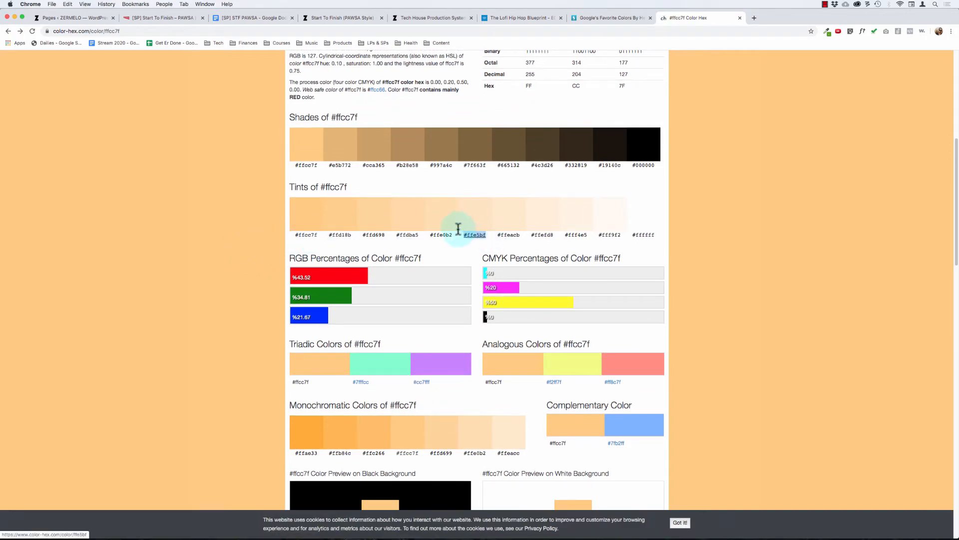
{"action": "key", "text": "super+c"}
{"action": "left_click", "coordinate": [167, 18]}
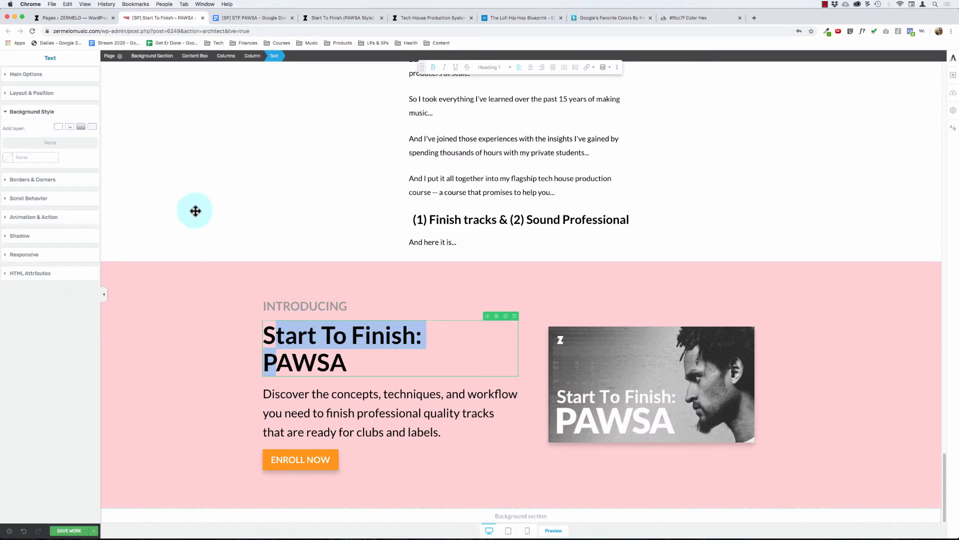
Step: Set the INTRODUCING section's solid background color to #ffe5bf
{"action": "left_click", "coordinate": [440, 220]}
{"action": "left_click", "coordinate": [156, 325]}
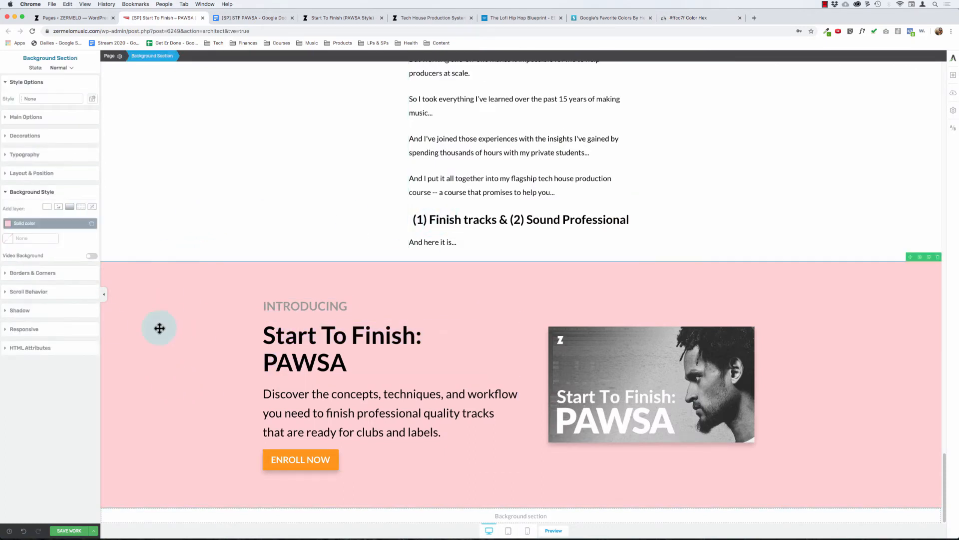
{"action": "left_click", "coordinate": [35, 228]}
{"action": "left_click", "coordinate": [48, 324]}
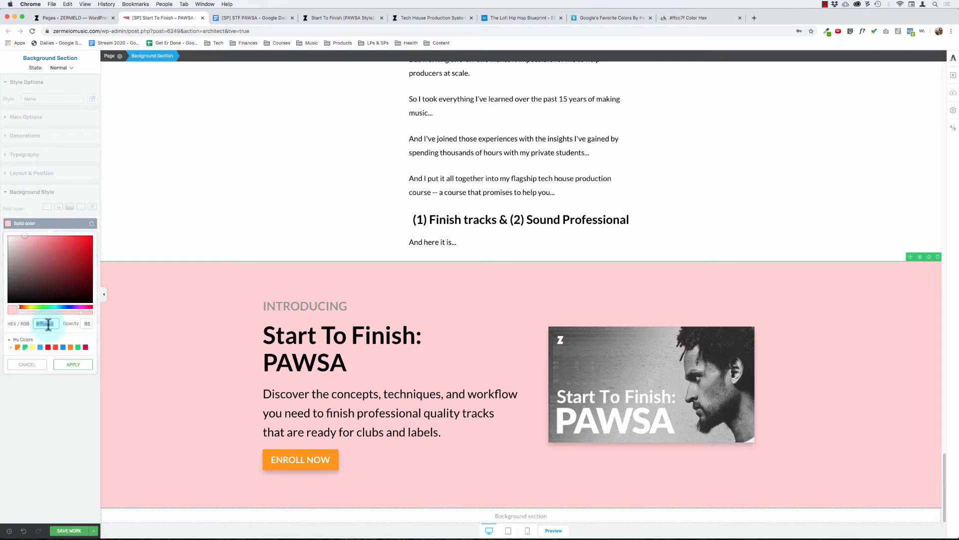
{"action": "key", "text": "cmd+v"}
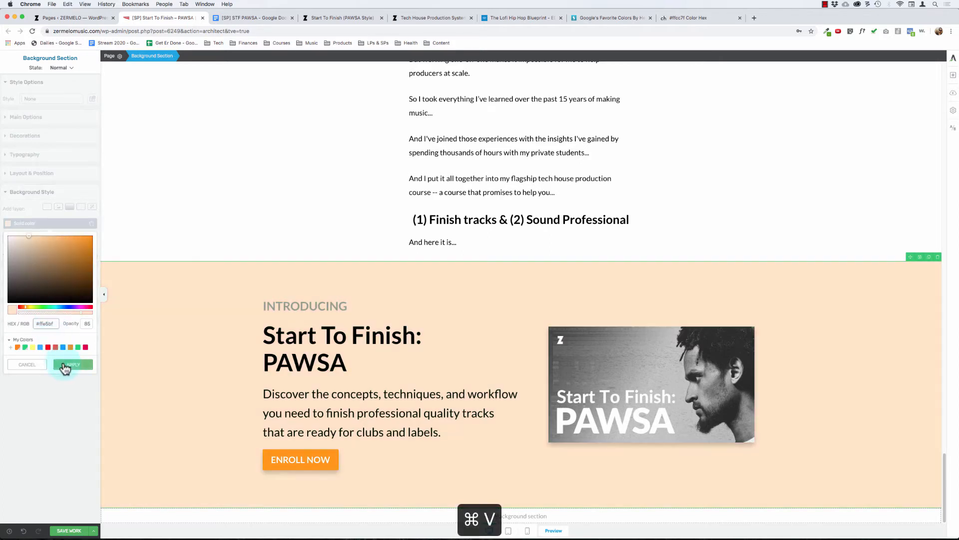
{"action": "left_click", "coordinate": [72, 364]}
{"action": "left_click", "coordinate": [465, 220]}
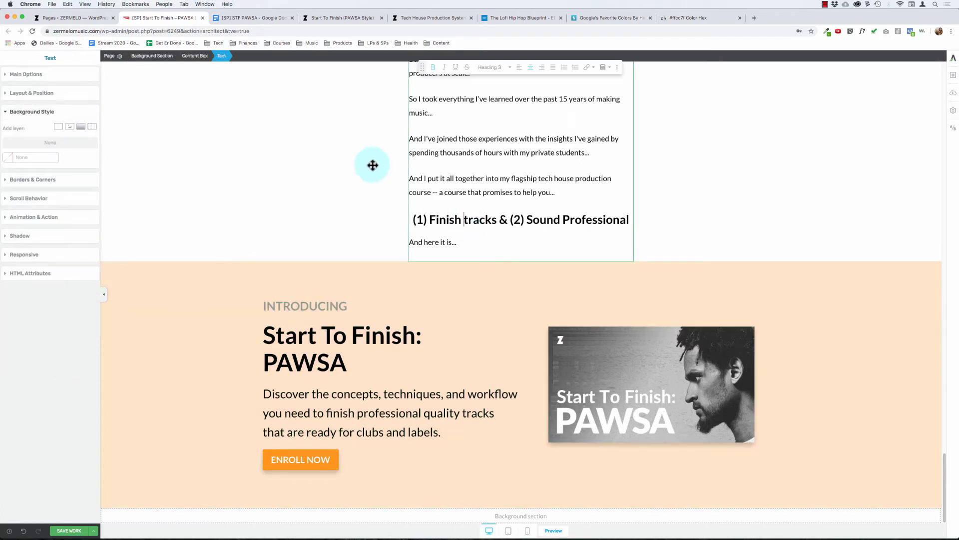
Step: Remove the solid color layer from the INTRODUCING section's background
{"action": "left_click", "coordinate": [155, 293]}
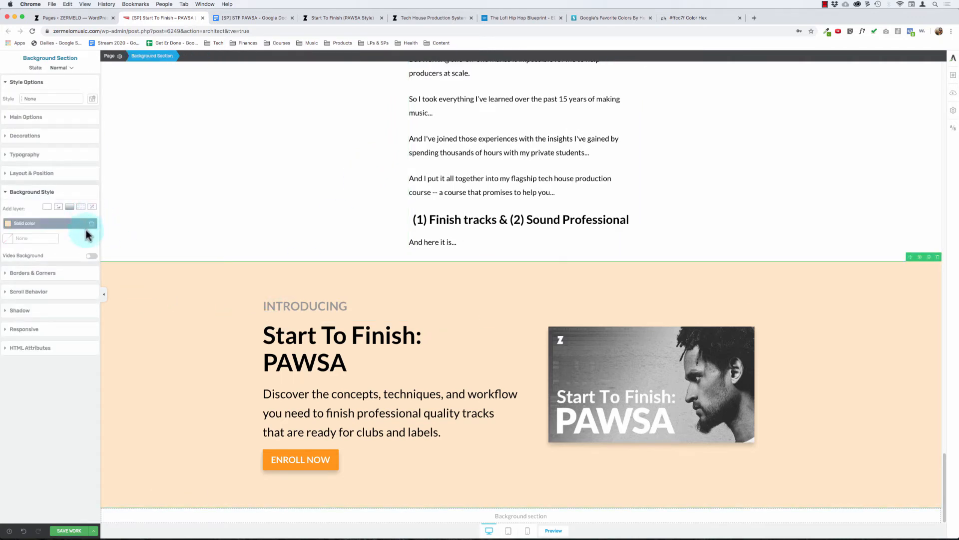
{"action": "left_click", "coordinate": [92, 223]}
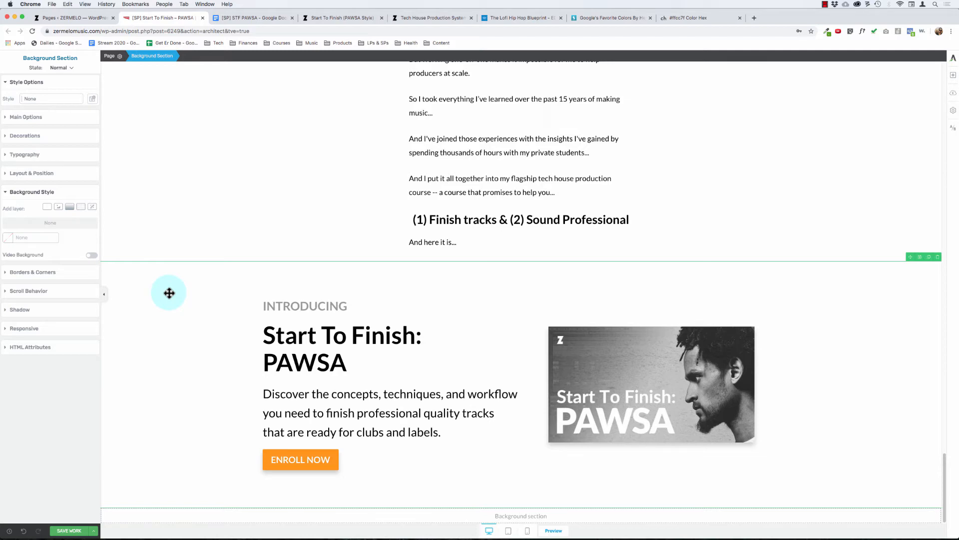
Step: Review the page between the hero and the INTRODUCING section to compare how the sections are visually separated
{"action": "scroll", "coordinate": [168, 293], "scroll_direction": "up", "scroll_amount": 3}
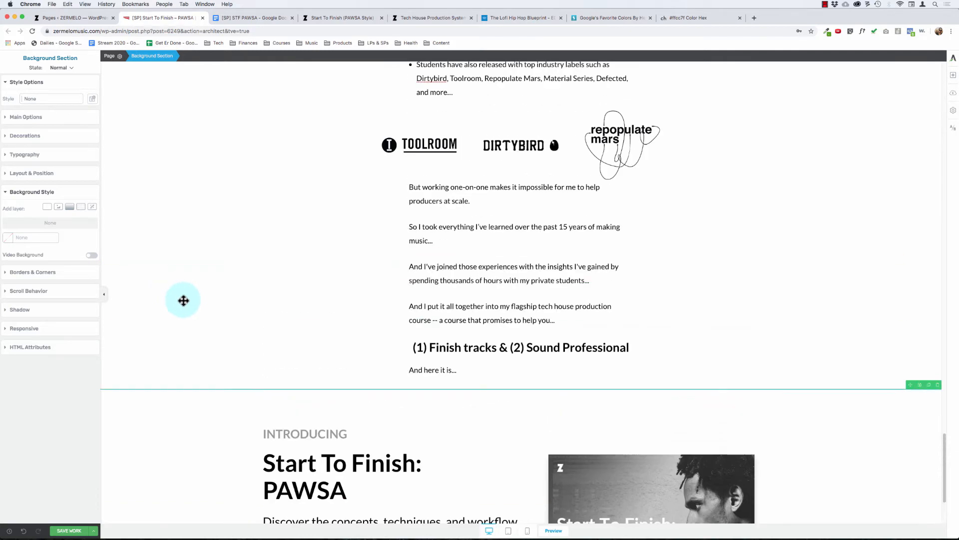
{"action": "scroll", "coordinate": [184, 299], "scroll_direction": "down", "scroll_amount": 3}
{"action": "scroll", "coordinate": [188, 270], "scroll_direction": "up", "scroll_amount": 1}
{"action": "scroll", "coordinate": [188, 270], "scroll_direction": "up", "scroll_amount": 5}
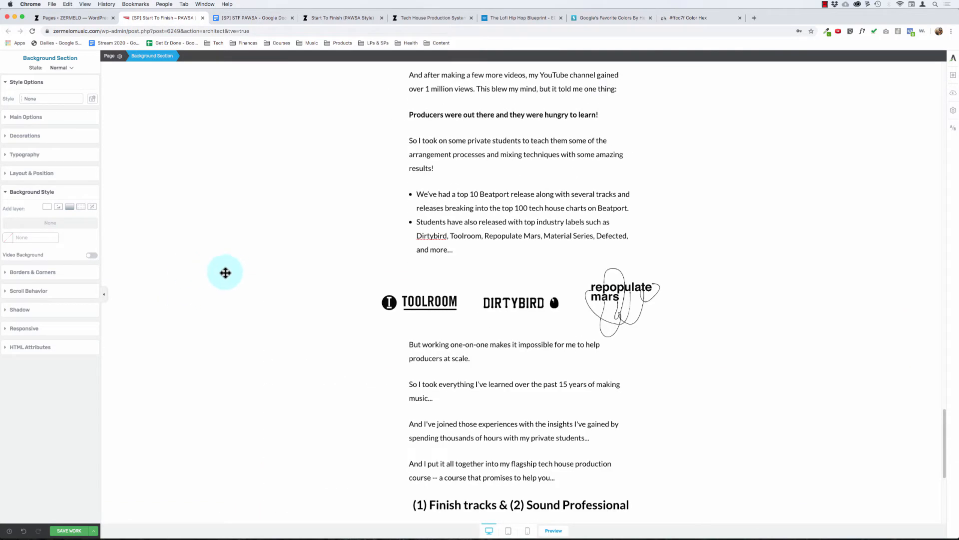
{"action": "scroll", "coordinate": [225, 272], "scroll_direction": "up", "scroll_amount": 10}
{"action": "scroll", "coordinate": [232, 271], "scroll_direction": "up", "scroll_amount": 10}
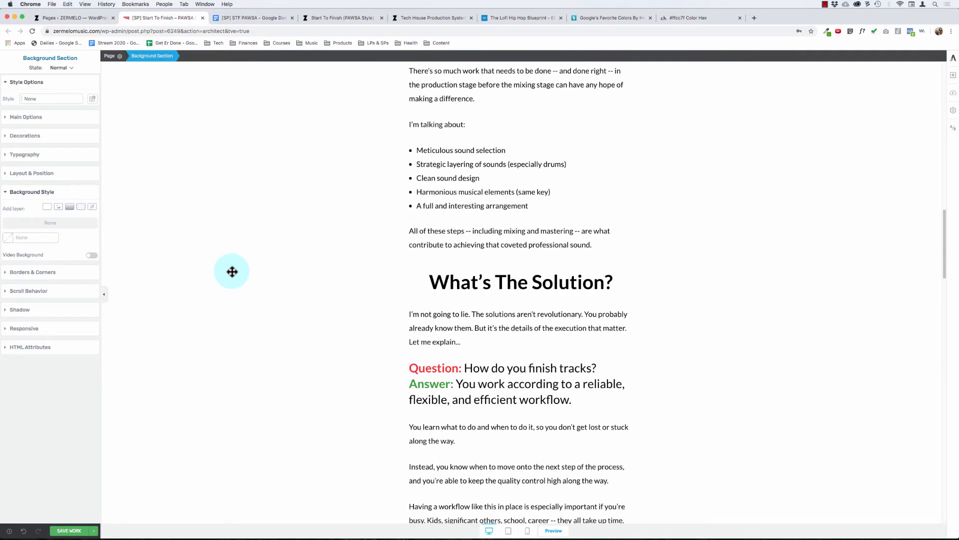
{"action": "scroll", "coordinate": [232, 272], "scroll_direction": "up", "scroll_amount": 15}
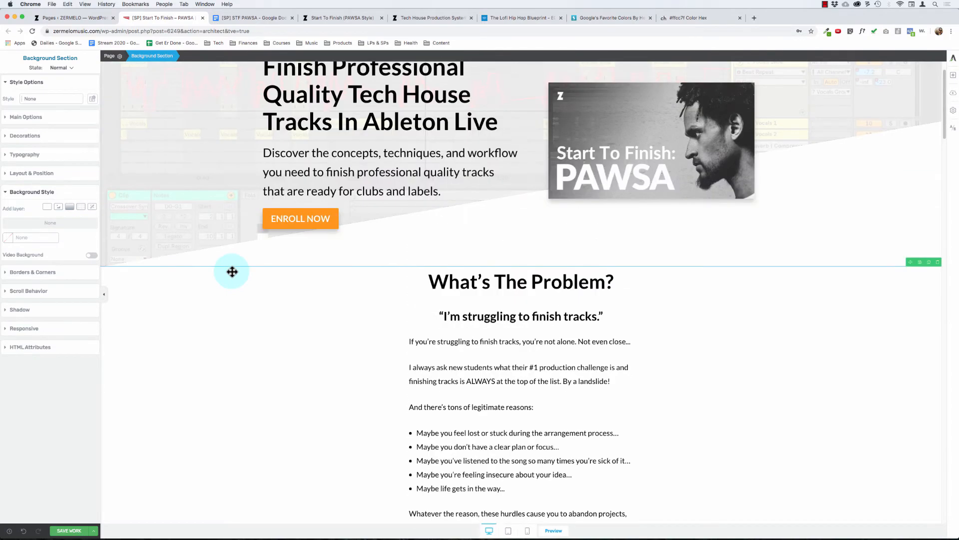
{"action": "scroll", "coordinate": [231, 272], "scroll_direction": "down", "scroll_amount": 3}
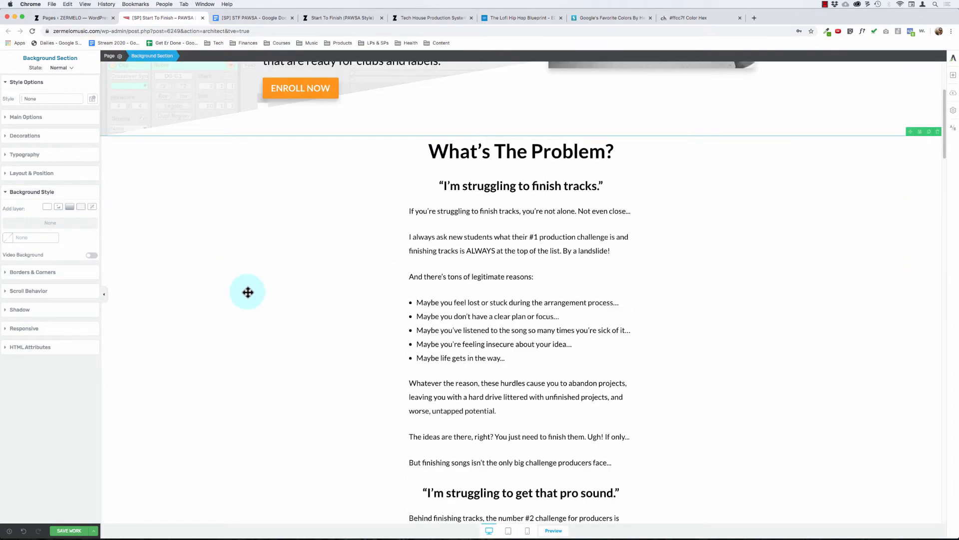
{"action": "scroll", "coordinate": [248, 292], "scroll_direction": "down", "scroll_amount": 20}
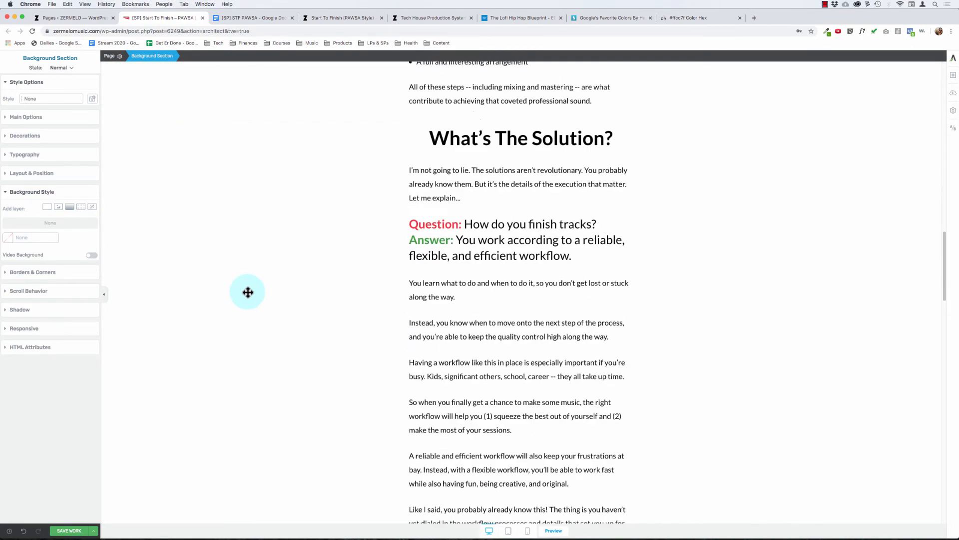
{"action": "scroll", "coordinate": [248, 291], "scroll_direction": "down", "scroll_amount": 20}
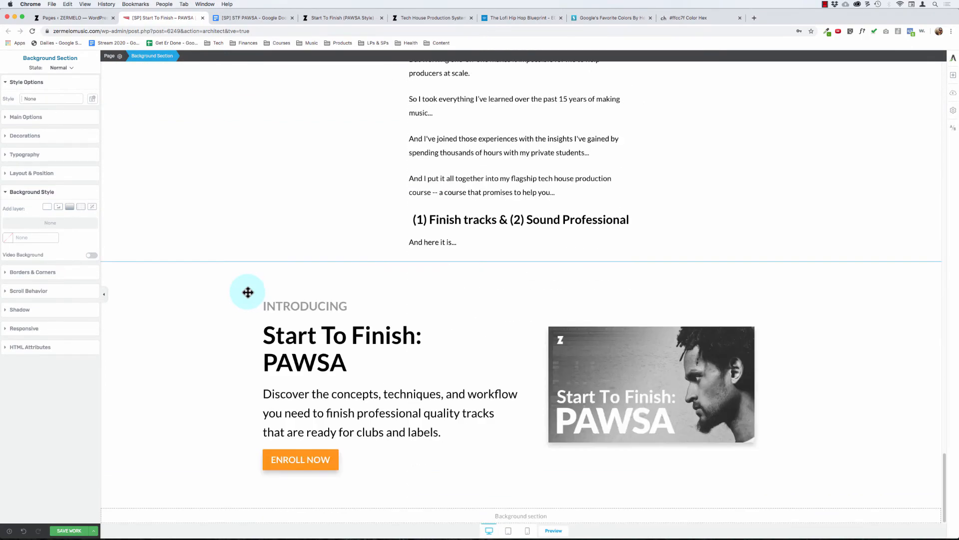
{"action": "scroll", "coordinate": [238, 282], "scroll_direction": "up", "scroll_amount": 8}
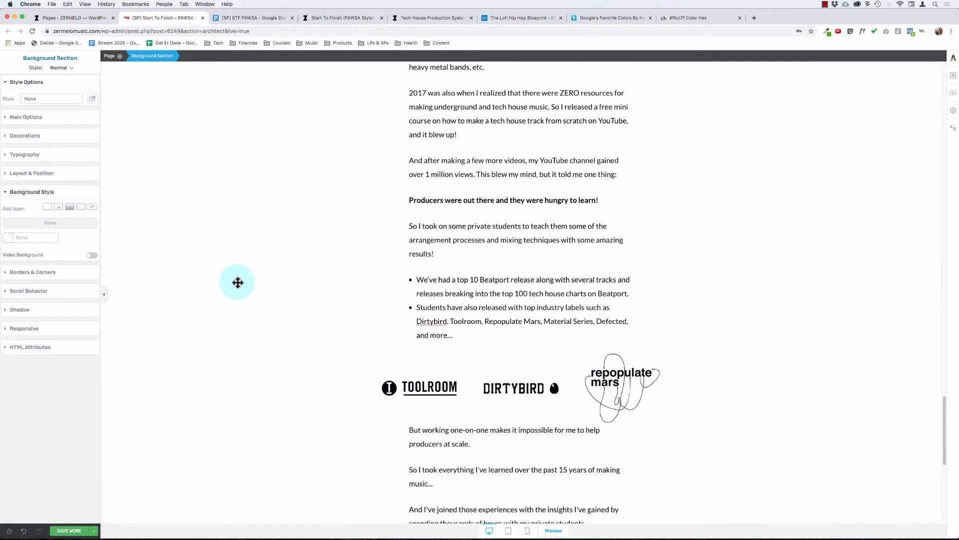
{"action": "scroll", "coordinate": [238, 283], "scroll_direction": "down", "scroll_amount": 8}
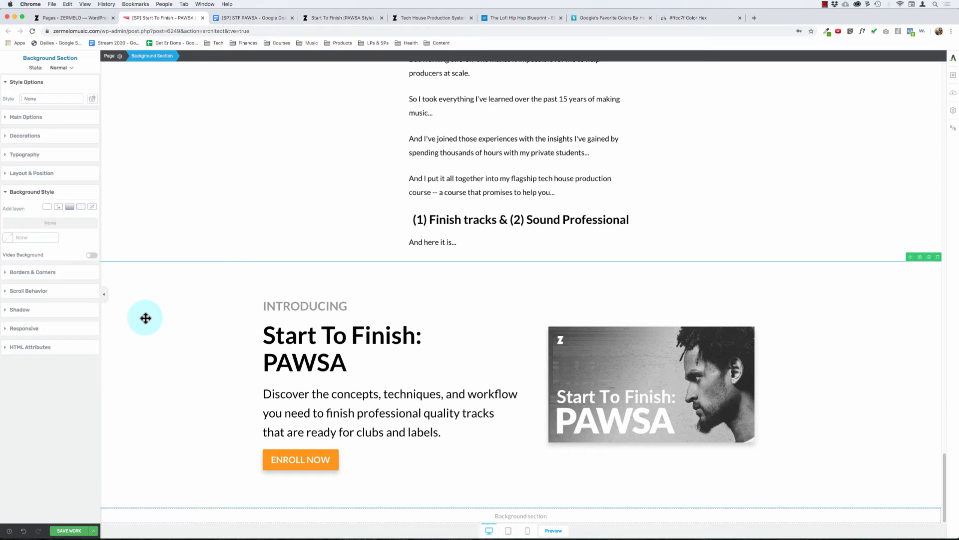
Step: Add a drop shadow to the INTRODUCING background section
{"action": "left_click", "coordinate": [19, 310]}
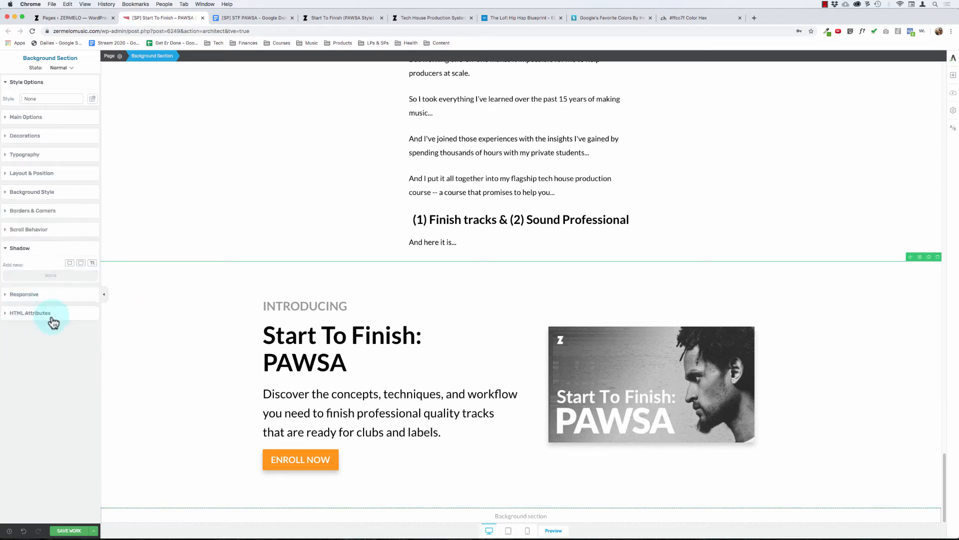
{"action": "left_click", "coordinate": [81, 264]}
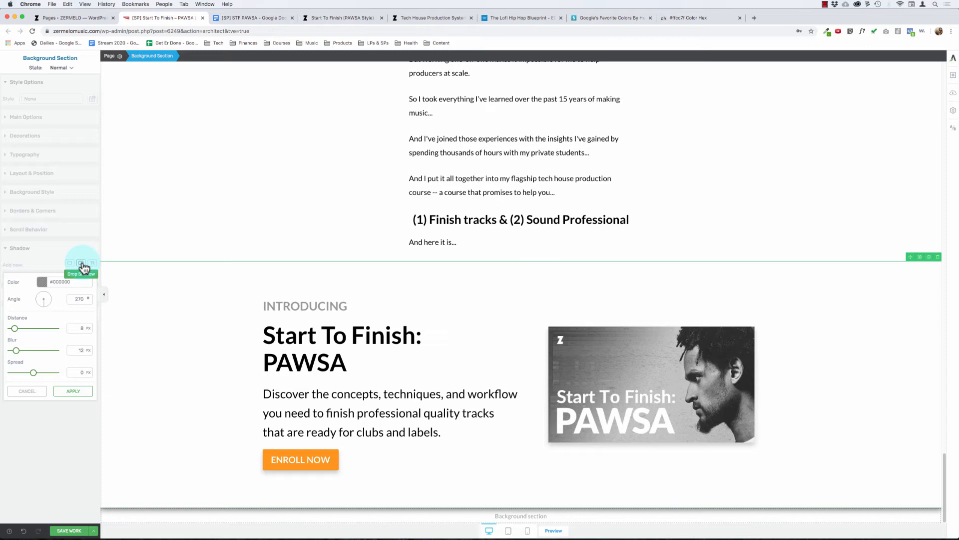
Step: Discard the drop shadow being added to the INTRODUCING background section
{"action": "left_click", "coordinate": [25, 391]}
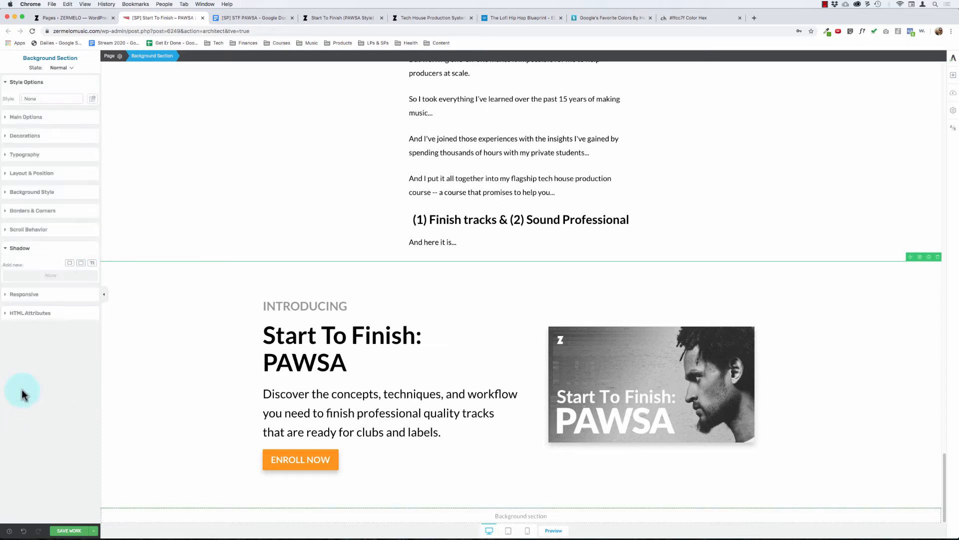
Step: Review the body copy from the hero through "Here's How I Can Help..." to the INTRODUCING section, checking how the content is divided
{"action": "scroll", "coordinate": [141, 331], "scroll_direction": "up", "scroll_amount": 3}
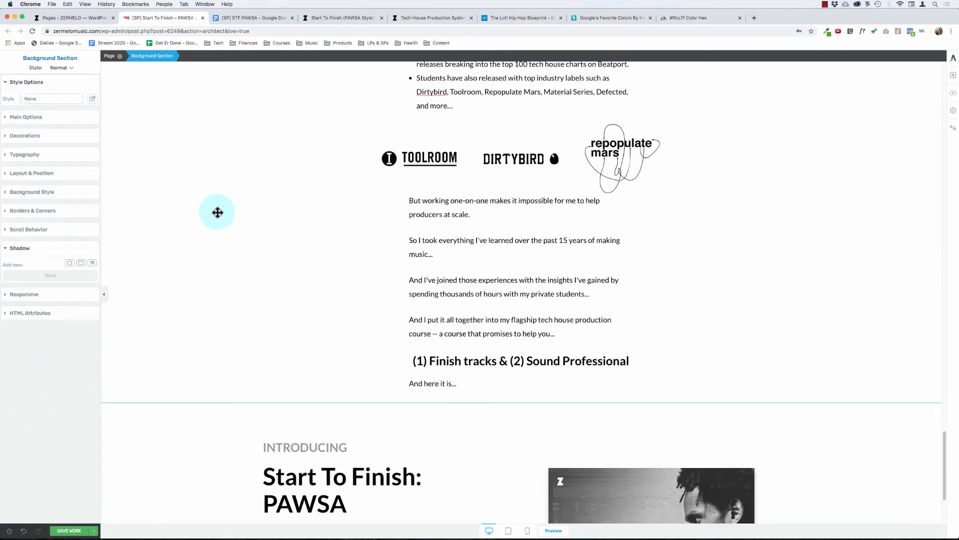
{"action": "scroll", "coordinate": [221, 212], "scroll_direction": "up", "scroll_amount": 10}
{"action": "scroll", "coordinate": [277, 233], "scroll_direction": "up", "scroll_amount": 10}
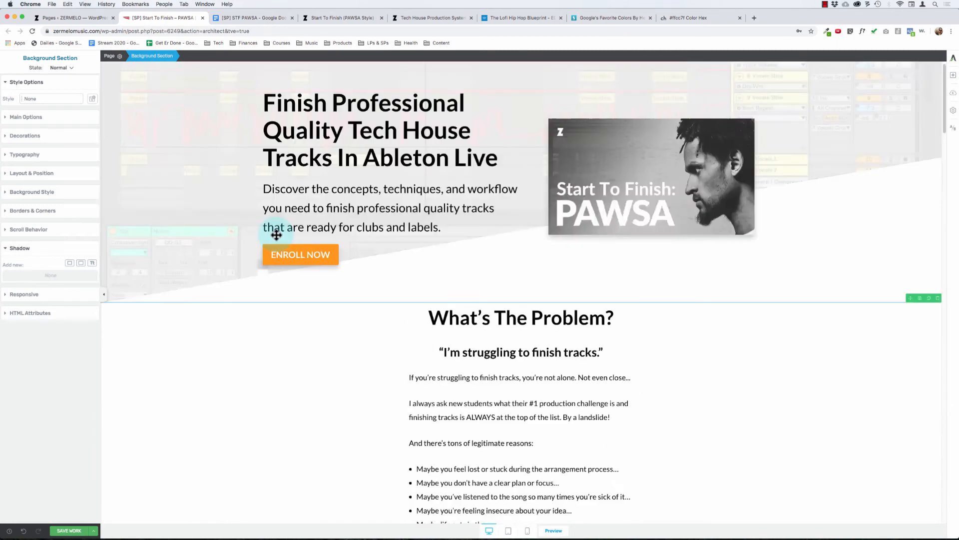
{"action": "scroll", "coordinate": [289, 336], "scroll_direction": "down", "scroll_amount": 8}
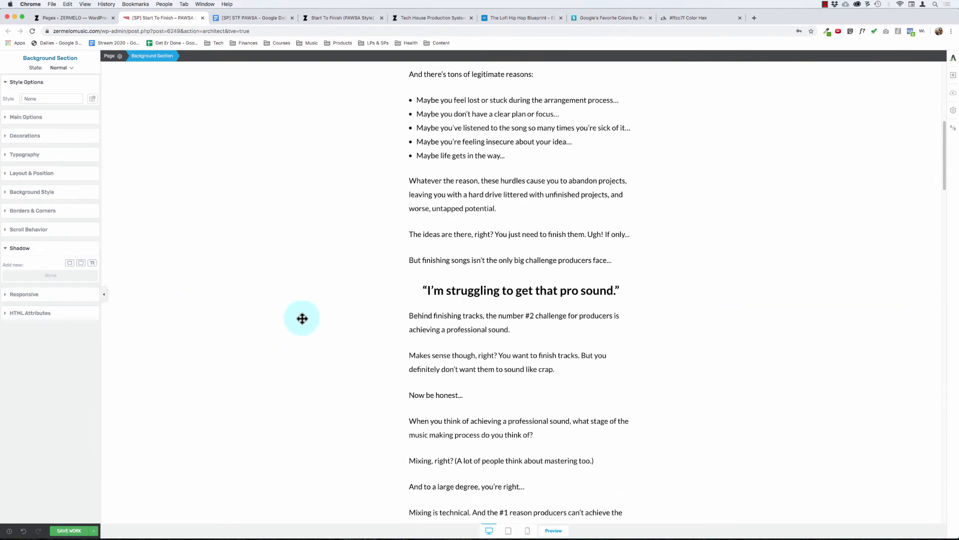
{"action": "scroll", "coordinate": [302, 263], "scroll_direction": "down", "scroll_amount": 6}
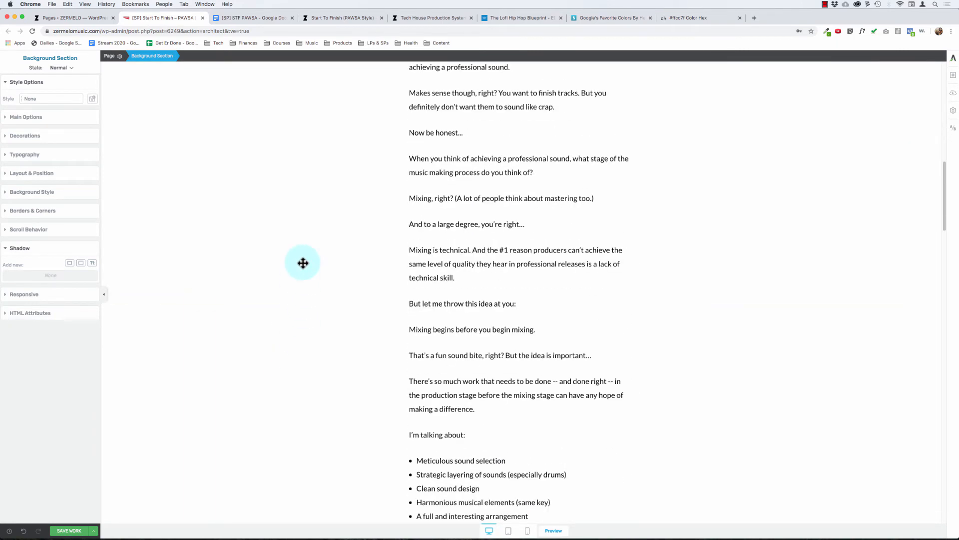
{"action": "scroll", "coordinate": [303, 263], "scroll_direction": "up", "scroll_amount": 12}
{"action": "scroll", "coordinate": [303, 263], "scroll_direction": "down", "scroll_amount": 2}
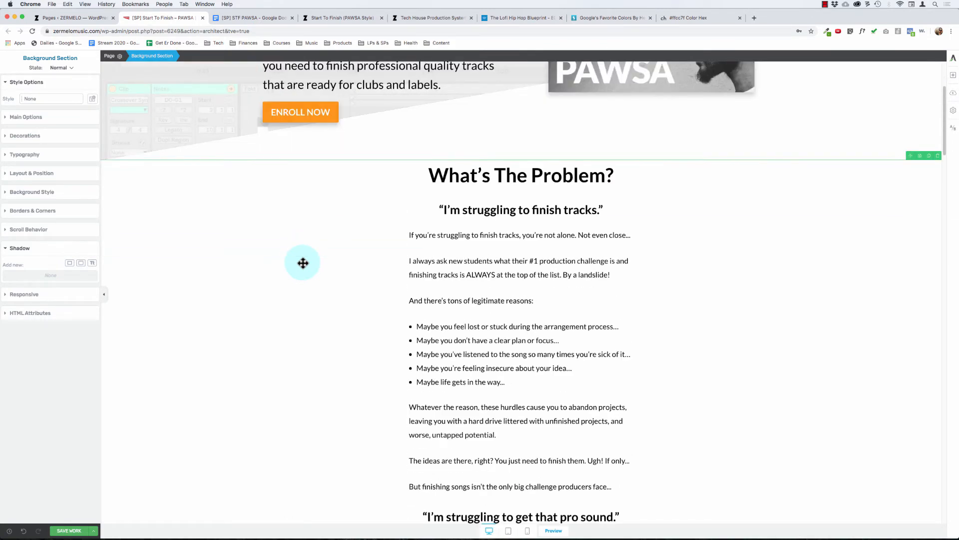
{"action": "scroll", "coordinate": [302, 263], "scroll_direction": "down", "scroll_amount": 9}
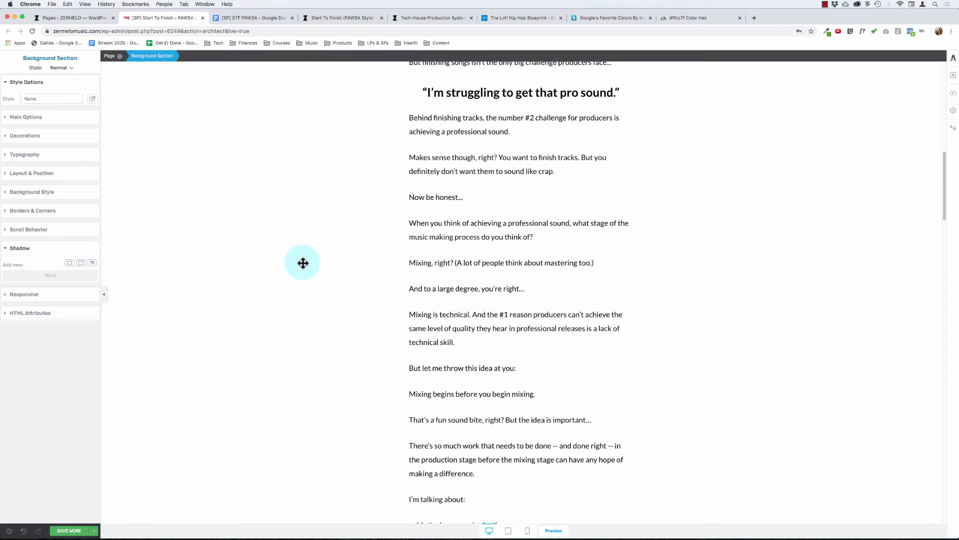
{"action": "scroll", "coordinate": [303, 262], "scroll_direction": "down", "scroll_amount": 8}
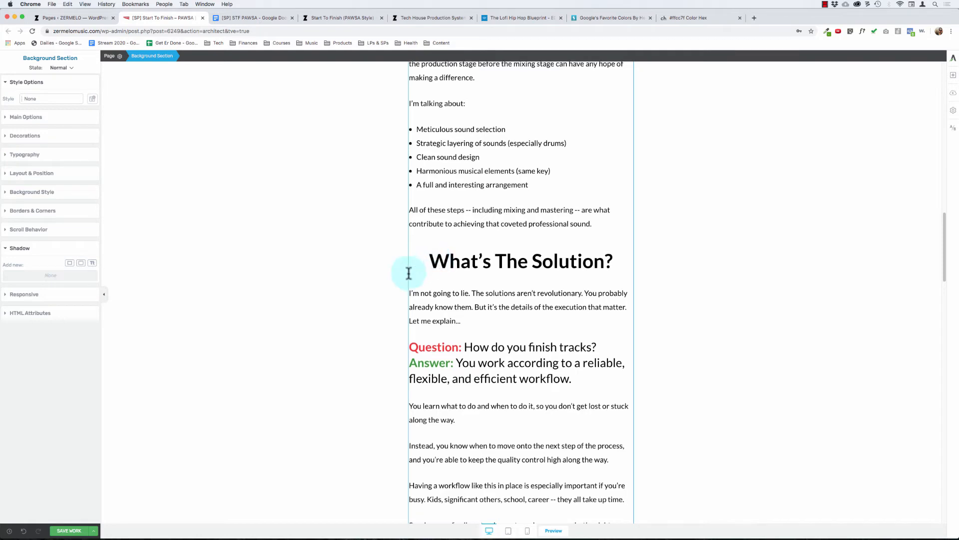
{"action": "scroll", "coordinate": [408, 272], "scroll_direction": "down", "scroll_amount": 8}
{"action": "scroll", "coordinate": [409, 273], "scroll_direction": "down", "scroll_amount": 7}
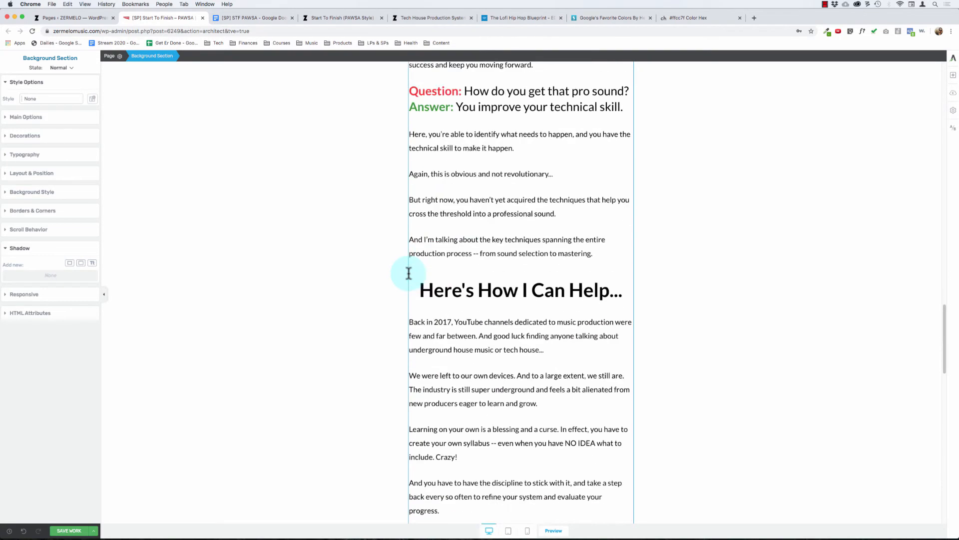
{"action": "left_click_drag", "start_coordinate": [438, 131], "coordinate": [526, 246]}
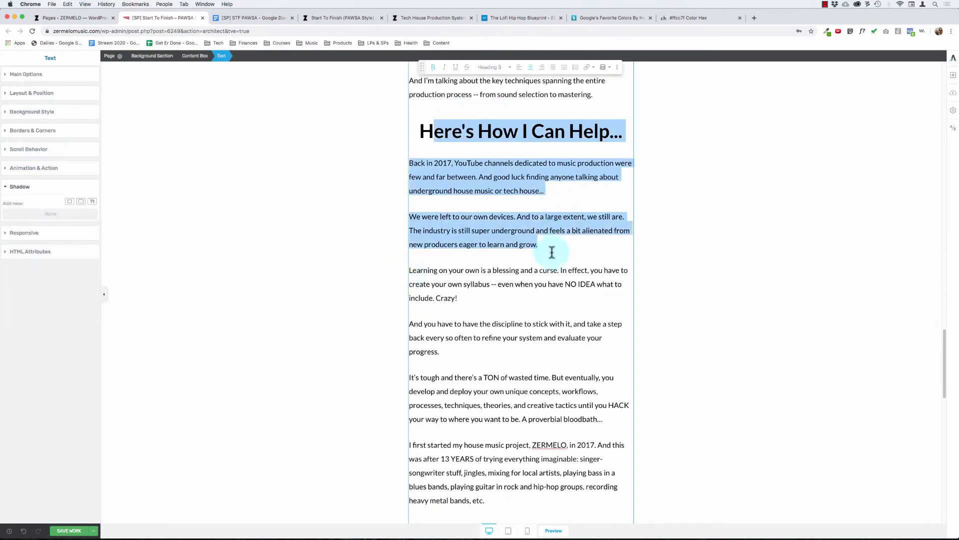
{"action": "left_click", "coordinate": [527, 287]}
{"action": "scroll", "coordinate": [520, 292], "scroll_direction": "down", "scroll_amount": 2}
{"action": "scroll", "coordinate": [520, 293], "scroll_direction": "down", "scroll_amount": 6}
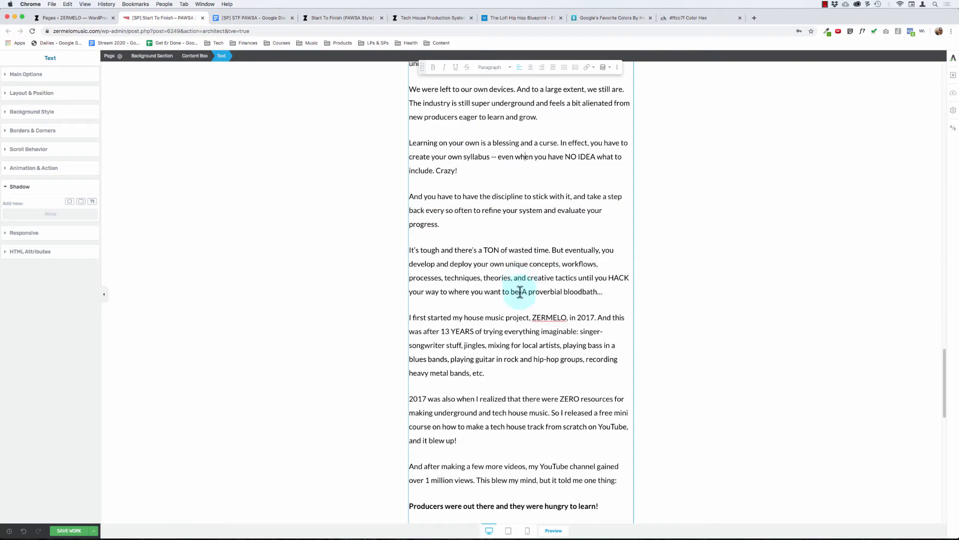
{"action": "scroll", "coordinate": [519, 292], "scroll_direction": "down", "scroll_amount": 4}
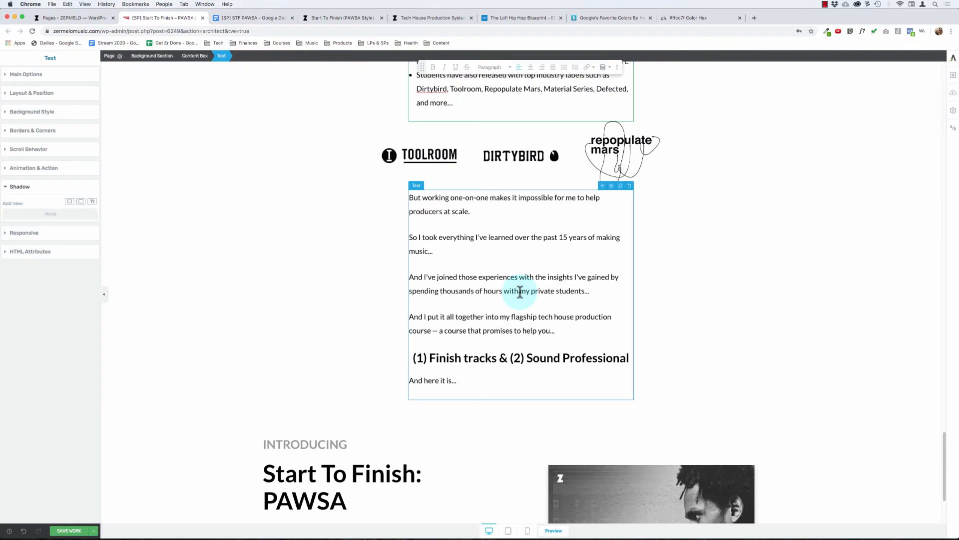
Step: Examine the text between the "What's The Problem?" and "What's The Solution?" headings for a suitable place to split the copy
{"action": "scroll", "coordinate": [371, 285], "scroll_direction": "up", "scroll_amount": 20}
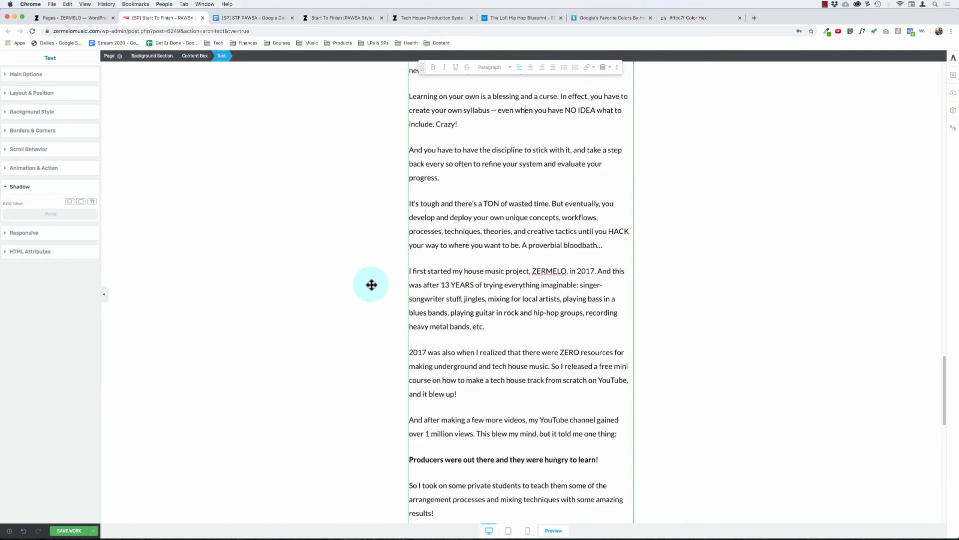
{"action": "scroll", "coordinate": [371, 285], "scroll_direction": "up", "scroll_amount": 4}
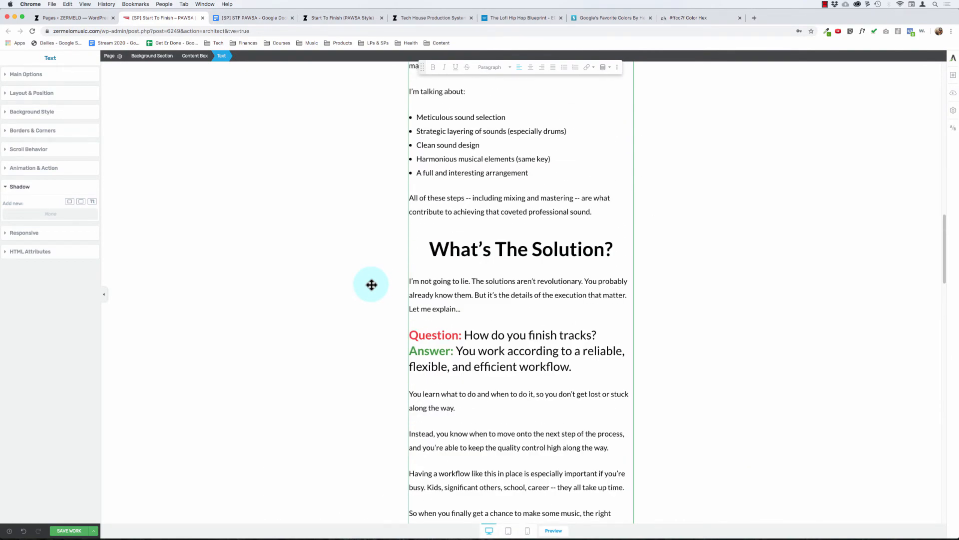
{"action": "scroll", "coordinate": [371, 285], "scroll_direction": "down", "scroll_amount": 12}
{"action": "scroll", "coordinate": [372, 284], "scroll_direction": "up", "scroll_amount": 14}
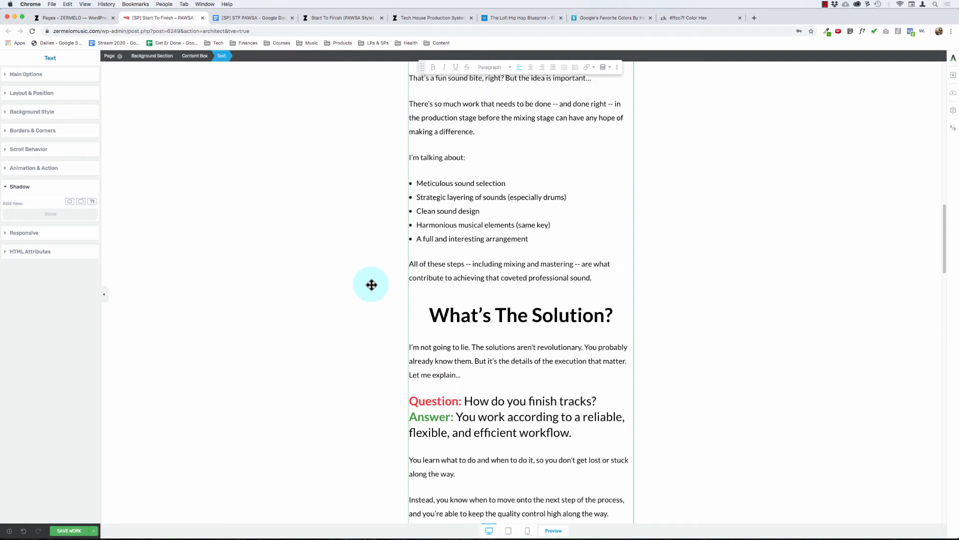
{"action": "scroll", "coordinate": [377, 249], "scroll_direction": "up", "scroll_amount": 2}
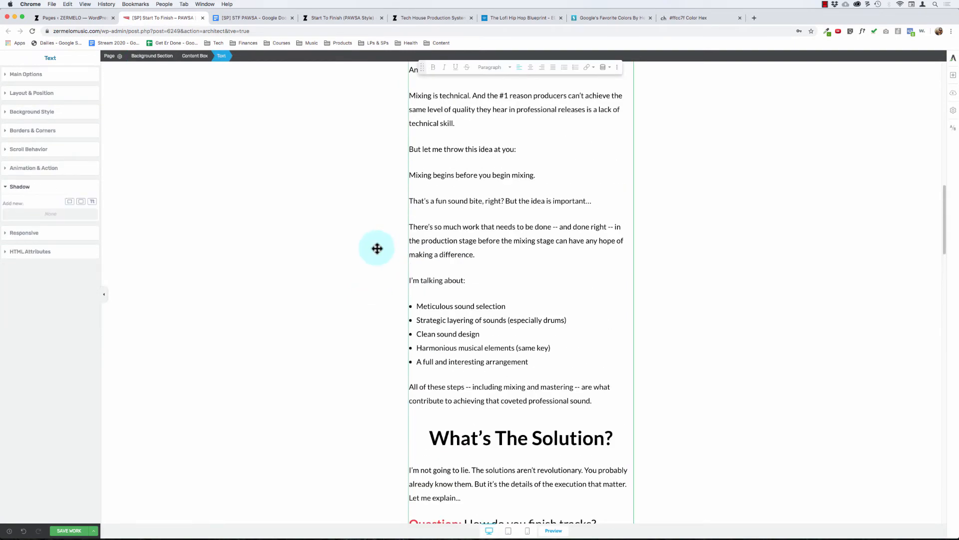
{"action": "scroll", "coordinate": [377, 248], "scroll_direction": "up", "scroll_amount": 12}
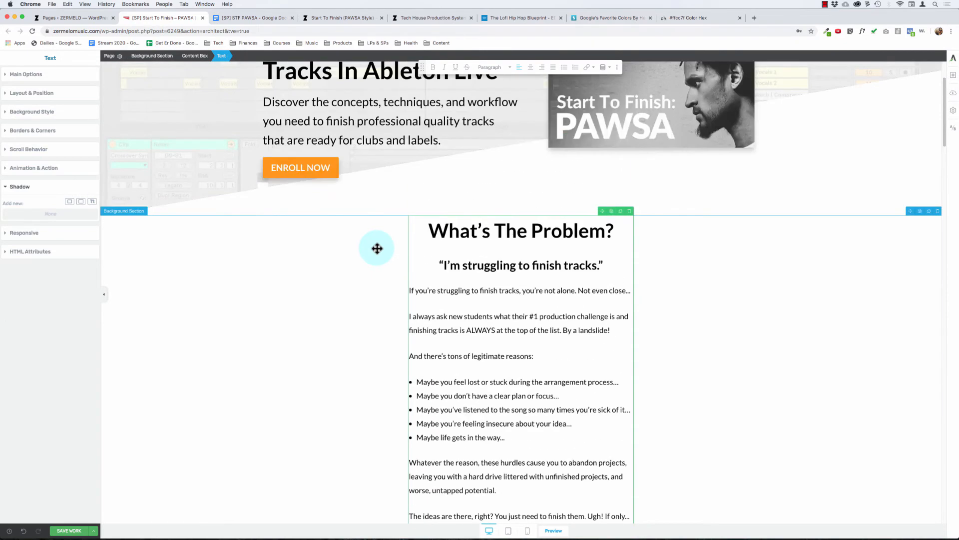
{"action": "scroll", "coordinate": [377, 249], "scroll_direction": "down", "scroll_amount": 2}
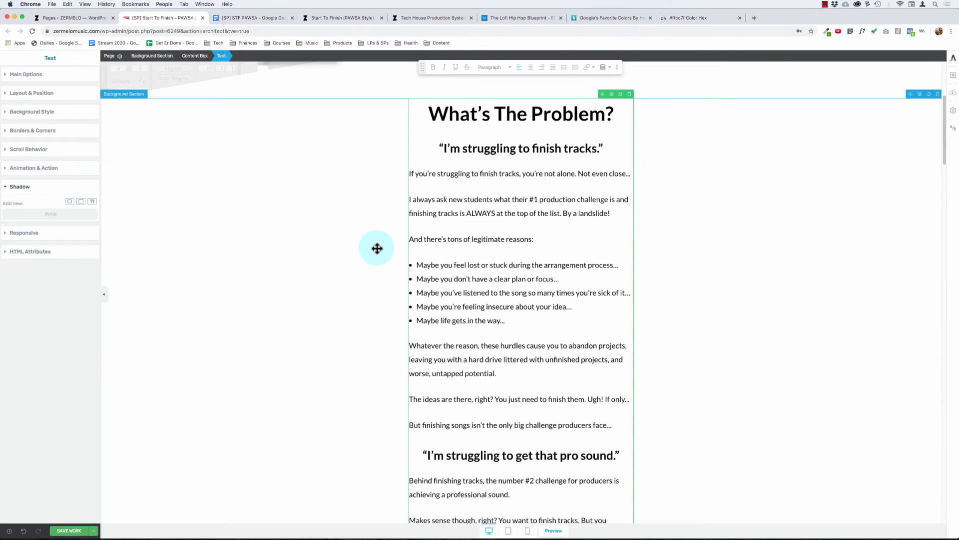
{"action": "scroll", "coordinate": [336, 248], "scroll_direction": "down", "scroll_amount": 13}
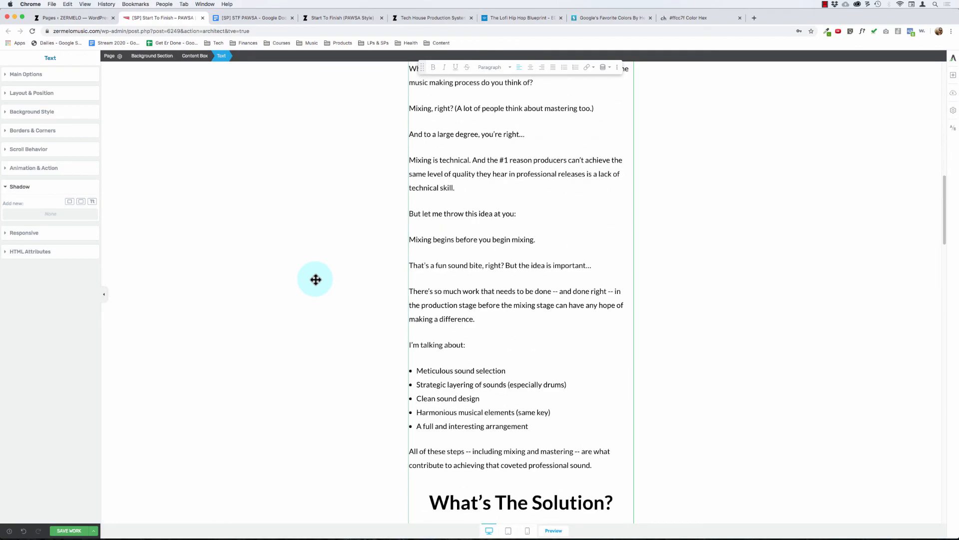
{"action": "scroll", "coordinate": [315, 279], "scroll_direction": "down", "scroll_amount": 4}
{"action": "scroll", "coordinate": [315, 279], "scroll_direction": "up", "scroll_amount": 5}
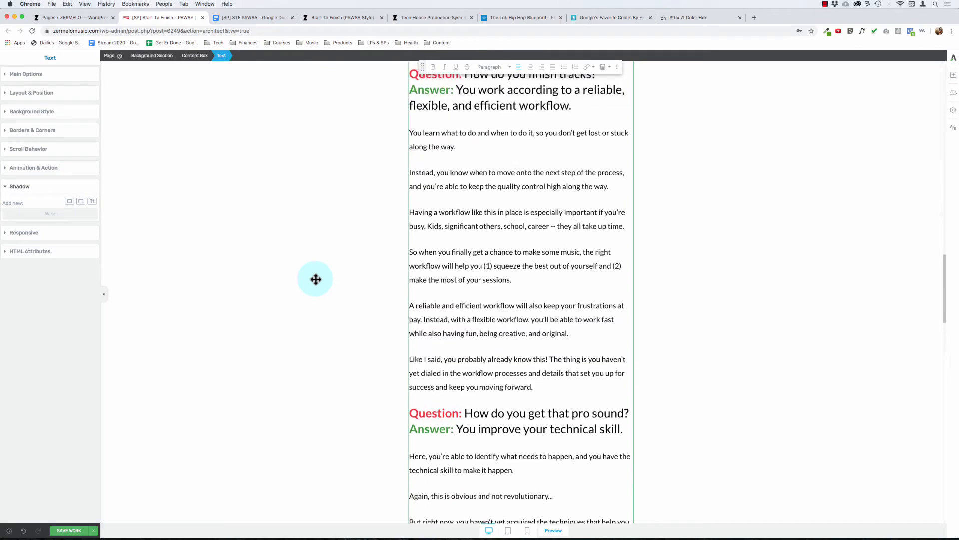
{"action": "scroll", "coordinate": [315, 279], "scroll_direction": "up", "scroll_amount": 14}
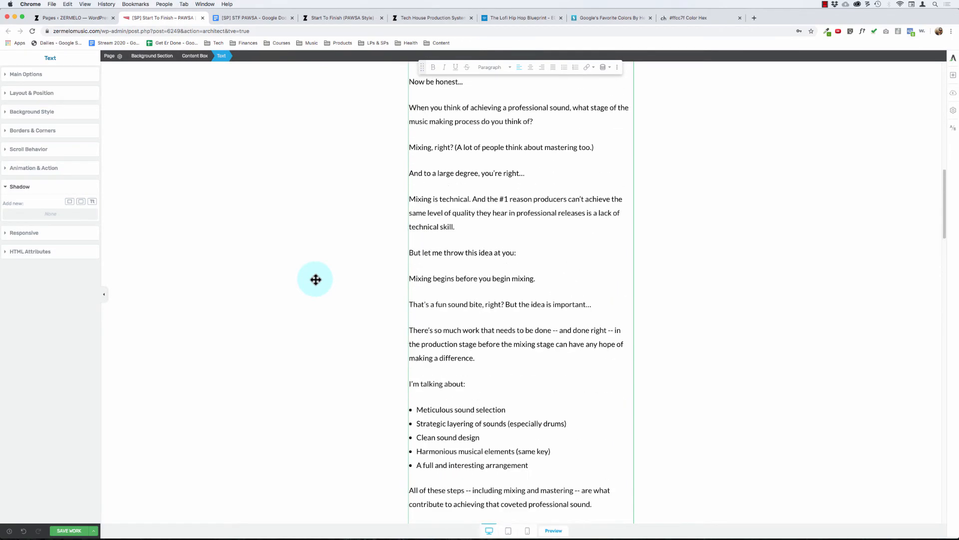
{"action": "scroll", "coordinate": [316, 279], "scroll_direction": "down", "scroll_amount": 5}
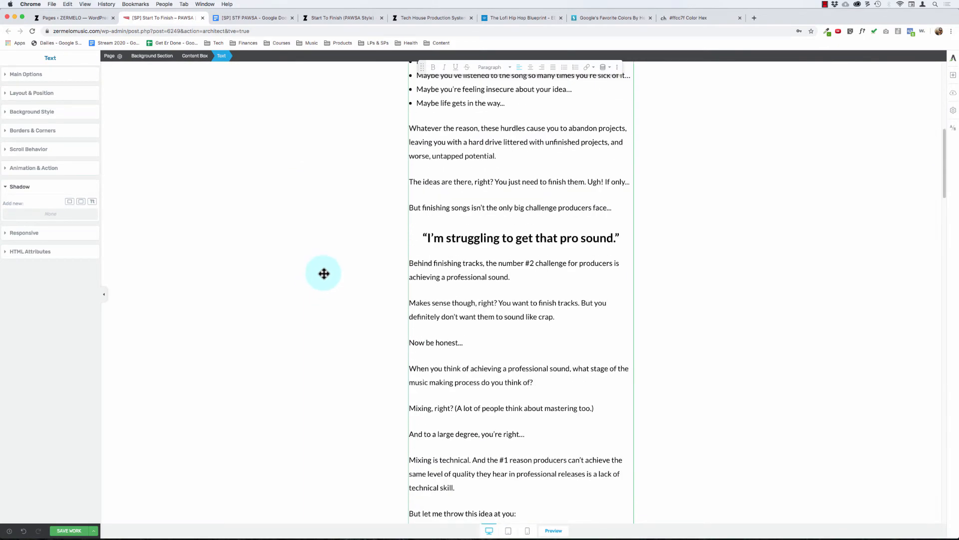
{"action": "scroll", "coordinate": [324, 273], "scroll_direction": "up", "scroll_amount": 5}
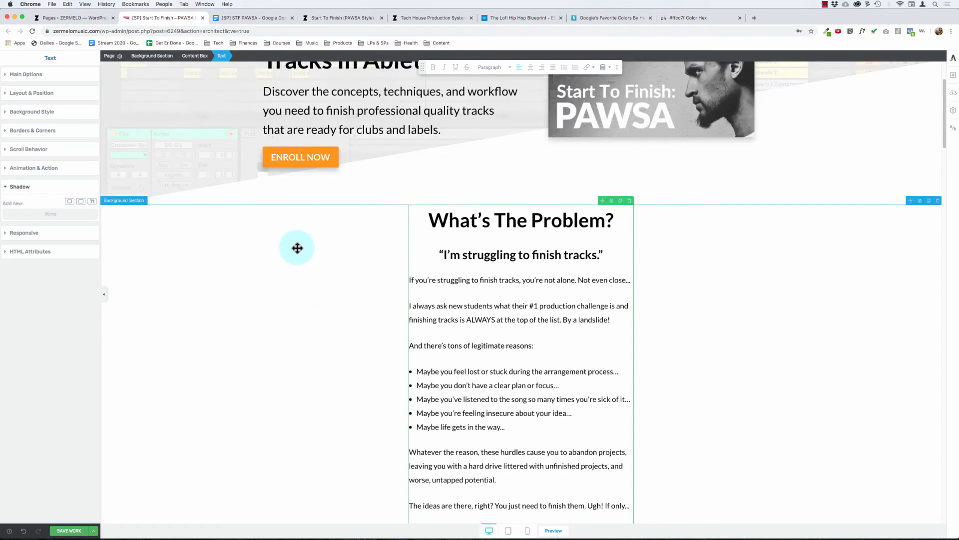
{"action": "left_click", "coordinate": [298, 248]}
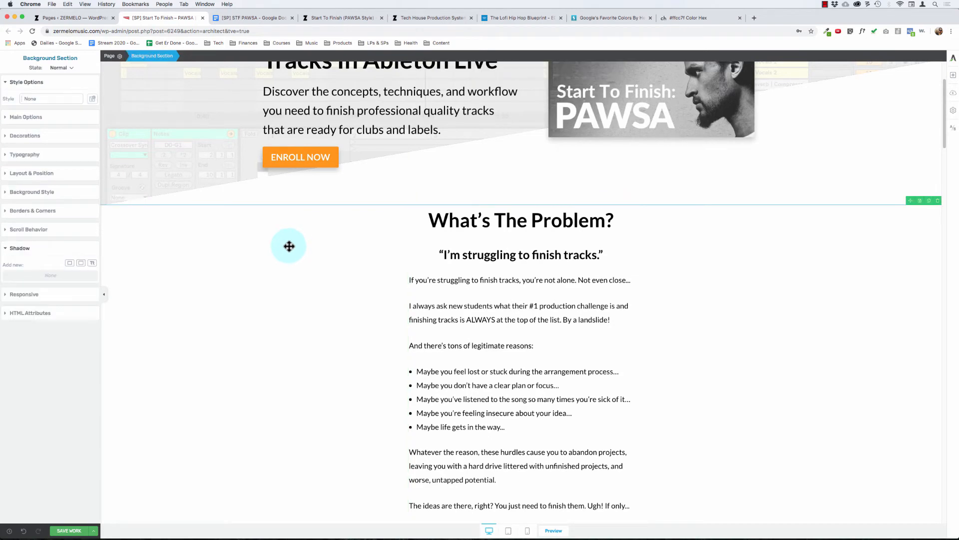
{"action": "scroll", "coordinate": [279, 224], "scroll_direction": "down", "scroll_amount": 8}
{"action": "scroll", "coordinate": [317, 120], "scroll_direction": "up", "scroll_amount": 8}
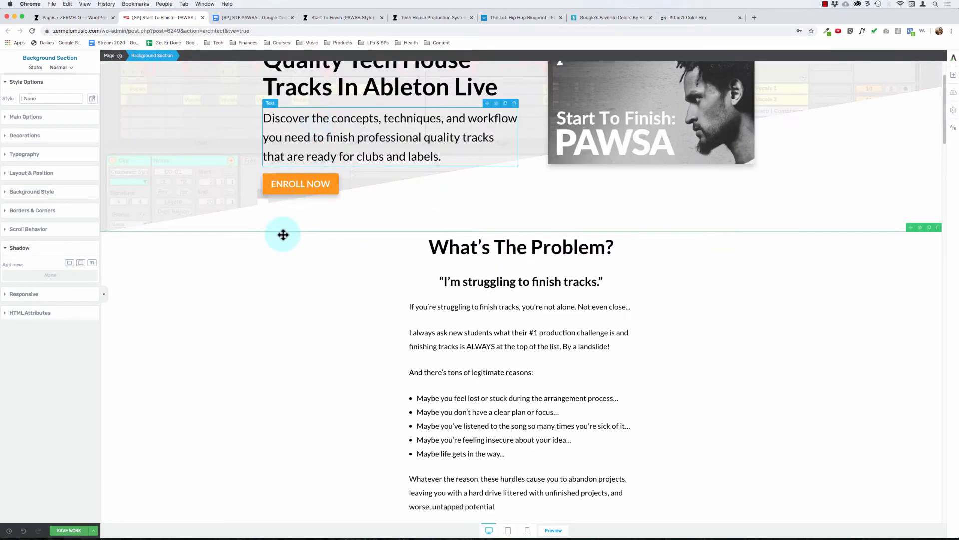
{"action": "scroll", "coordinate": [285, 240], "scroll_direction": "down", "scroll_amount": 2}
{"action": "scroll", "coordinate": [293, 399], "scroll_direction": "down", "scroll_amount": 5}
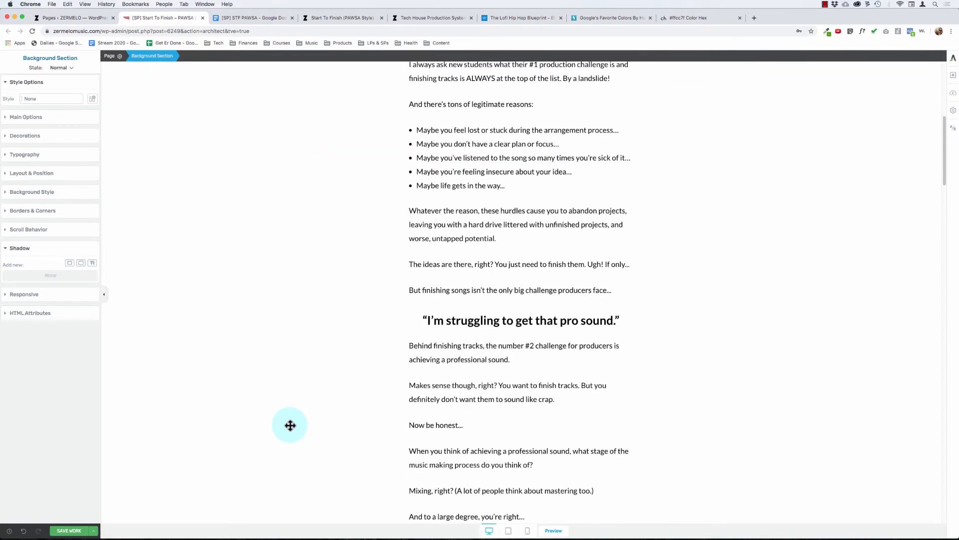
{"action": "scroll", "coordinate": [290, 425], "scroll_direction": "down", "scroll_amount": 8}
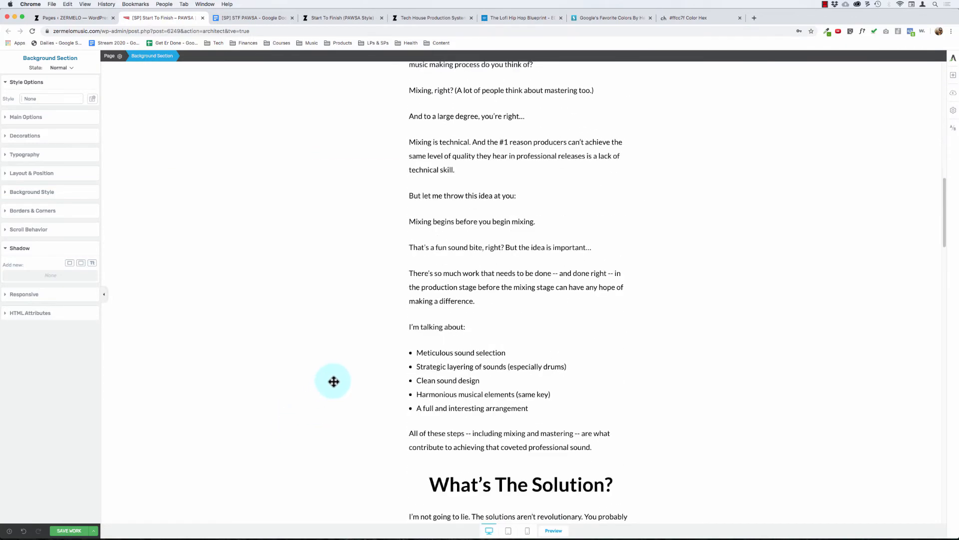
{"action": "scroll", "coordinate": [560, 289], "scroll_direction": "up", "scroll_amount": 15}
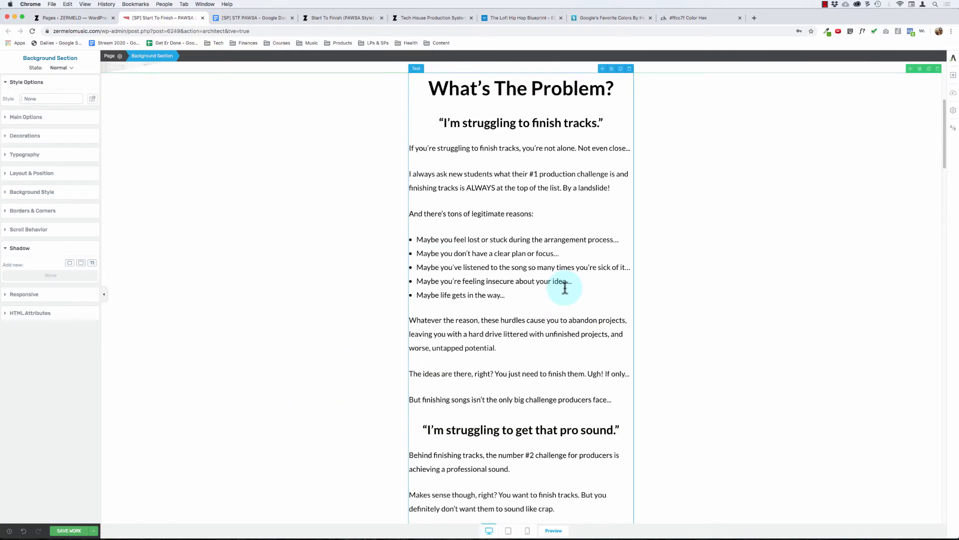
Step: Duplicate the long body text element that begins with "What's The Problem?" inside its content box
{"action": "left_click", "coordinate": [531, 231]}
{"action": "left_click", "coordinate": [200, 58]}
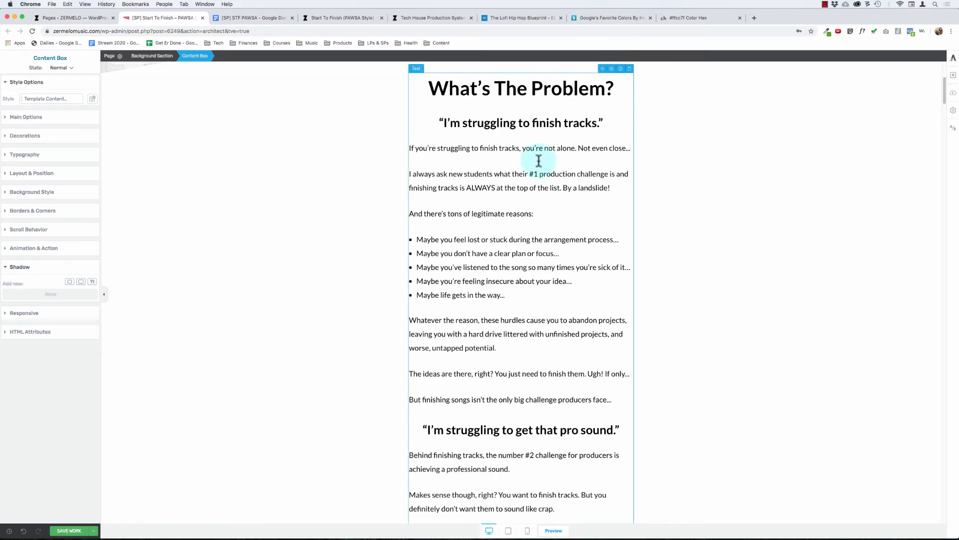
Step: Delete everything from "What's The Solution?" onward in the first text copy, including the leftover blank heading line, ending it at "coveted professional sound."
{"action": "scroll", "coordinate": [525, 193], "scroll_direction": "down", "scroll_amount": 10}
{"action": "scroll", "coordinate": [519, 337], "scroll_direction": "down", "scroll_amount": 5}
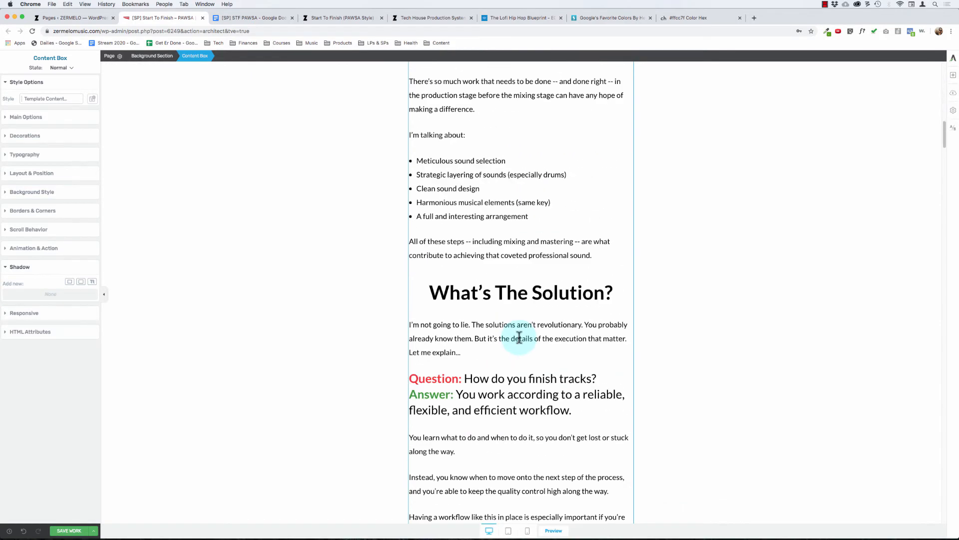
{"action": "left_click", "coordinate": [525, 281]}
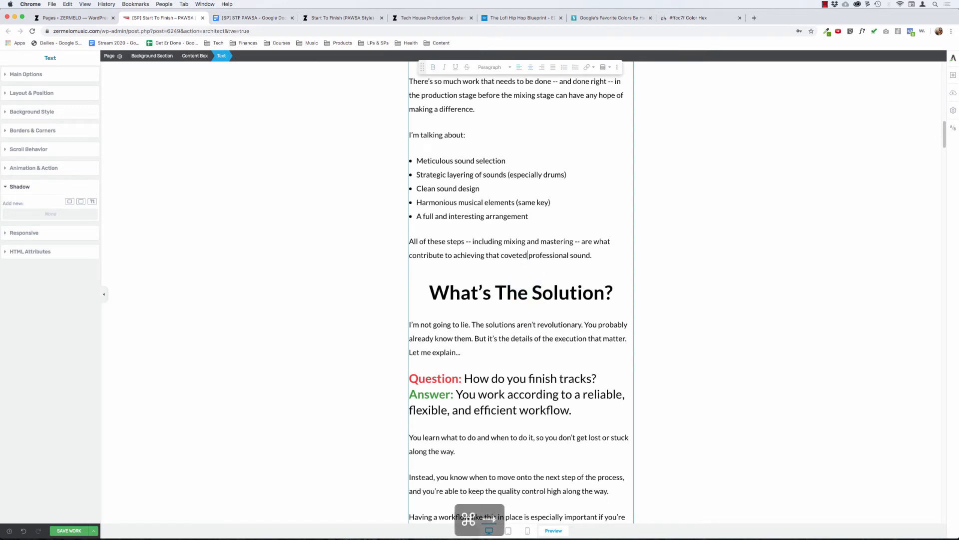
{"action": "key", "text": "shift+super+Up"}
{"action": "key", "text": "shift+super+Down"}
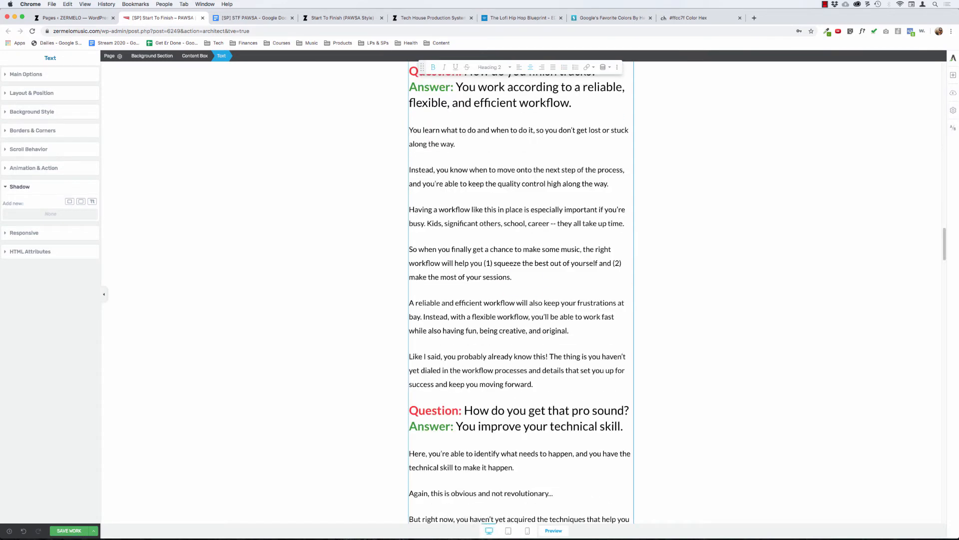
{"action": "scroll", "coordinate": [502, 296], "scroll_direction": "up", "scroll_amount": 15}
{"action": "scroll", "coordinate": [503, 296], "scroll_direction": "down", "scroll_amount": 1}
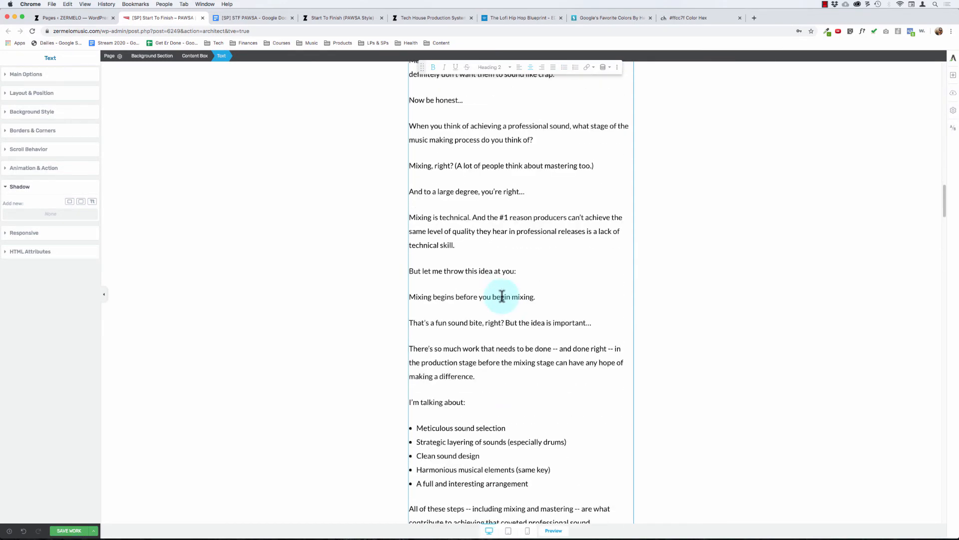
{"action": "scroll", "coordinate": [502, 295], "scroll_direction": "up", "scroll_amount": 15}
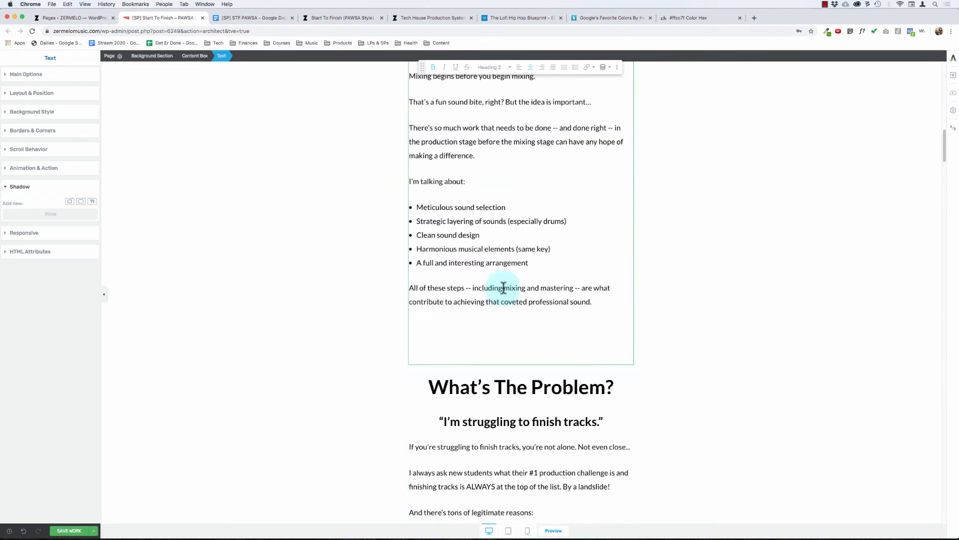
{"action": "key", "text": "BackSpace"}
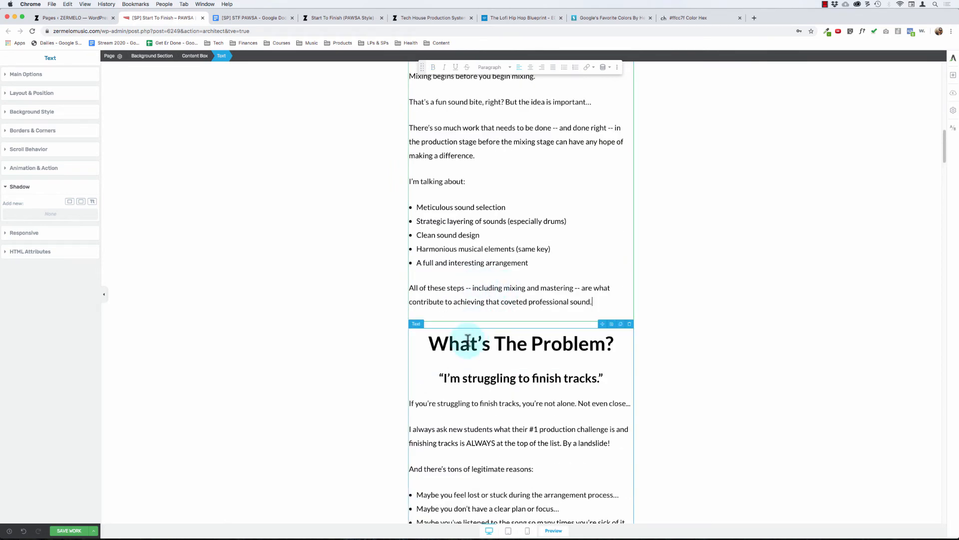
Step: Delete everything before the "What's The Solution?" heading in the second text copy, including the leftover blank line
{"action": "scroll", "coordinate": [469, 344], "scroll_direction": "down", "scroll_amount": 16}
{"action": "left_click", "coordinate": [604, 357]}
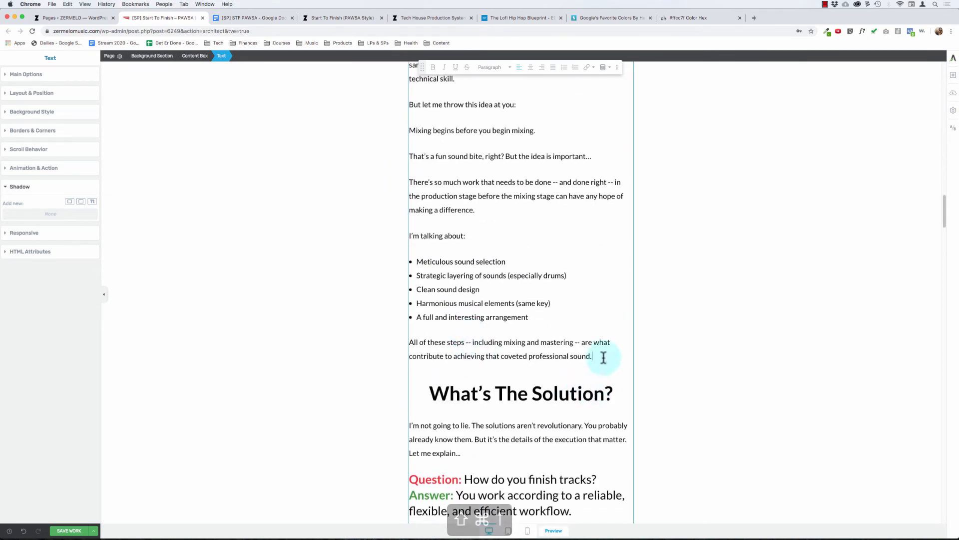
{"action": "key", "text": "super+shift+Up"}
{"action": "key", "text": "BackSpace"}
{"action": "key", "text": "Delete"}
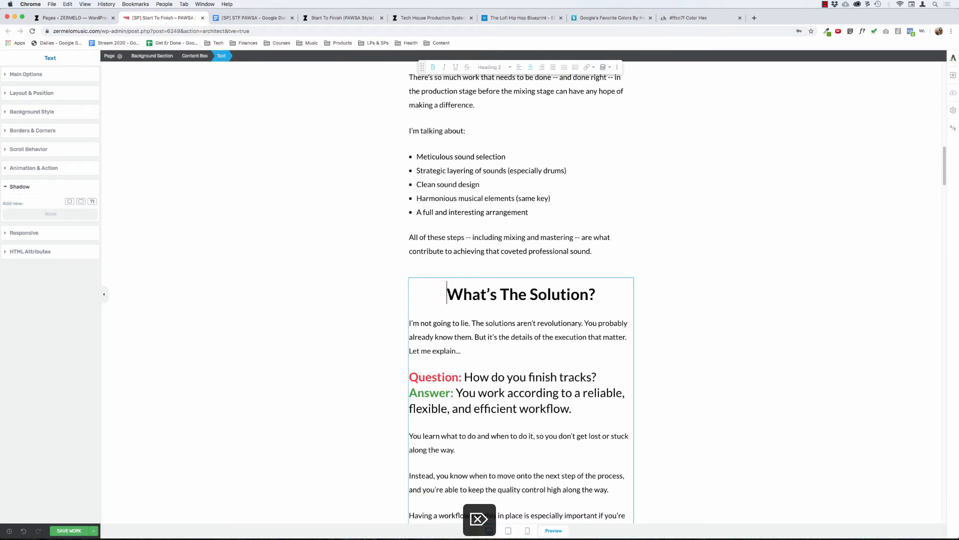
Step: Delete the trial problem-only and solution-only text copies along with their emptied content boxes, keeping the full body copy
{"action": "left_click", "coordinate": [578, 253]}
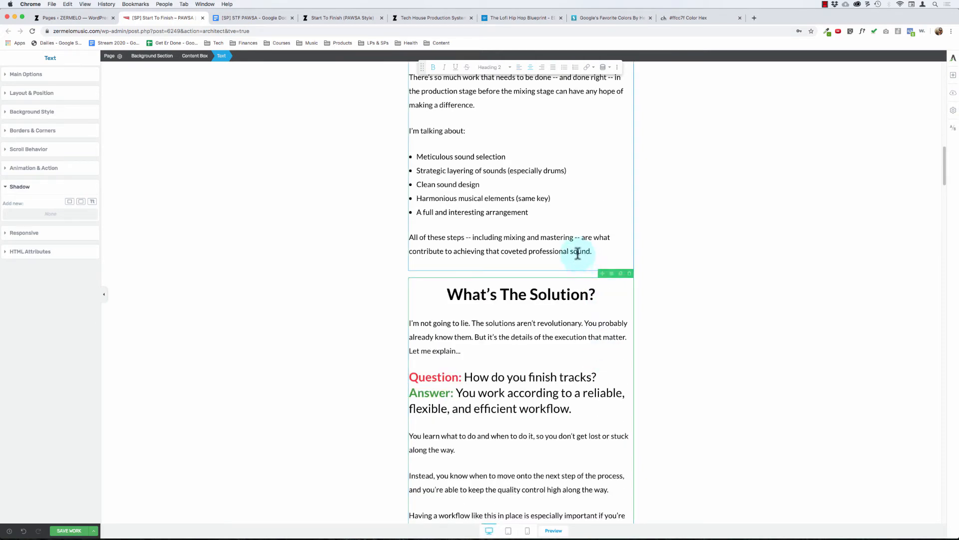
{"action": "left_click", "coordinate": [577, 252]}
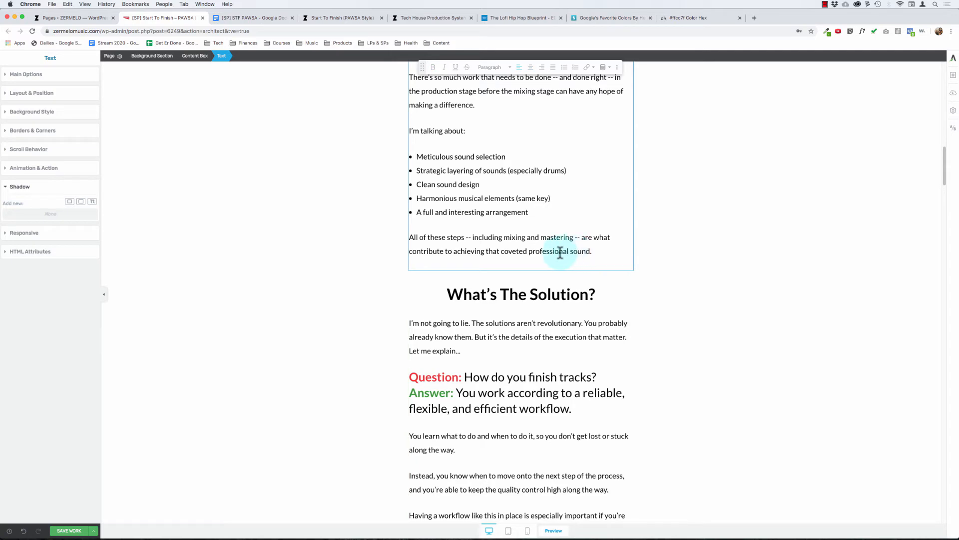
{"action": "scroll", "coordinate": [549, 252], "scroll_direction": "up", "scroll_amount": 1}
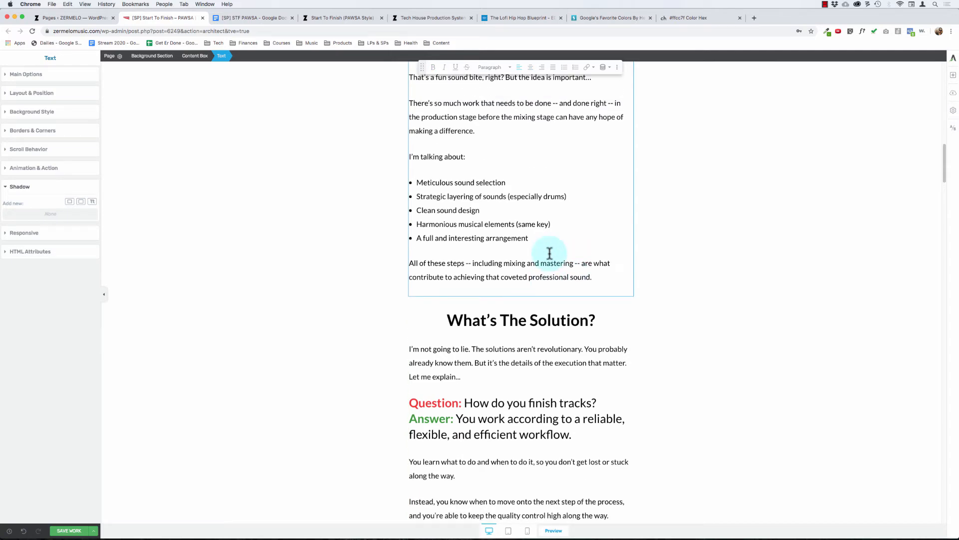
{"action": "scroll", "coordinate": [550, 252], "scroll_direction": "up", "scroll_amount": 15}
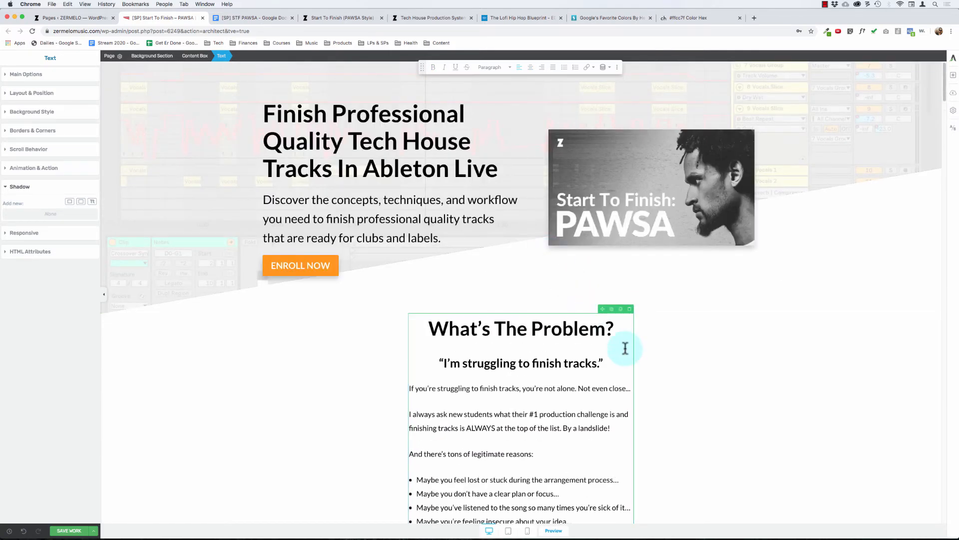
{"action": "left_click", "coordinate": [631, 311]}
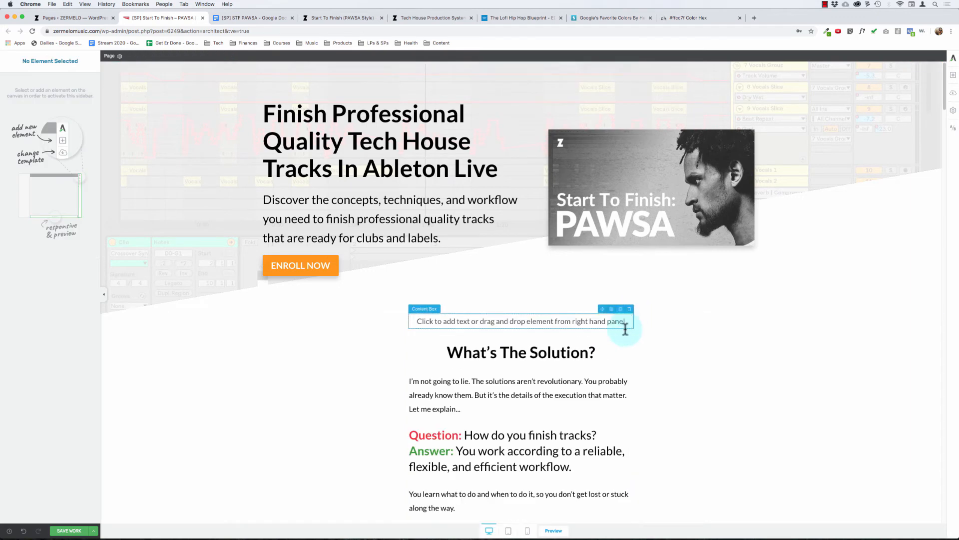
{"action": "left_click", "coordinate": [632, 310]}
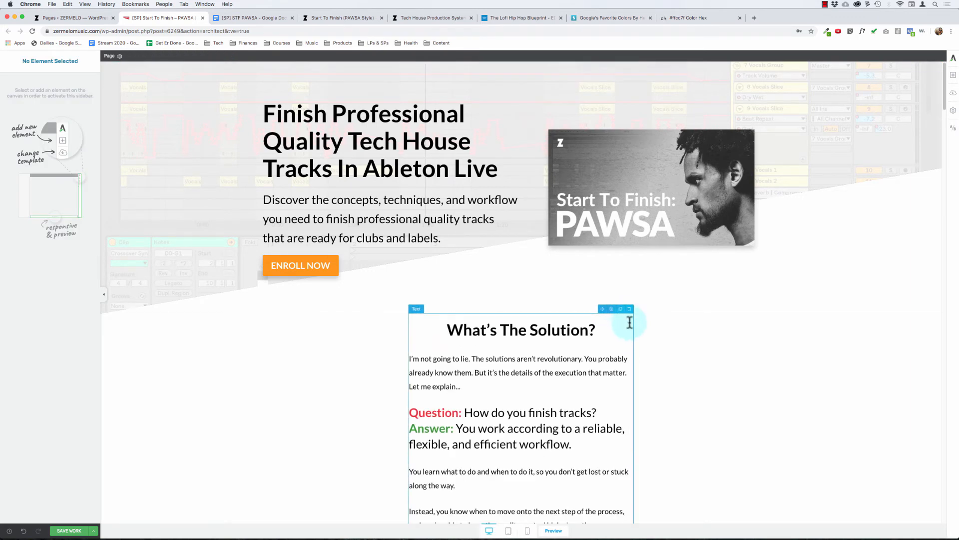
{"action": "left_click", "coordinate": [631, 308]}
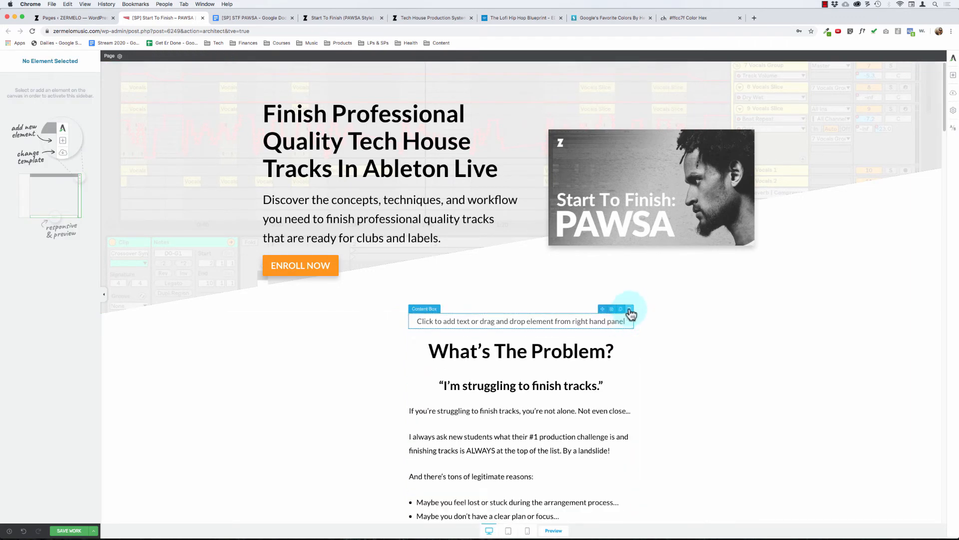
{"action": "left_click", "coordinate": [629, 310]}
Step: Duplicate the whole background section that holds the full "What's The Problem?" body copy
{"action": "left_click", "coordinate": [560, 364]}
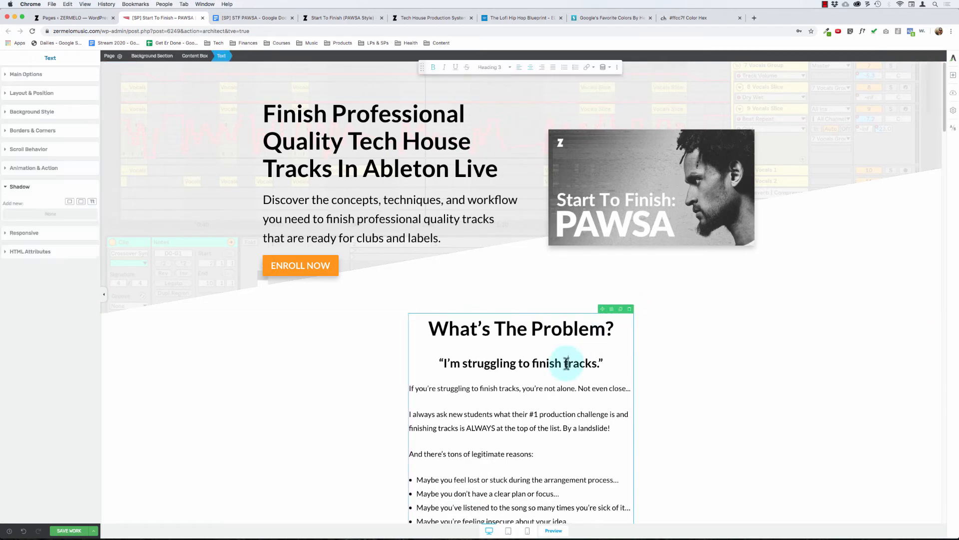
{"action": "left_click", "coordinate": [724, 361]}
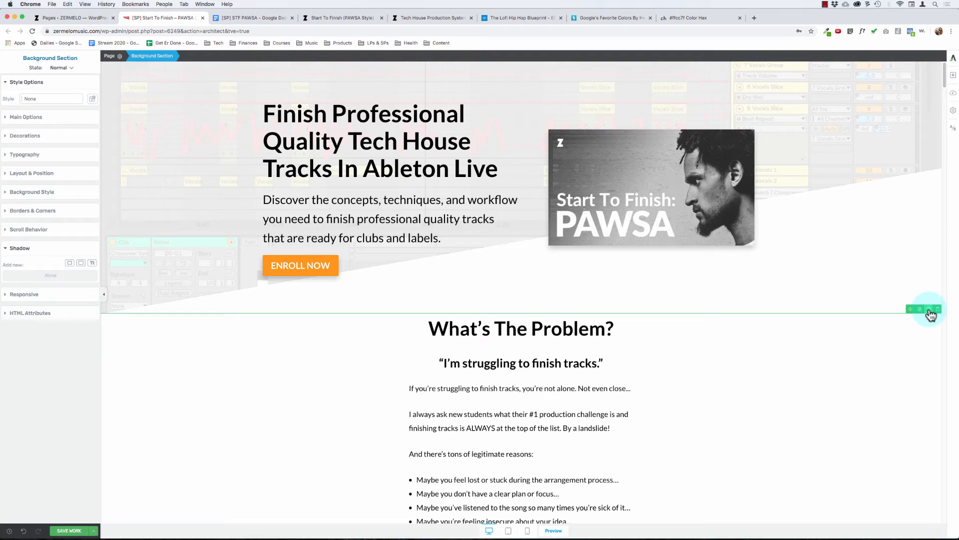
{"action": "left_click", "coordinate": [497, 318]}
Step: In the first section's text, delete everything from the "What's The Solution?" heading to the end of the text element
{"action": "scroll", "coordinate": [497, 316], "scroll_direction": "down", "scroll_amount": 15}
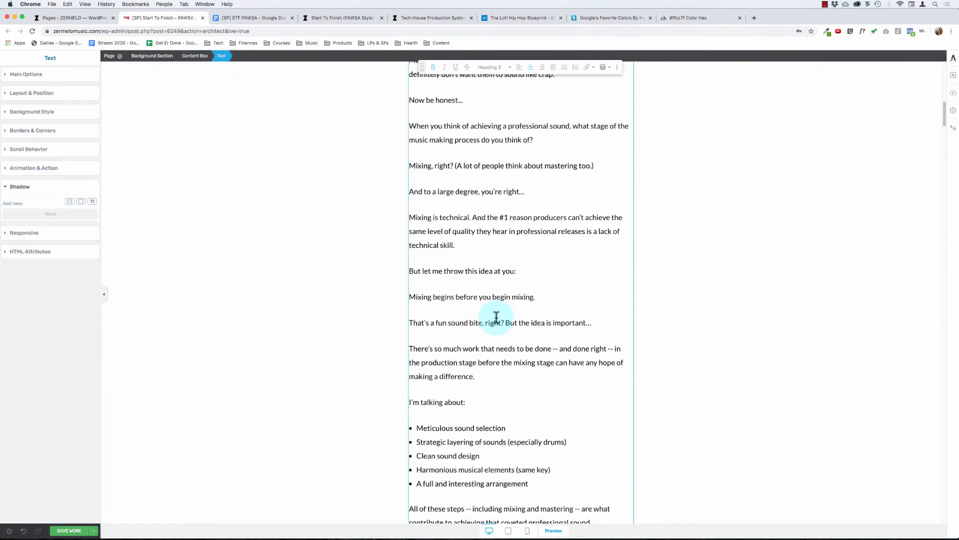
{"action": "scroll", "coordinate": [494, 315], "scroll_direction": "up", "scroll_amount": 5}
{"action": "scroll", "coordinate": [495, 315], "scroll_direction": "down", "scroll_amount": 7}
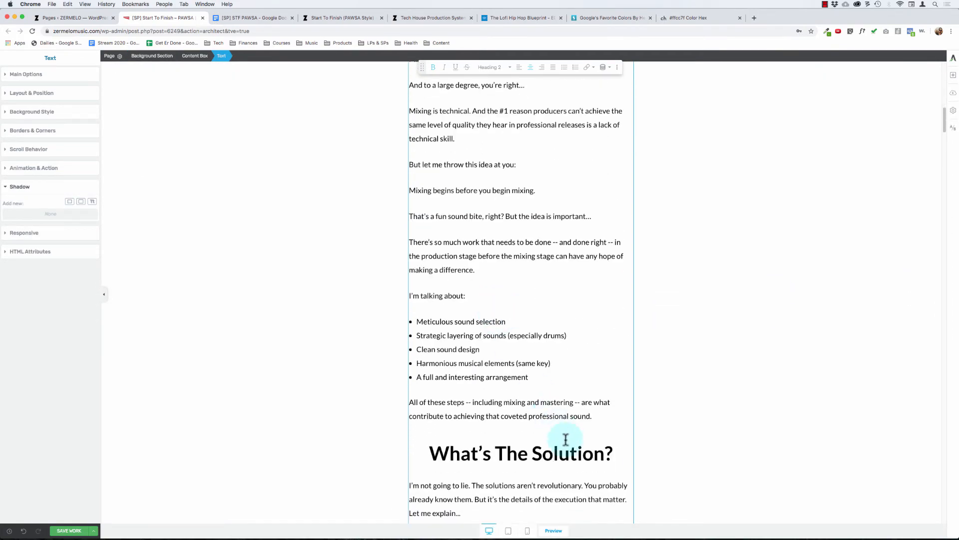
{"action": "key", "text": "shift+super+Down"}
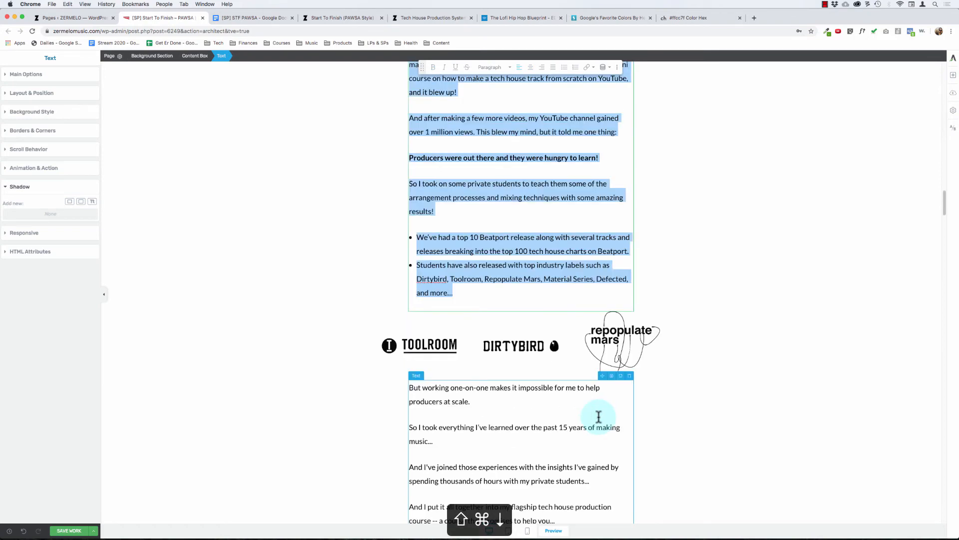
{"action": "key", "text": "BackSpace"}
Step: Remove the leftover blank lines at the end of the problem text so it finishes at "coveted professional sound."
{"action": "scroll", "coordinate": [574, 371], "scroll_direction": "up", "scroll_amount": 15}
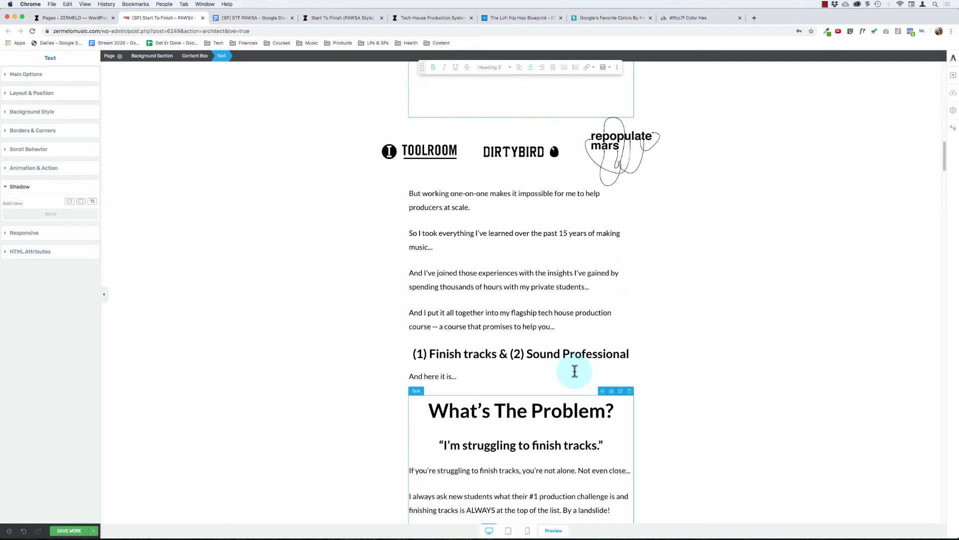
{"action": "scroll", "coordinate": [574, 370], "scroll_direction": "down", "scroll_amount": 15}
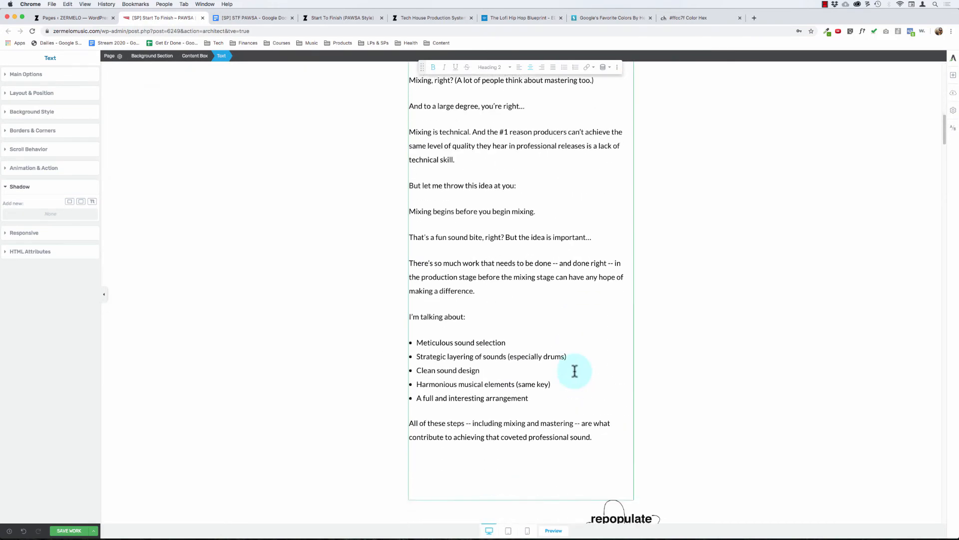
{"action": "scroll", "coordinate": [575, 371], "scroll_direction": "up", "scroll_amount": 3}
{"action": "scroll", "coordinate": [574, 371], "scroll_direction": "down", "scroll_amount": 6}
{"action": "scroll", "coordinate": [573, 313], "scroll_direction": "up", "scroll_amount": 12}
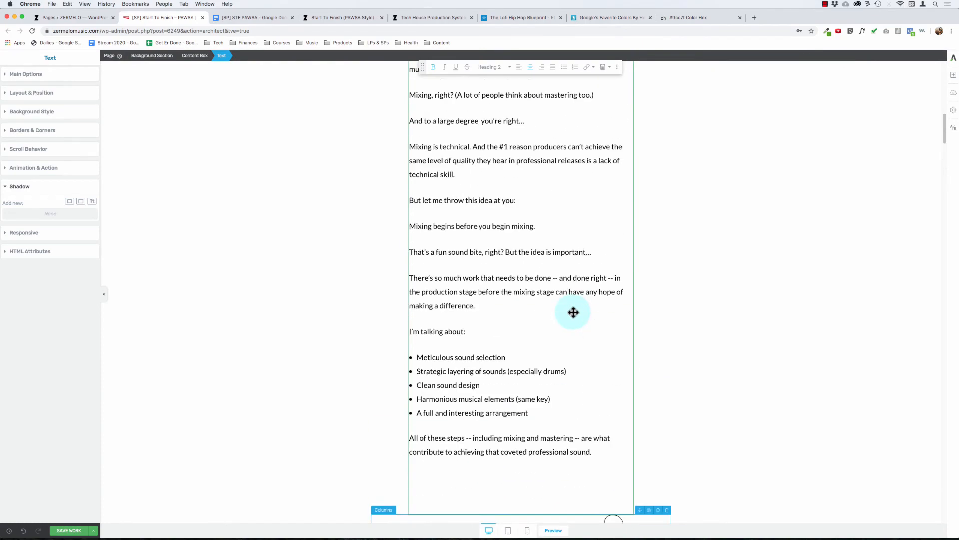
{"action": "scroll", "coordinate": [573, 313], "scroll_direction": "up", "scroll_amount": 5}
{"action": "scroll", "coordinate": [573, 313], "scroll_direction": "down", "scroll_amount": 10}
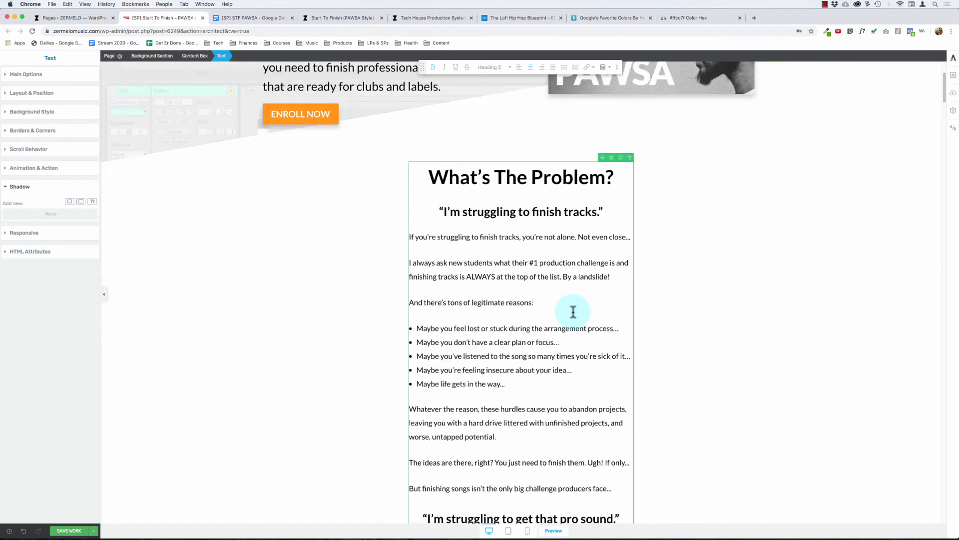
{"action": "scroll", "coordinate": [573, 311], "scroll_direction": "down", "scroll_amount": 6}
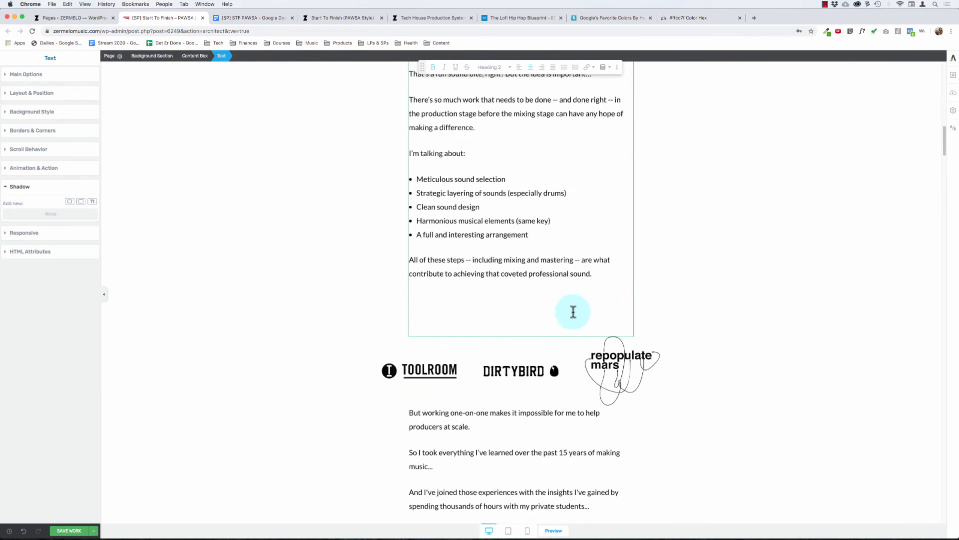
{"action": "key", "text": "BackSpace"}
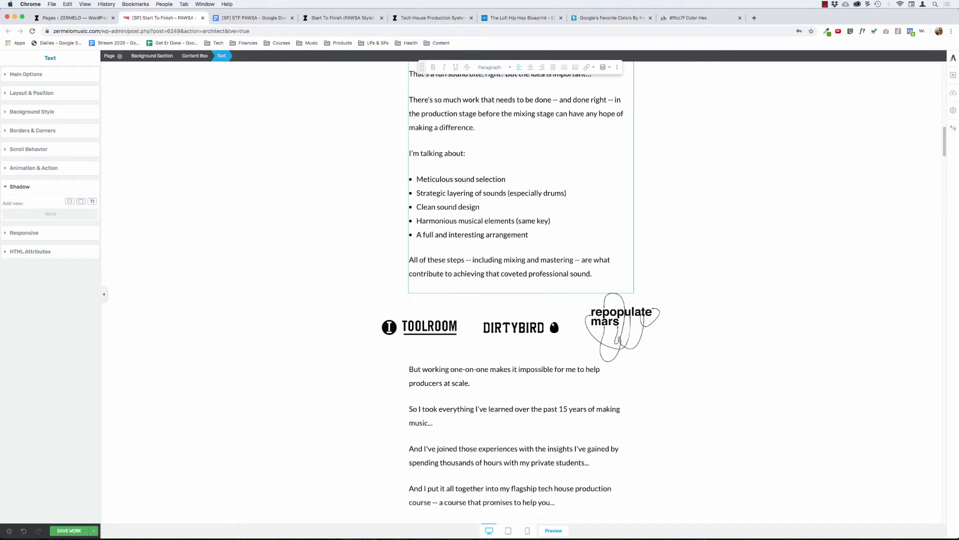
{"action": "key", "text": "Delete"}
Step: Delete the label logo columns, the "But working one-on-one" text and the emptied content box below the problem text
{"action": "left_click", "coordinate": [424, 326]}
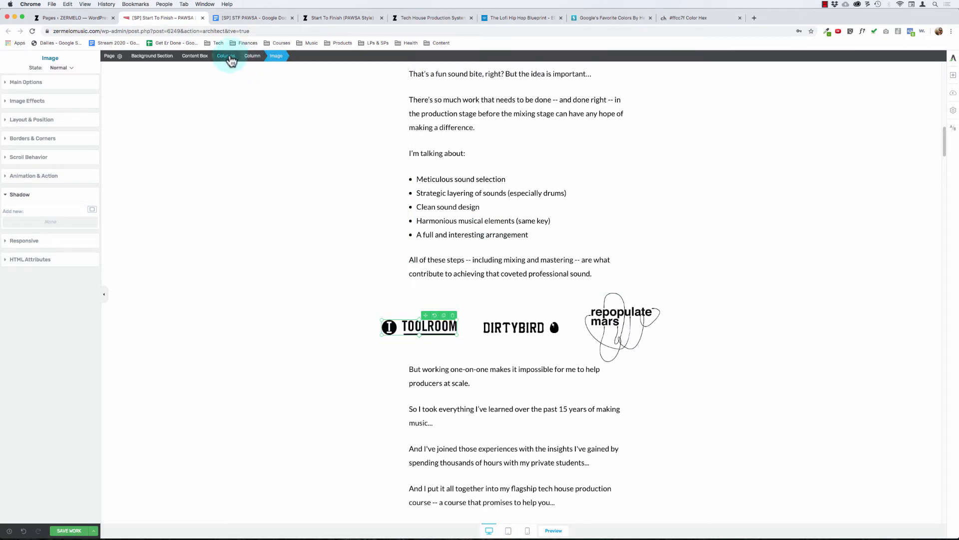
{"action": "left_click", "coordinate": [608, 325]}
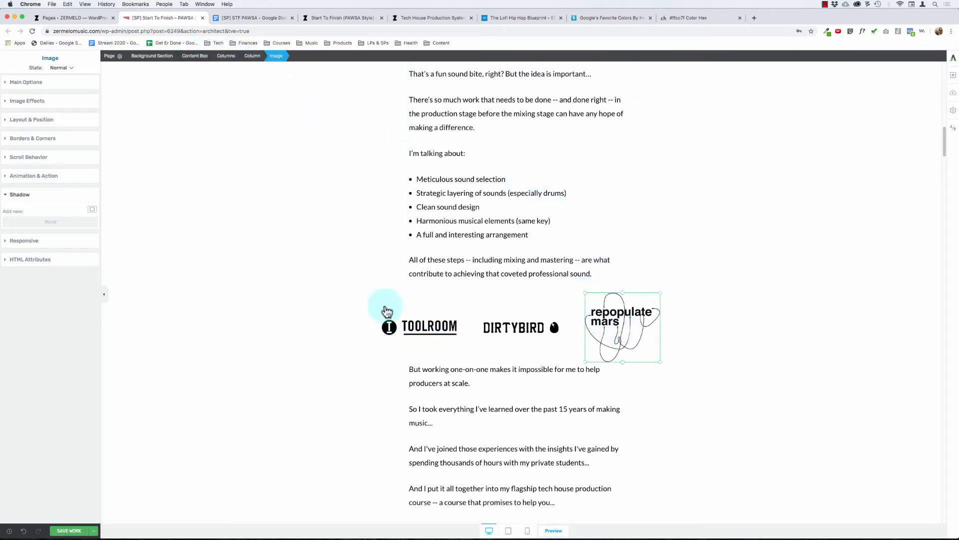
{"action": "left_click", "coordinate": [199, 56]}
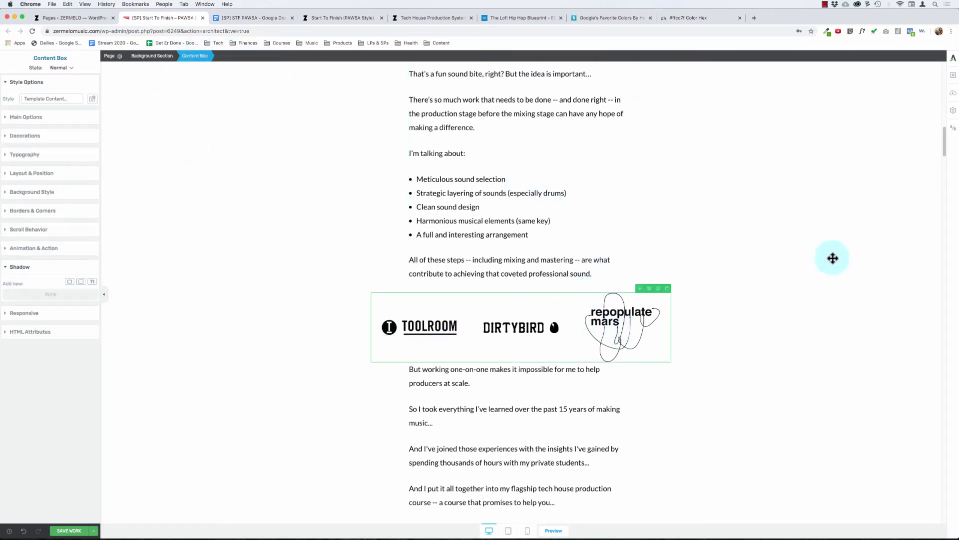
{"action": "left_click", "coordinate": [666, 289]}
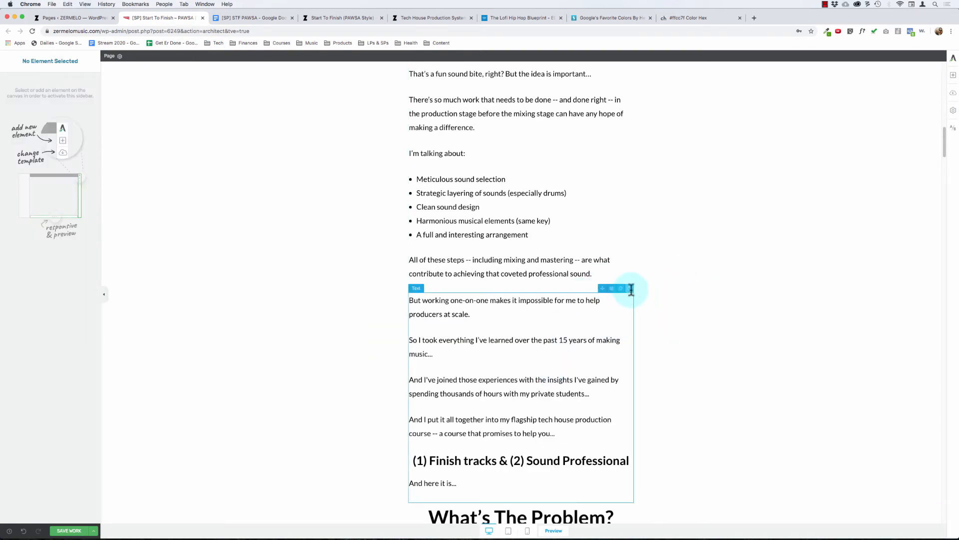
{"action": "left_click", "coordinate": [630, 288]}
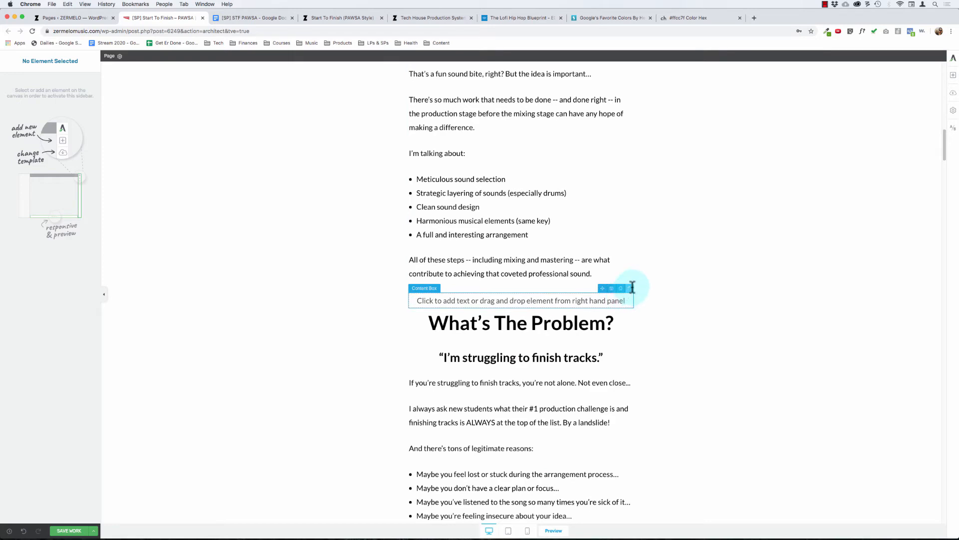
{"action": "left_click", "coordinate": [631, 289]}
Step: Duplicate the second background section, and delete everything before "What's The Solution?" in the text of its first copy
{"action": "left_click", "coordinate": [512, 310]}
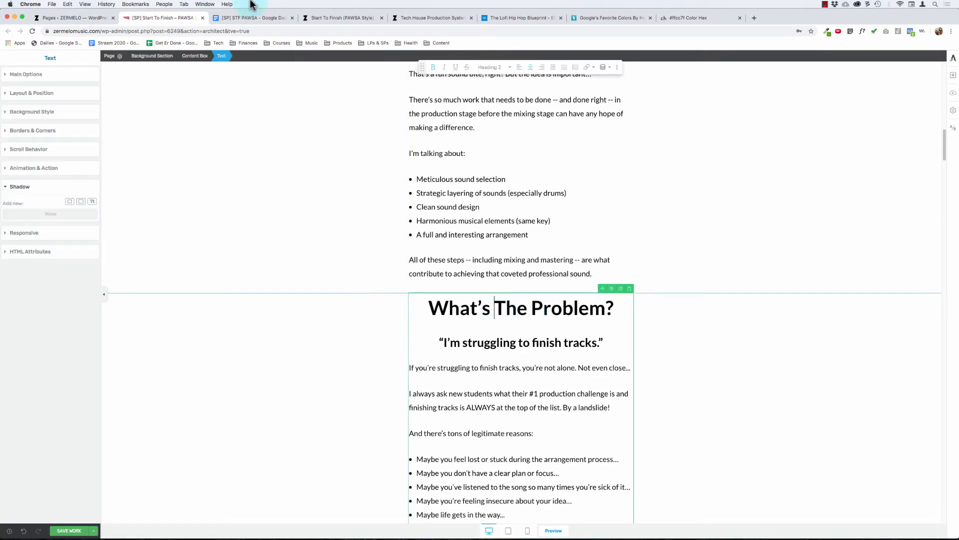
{"action": "left_click", "coordinate": [154, 56]}
{"action": "scroll", "coordinate": [619, 475], "scroll_direction": "down", "scroll_amount": 5}
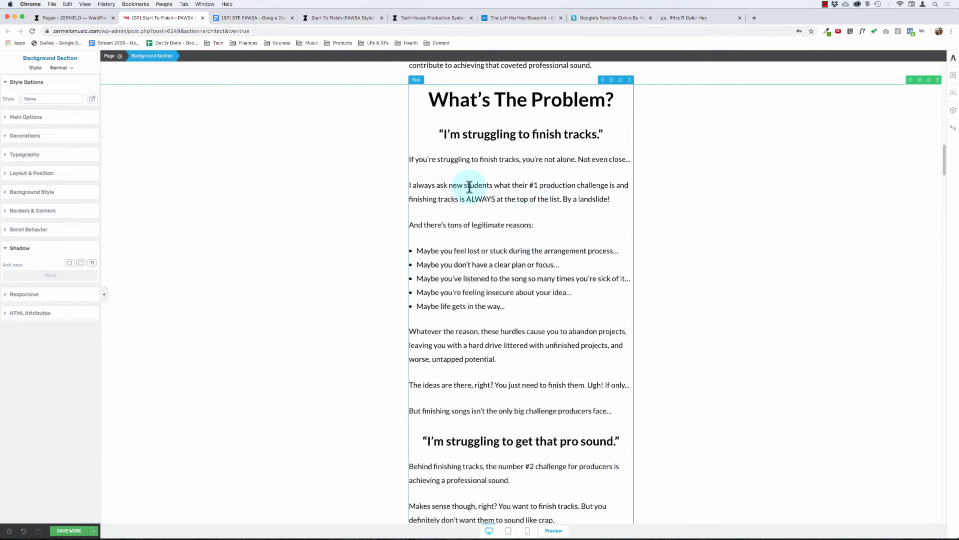
{"action": "scroll", "coordinate": [469, 187], "scroll_direction": "down", "scroll_amount": 15}
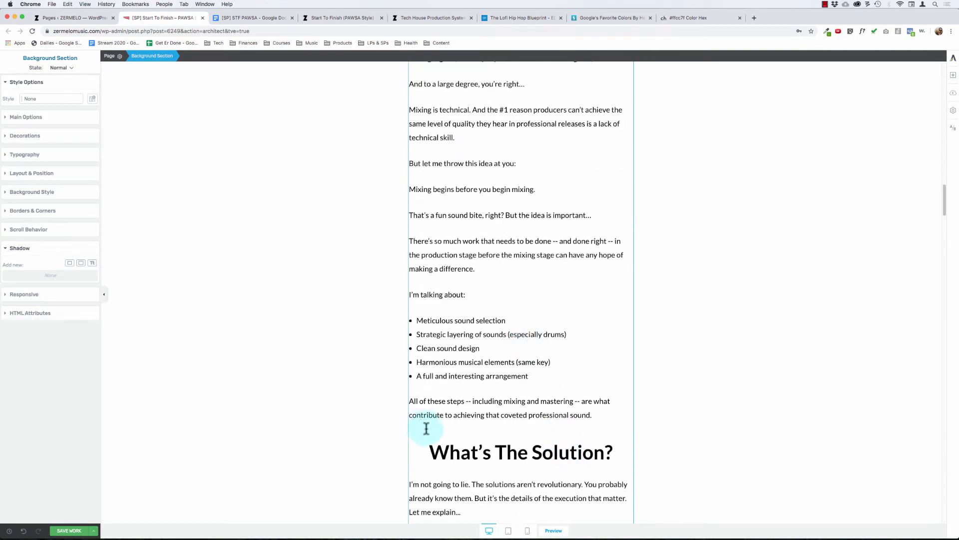
{"action": "left_click", "coordinate": [608, 407]}
{"action": "key", "text": "shift+super+Up"}
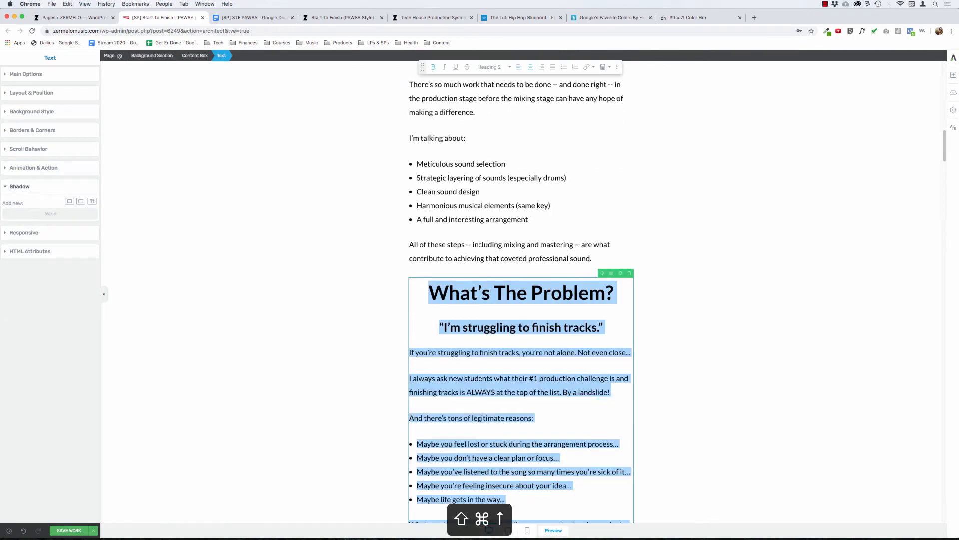
{"action": "key", "text": "BackSpace"}
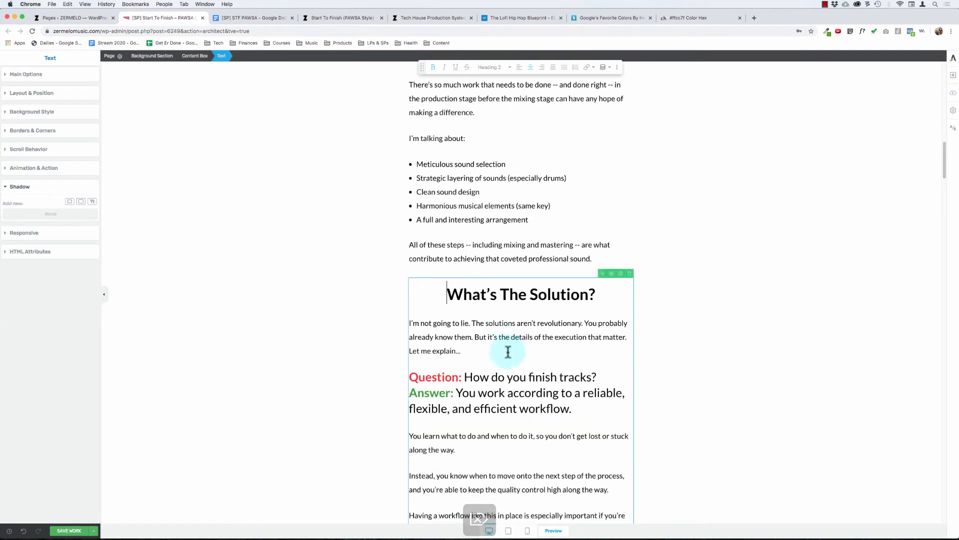
Step: Delete everything from "Here's How I Can Help..." onward in the solution text, including the blank heading line, ending at "sound selection to mastering."
{"action": "scroll", "coordinate": [460, 319], "scroll_direction": "down", "scroll_amount": 3}
{"action": "scroll", "coordinate": [462, 321], "scroll_direction": "down", "scroll_amount": 15}
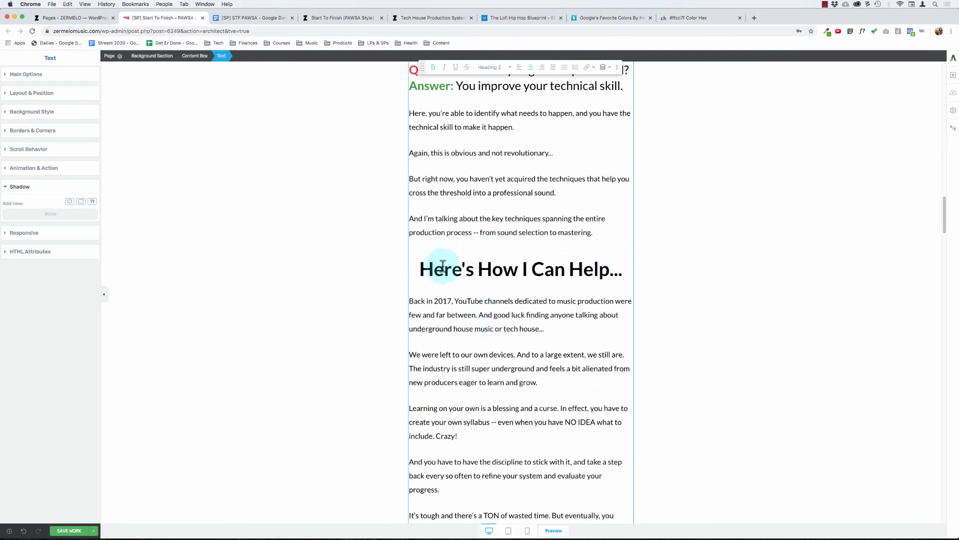
{"action": "key", "text": "super+Left"}
{"action": "key", "text": "Left"}
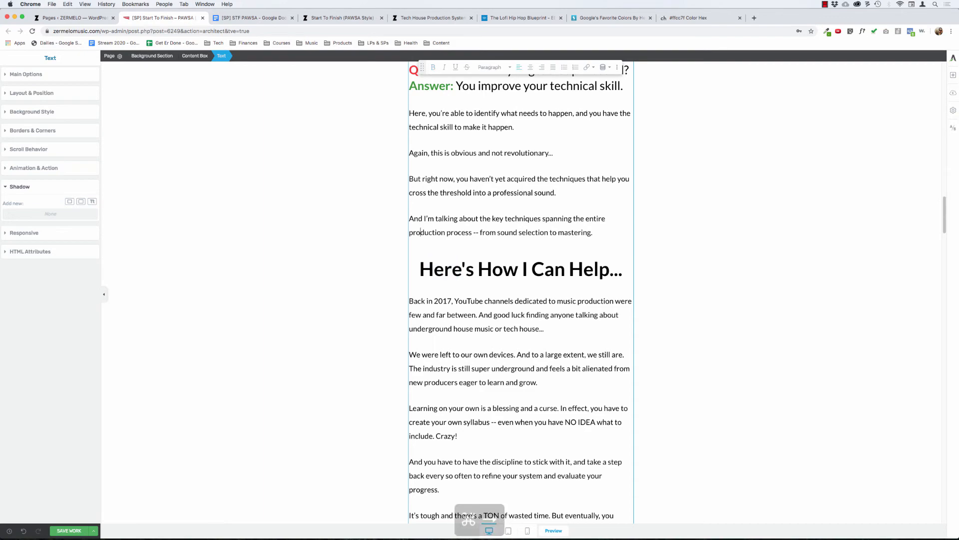
{"action": "key", "text": "shift+super+Down"}
{"action": "scroll", "coordinate": [461, 310], "scroll_direction": "down", "scroll_amount": 10}
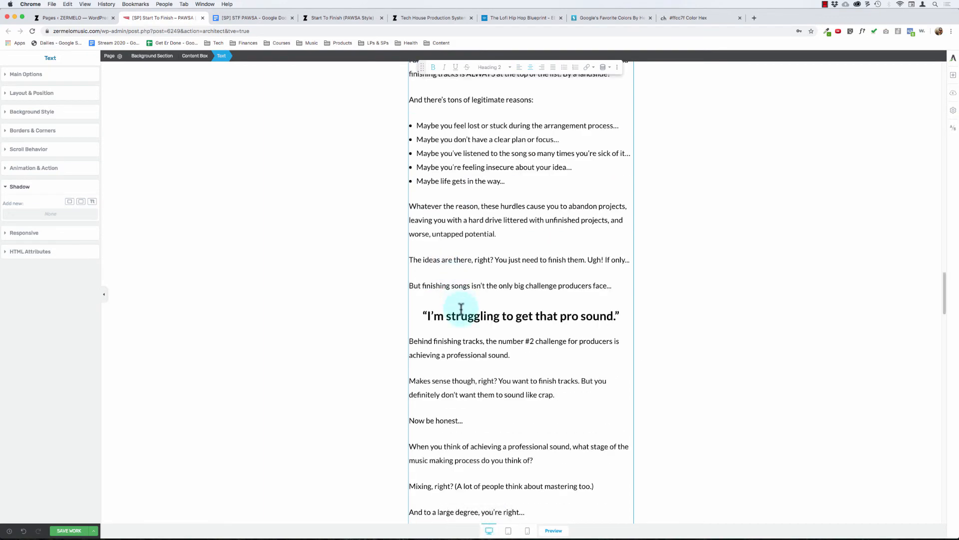
{"action": "key", "text": "BackSpace"}
{"action": "key", "text": "BackSpace"}
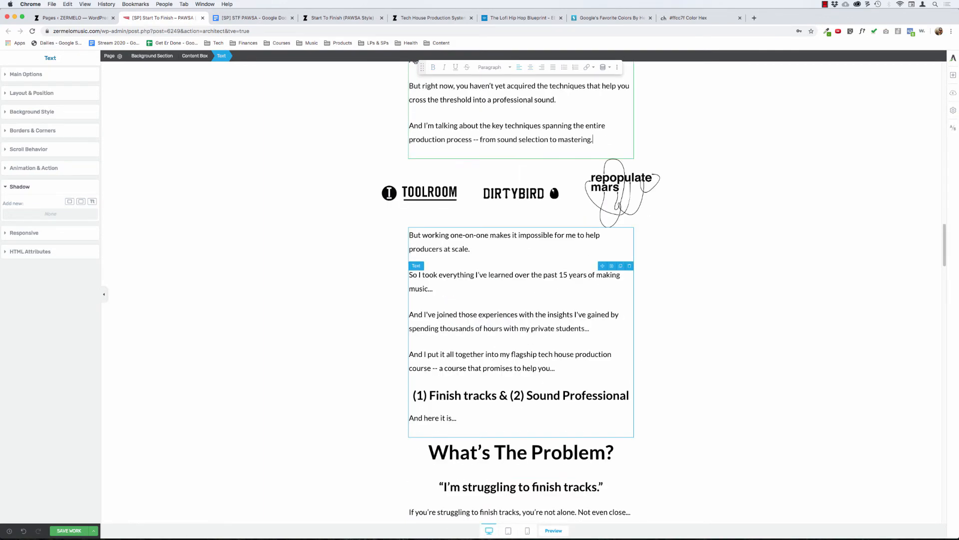
Step: Delete the label logo columns, the "But working one-on-one" text and the emptied content box below the solution text
{"action": "left_click", "coordinate": [632, 199]}
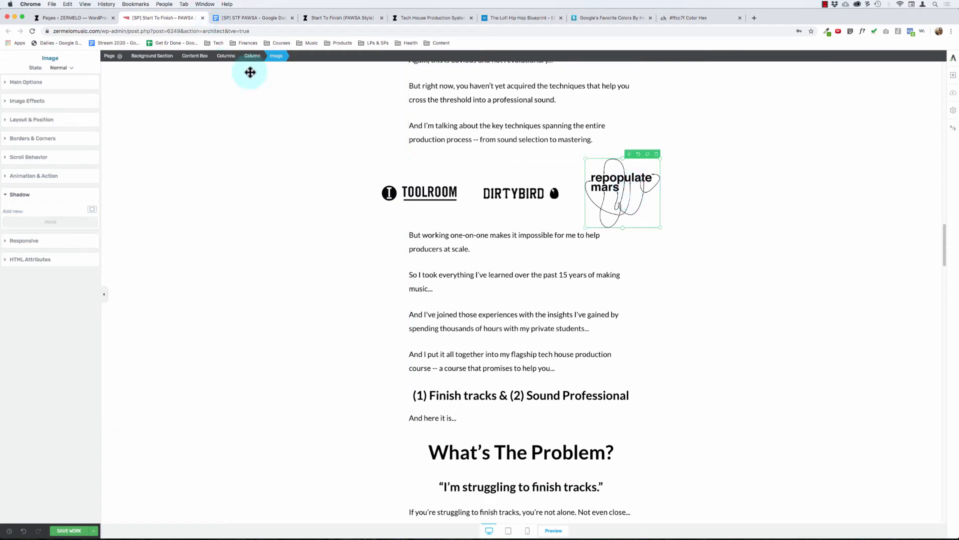
{"action": "left_click", "coordinate": [225, 56]}
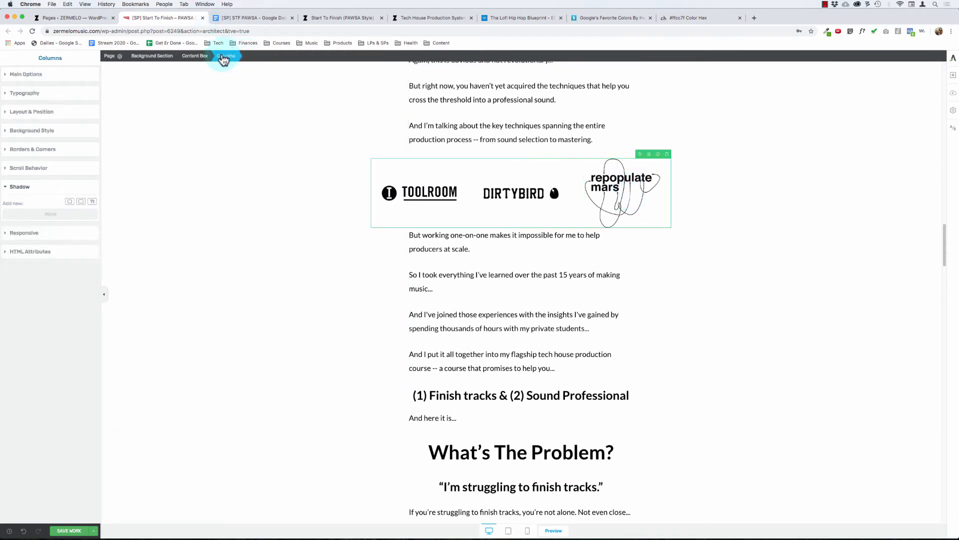
{"action": "left_click", "coordinate": [196, 56]}
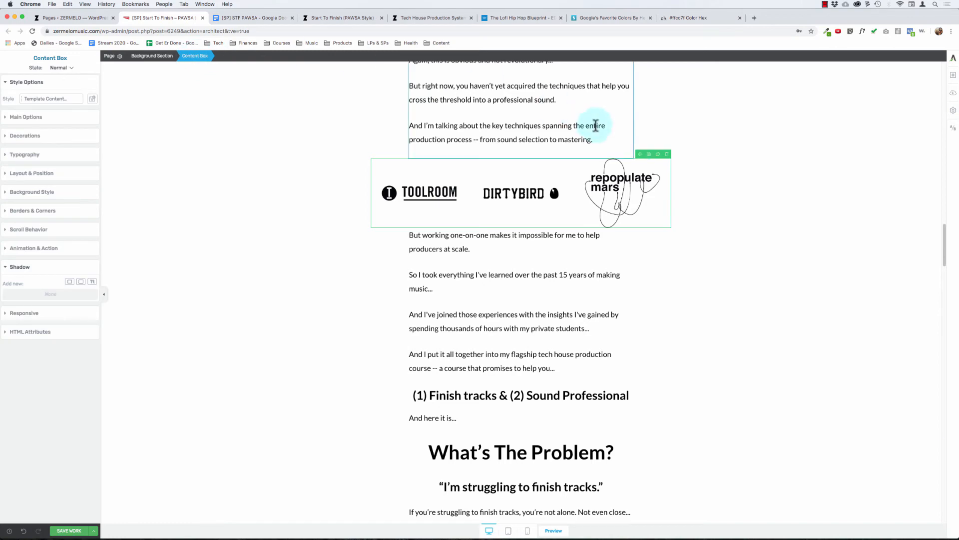
{"action": "left_click", "coordinate": [667, 156]}
{"action": "left_click", "coordinate": [630, 154]}
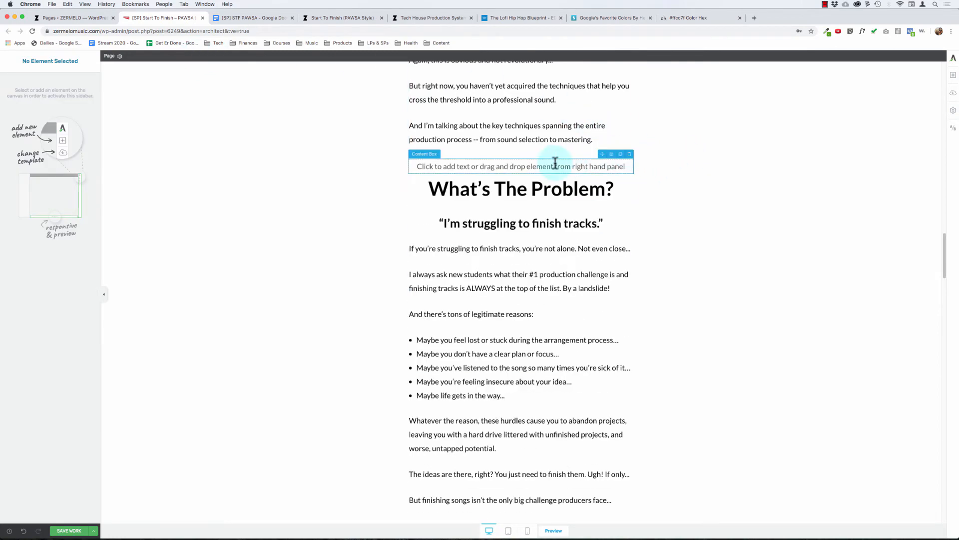
{"action": "left_click", "coordinate": [607, 166]}
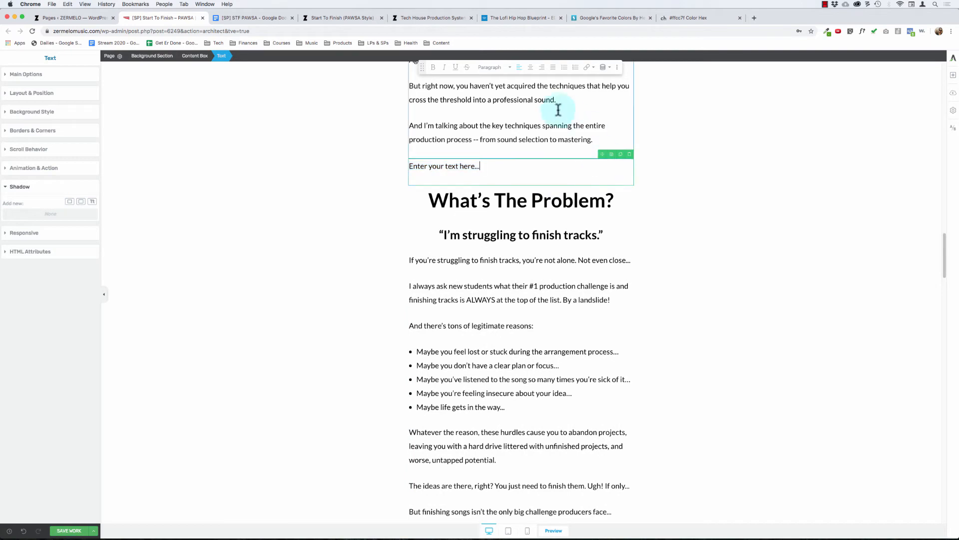
{"action": "left_click", "coordinate": [629, 155]}
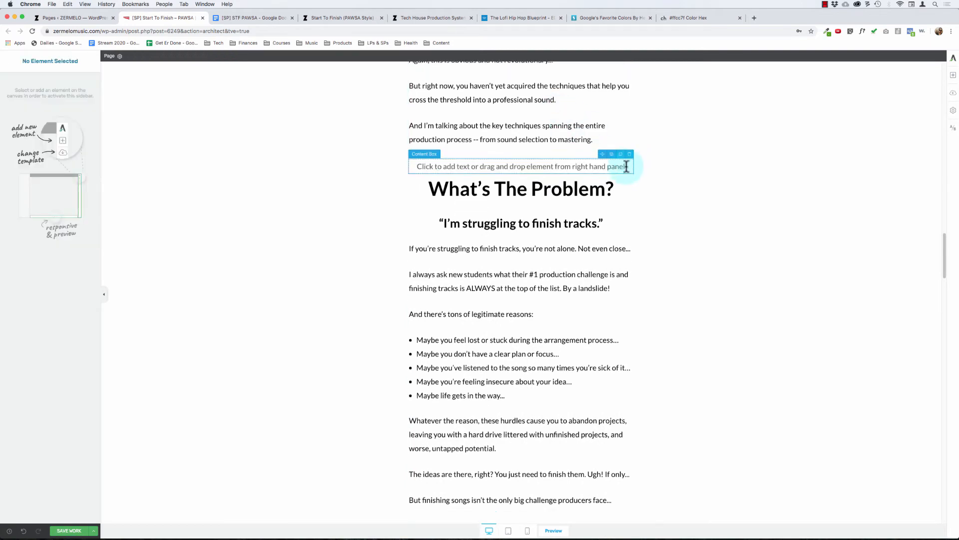
{"action": "left_click", "coordinate": [630, 156]}
Step: In the last copy of the body section, delete everything before "Here's How I Can Help...", including the blank heading line
{"action": "scroll", "coordinate": [488, 167], "scroll_direction": "down", "scroll_amount": 10}
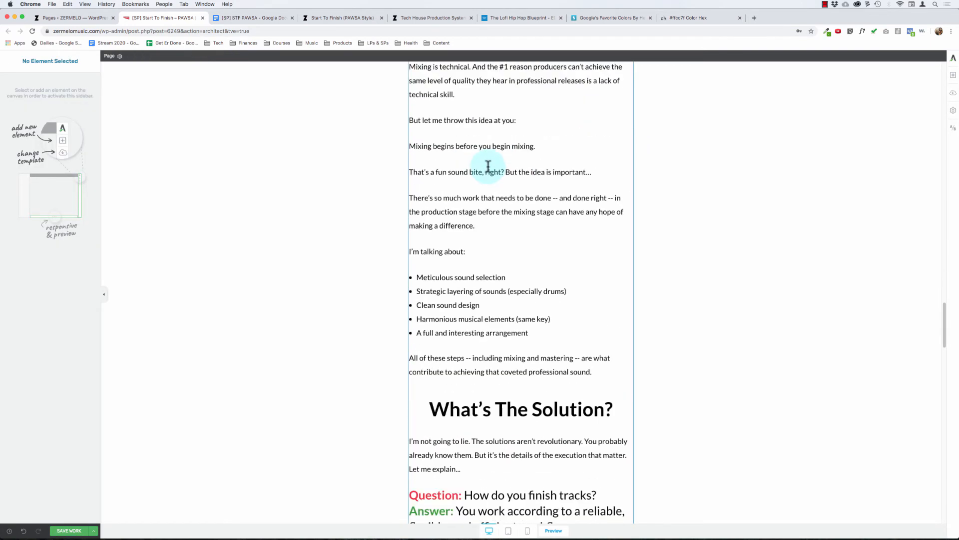
{"action": "scroll", "coordinate": [488, 167], "scroll_direction": "down", "scroll_amount": 10}
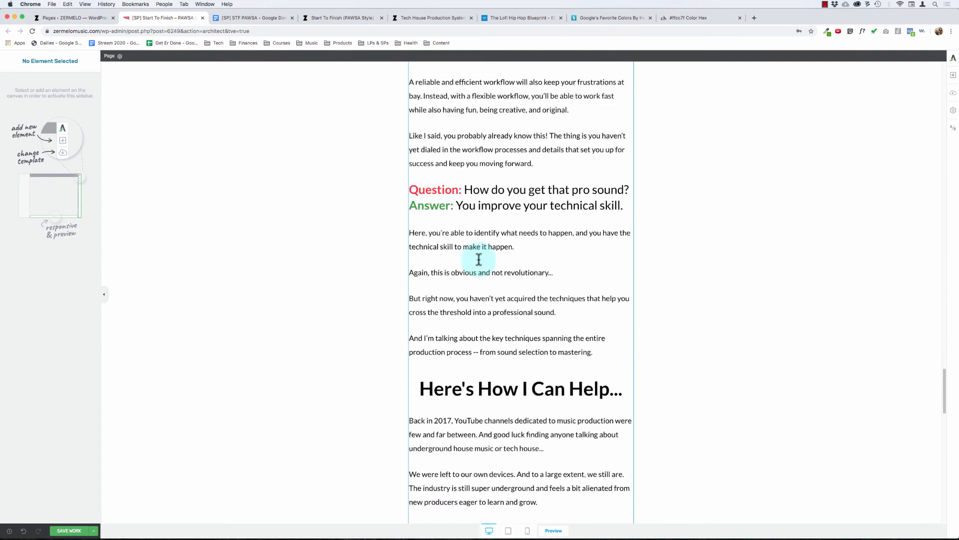
{"action": "left_click", "coordinate": [604, 358]}
{"action": "key", "text": "shift+super+Up"}
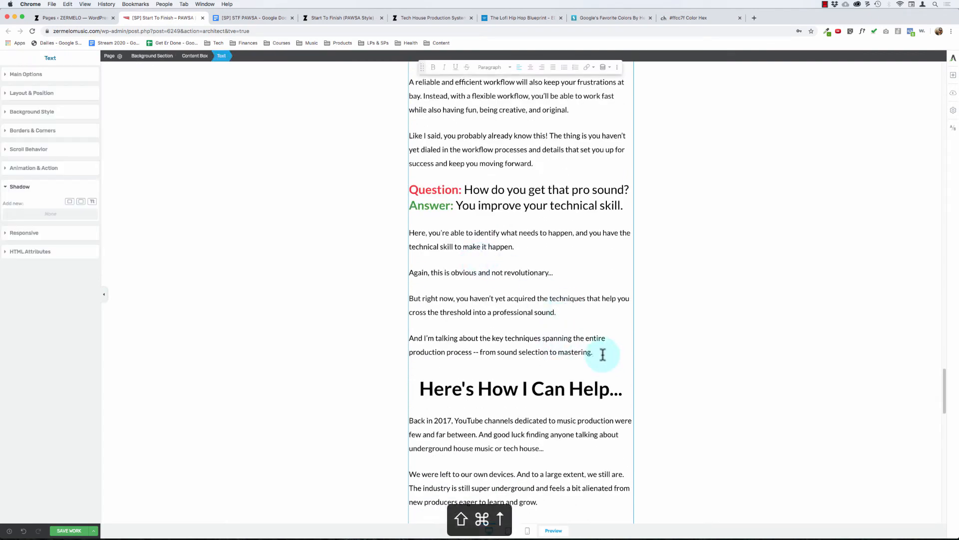
{"action": "key", "text": "Delete"}
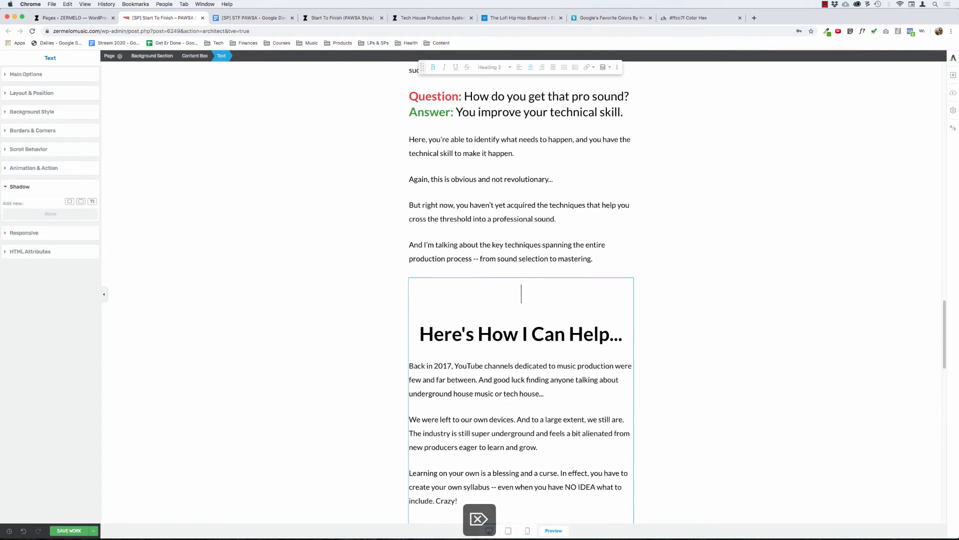
Step: Set the "What's The Solution?" heading's font size to 52 px to match the "What's The Problem?" heading
{"action": "scroll", "coordinate": [542, 350], "scroll_direction": "up", "scroll_amount": 15}
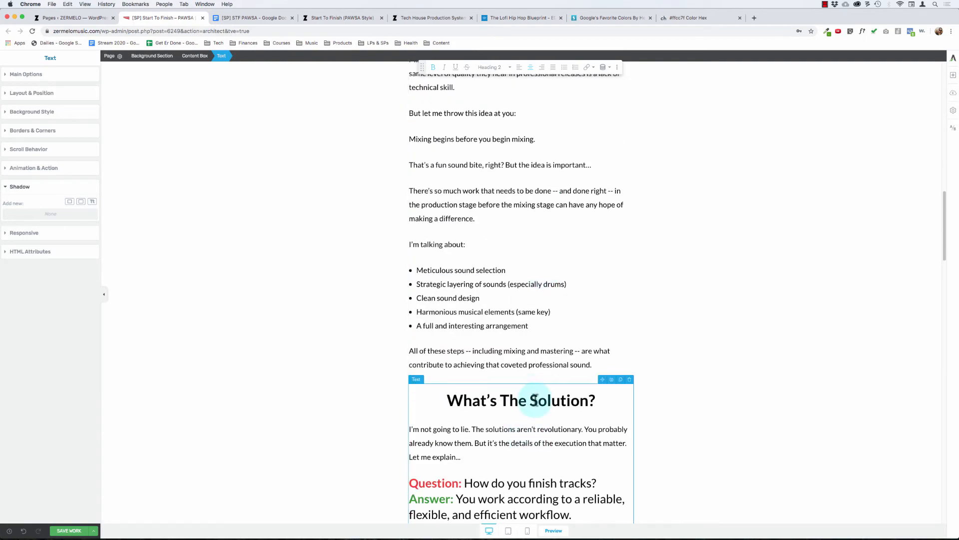
{"action": "left_click", "coordinate": [25, 74]}
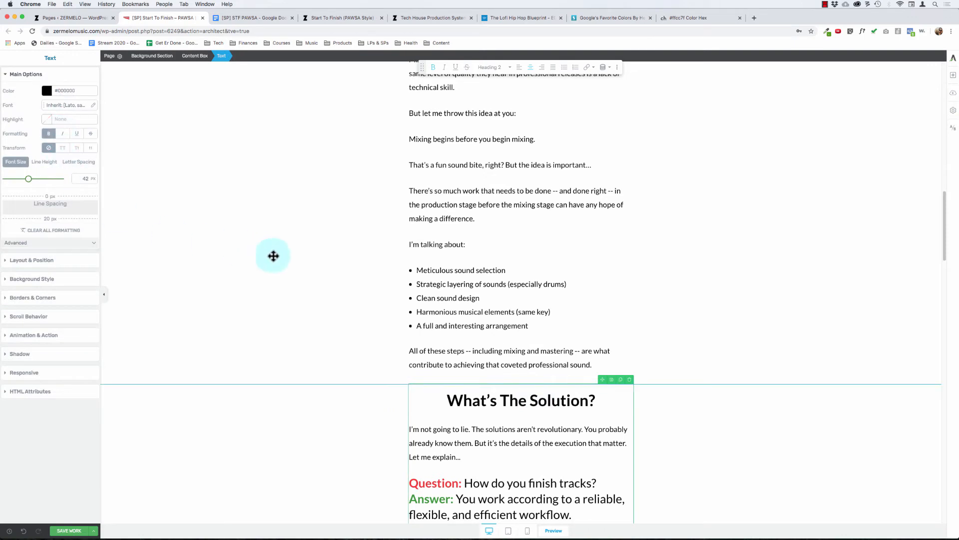
{"action": "scroll", "coordinate": [488, 321], "scroll_direction": "up", "scroll_amount": 15}
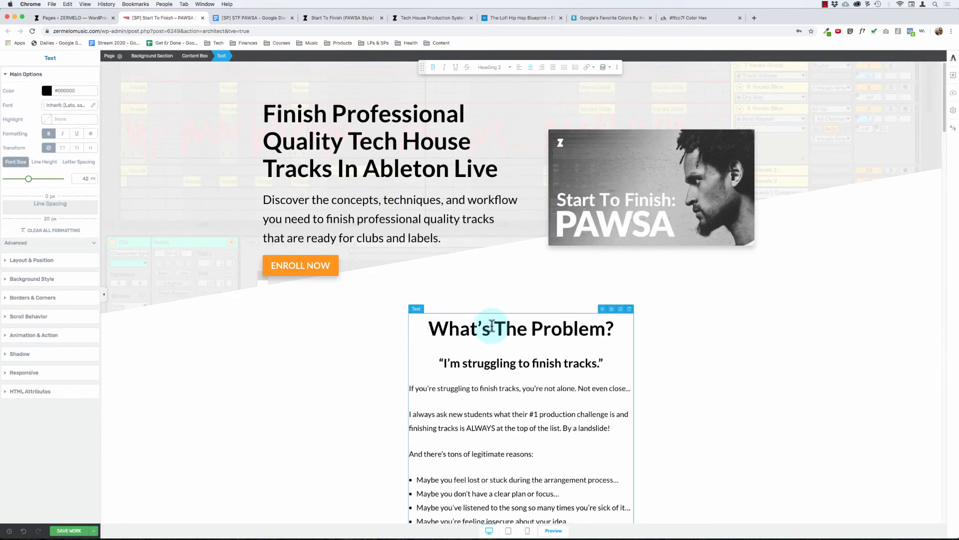
{"action": "scroll", "coordinate": [491, 327], "scroll_direction": "down", "scroll_amount": 2}
{"action": "scroll", "coordinate": [505, 304], "scroll_direction": "down", "scroll_amount": 10}
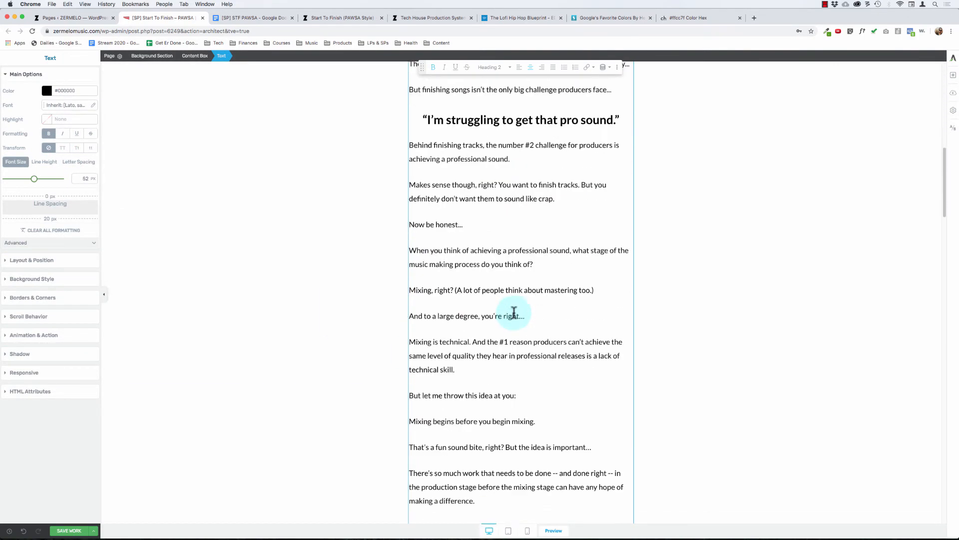
{"action": "scroll", "coordinate": [514, 313], "scroll_direction": "down", "scroll_amount": 3}
{"action": "left_click", "coordinate": [497, 344]}
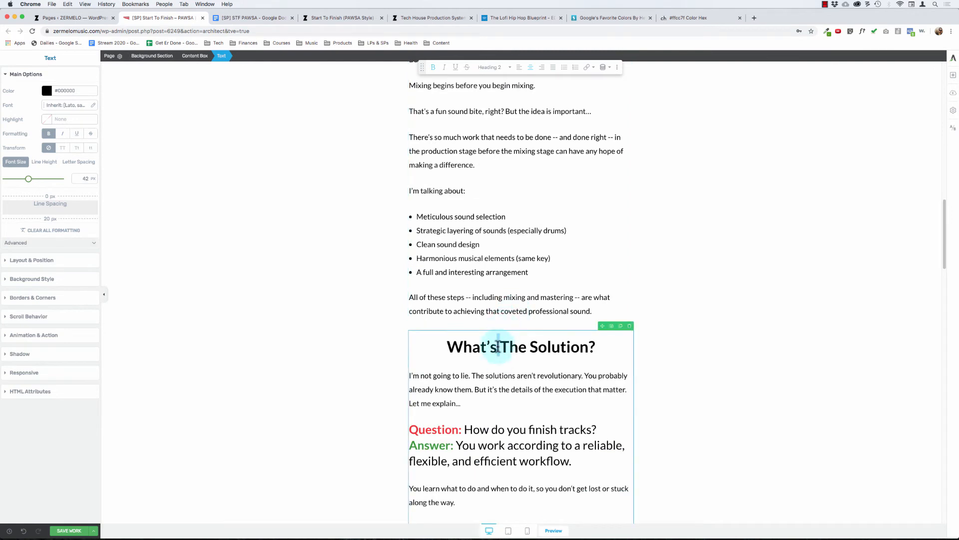
{"action": "triple_click", "coordinate": [498, 346]}
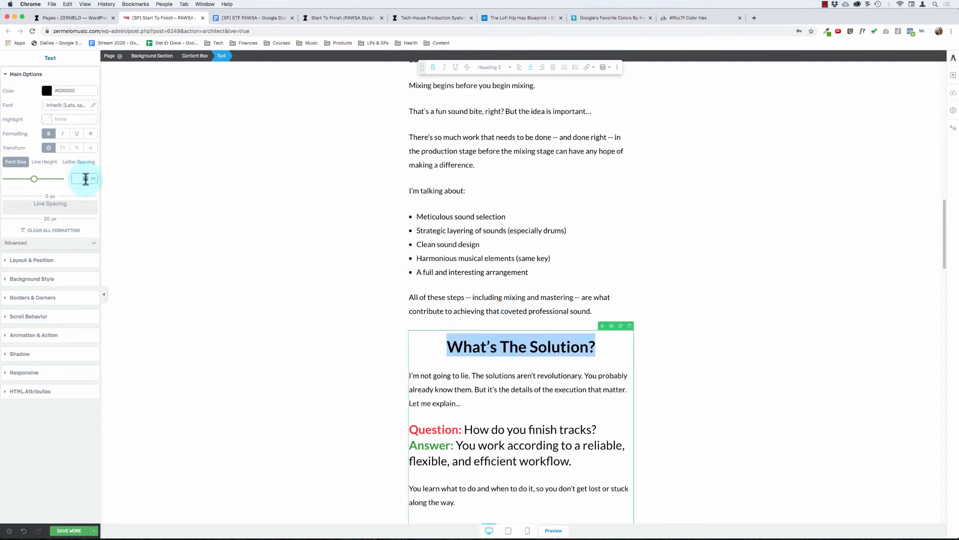
{"action": "left_click_drag", "start_coordinate": [86, 179], "coordinate": [38, 183]}
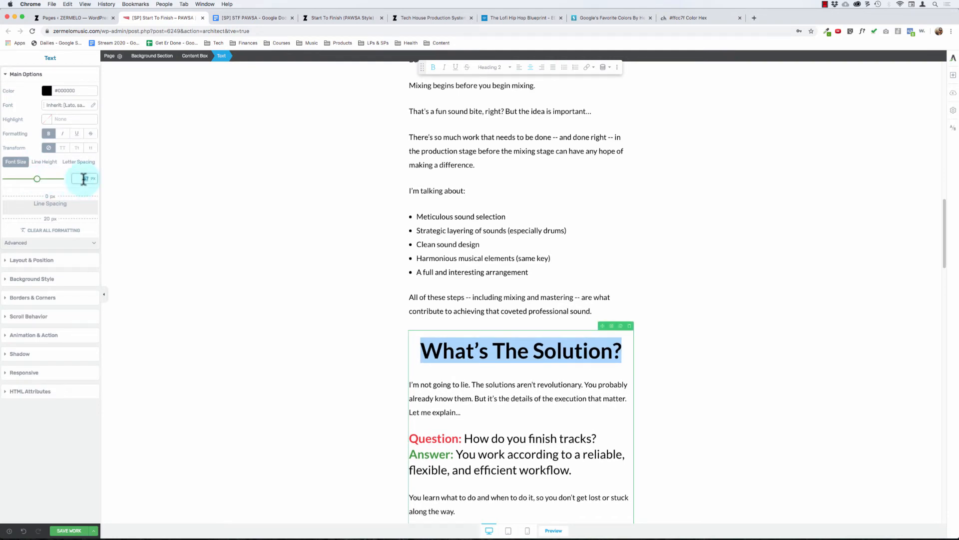
{"action": "type", "text": "52"}
Step: Set the font size of the "Here's How I Can Help..." heading to 52 px and look over the text below it
{"action": "scroll", "coordinate": [412, 368], "scroll_direction": "down", "scroll_amount": 15}
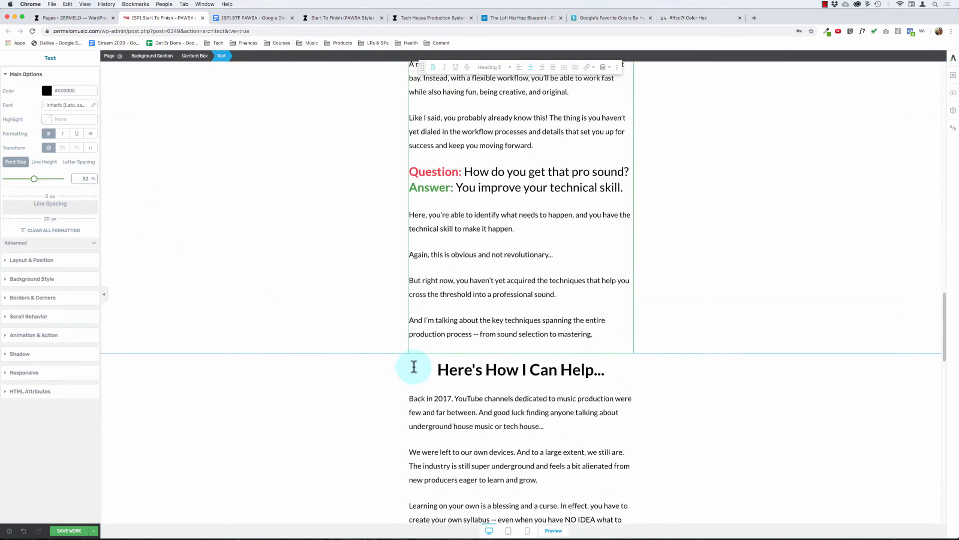
{"action": "left_click", "coordinate": [482, 370]}
{"action": "triple_click", "coordinate": [482, 370]}
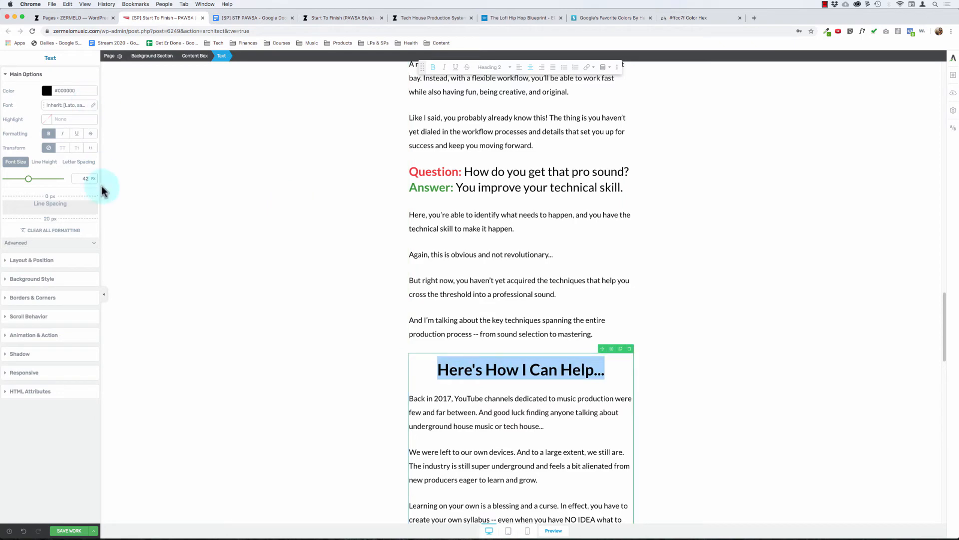
{"action": "type", "text": "52"}
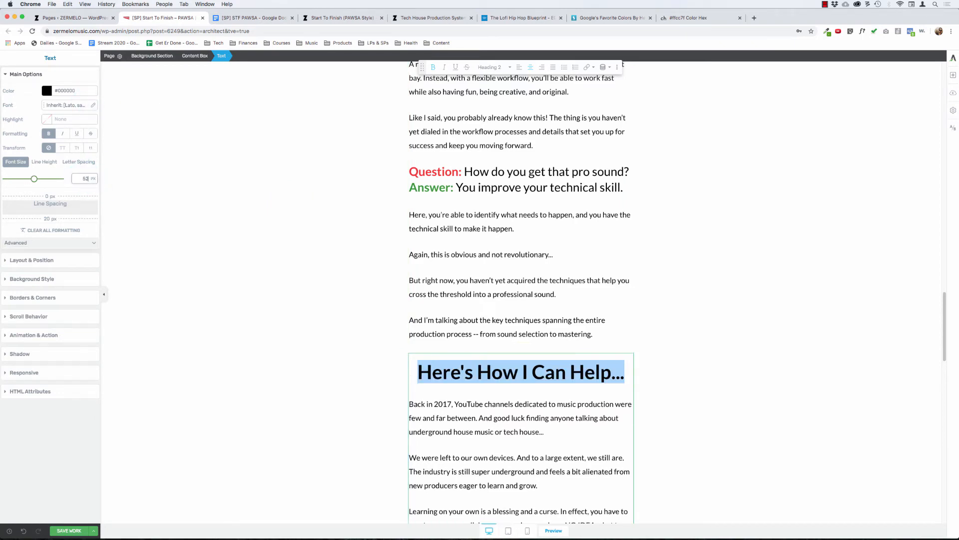
{"action": "left_click", "coordinate": [487, 270]}
{"action": "scroll", "coordinate": [488, 272], "scroll_direction": "down", "scroll_amount": 5}
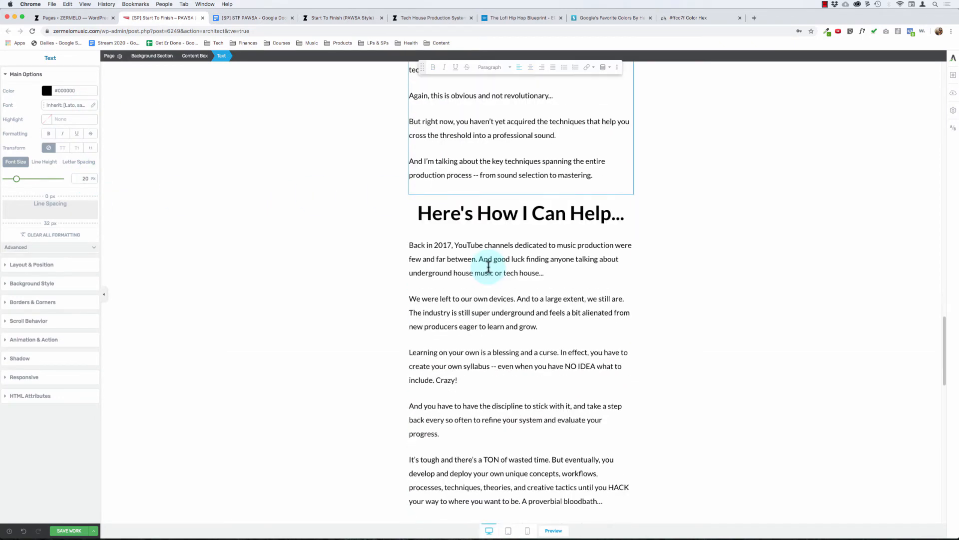
{"action": "scroll", "coordinate": [490, 279], "scroll_direction": "down", "scroll_amount": 5}
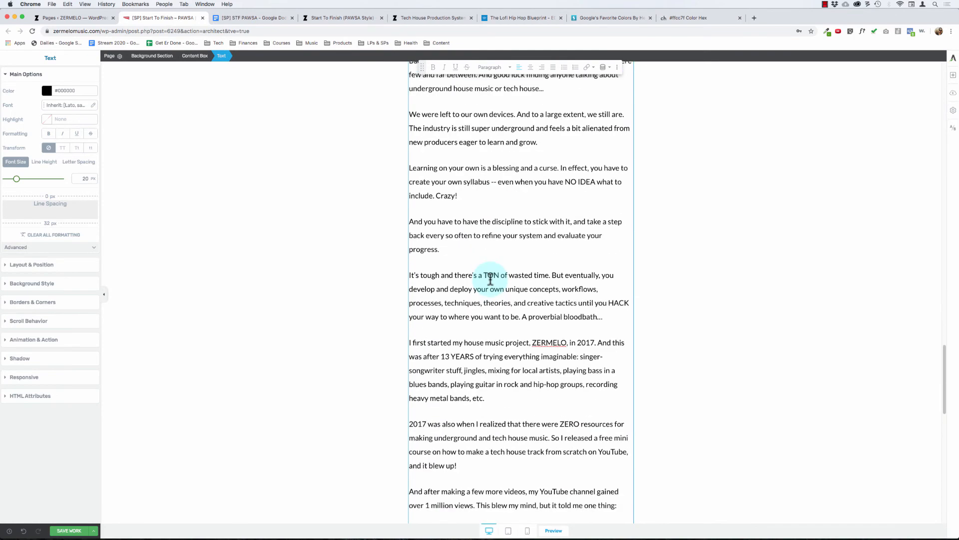
{"action": "scroll", "coordinate": [489, 279], "scroll_direction": "up", "scroll_amount": 10}
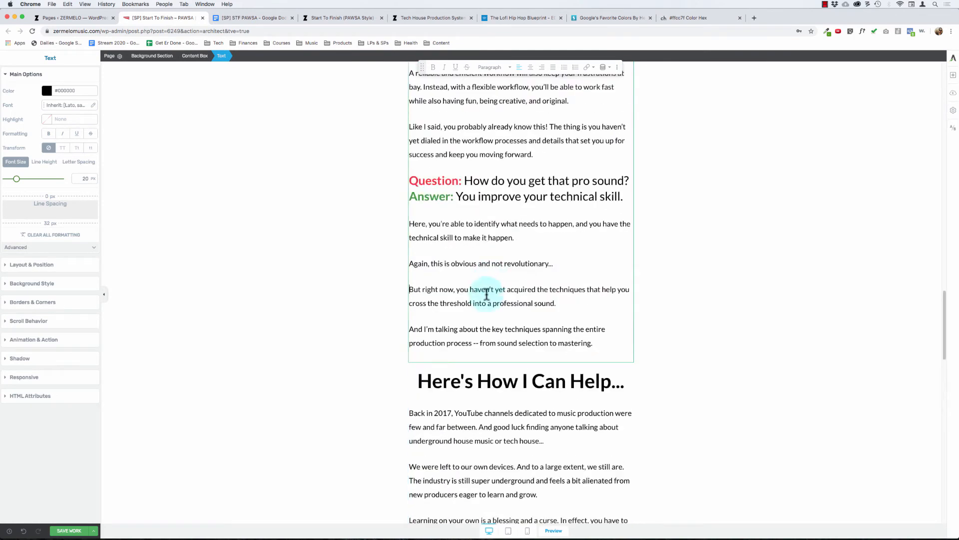
{"action": "left_click", "coordinate": [481, 378]}
{"action": "key", "text": "super+BackSpace"}
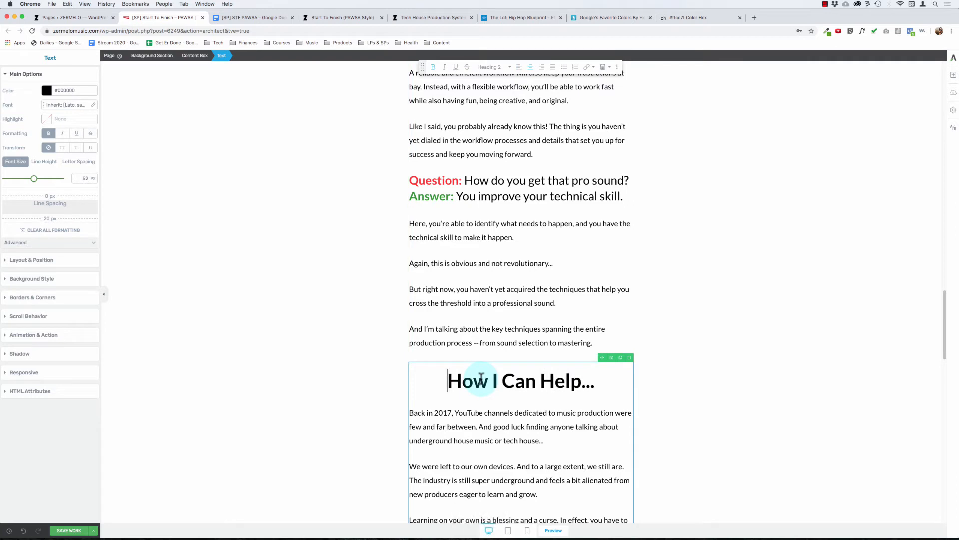
{"action": "key", "text": "super+z"}
{"action": "key", "text": "Delete"}
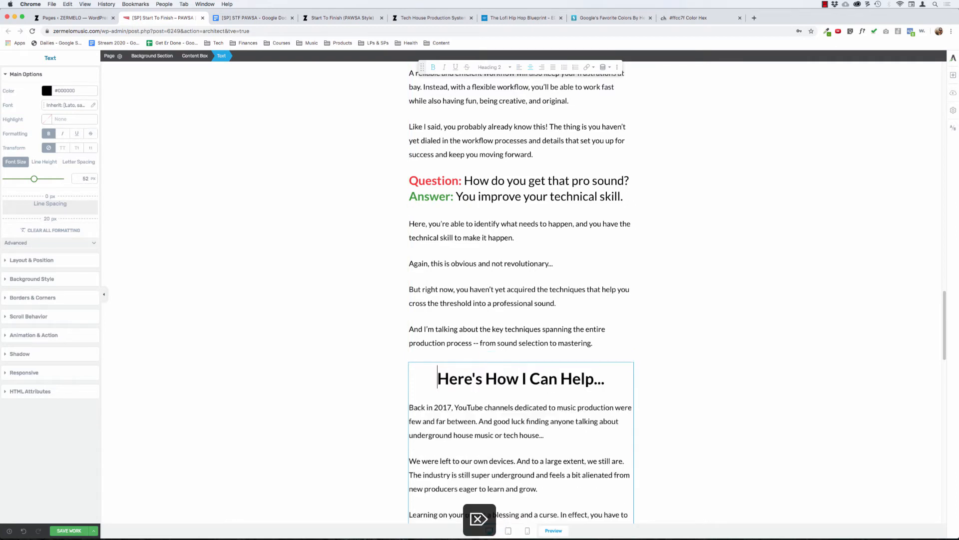
Step: Reapply a 52 px font size to the whole "Here's How I Can Help..." heading
{"action": "key", "text": "shift+super+Right"}
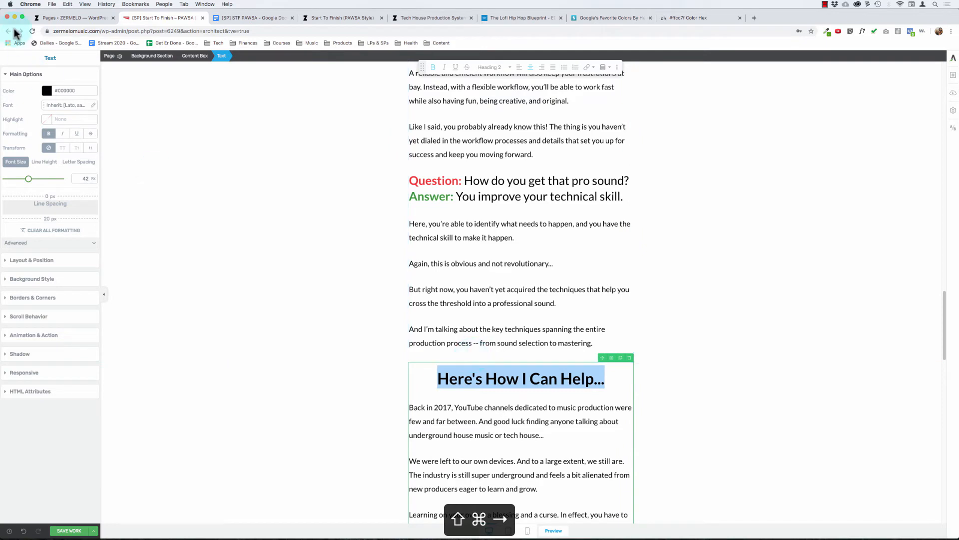
{"action": "double_click", "coordinate": [89, 178]}
{"action": "type", "text": "52"}
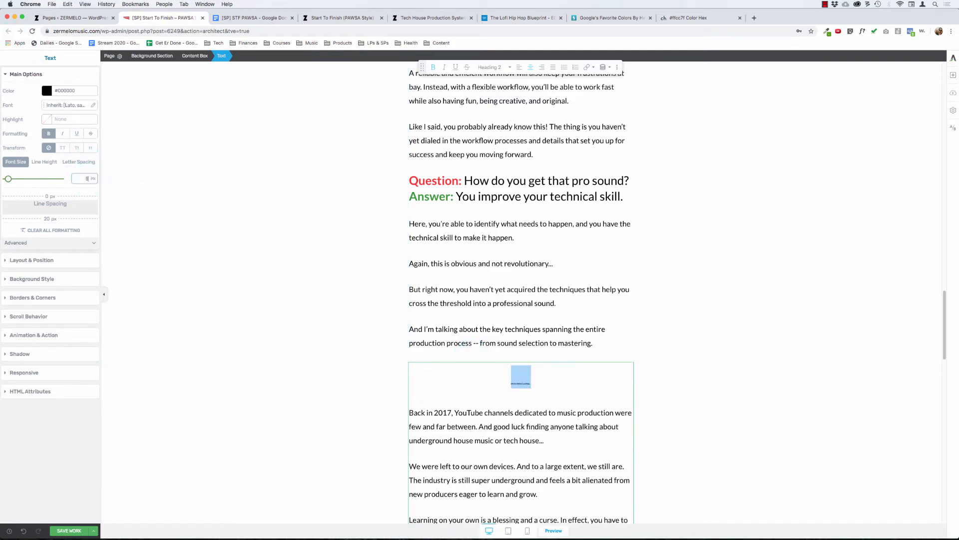
{"action": "left_click", "coordinate": [556, 322]}
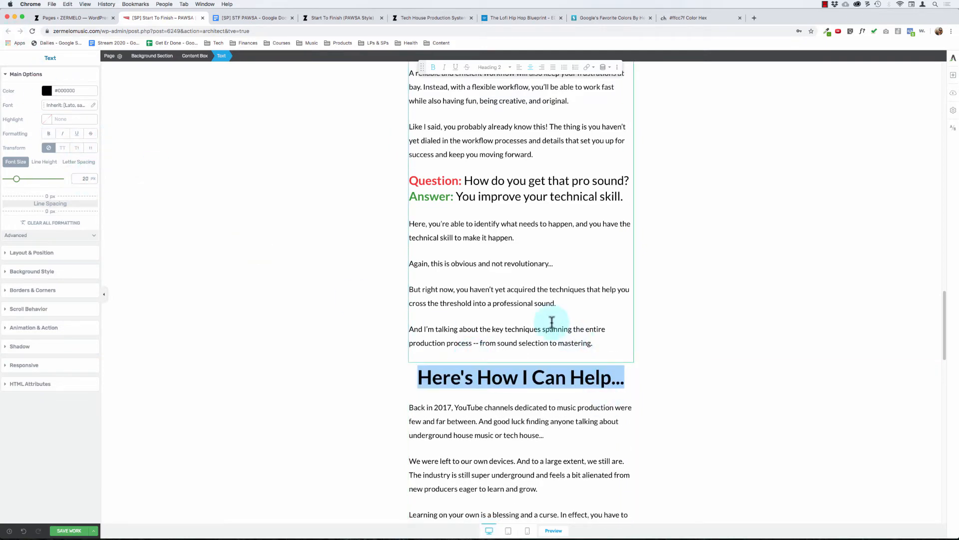
{"action": "left_click", "coordinate": [506, 334]}
Step: Give the background section holding the "Here's How I Can Help..." text a solid #f2f2f2 background color
{"action": "scroll", "coordinate": [492, 413], "scroll_direction": "down", "scroll_amount": 15}
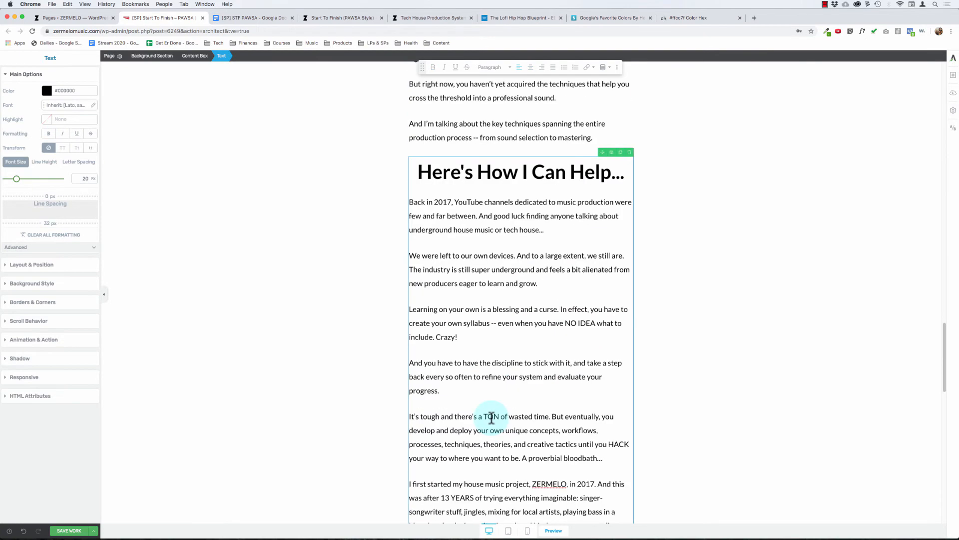
{"action": "scroll", "coordinate": [492, 417], "scroll_direction": "down", "scroll_amount": 5}
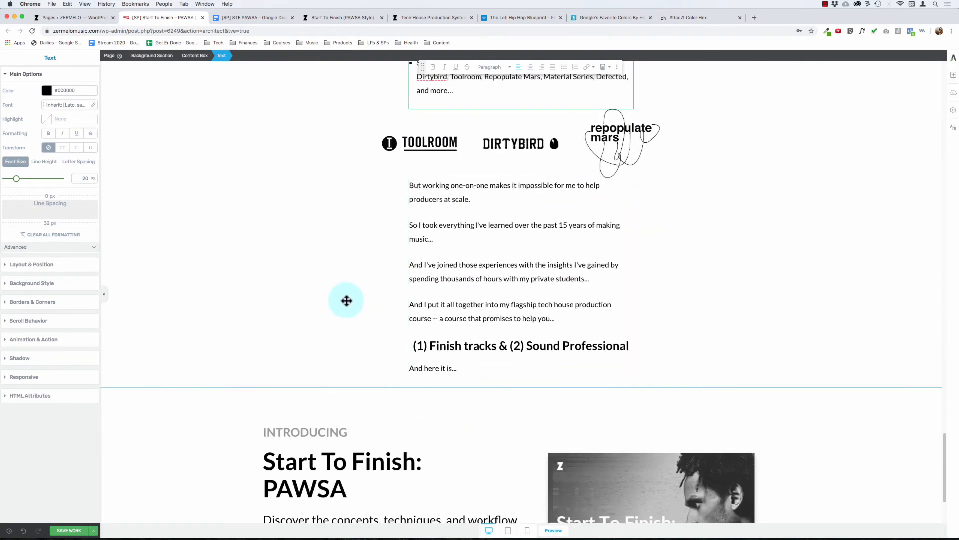
{"action": "left_click", "coordinate": [276, 247]}
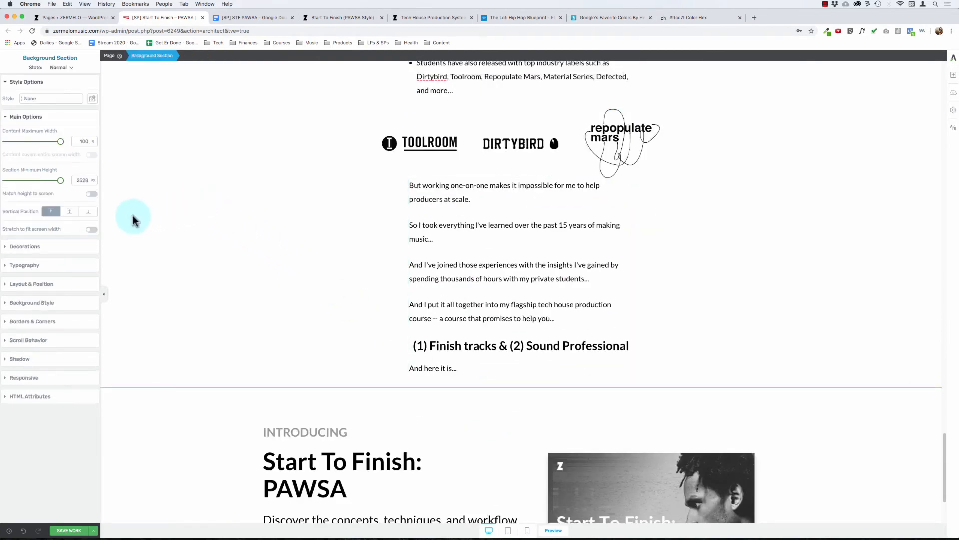
{"action": "left_click", "coordinate": [34, 306]}
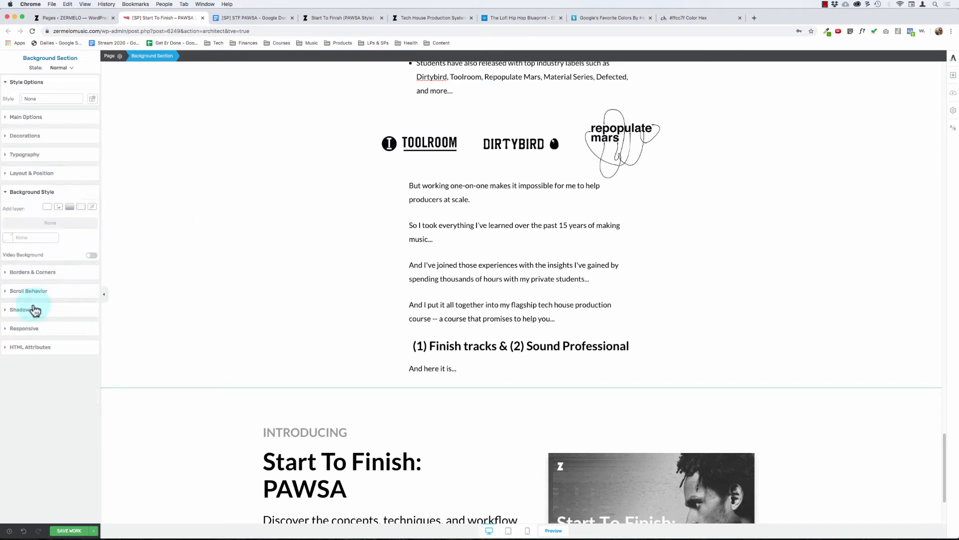
{"action": "left_click", "coordinate": [10, 239]}
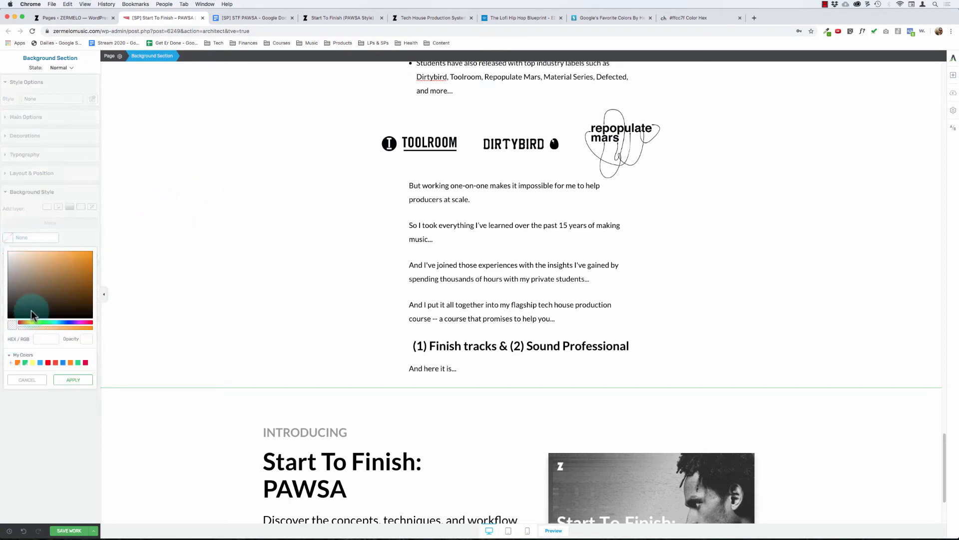
{"action": "left_click", "coordinate": [43, 339]}
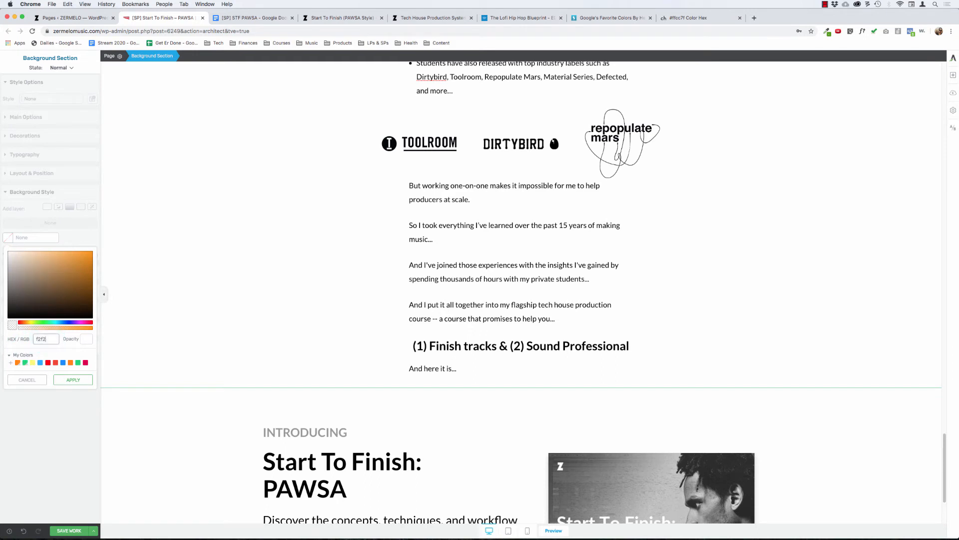
{"action": "left_click", "coordinate": [73, 380]}
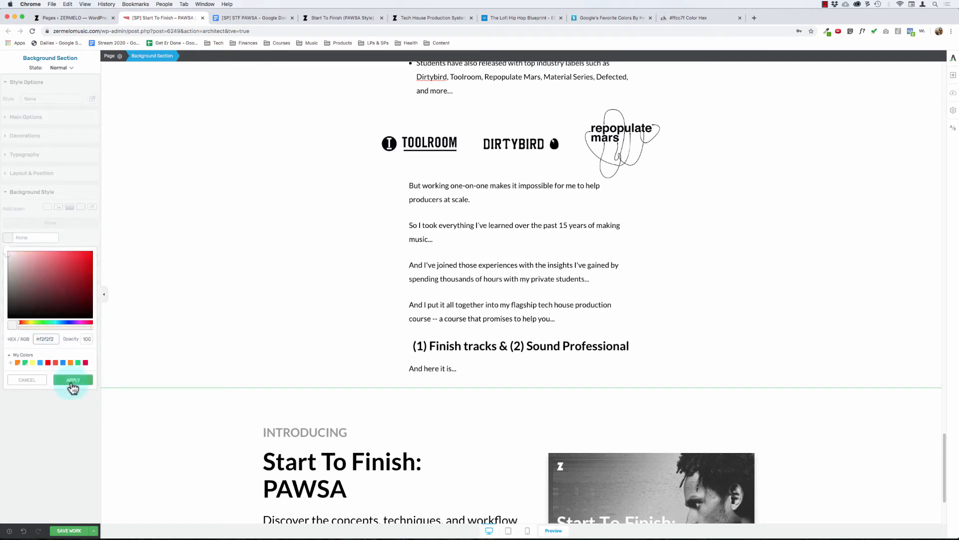
Step: Add a 1 px solid top border to the background section holding the "Introducing Start To Finish: PAWSA" content
{"action": "left_click", "coordinate": [265, 433]}
{"action": "left_click", "coordinate": [188, 454]}
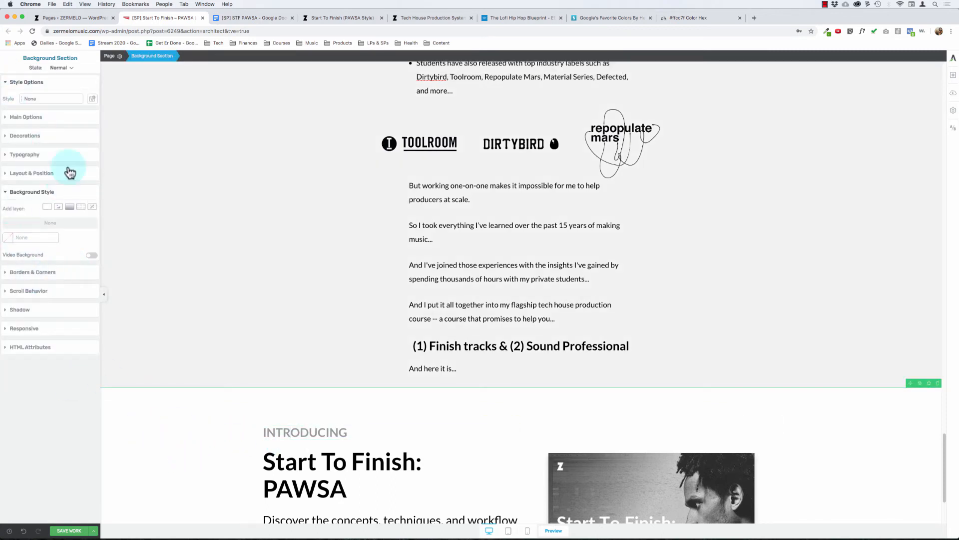
{"action": "left_click", "coordinate": [40, 271]}
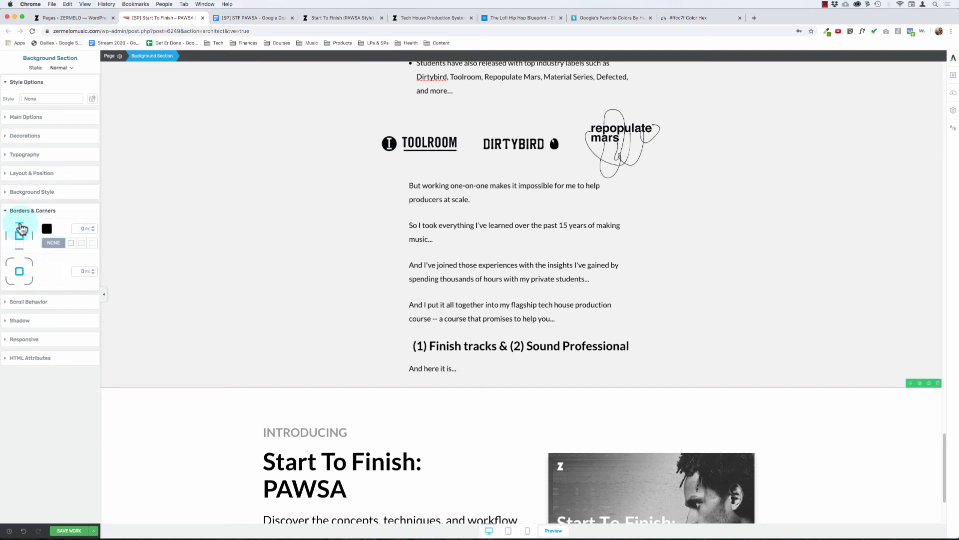
{"action": "left_click", "coordinate": [93, 227]}
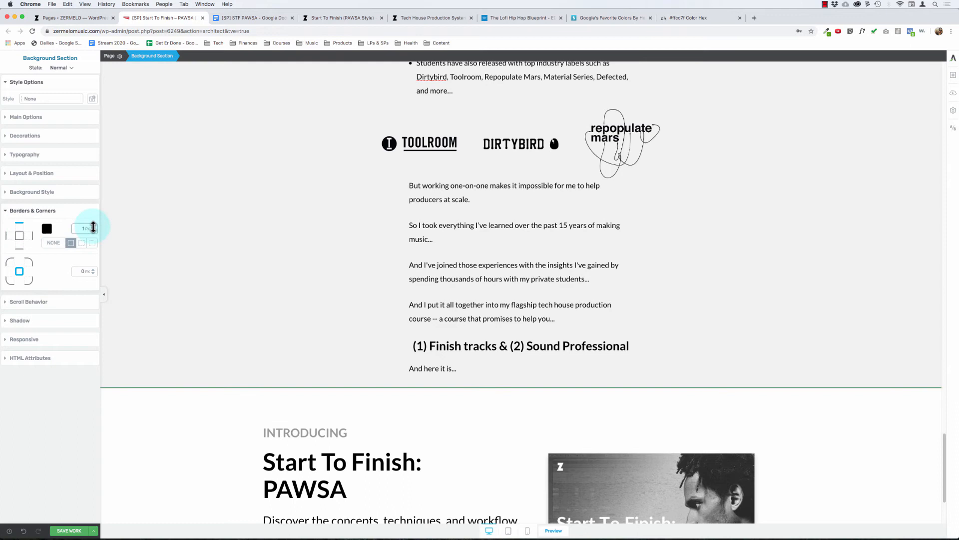
{"action": "left_click", "coordinate": [18, 250]}
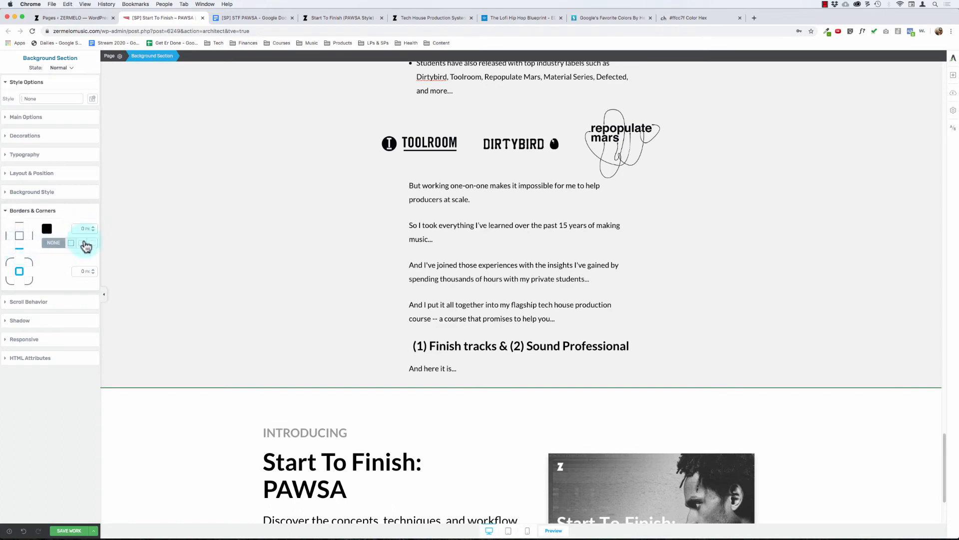
{"action": "left_click", "coordinate": [411, 231]}
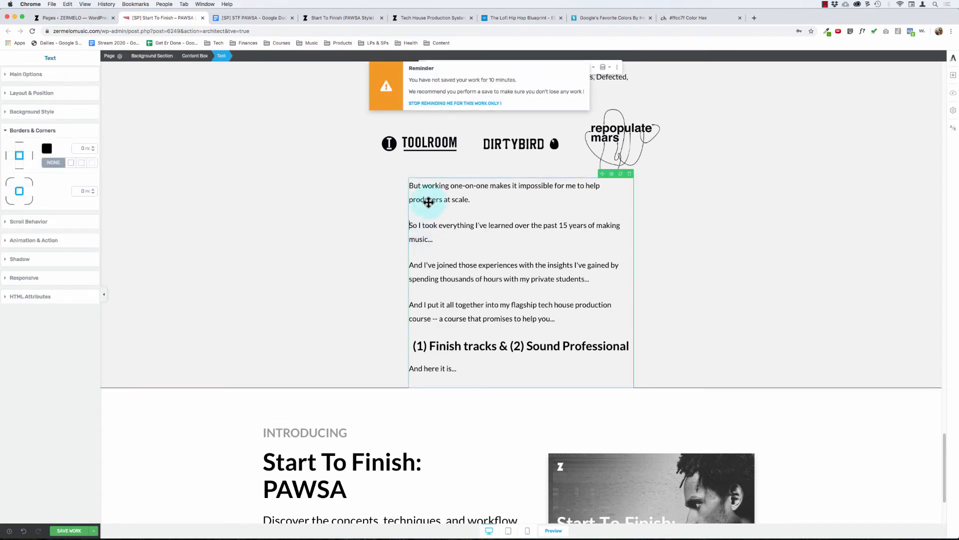
Step: Set the top border color of the "Introducing" background section to #999999
{"action": "left_click", "coordinate": [154, 429]}
{"action": "left_click", "coordinate": [47, 230]}
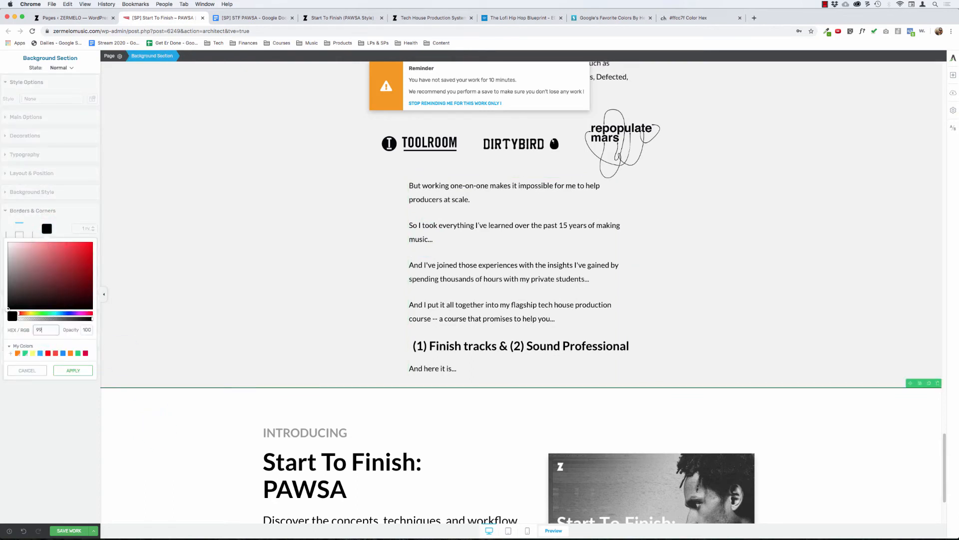
{"action": "type", "text": "999999"}
{"action": "left_click", "coordinate": [73, 370]}
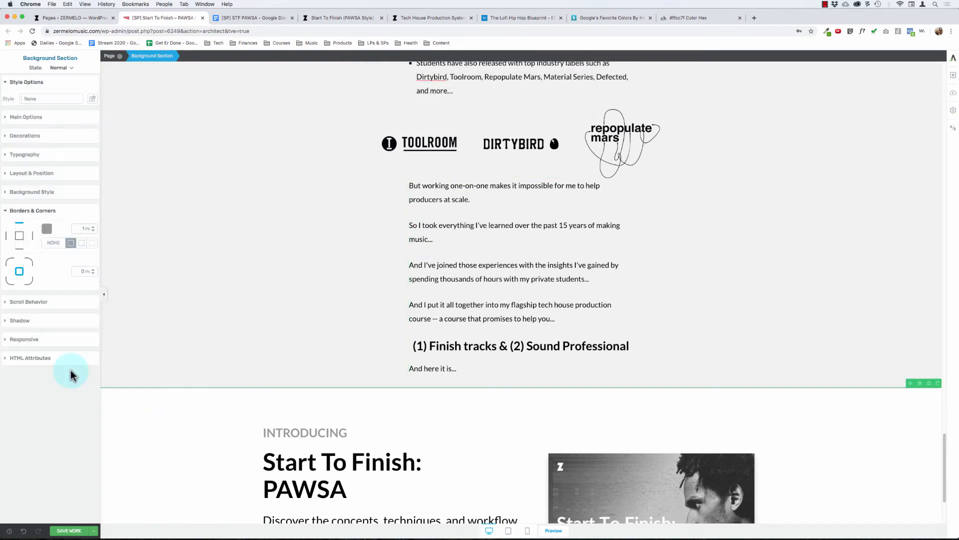
Step: Give the bottom edge of the "Introducing" background section a 1 px border colored #999999 and check the section's borders
{"action": "left_click", "coordinate": [21, 244]}
{"action": "left_click", "coordinate": [47, 228]}
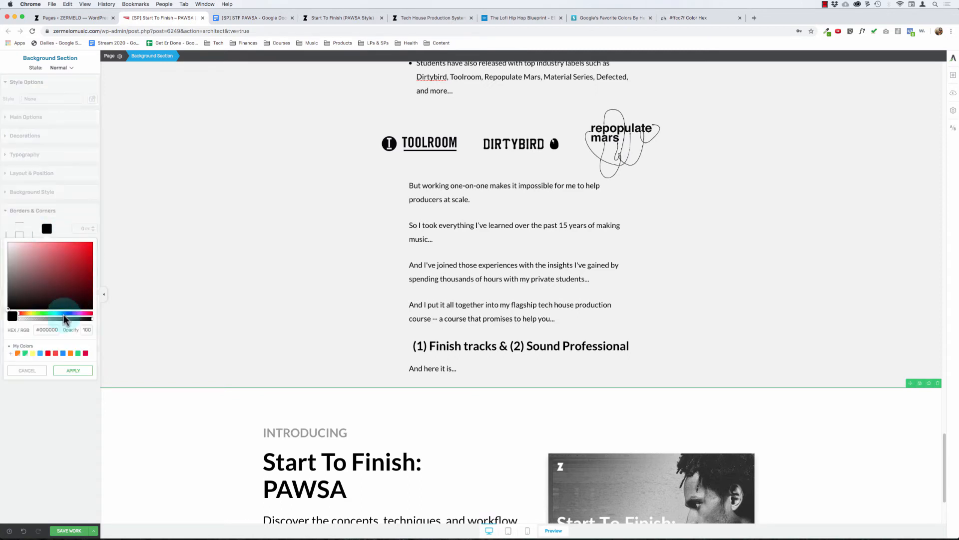
{"action": "left_click", "coordinate": [50, 329]}
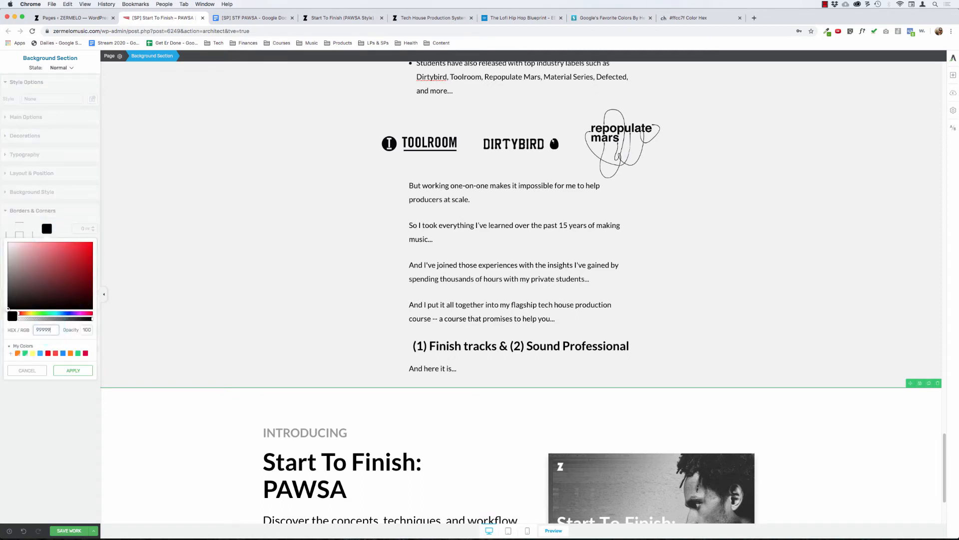
{"action": "type", "text": "999999"}
{"action": "left_click", "coordinate": [73, 370]}
{"action": "left_click", "coordinate": [552, 244]}
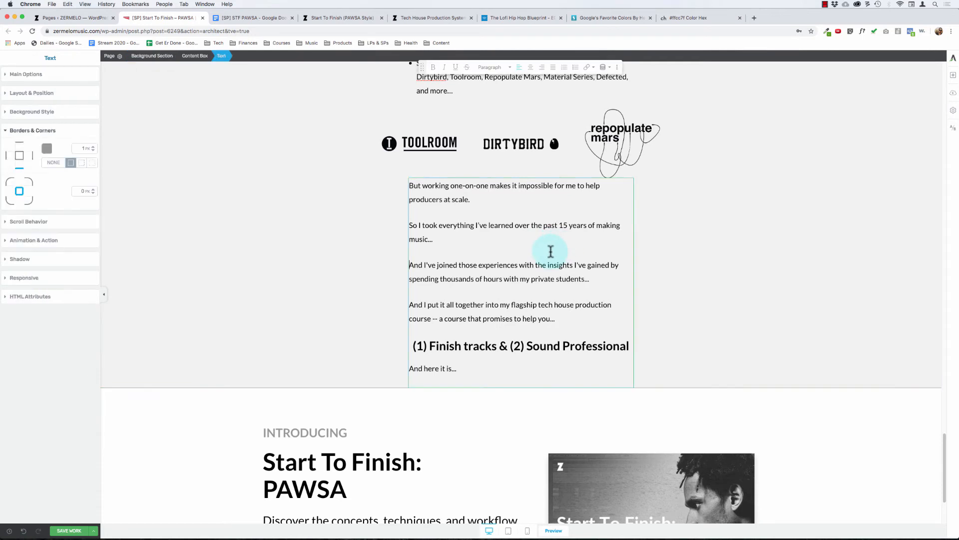
{"action": "left_click", "coordinate": [529, 277]}
{"action": "scroll", "coordinate": [530, 280], "scroll_direction": "down", "scroll_amount": 3}
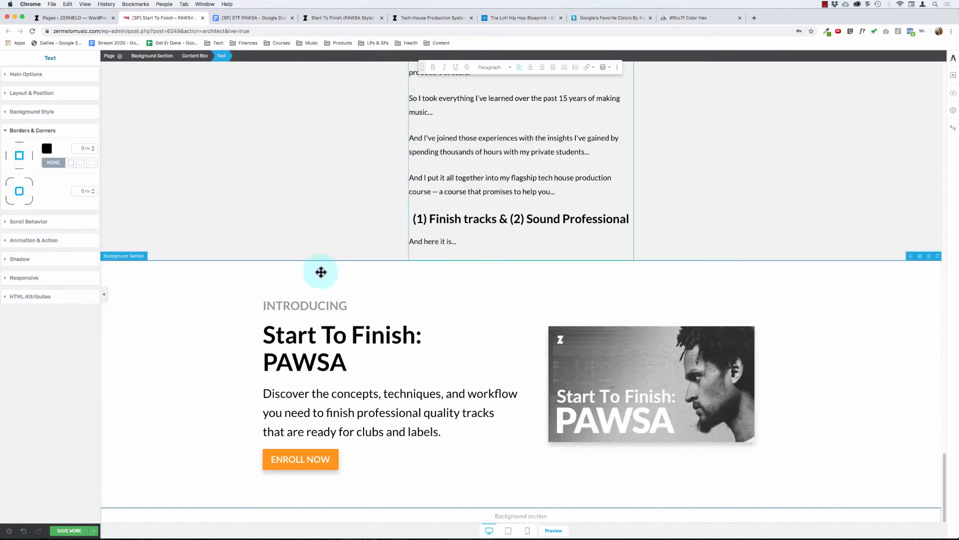
{"action": "left_click", "coordinate": [156, 364]}
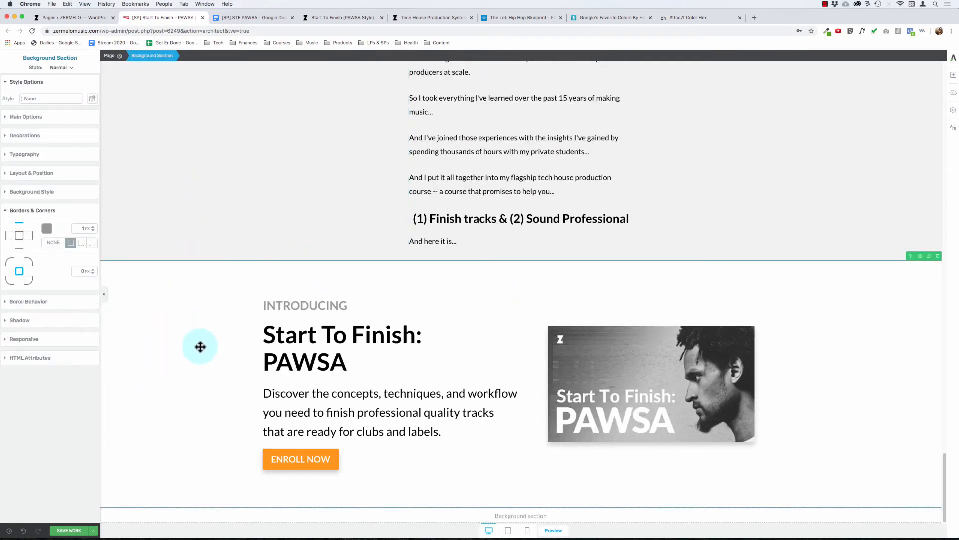
Step: Set the solid background color of the "Here's How I Can Help..." section to #f9f9f9
{"action": "scroll", "coordinate": [159, 357], "scroll_direction": "up", "scroll_amount": 3}
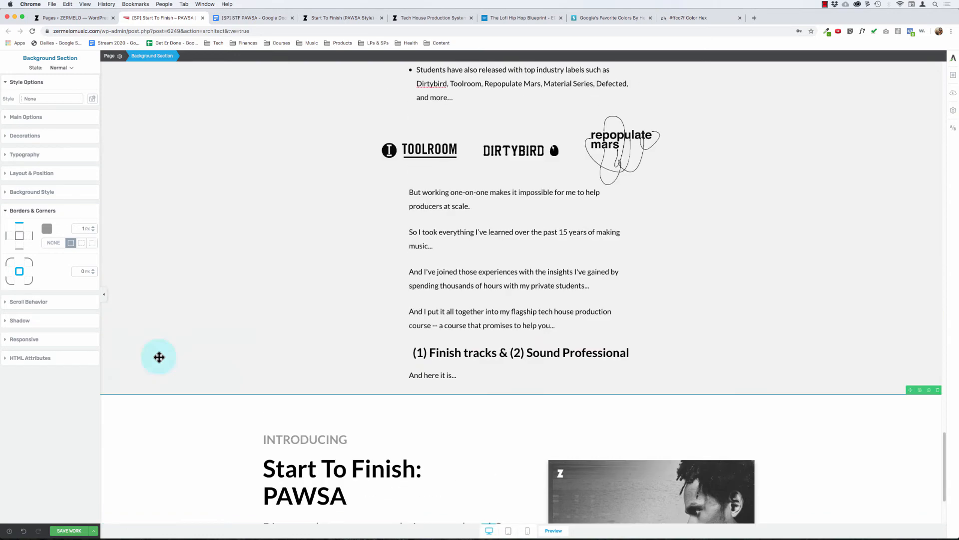
{"action": "left_click", "coordinate": [132, 216]}
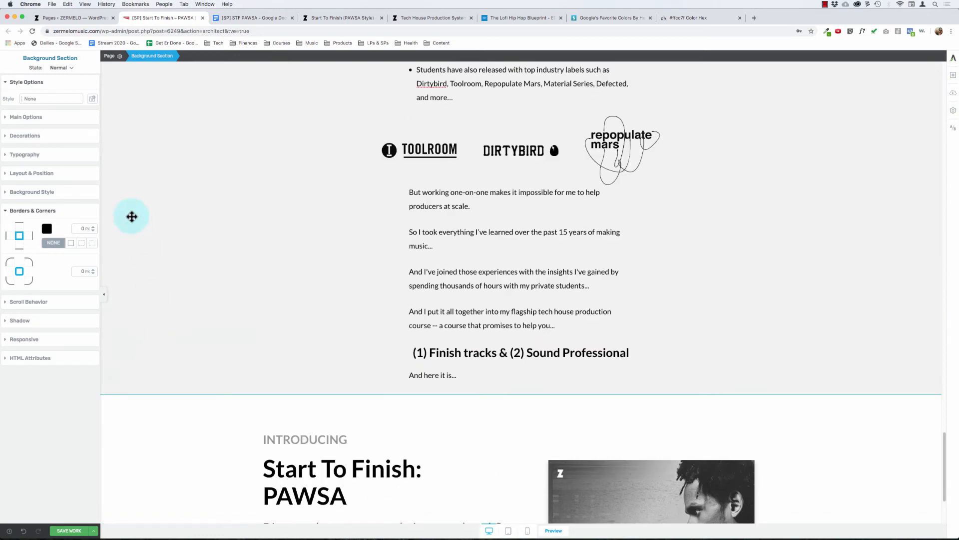
{"action": "left_click", "coordinate": [33, 192]}
{"action": "left_click", "coordinate": [8, 238]}
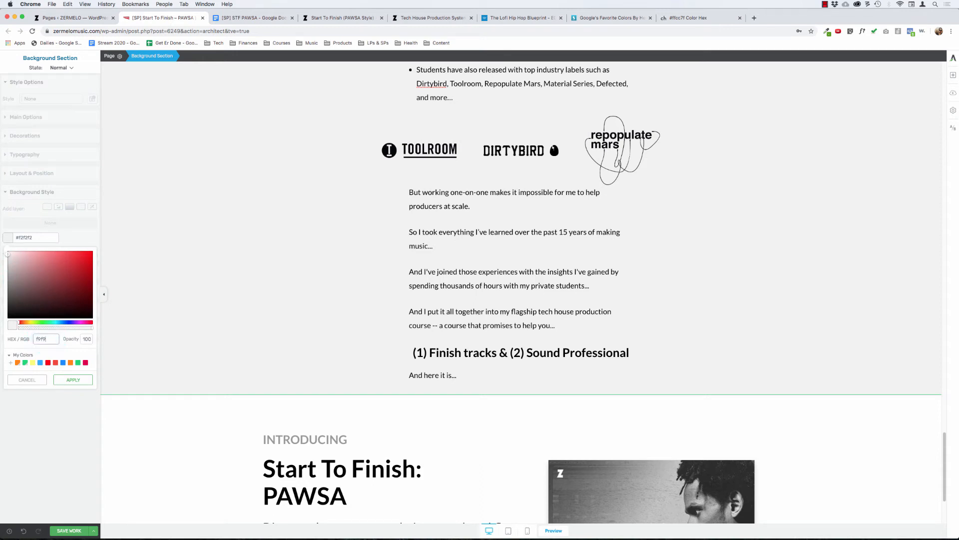
{"action": "left_click", "coordinate": [90, 386]}
Step: Remove the solid background color from the "Here's How I Can Help..." section
{"action": "left_click", "coordinate": [263, 453]}
{"action": "left_click", "coordinate": [278, 468]}
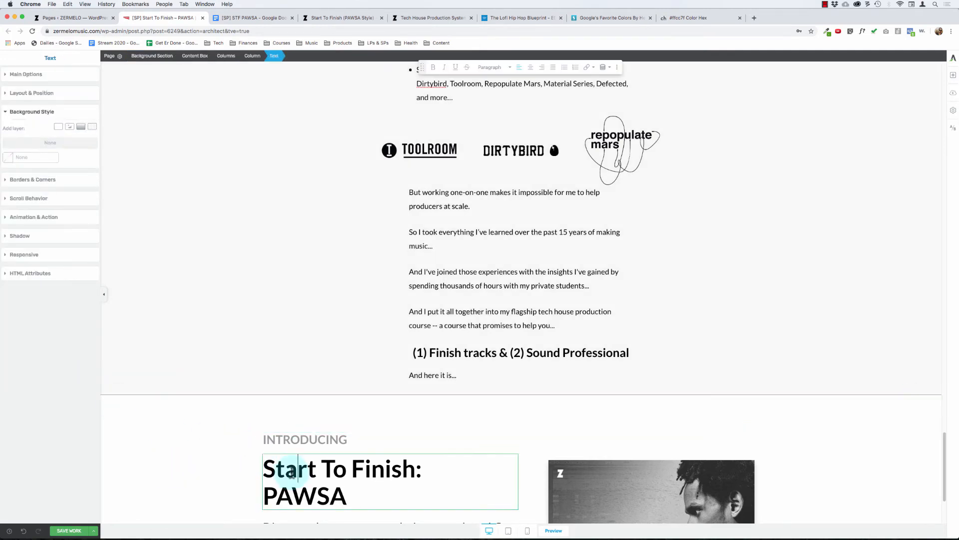
{"action": "scroll", "coordinate": [287, 469], "scroll_direction": "down", "scroll_amount": 3}
{"action": "left_click", "coordinate": [163, 399]}
{"action": "scroll", "coordinate": [162, 399], "scroll_direction": "up", "scroll_amount": 4}
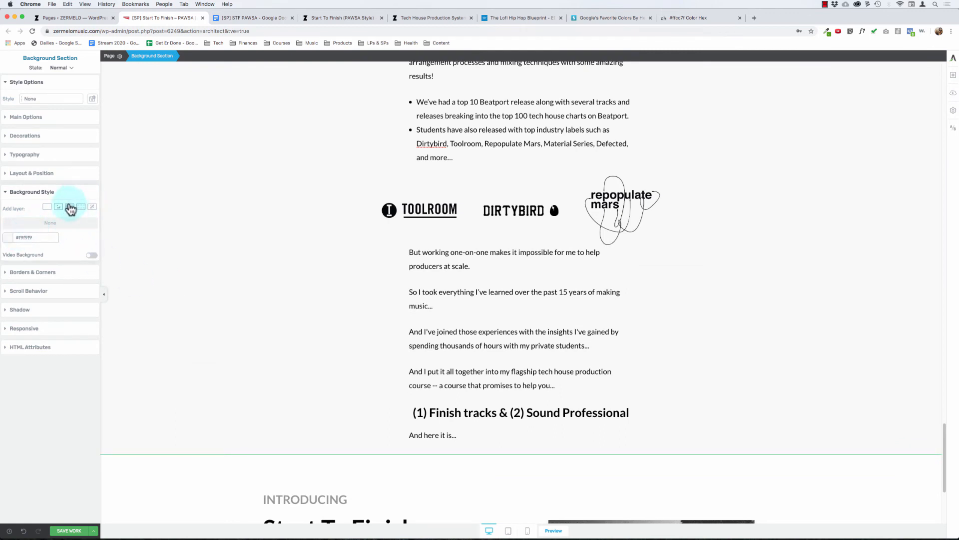
{"action": "left_click", "coordinate": [38, 238]}
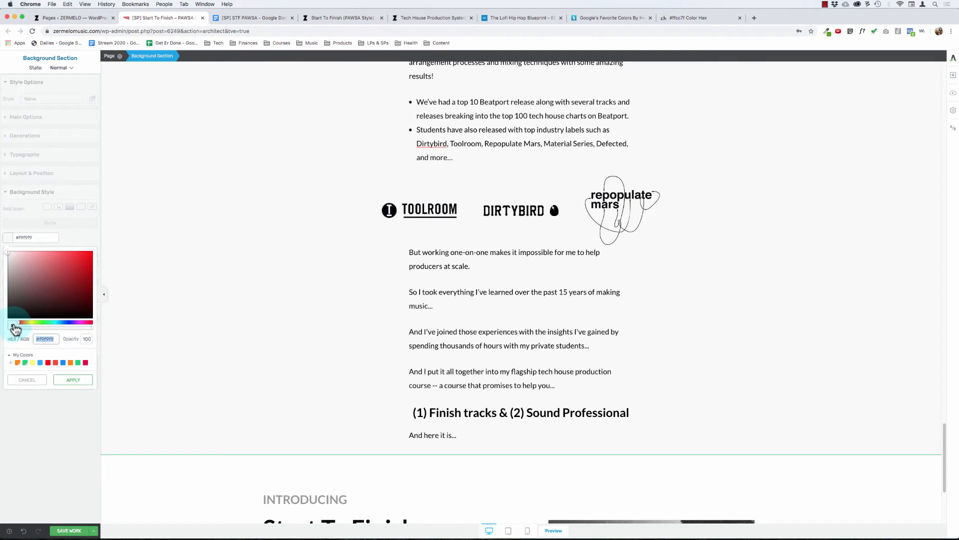
{"action": "left_click", "coordinate": [72, 379]}
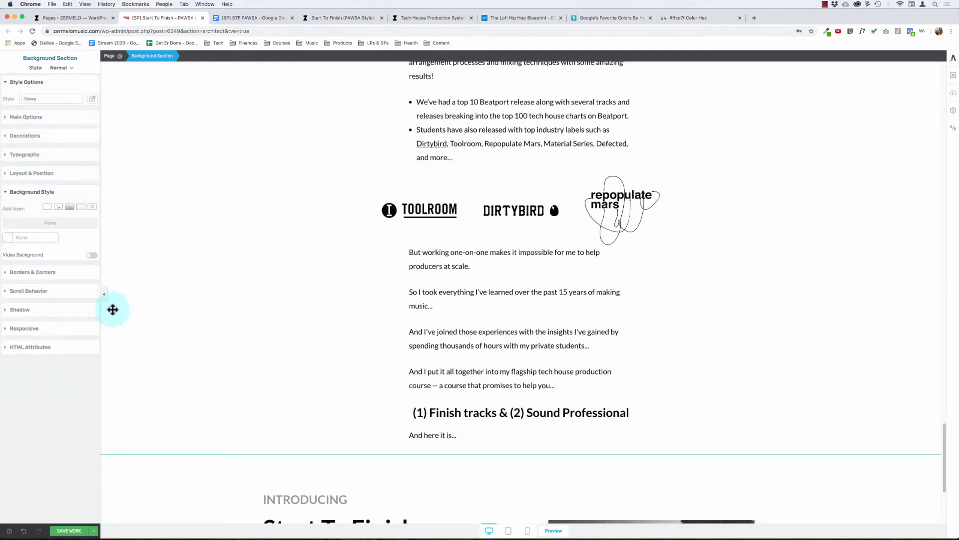
Step: Add a linear gradient background layer at 180° to the "Here's How I Can Help..." section with #f9f9f9 as its start color
{"action": "left_click", "coordinate": [63, 248]}
{"action": "left_click", "coordinate": [70, 208]}
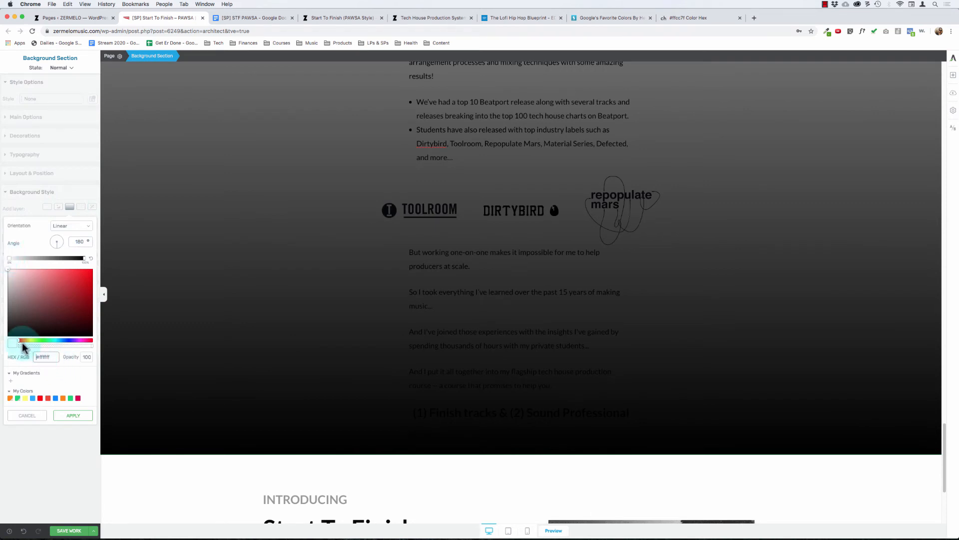
{"action": "left_click", "coordinate": [58, 357]}
{"action": "left_click_drag", "start_coordinate": [52, 356], "coordinate": [21, 348]}
{"action": "type", "text": "f2f2"}
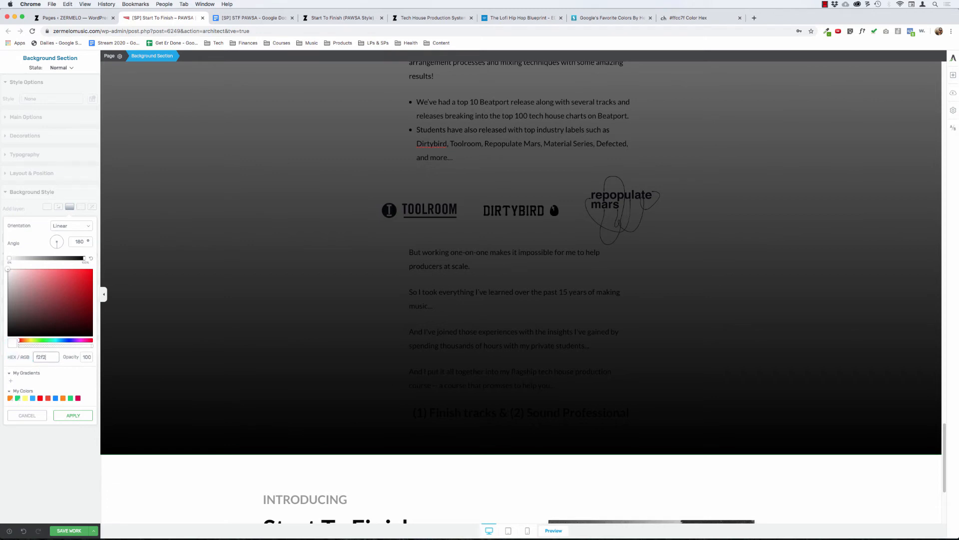
{"action": "type", "text": "f2"}
{"action": "left_click", "coordinate": [70, 415]}
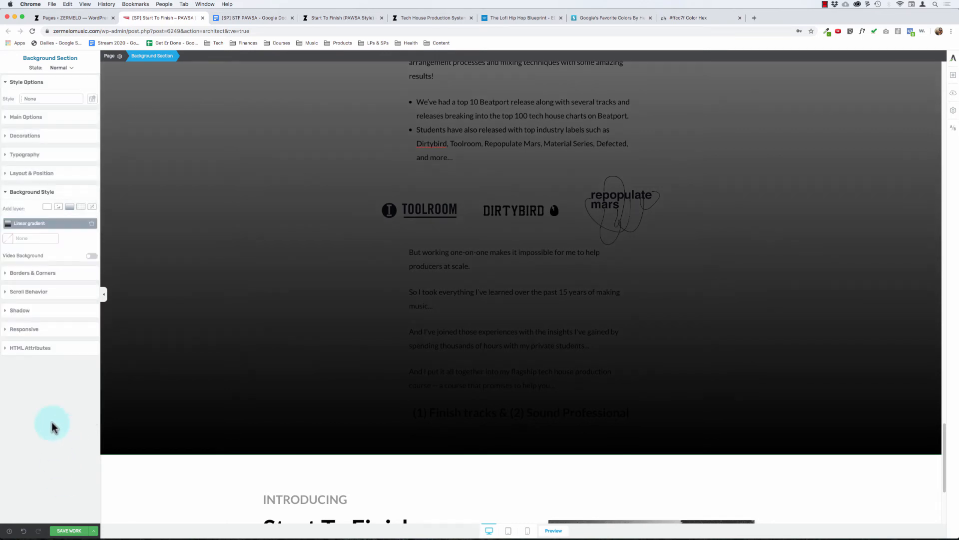
Step: Set the end color of the section's linear gradient to #f2f2f2
{"action": "left_click", "coordinate": [58, 223]}
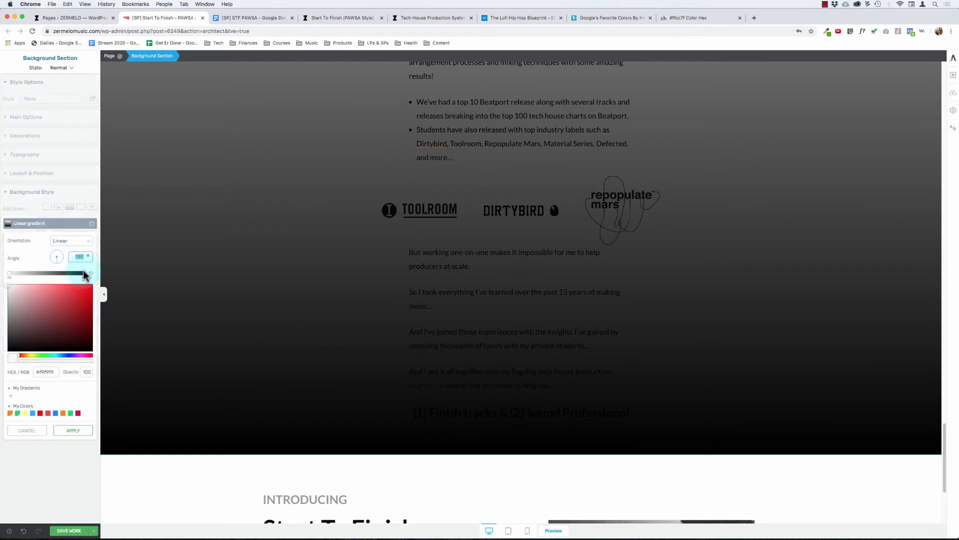
{"action": "left_click", "coordinate": [84, 273]}
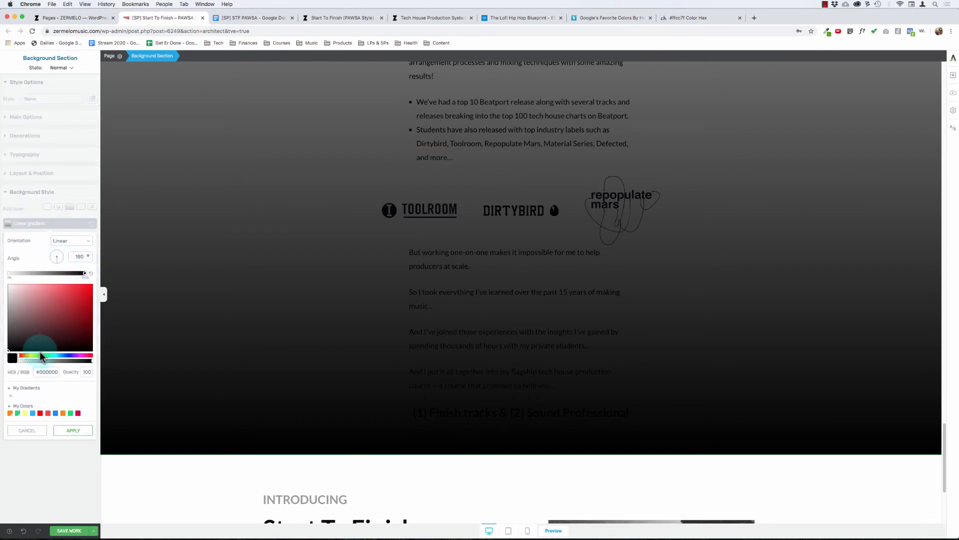
{"action": "left_click", "coordinate": [47, 372]}
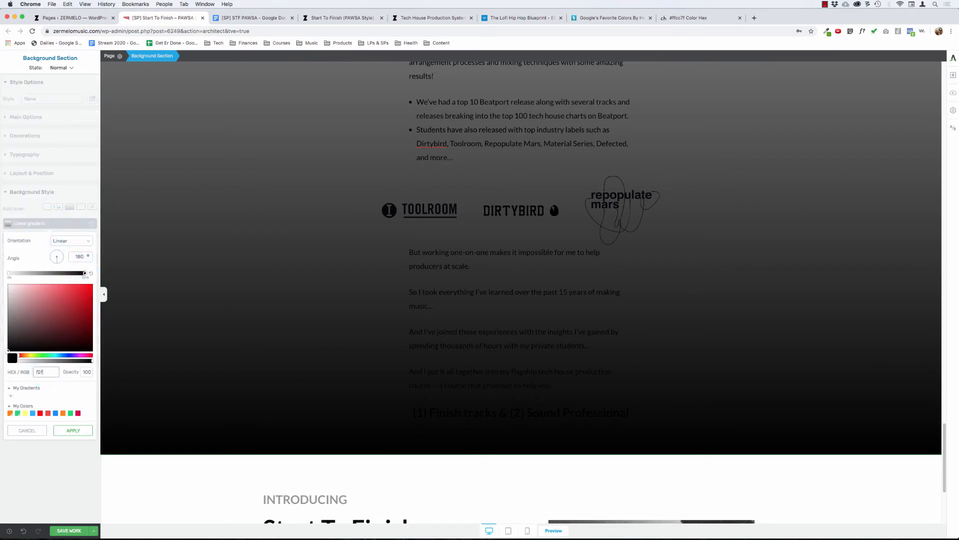
{"action": "left_click", "coordinate": [73, 429]}
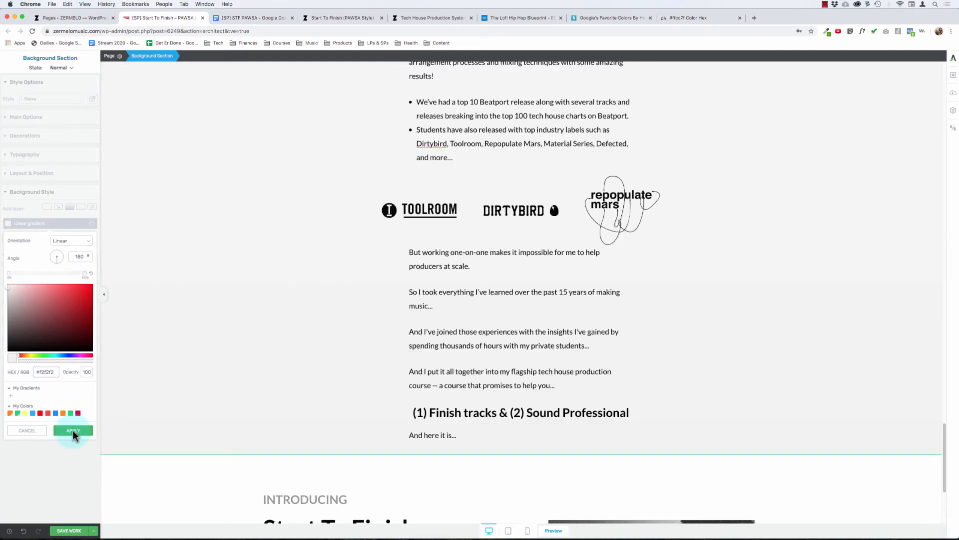
Step: Examine how the gradient background of the "Here's How I Can Help..." section meets the solution section above and the "Introducing" section below
{"action": "left_click", "coordinate": [201, 388]}
{"action": "scroll", "coordinate": [202, 387], "scroll_direction": "up", "scroll_amount": 15}
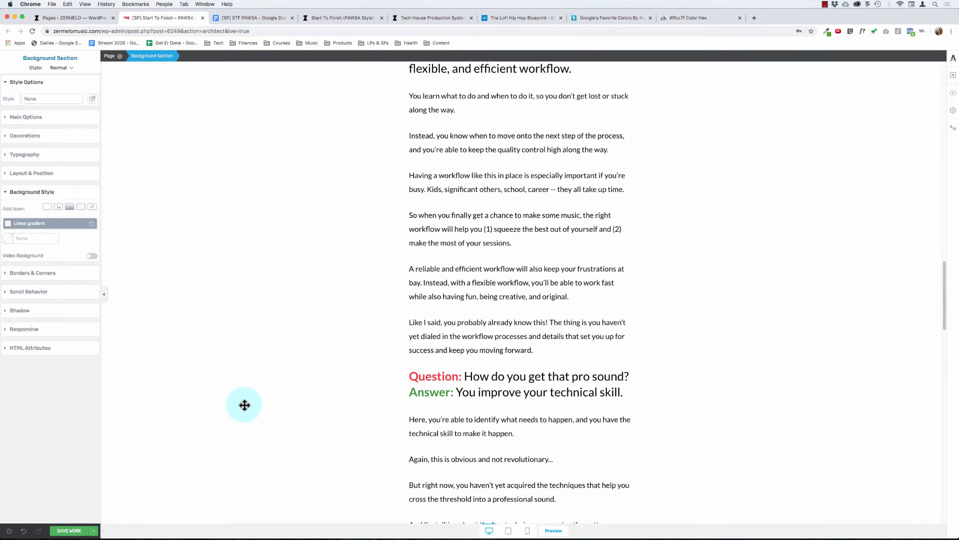
{"action": "scroll", "coordinate": [355, 412], "scroll_direction": "down", "scroll_amount": 5}
{"action": "scroll", "coordinate": [324, 334], "scroll_direction": "down", "scroll_amount": 15}
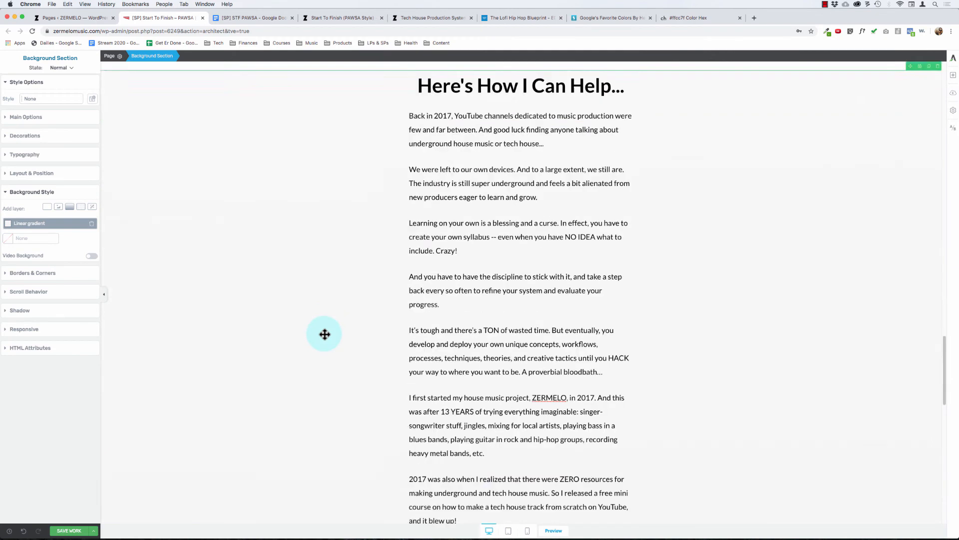
{"action": "scroll", "coordinate": [325, 335], "scroll_direction": "down", "scroll_amount": 10}
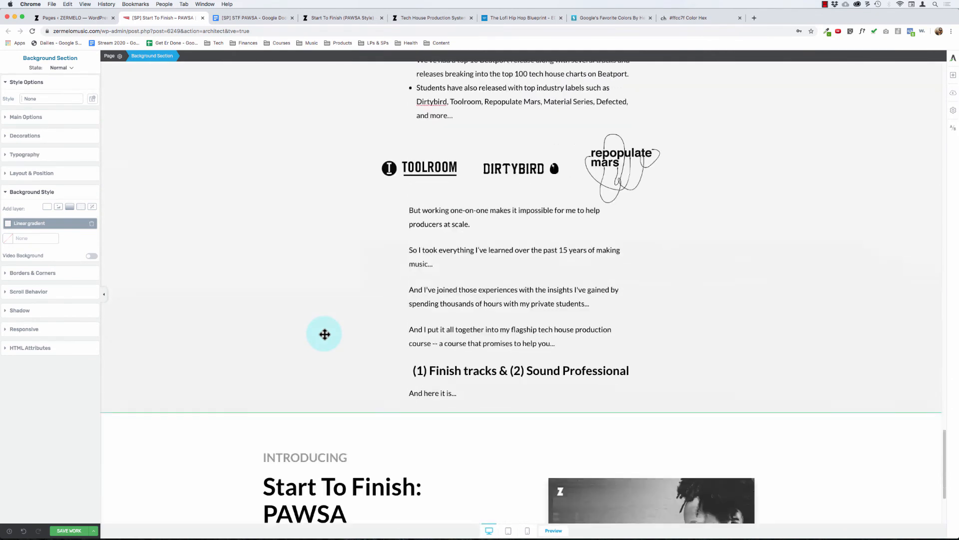
{"action": "left_click", "coordinate": [324, 389]}
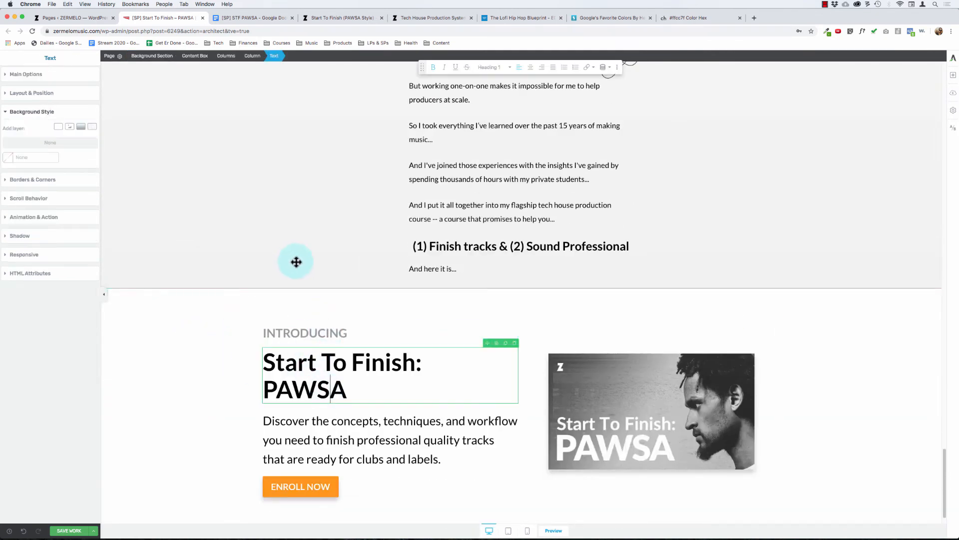
{"action": "left_click", "coordinate": [318, 423]}
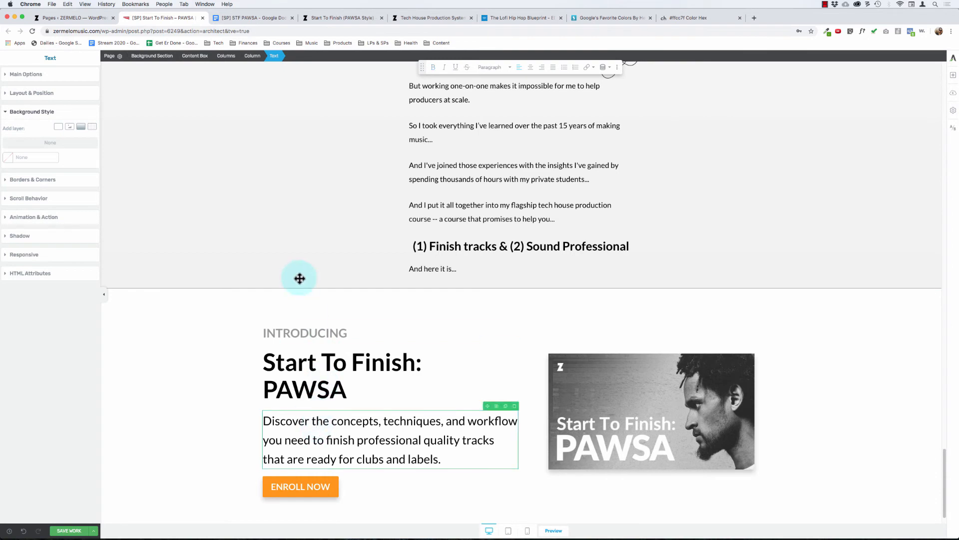
{"action": "scroll", "coordinate": [275, 206], "scroll_direction": "up", "scroll_amount": 3}
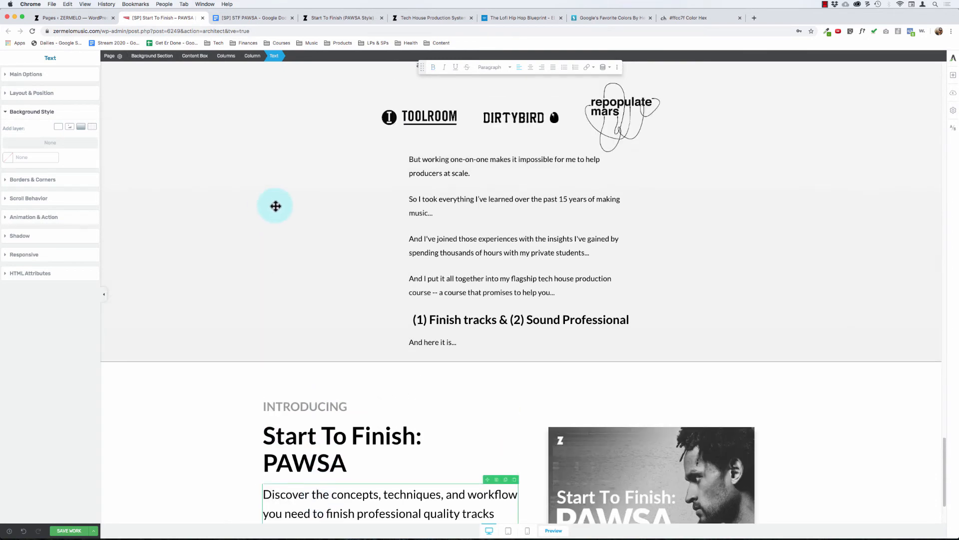
{"action": "scroll", "coordinate": [276, 206], "scroll_direction": "up", "scroll_amount": 10}
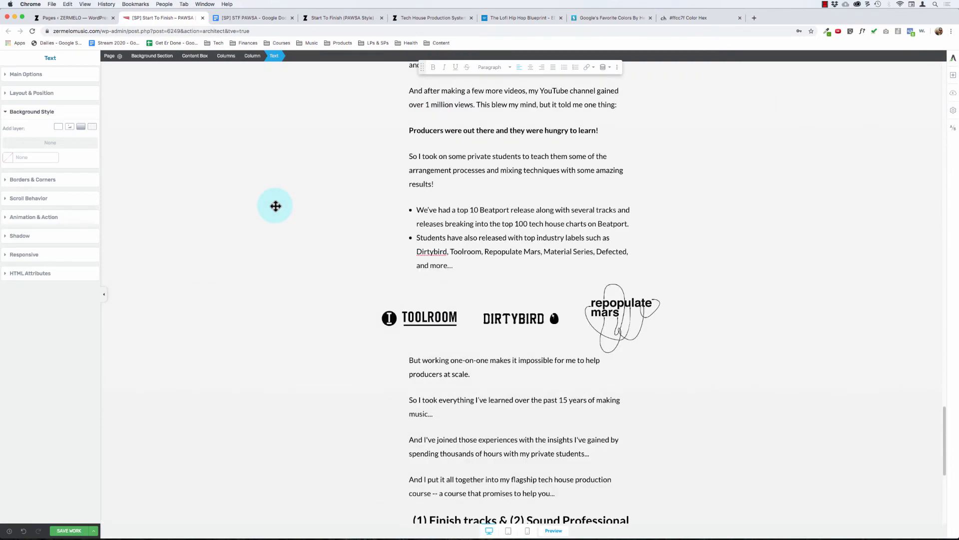
{"action": "scroll", "coordinate": [276, 205], "scroll_direction": "up", "scroll_amount": 20}
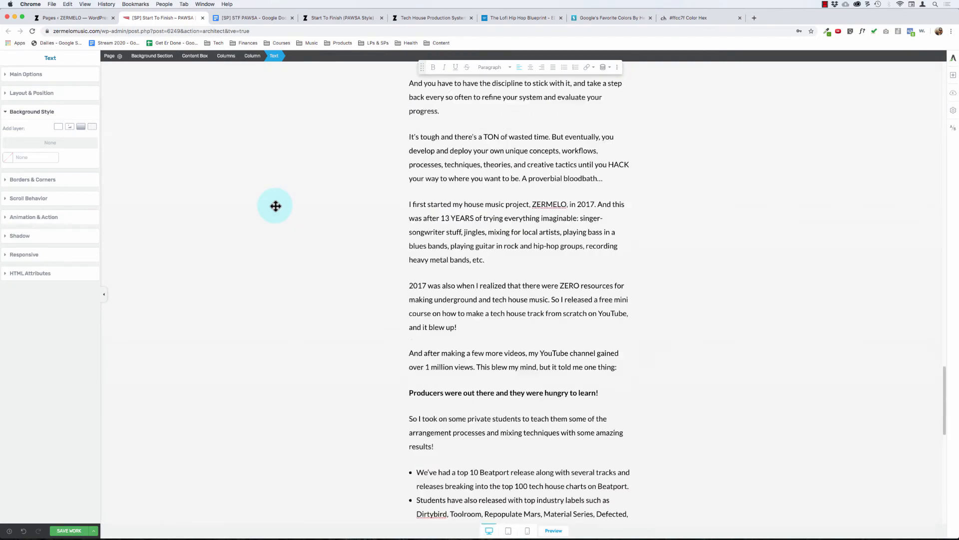
{"action": "left_click", "coordinate": [368, 193]}
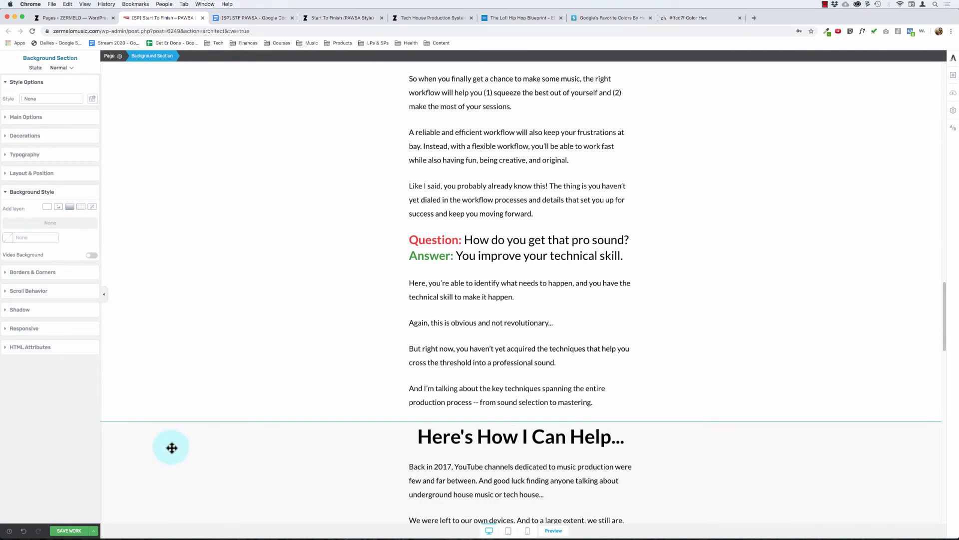
Step: Replace the gradient layer of the "Here's How I Can Help..." section with the solid background color #f2f2f2
{"action": "left_click", "coordinate": [70, 206]}
{"action": "left_click", "coordinate": [91, 223]}
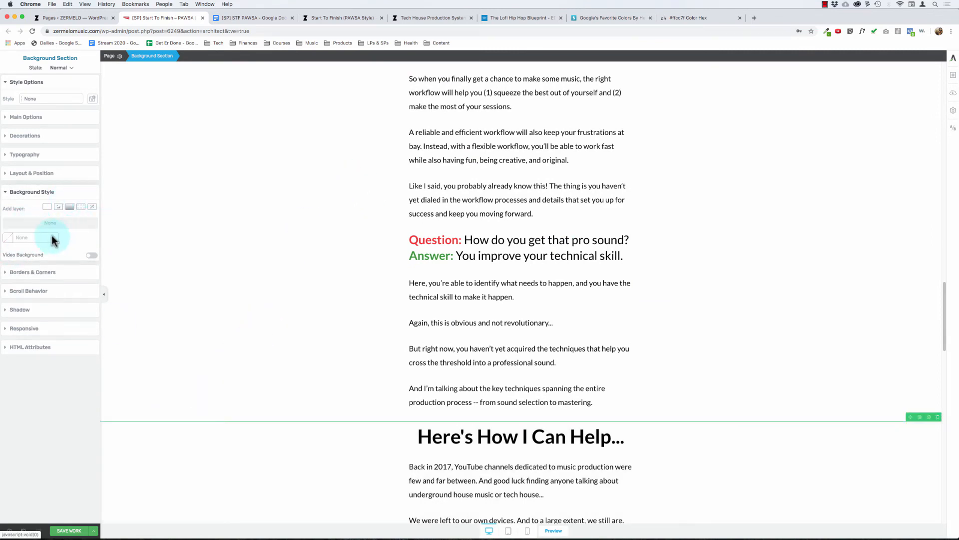
{"action": "left_click", "coordinate": [8, 238]}
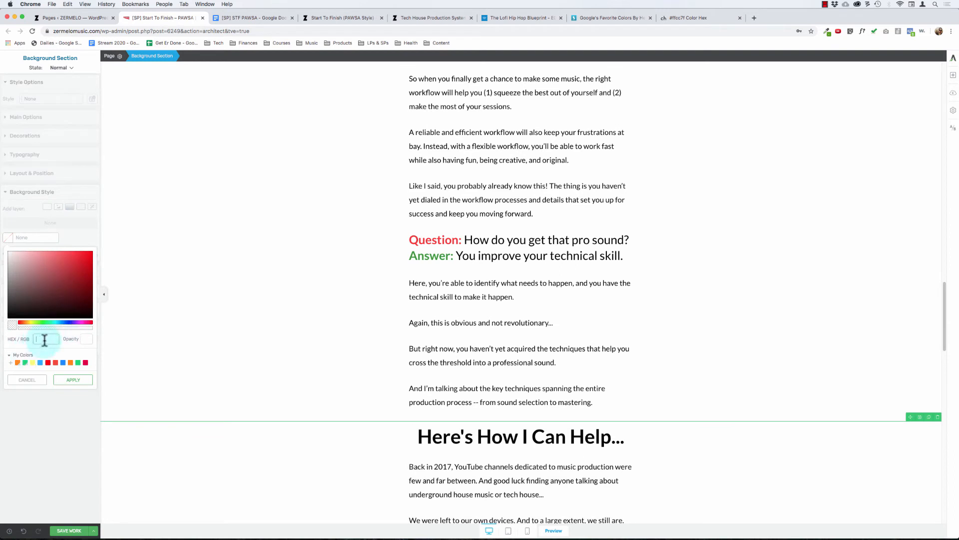
{"action": "type", "text": "f2f2f2"}
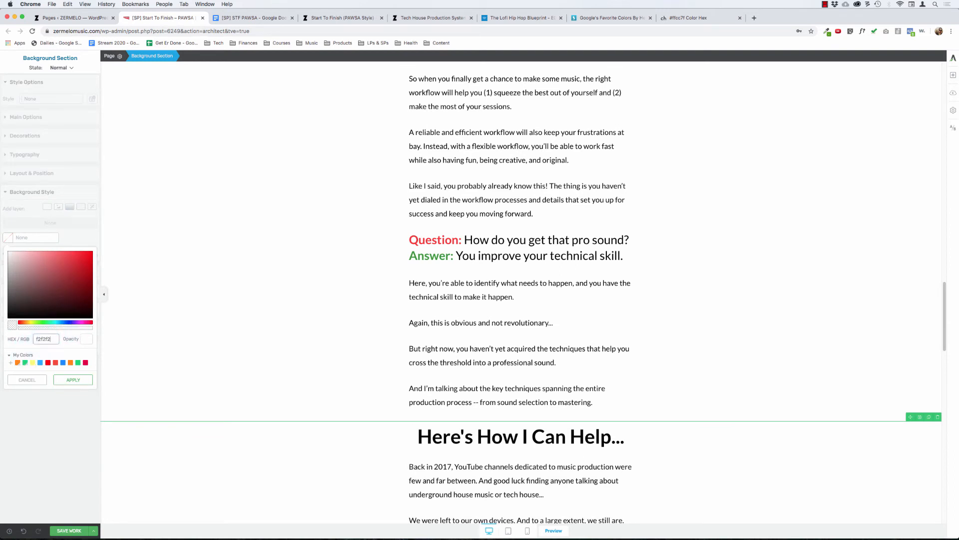
{"action": "left_click", "coordinate": [82, 375]}
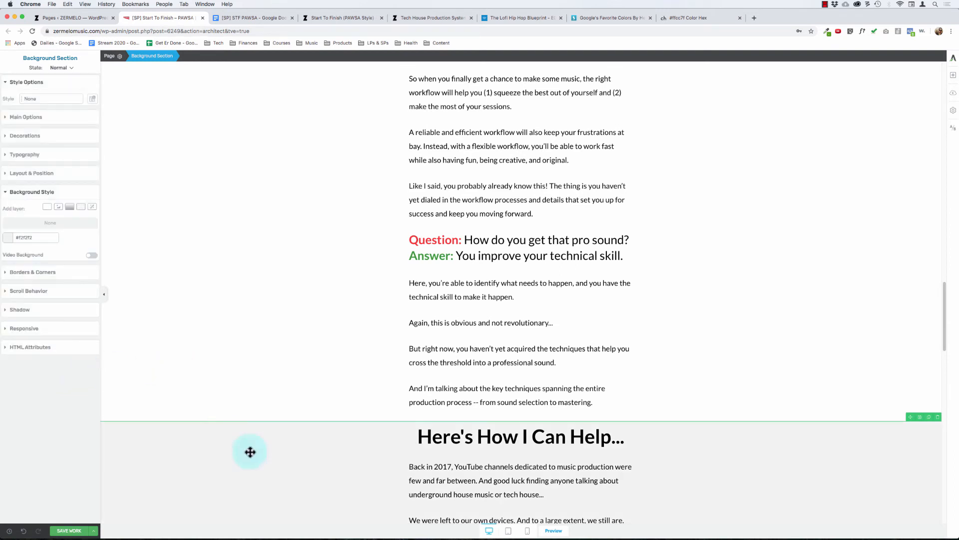
Step: Set the top and bottom padding of the "Here's How I Can Help..." section to 50 px each
{"action": "scroll", "coordinate": [287, 469], "scroll_direction": "down", "scroll_amount": 4}
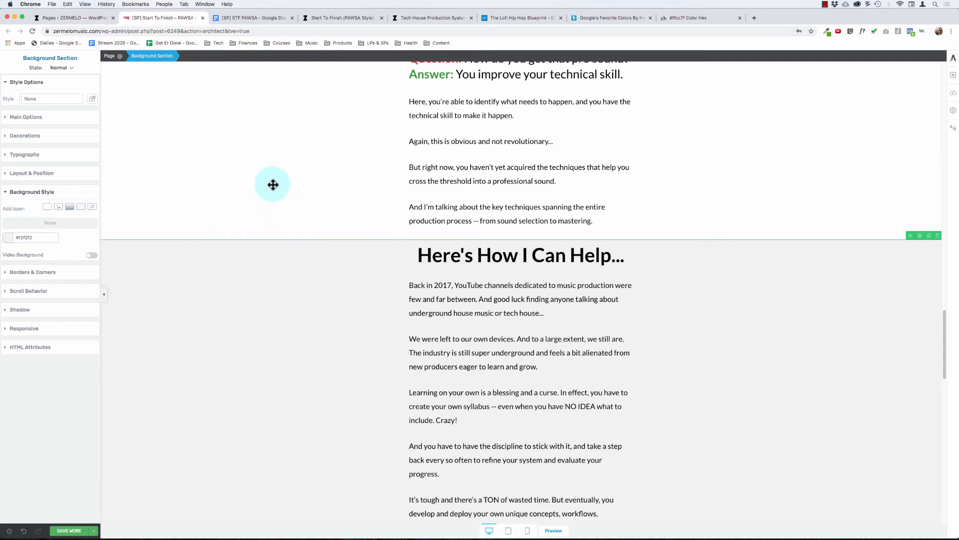
{"action": "left_click", "coordinate": [20, 275]}
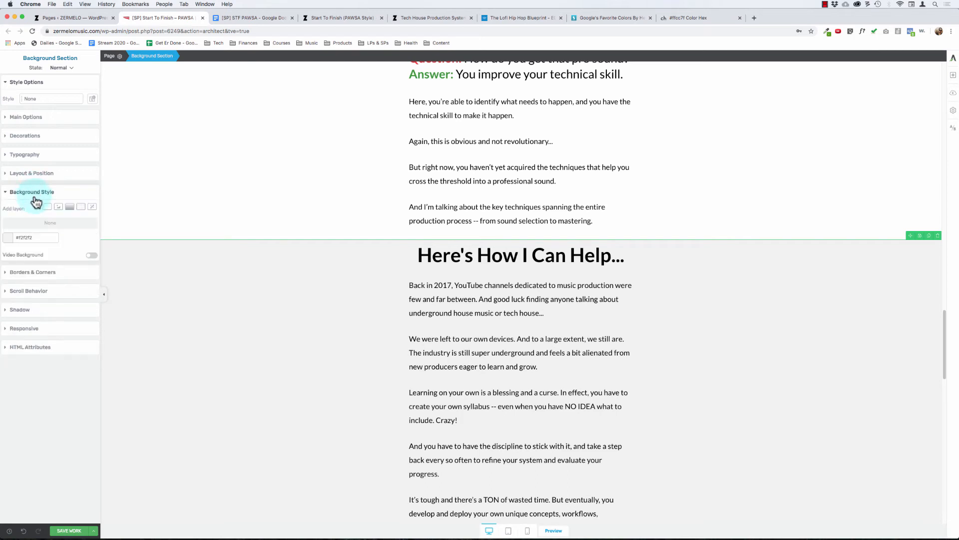
{"action": "left_click", "coordinate": [31, 173]}
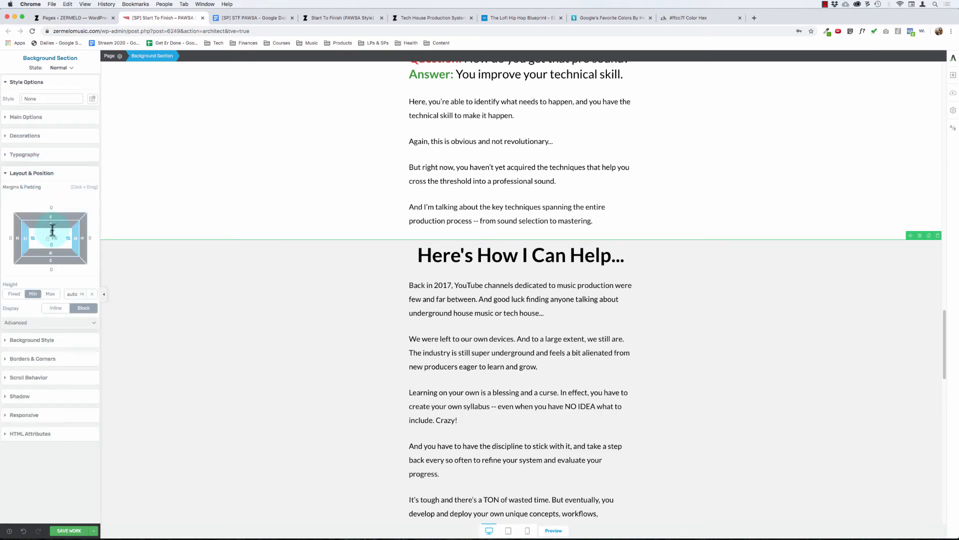
{"action": "left_click", "coordinate": [52, 229]}
{"action": "type", "text": "50"}
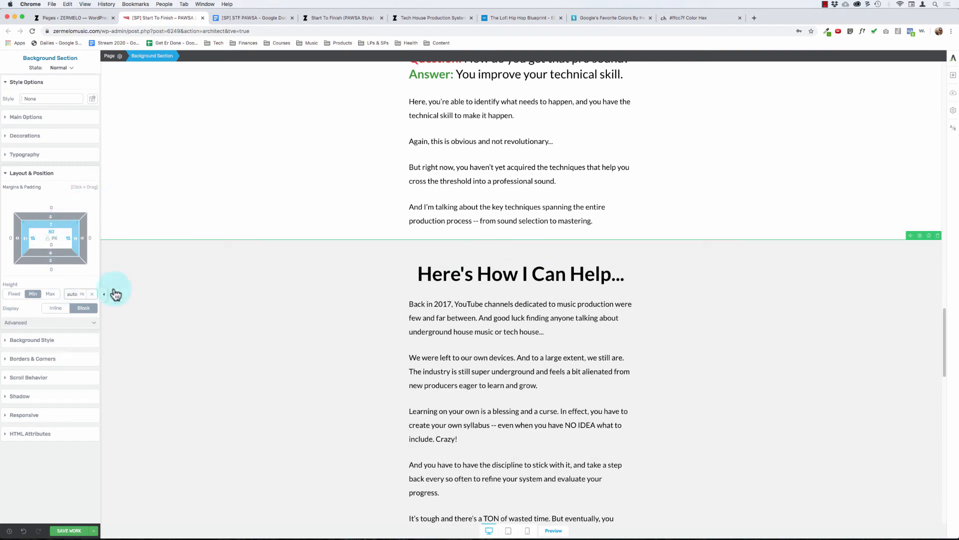
{"action": "scroll", "coordinate": [342, 370], "scroll_direction": "down", "scroll_amount": 10}
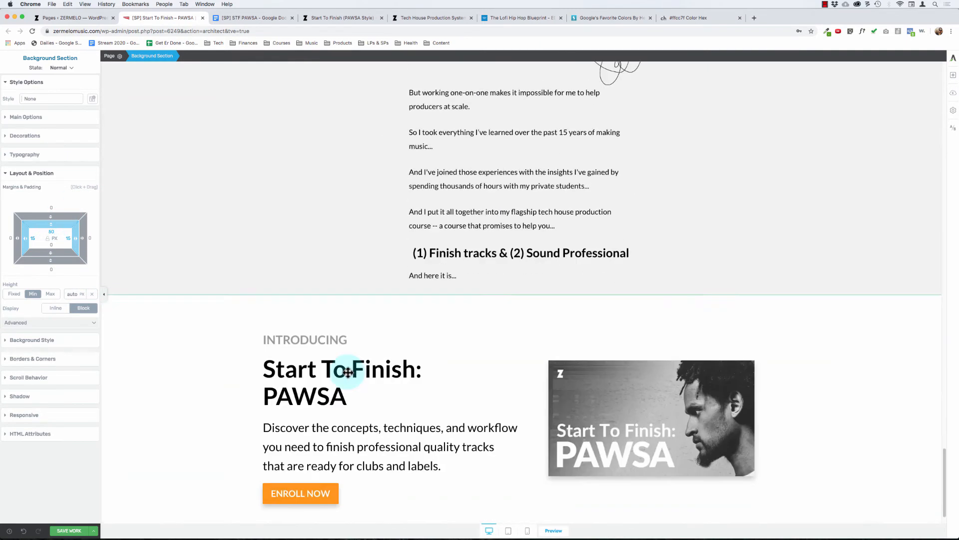
{"action": "scroll", "coordinate": [346, 373], "scroll_direction": "up", "scroll_amount": 2}
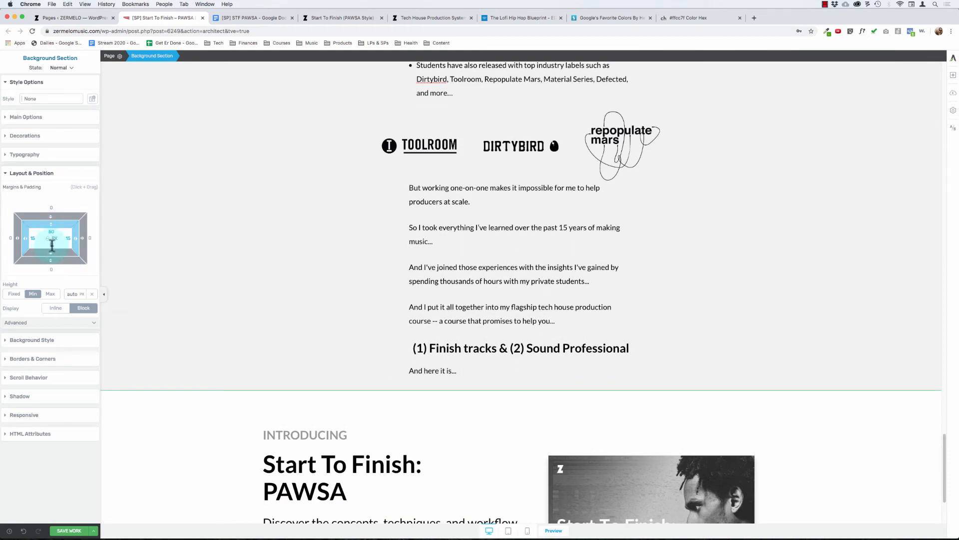
{"action": "left_click", "coordinate": [52, 245]}
{"action": "type", "text": "50"}
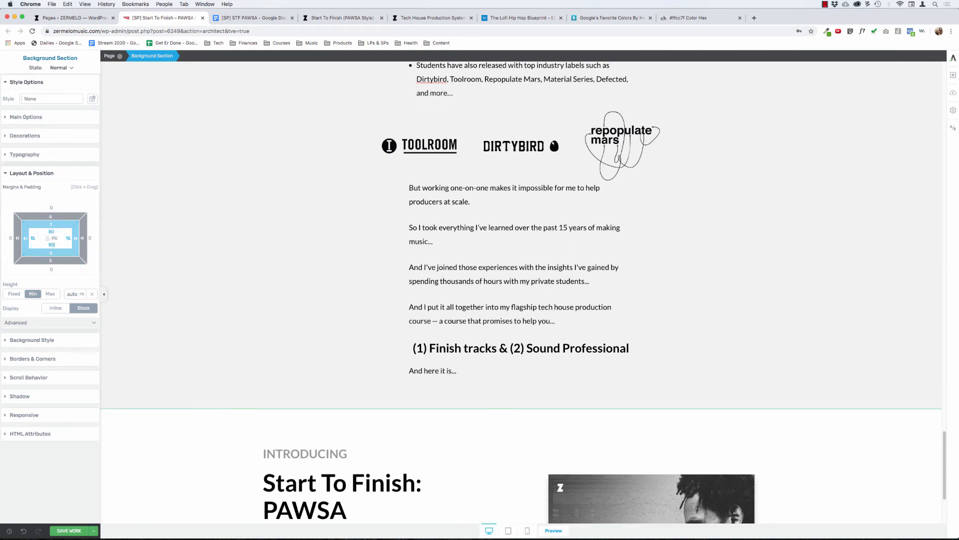
Step: Compare the padding of the "Introducing", help and solution sections, and examine the spacing up through the problem section
{"action": "left_click", "coordinate": [184, 445]}
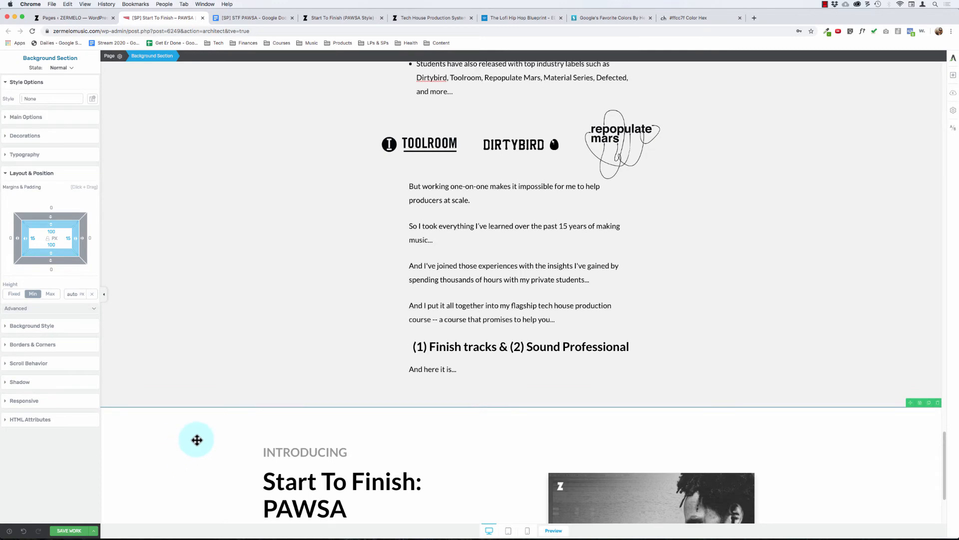
{"action": "scroll", "coordinate": [197, 439], "scroll_direction": "up", "scroll_amount": 15}
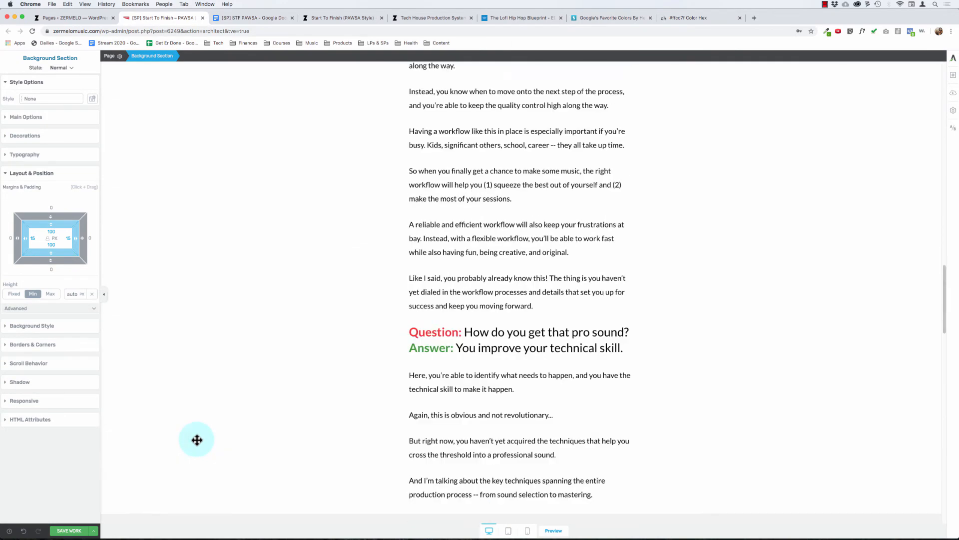
{"action": "scroll", "coordinate": [222, 397], "scroll_direction": "down", "scroll_amount": 3}
{"action": "left_click", "coordinate": [264, 488]}
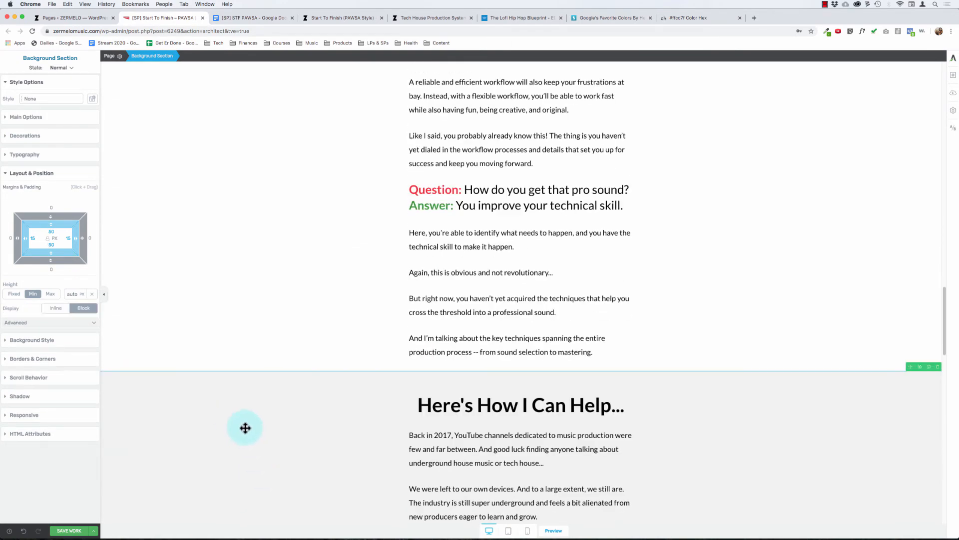
{"action": "left_click", "coordinate": [436, 245]}
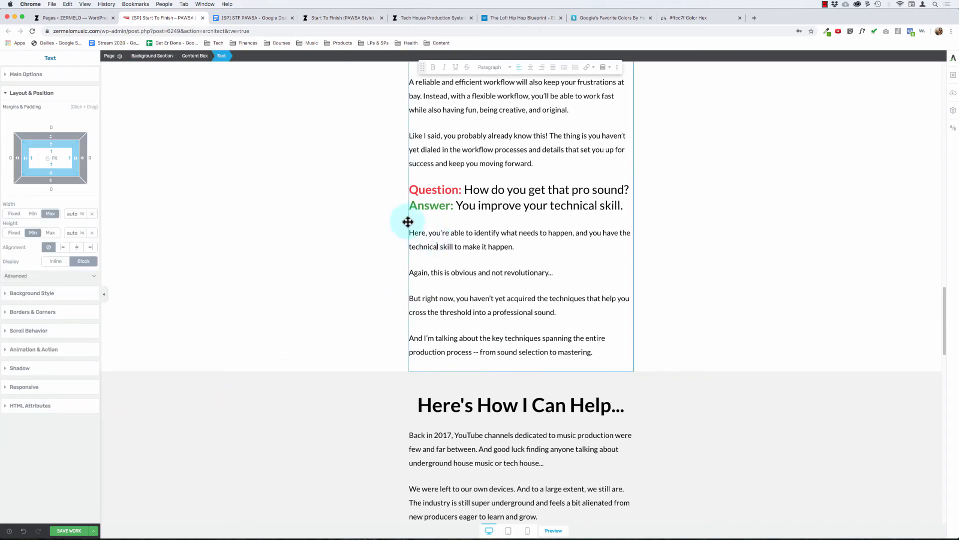
{"action": "left_click", "coordinate": [325, 169]}
{"action": "scroll", "coordinate": [326, 169], "scroll_direction": "up", "scroll_amount": 10}
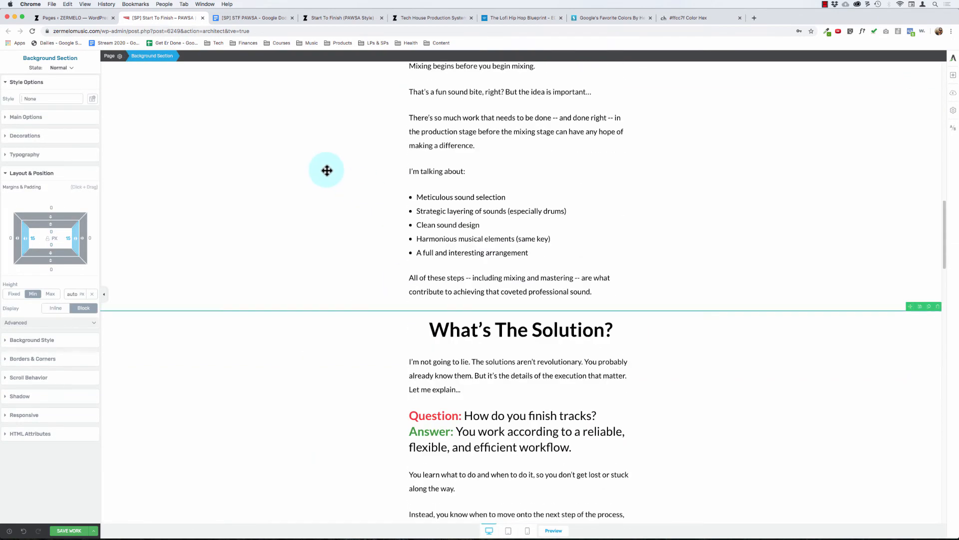
{"action": "scroll", "coordinate": [327, 171], "scroll_direction": "up", "scroll_amount": 15}
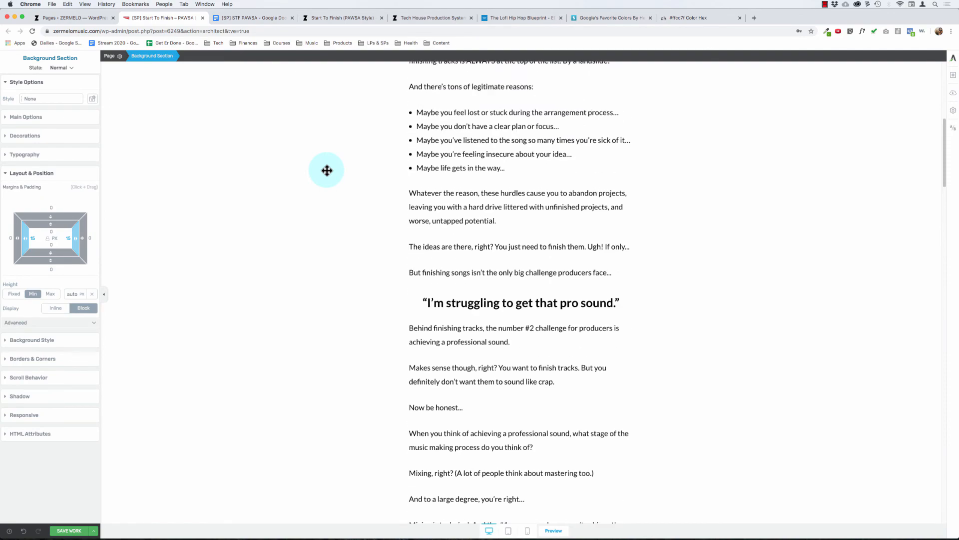
{"action": "scroll", "coordinate": [327, 171], "scroll_direction": "up", "scroll_amount": 1}
{"action": "scroll", "coordinate": [272, 269], "scroll_direction": "down", "scroll_amount": 6}
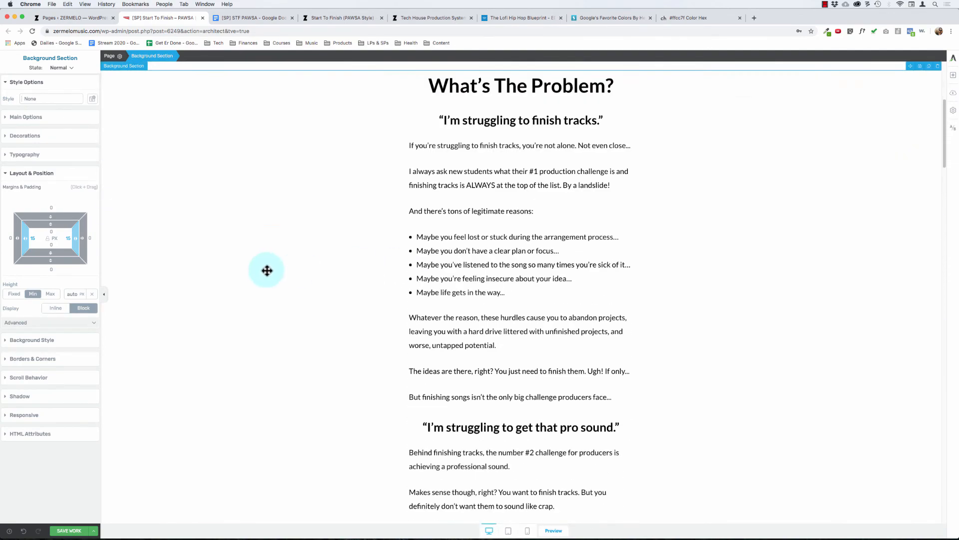
{"action": "scroll", "coordinate": [267, 270], "scroll_direction": "down", "scroll_amount": 14}
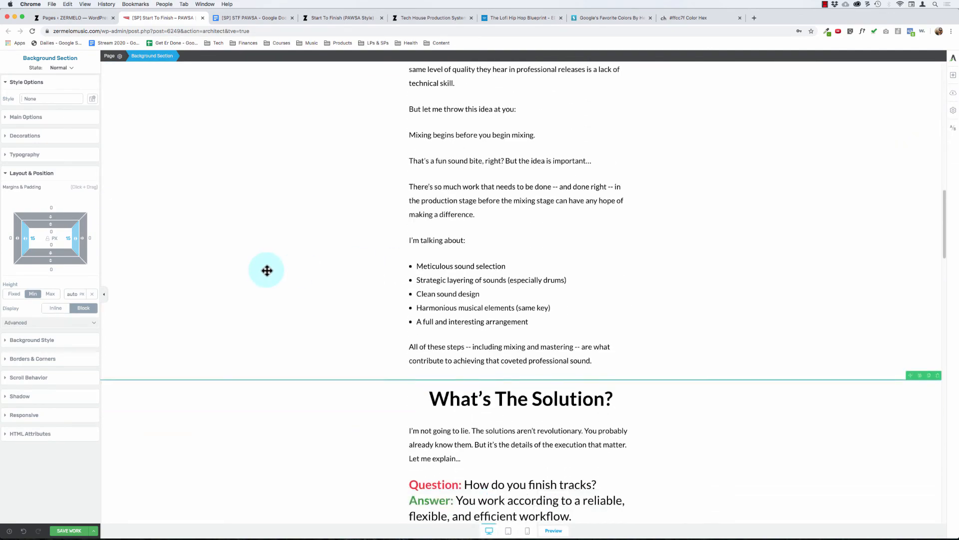
{"action": "scroll", "coordinate": [272, 270], "scroll_direction": "up", "scroll_amount": 14}
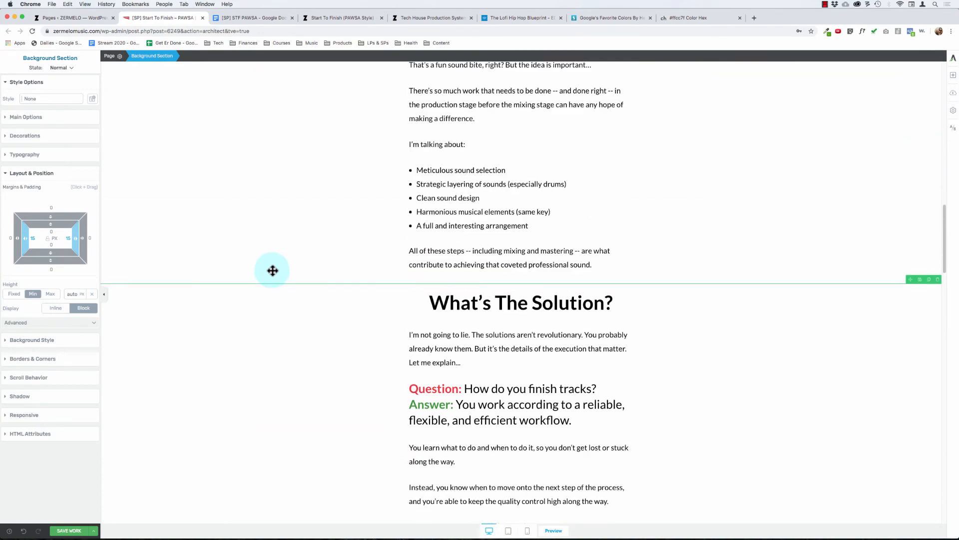
{"action": "scroll", "coordinate": [272, 271], "scroll_direction": "up", "scroll_amount": 7}
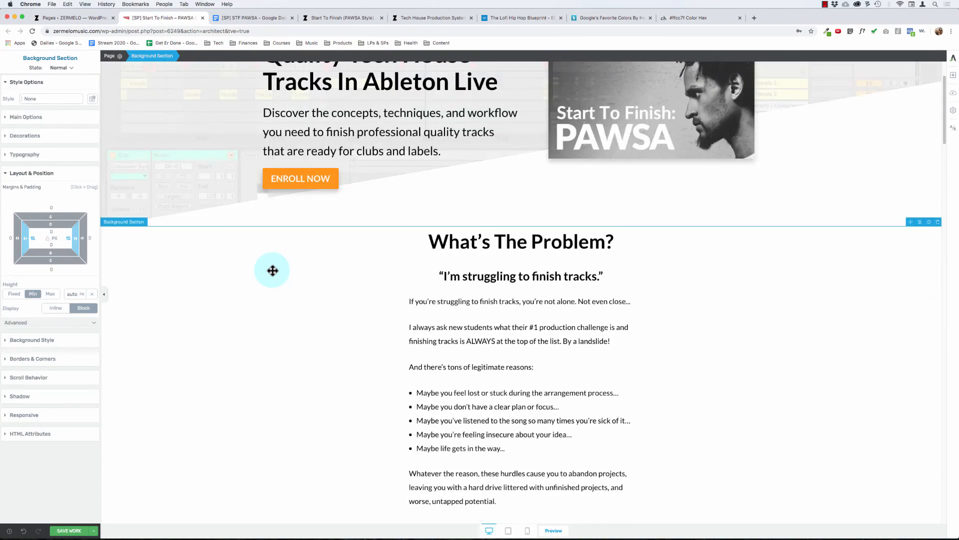
{"action": "scroll", "coordinate": [272, 270], "scroll_direction": "down", "scroll_amount": 20}
{"action": "scroll", "coordinate": [272, 271], "scroll_direction": "down", "scroll_amount": 5}
{"action": "scroll", "coordinate": [270, 270], "scroll_direction": "up", "scroll_amount": 15}
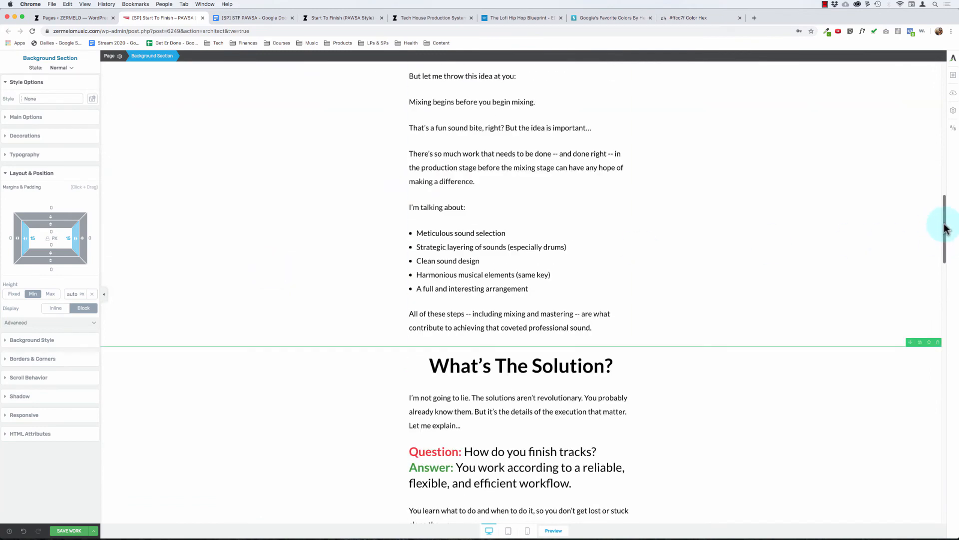
Step: Save the page and preview it, checking the "Here's How I Can Help..." section and its transition into the "Introducing" section
{"action": "left_click_drag", "start_coordinate": [944, 228], "coordinate": [945, 140]}
{"action": "left_click", "coordinate": [92, 531]}
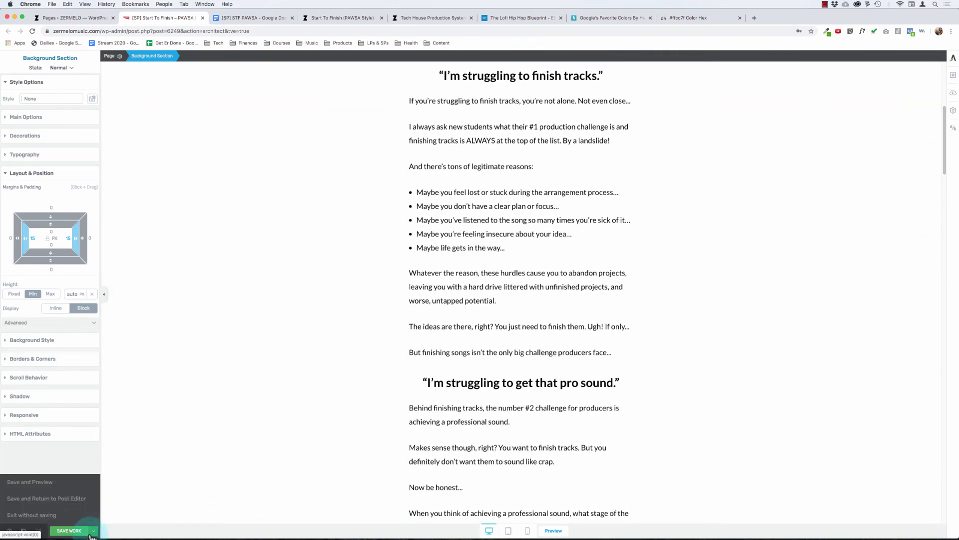
{"action": "left_click", "coordinate": [39, 482]}
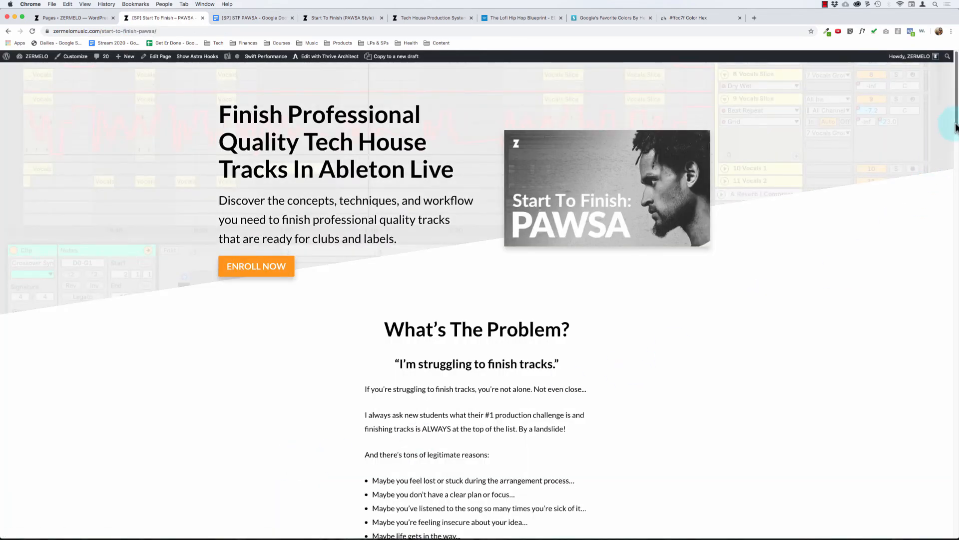
{"action": "left_click_drag", "start_coordinate": [956, 127], "coordinate": [842, 400]}
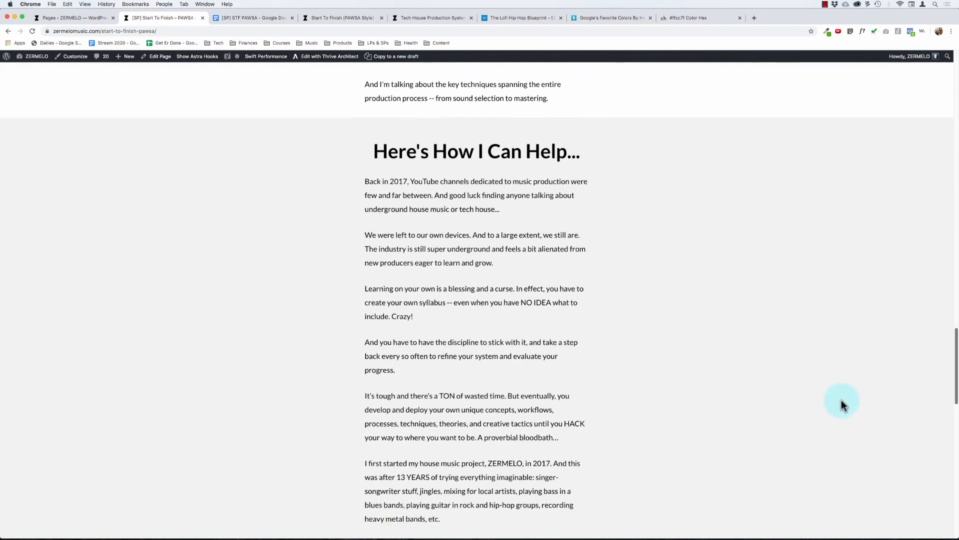
{"action": "scroll", "coordinate": [841, 403], "scroll_direction": "down", "scroll_amount": 2}
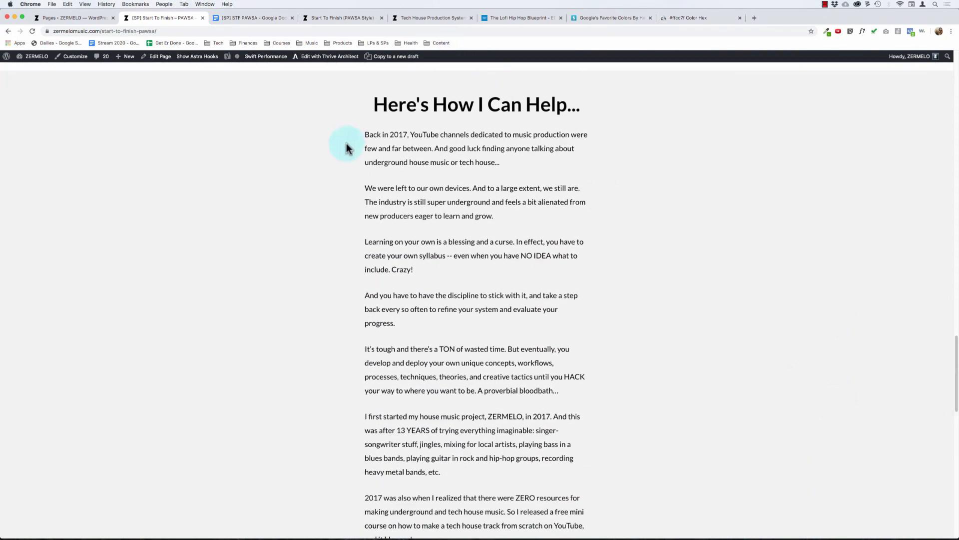
{"action": "left_click_drag", "start_coordinate": [368, 133], "coordinate": [514, 511]}
{"action": "left_click", "coordinate": [570, 356]}
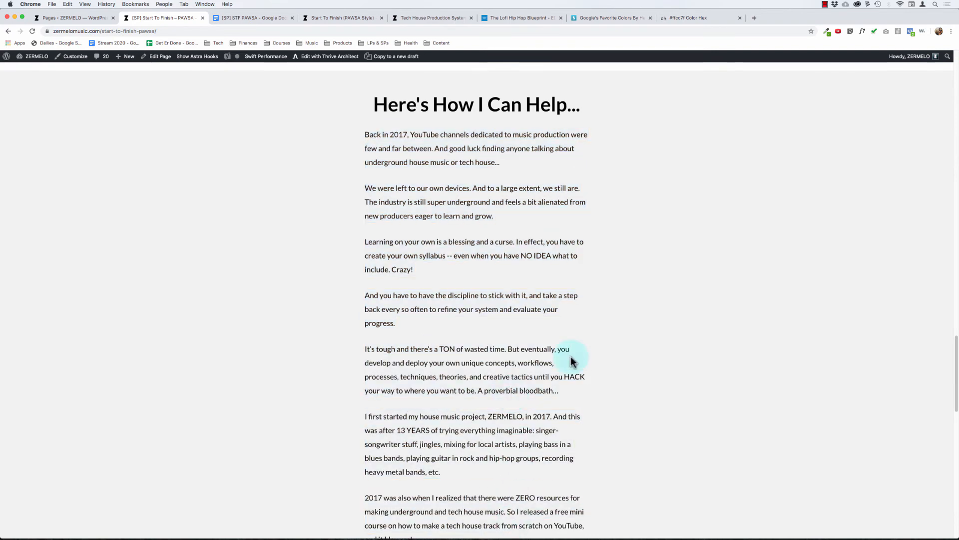
{"action": "left_click_drag", "start_coordinate": [955, 370], "coordinate": [937, 513]}
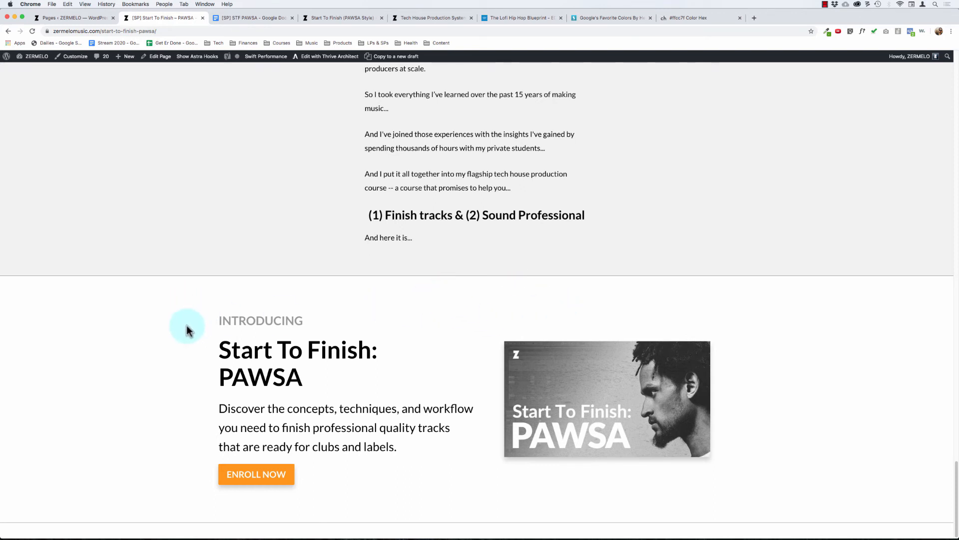
Step: Reopen the page in Thrive Architect and start an image background layer for the "Introducing" section
{"action": "left_click", "coordinate": [325, 59]}
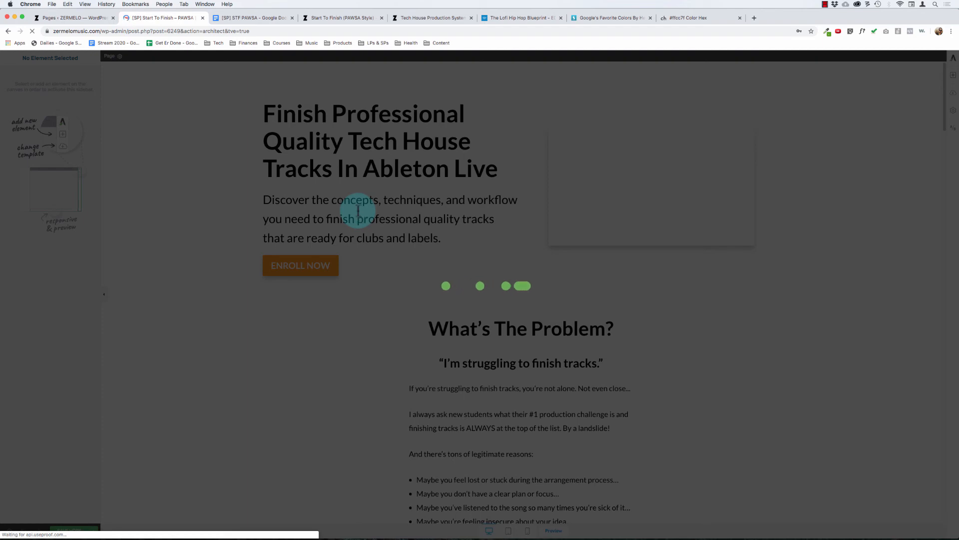
{"action": "scroll", "coordinate": [413, 331], "scroll_direction": "down", "scroll_amount": 15}
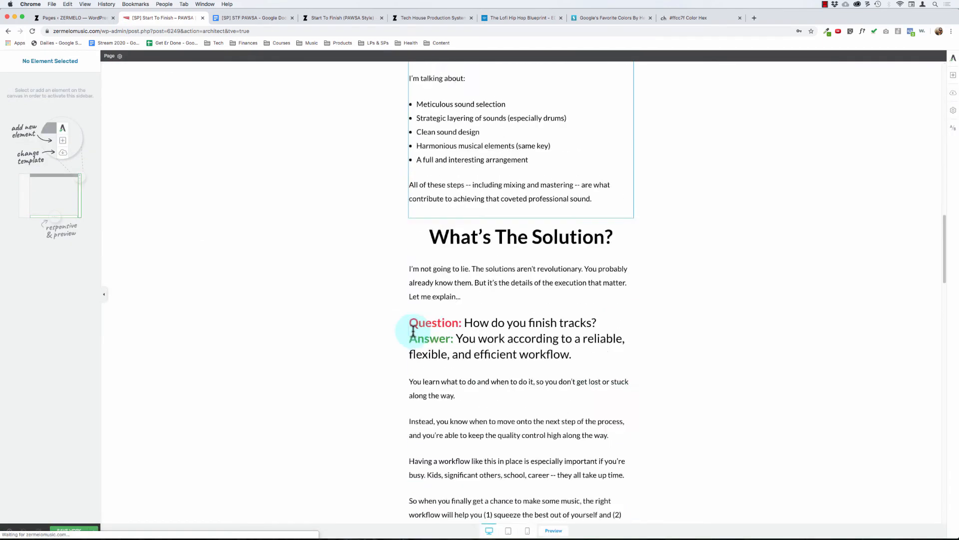
{"action": "scroll", "coordinate": [413, 331], "scroll_direction": "down", "scroll_amount": 10}
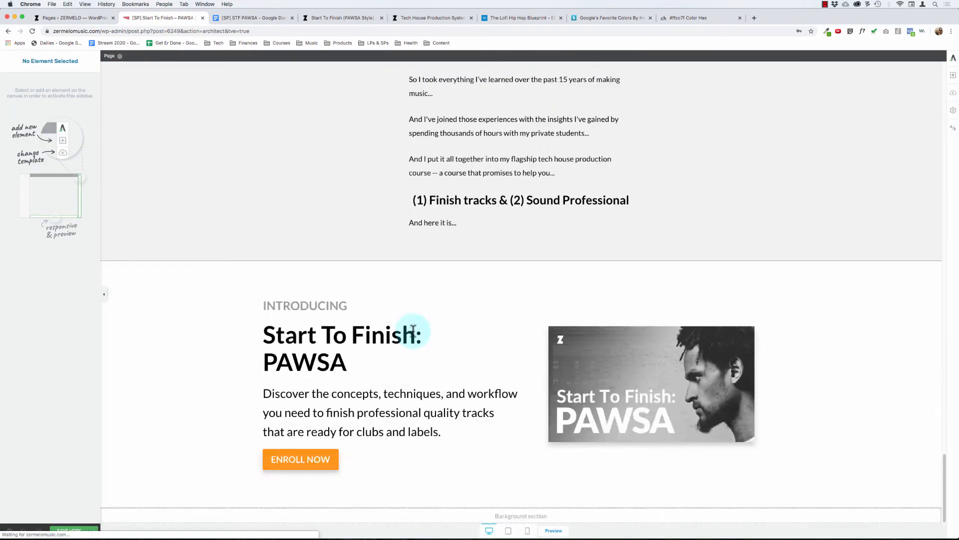
{"action": "left_click", "coordinate": [148, 300]}
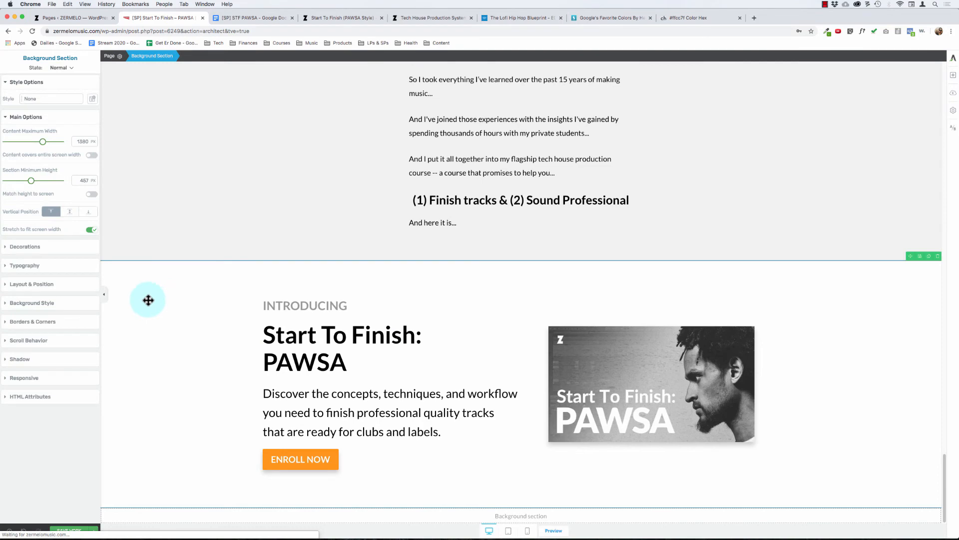
{"action": "left_click", "coordinate": [35, 303]}
{"action": "left_click", "coordinate": [59, 208]}
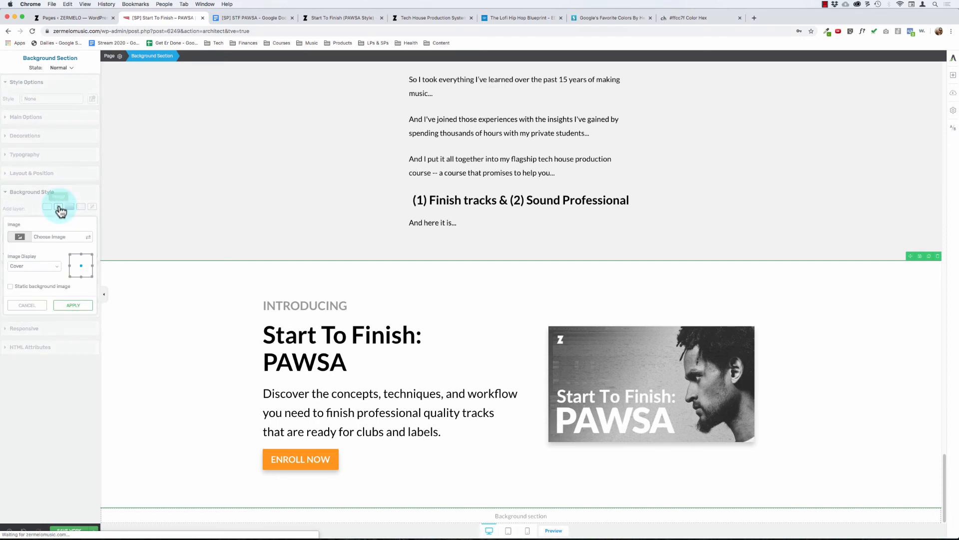
Step: Try to insert ableton.jpg from the media library as the "Introducing" section's background image
{"action": "left_click", "coordinate": [60, 236]}
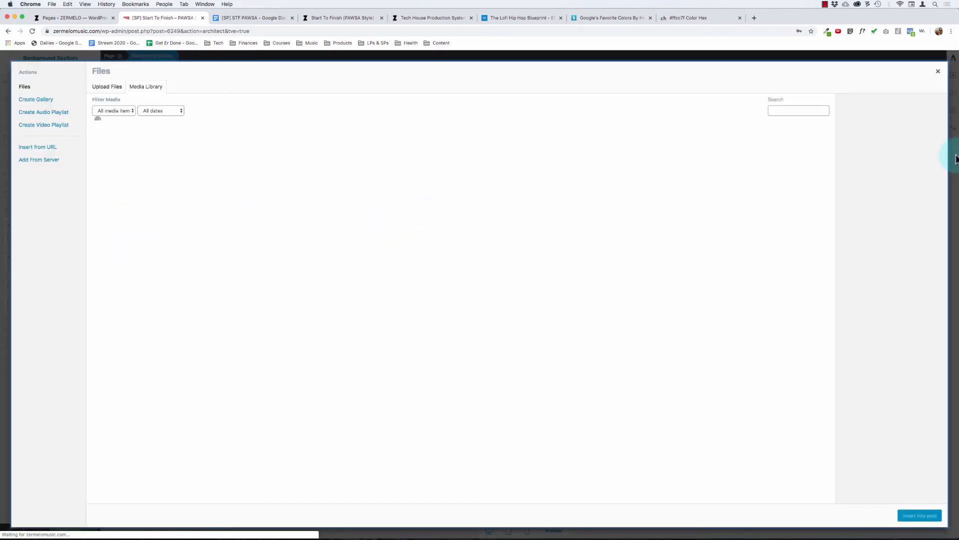
{"action": "left_click", "coordinate": [808, 110]}
{"action": "type", "text": "ableton"}
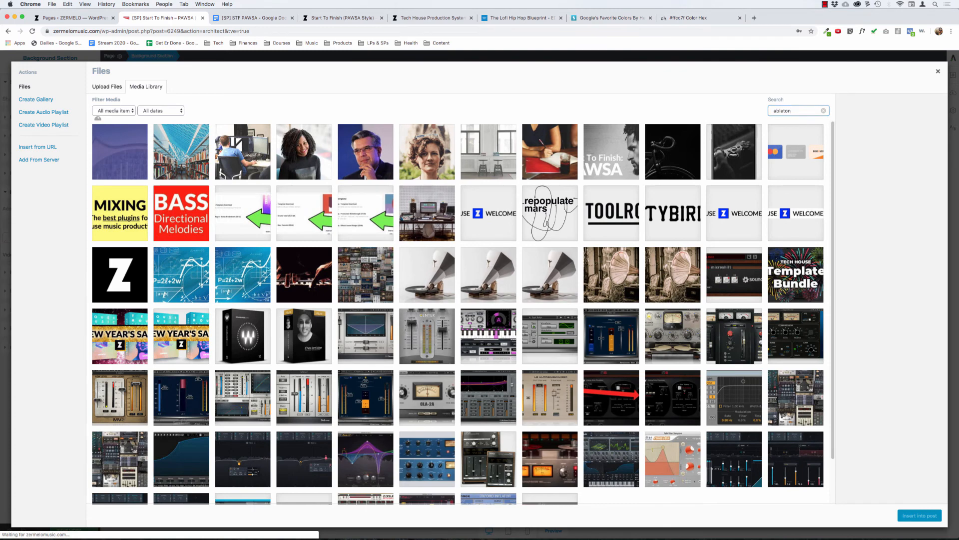
{"action": "key", "text": "Return"}
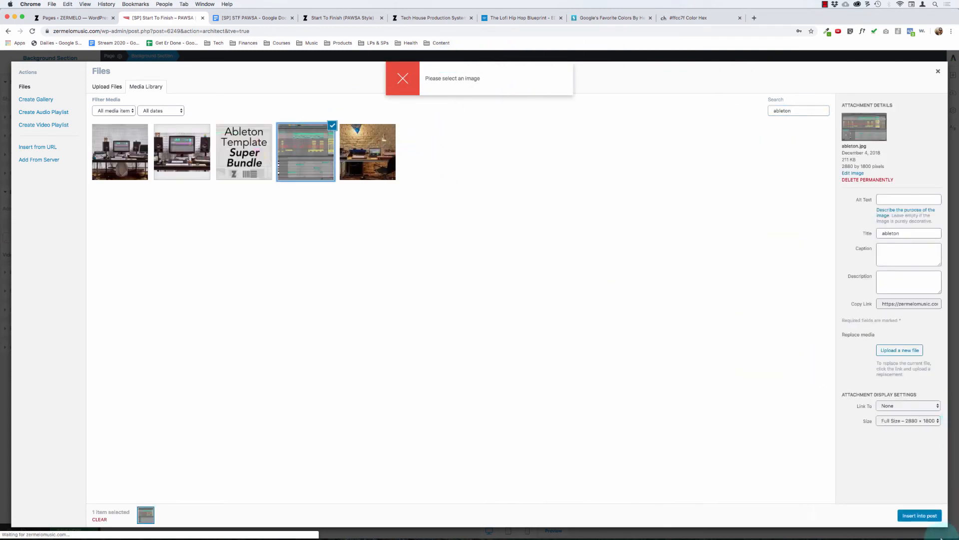
{"action": "left_click", "coordinate": [919, 515]}
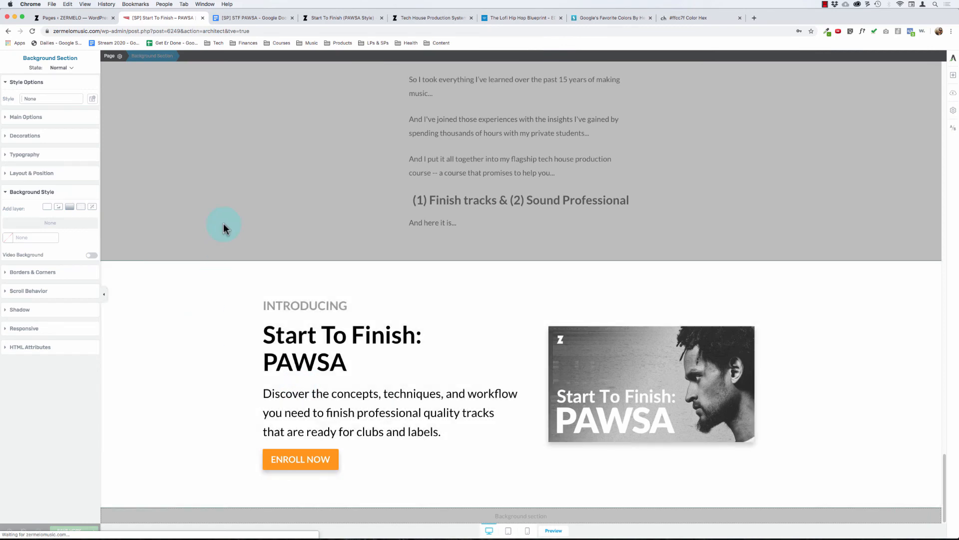
{"action": "scroll", "coordinate": [221, 329], "scroll_direction": "up", "scroll_amount": 20}
{"action": "scroll", "coordinate": [220, 330], "scroll_direction": "down", "scroll_amount": 15}
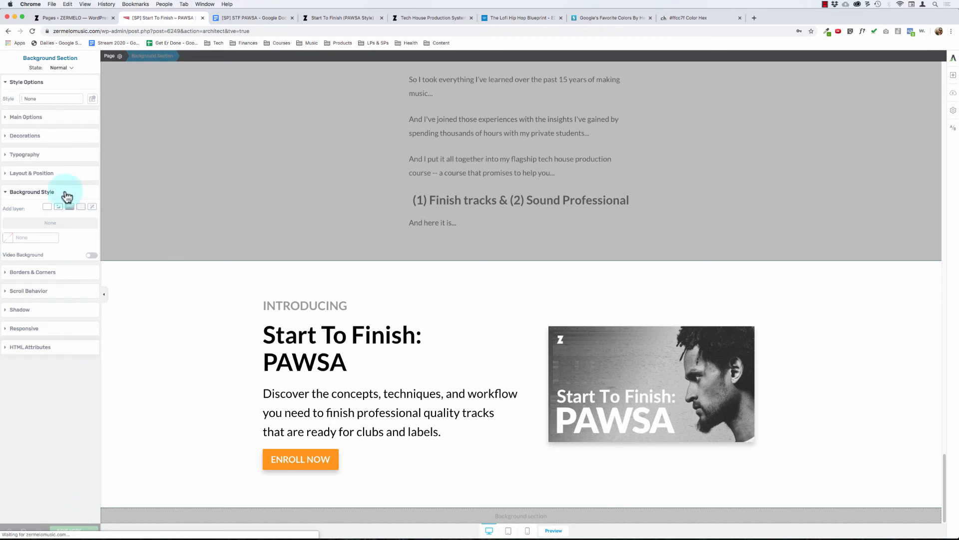
{"action": "left_click", "coordinate": [58, 207]}
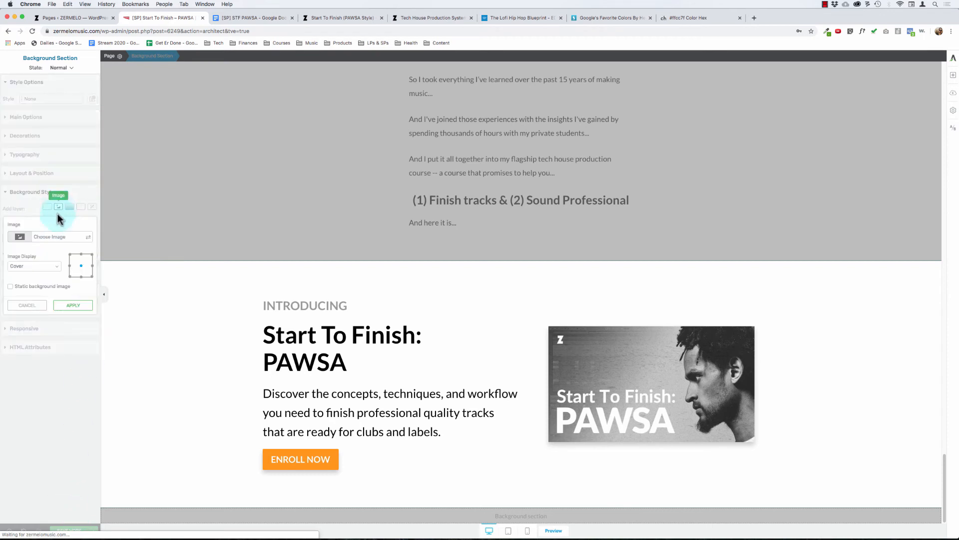
{"action": "left_click", "coordinate": [27, 305]}
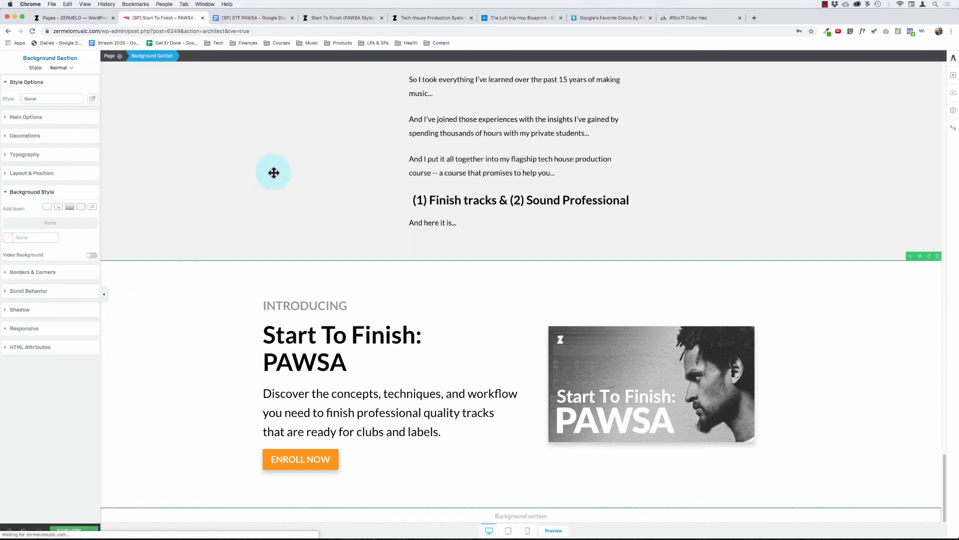
{"action": "left_click", "coordinate": [225, 311]}
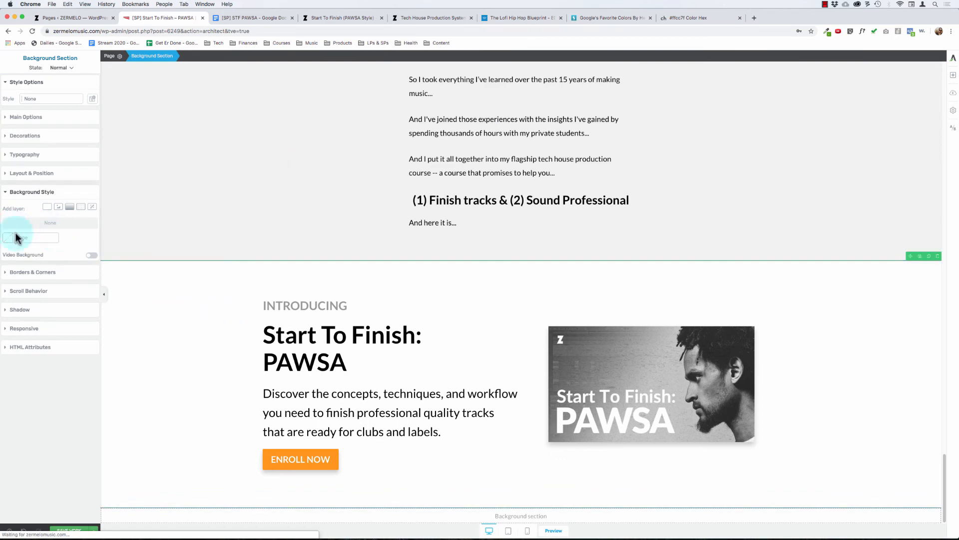
{"action": "left_click", "coordinate": [59, 208]}
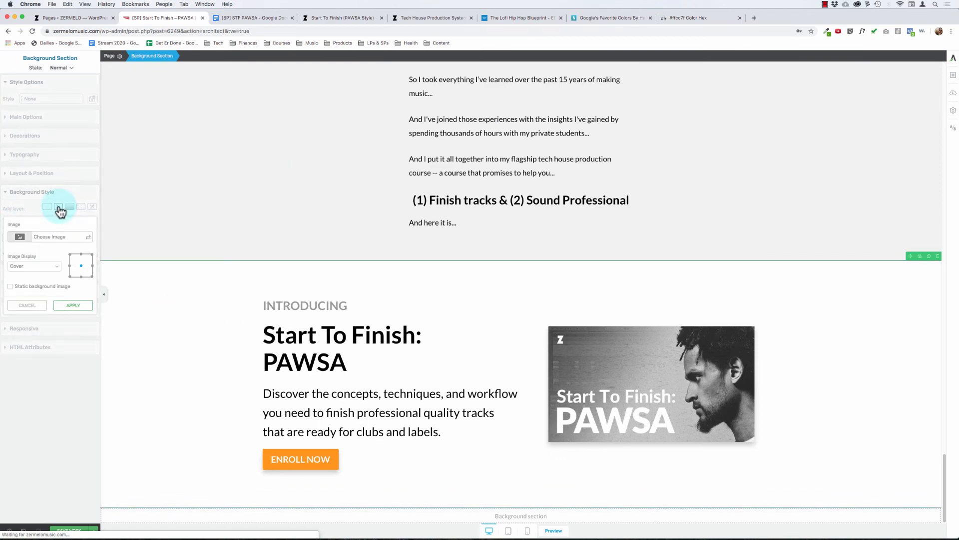
{"action": "left_click", "coordinate": [26, 305]}
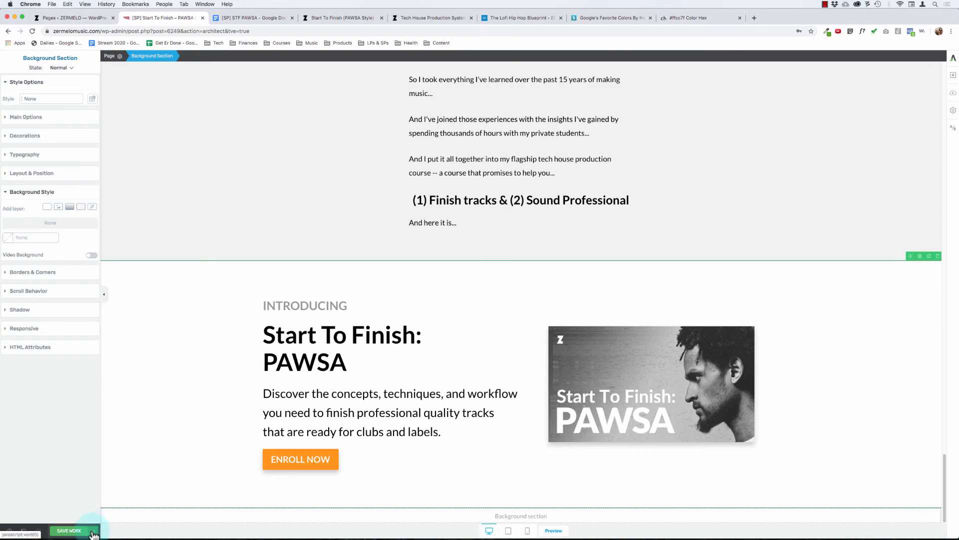
Step: Save and preview the page, and reopen it in Thrive Architect
{"action": "left_click", "coordinate": [323, 433]}
{"action": "left_click", "coordinate": [578, 287]}
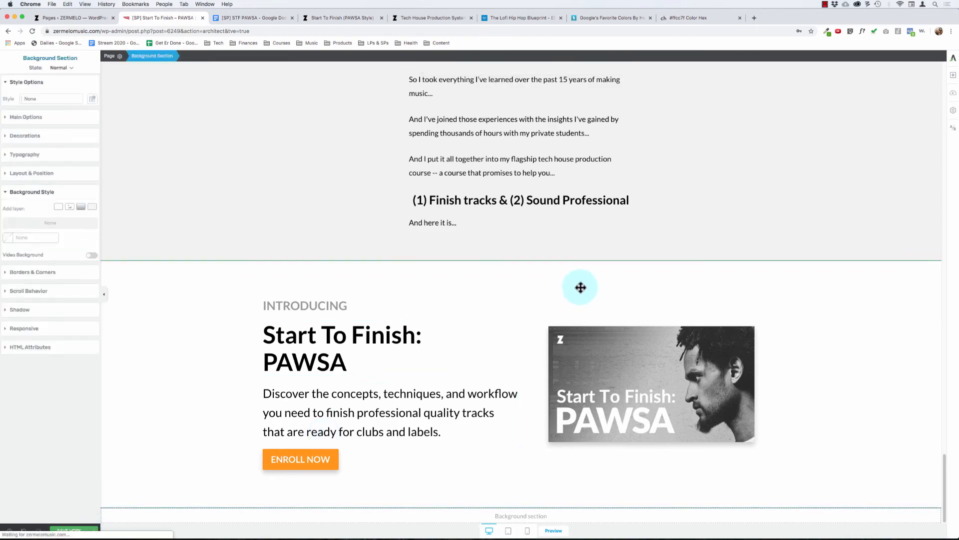
{"action": "scroll", "coordinate": [561, 251], "scroll_direction": "up", "scroll_amount": 20}
{"action": "scroll", "coordinate": [559, 251], "scroll_direction": "down", "scroll_amount": 20}
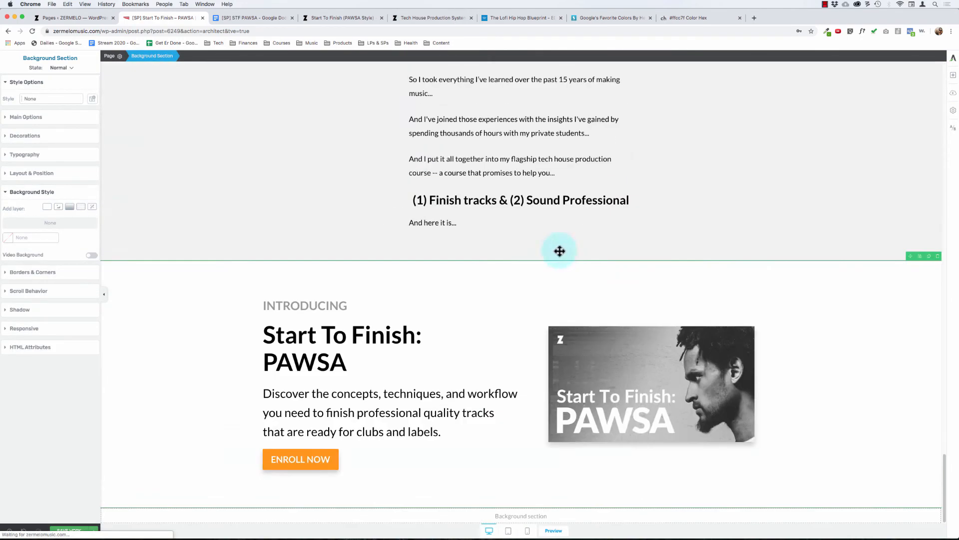
{"action": "left_click", "coordinate": [94, 531]}
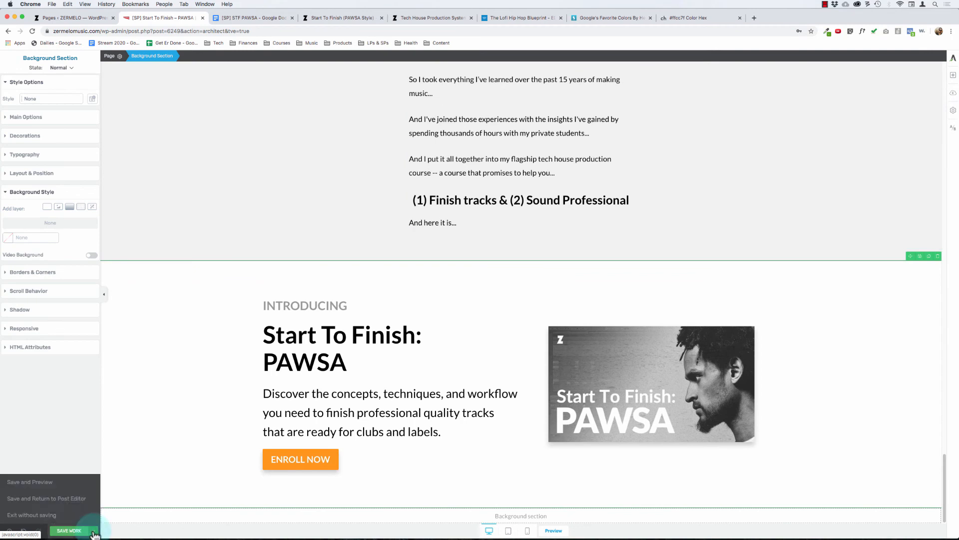
{"action": "left_click", "coordinate": [40, 484]}
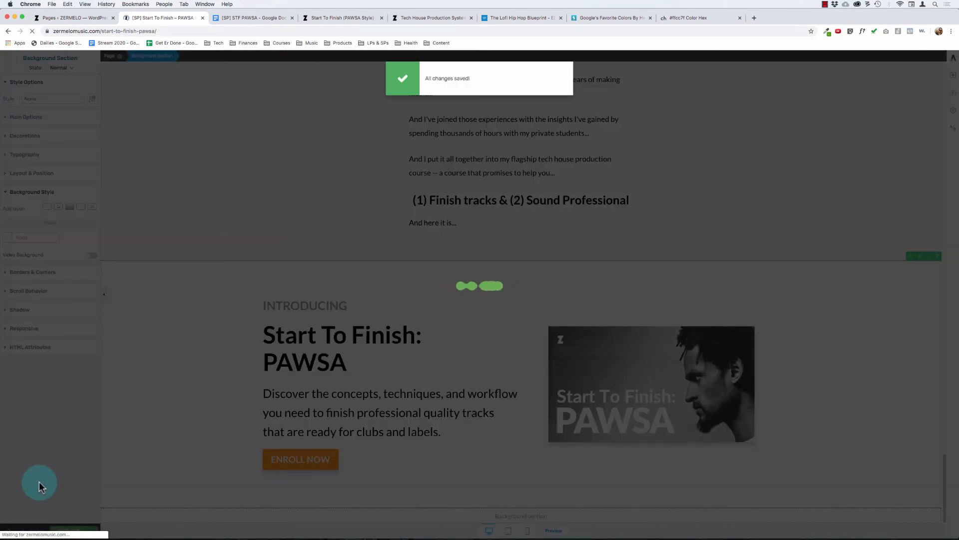
{"action": "scroll", "coordinate": [400, 349], "scroll_direction": "down", "scroll_amount": 20}
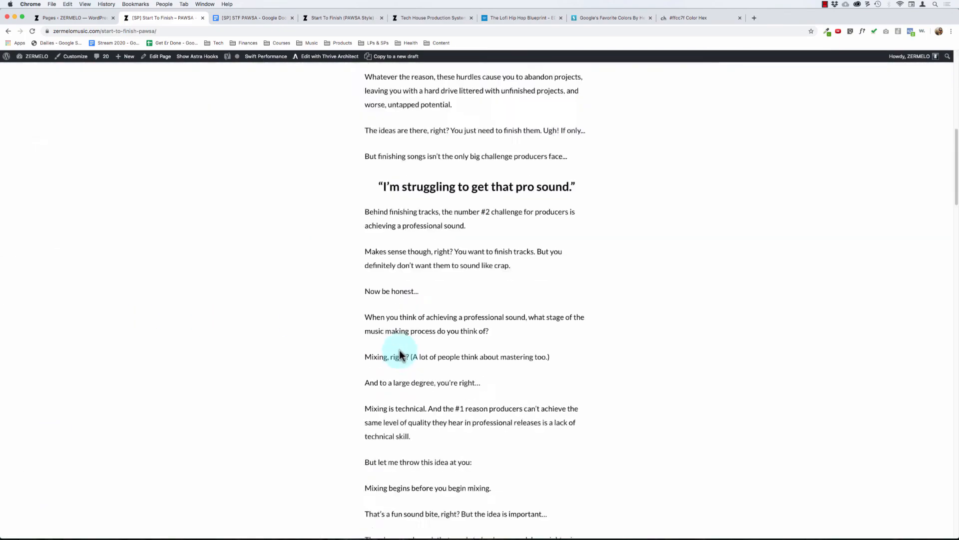
{"action": "scroll", "coordinate": [400, 352], "scroll_direction": "up", "scroll_amount": 20}
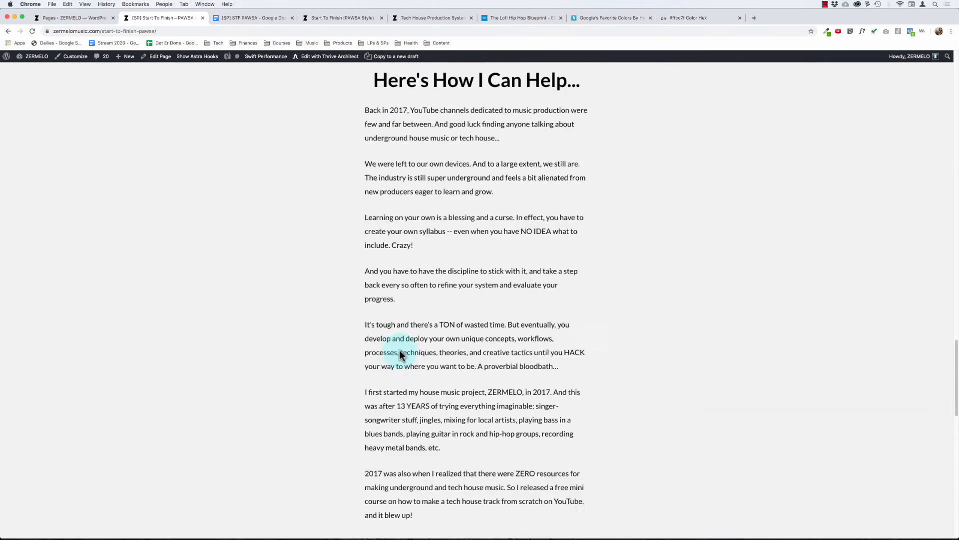
{"action": "left_click", "coordinate": [328, 60]}
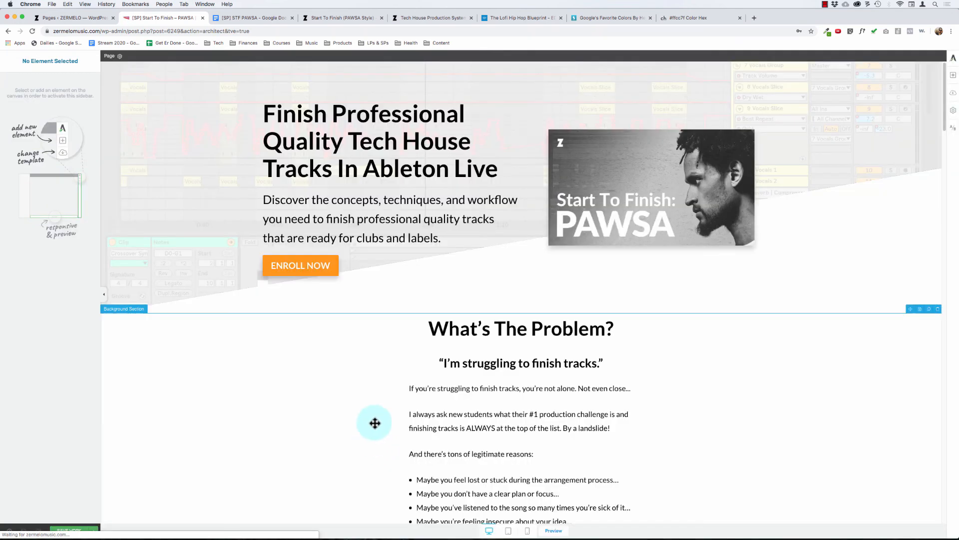
Step: Add ableton.jpg from the media library as a Cover background image layer on the "Introducing" section
{"action": "scroll", "coordinate": [375, 422], "scroll_direction": "down", "scroll_amount": 15}
{"action": "left_click", "coordinate": [163, 301]}
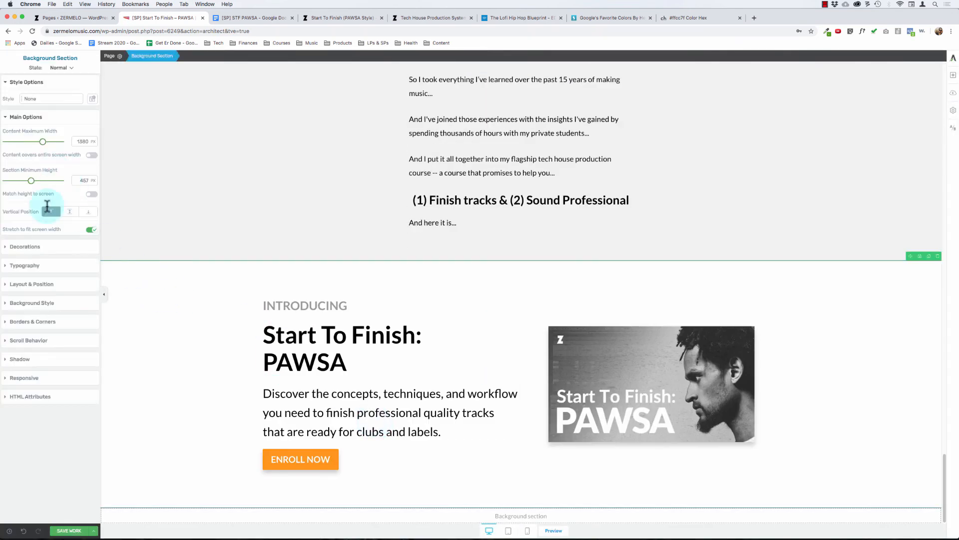
{"action": "left_click", "coordinate": [32, 304]}
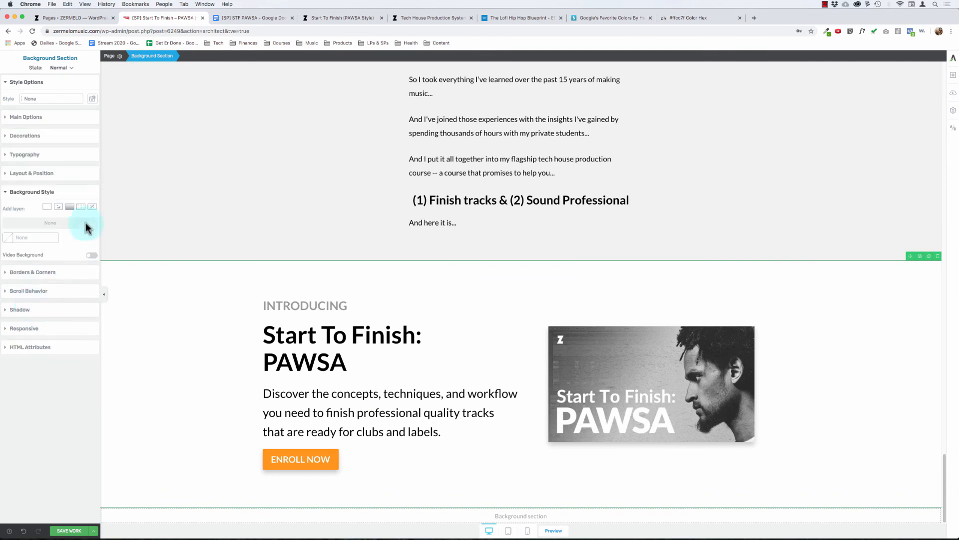
{"action": "left_click", "coordinate": [59, 207]}
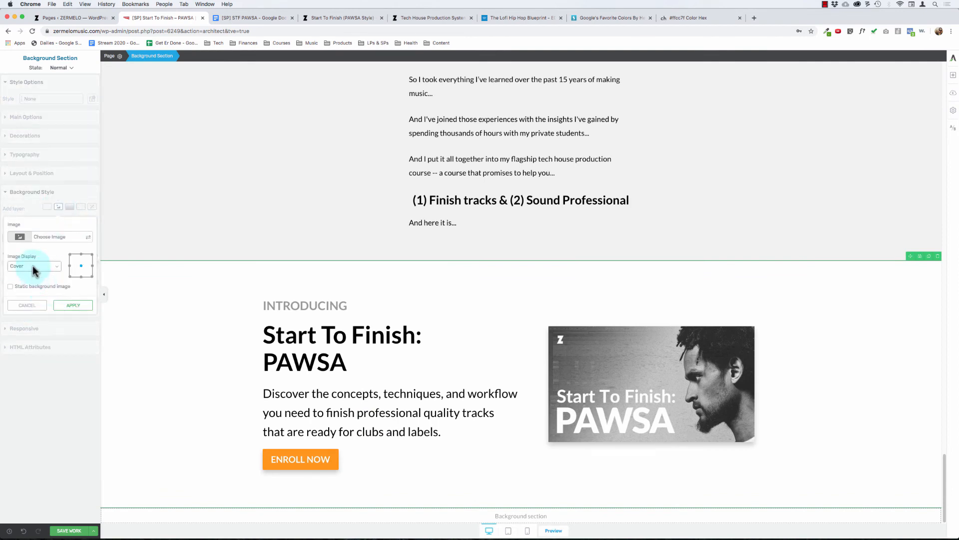
{"action": "left_click", "coordinate": [37, 237]}
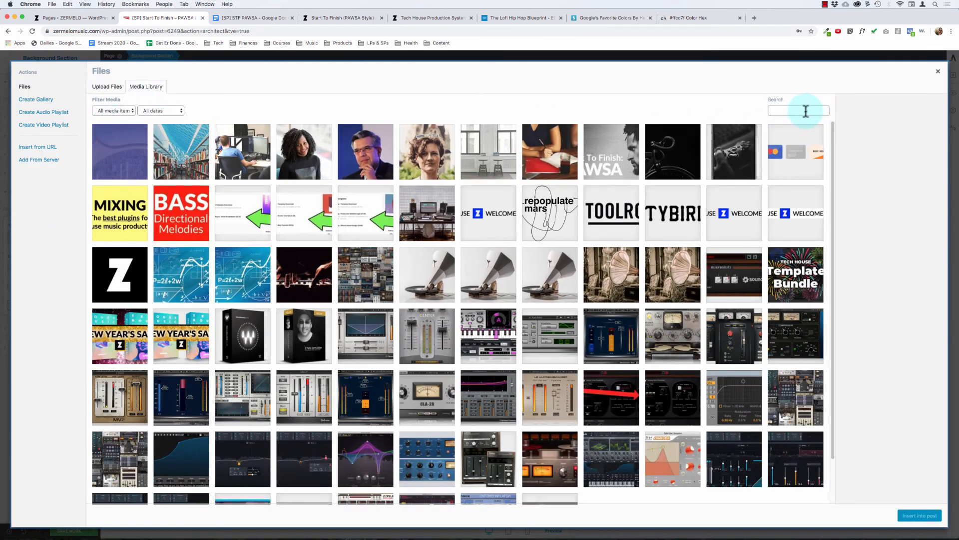
{"action": "left_click", "coordinate": [805, 111]}
{"action": "type", "text": "ableton"}
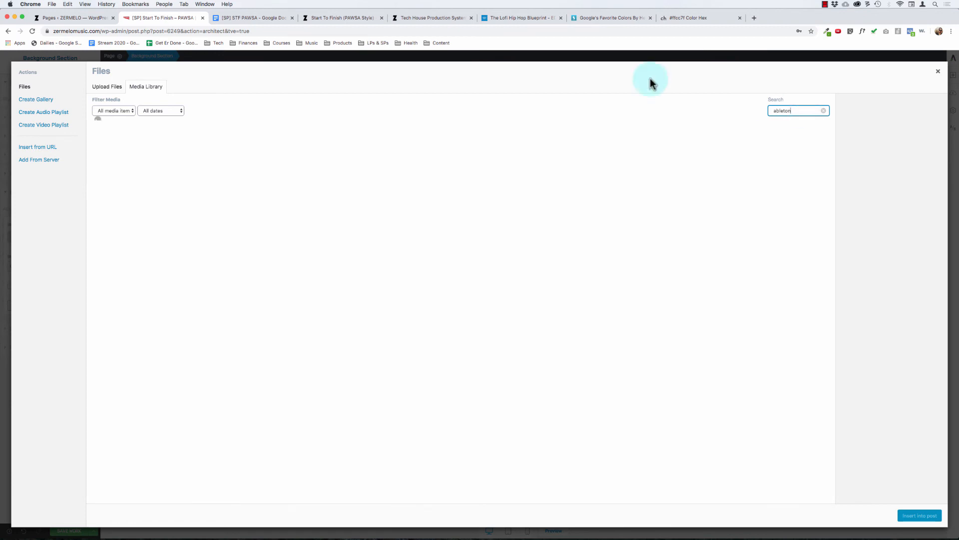
{"action": "left_click", "coordinate": [307, 145]}
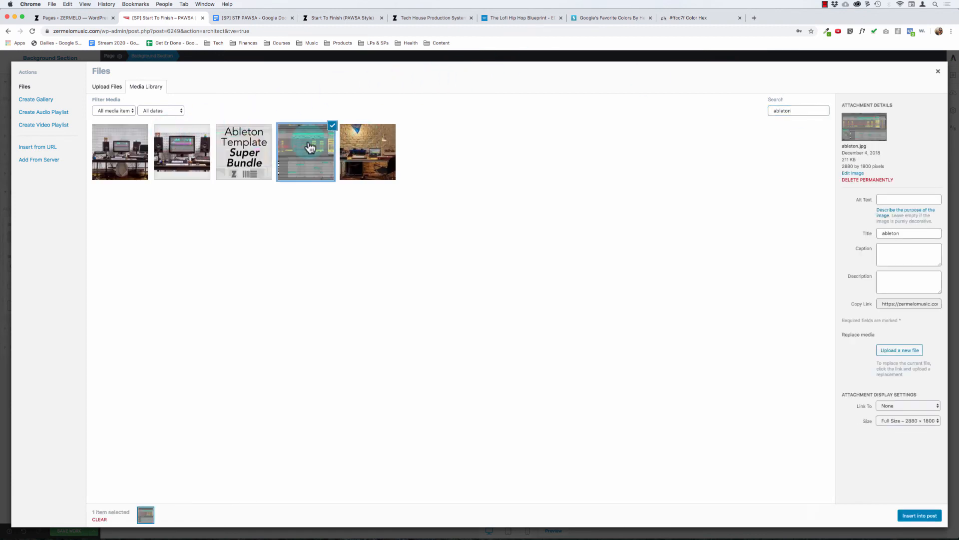
{"action": "left_click", "coordinate": [914, 517]}
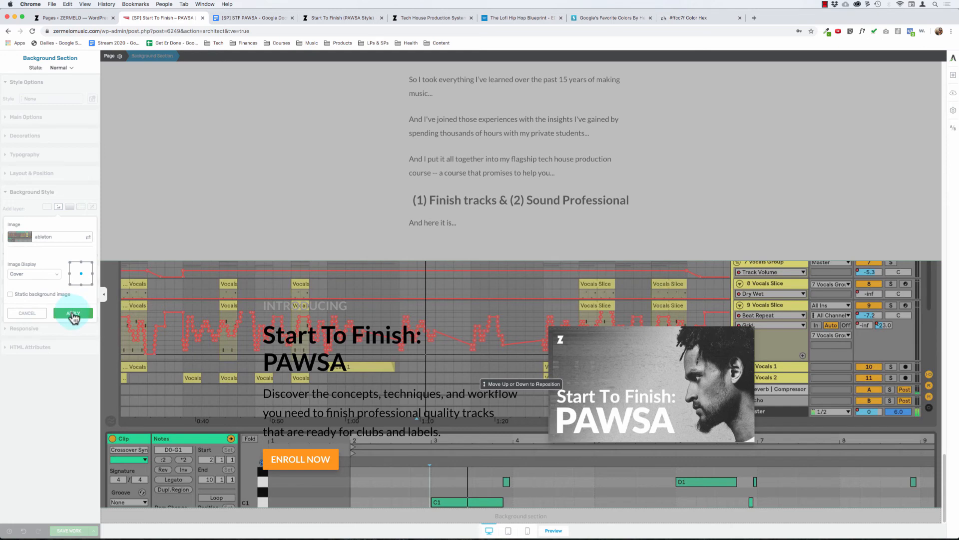
{"action": "left_click", "coordinate": [73, 314]}
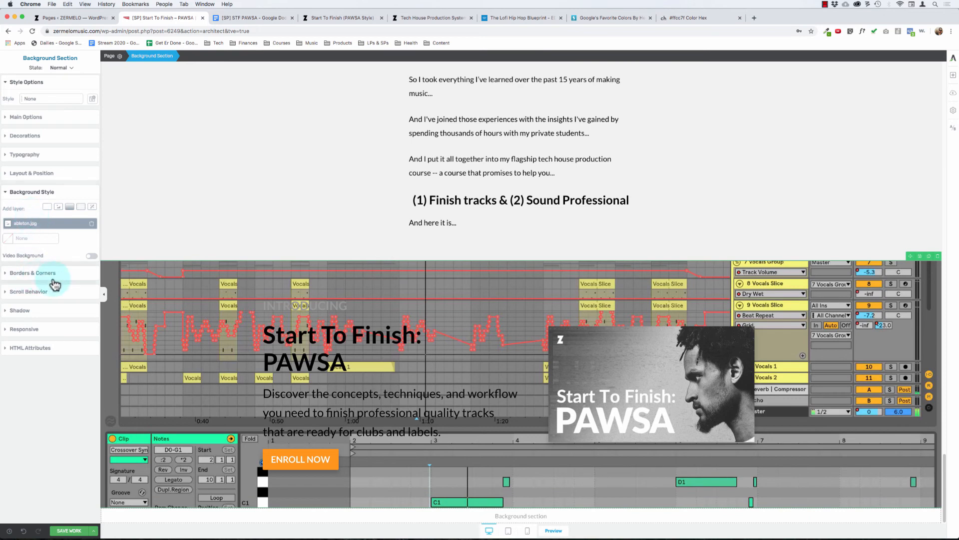
Step: Try to reposition the ableton.jpg background image vertically within the "Introducing" section
{"action": "left_click", "coordinate": [36, 224]}
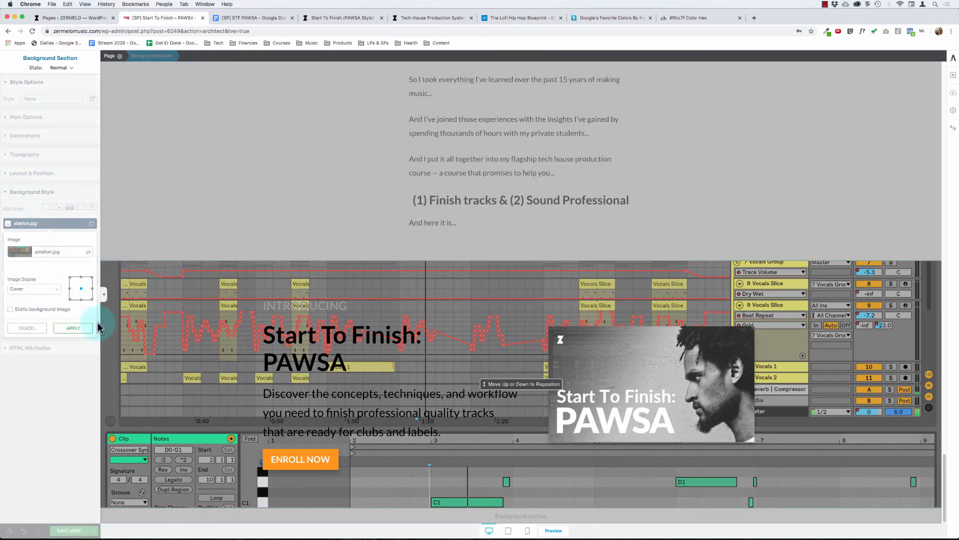
{"action": "left_click", "coordinate": [27, 328]}
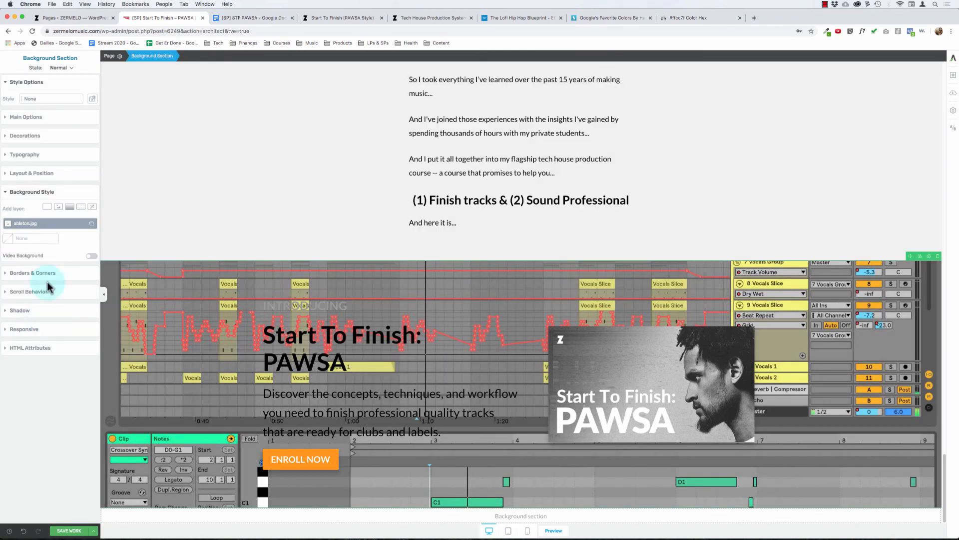
{"action": "left_click", "coordinate": [31, 226]}
{"action": "left_click", "coordinate": [512, 382]}
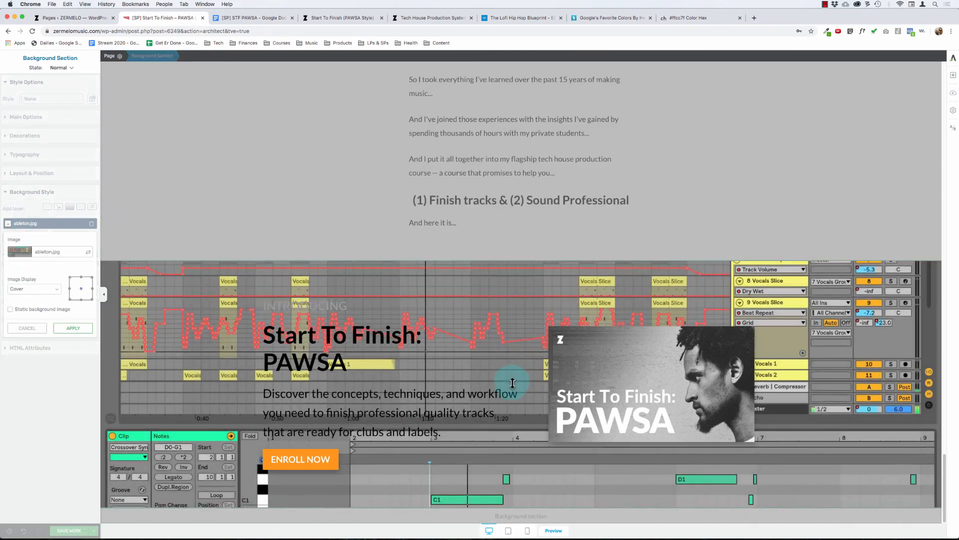
{"action": "left_click_drag", "start_coordinate": [512, 383], "coordinate": [425, 318]}
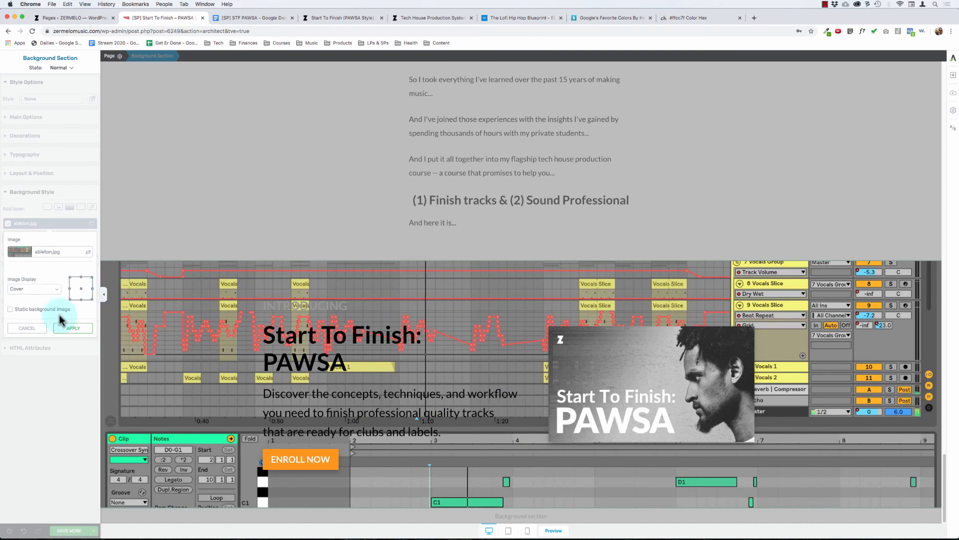
{"action": "left_click", "coordinate": [26, 328]}
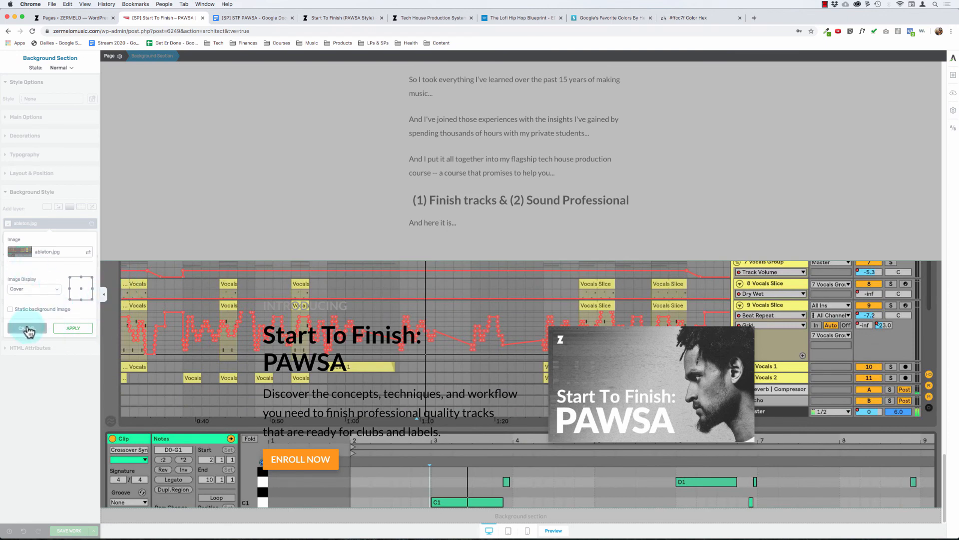
{"action": "left_click", "coordinate": [29, 330]}
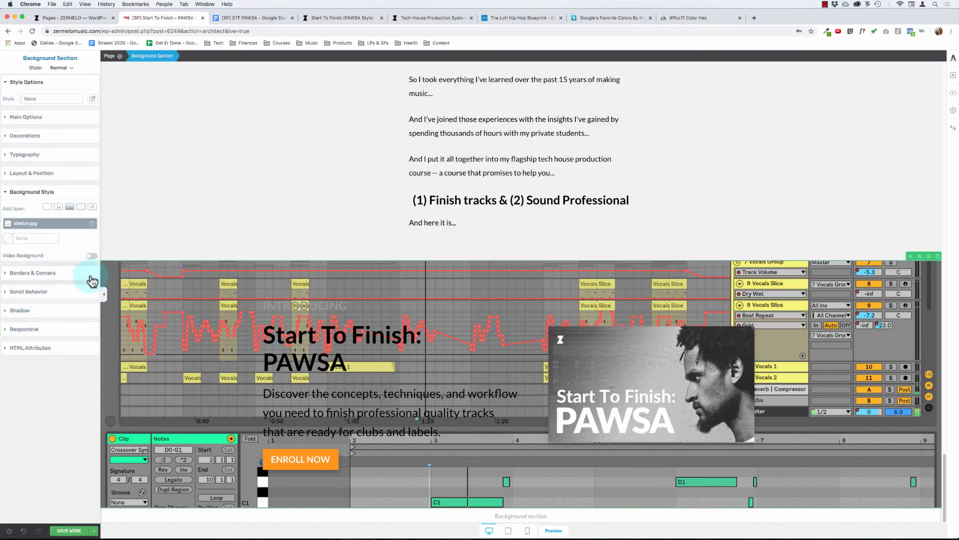
Step: Add a white #ffffff solid color layer at 85% opacity over ableton.jpg in the "Introducing" section's background and save the page
{"action": "left_click", "coordinate": [49, 207]}
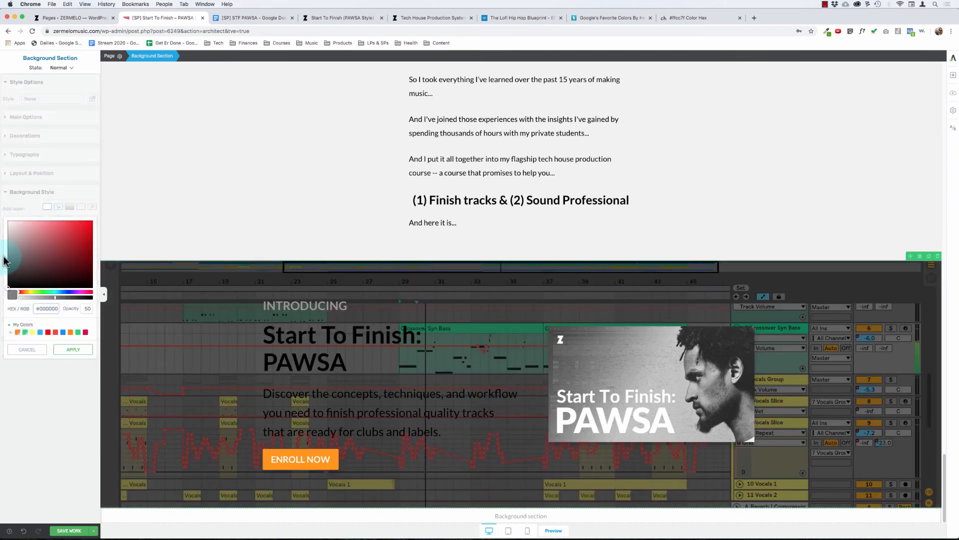
{"action": "left_click_drag", "start_coordinate": [22, 246], "coordinate": [2, 200]}
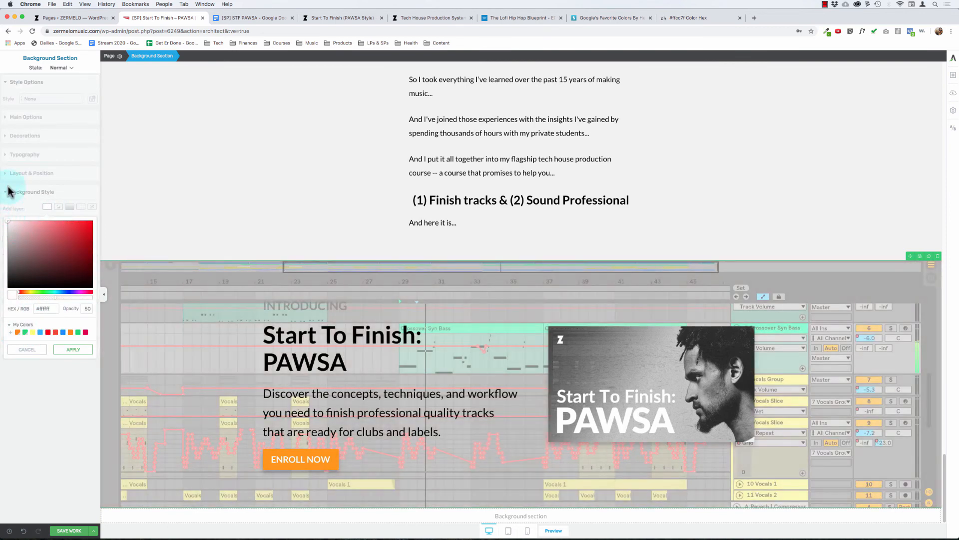
{"action": "left_click", "coordinate": [81, 306]}
{"action": "double_click", "coordinate": [85, 308]}
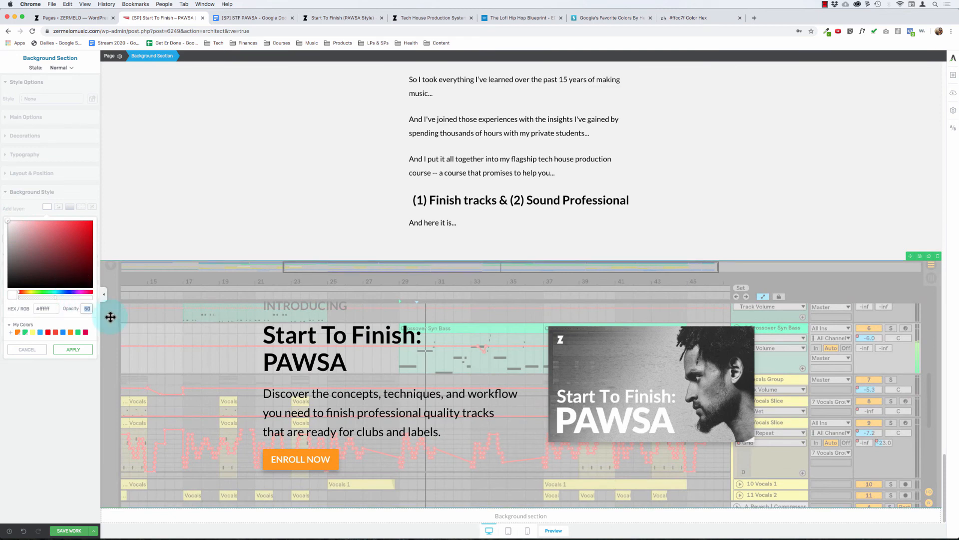
{"action": "type", "text": "90"}
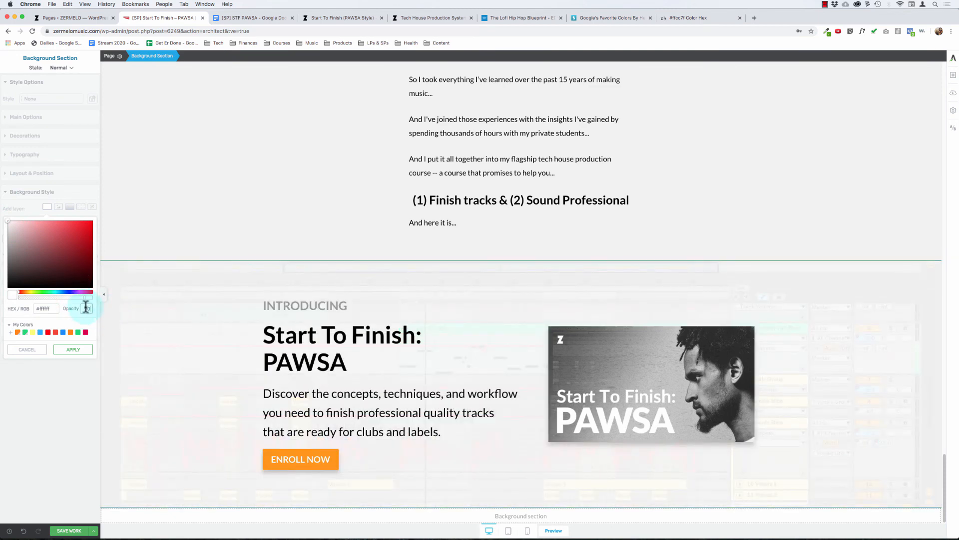
{"action": "type", "text": "85"}
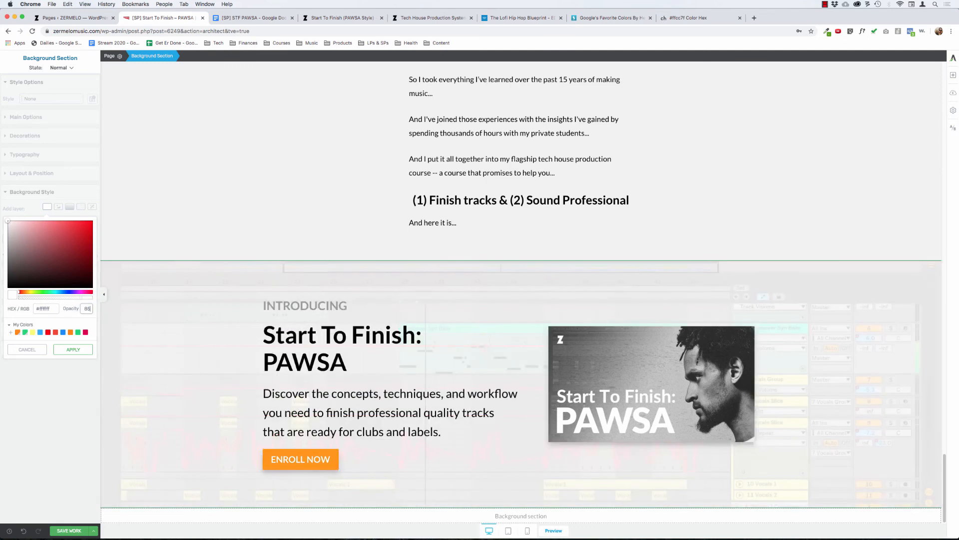
{"action": "left_click", "coordinate": [74, 351]}
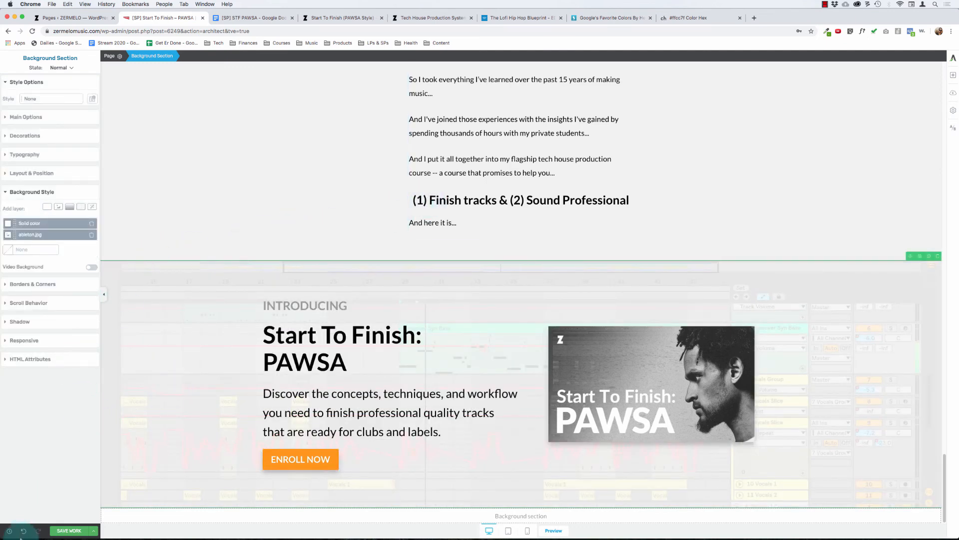
{"action": "left_click", "coordinate": [61, 530]}
Step: Compare the faded "Introducing" section background with the "Here's How I Can Help..." section above it
{"action": "left_click", "coordinate": [301, 351]}
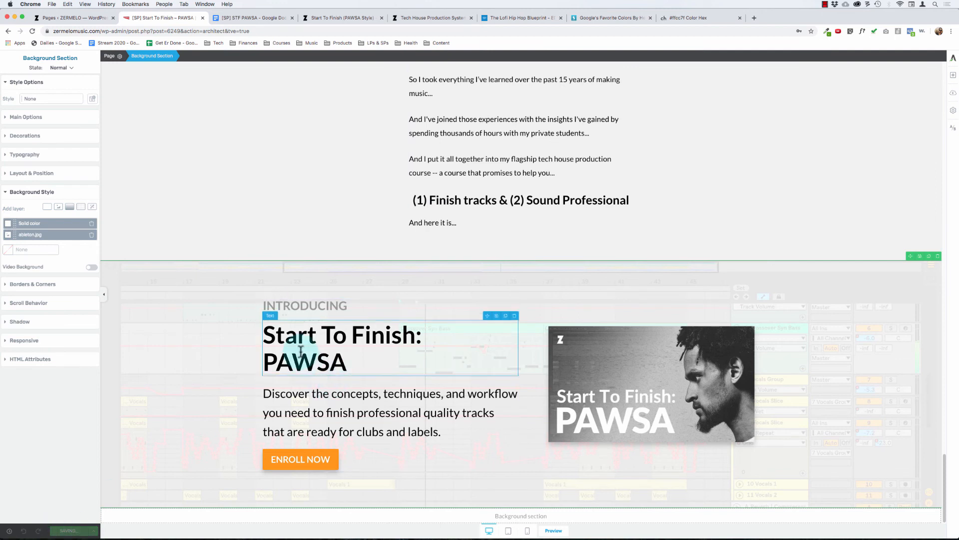
{"action": "left_click", "coordinate": [456, 227]}
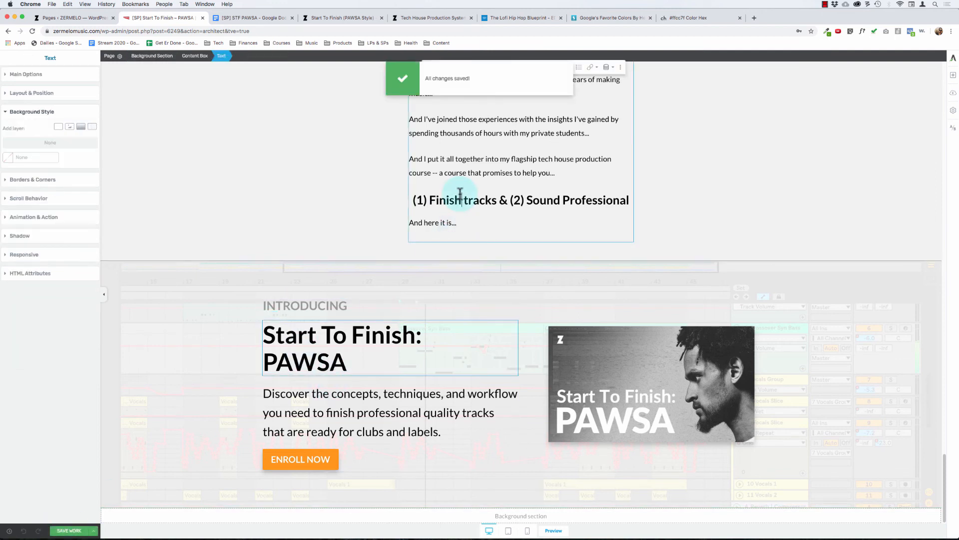
{"action": "scroll", "coordinate": [330, 143], "scroll_direction": "up", "scroll_amount": 10}
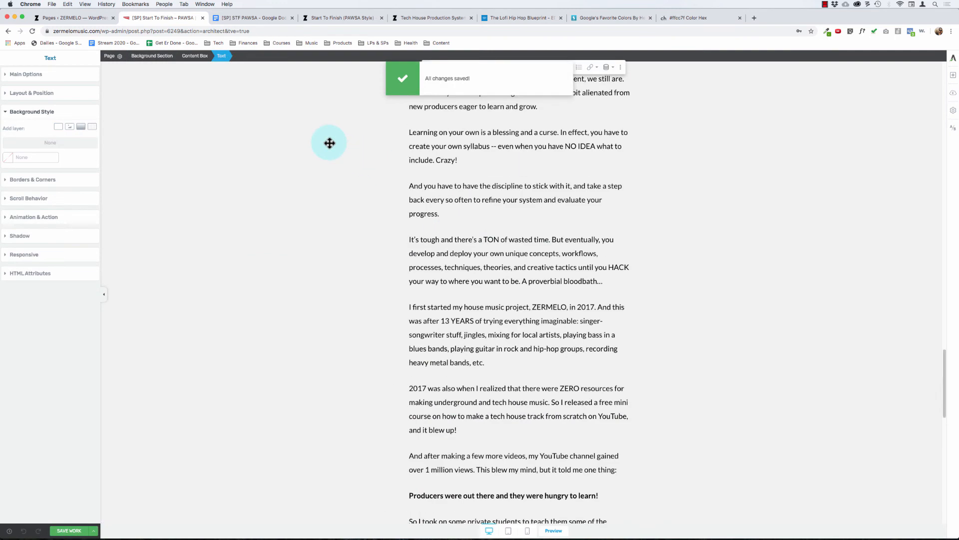
{"action": "left_click", "coordinate": [287, 156]}
{"action": "scroll", "coordinate": [280, 323], "scroll_direction": "down", "scroll_amount": 10}
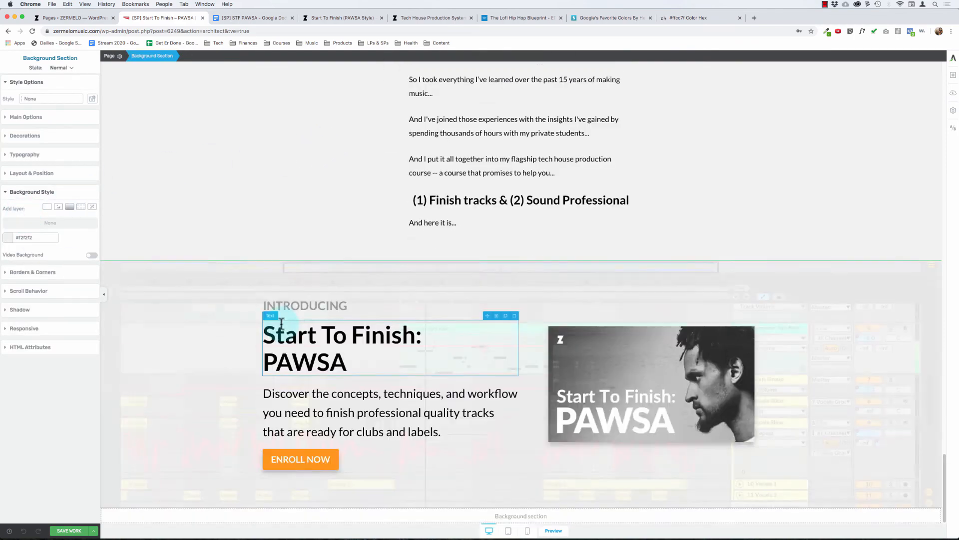
{"action": "scroll", "coordinate": [239, 148], "scroll_direction": "up", "scroll_amount": 15}
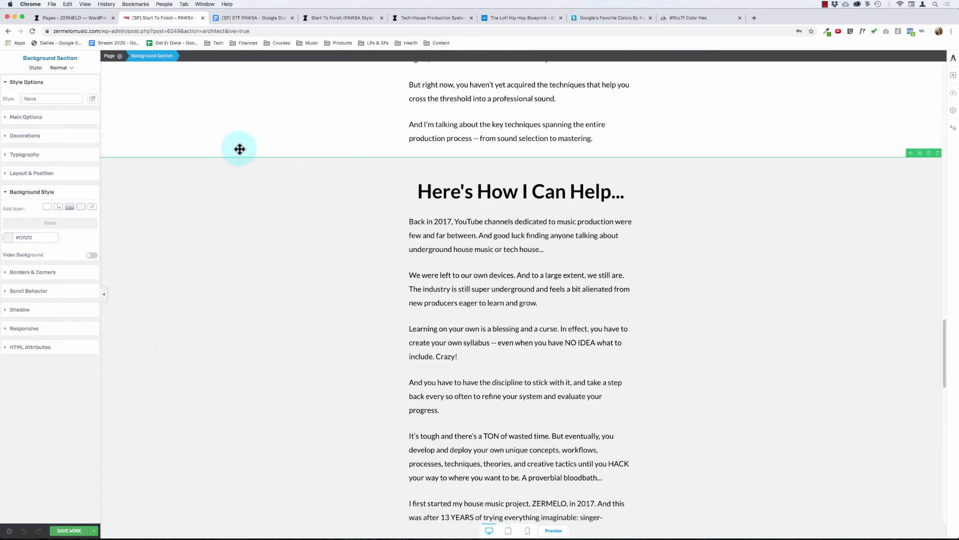
{"action": "scroll", "coordinate": [240, 148], "scroll_direction": "down", "scroll_amount": 15}
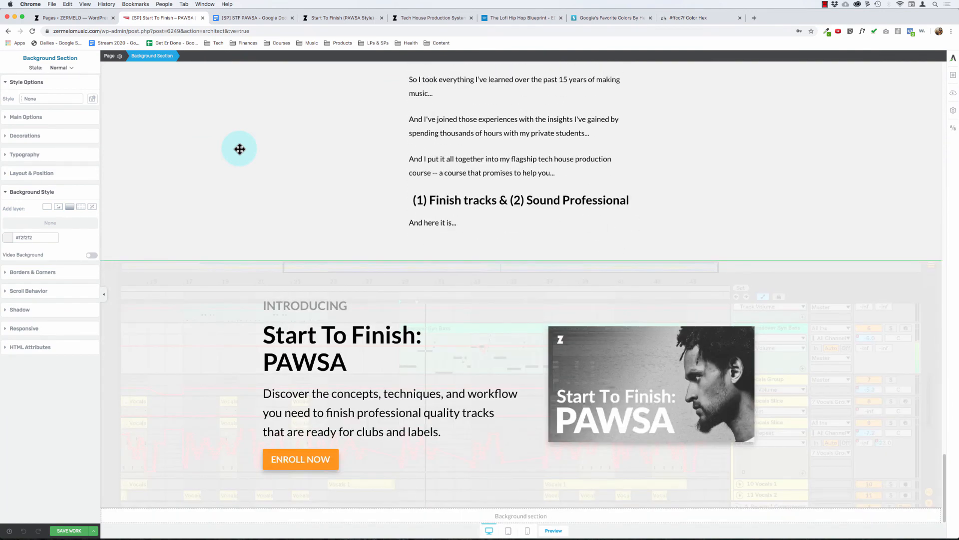
Step: Set the opacity of the "Introducing" section's white solid color layer to 90%
{"action": "left_click", "coordinate": [140, 318]}
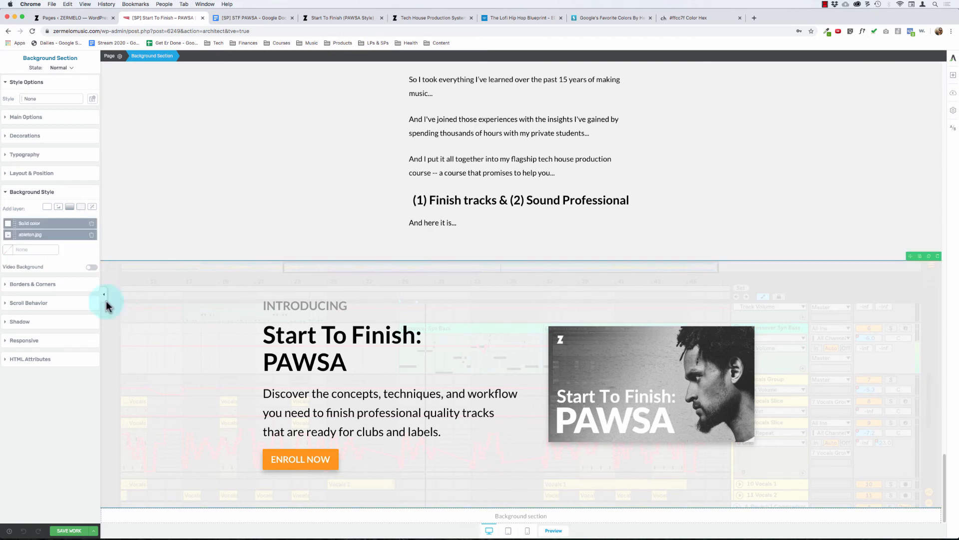
{"action": "left_click", "coordinate": [31, 226]}
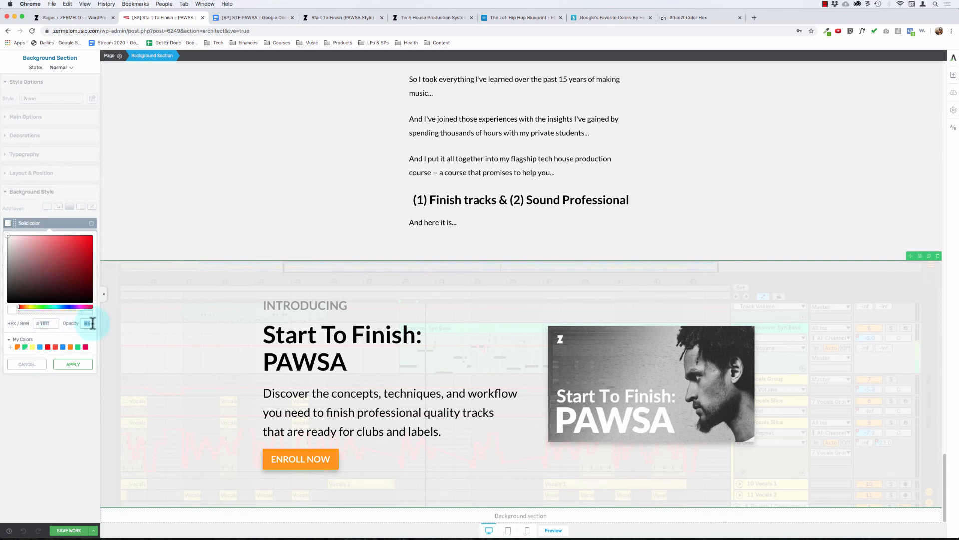
{"action": "type", "text": "90"}
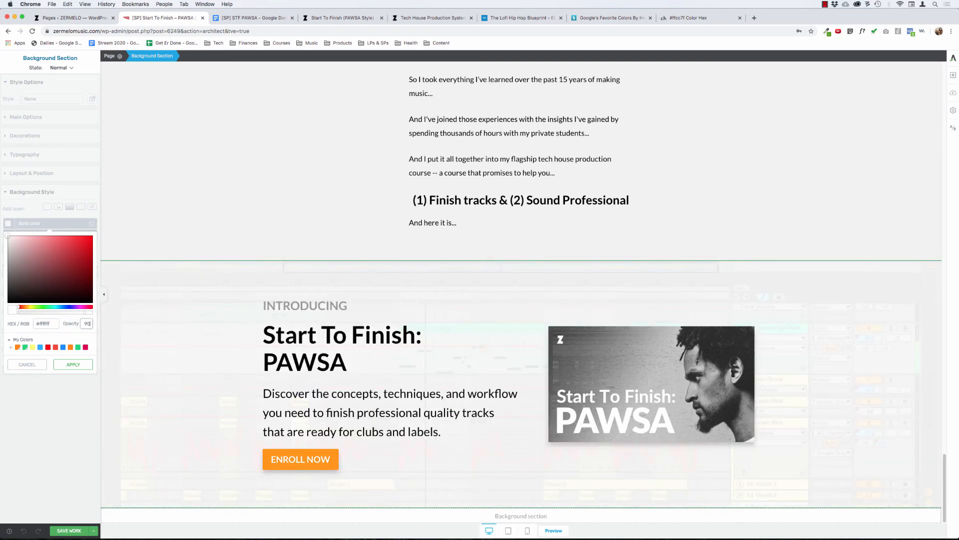
{"action": "left_click", "coordinate": [83, 365]}
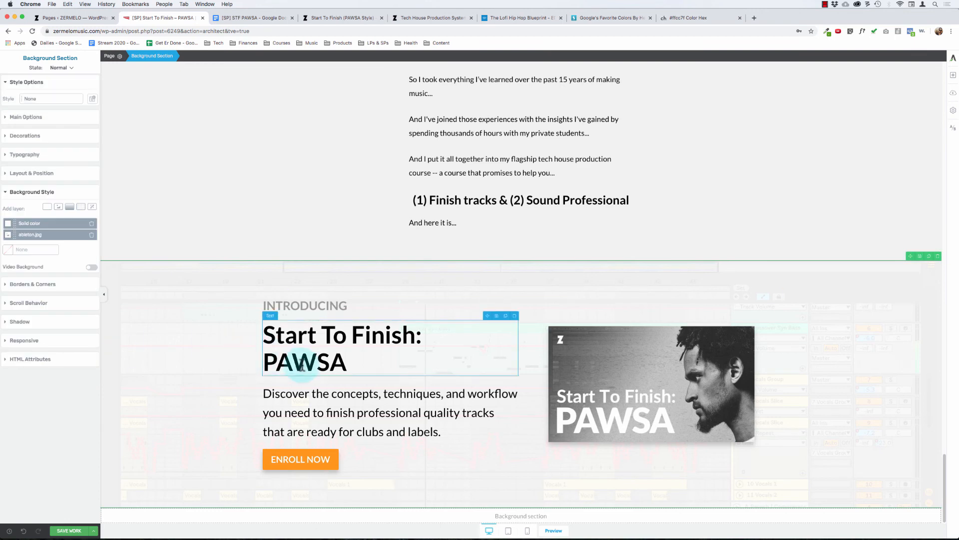
{"action": "left_click", "coordinate": [292, 361]}
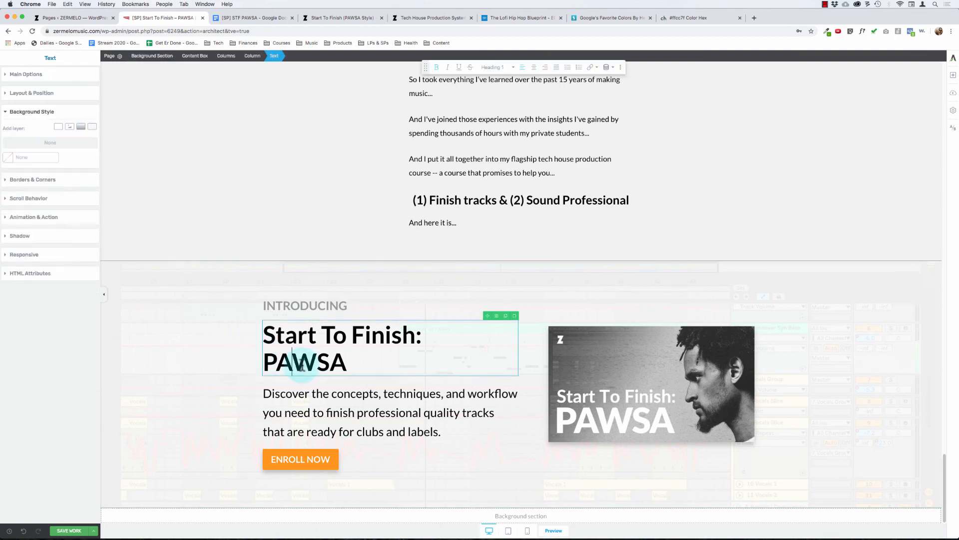
{"action": "left_click", "coordinate": [300, 167]}
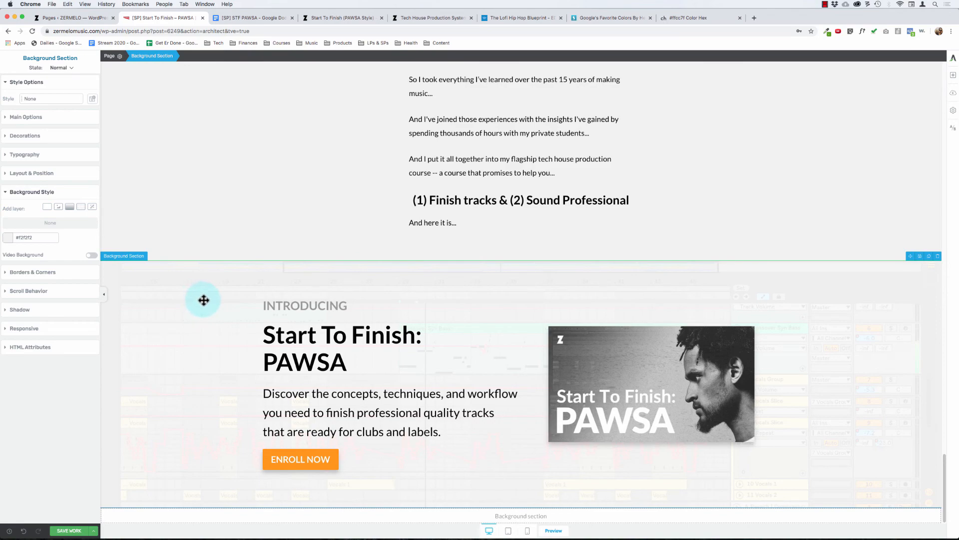
Step: Review how the section backgrounds alternate from the page's hero through "What's The Problem?" to "What's The Solution?"
{"action": "scroll", "coordinate": [215, 207], "scroll_direction": "down", "scroll_amount": 15}
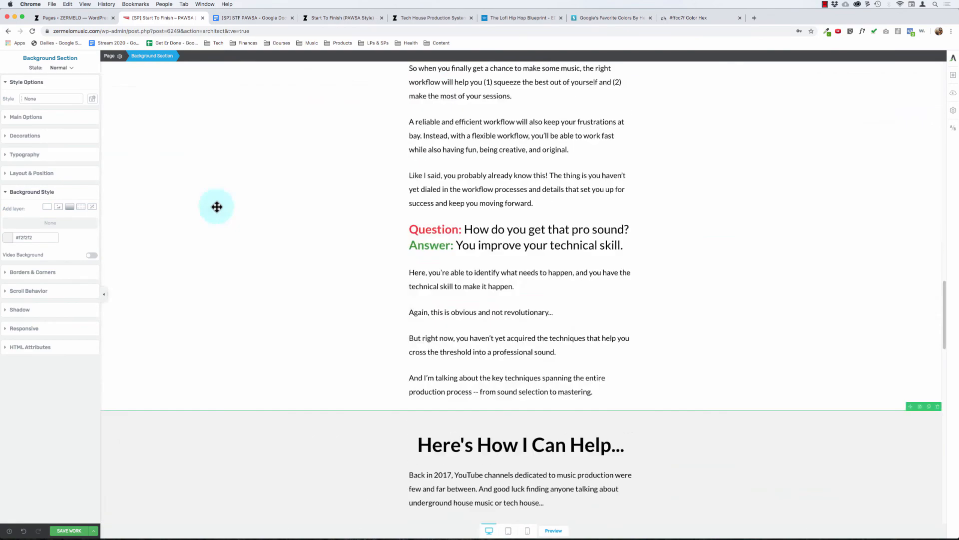
{"action": "scroll", "coordinate": [216, 206], "scroll_direction": "up", "scroll_amount": 20}
{"action": "scroll", "coordinate": [216, 207], "scroll_direction": "down", "scroll_amount": 10}
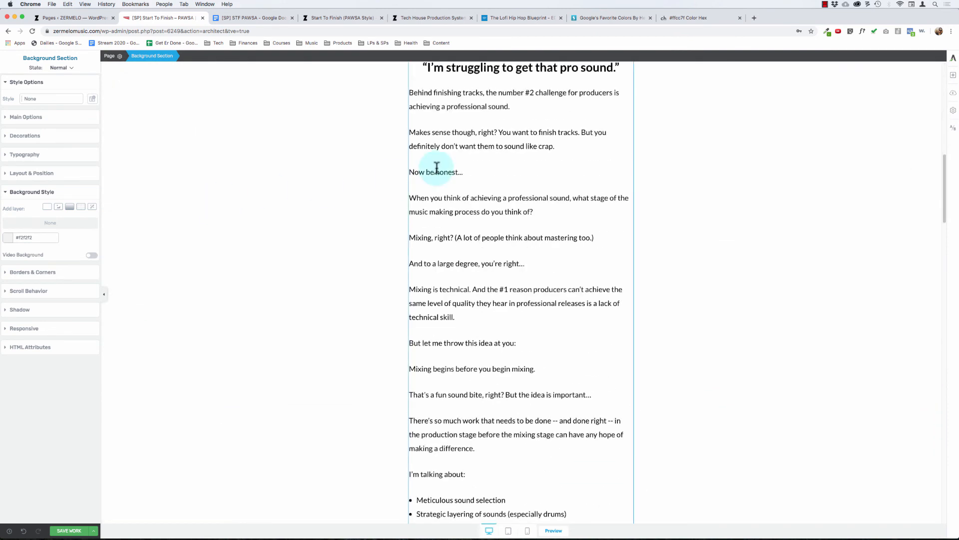
{"action": "left_click", "coordinate": [437, 168]}
{"action": "scroll", "coordinate": [437, 167], "scroll_direction": "up", "scroll_amount": 10}
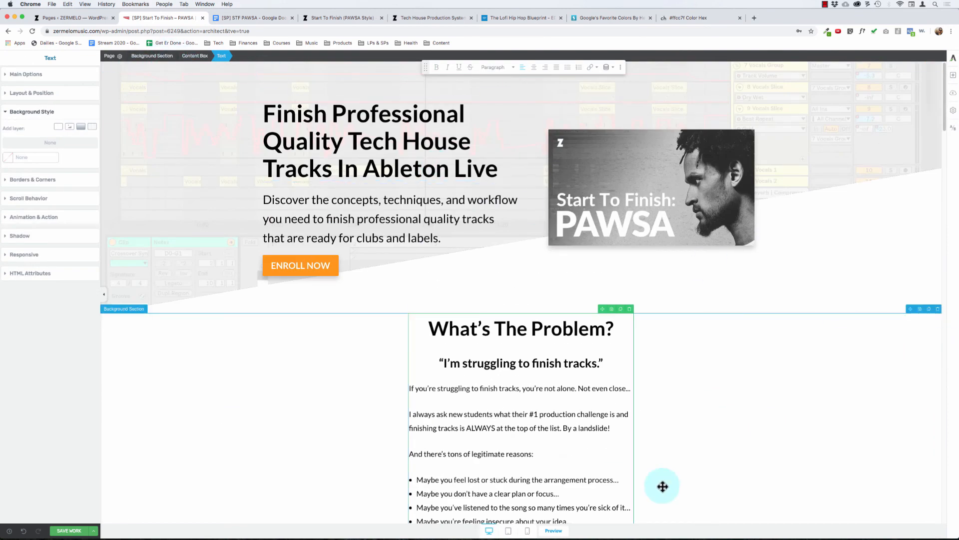
{"action": "left_click", "coordinate": [743, 358]}
{"action": "scroll", "coordinate": [744, 359], "scroll_direction": "down", "scroll_amount": 10}
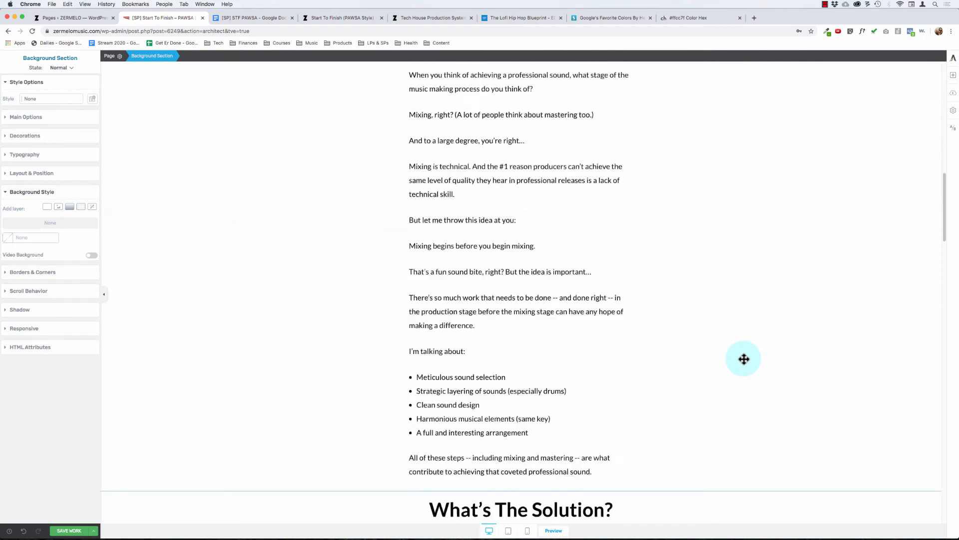
{"action": "scroll", "coordinate": [744, 359], "scroll_direction": "down", "scroll_amount": 5}
{"action": "scroll", "coordinate": [706, 269], "scroll_direction": "up", "scroll_amount": 7}
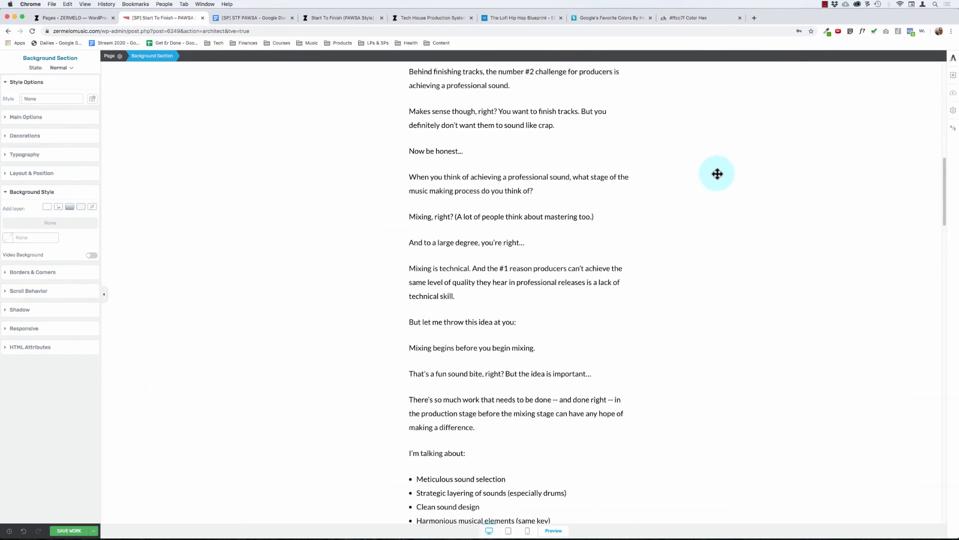
{"action": "scroll", "coordinate": [308, 193], "scroll_direction": "up", "scroll_amount": 10}
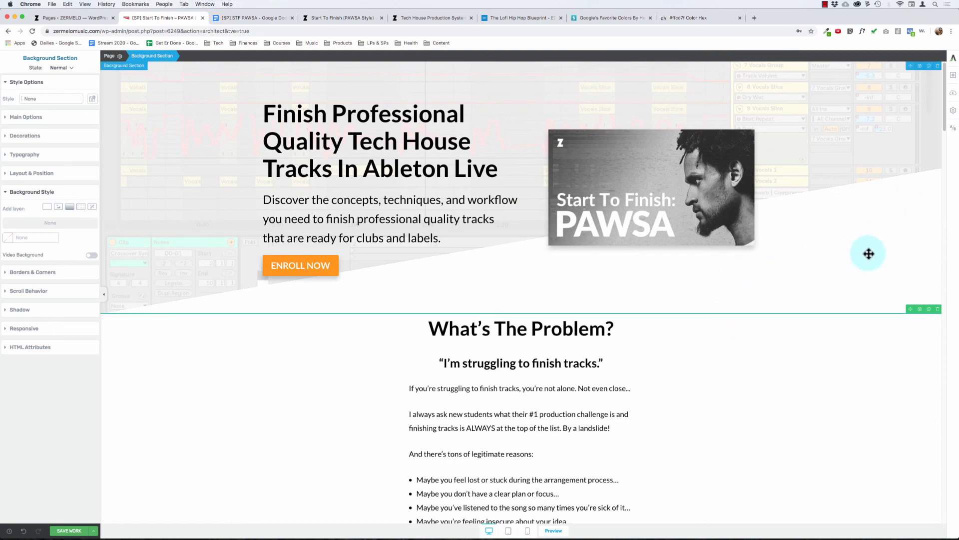
{"action": "scroll", "coordinate": [815, 336], "scroll_direction": "down", "scroll_amount": 10}
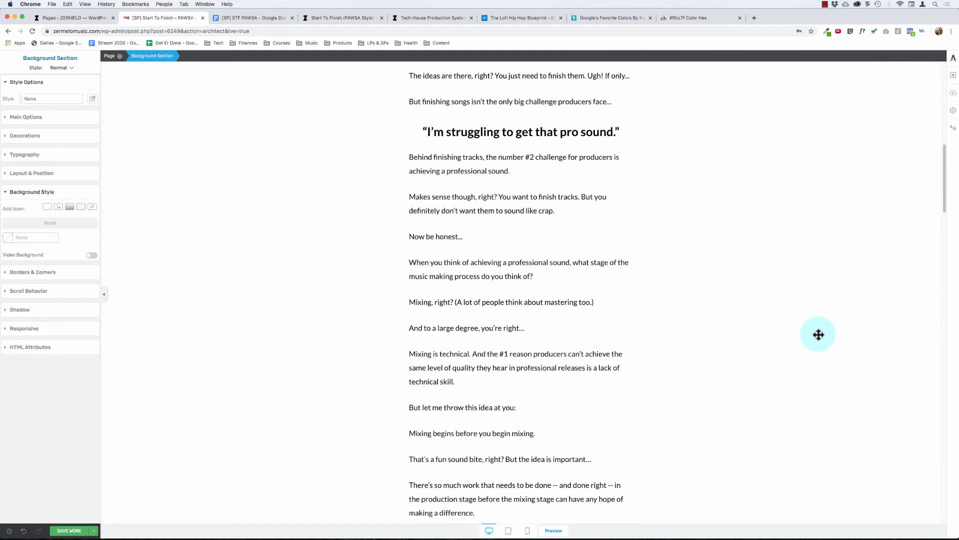
{"action": "scroll", "coordinate": [819, 334], "scroll_direction": "down", "scroll_amount": 10}
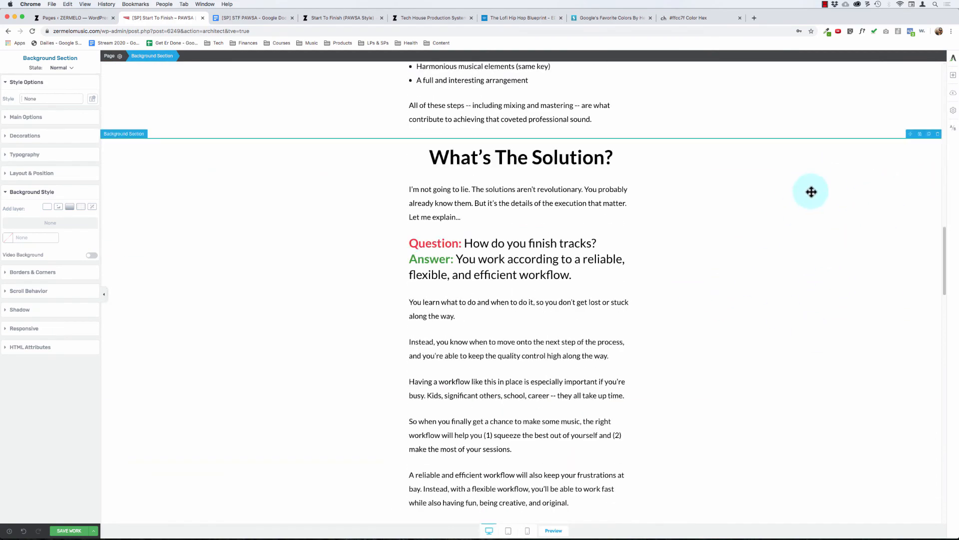
Step: Set the "What's The Solution?" section's background color to #f2f2f2
{"action": "left_click", "coordinate": [811, 192]}
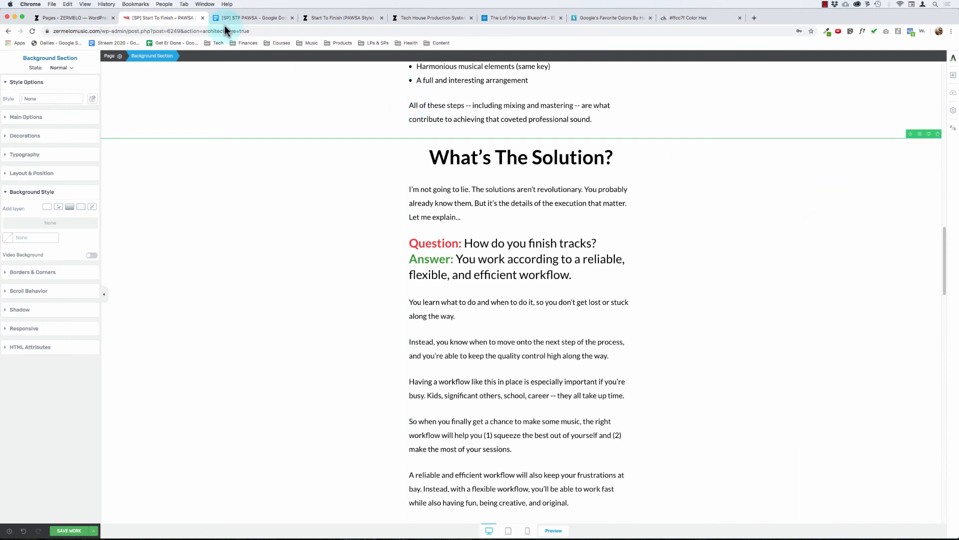
{"action": "left_click", "coordinate": [9, 238]}
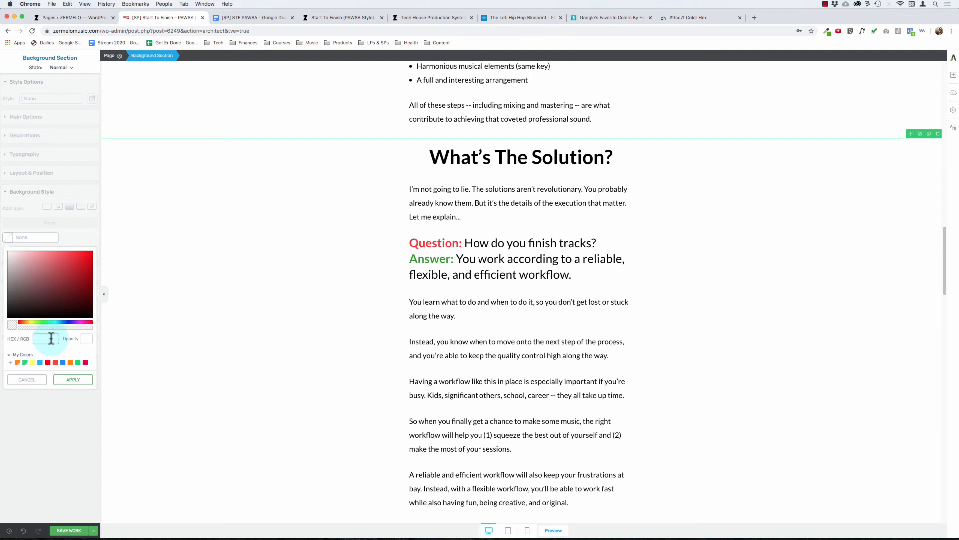
{"action": "type", "text": "f2f2f2"}
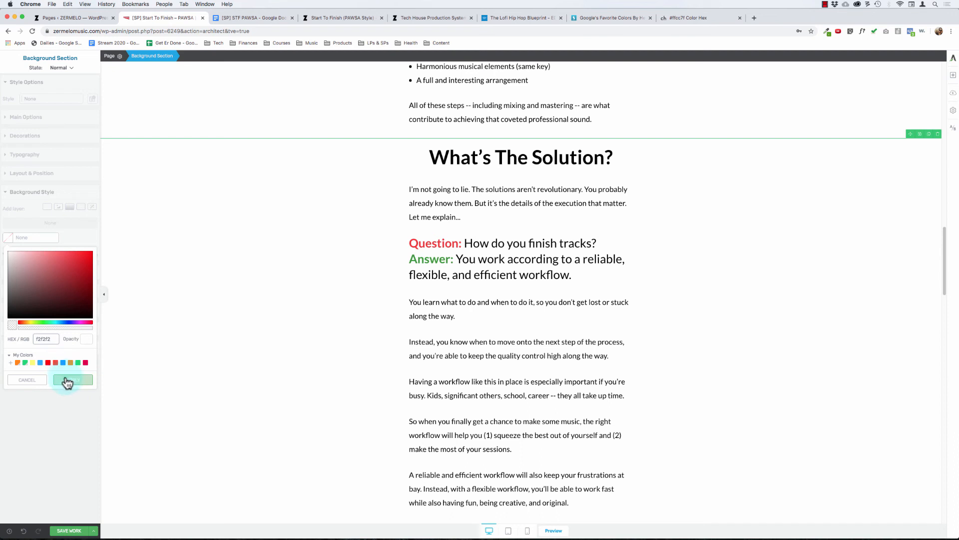
{"action": "left_click", "coordinate": [66, 382]}
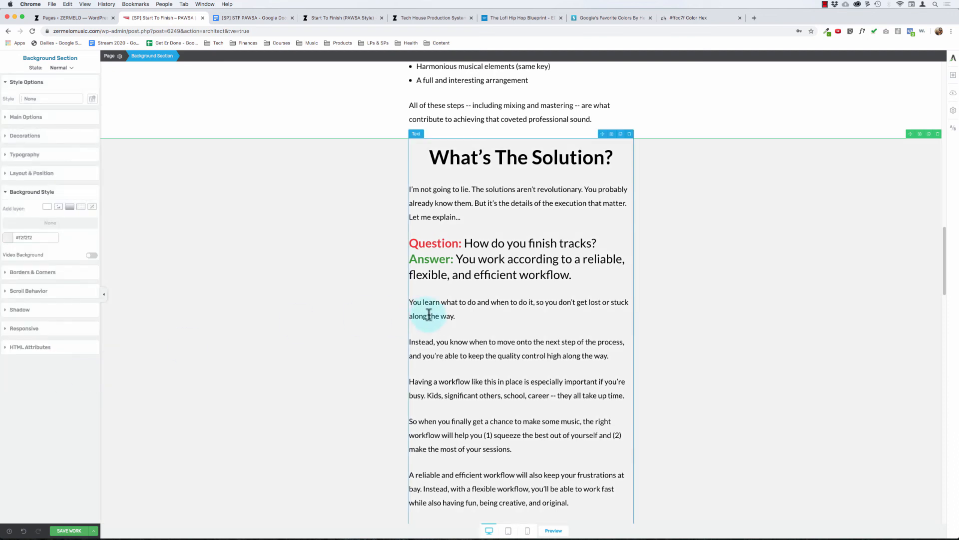
Step: Set the top padding of the "What's The Solution?" section to 20 px
{"action": "left_click", "coordinate": [223, 101]}
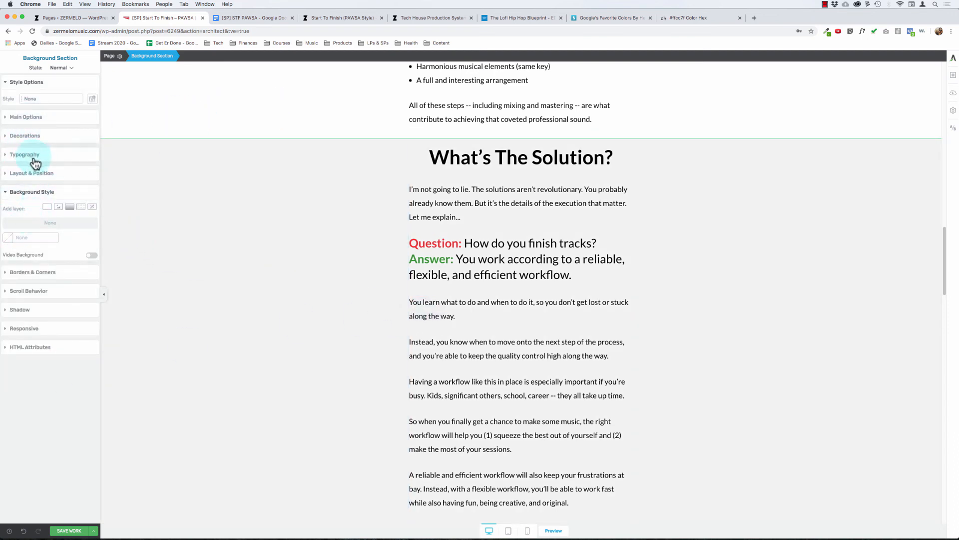
{"action": "left_click", "coordinate": [29, 173]}
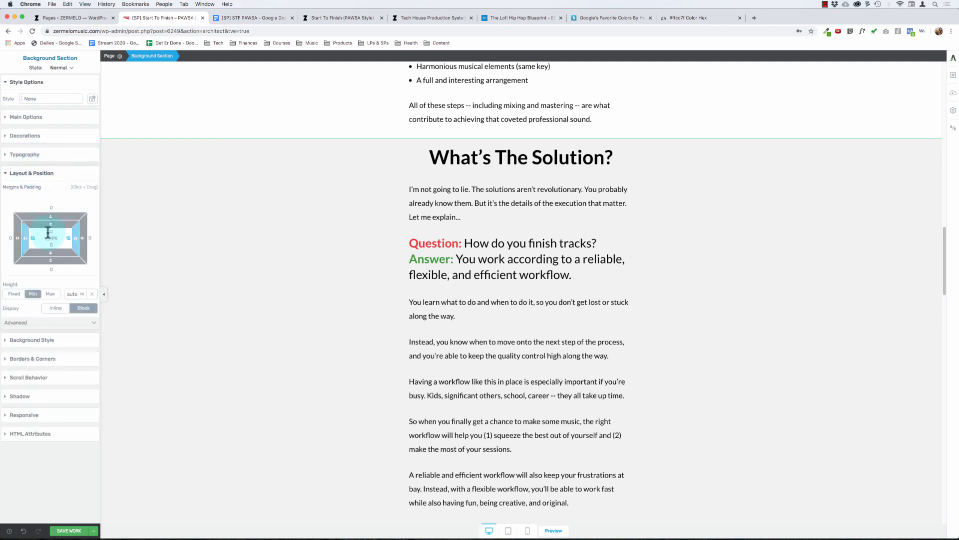
{"action": "left_click_drag", "start_coordinate": [52, 224], "coordinate": [51, 233]}
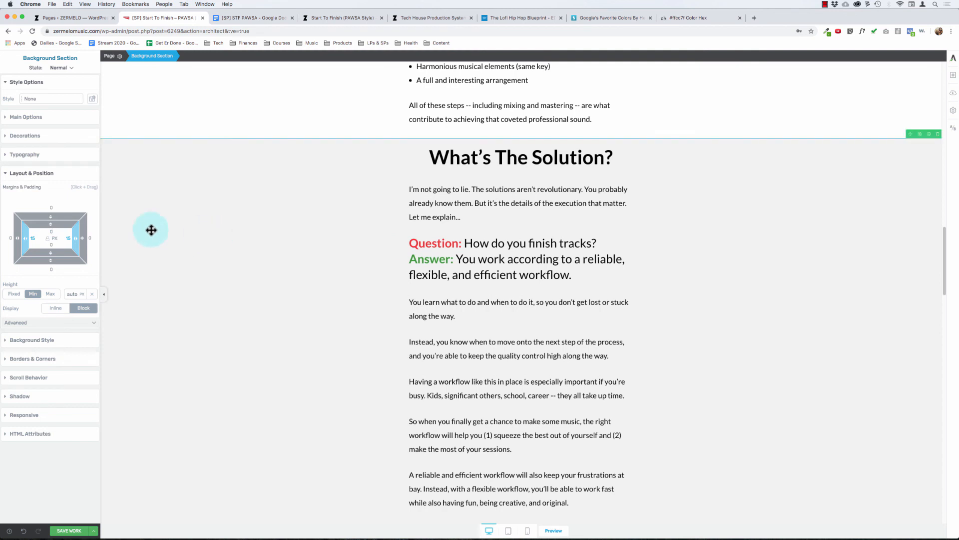
{"action": "left_click_drag", "start_coordinate": [51, 225], "coordinate": [70, 262]}
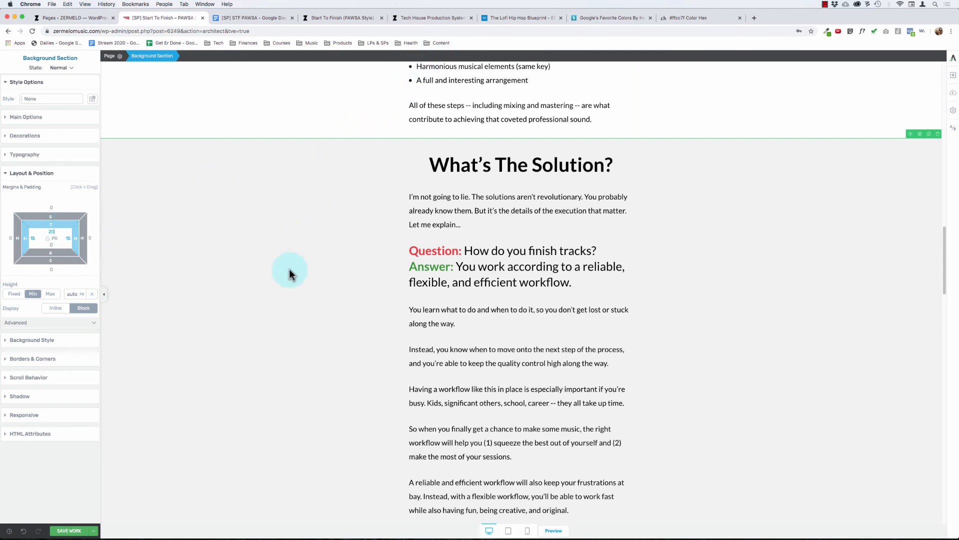
Step: Set the bottom padding of the "What's The Problem?" section to 20 px
{"action": "scroll", "coordinate": [287, 270], "scroll_direction": "up", "scroll_amount": 3}
{"action": "left_click", "coordinate": [328, 183]}
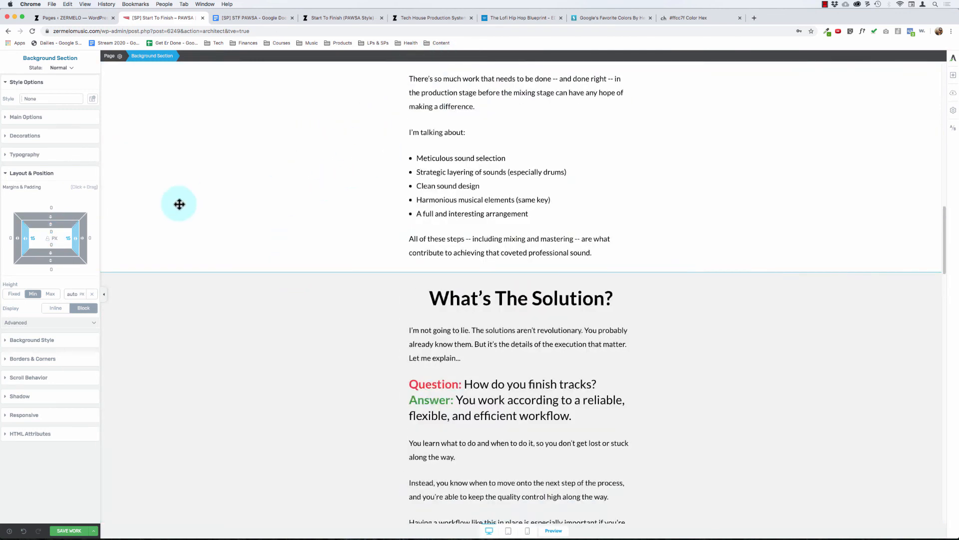
{"action": "left_click_drag", "start_coordinate": [52, 251], "coordinate": [50, 246]}
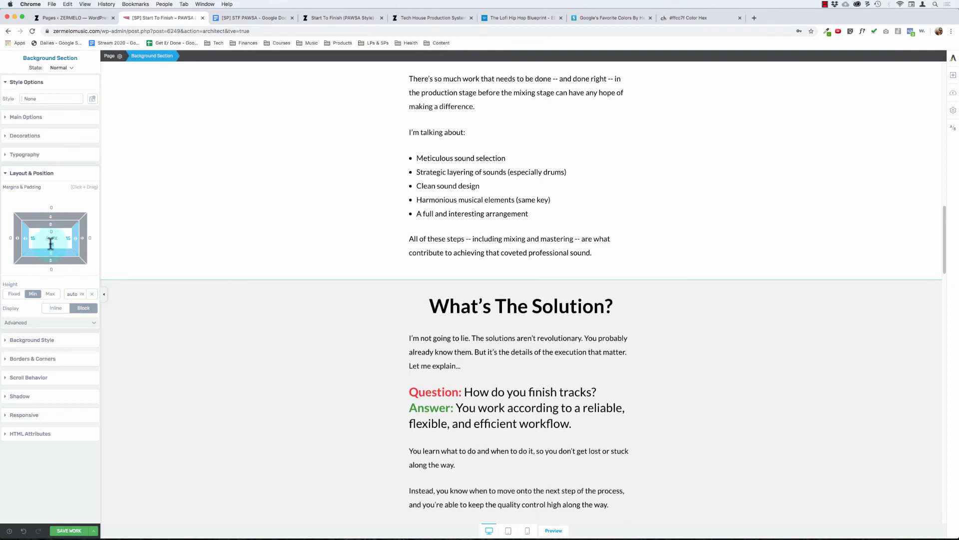
{"action": "type", "text": "20"}
{"action": "left_click", "coordinate": [213, 379]}
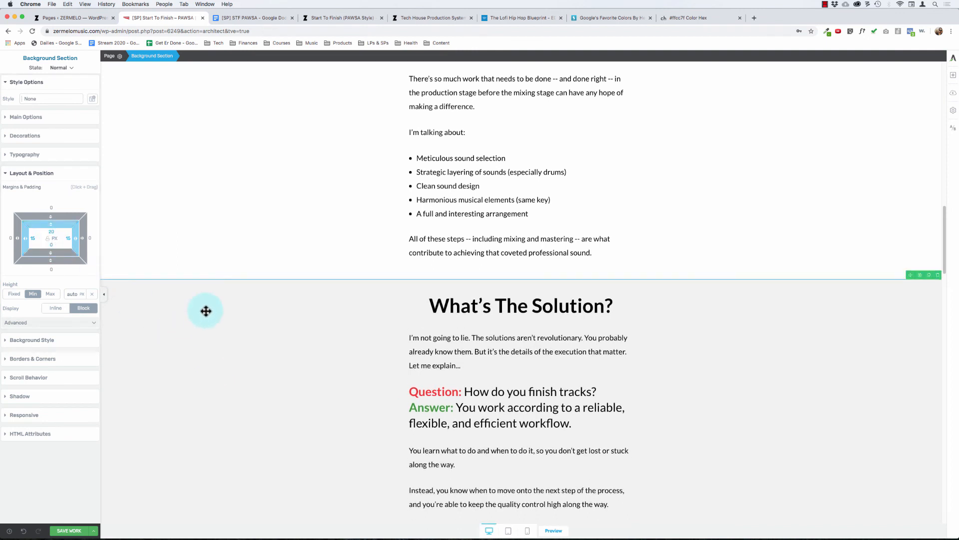
{"action": "scroll", "coordinate": [208, 360], "scroll_direction": "down", "scroll_amount": 1}
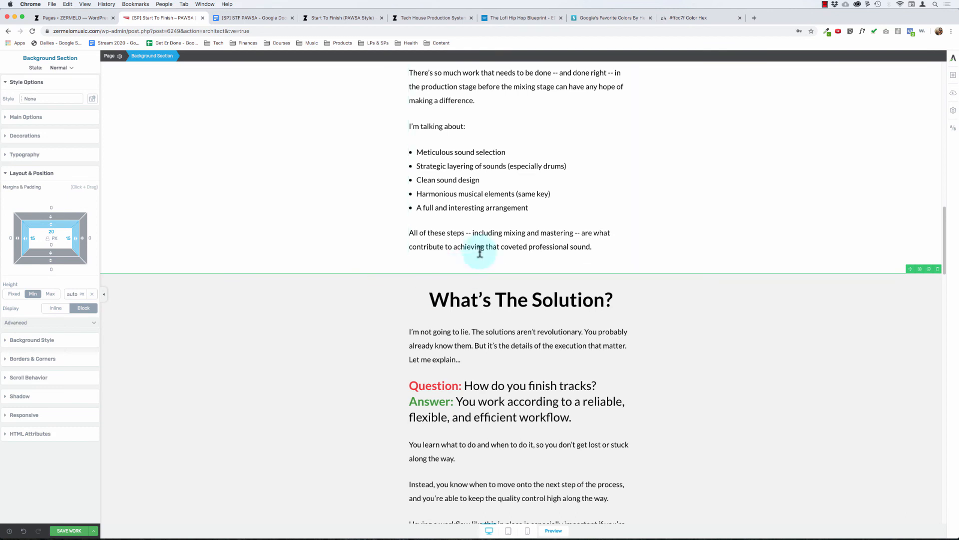
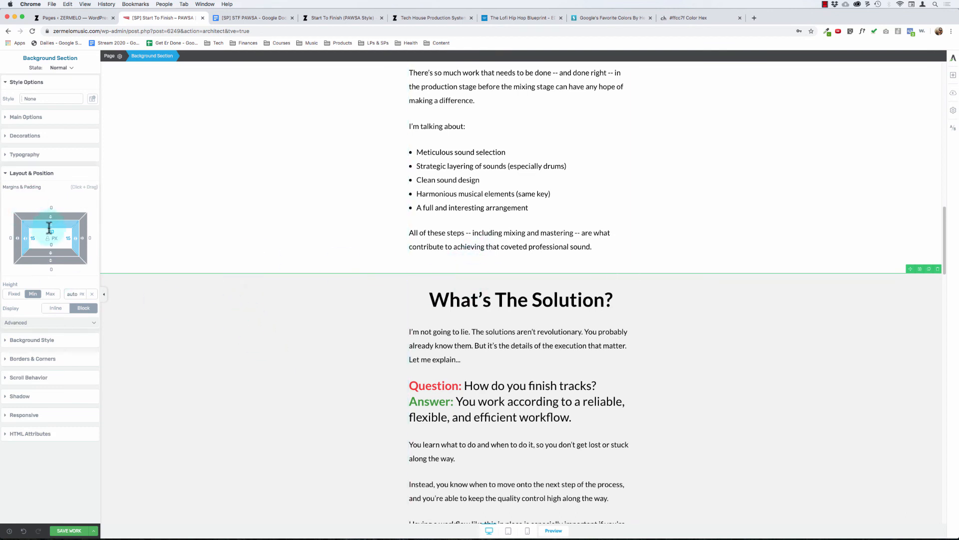
Step: Set the top padding of the "What's The Solution?" section to 30 px
{"action": "type", "text": "30"}
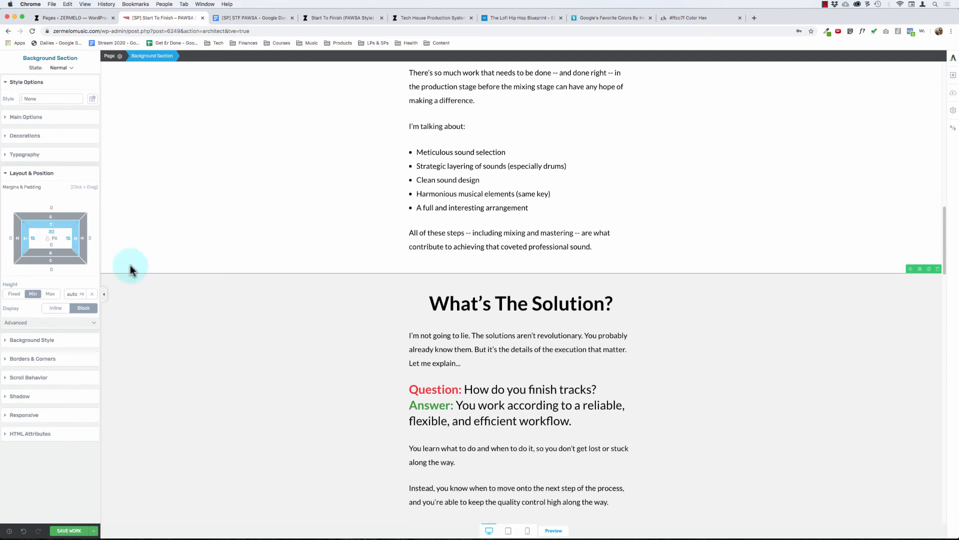
{"action": "left_click", "coordinate": [457, 193]}
{"action": "left_click", "coordinate": [259, 119]}
Step: Set the top padding of the "Here's How I Can Help..." section to 30 px
{"action": "scroll", "coordinate": [259, 120], "scroll_direction": "down", "scroll_amount": 15}
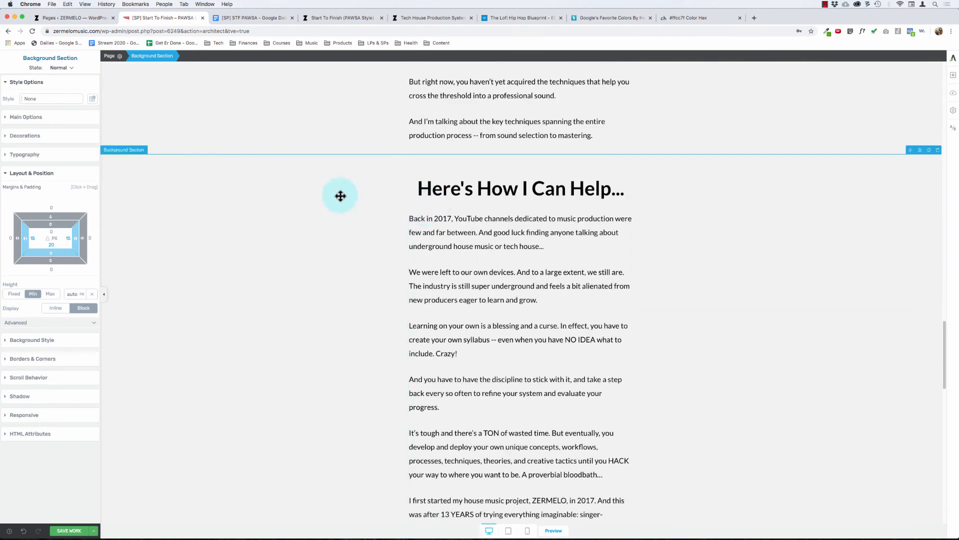
{"action": "left_click_drag", "start_coordinate": [50, 224], "coordinate": [48, 221]}
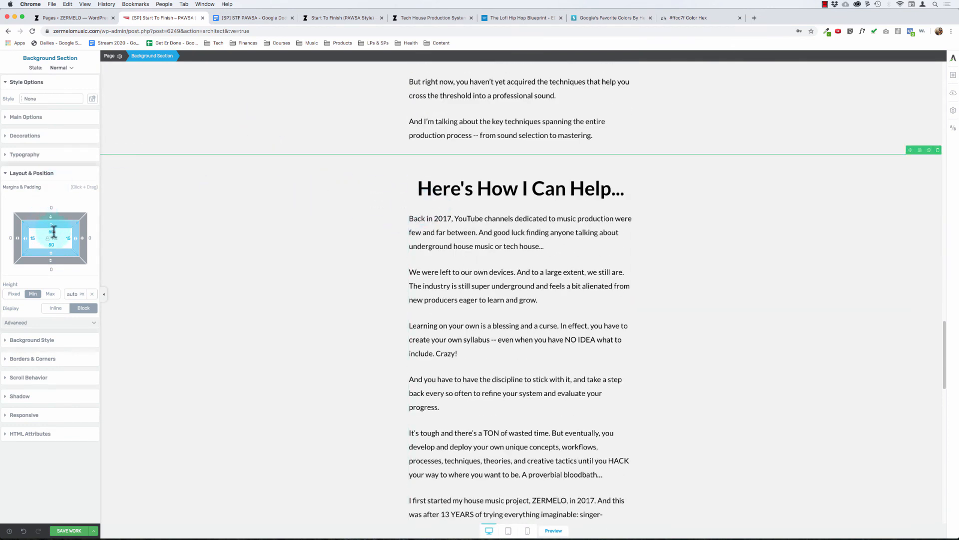
{"action": "type", "text": "35"}
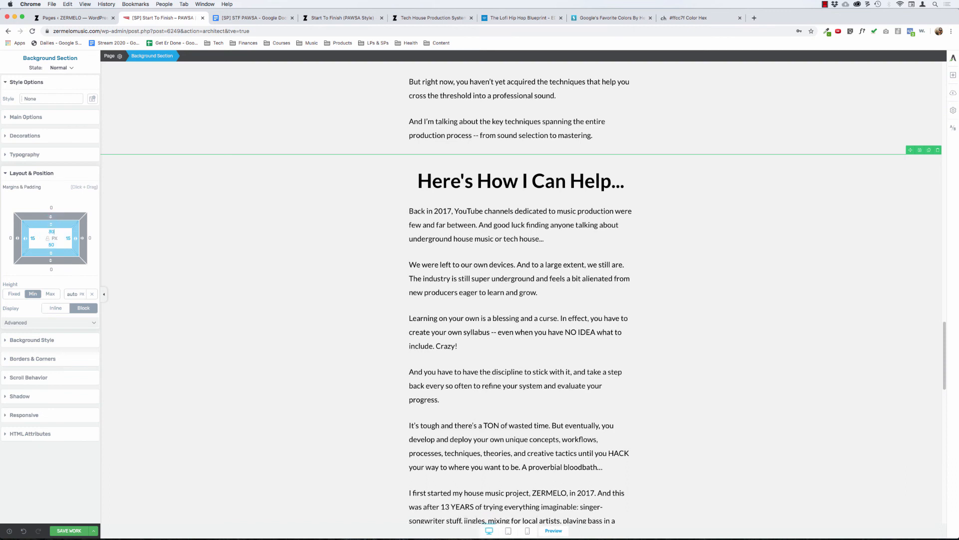
Step: Set the bottom padding of the section directly above "Here's How I Can Help..." to 20 px
{"action": "left_click", "coordinate": [358, 111]}
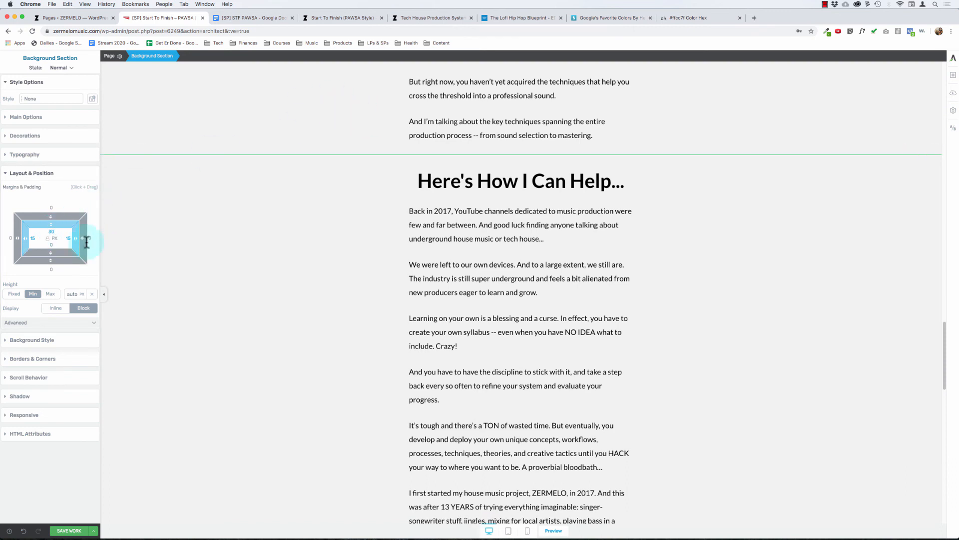
{"action": "left_click", "coordinate": [50, 243]}
{"action": "type", "text": "20"}
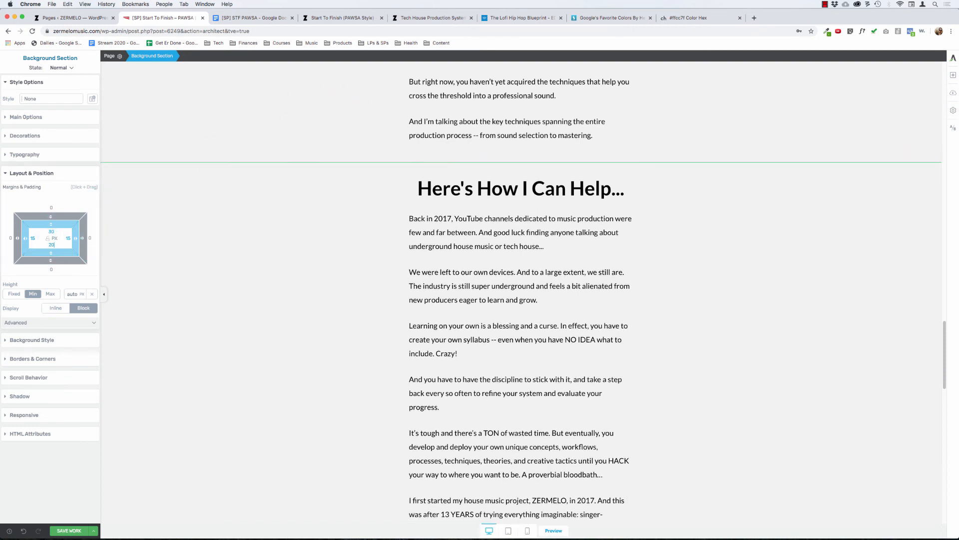
Step: Remove the grey background color from the "Here's How I Can Help..." section
{"action": "left_click", "coordinate": [186, 258]}
{"action": "left_click", "coordinate": [28, 175]}
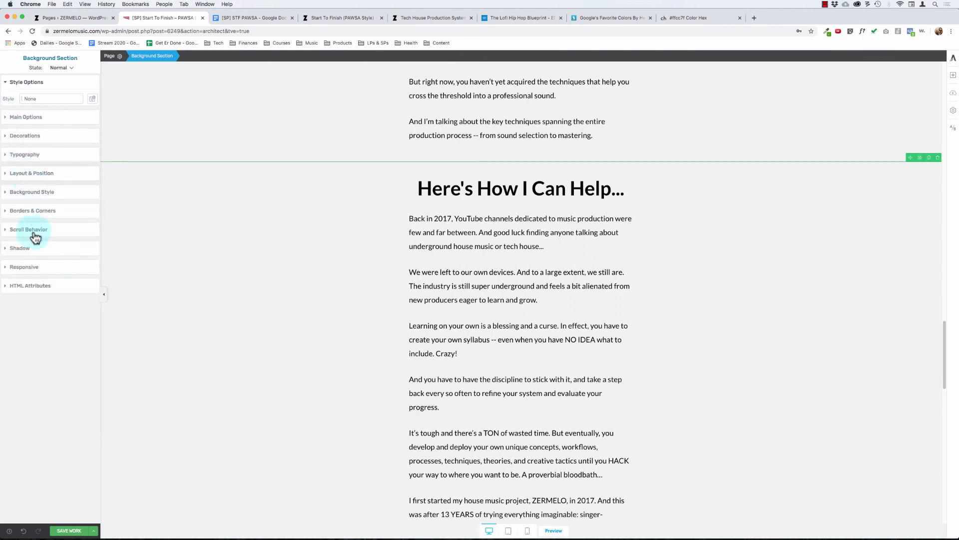
{"action": "left_click", "coordinate": [42, 192]}
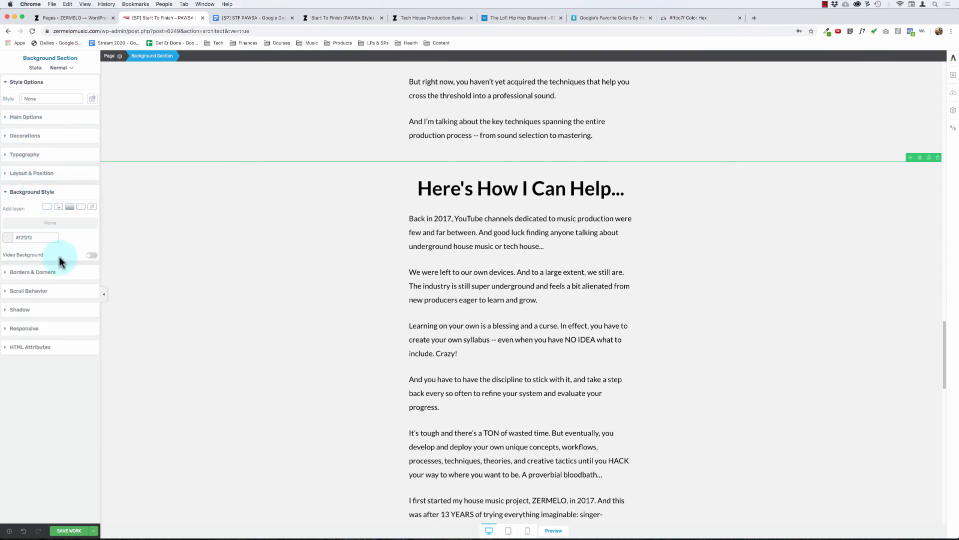
{"action": "left_click", "coordinate": [9, 239]}
{"action": "left_click", "coordinate": [16, 331]}
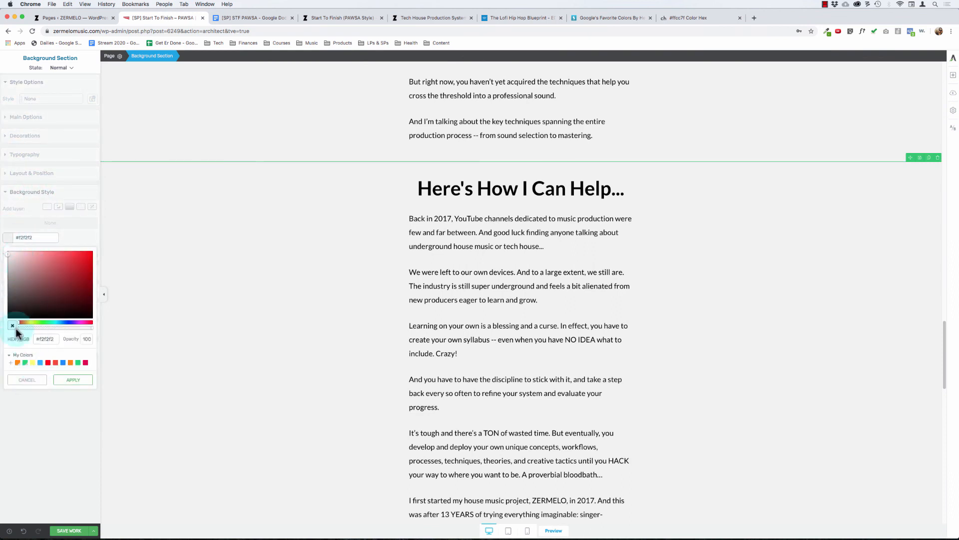
{"action": "left_click", "coordinate": [14, 330]}
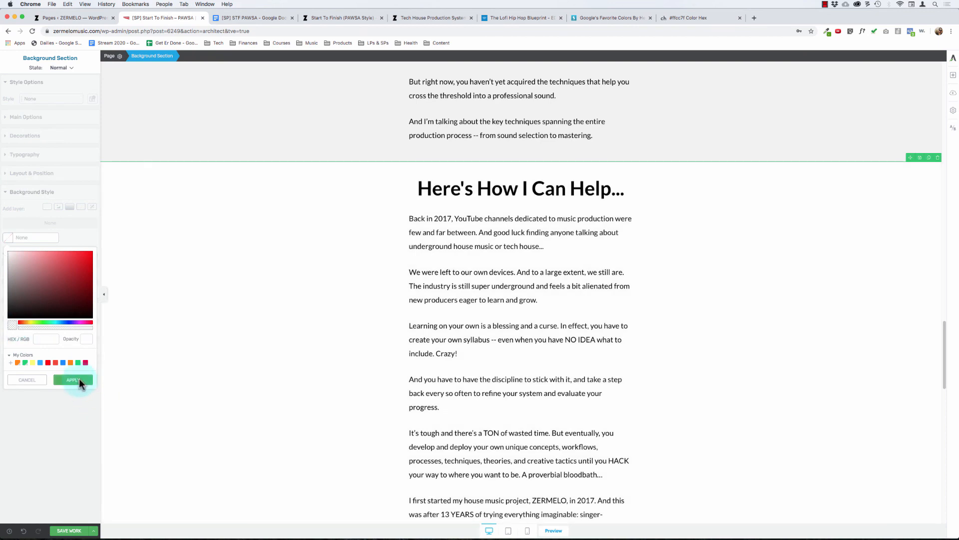
{"action": "left_click", "coordinate": [75, 380]}
{"action": "left_click", "coordinate": [475, 394]}
Step: Try to toggle bold formatting on the "INTRODUCING" label above "Start To Finish: PAWSA"
{"action": "scroll", "coordinate": [477, 397], "scroll_direction": "down", "scroll_amount": 15}
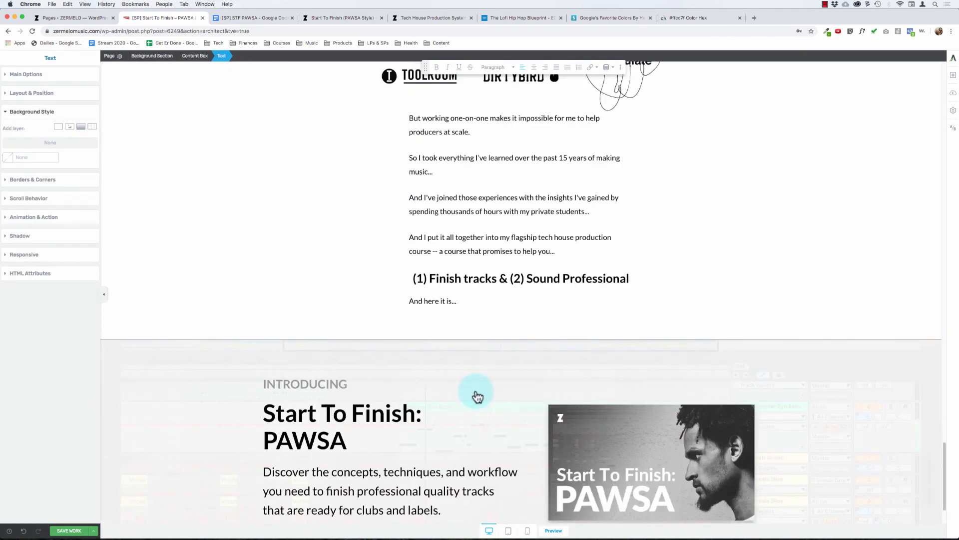
{"action": "scroll", "coordinate": [286, 253], "scroll_direction": "down", "scroll_amount": 2}
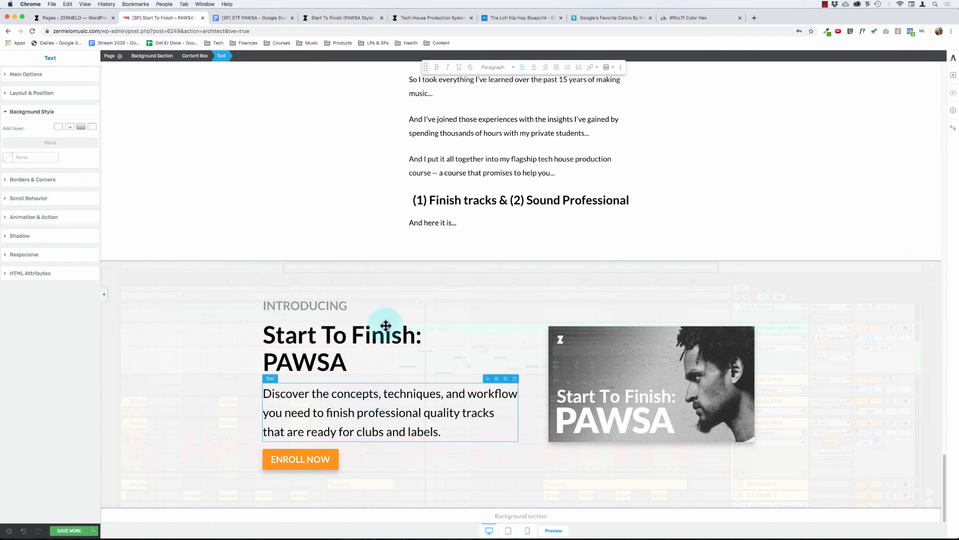
{"action": "left_click", "coordinate": [313, 305]}
{"action": "double_click", "coordinate": [312, 305]}
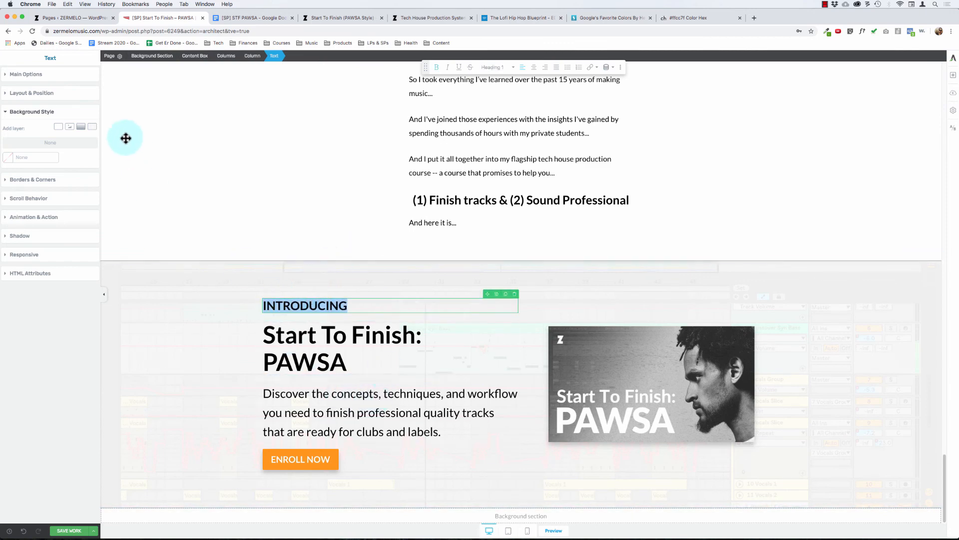
{"action": "left_click", "coordinate": [48, 94]}
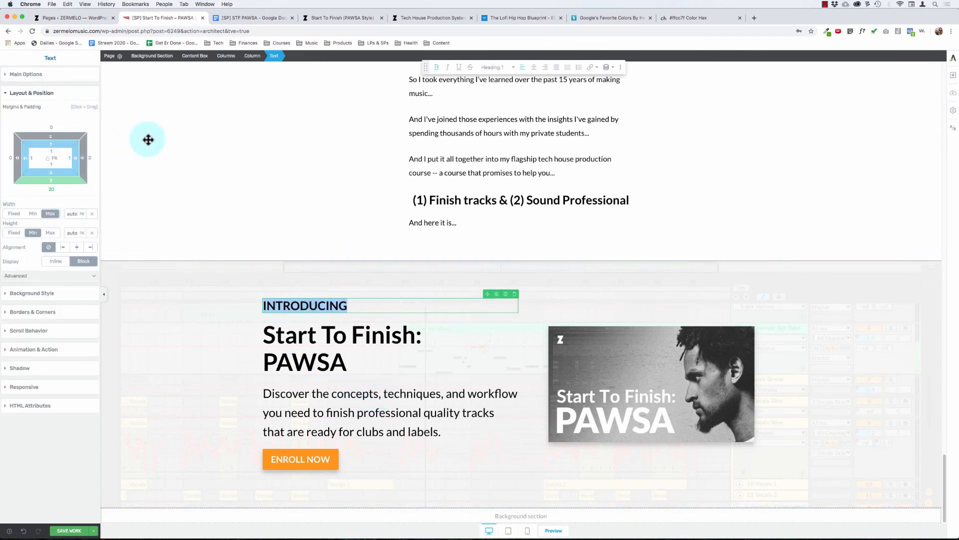
{"action": "key", "text": "super+b"}
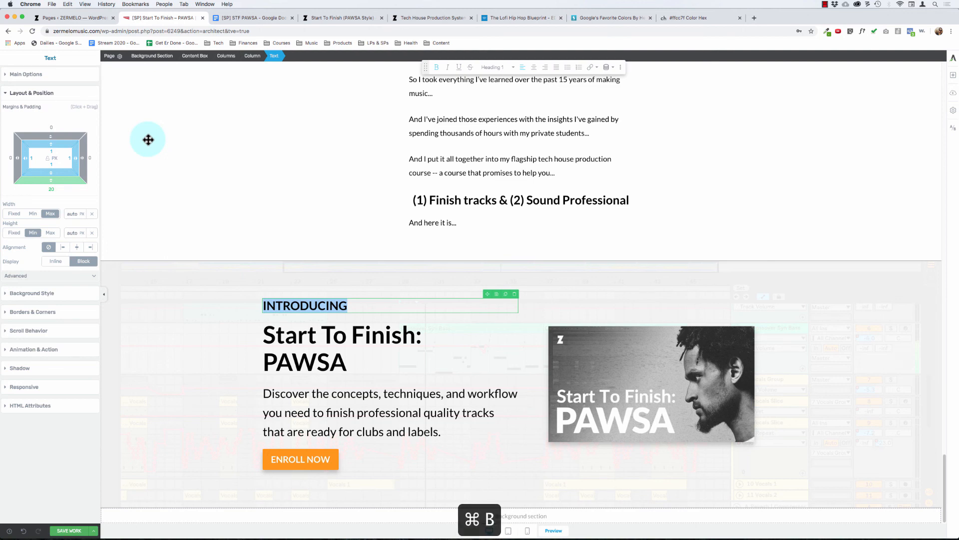
Step: Change the "INTRODUCING" label's text style to Paragraph
{"action": "left_click", "coordinate": [315, 364]}
{"action": "left_click", "coordinate": [321, 306]}
{"action": "double_click", "coordinate": [323, 307]}
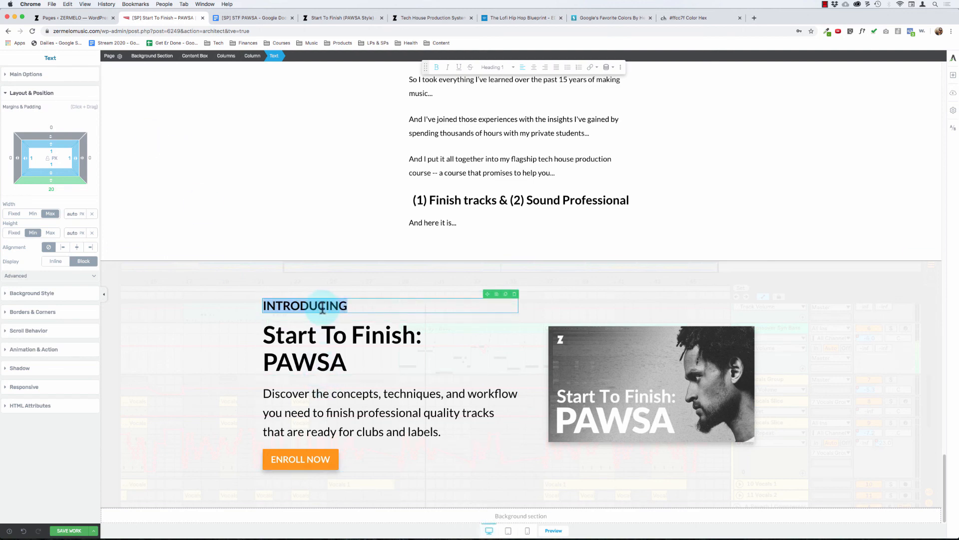
{"action": "left_click", "coordinate": [495, 68]}
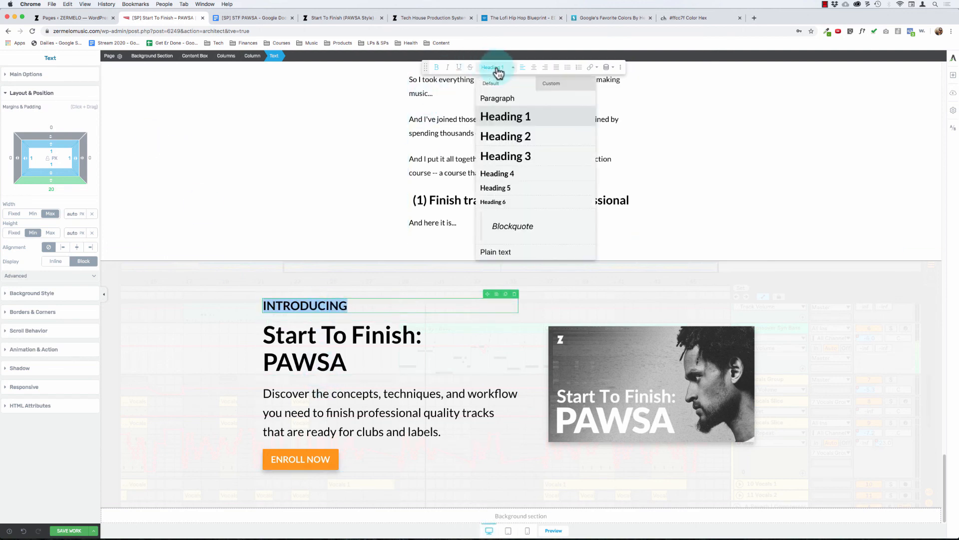
{"action": "left_click", "coordinate": [493, 97]}
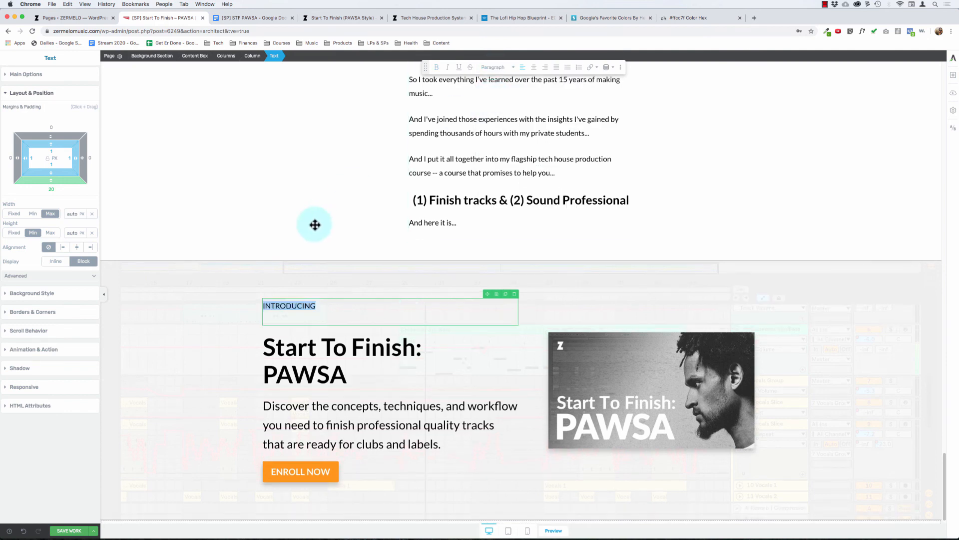
Step: Make the "INTRODUCING" label bold
{"action": "left_click", "coordinate": [322, 302]}
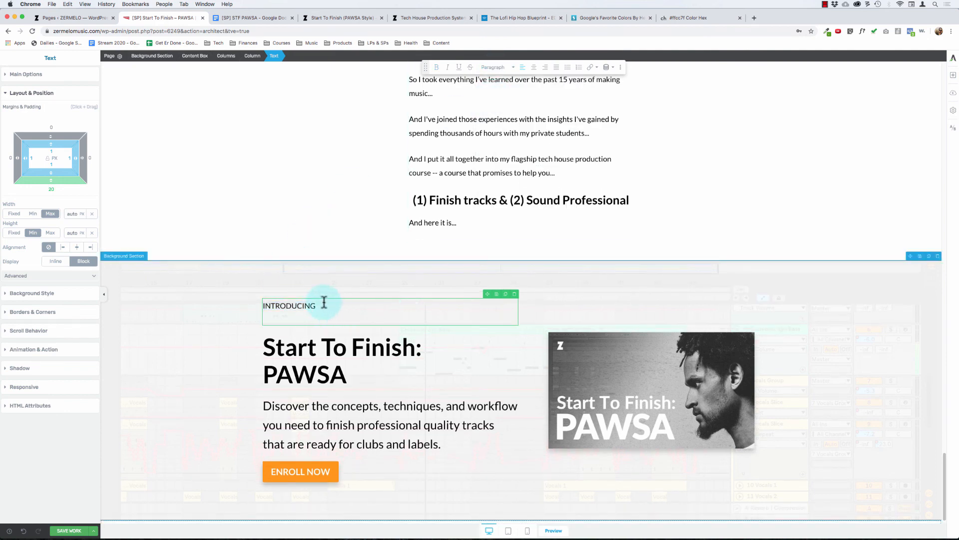
{"action": "key", "text": "shift+super+Left"}
{"action": "key", "text": "super+b"}
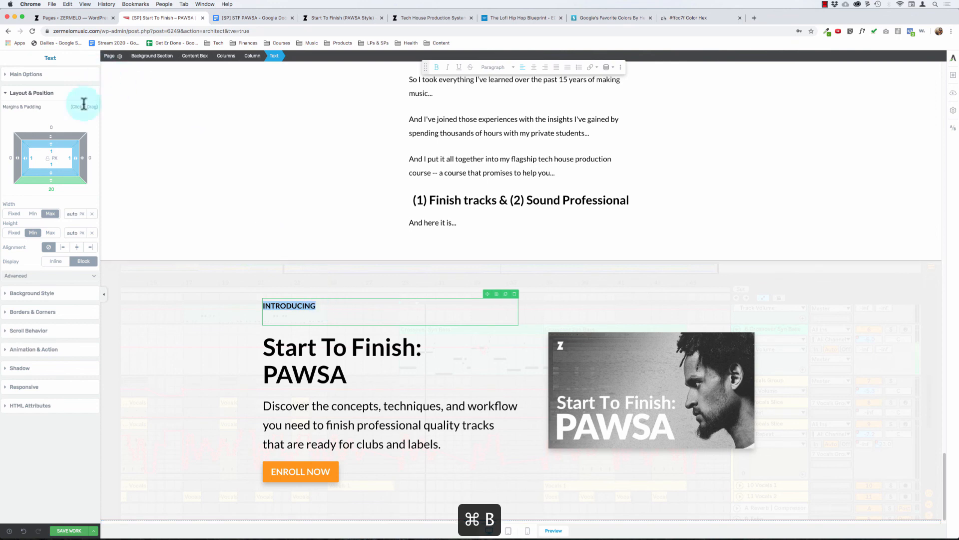
Step: Set the "INTRODUCING" label's text color to #999999
{"action": "left_click", "coordinate": [30, 75]}
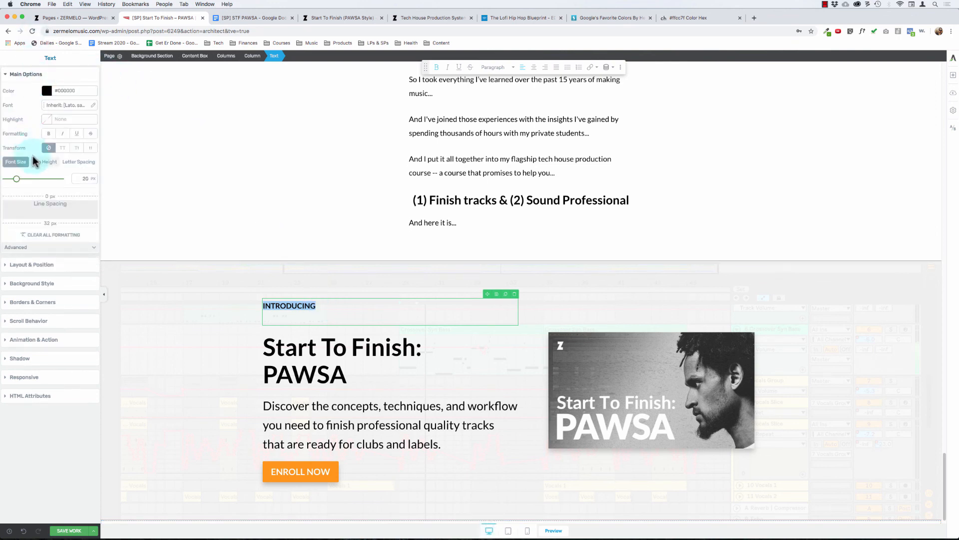
{"action": "left_click", "coordinate": [47, 92]}
{"action": "left_click", "coordinate": [48, 193]}
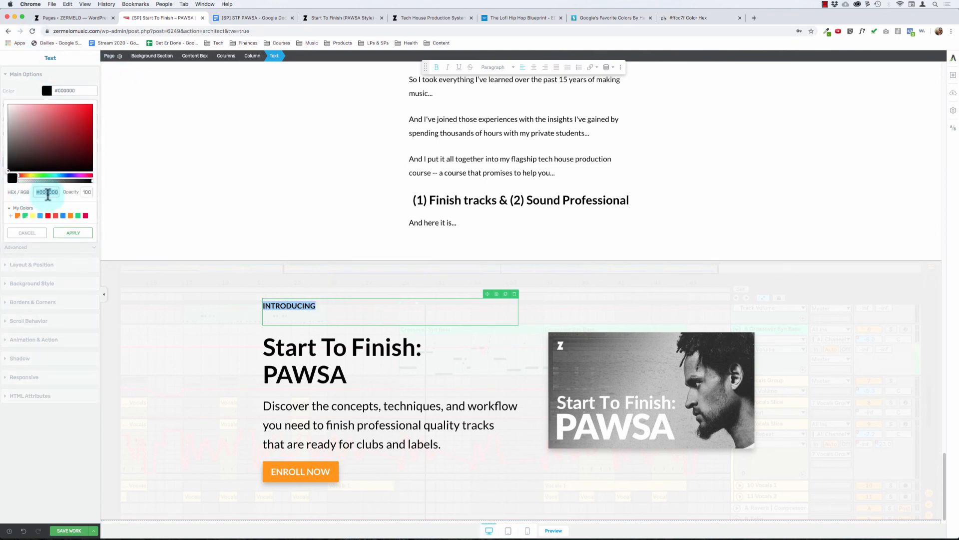
{"action": "left_click", "coordinate": [73, 233]}
Step: Set the "INTRODUCING" label's font size to 32 px and the line spacing below it to 0 px
{"action": "left_click", "coordinate": [85, 179]}
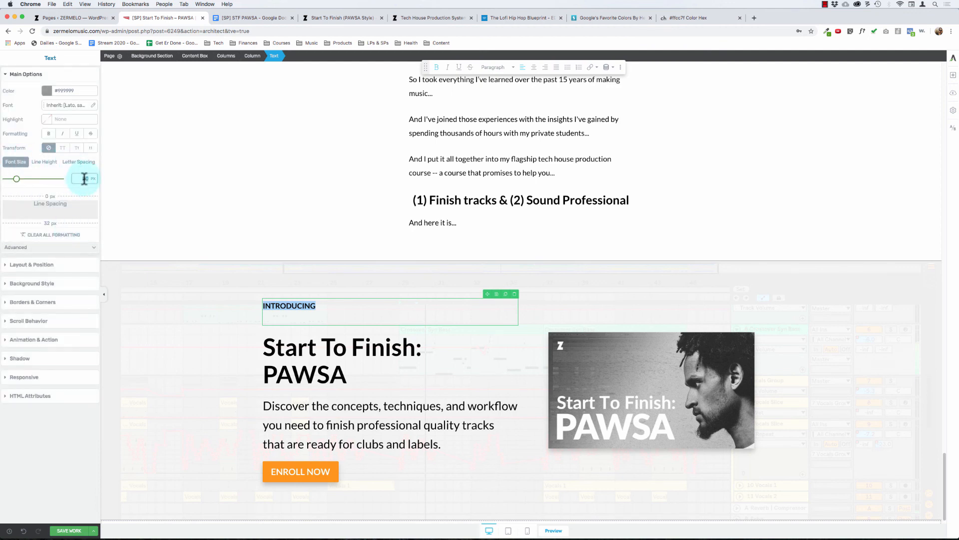
{"action": "type", "text": "32"}
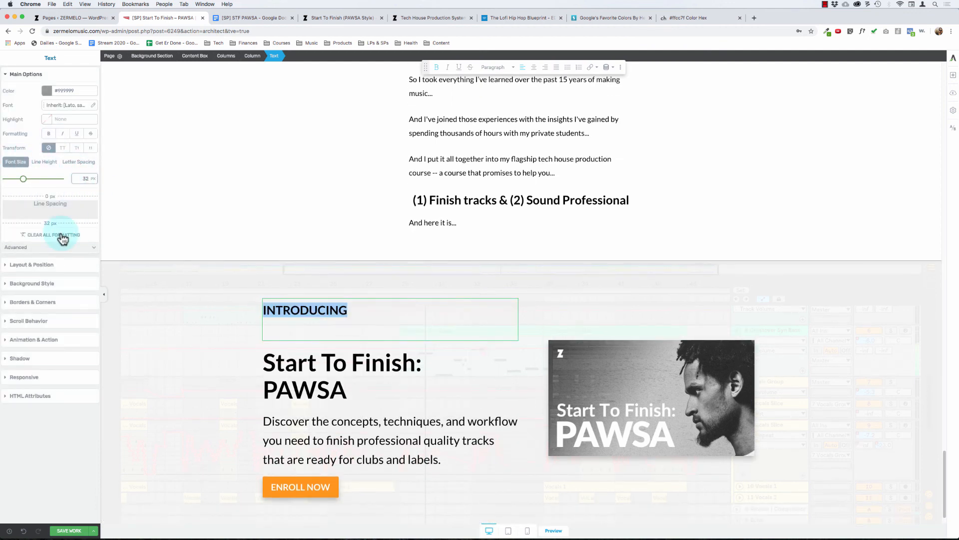
{"action": "left_click", "coordinate": [297, 342]}
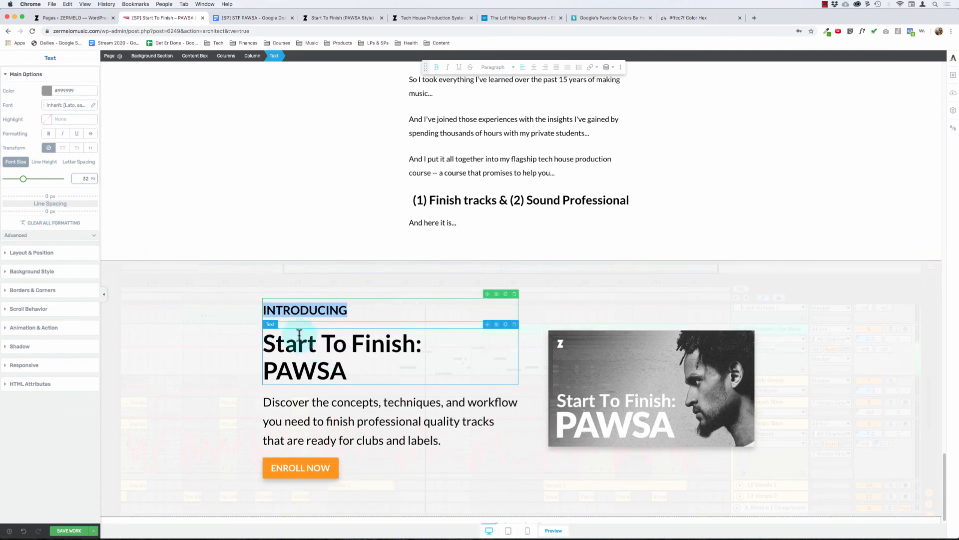
{"action": "left_click", "coordinate": [192, 307]}
Step: Darken the "INTRODUCING" label's text color to #888888
{"action": "double_click", "coordinate": [280, 310]}
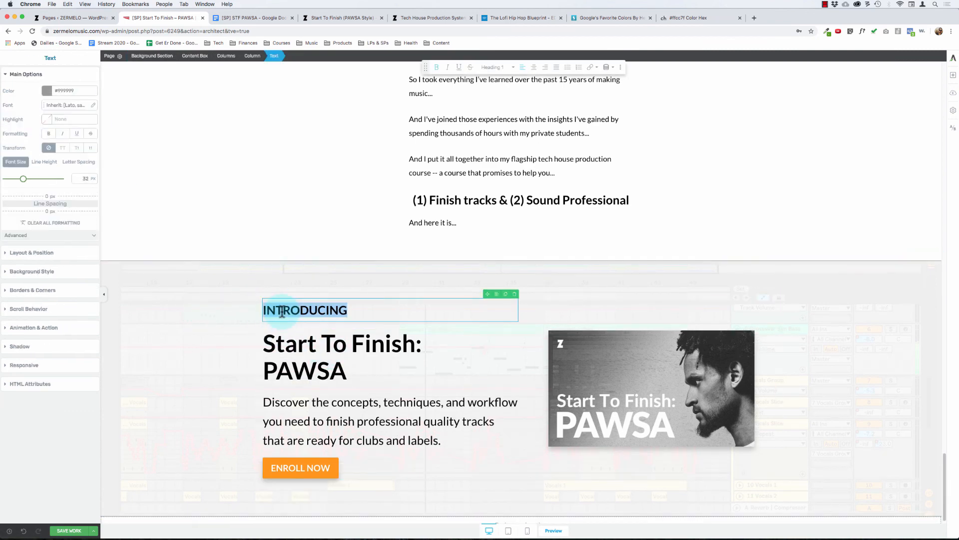
{"action": "left_click", "coordinate": [47, 90]}
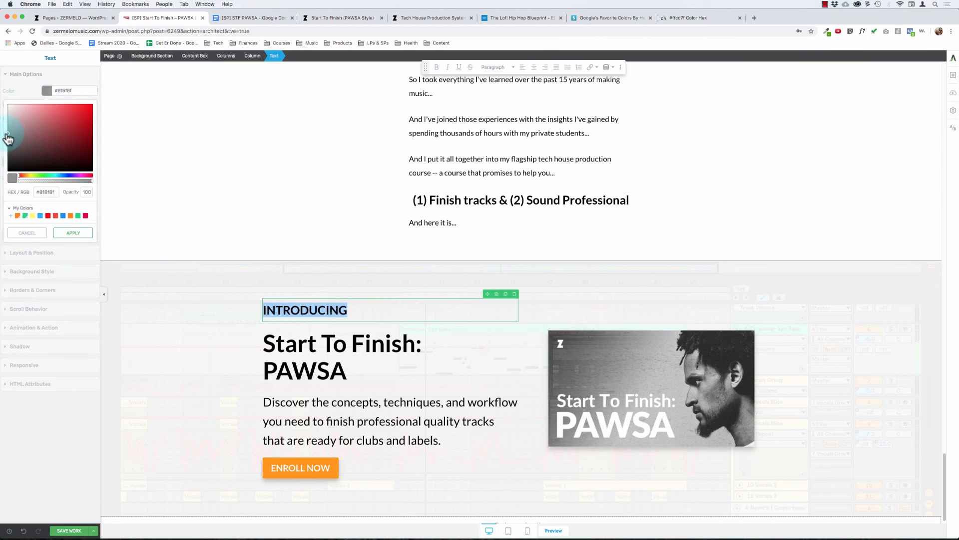
{"action": "double_click", "coordinate": [70, 90]}
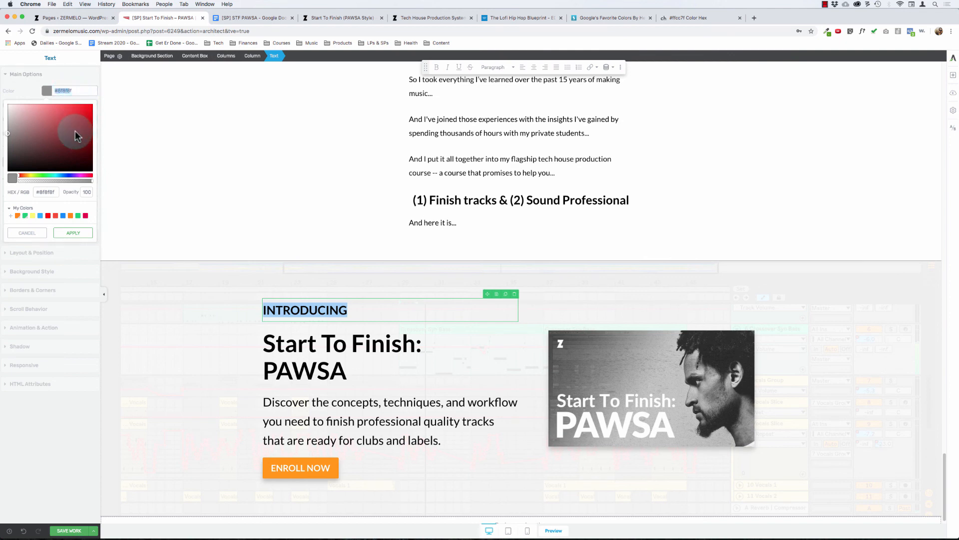
{"action": "left_click", "coordinate": [49, 192]}
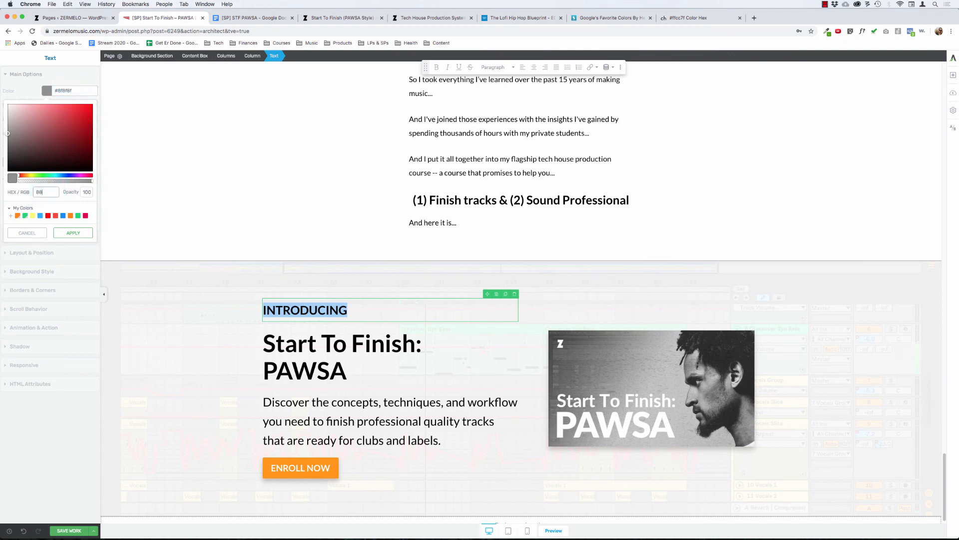
{"action": "left_click", "coordinate": [73, 232]}
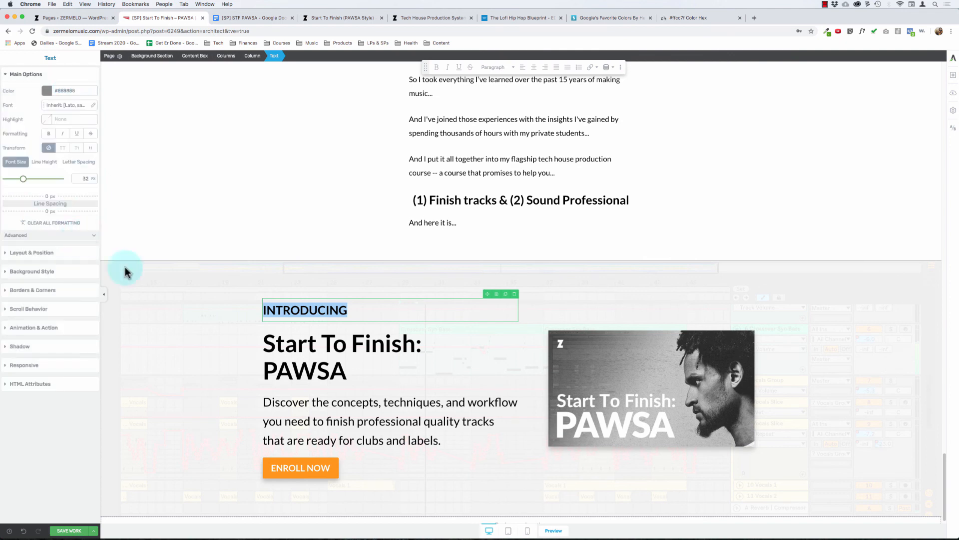
{"action": "left_click", "coordinate": [205, 375]}
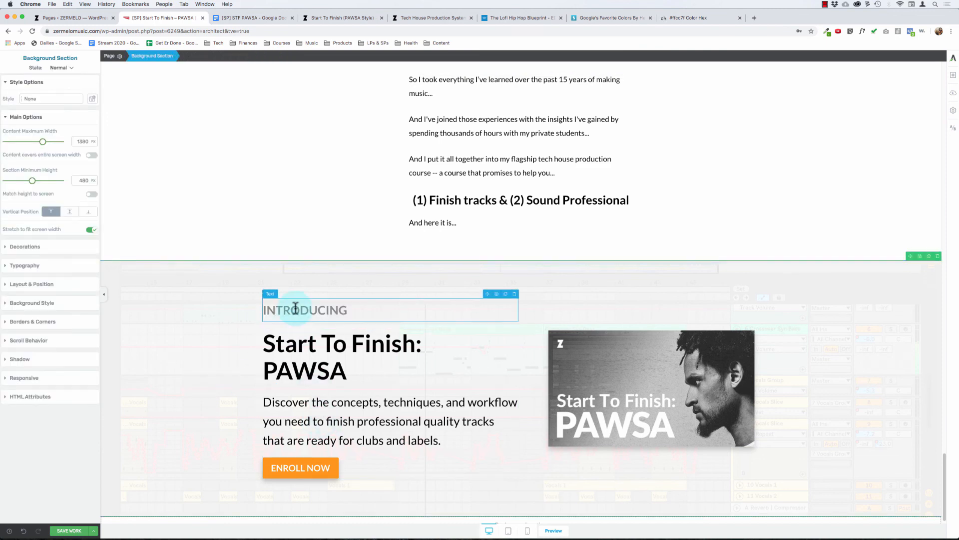
Step: Set the "INTRODUCING" label's text color to the darker grey #777777
{"action": "double_click", "coordinate": [267, 310]}
{"action": "left_click", "coordinate": [47, 91]}
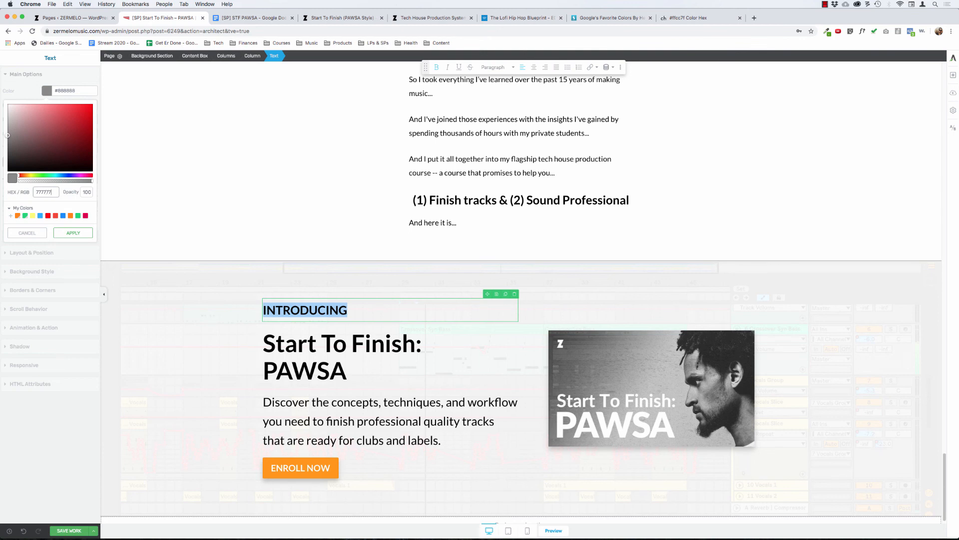
{"action": "left_click", "coordinate": [73, 232]}
{"action": "left_click", "coordinate": [553, 135]}
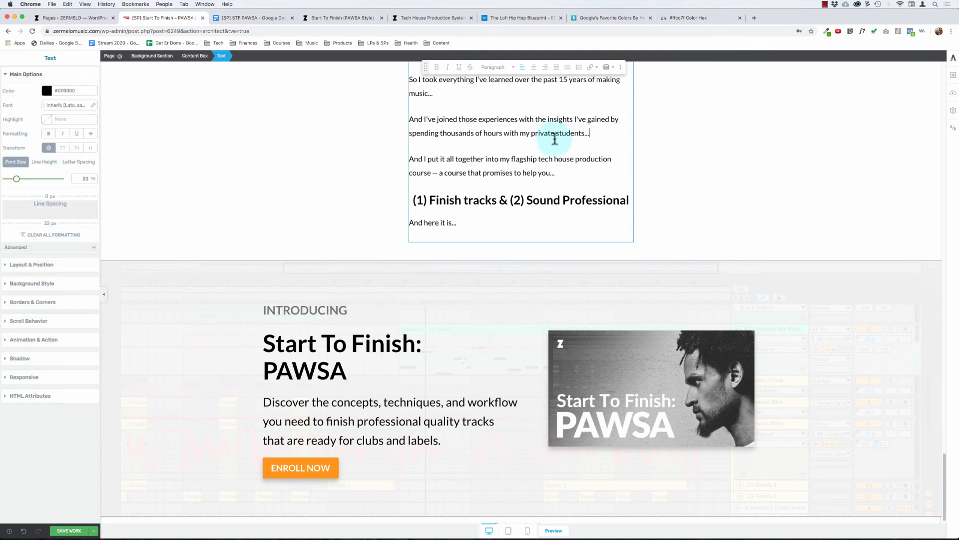
Step: Set the "INTRODUCING" label's text color to #888888 and save the page
{"action": "left_click", "coordinate": [276, 308]}
{"action": "double_click", "coordinate": [280, 314]}
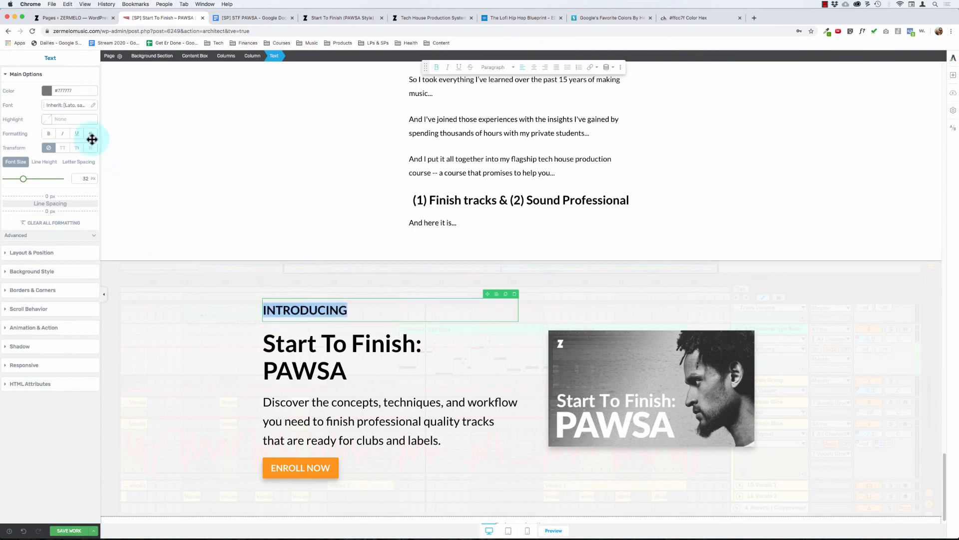
{"action": "left_click", "coordinate": [46, 90]}
{"action": "left_click", "coordinate": [41, 192]}
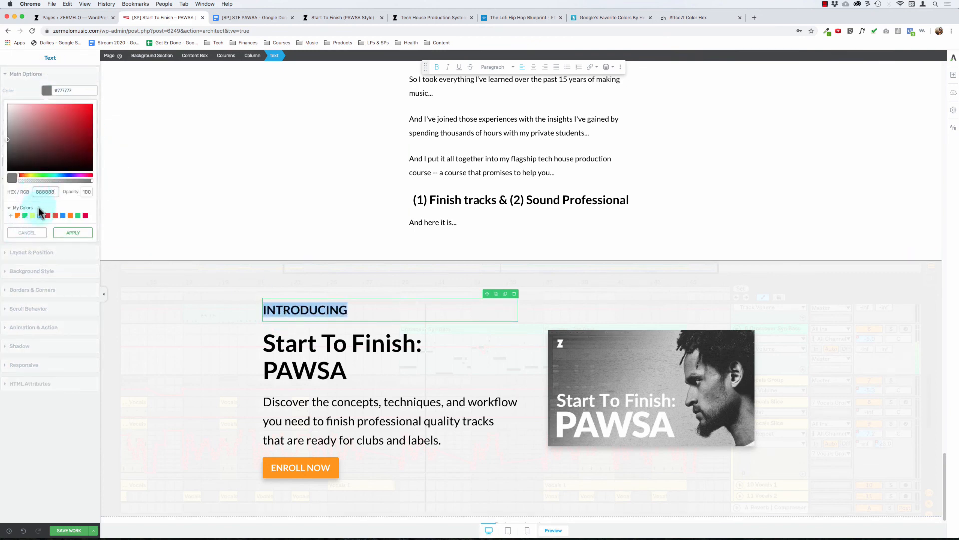
{"action": "left_click", "coordinate": [70, 233]}
{"action": "left_click", "coordinate": [457, 181]}
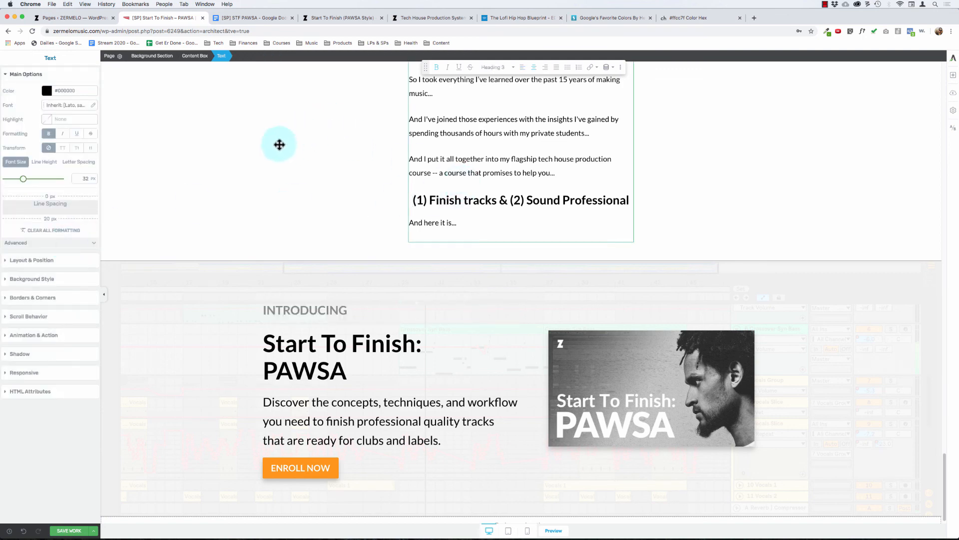
{"action": "scroll", "coordinate": [178, 265], "scroll_direction": "down", "scroll_amount": 1}
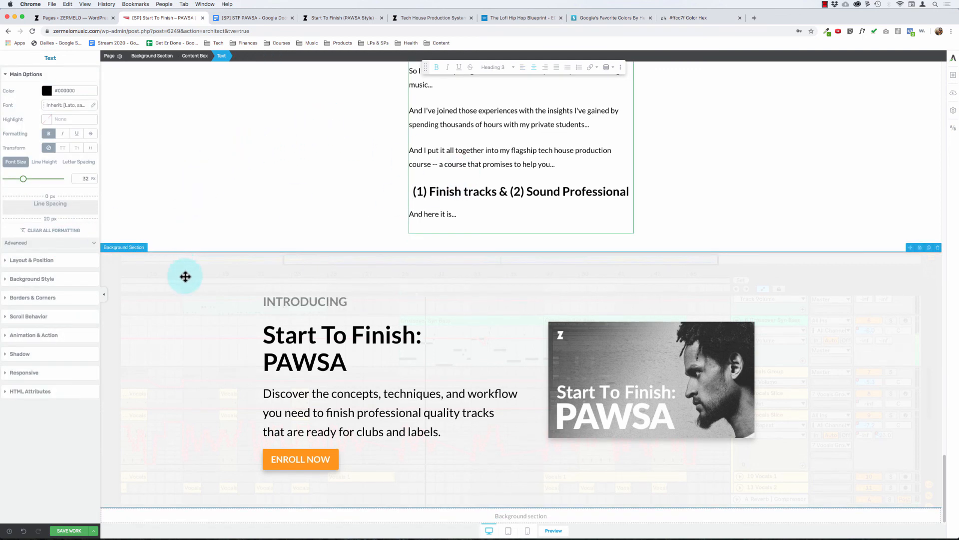
{"action": "left_click", "coordinate": [69, 530]}
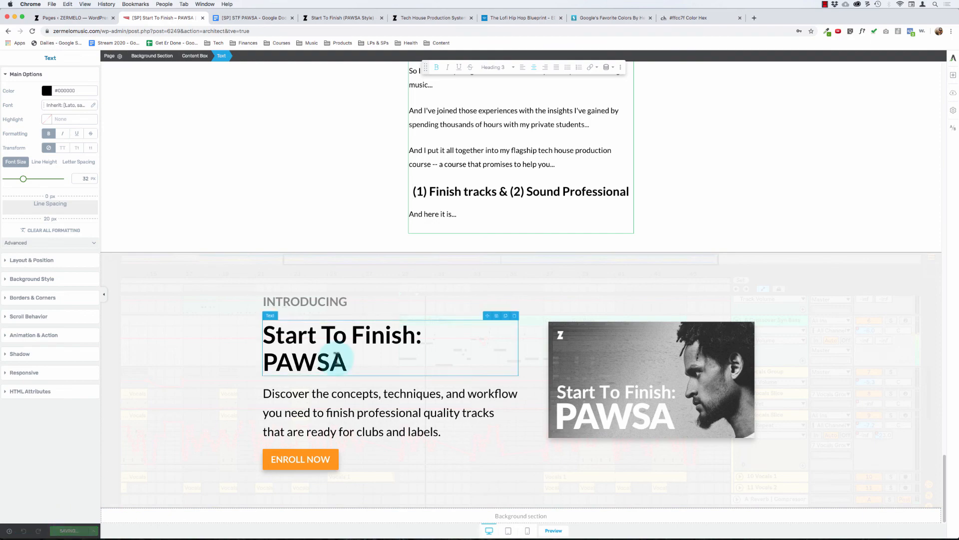
Step: Review the page's alternating section backgrounds and spacing between the hero and the "INTRODUCING" section
{"action": "scroll", "coordinate": [336, 358], "scroll_direction": "up", "scroll_amount": 10}
{"action": "scroll", "coordinate": [336, 358], "scroll_direction": "up", "scroll_amount": 10}
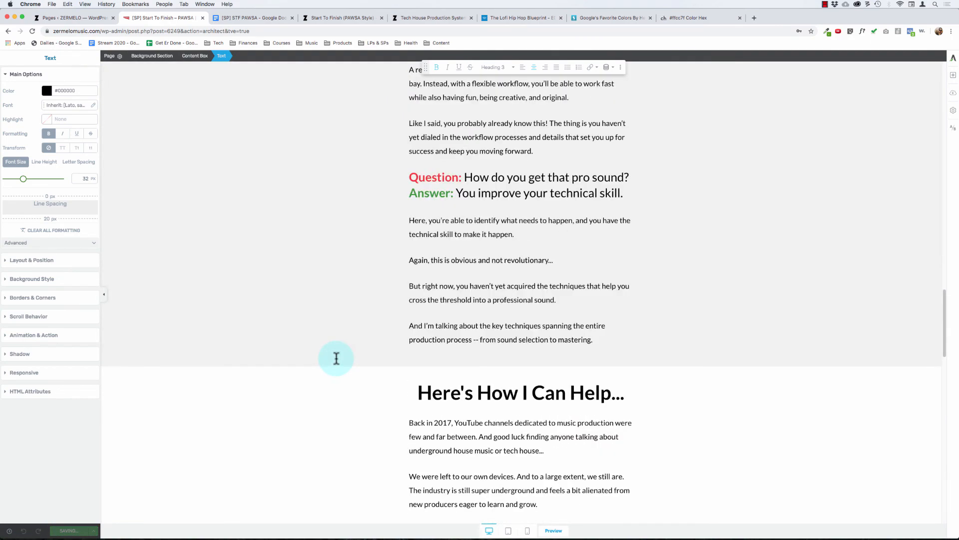
{"action": "scroll", "coordinate": [336, 358], "scroll_direction": "up", "scroll_amount": 15}
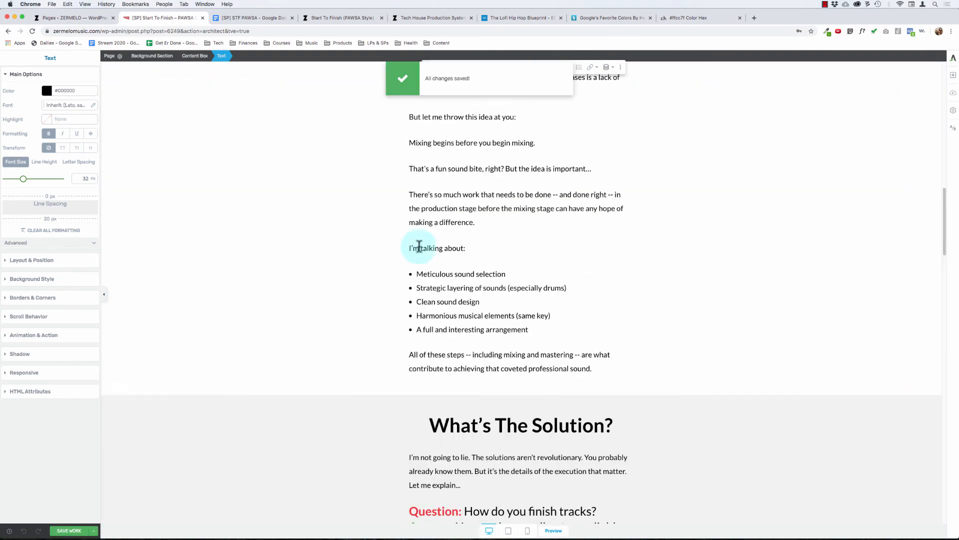
{"action": "left_click", "coordinate": [421, 250]}
{"action": "scroll", "coordinate": [415, 260], "scroll_direction": "down", "scroll_amount": 15}
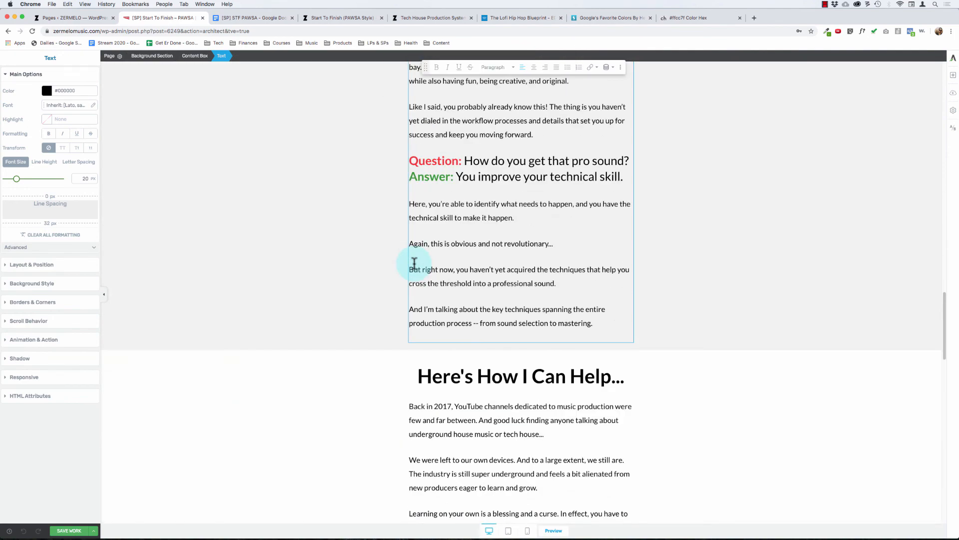
{"action": "scroll", "coordinate": [411, 263], "scroll_direction": "down", "scroll_amount": 2}
{"action": "scroll", "coordinate": [318, 285], "scroll_direction": "up", "scroll_amount": 20}
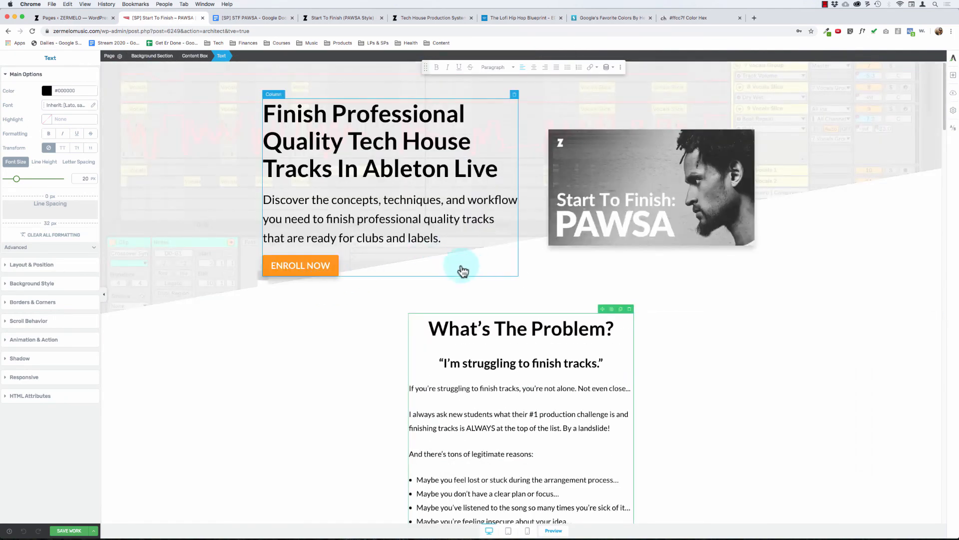
{"action": "scroll", "coordinate": [392, 278], "scroll_direction": "down", "scroll_amount": 20}
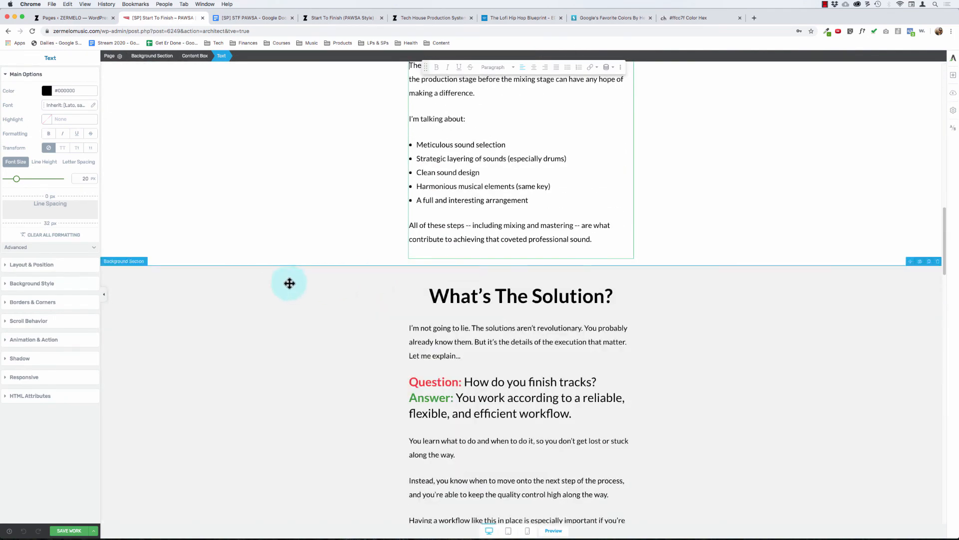
{"action": "scroll", "coordinate": [270, 285], "scroll_direction": "down", "scroll_amount": 3}
Step: Try a lighter grey background color on the "What's The Solution?" section
{"action": "left_click", "coordinate": [215, 196]}
{"action": "scroll", "coordinate": [215, 195], "scroll_direction": "down", "scroll_amount": 3}
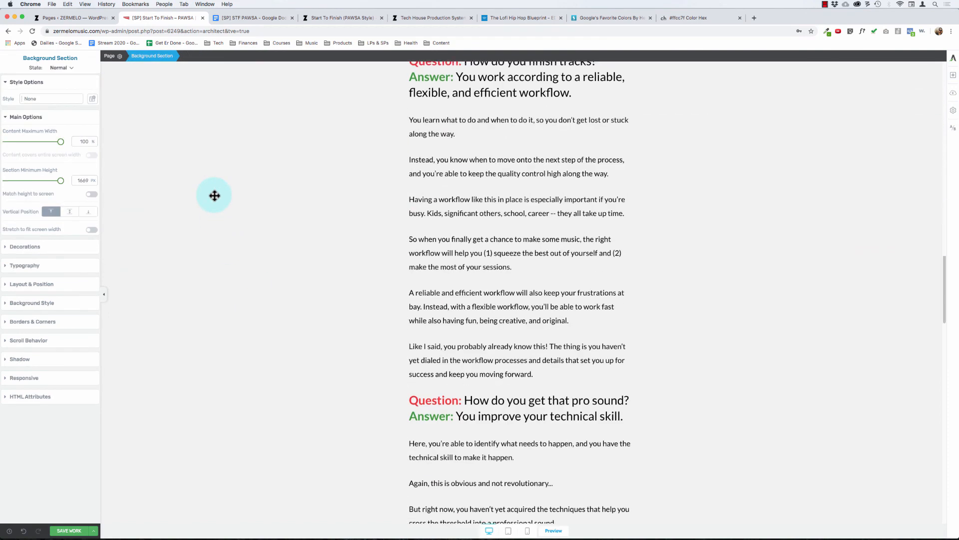
{"action": "scroll", "coordinate": [215, 195], "scroll_direction": "up", "scroll_amount": 8}
{"action": "scroll", "coordinate": [224, 245], "scroll_direction": "down", "scroll_amount": 3}
{"action": "left_click", "coordinate": [217, 339]}
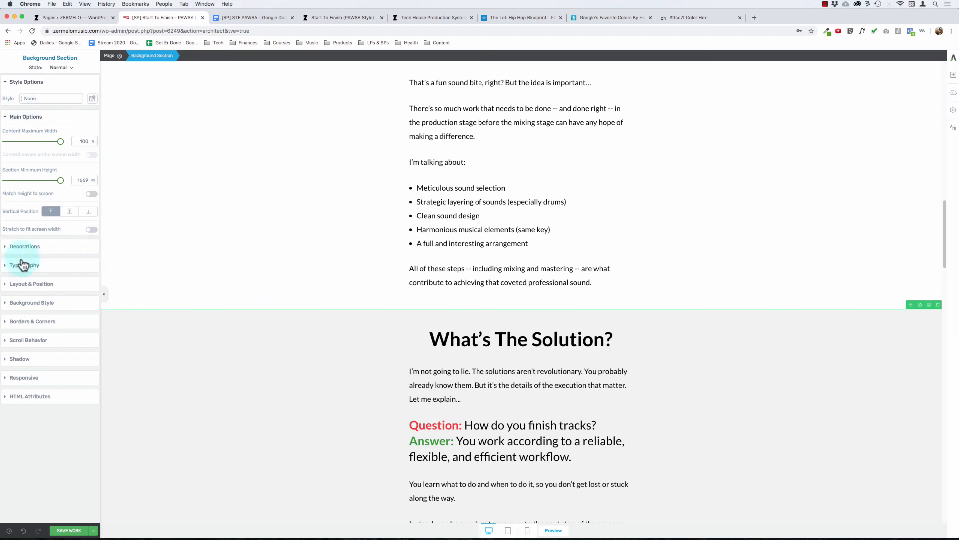
{"action": "left_click", "coordinate": [32, 303]}
{"action": "left_click", "coordinate": [8, 238]}
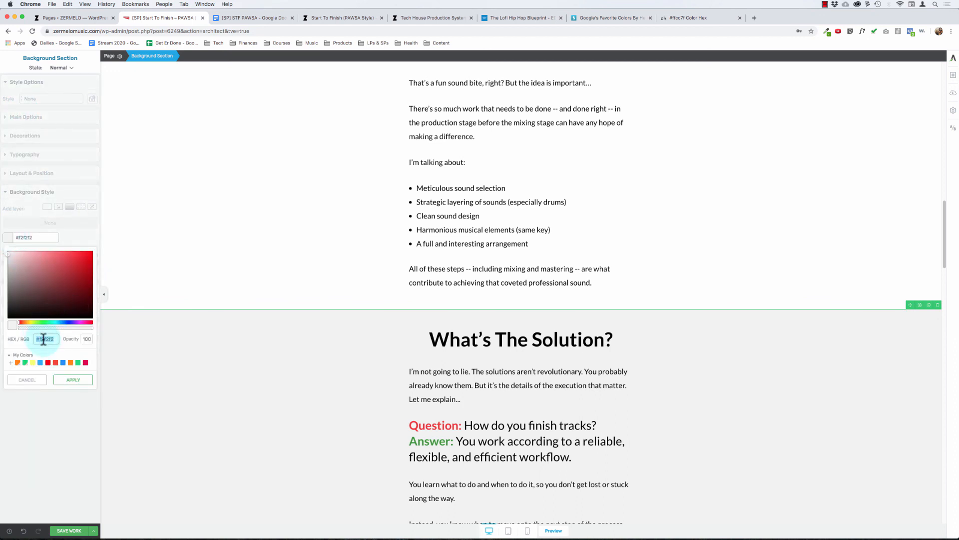
{"action": "left_click", "coordinate": [73, 380]}
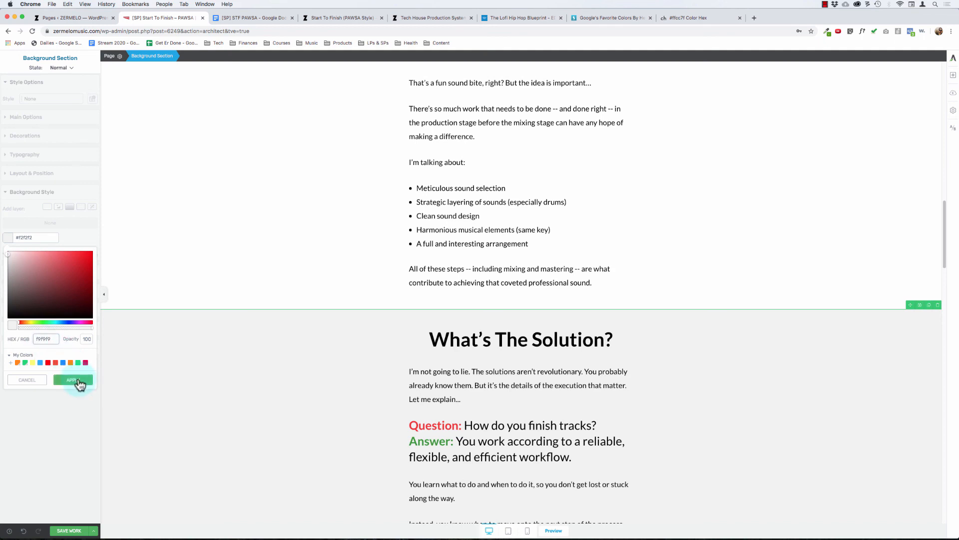
{"action": "left_click", "coordinate": [467, 216]}
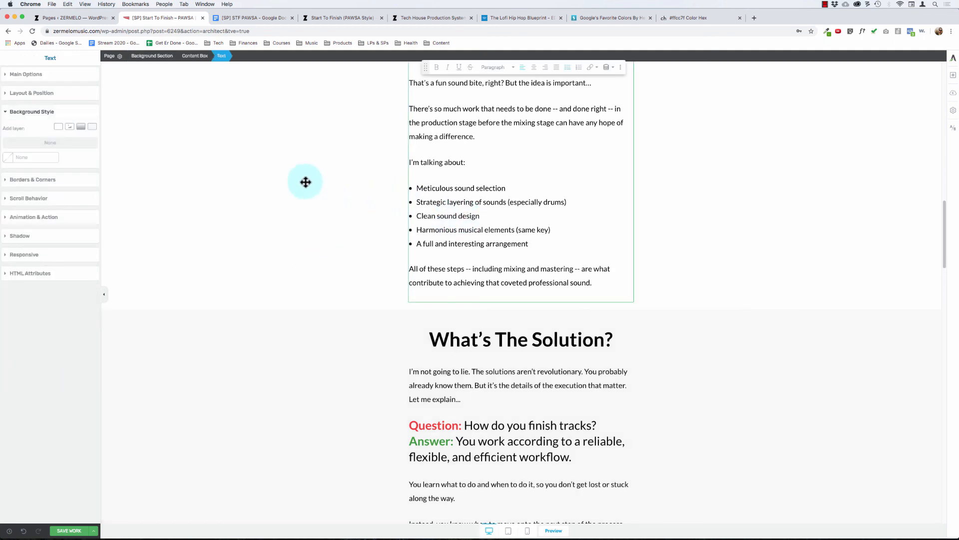
{"action": "scroll", "coordinate": [303, 182], "scroll_direction": "down", "scroll_amount": 15}
{"action": "scroll", "coordinate": [299, 182], "scroll_direction": "up", "scroll_amount": 15}
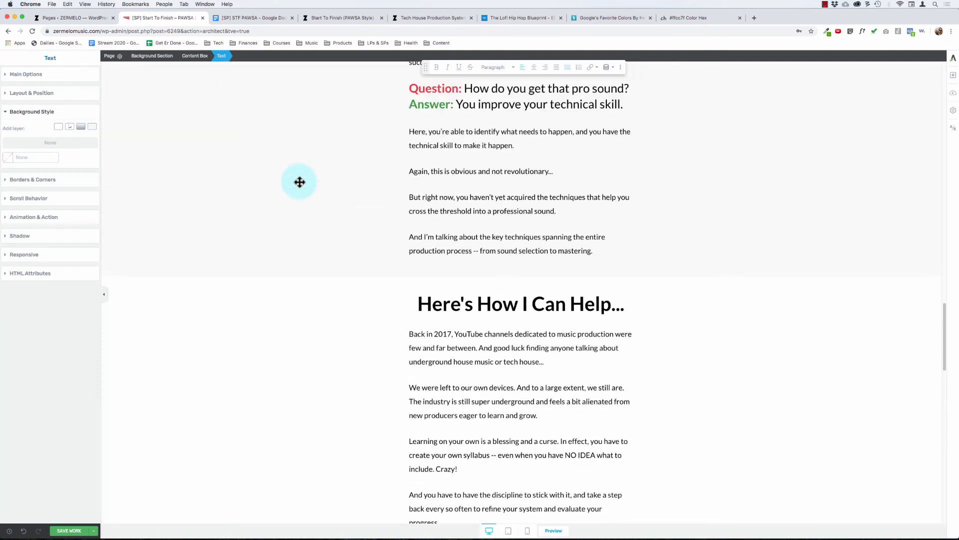
Step: Set the "What's The Solution?" section's background color to #f2f2f2
{"action": "left_click", "coordinate": [261, 182]}
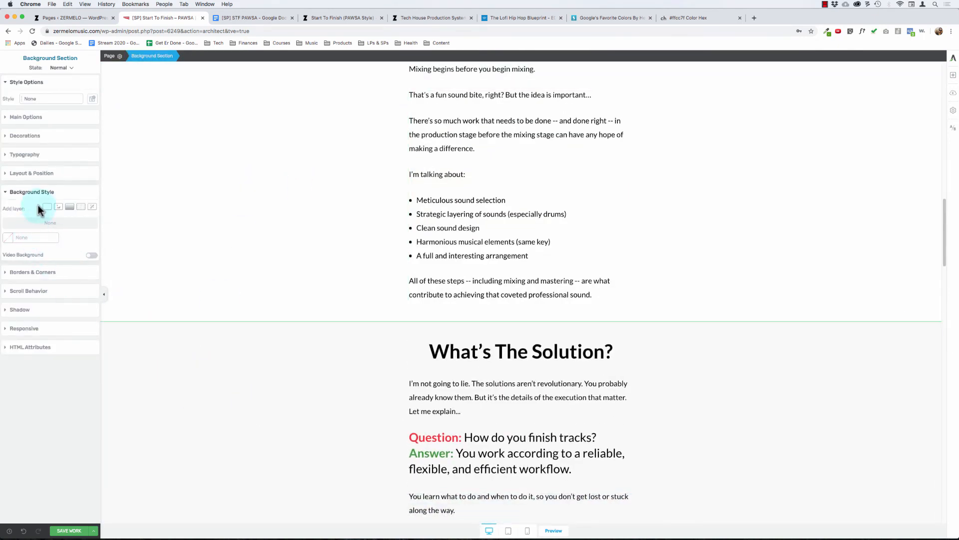
{"action": "left_click", "coordinate": [412, 278]}
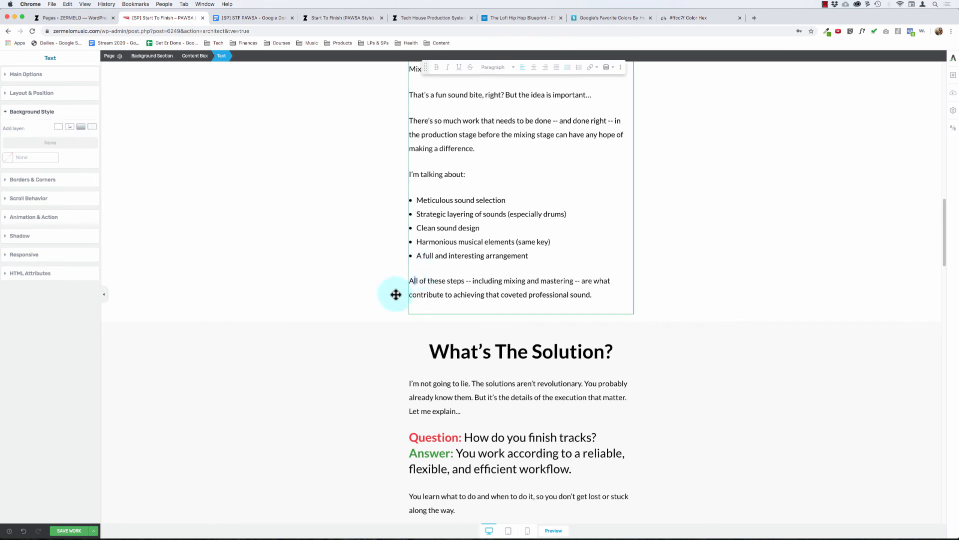
{"action": "left_click", "coordinate": [354, 364]}
{"action": "left_click", "coordinate": [11, 238]}
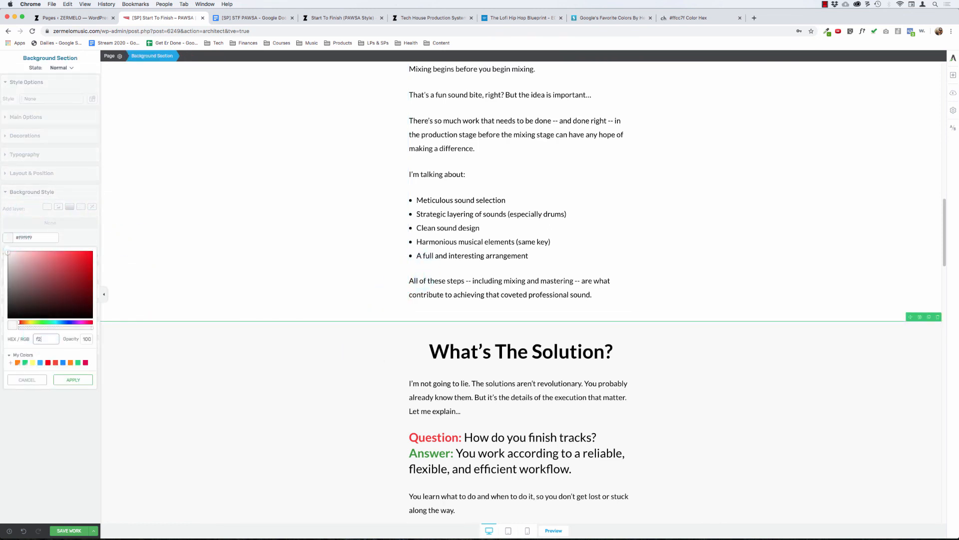
{"action": "left_click", "coordinate": [73, 379]}
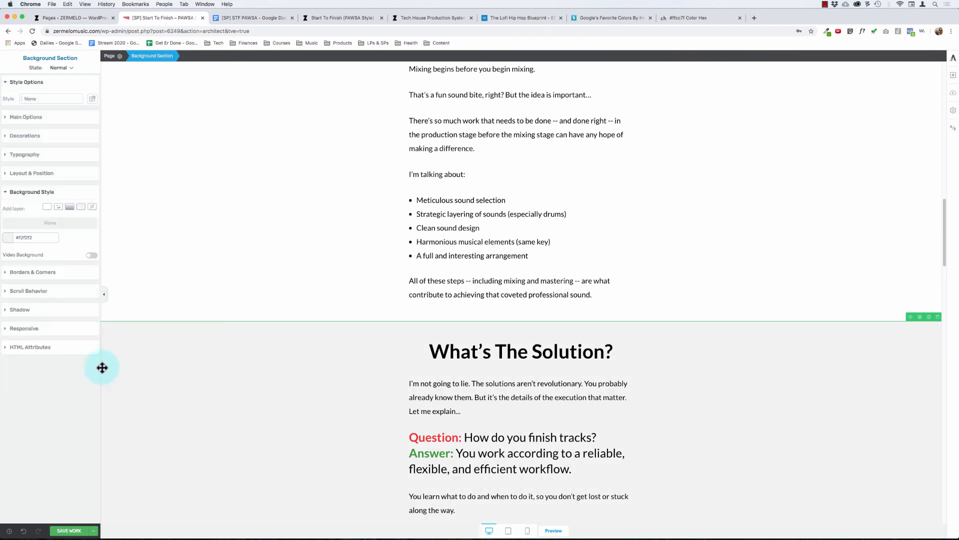
Step: Save the page and open its front-end view outside the editor
{"action": "left_click", "coordinate": [494, 350]}
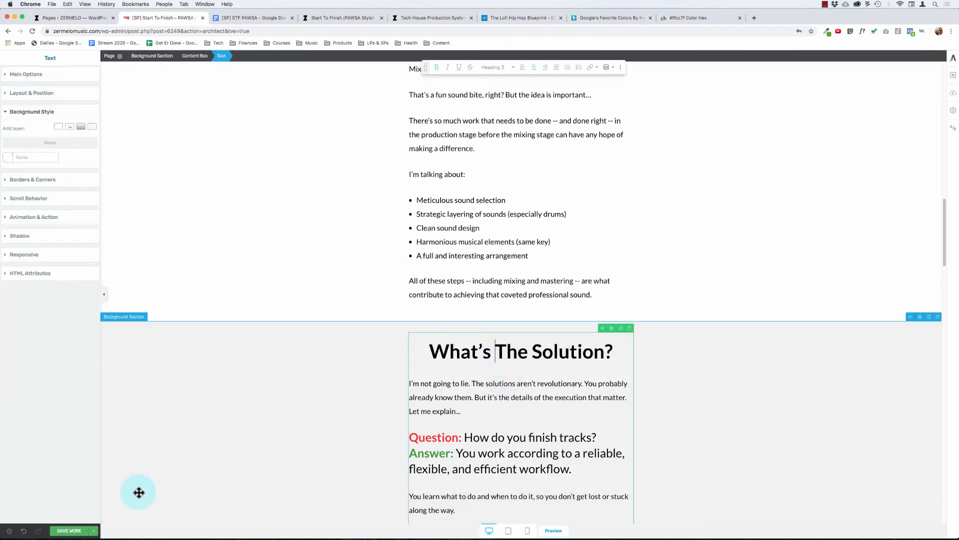
{"action": "left_click", "coordinate": [93, 530]}
{"action": "left_click", "coordinate": [40, 482]}
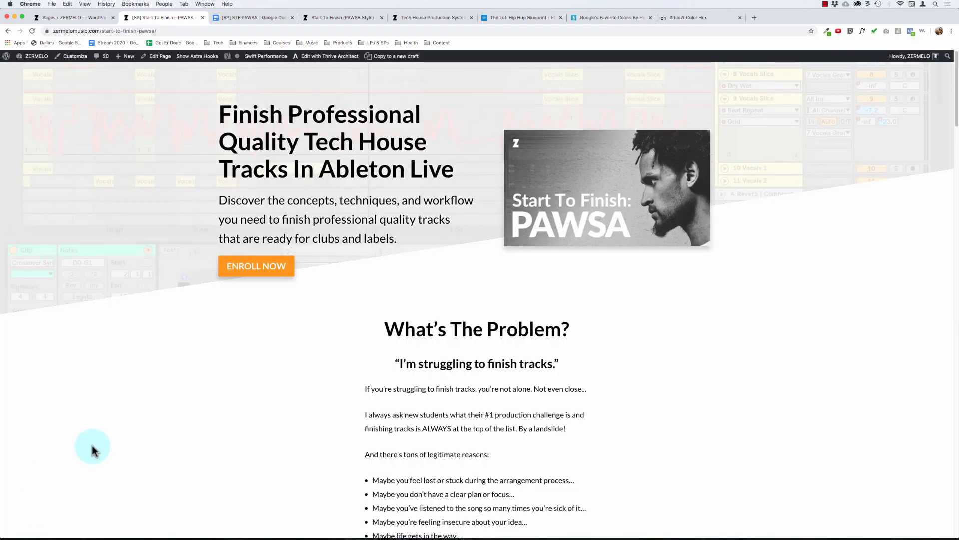
Step: Examine the front-end page from the hero down to the "INTRODUCING Start To Finish: PAWSA" section
{"action": "scroll", "coordinate": [360, 358], "scroll_direction": "down", "scroll_amount": 20}
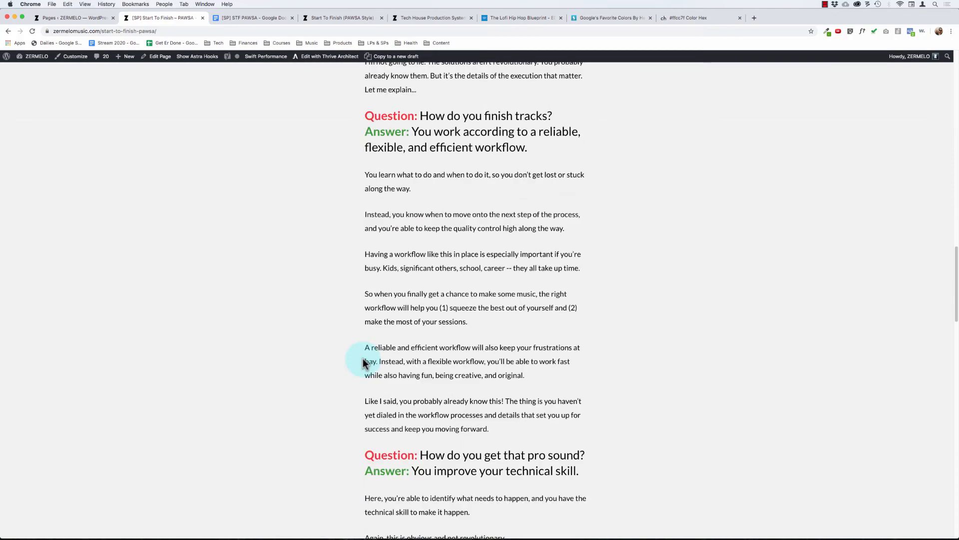
{"action": "scroll", "coordinate": [364, 362], "scroll_direction": "down", "scroll_amount": 20}
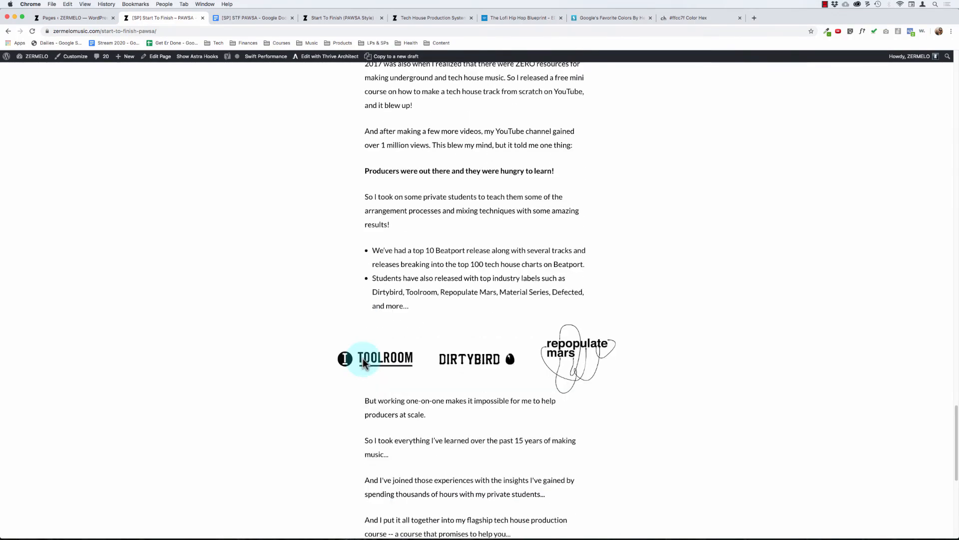
{"action": "scroll", "coordinate": [363, 360], "scroll_direction": "down", "scroll_amount": 12}
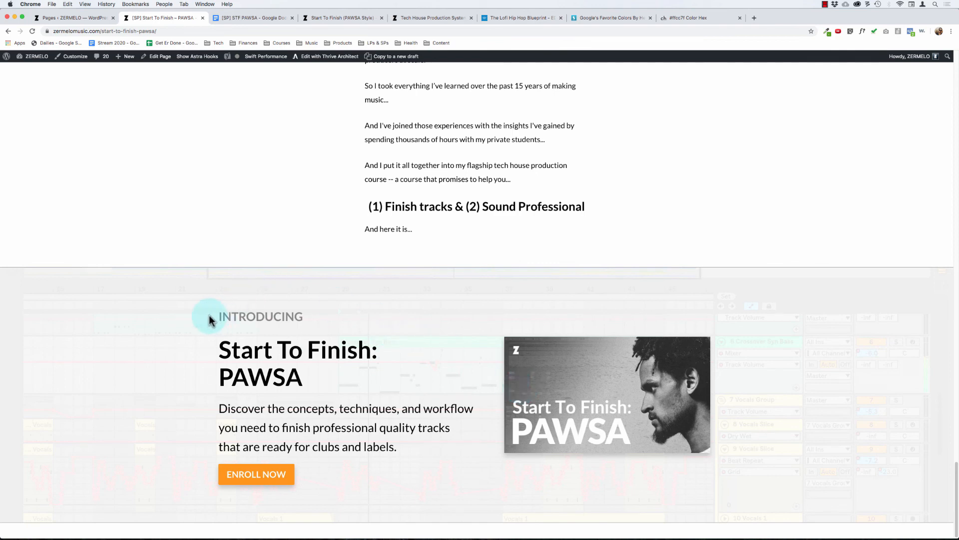
{"action": "left_click_drag", "start_coordinate": [218, 314], "coordinate": [672, 467]}
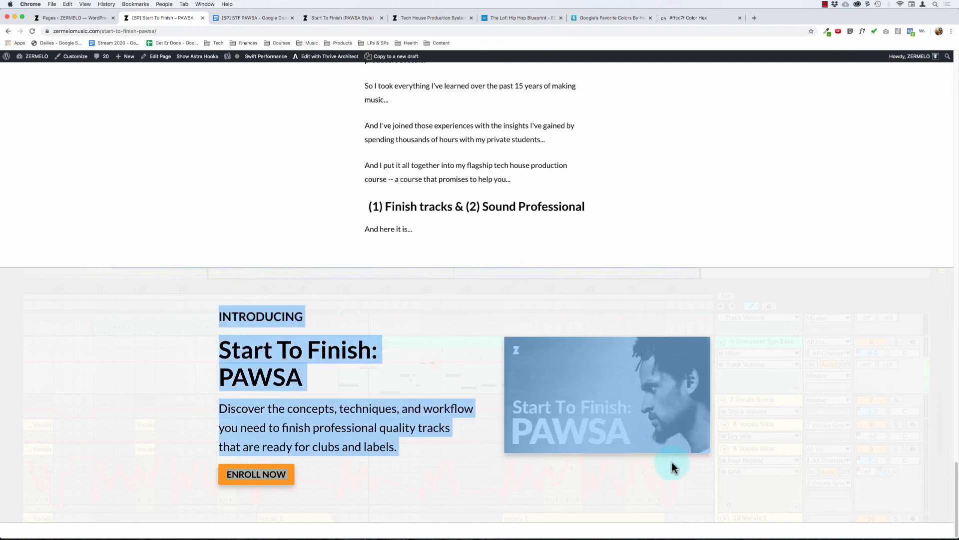
{"action": "left_click", "coordinate": [626, 463]}
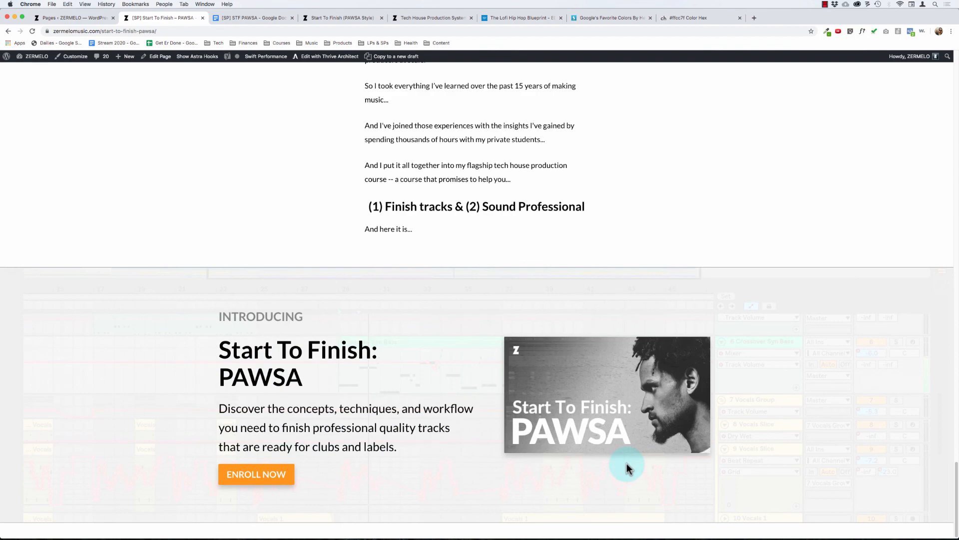
{"action": "scroll", "coordinate": [475, 325], "scroll_direction": "up", "scroll_amount": 10}
{"action": "scroll", "coordinate": [476, 326], "scroll_direction": "down", "scroll_amount": 10}
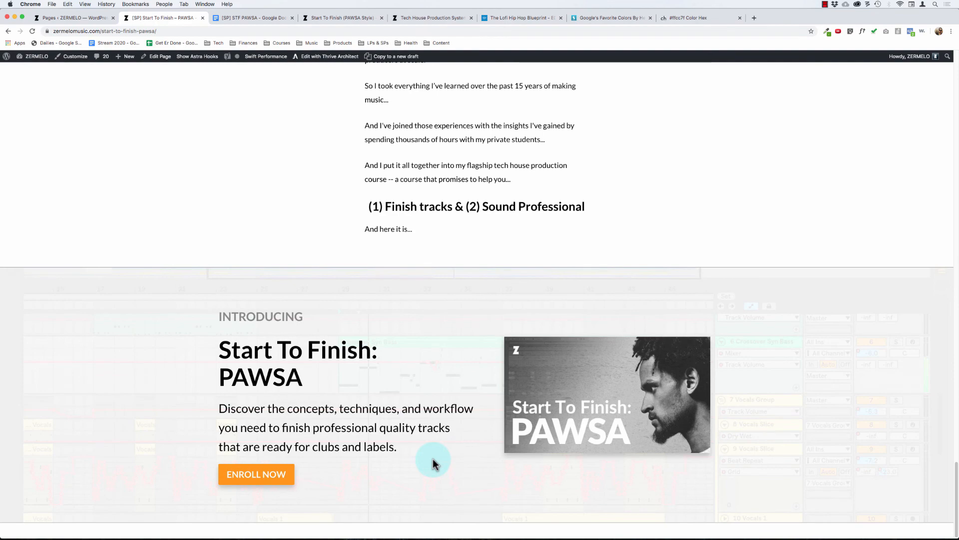
Step: Compare the hero section with the "INTRODUCING" section and check the hero's "ENROLL NOW" button
{"action": "scroll", "coordinate": [445, 367], "scroll_direction": "up", "scroll_amount": 15}
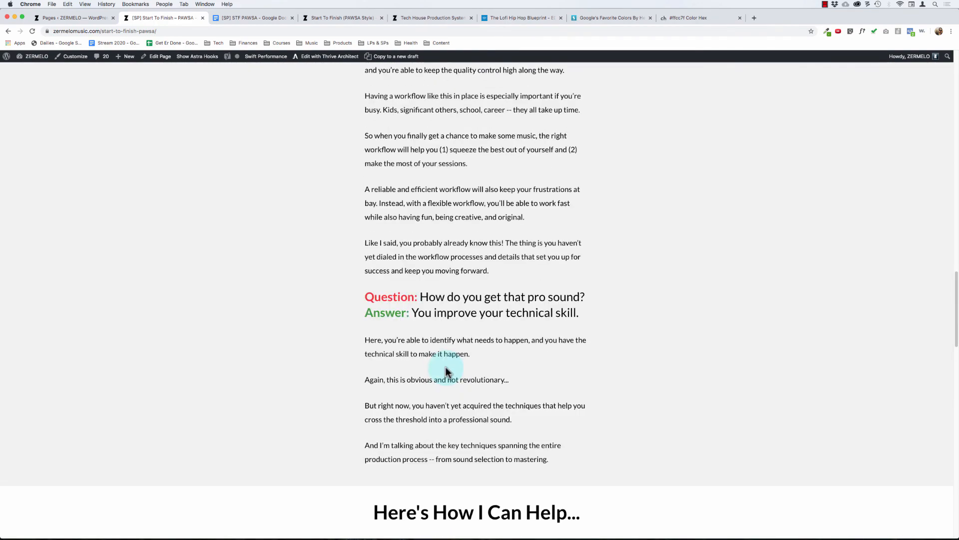
{"action": "scroll", "coordinate": [445, 366], "scroll_direction": "up", "scroll_amount": 20}
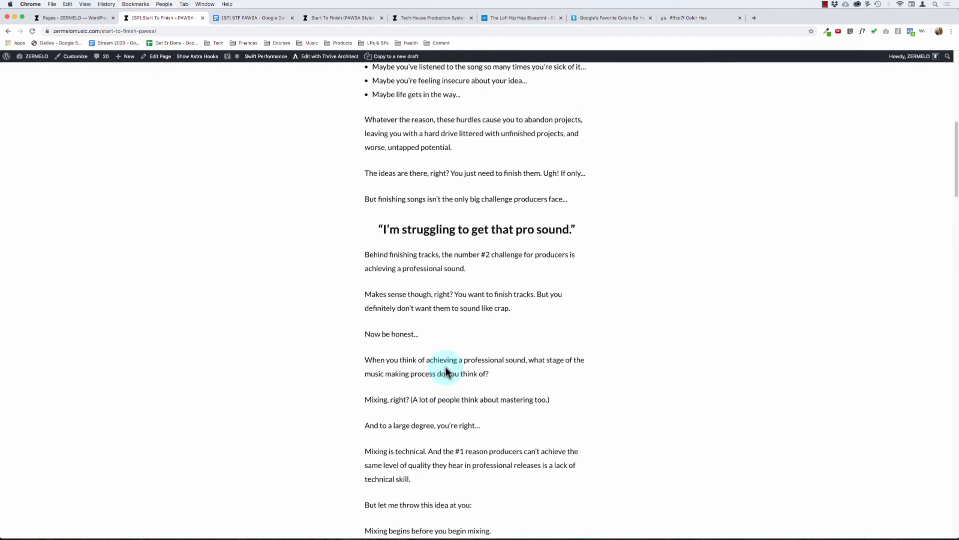
{"action": "scroll", "coordinate": [446, 367], "scroll_direction": "up", "scroll_amount": 9}
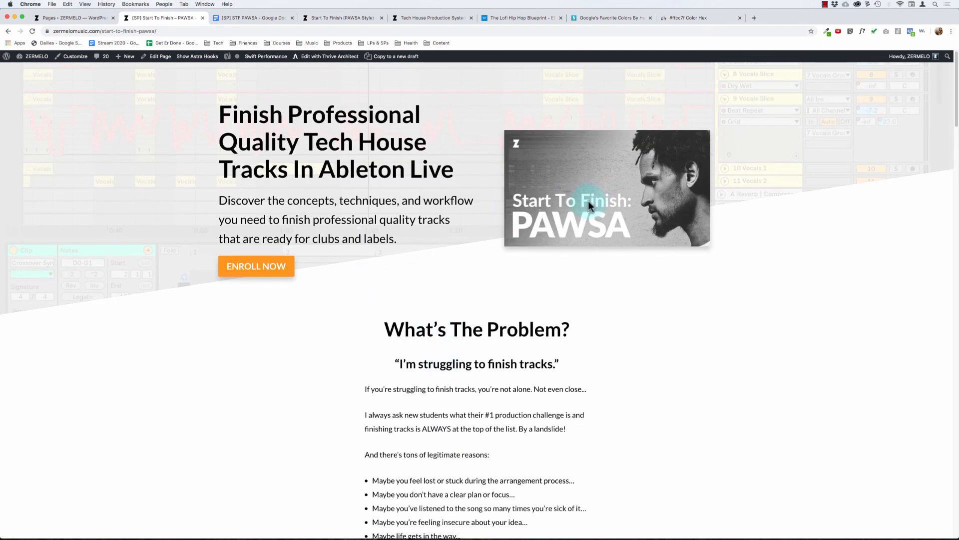
{"action": "scroll", "coordinate": [421, 403], "scroll_direction": "down", "scroll_amount": 20}
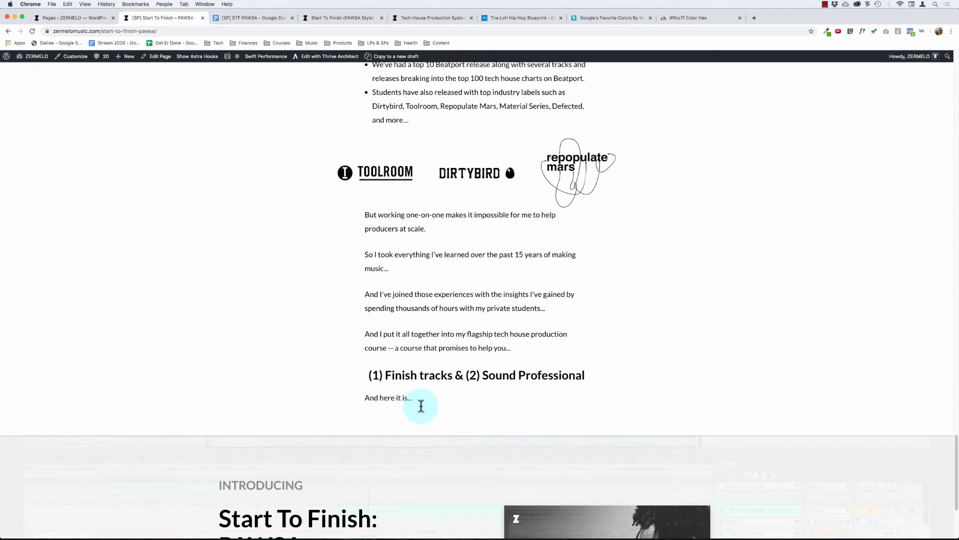
{"action": "scroll", "coordinate": [315, 244], "scroll_direction": "up", "scroll_amount": 20}
{"action": "left_click", "coordinate": [281, 267]}
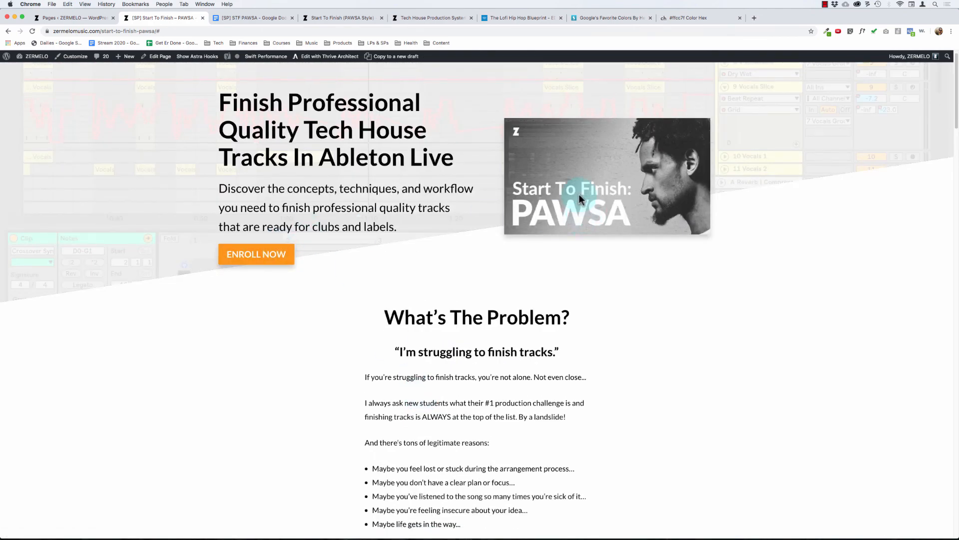
{"action": "scroll", "coordinate": [544, 413], "scroll_direction": "down", "scroll_amount": 20}
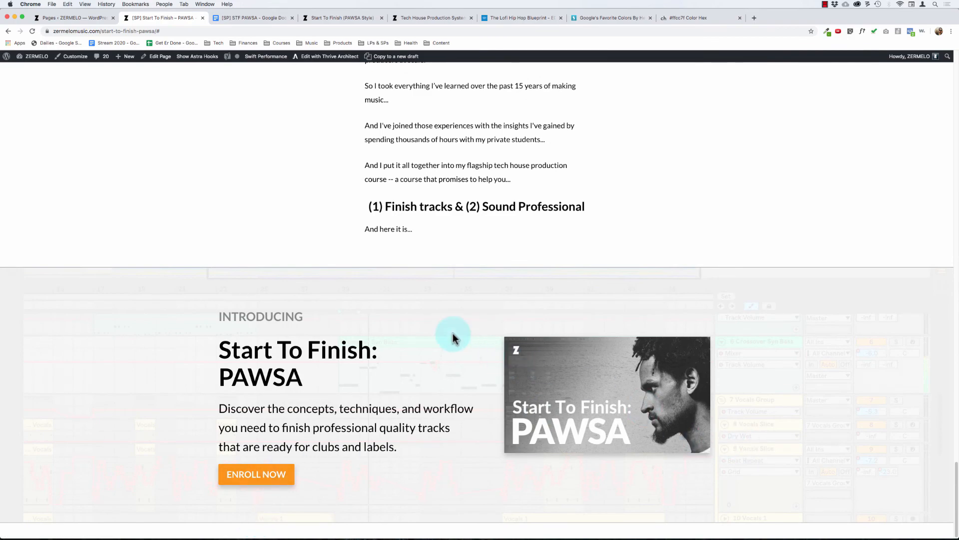
{"action": "scroll", "coordinate": [452, 332], "scroll_direction": "up", "scroll_amount": 20}
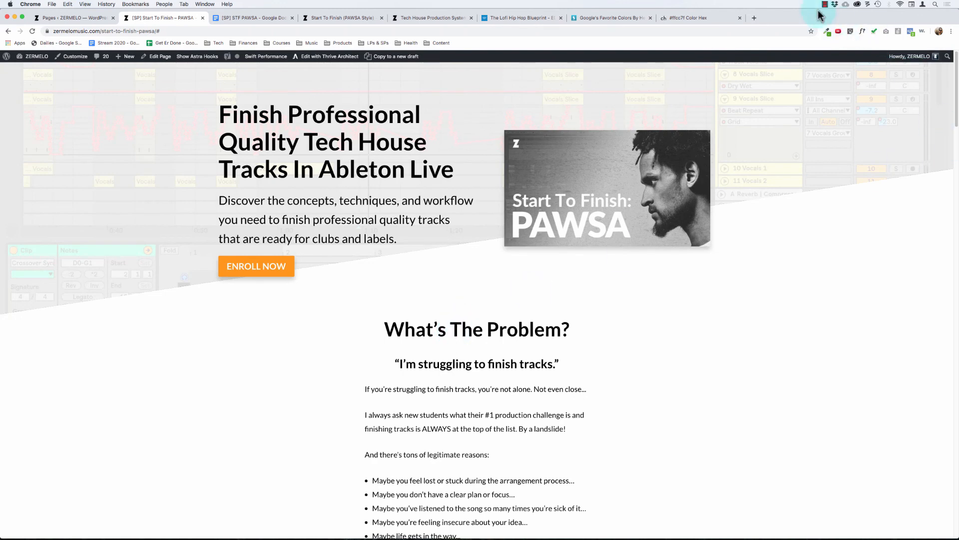
{"action": "left_click", "coordinate": [824, 5]}
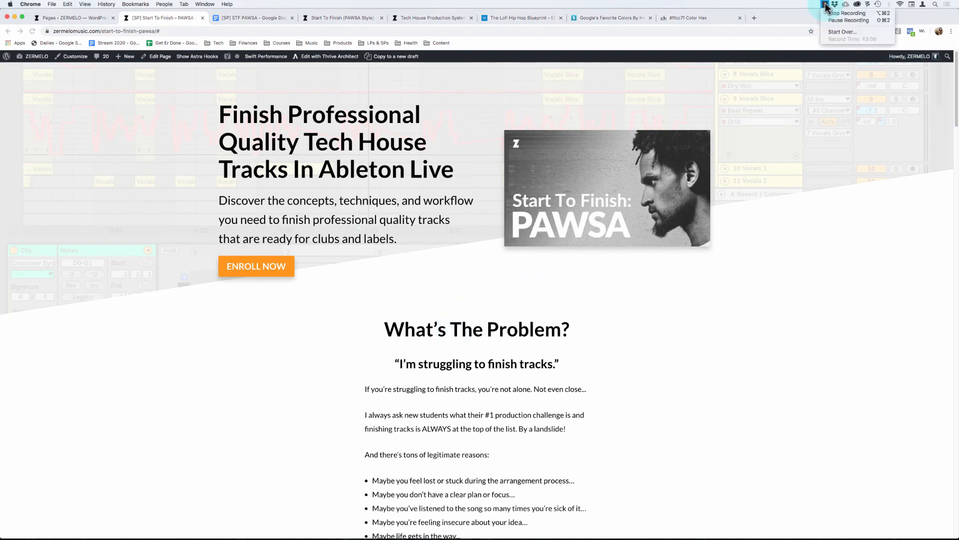
{"action": "left_click", "coordinate": [795, 196]}
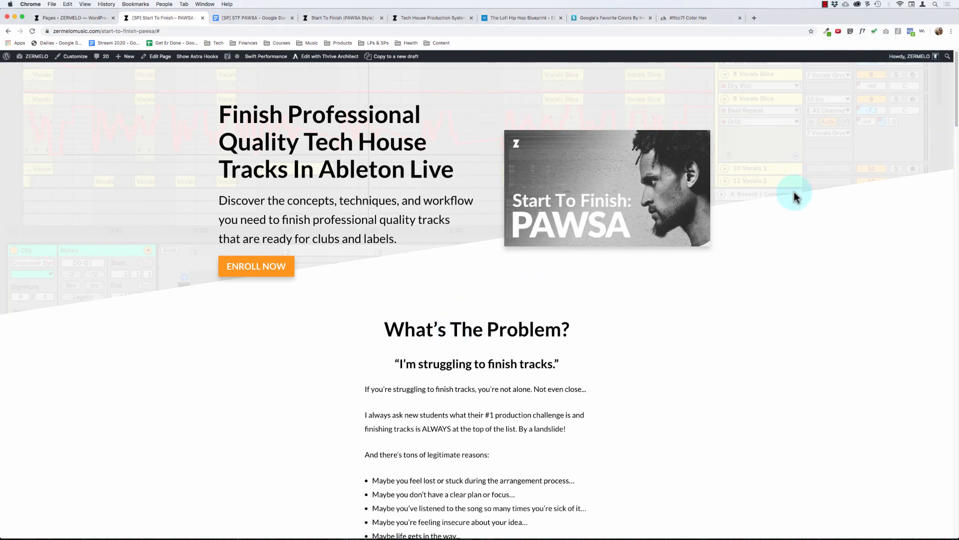